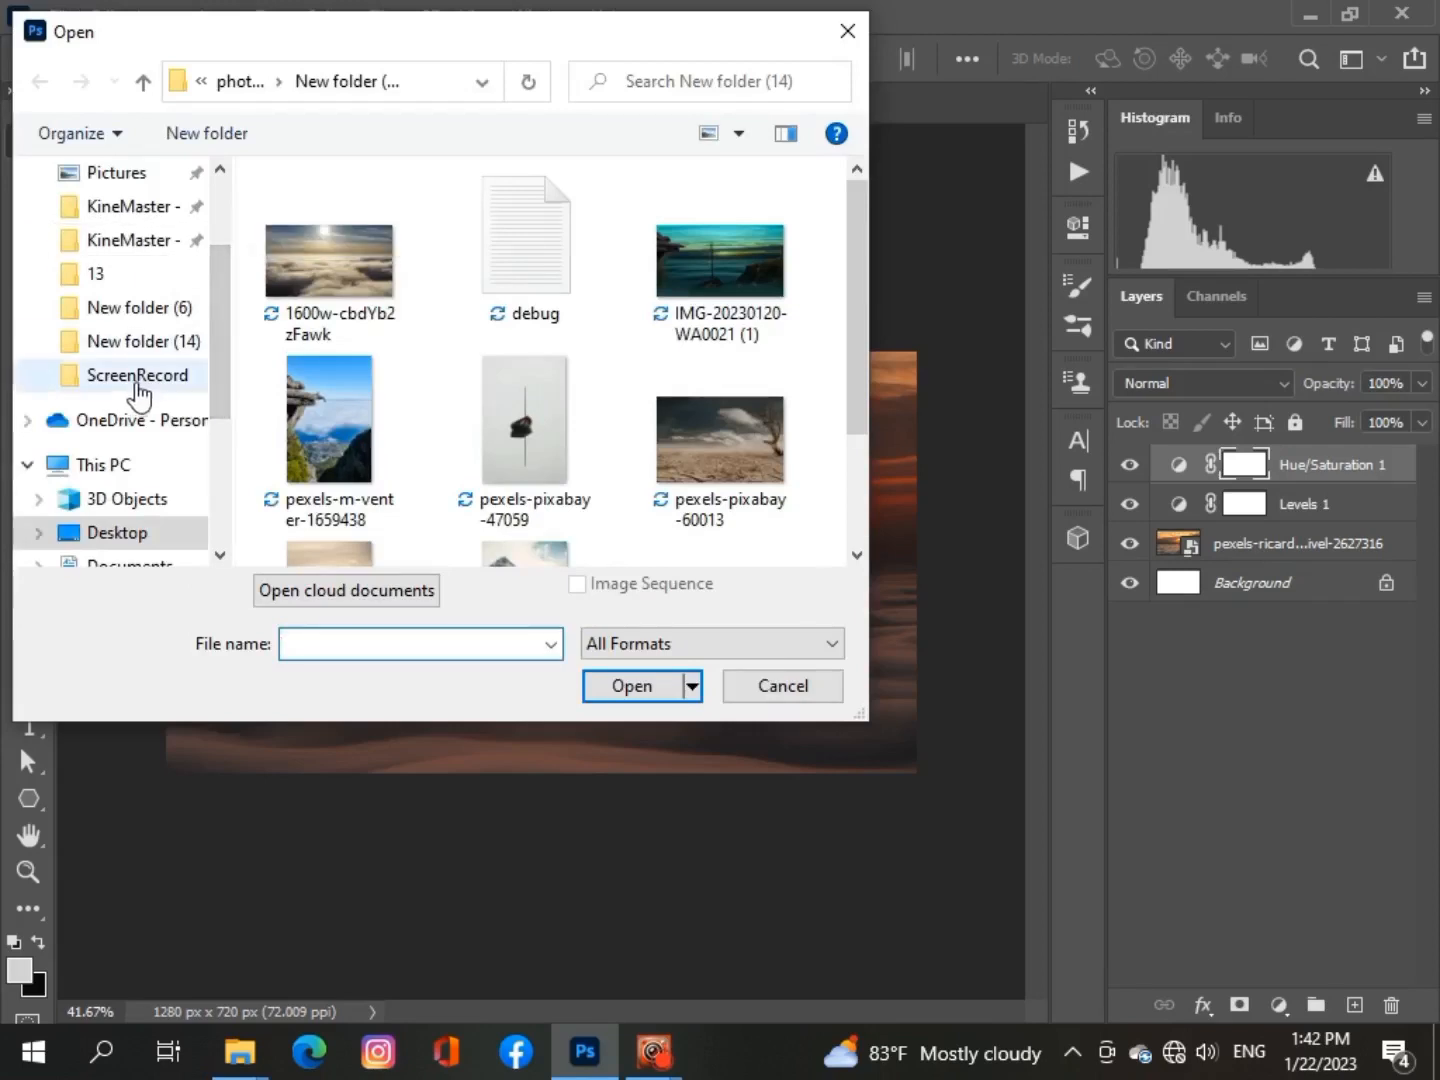
Open the "1 FLOATING TERRAIN MattiaMc 2015" image from New folder (15) inside the desktop's photo shop folder
click(152, 533)
scroll(391, 533, down, 2)
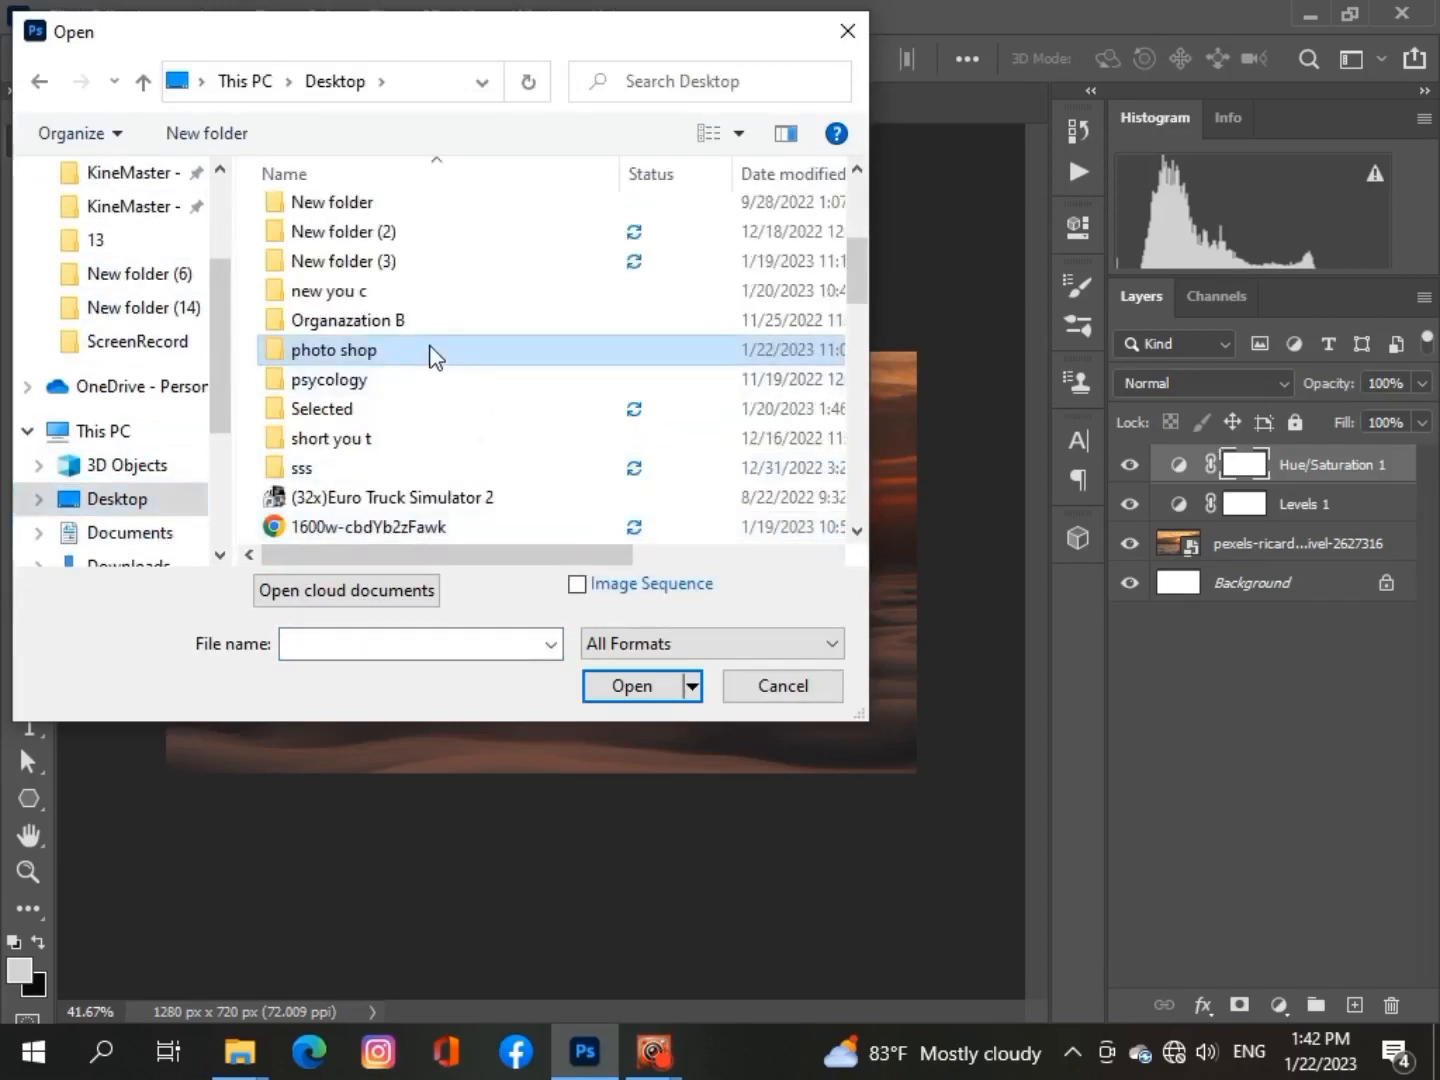
double_click(431, 356)
double_click(401, 524)
click(350, 281)
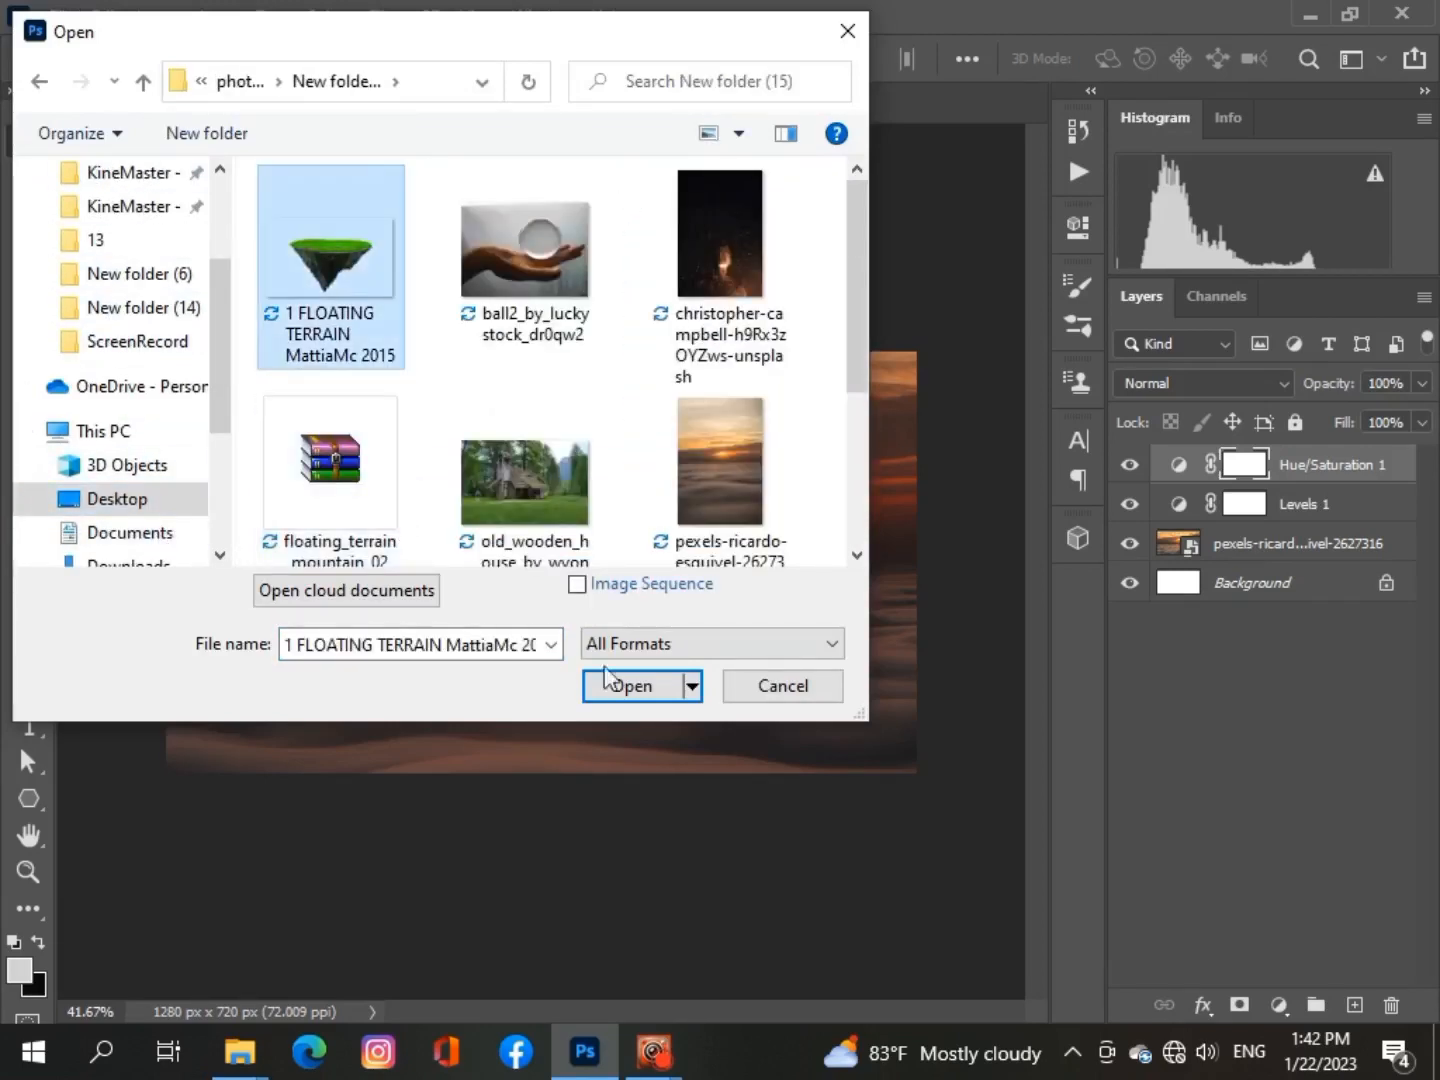
click(626, 686)
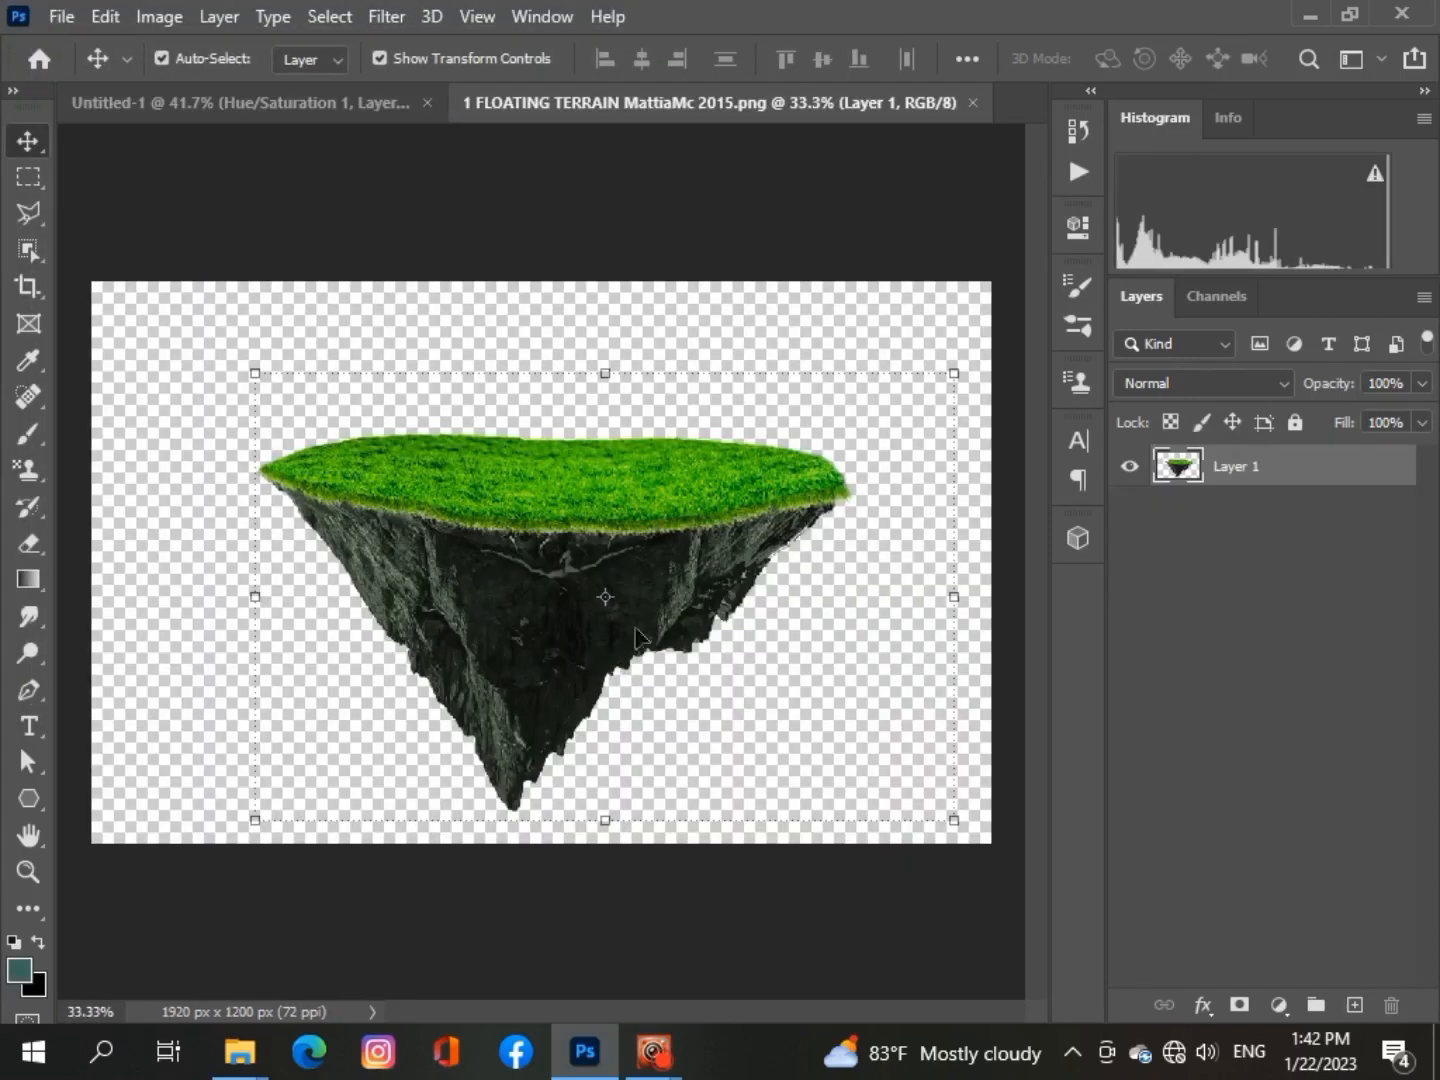
Copy the floating island and paste it into the Untitled-1 document
key(ctrl+c)
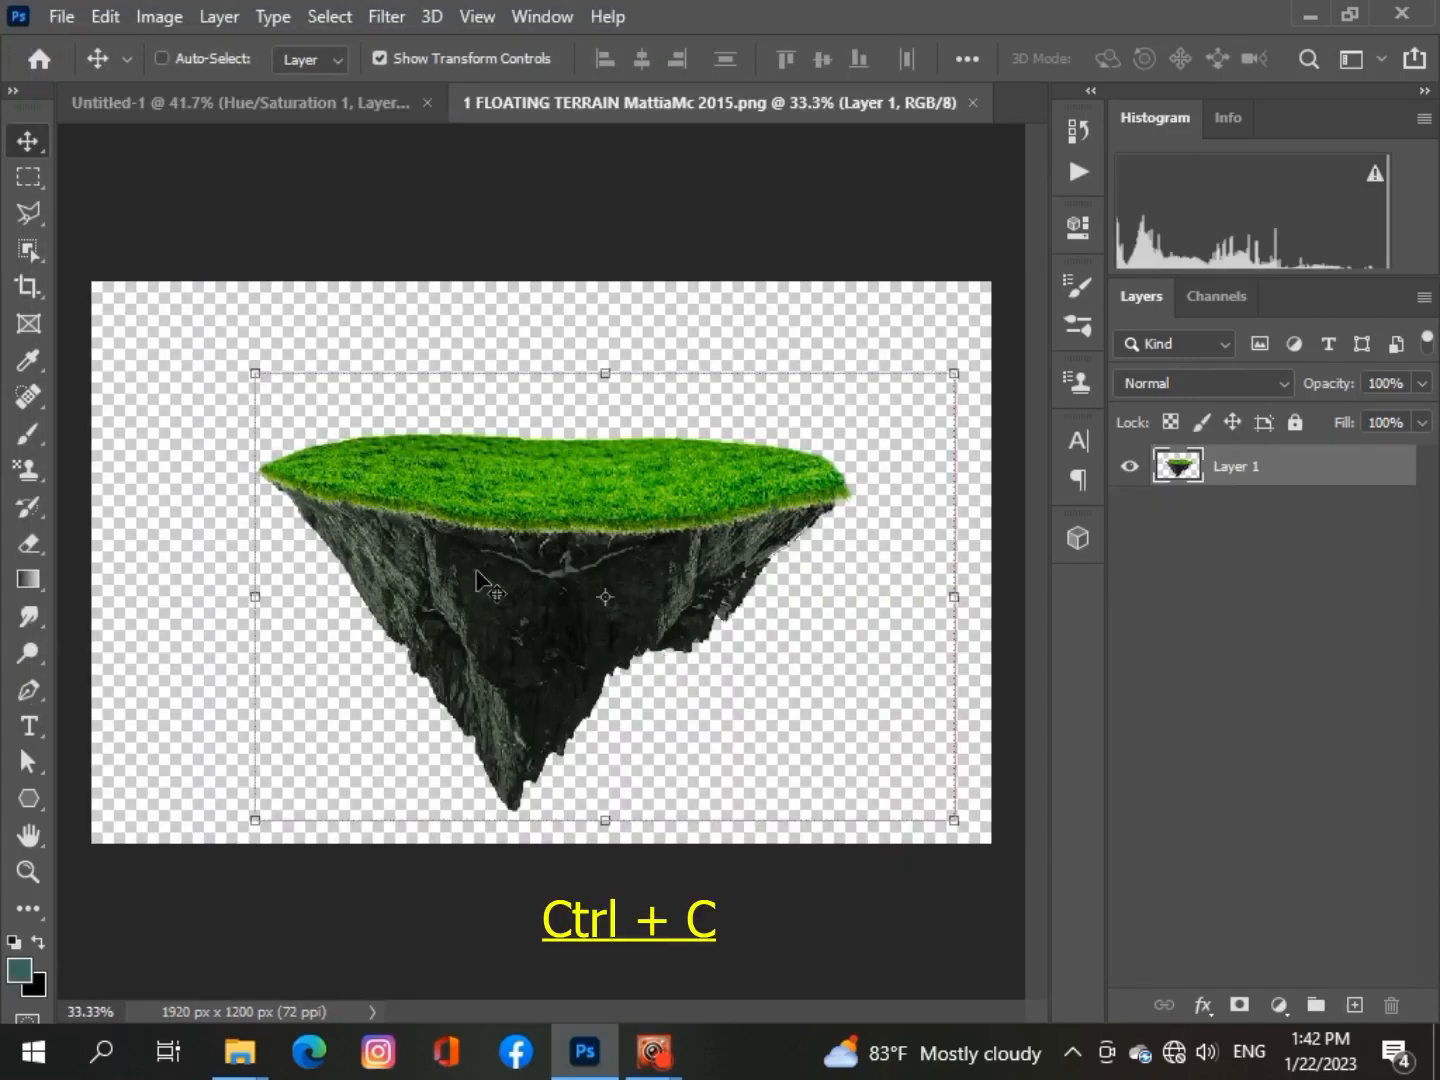
click(258, 104)
key(ctrl+v)
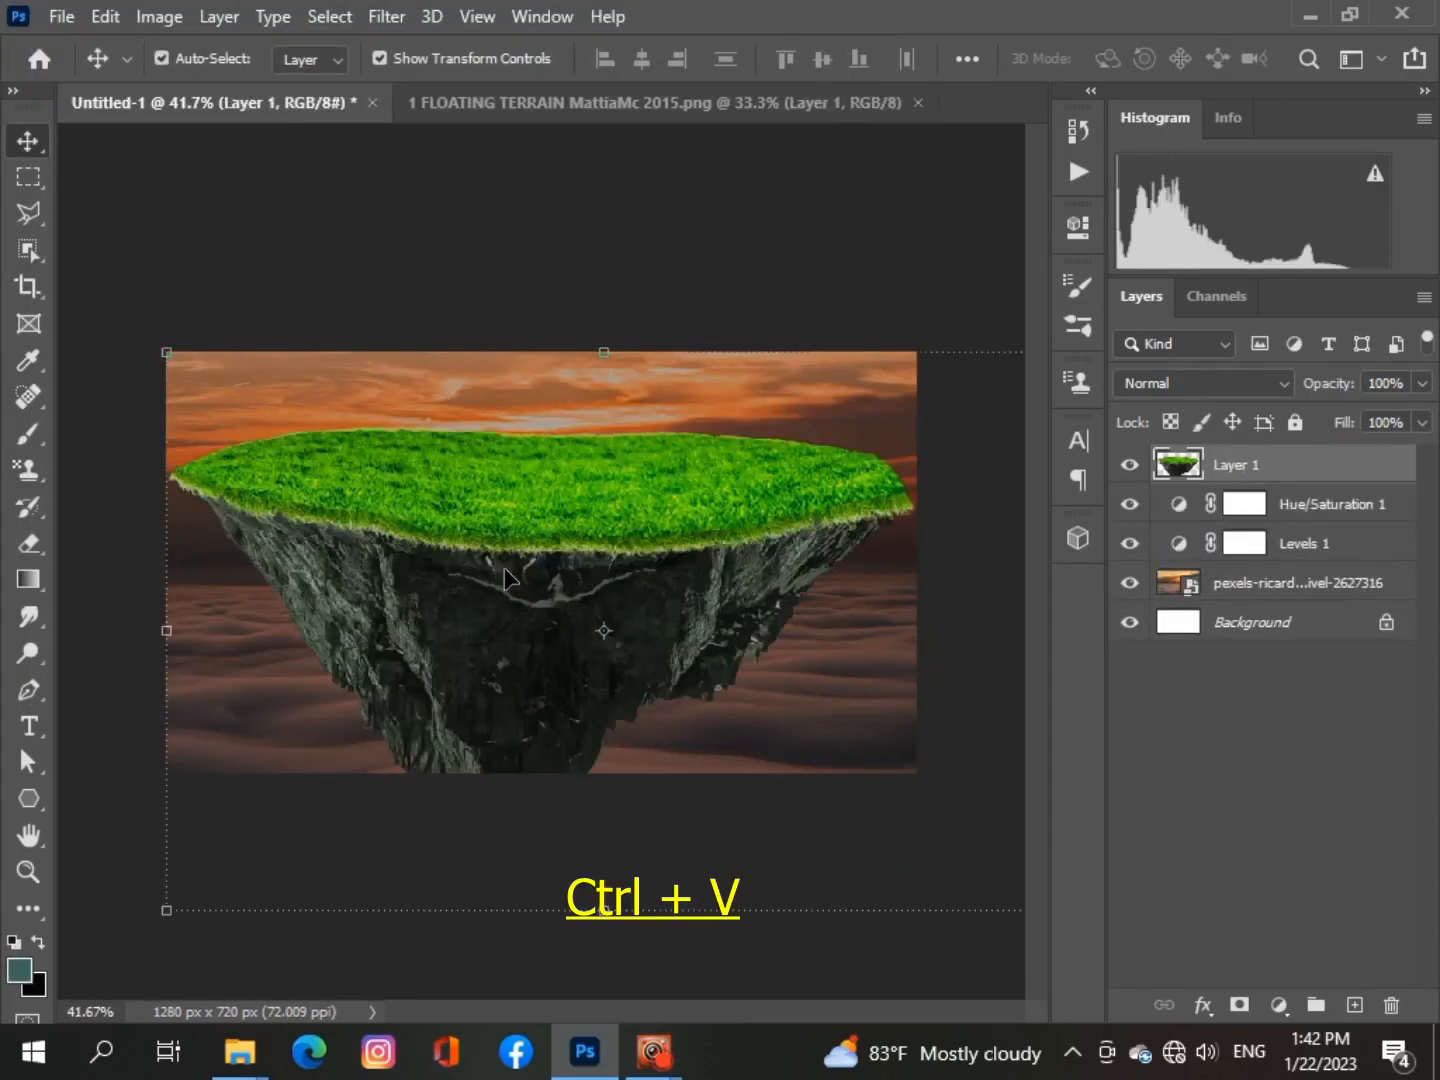
Scale the floating island down proportionally to about 40% and place it near the middle of the picture
drag(168, 358, 428, 516)
drag(840, 611, 694, 508)
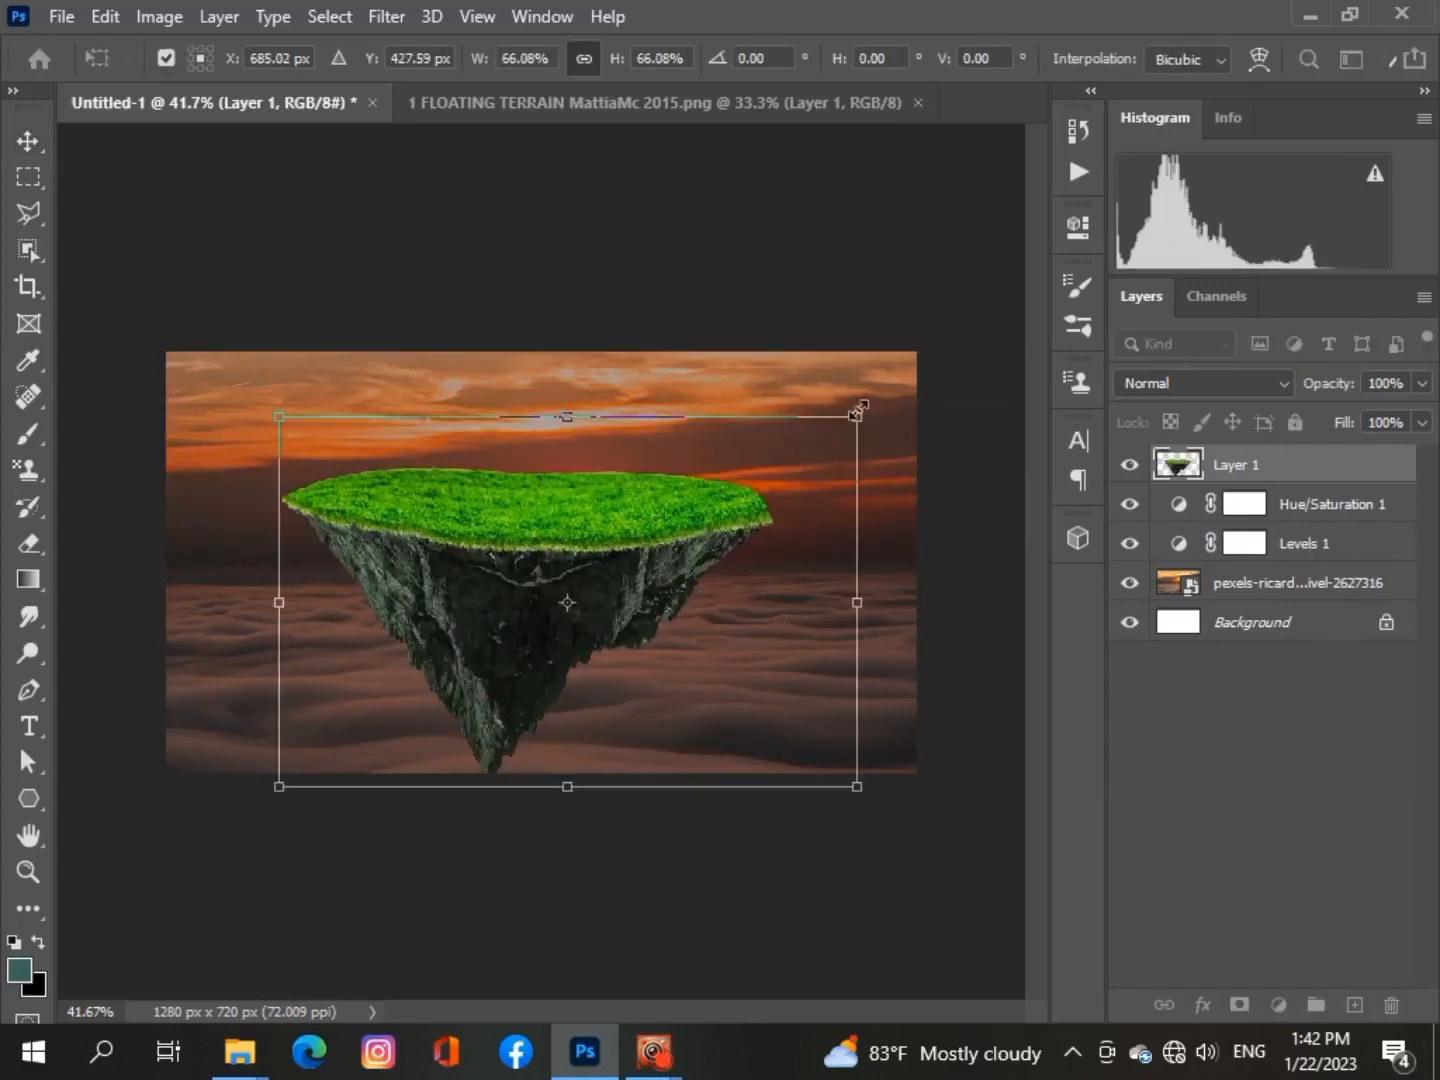
drag(858, 411, 666, 539)
drag(343, 660, 436, 560)
drag(761, 686, 718, 668)
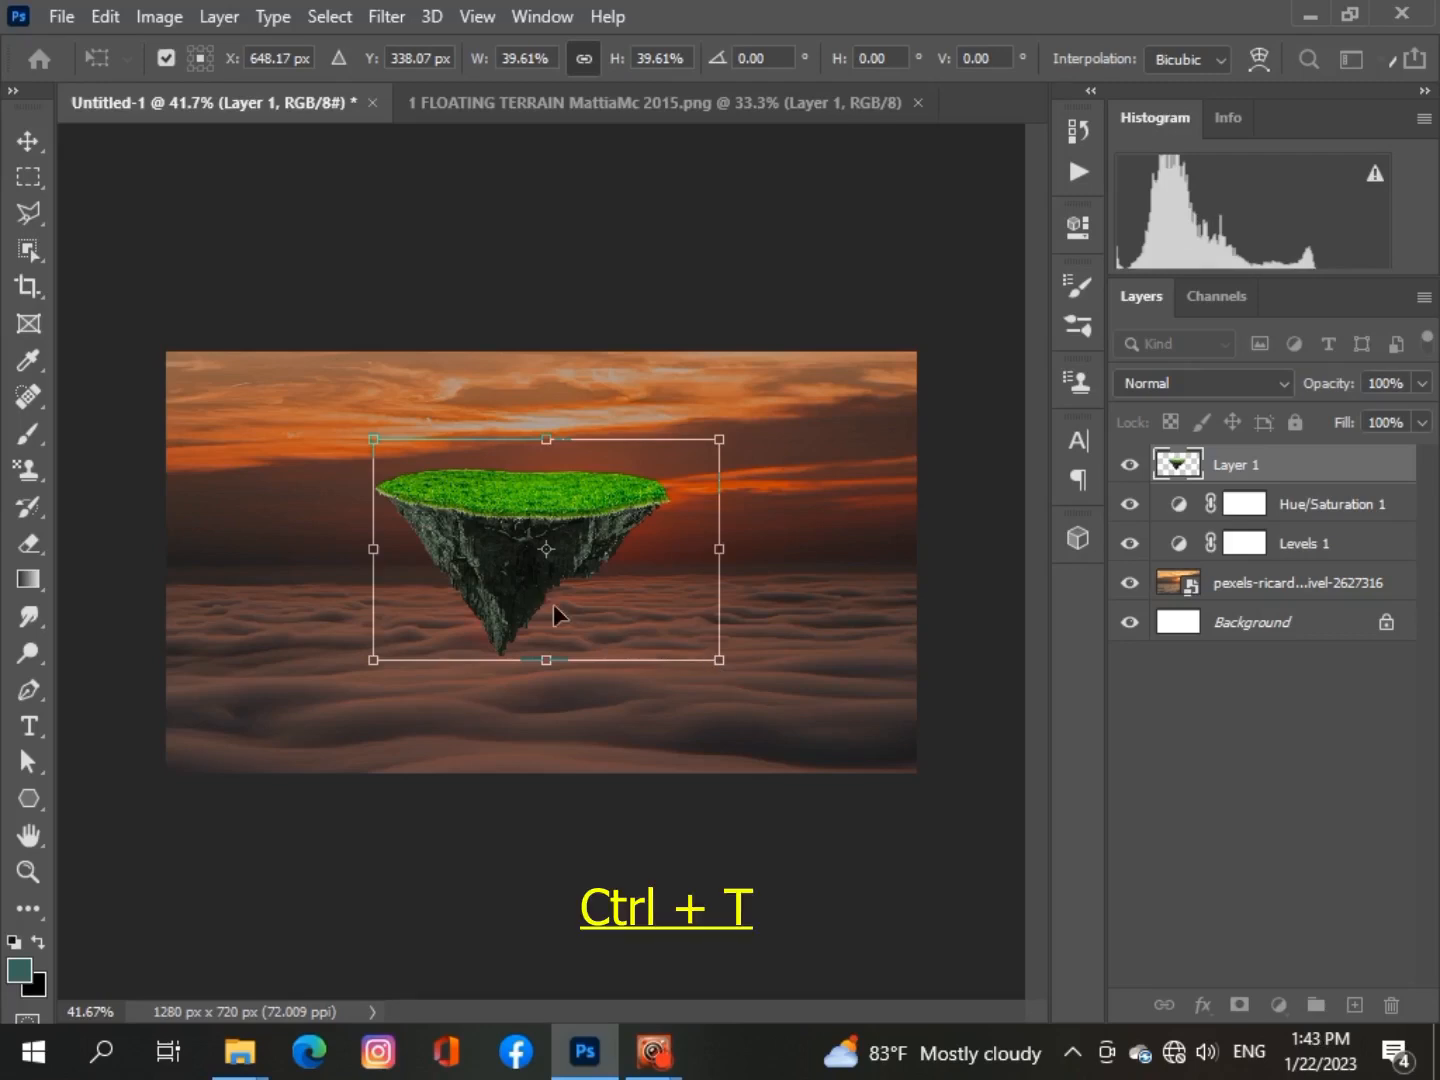
Flip the island horizontally, then resize it to about 33% width and 44% height just below the sun
right_click(556, 614)
click(578, 562)
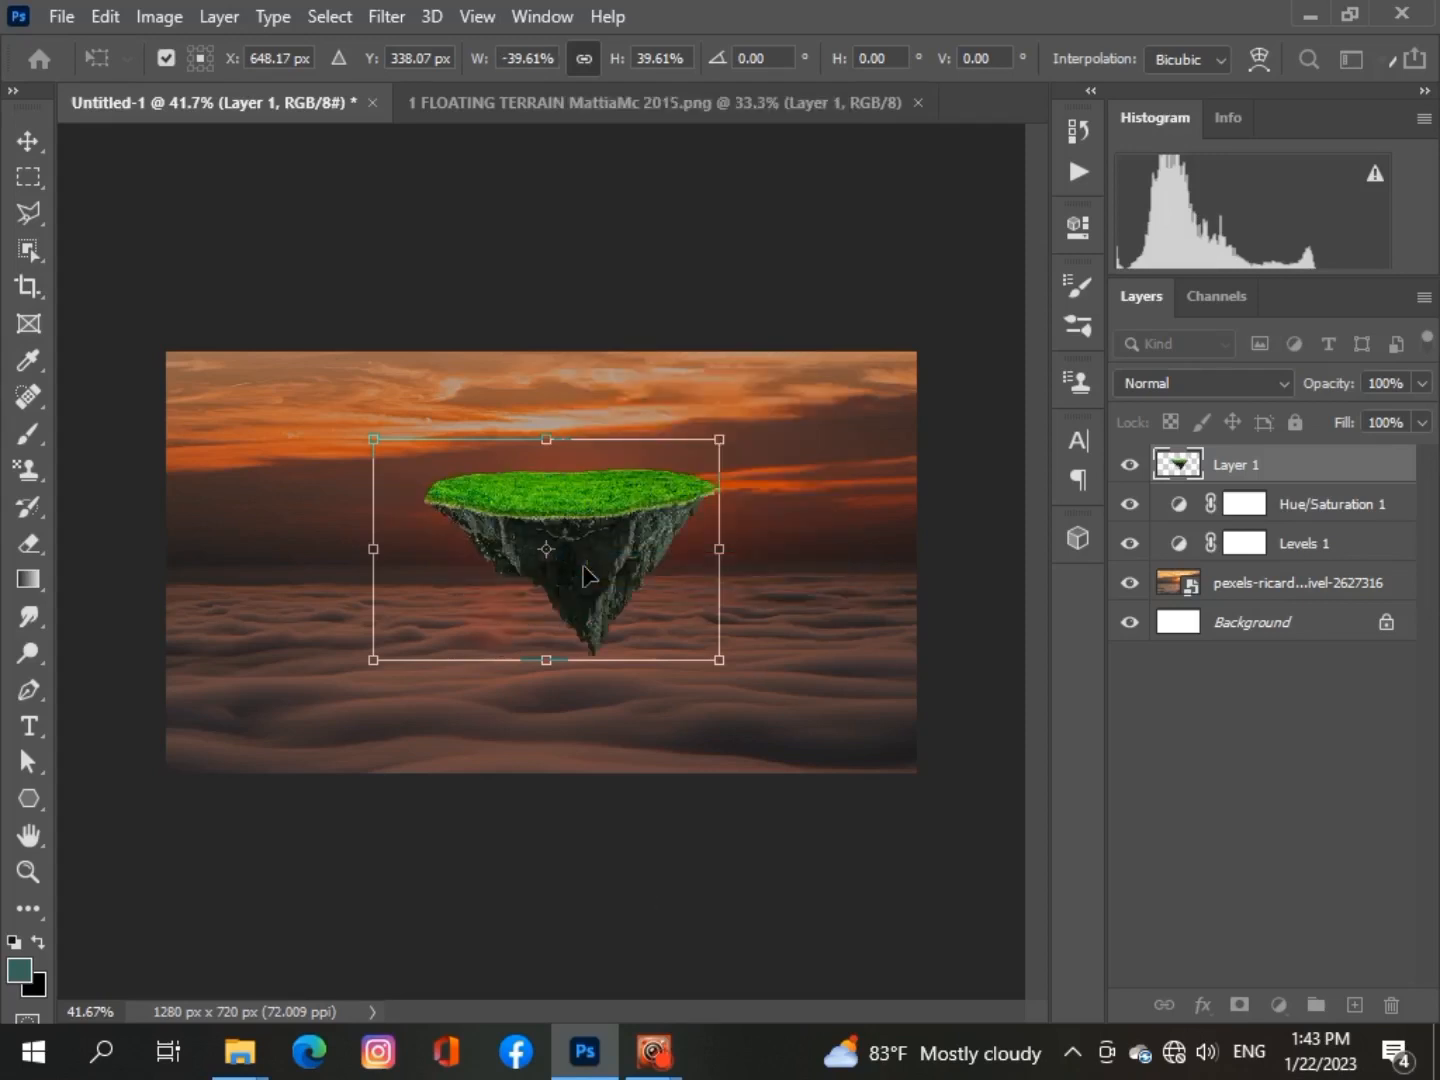
drag(545, 661, 541, 734)
mouse_move(599, 627)
mouse_down()
mouse_move(575, 620)
mouse_move(575, 643)
mouse_up()
drag(692, 747, 634, 698)
mouse_move(563, 592)
mouse_down()
mouse_move(579, 596)
mouse_move(557, 626)
mouse_up()
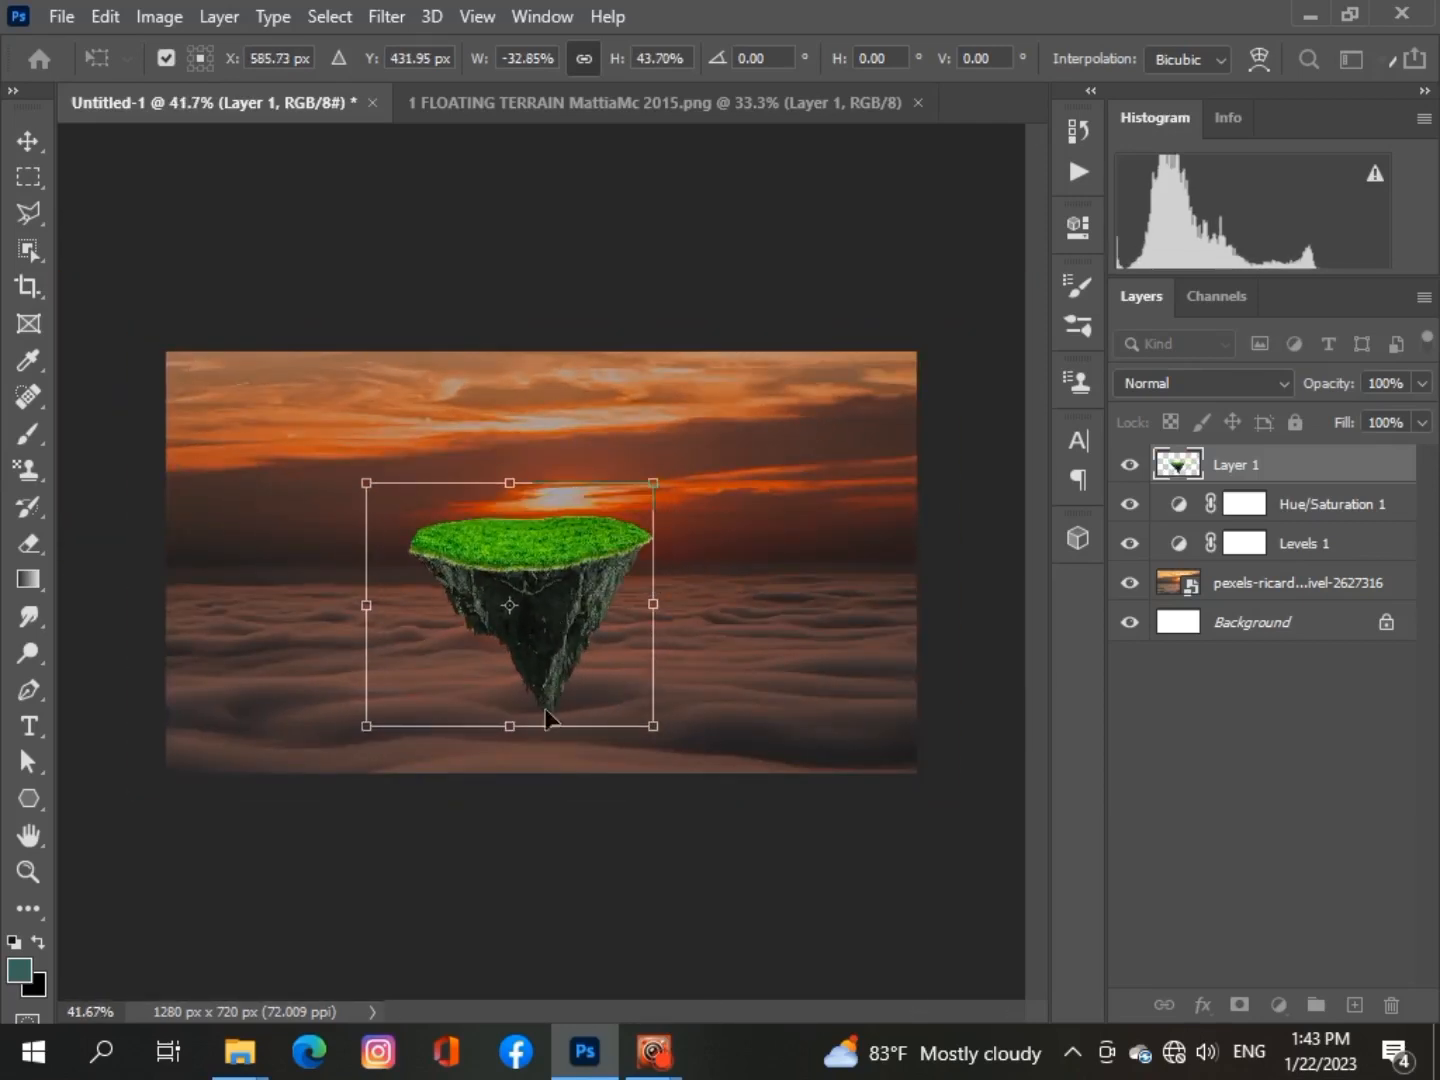
Stretch the island to about 34% width and 47% height, tilt it slightly, and apply the transform
drag(509, 726, 510, 745)
drag(687, 757, 688, 763)
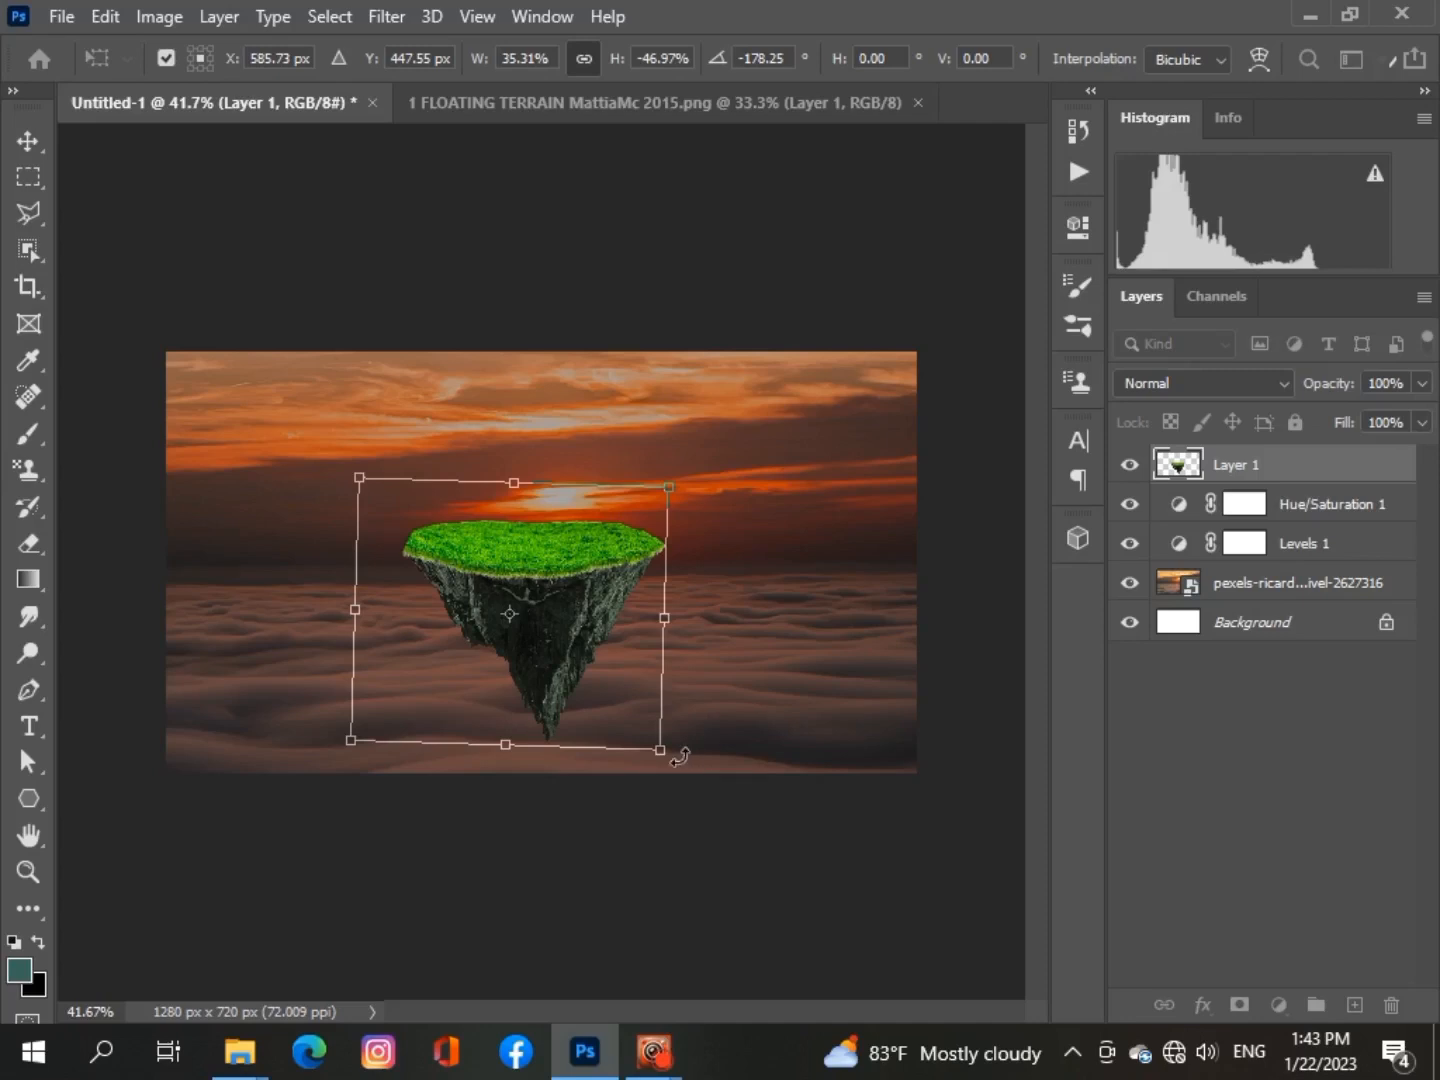
drag(679, 757, 678, 748)
drag(355, 608, 364, 611)
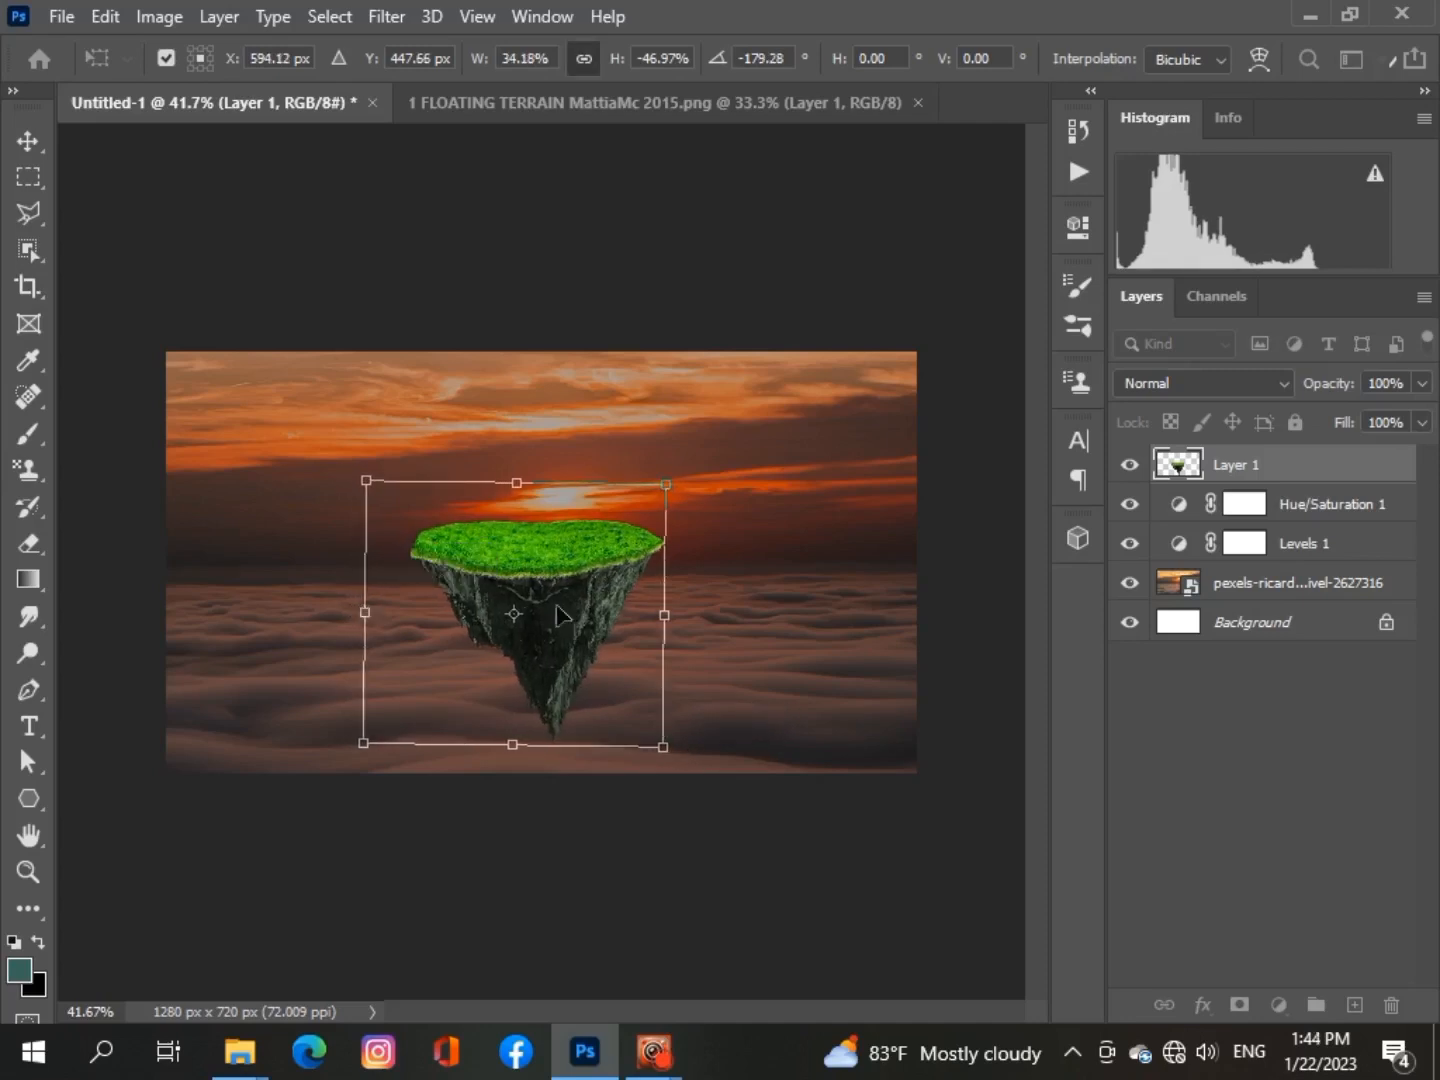
scroll(561, 616, down, 1)
key(Return)
scroll(765, 880, up, 4)
scroll(769, 885, down, 4)
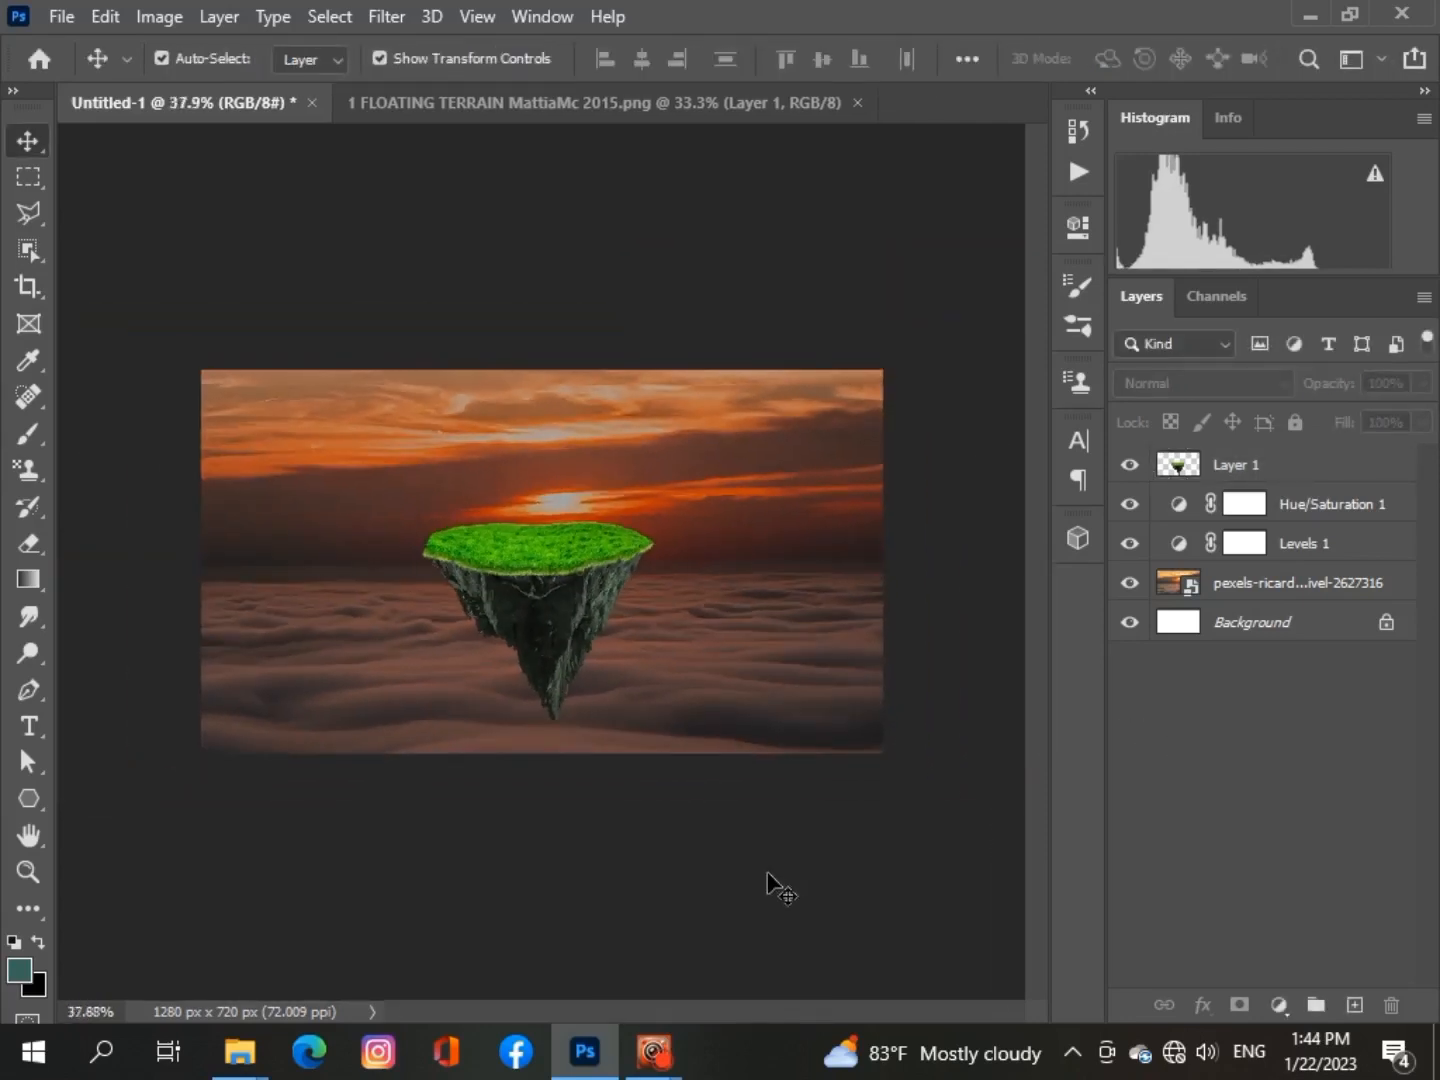
Apply a Hue/Saturation adjustment to the island on Layer 1, strongly lowering the saturation to mute the grass
click(1293, 463)
key(ctrl+u)
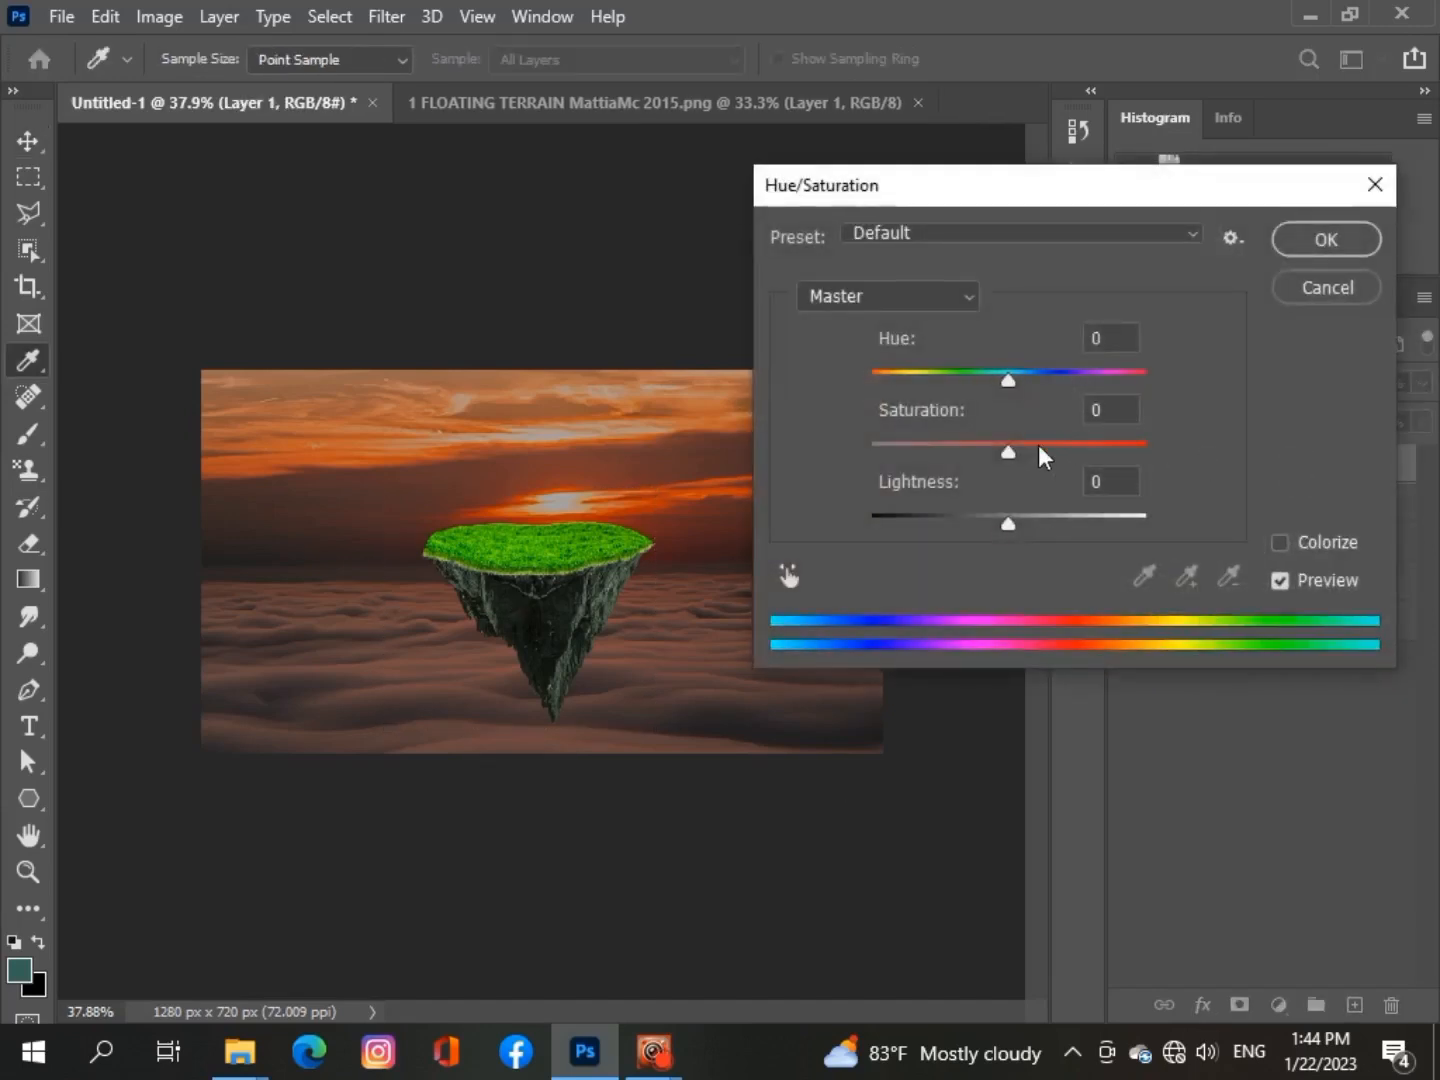
drag(1009, 454, 940, 453)
mouse_move(1006, 374)
mouse_down()
mouse_move(985, 383)
mouse_move(1004, 378)
mouse_up()
drag(1006, 525, 1011, 524)
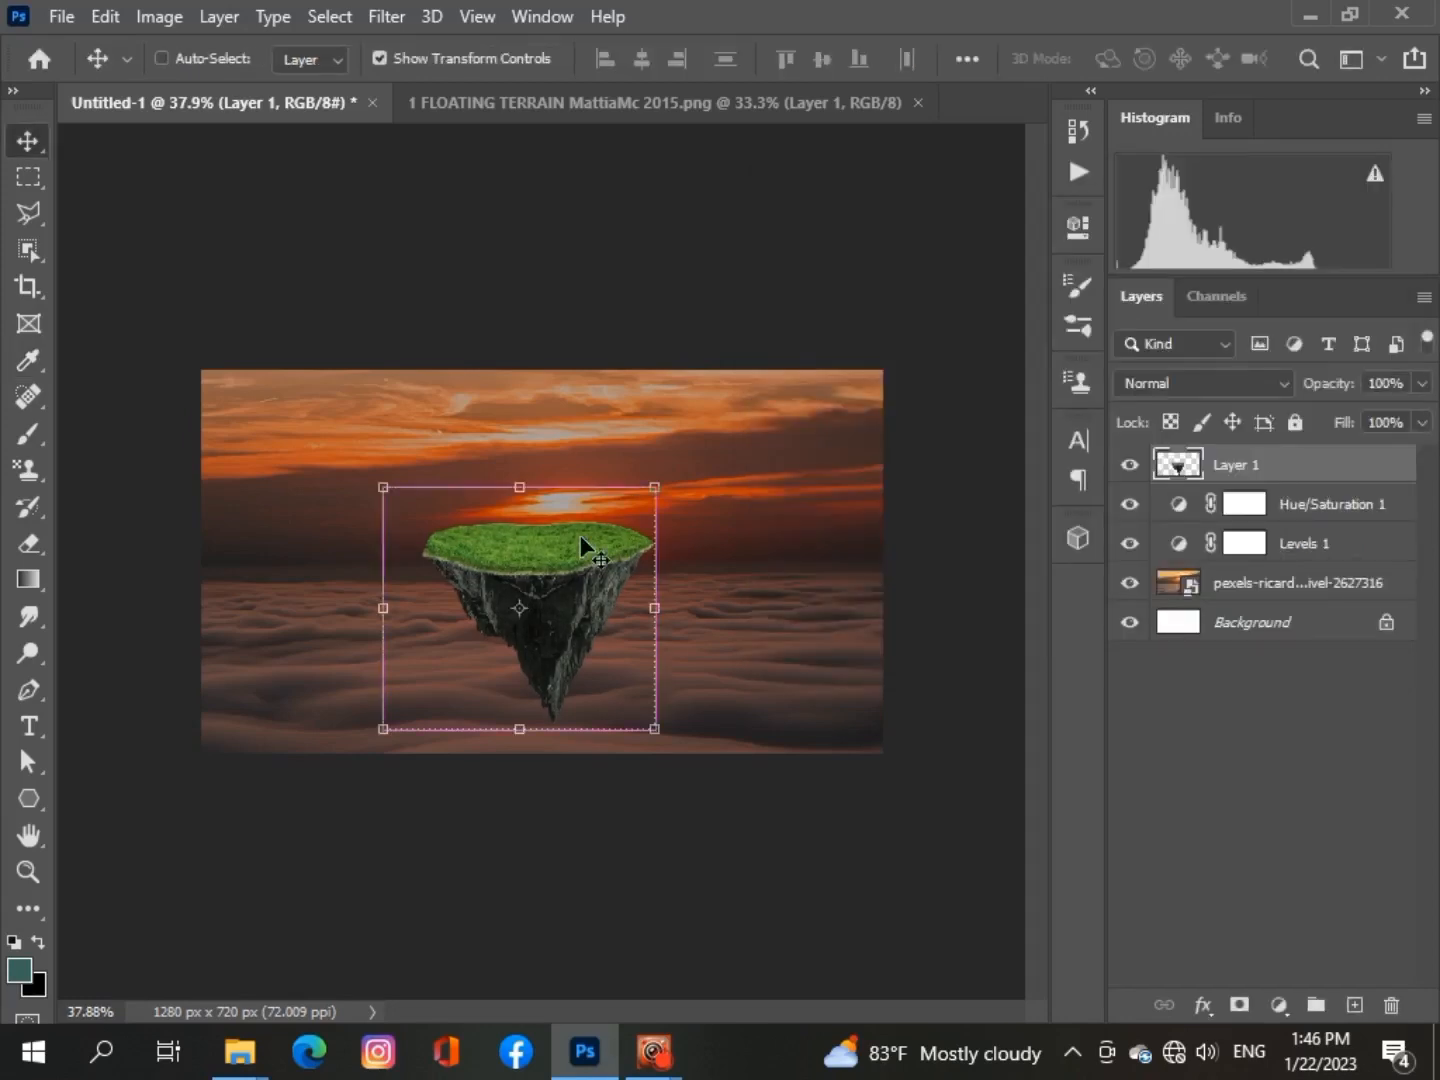
Apply another Hue/Saturation adjustment to the island with saturation -33 and the hue shifted slightly toward yellow
key(ctrl+u)
click(581, 536)
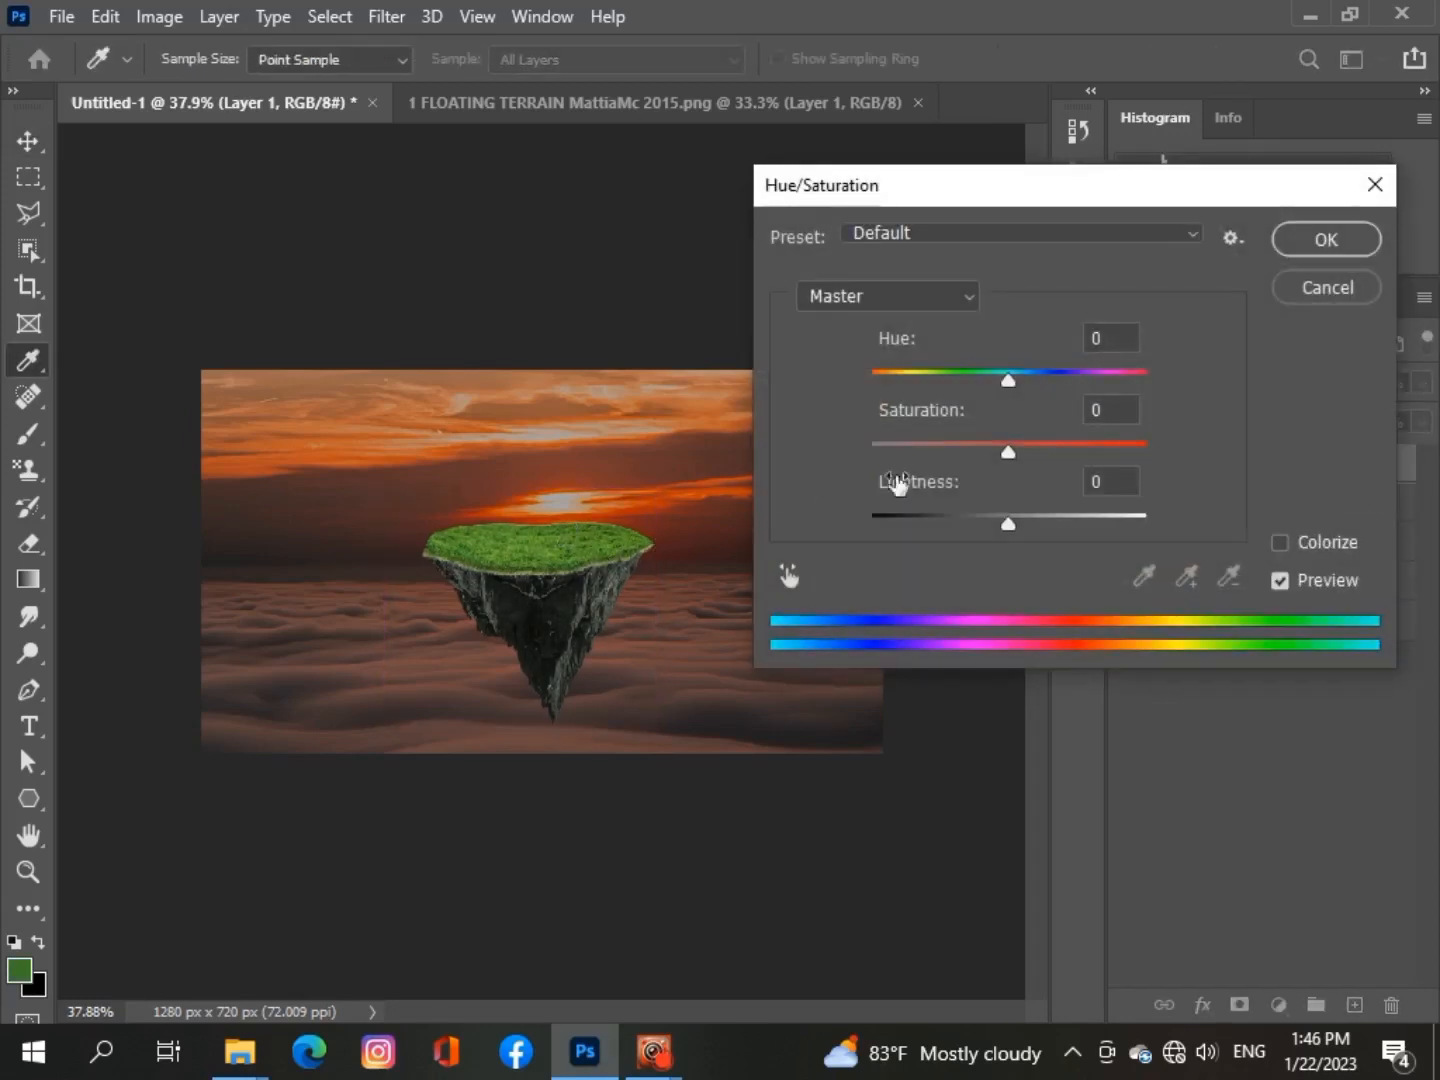
drag(1004, 455, 965, 461)
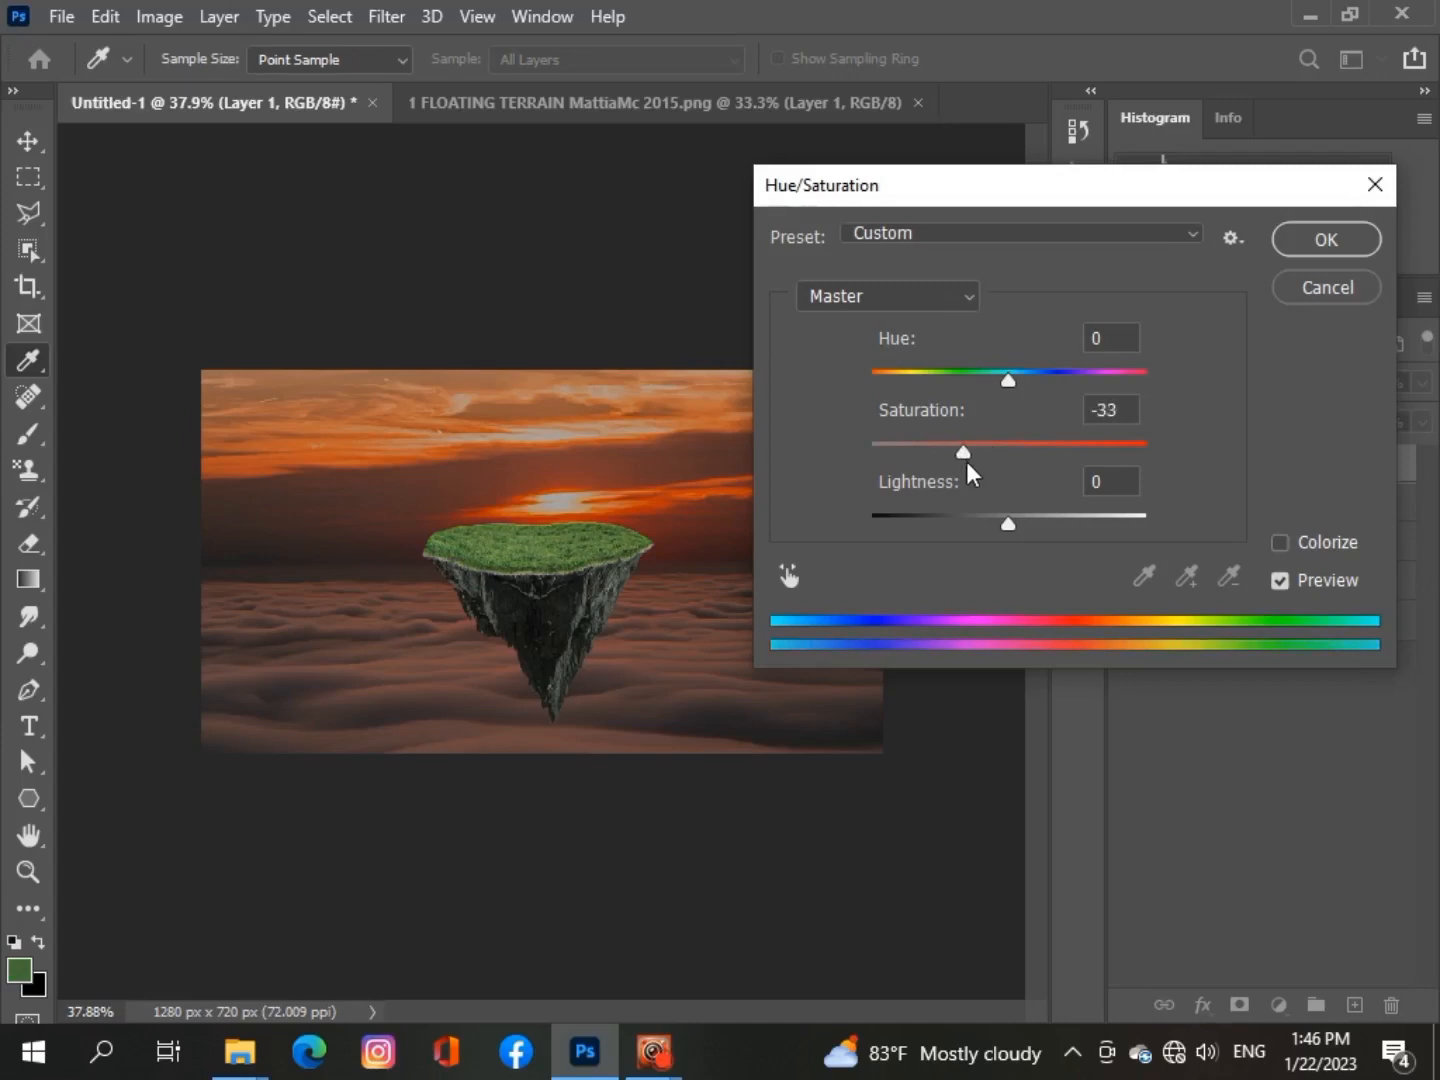
drag(1008, 380, 993, 383)
click(1327, 238)
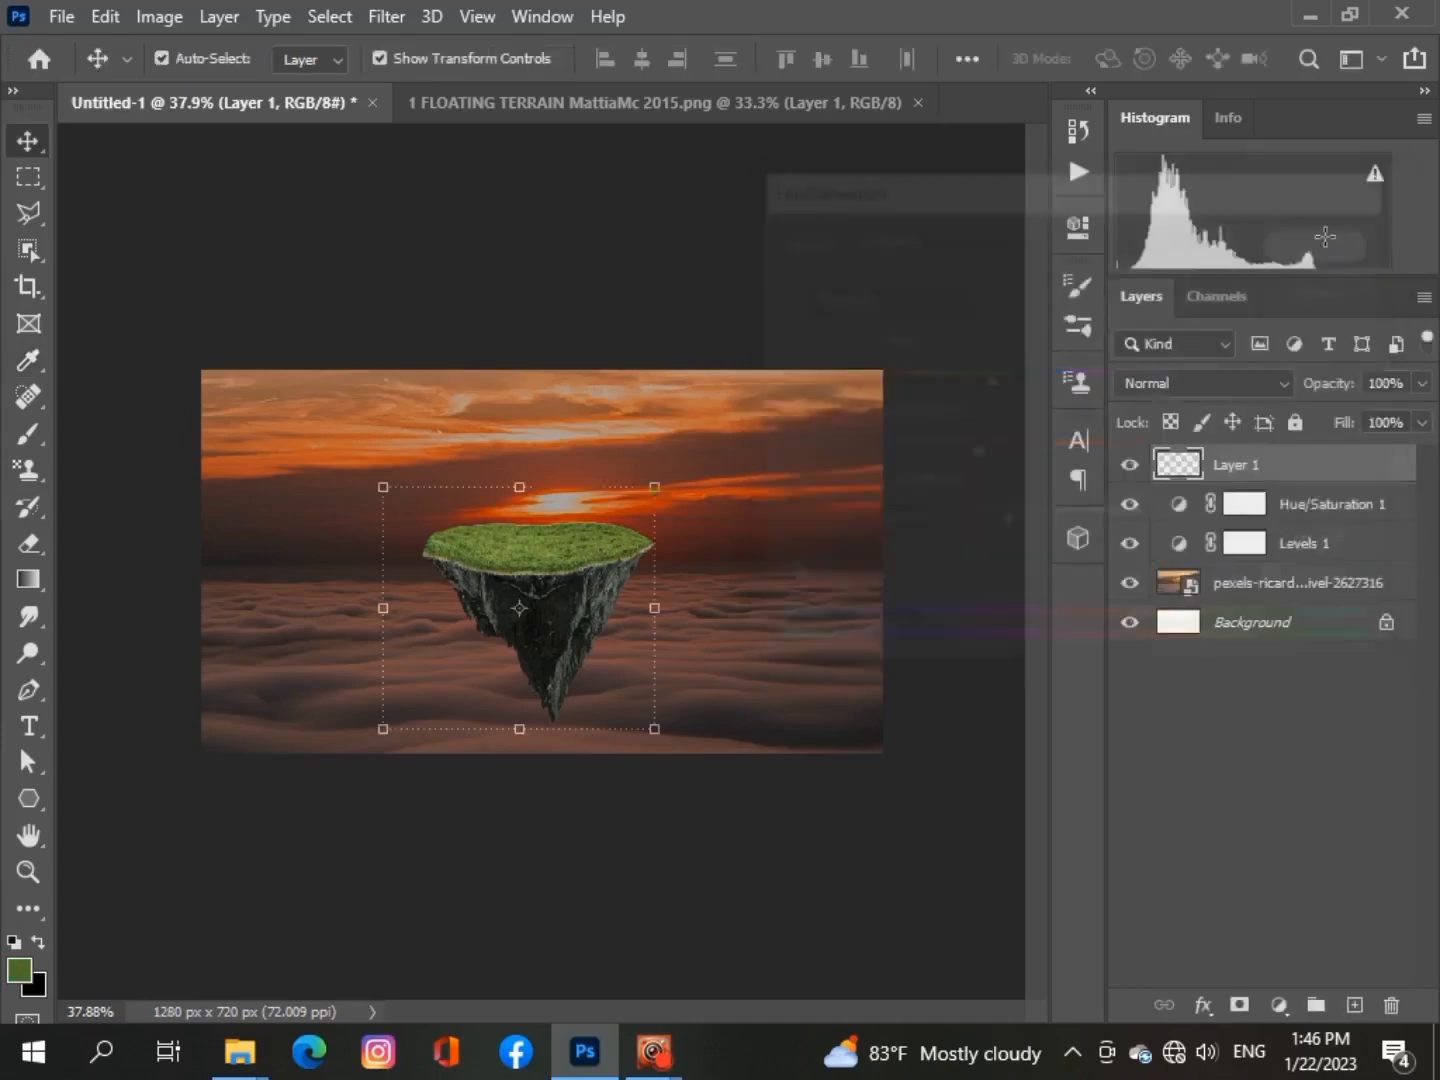
Add a new layer above the island and sample a brown from the clouds beside the rock as the brush colour
click(1355, 1005)
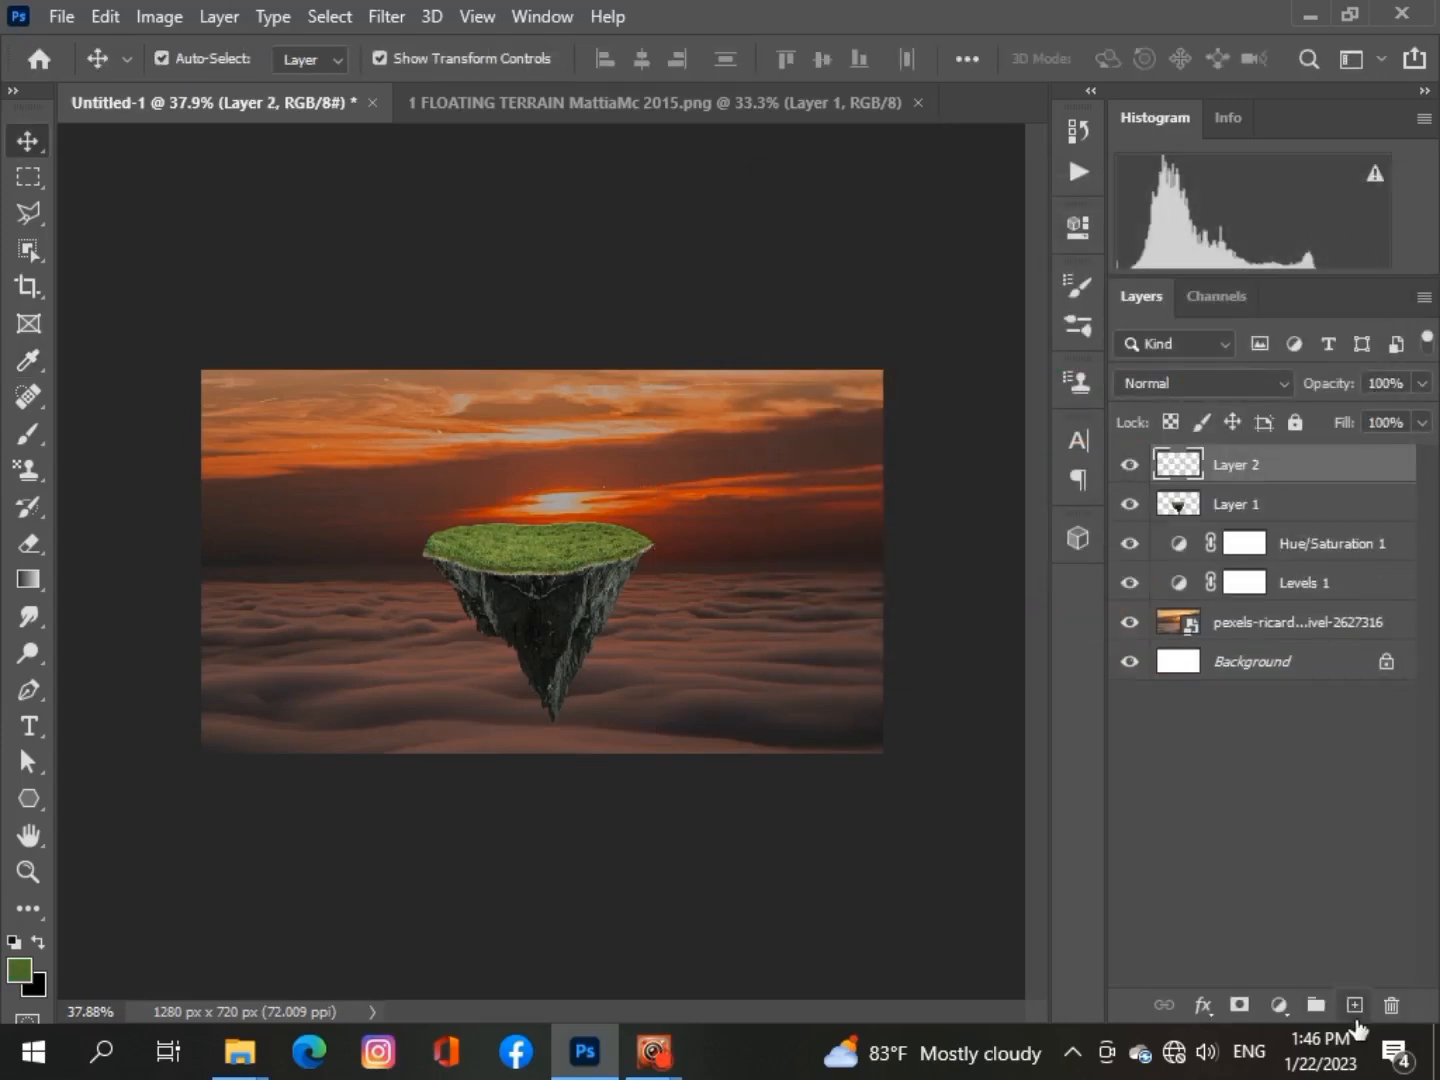
click(28, 433)
click(20, 970)
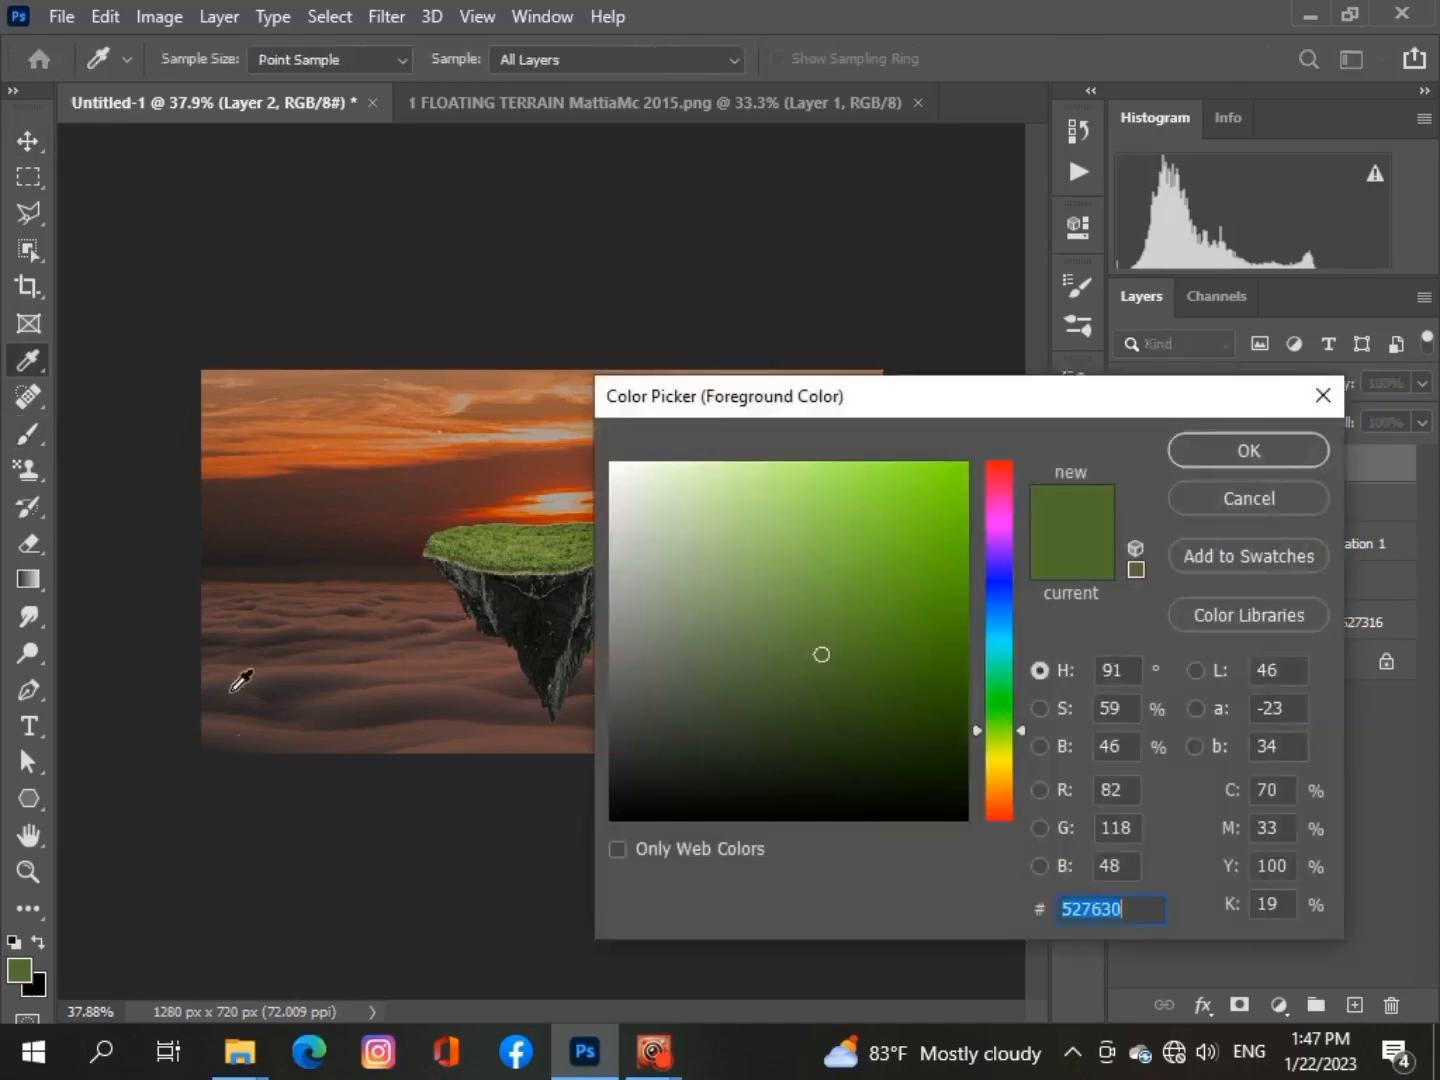
click(455, 632)
click(1291, 454)
Set the new layer's blend mode to Overlay
scroll(435, 680, up, 1)
click(1274, 384)
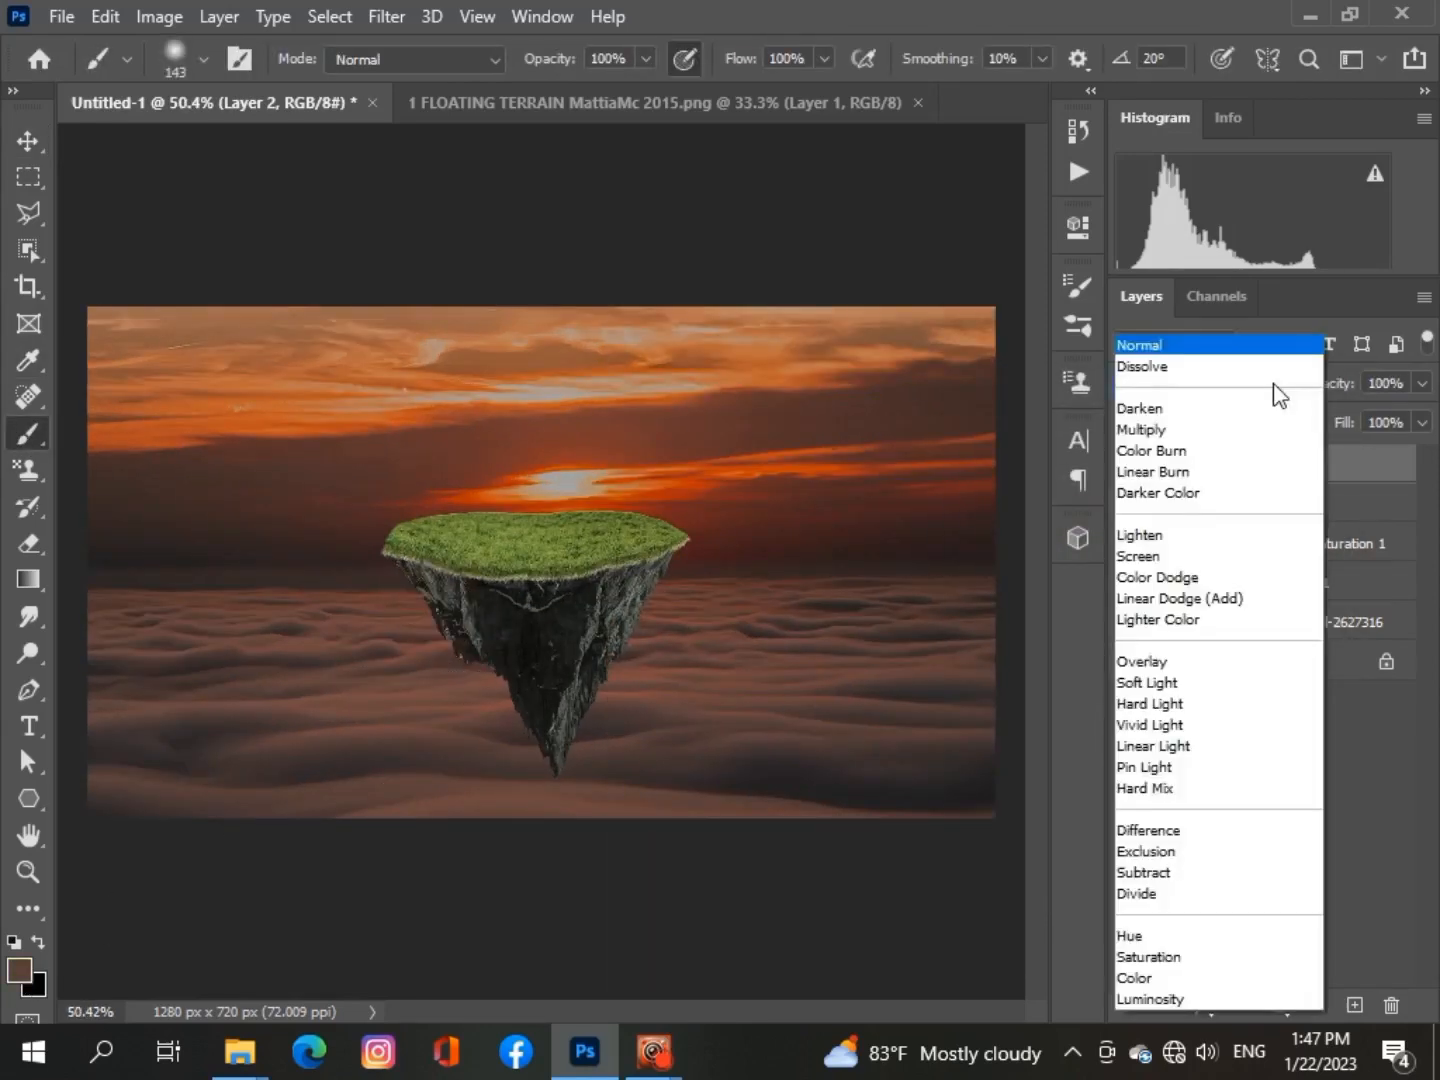
click(1140, 662)
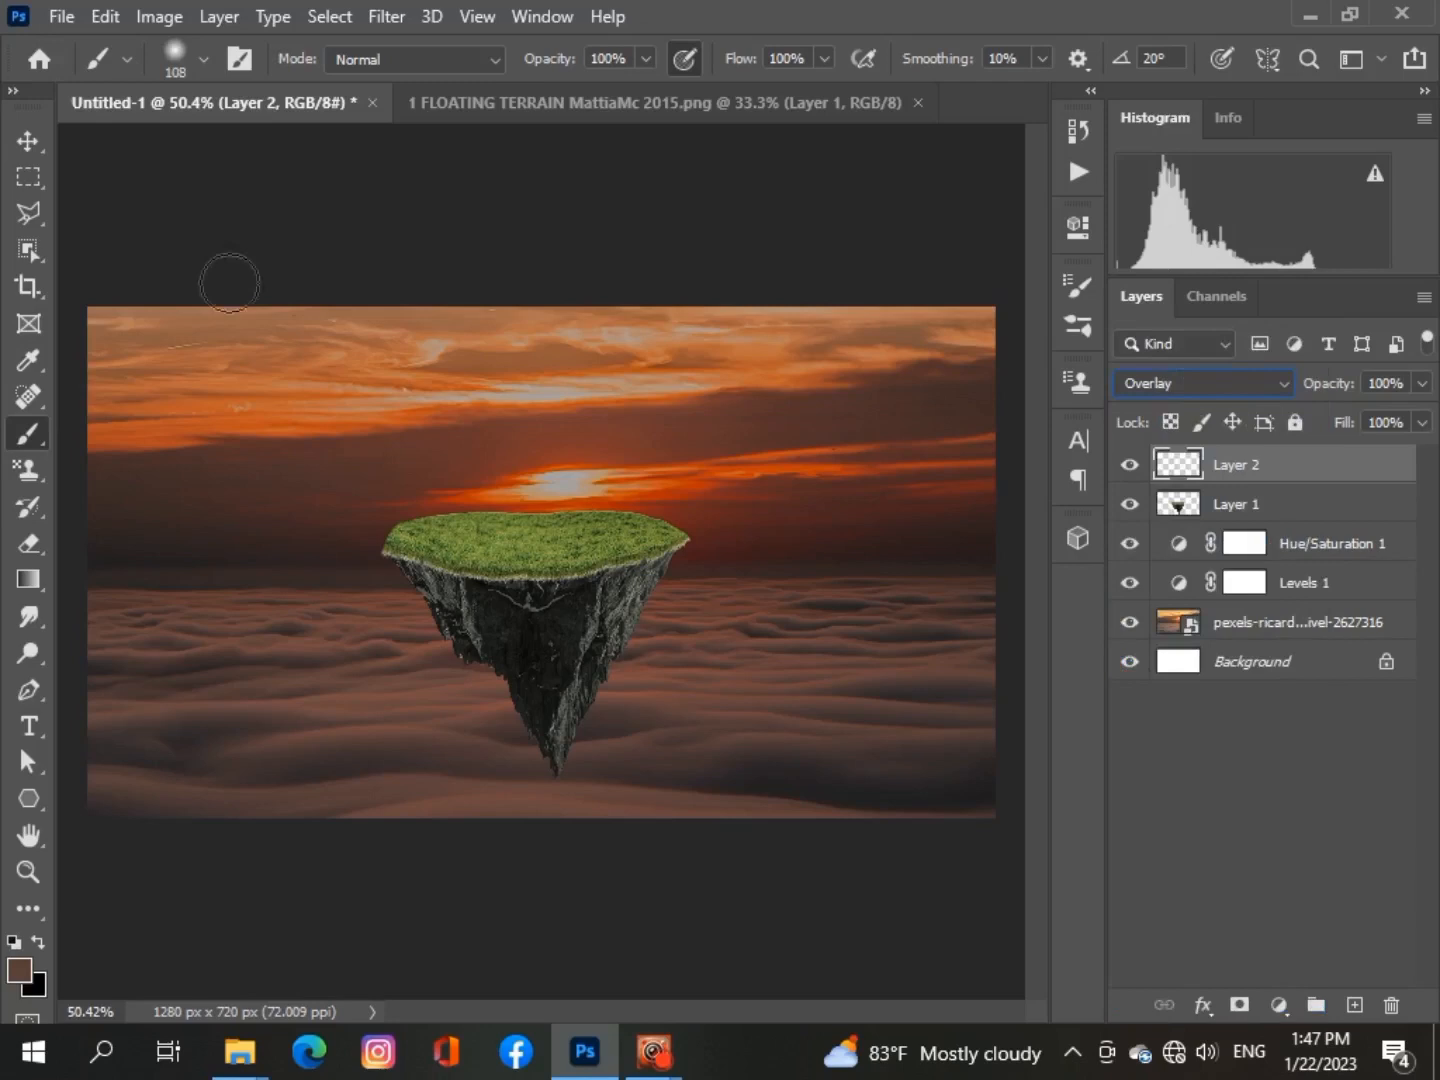
Configure the soft brush to a size of 56 px and an opacity of 53%
click(203, 59)
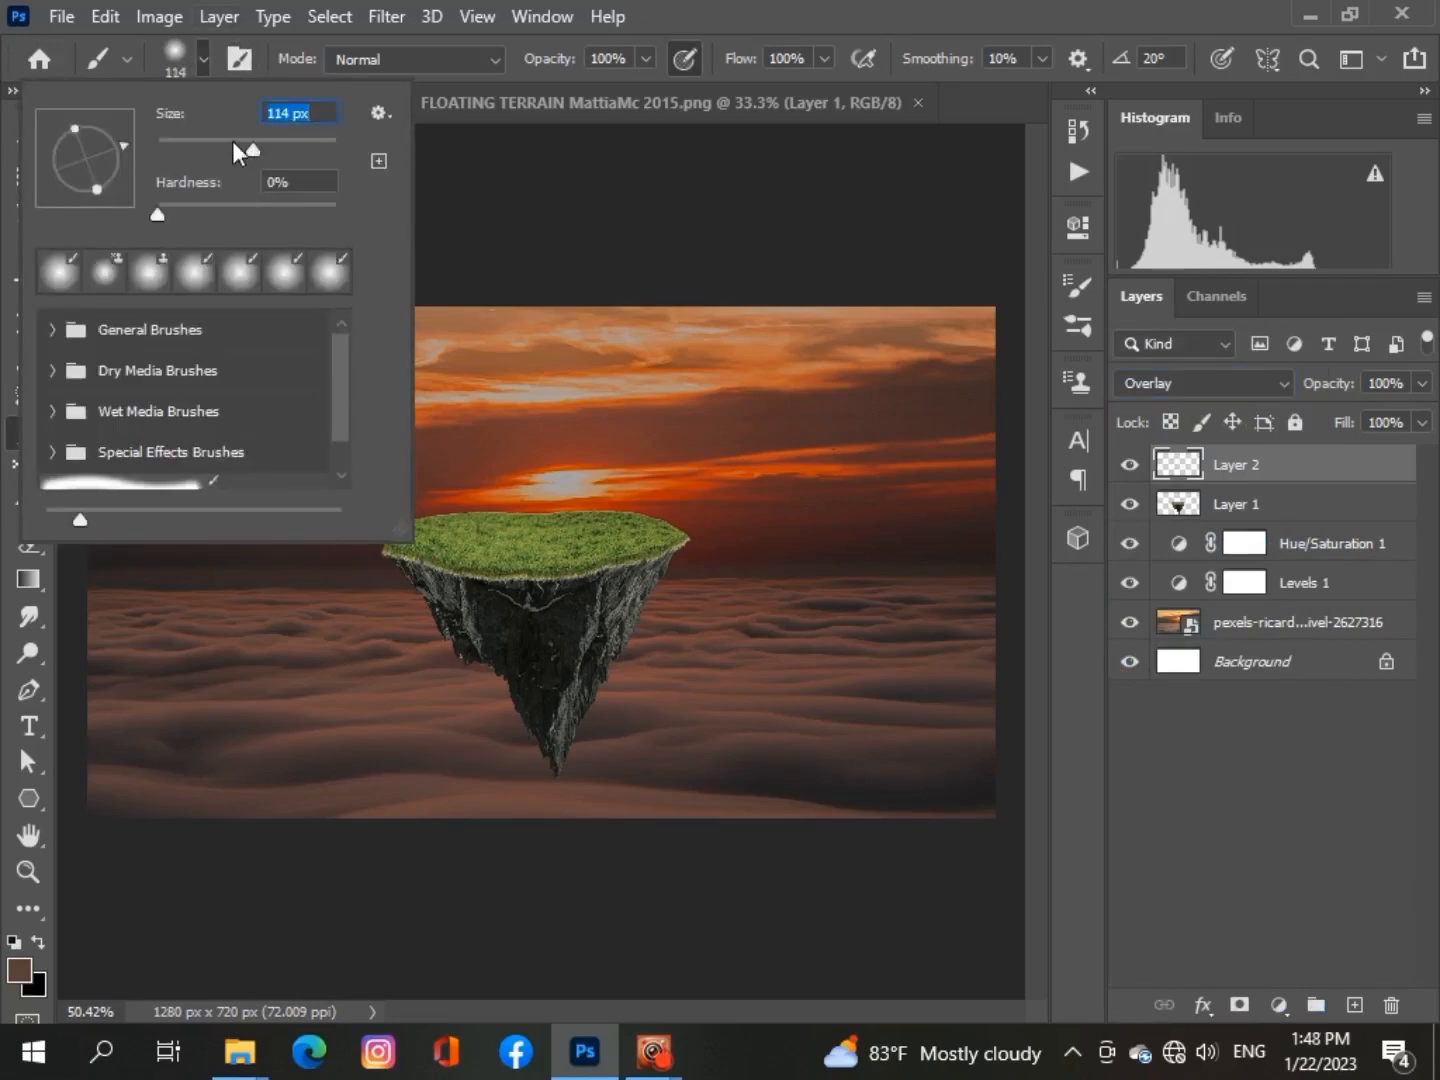
drag(239, 149, 231, 148)
key(Return)
scroll(546, 815, up, 2)
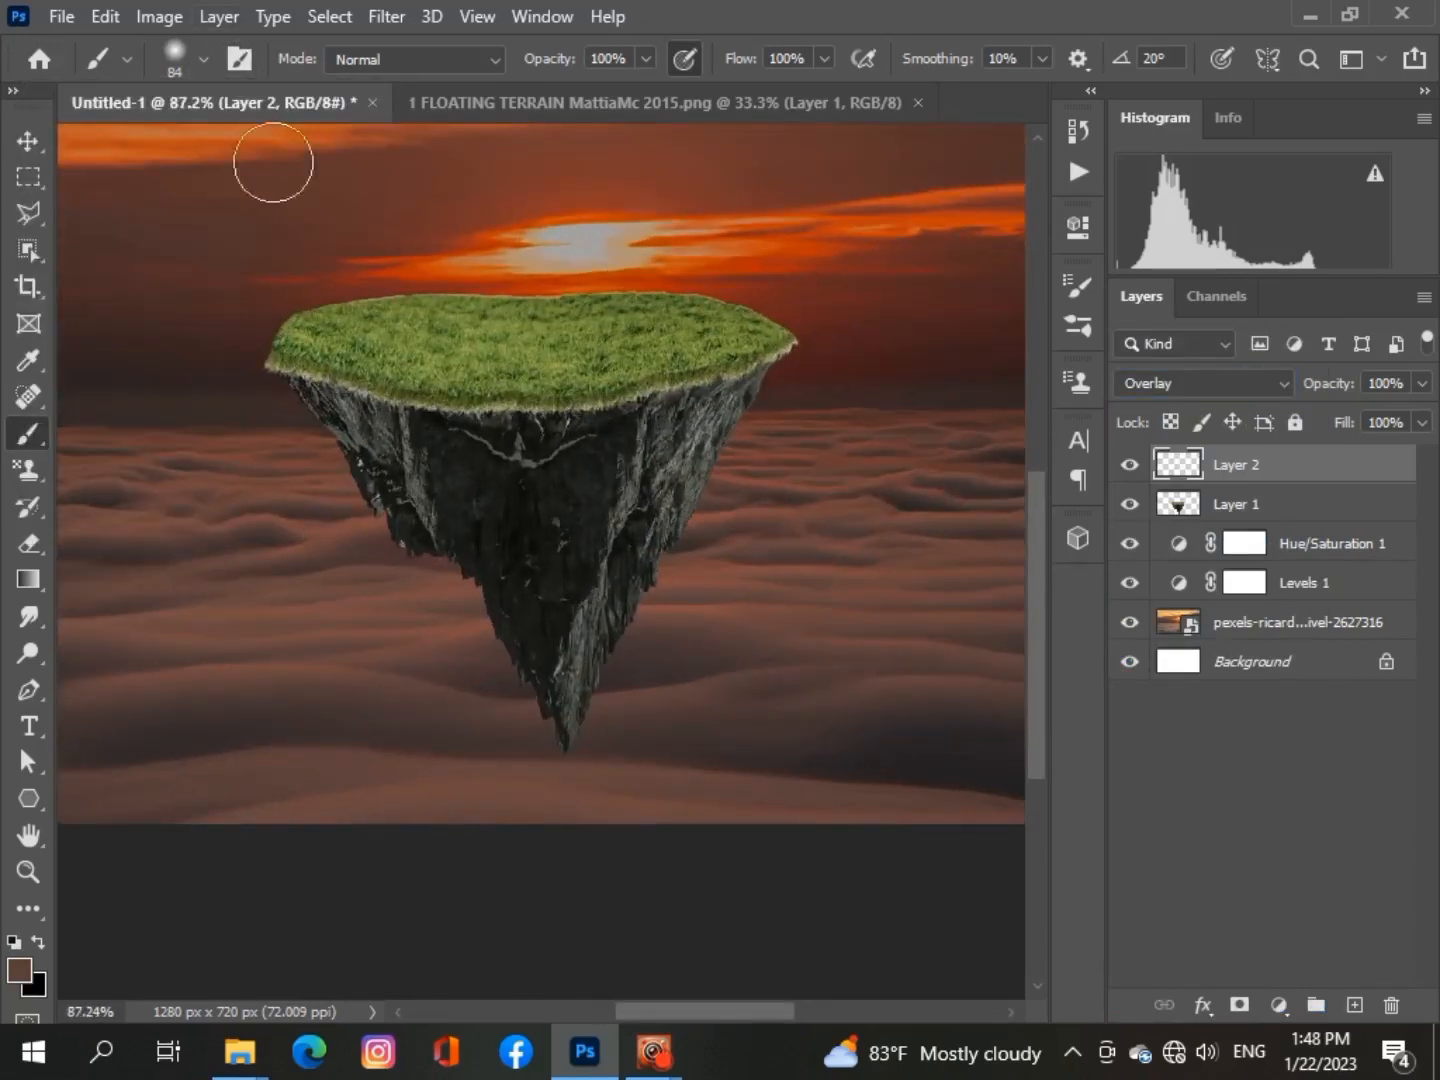
click(198, 59)
text(56)
key(Return)
click(646, 58)
drag(653, 87, 585, 88)
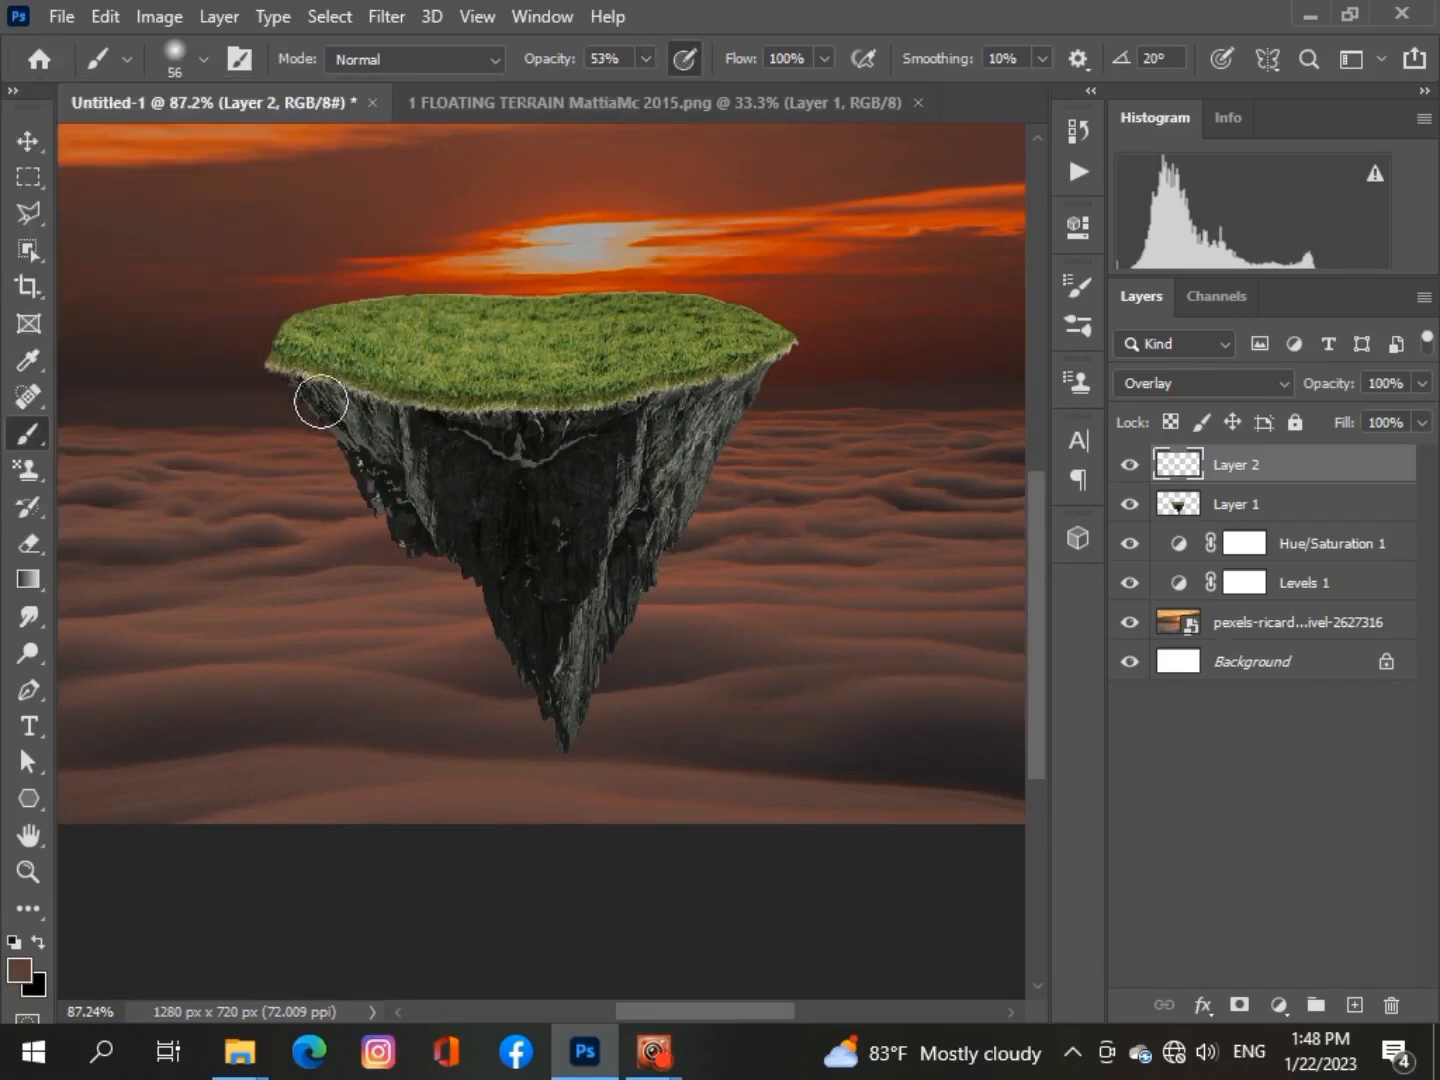
Paint the sampled brown over the island's rock on Layer 2 and set the layer's blend mode to Soft Light
mouse_move(346, 423)
mouse_down()
mouse_move(400, 509)
mouse_move(508, 585)
mouse_move(495, 575)
mouse_move(554, 708)
mouse_up()
scroll(644, 731, down, 5)
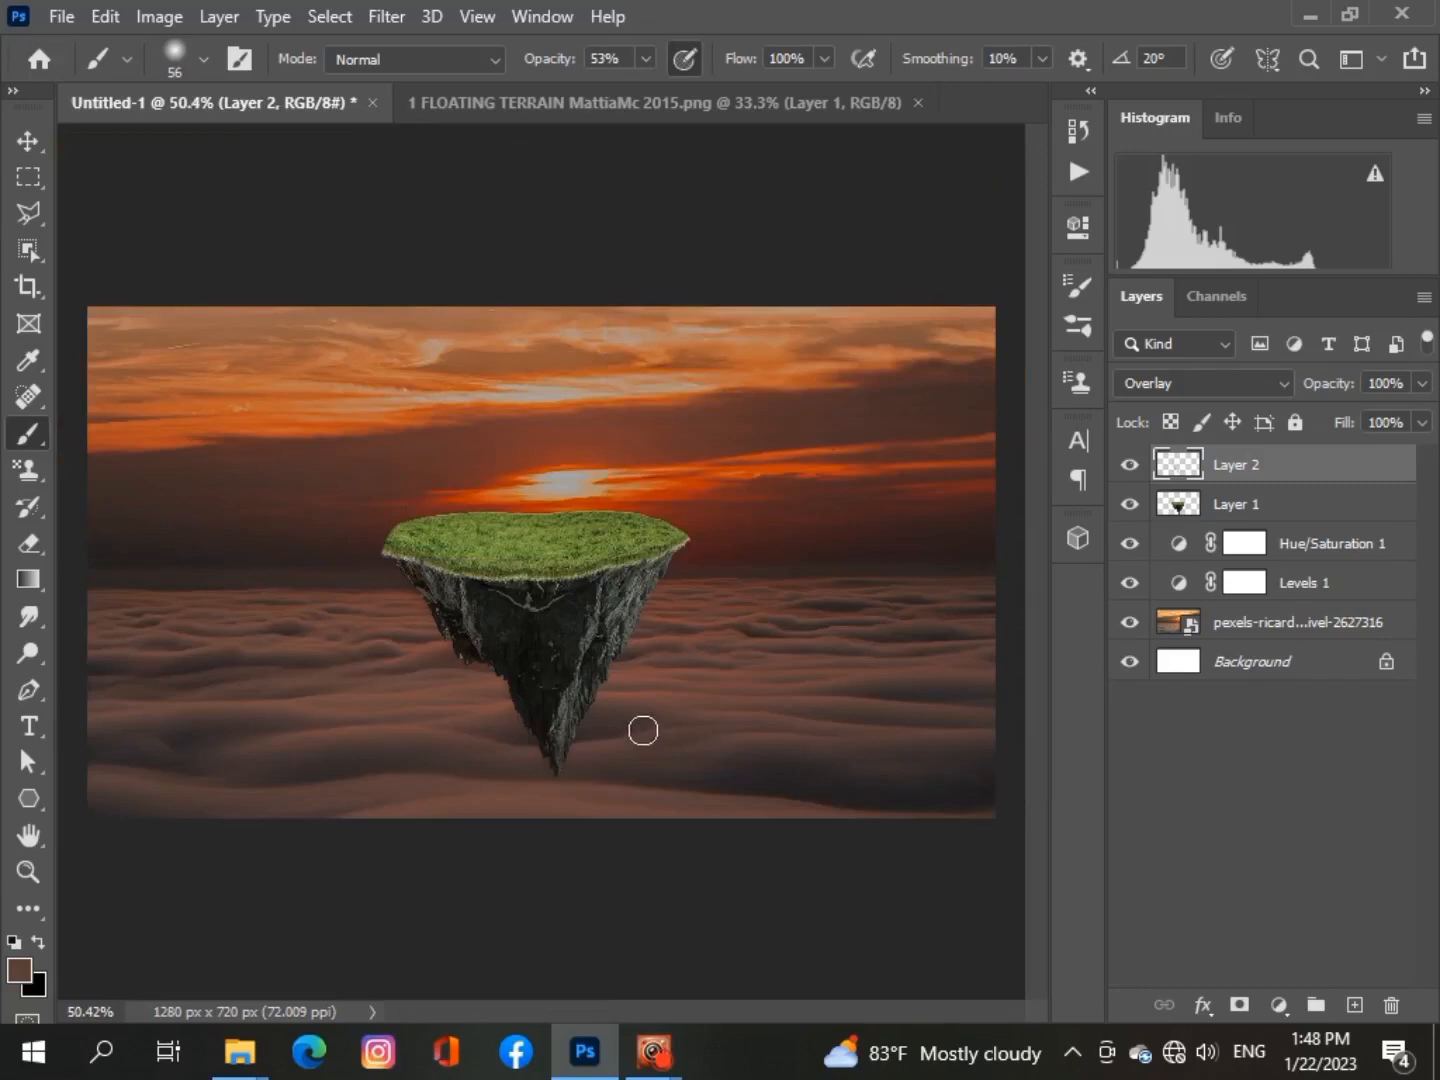
click(1279, 391)
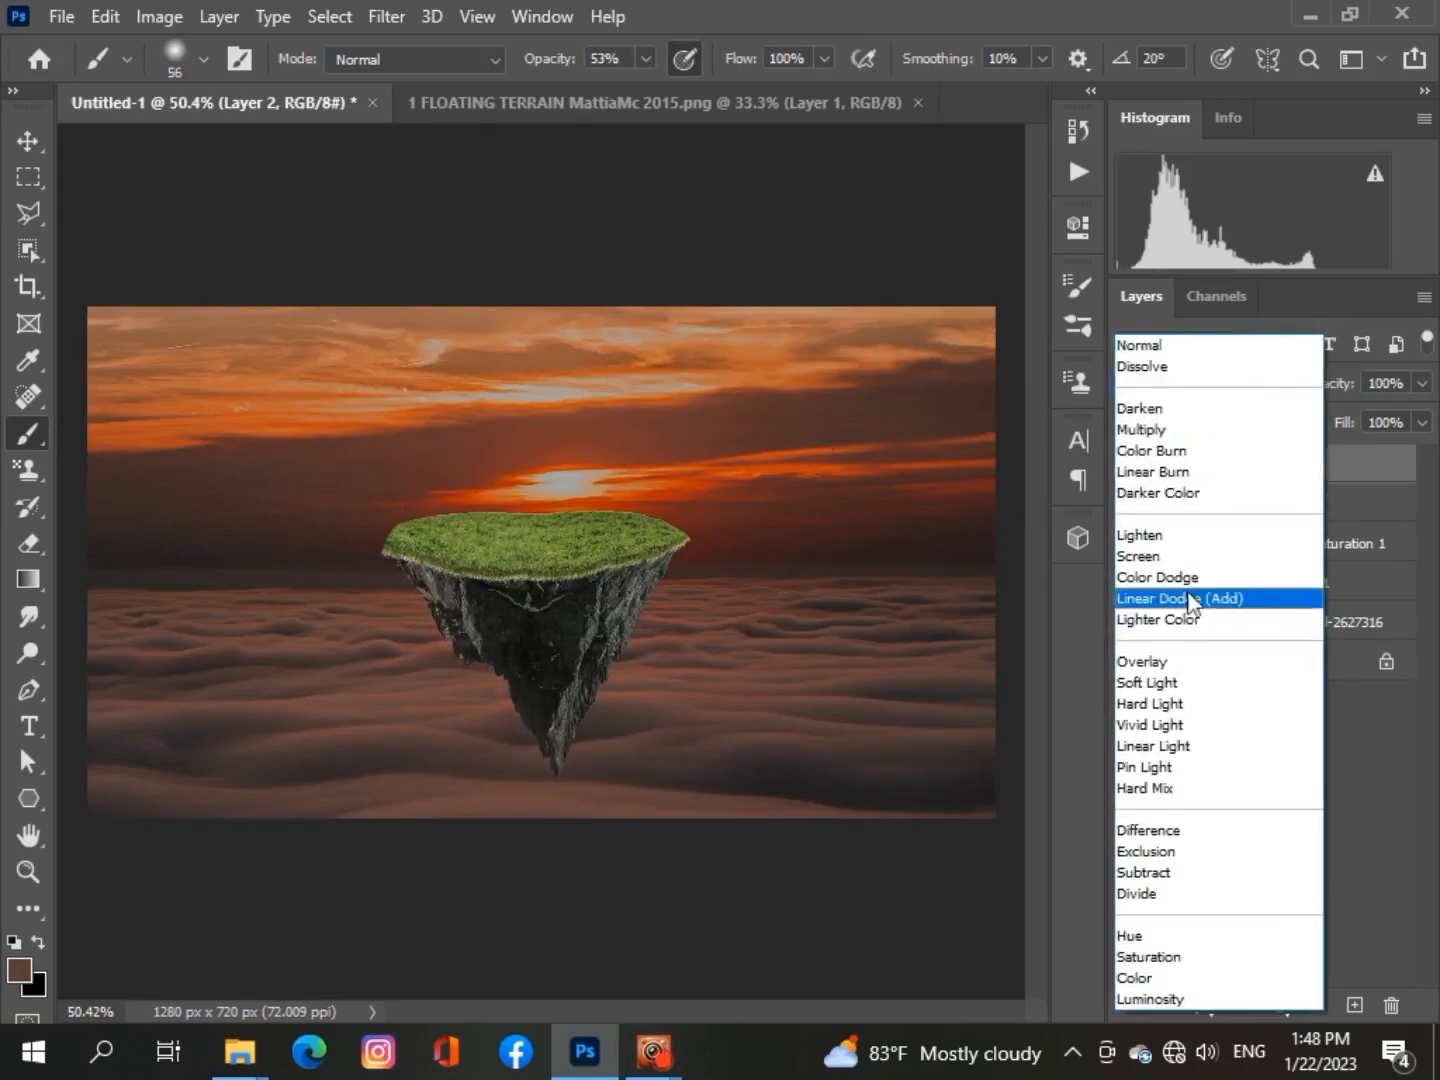
click(1148, 682)
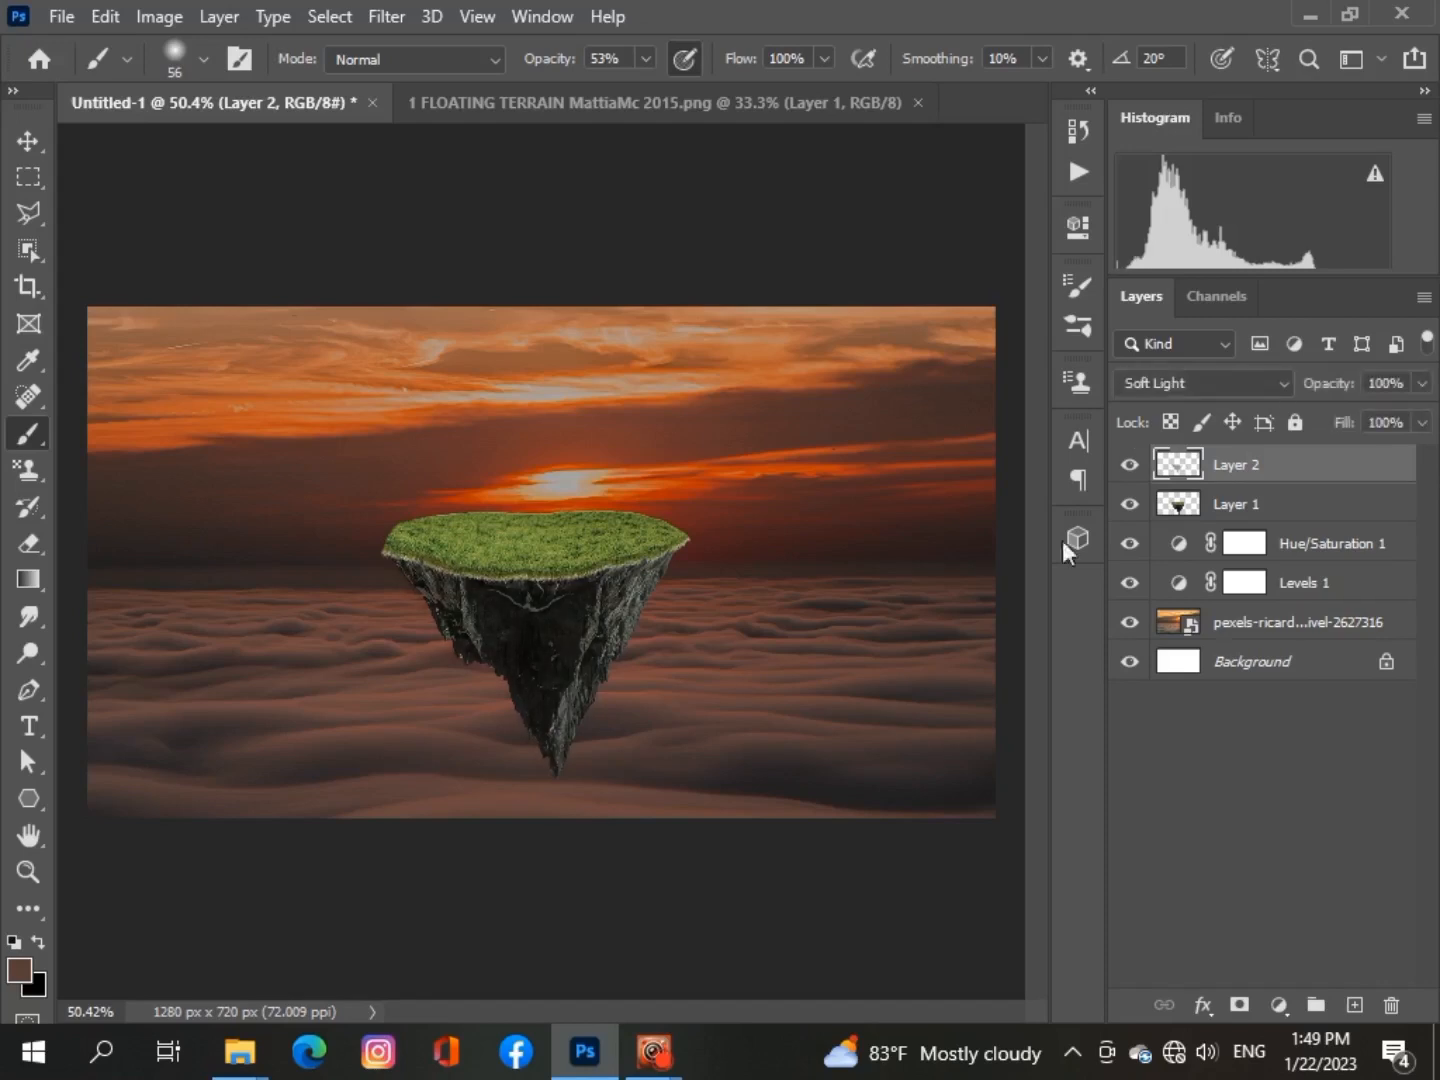
scroll(879, 651, down, 2)
scroll(878, 652, up, 1)
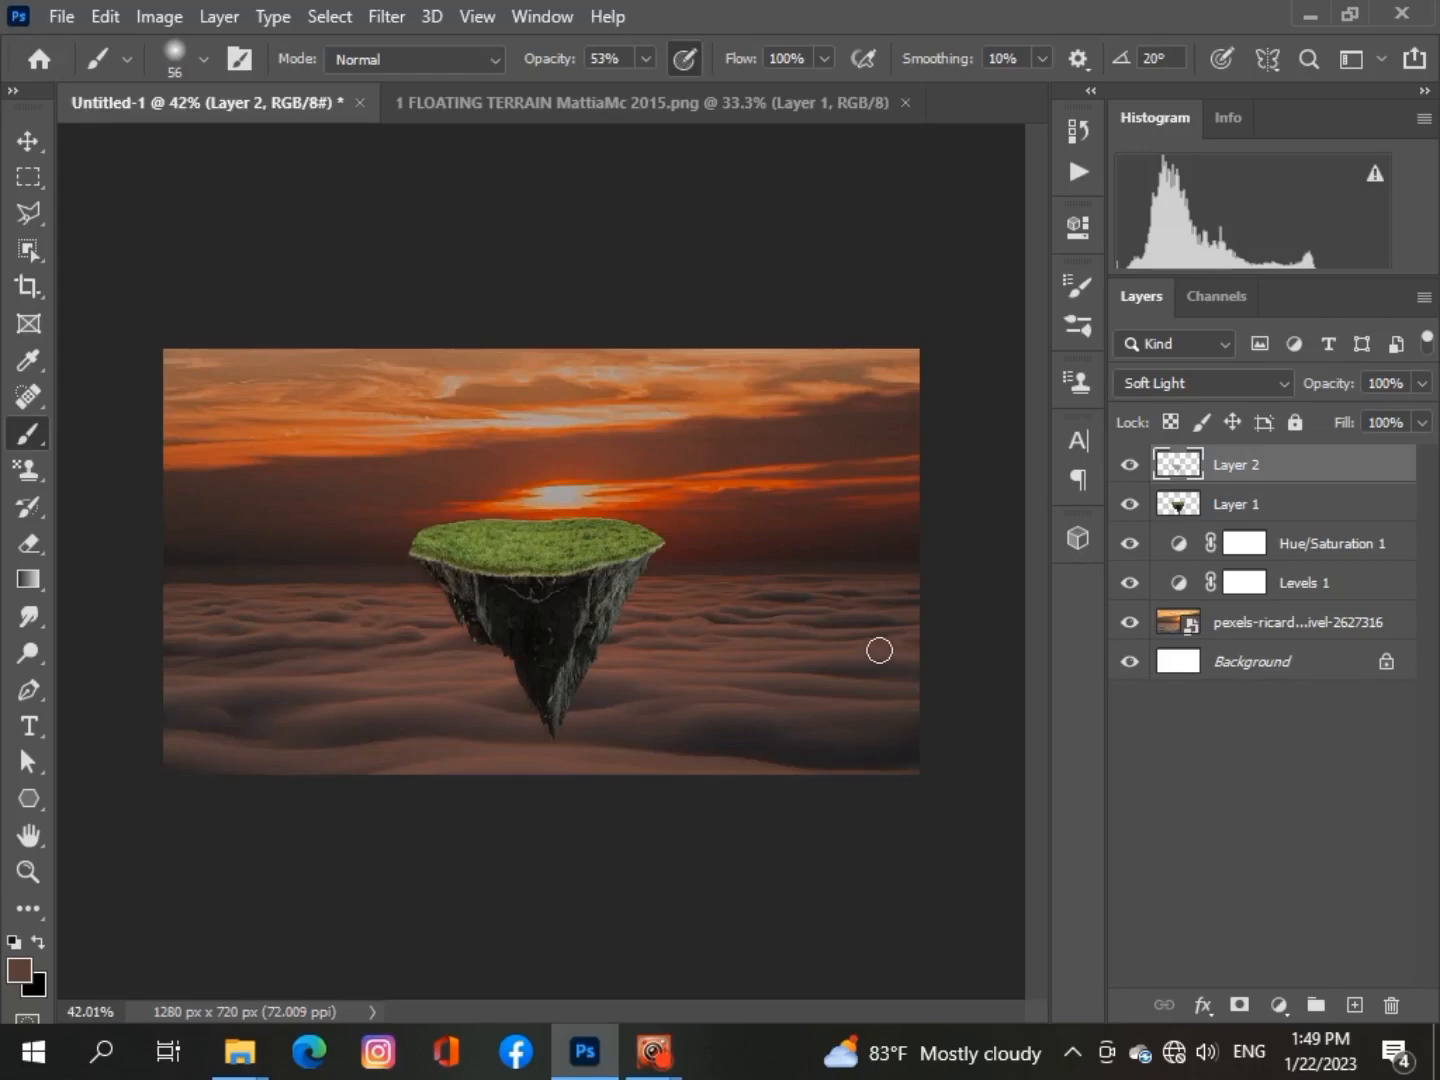
Open the tree_png_by_camelfobia_d5k2zjf image
click(60, 18)
click(105, 62)
scroll(375, 356, down, 3)
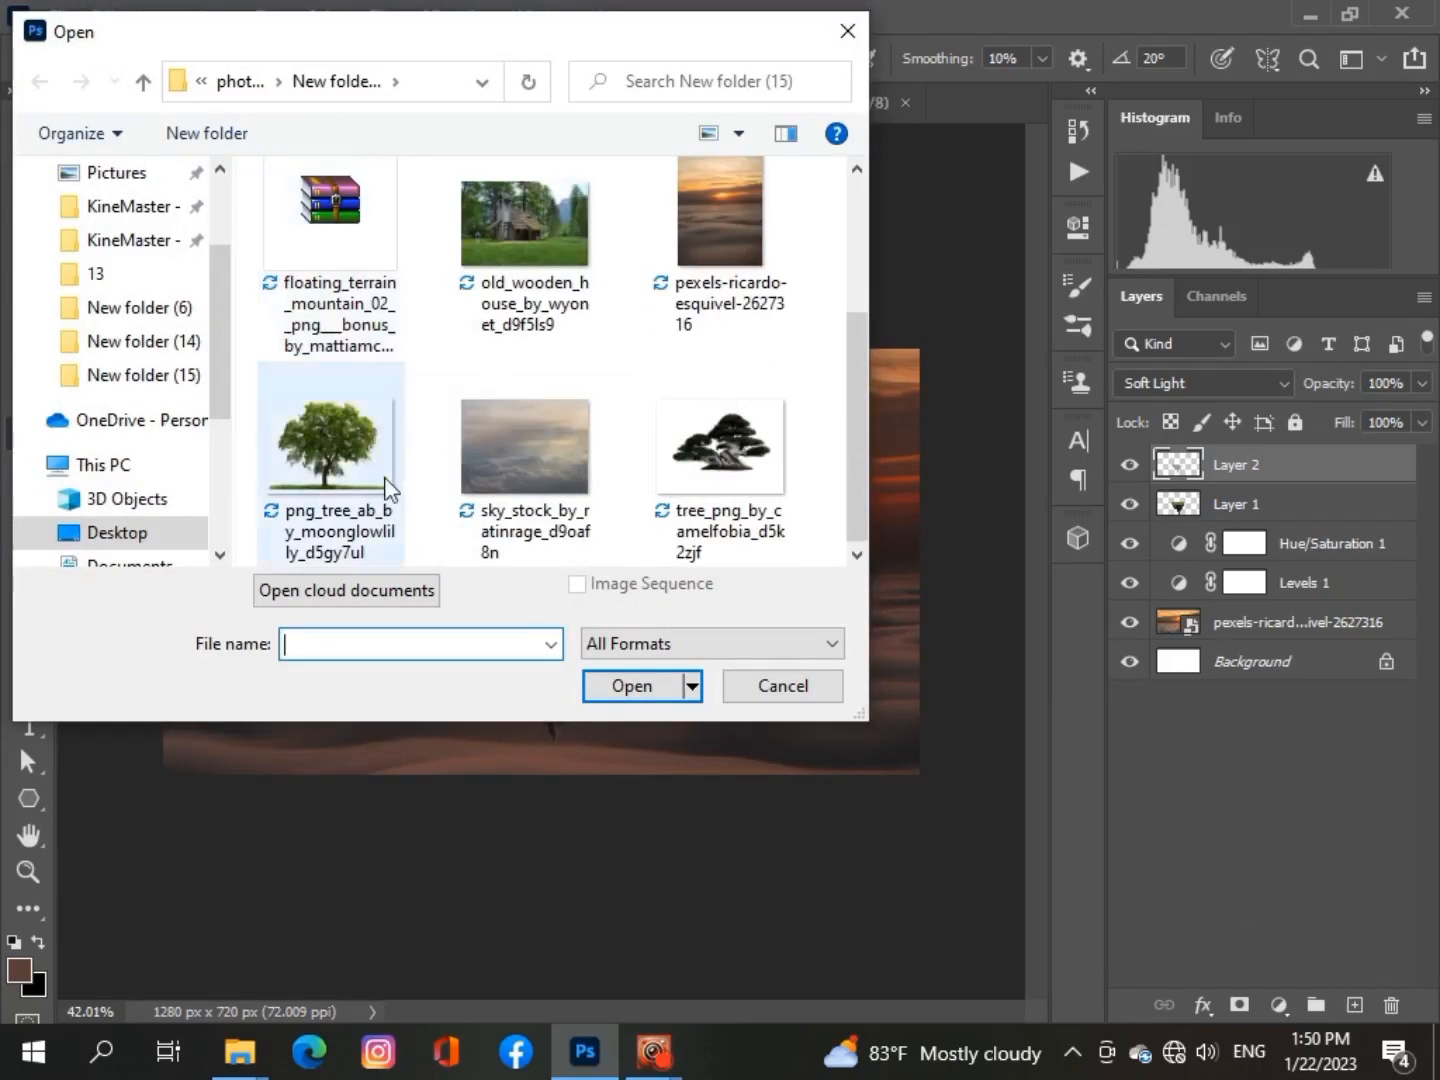
click(720, 445)
click(640, 686)
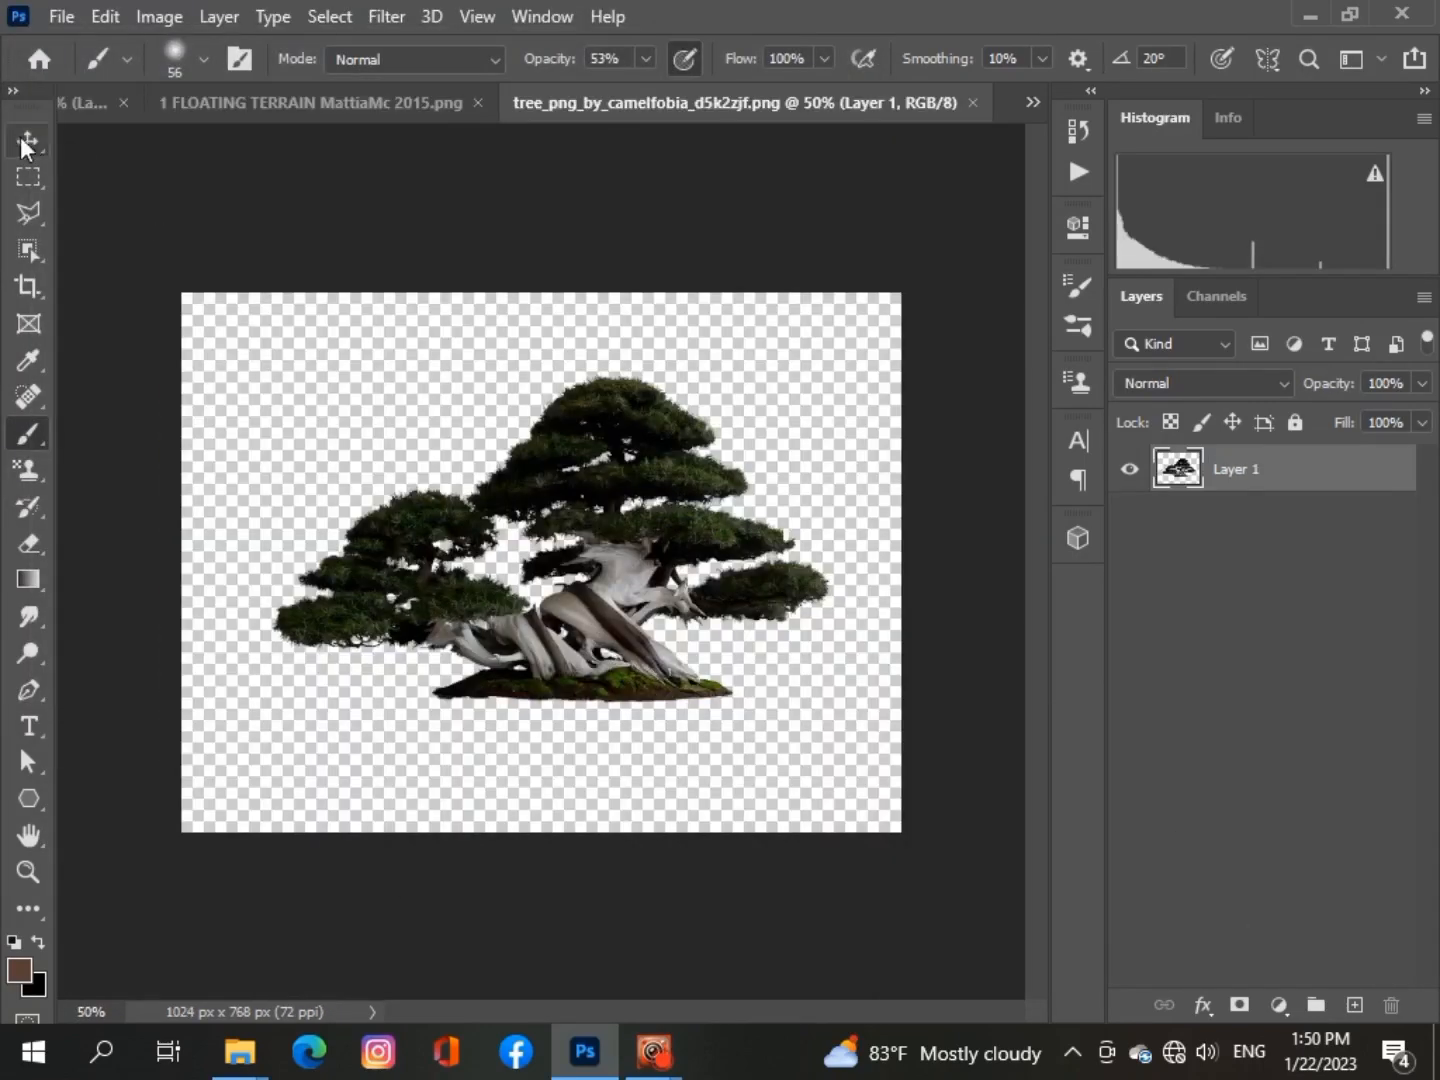
Copy the bonsai tree and paste it into the Untitled-1 document
click(27, 142)
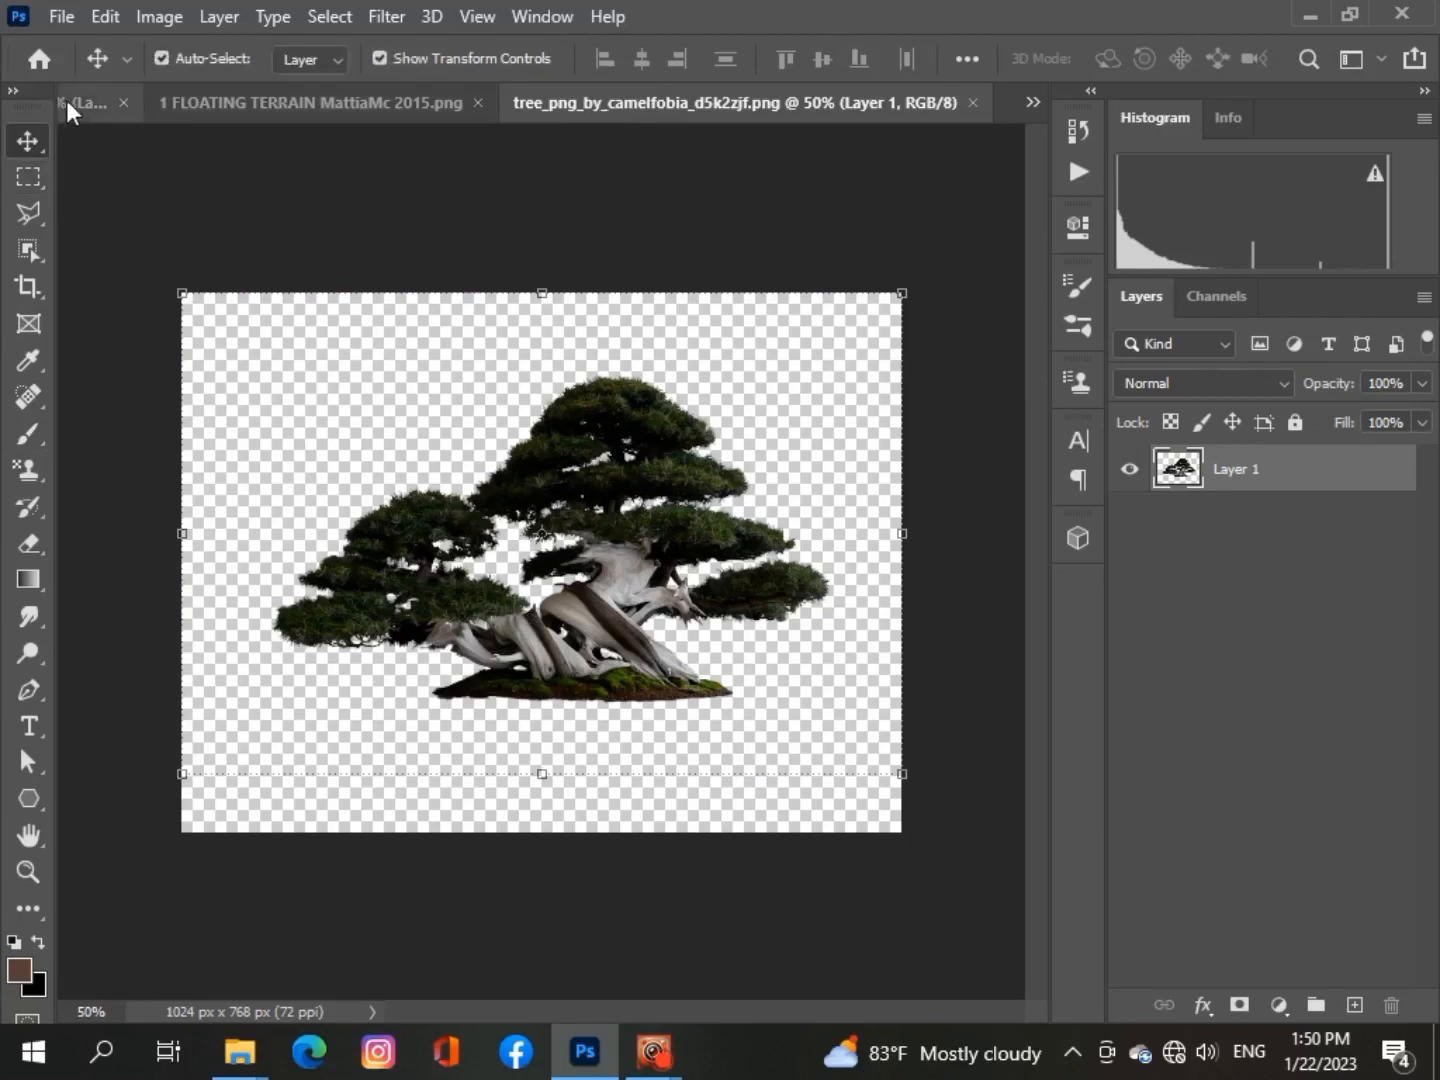
click(67, 101)
key(ctrl+v)
Scale the tree down proportionally to about 58% and stand it on the island's grass
drag(239, 357, 415, 477)
drag(649, 684, 536, 516)
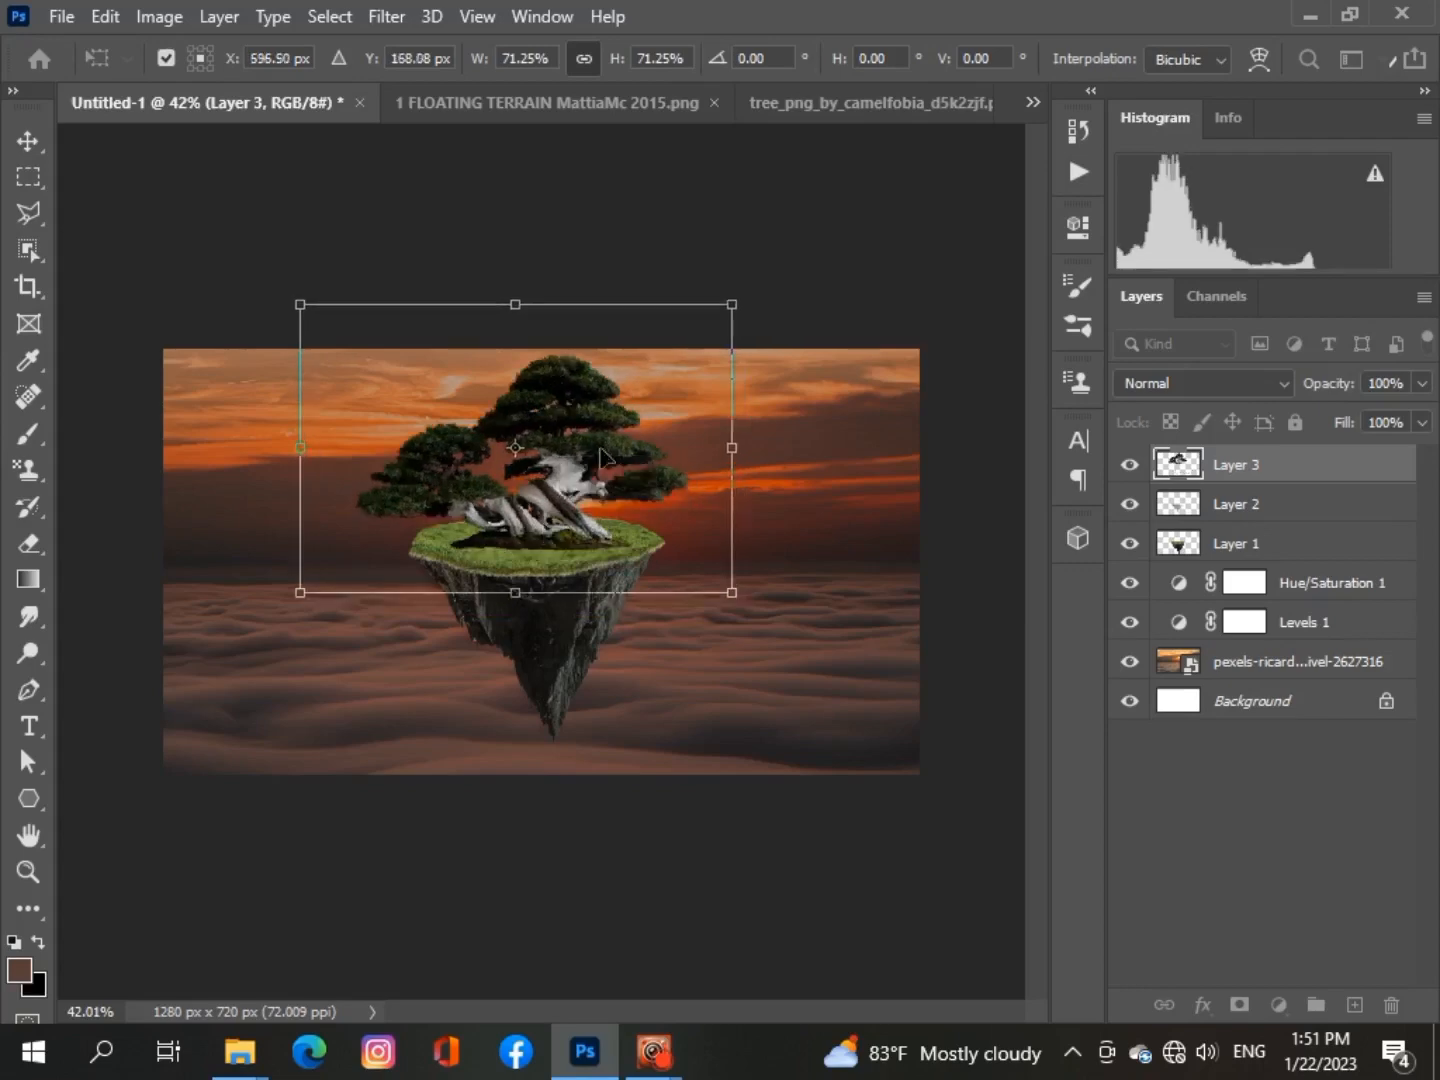
drag(733, 304, 670, 344)
drag(301, 347, 315, 358)
drag(471, 461, 497, 466)
Apply the tree's transform and add a layer mask to Layer 3
scroll(499, 545, up, 5)
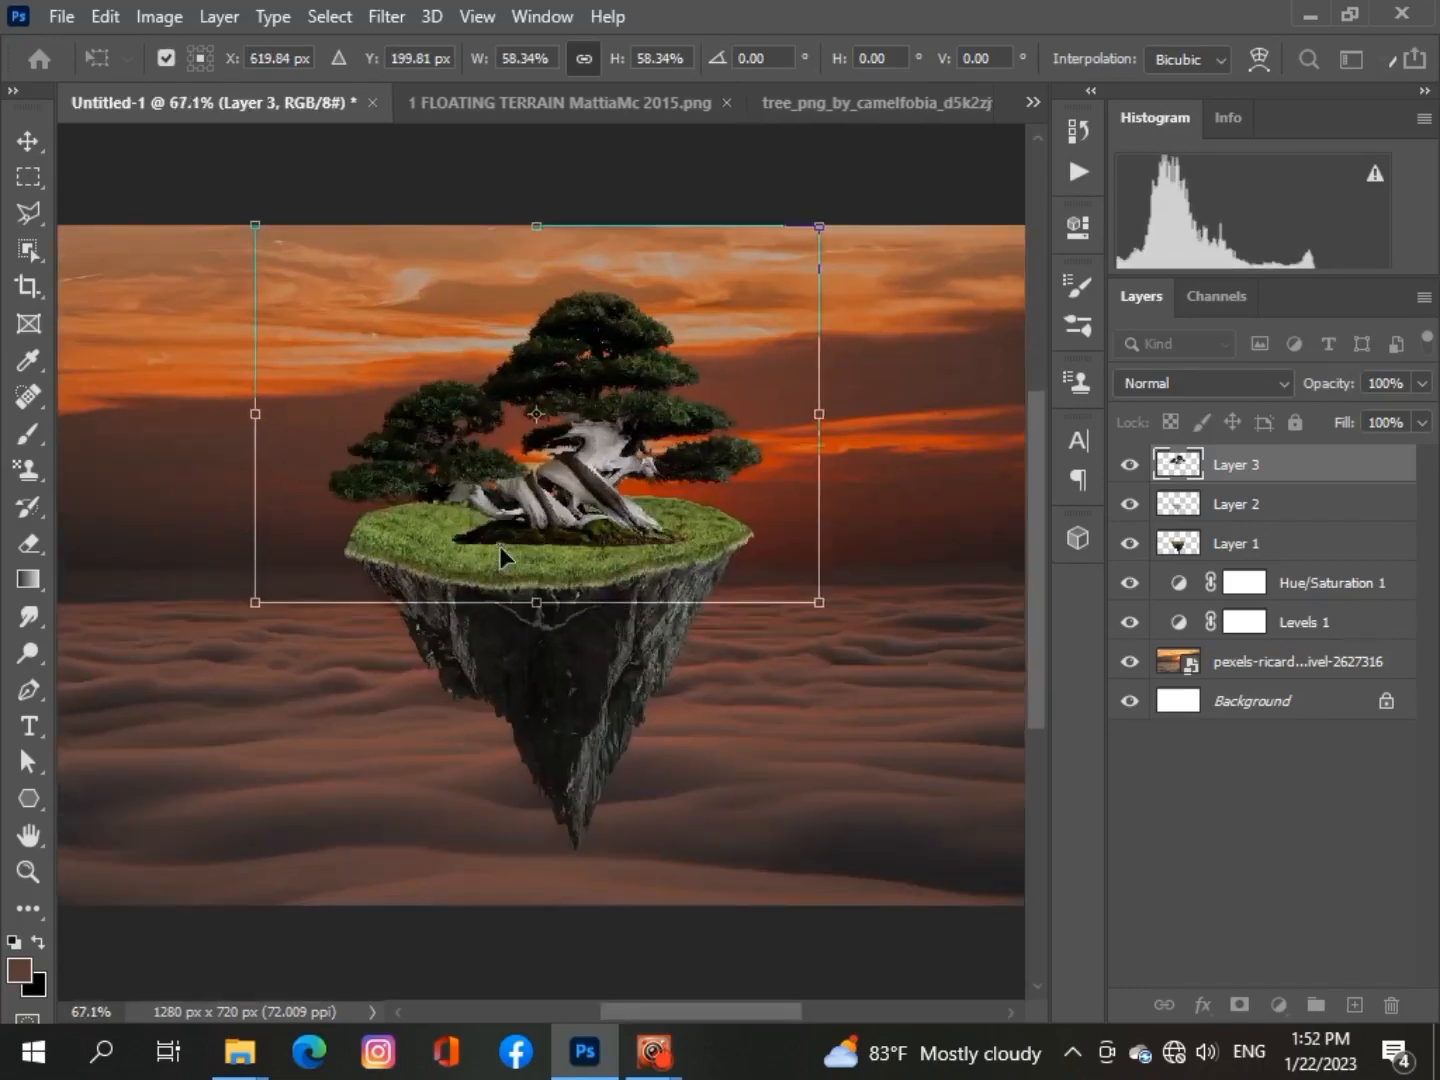
scroll(499, 545, up, 1)
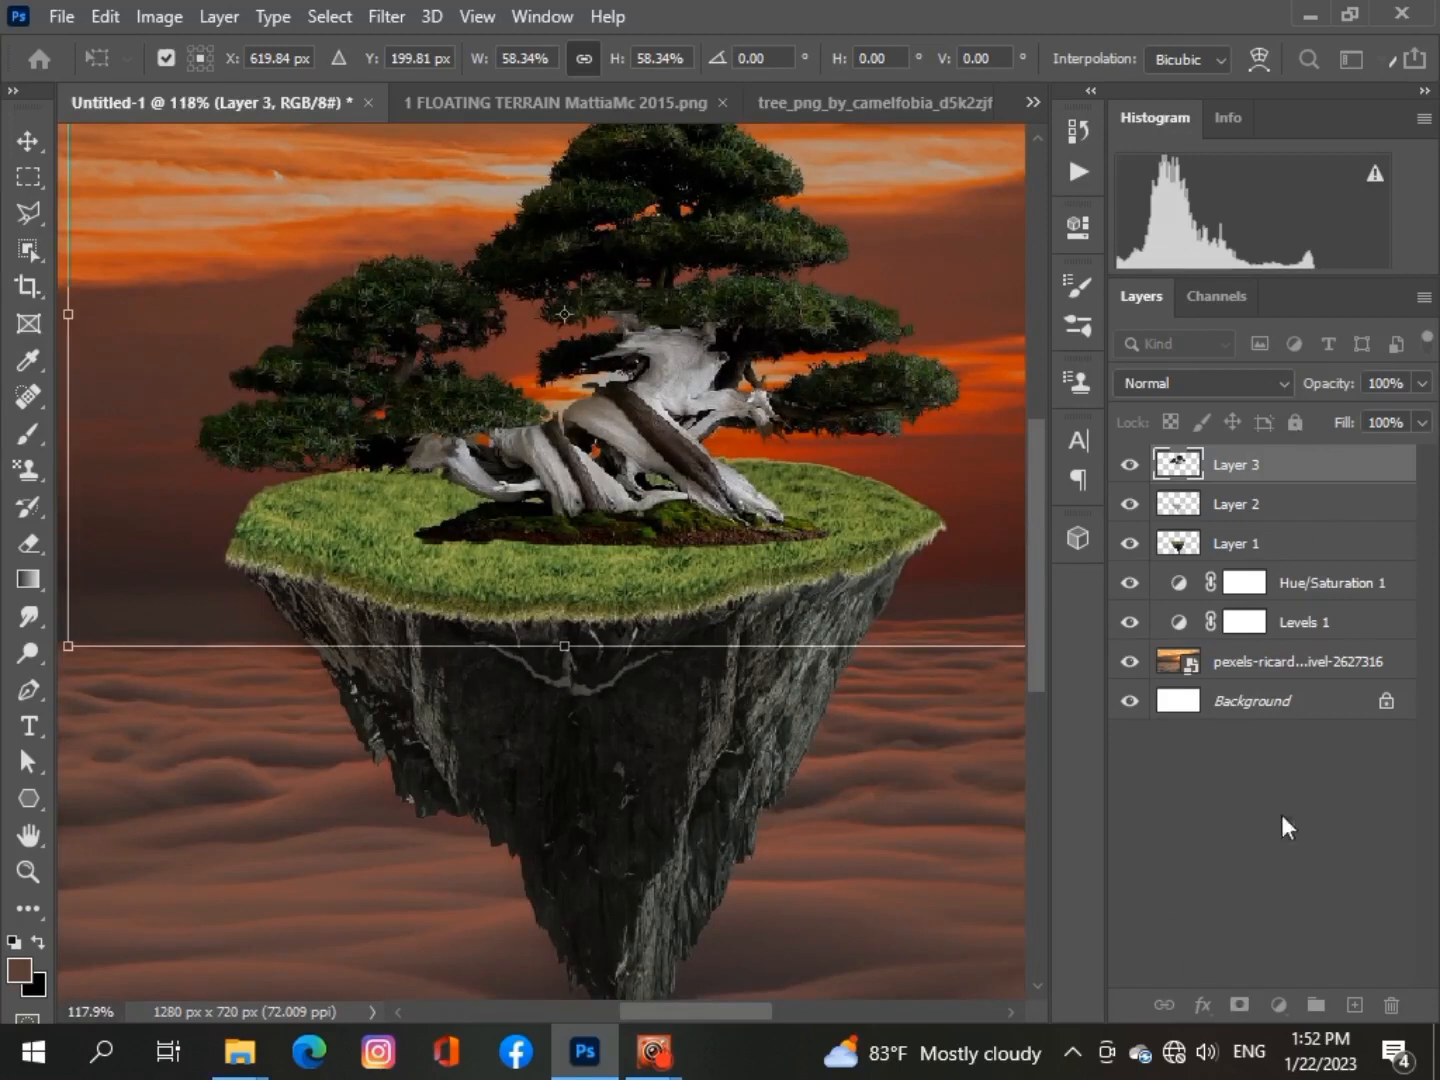
click(1309, 465)
click(1239, 1002)
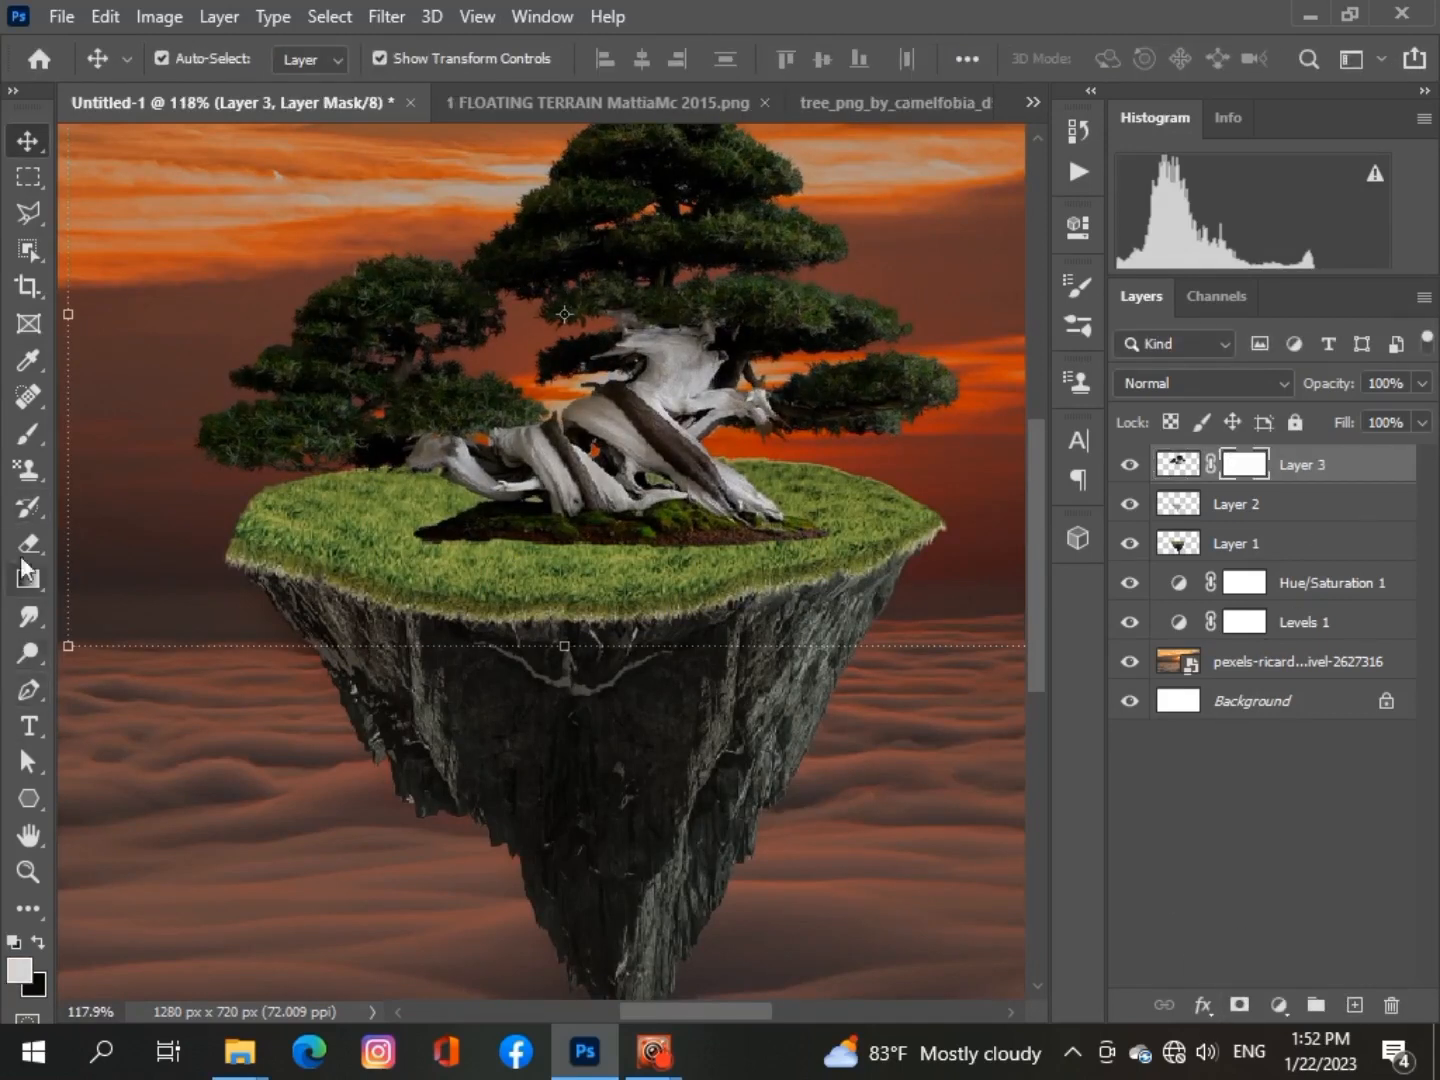
Hide the dark soil around the base of the trunk on Layer 3's mask with a black brush at 100% opacity
click(28, 435)
key(x)
mouse_move(371, 545)
mouse_down()
mouse_move(492, 542)
mouse_move(654, 567)
mouse_move(446, 551)
mouse_move(737, 577)
mouse_up()
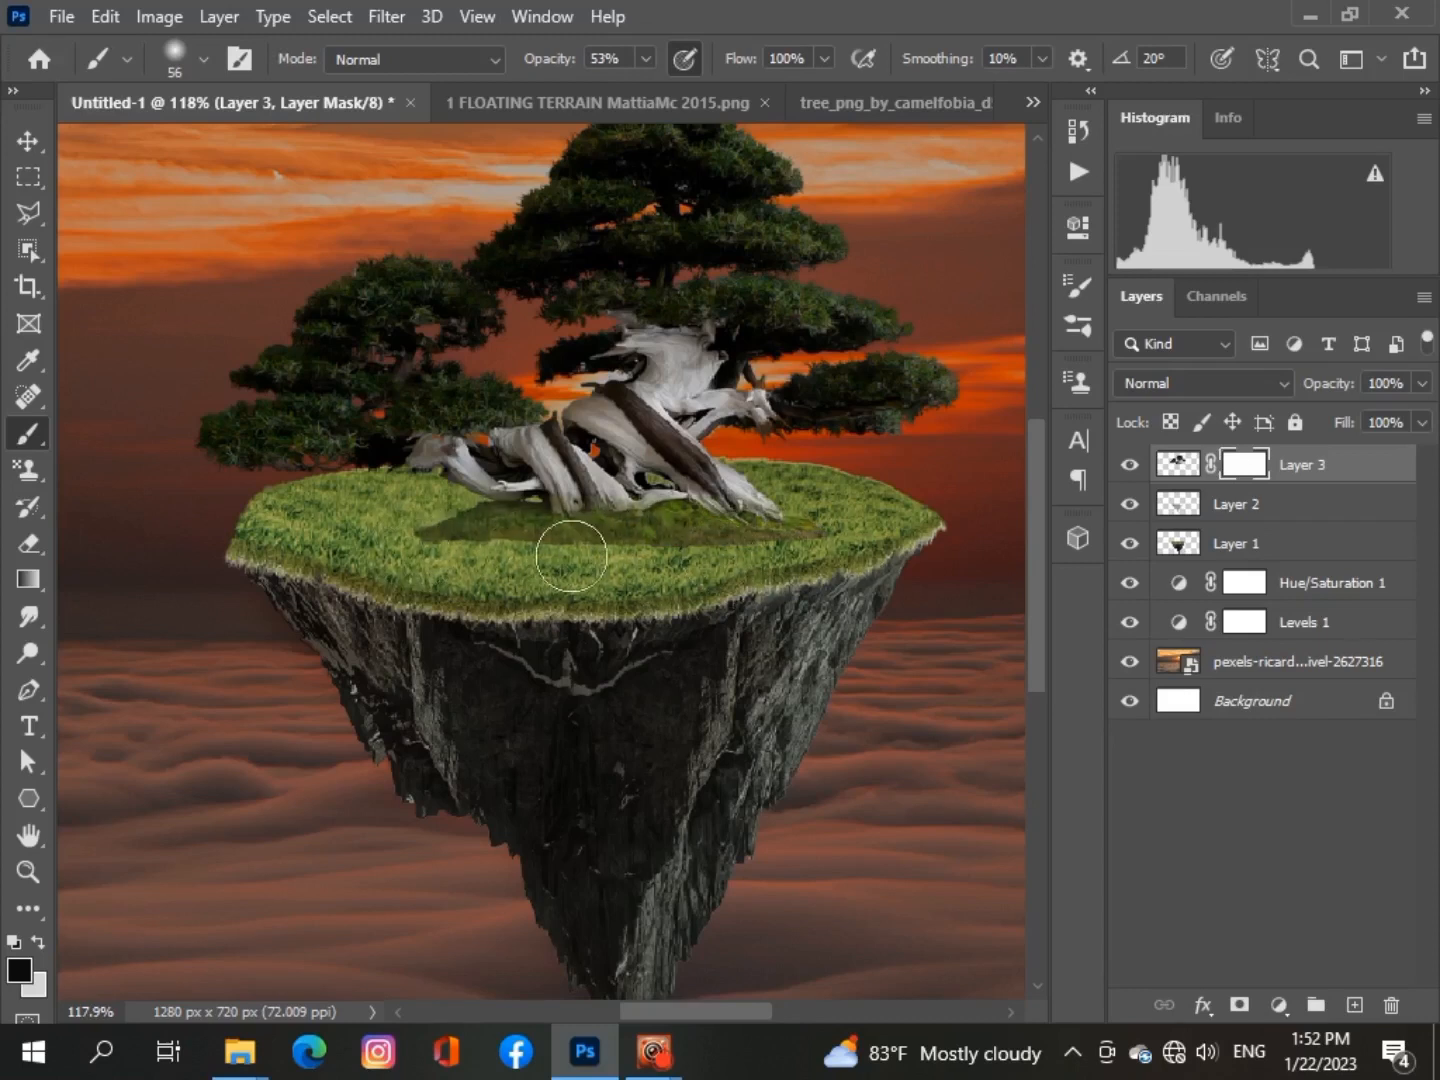
click(646, 58)
drag(645, 90, 715, 91)
click(412, 546)
mouse_move(412, 546)
mouse_down()
mouse_move(791, 573)
mouse_move(528, 596)
mouse_up()
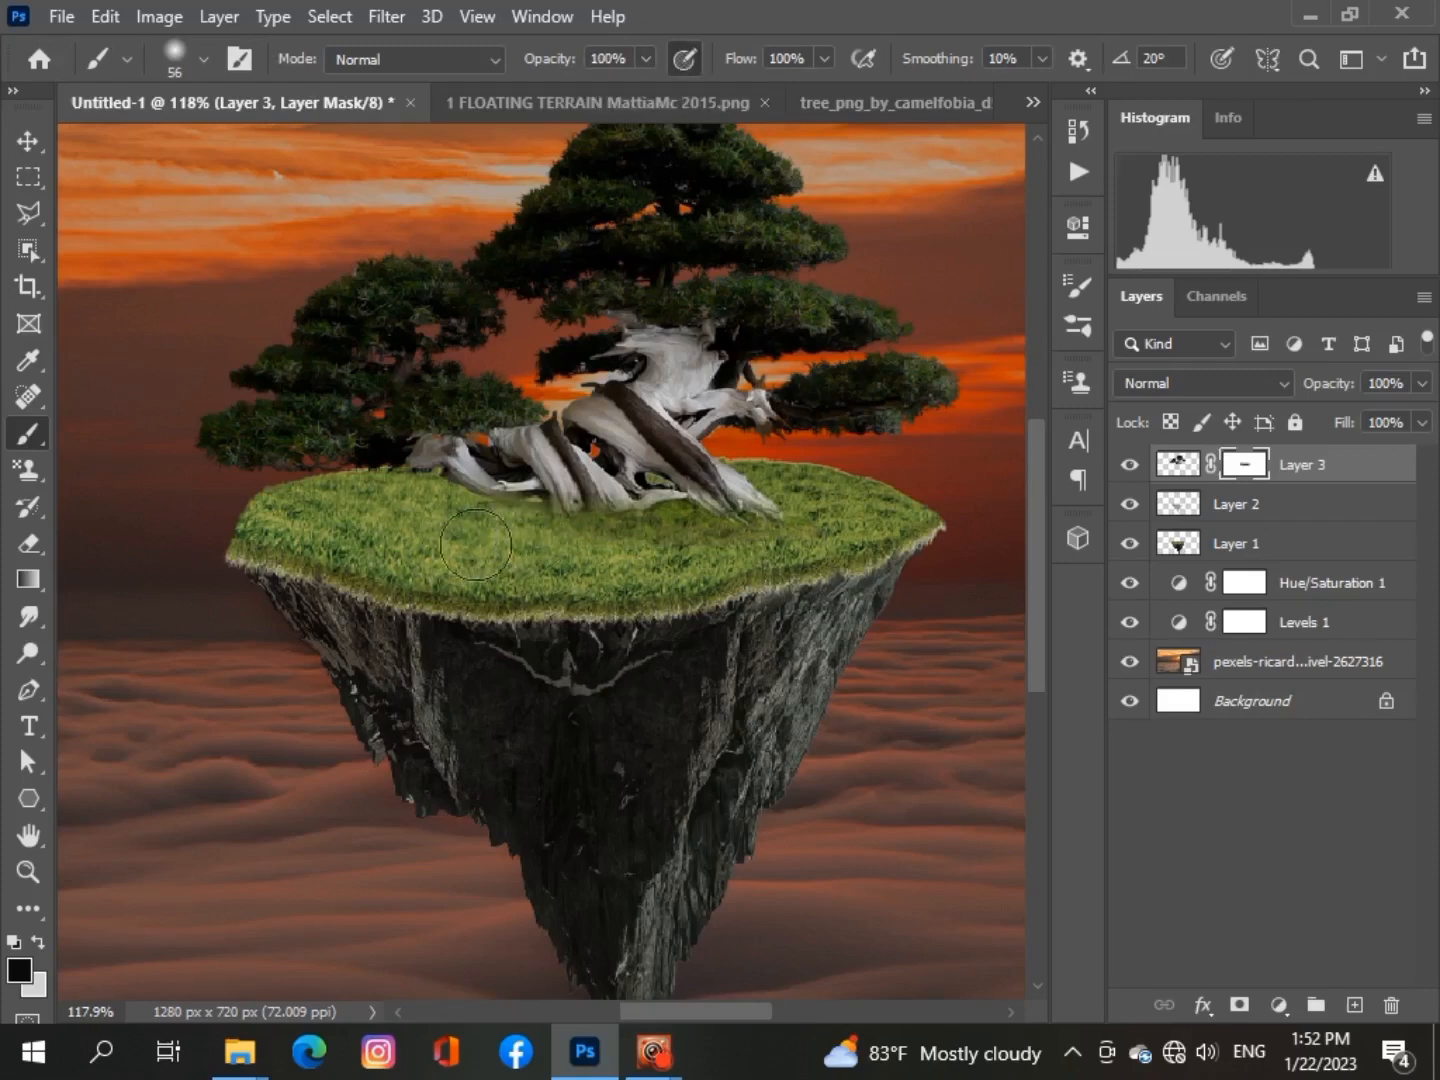
Add a Levels adjustment layer above the tree and clip it to Layer 3
scroll(492, 563, down, 6)
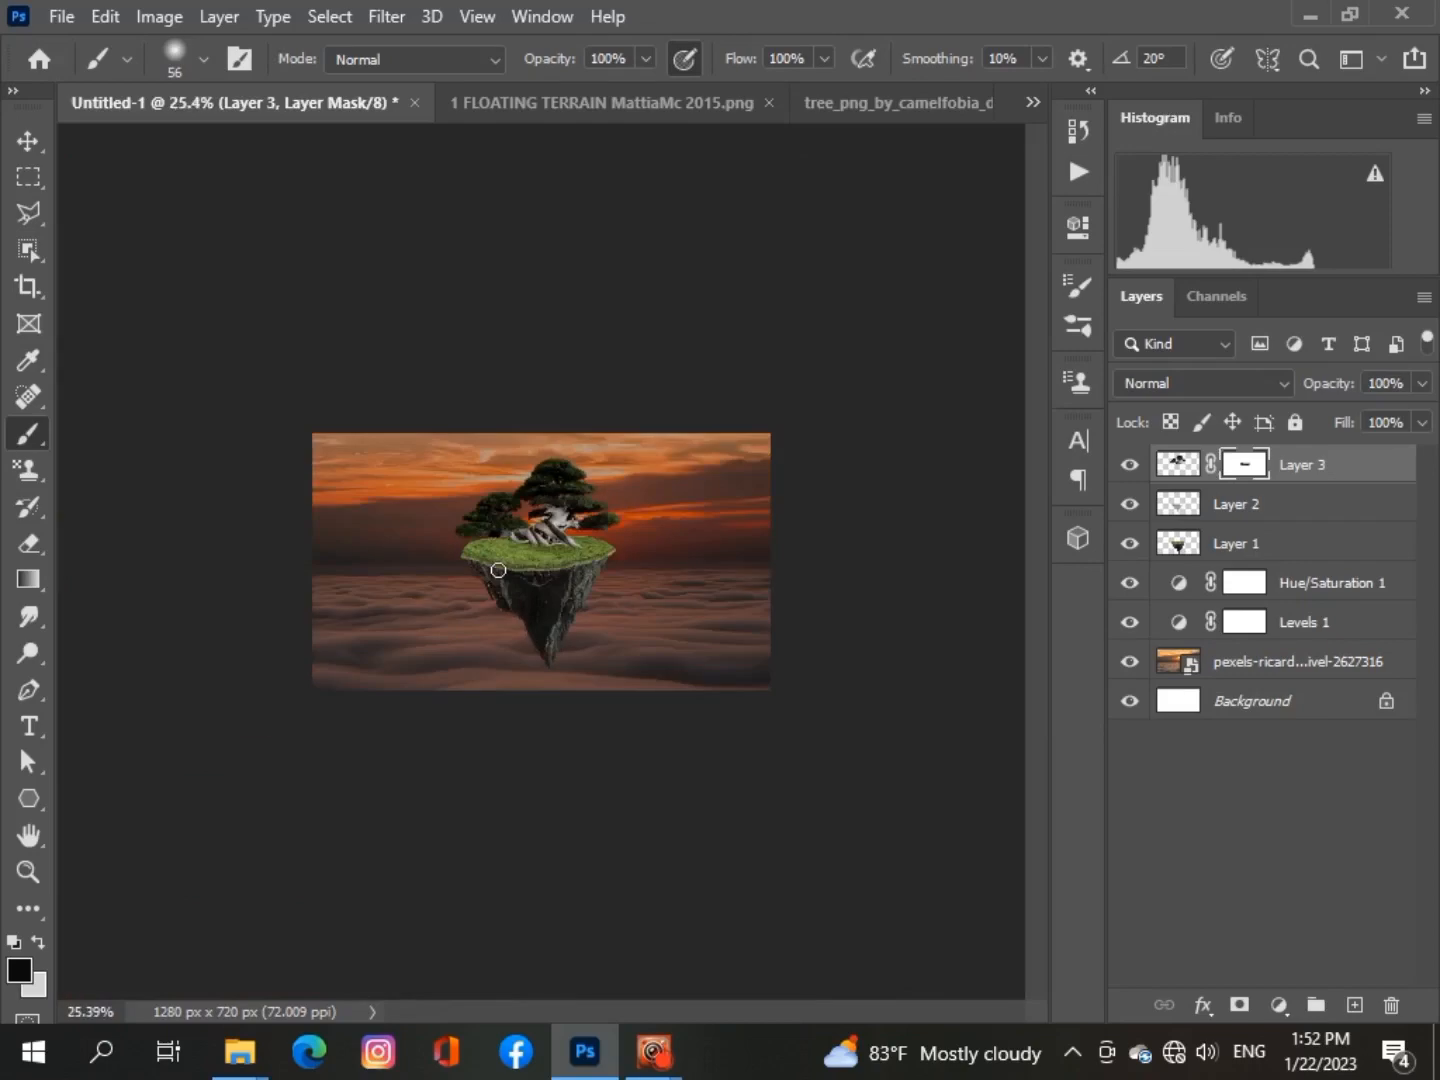
scroll(505, 609, up, 4)
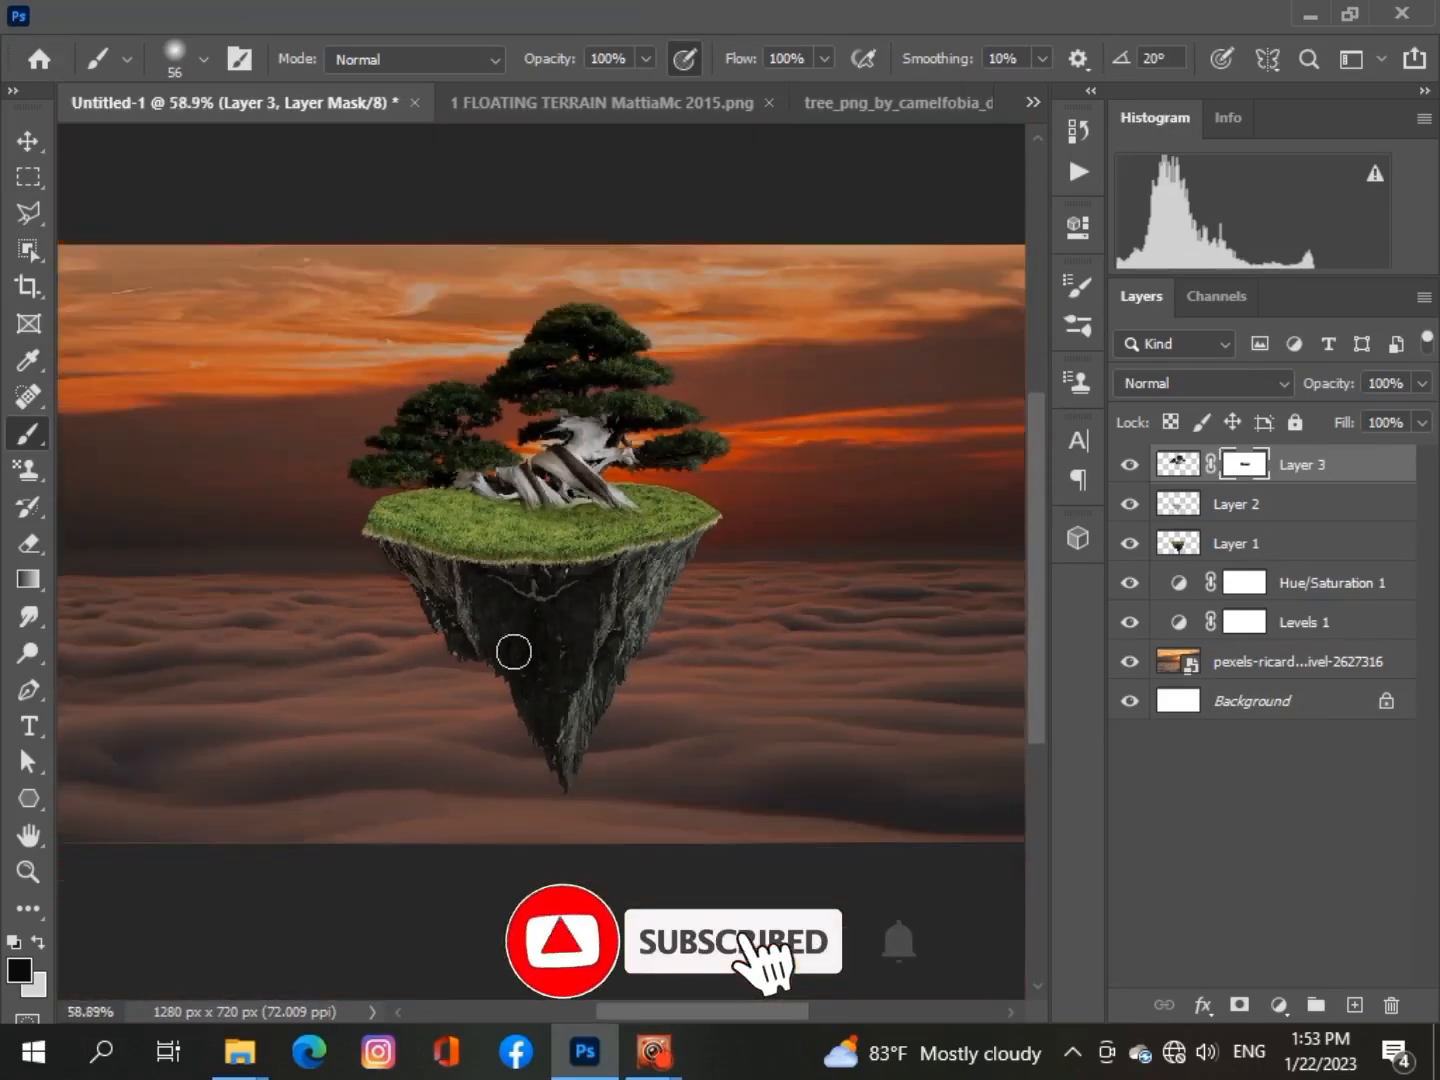
scroll(513, 652, down, 2)
scroll(514, 652, up, 1)
click(1278, 1003)
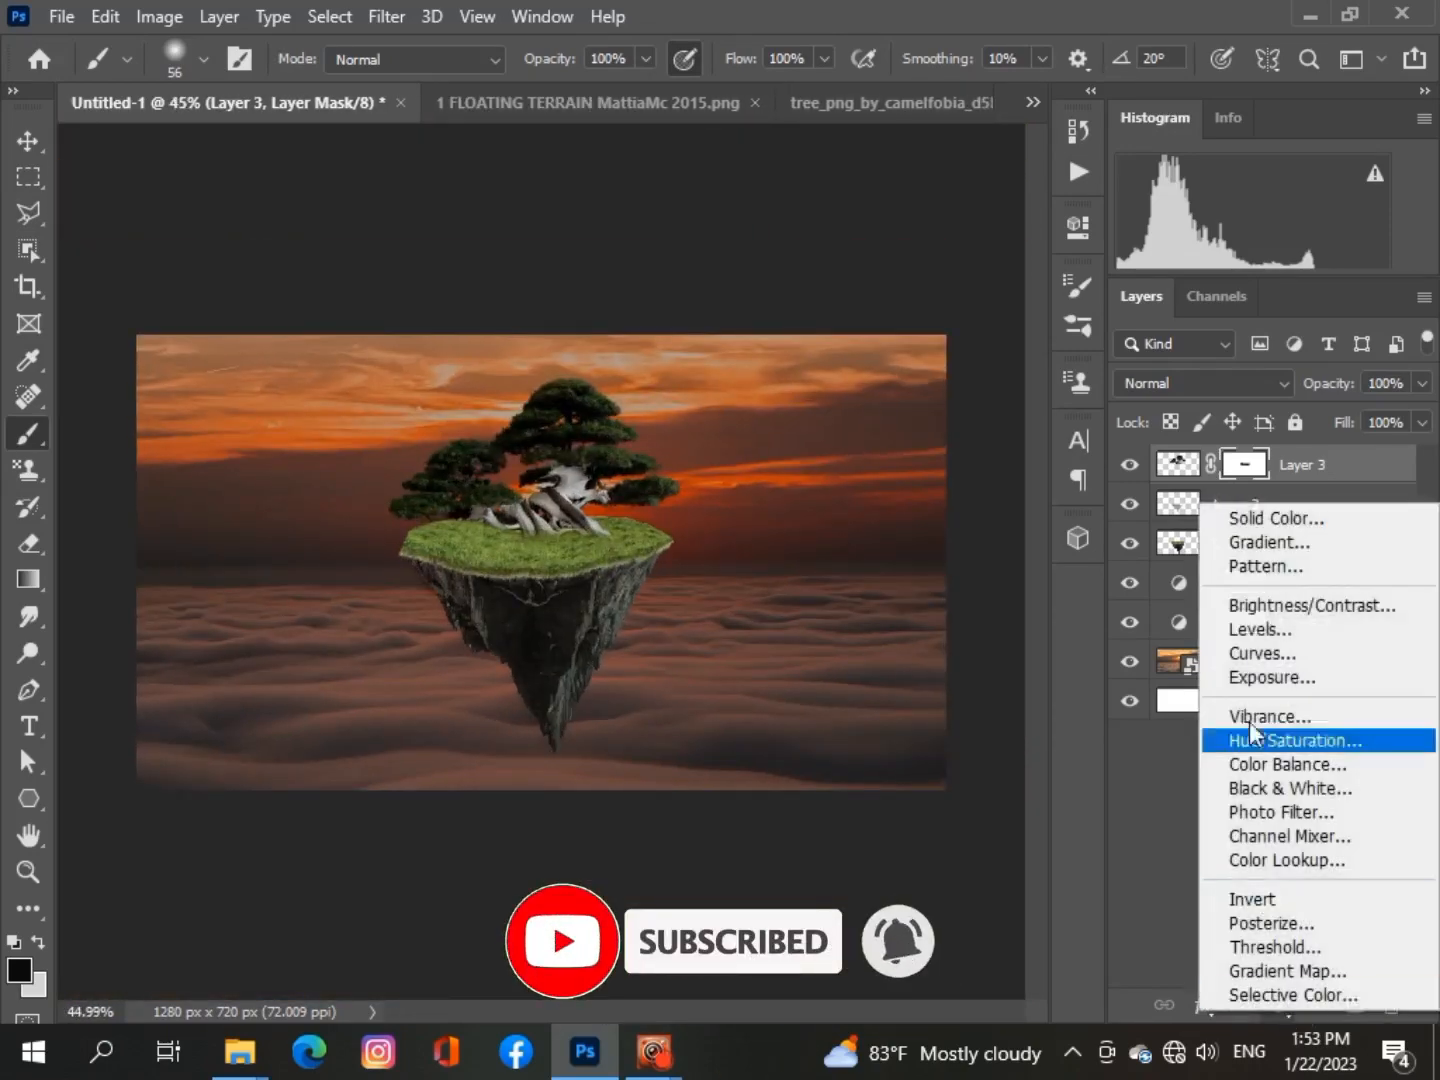
click(1249, 631)
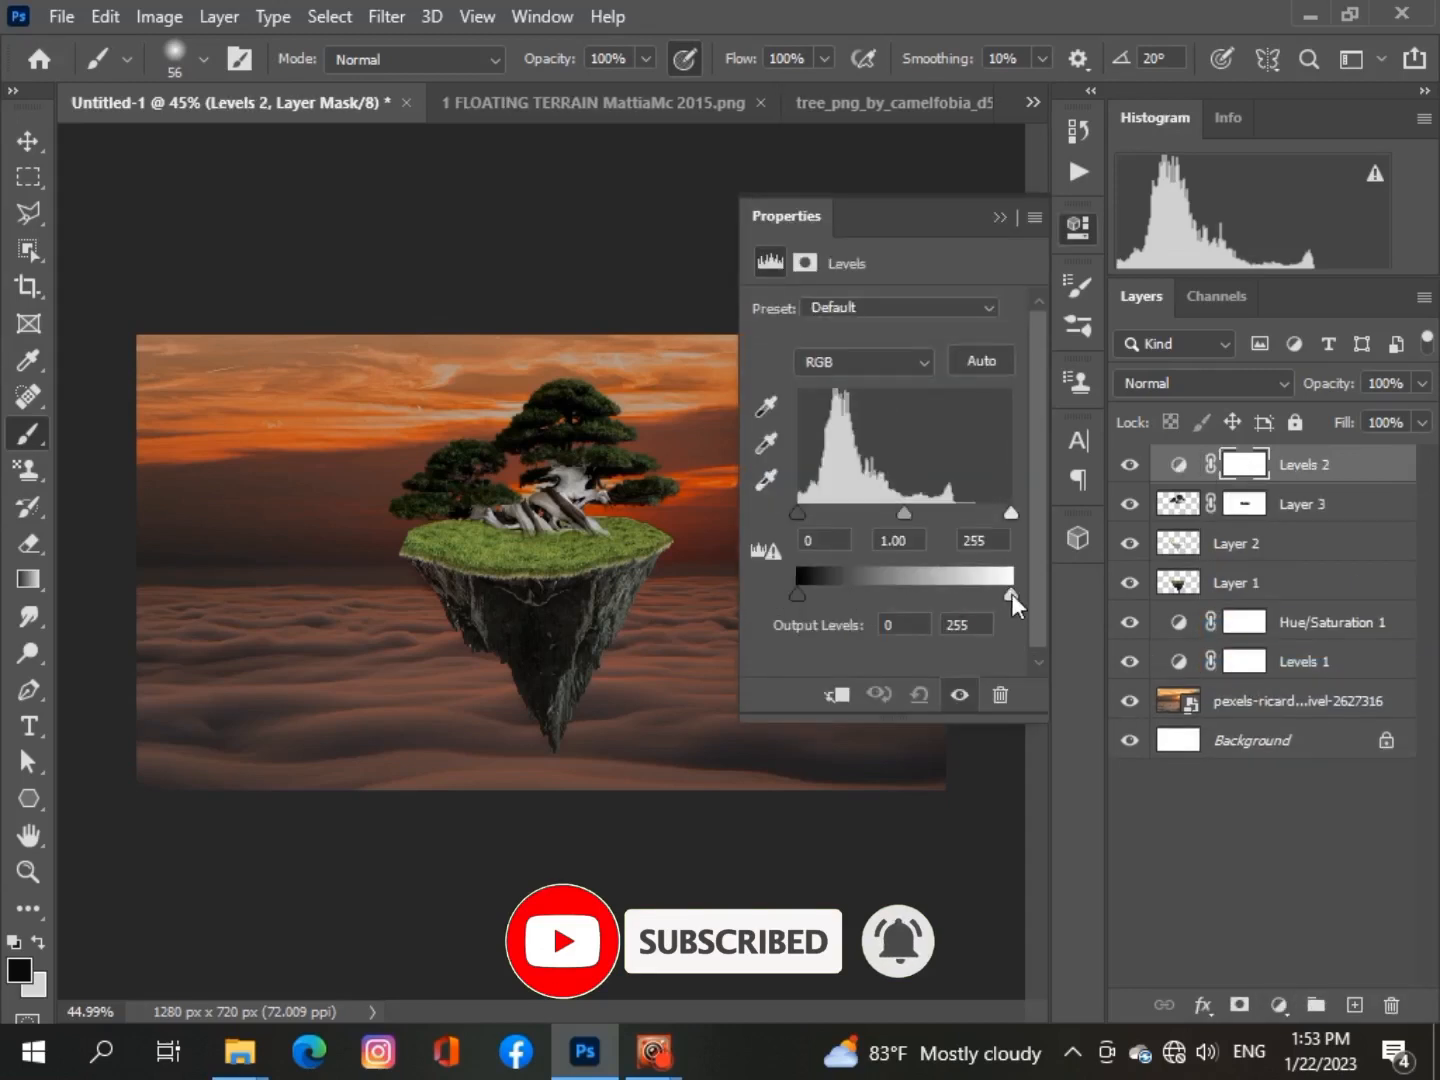
drag(1011, 593, 1006, 595)
click(836, 695)
Set the tree's Levels midtone to 1.18 and its output levels to 10 and 223
drag(796, 596, 806, 590)
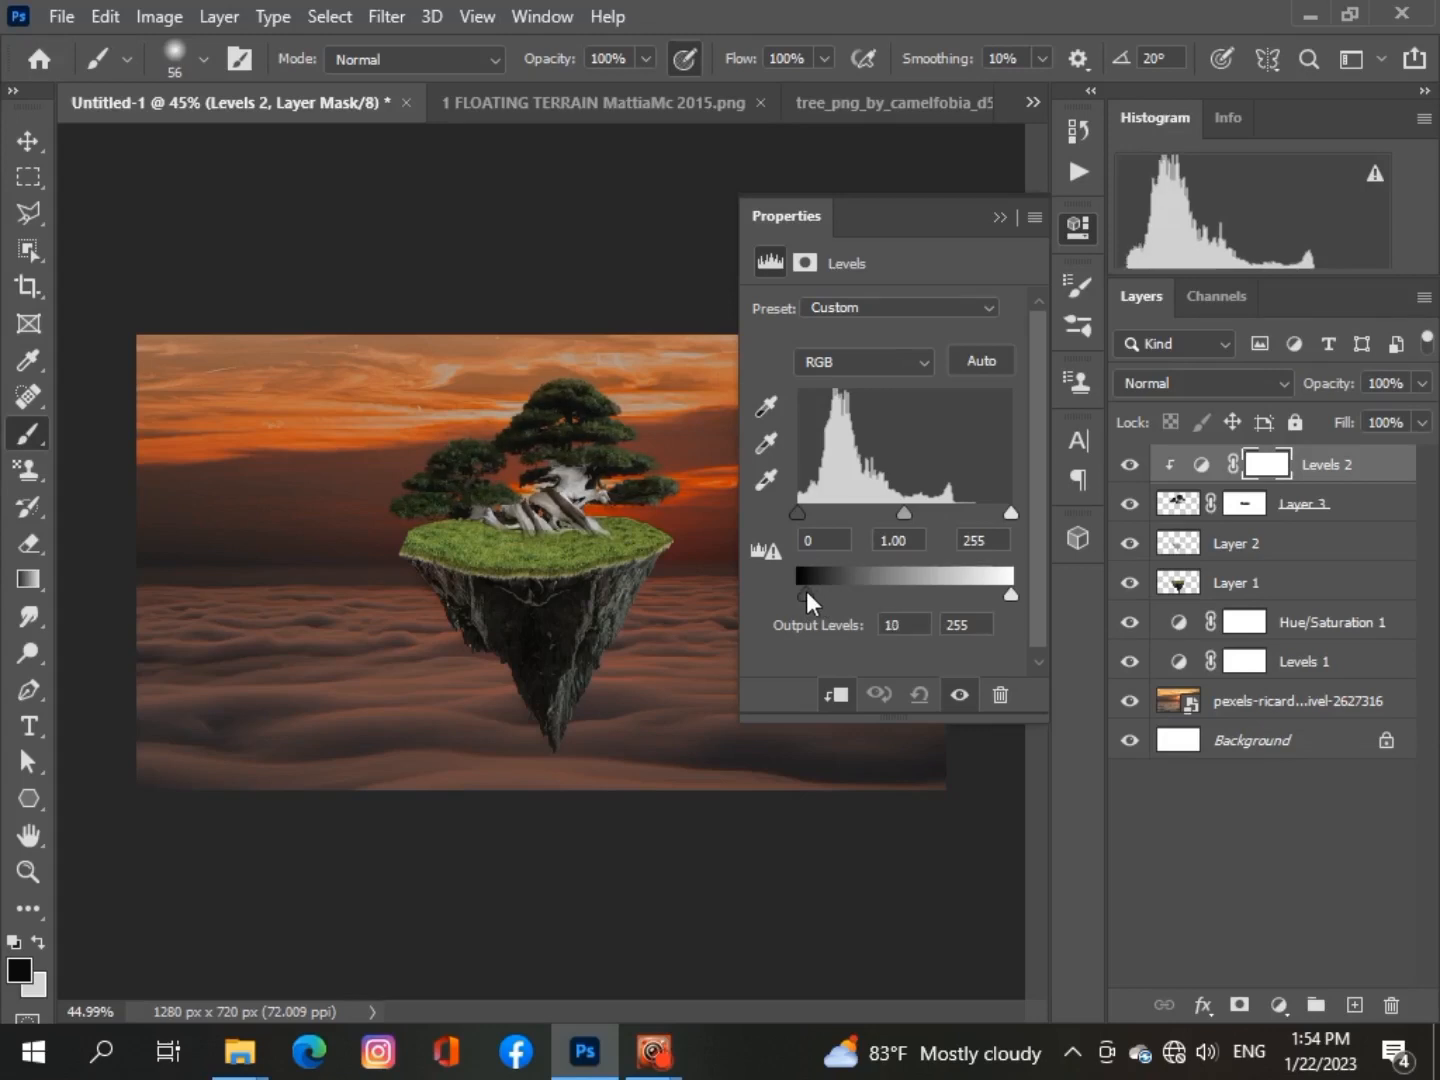
mouse_move(797, 512)
mouse_down()
mouse_move(813, 514)
mouse_move(796, 515)
mouse_up()
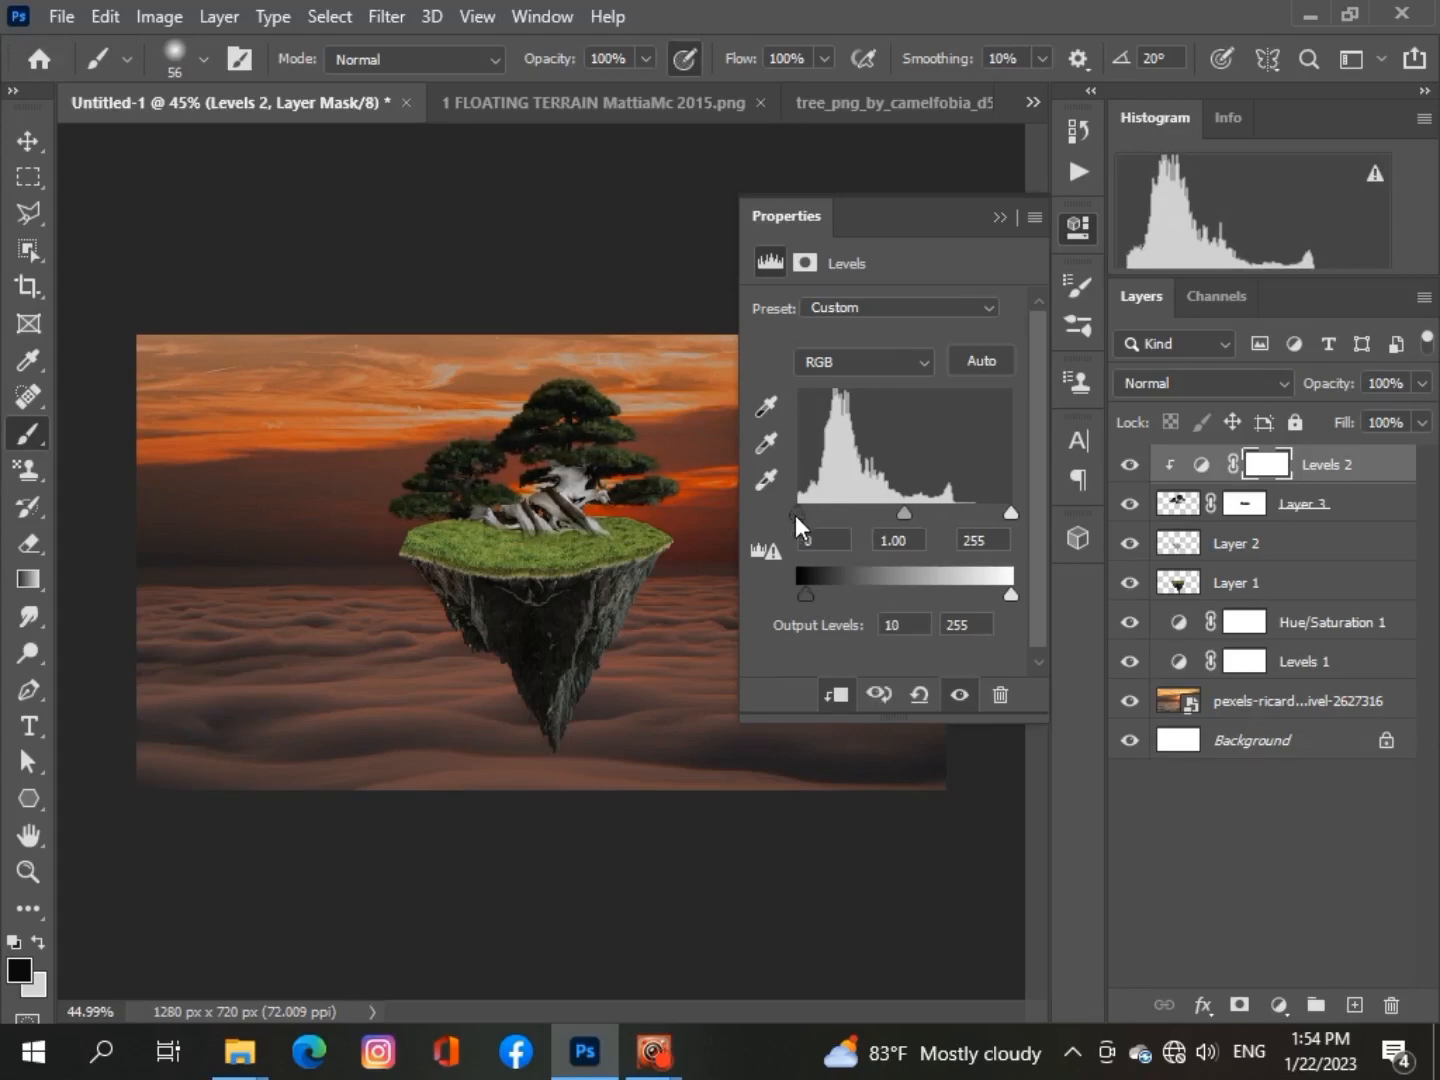
drag(903, 512, 892, 513)
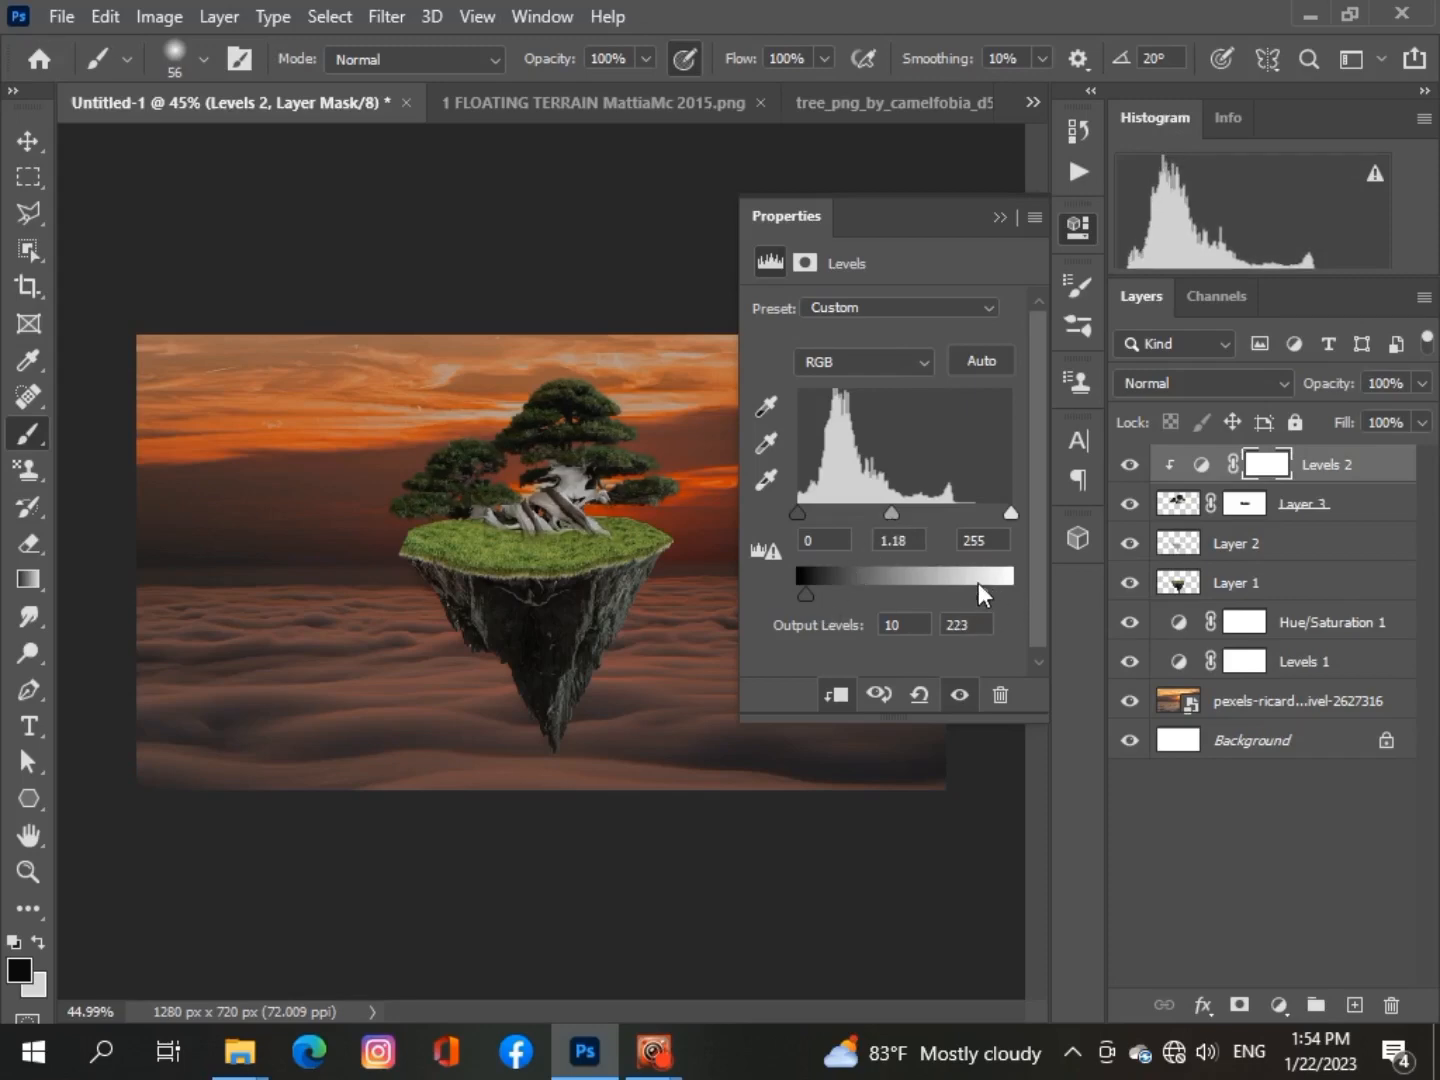
scroll(660, 781, up, 3)
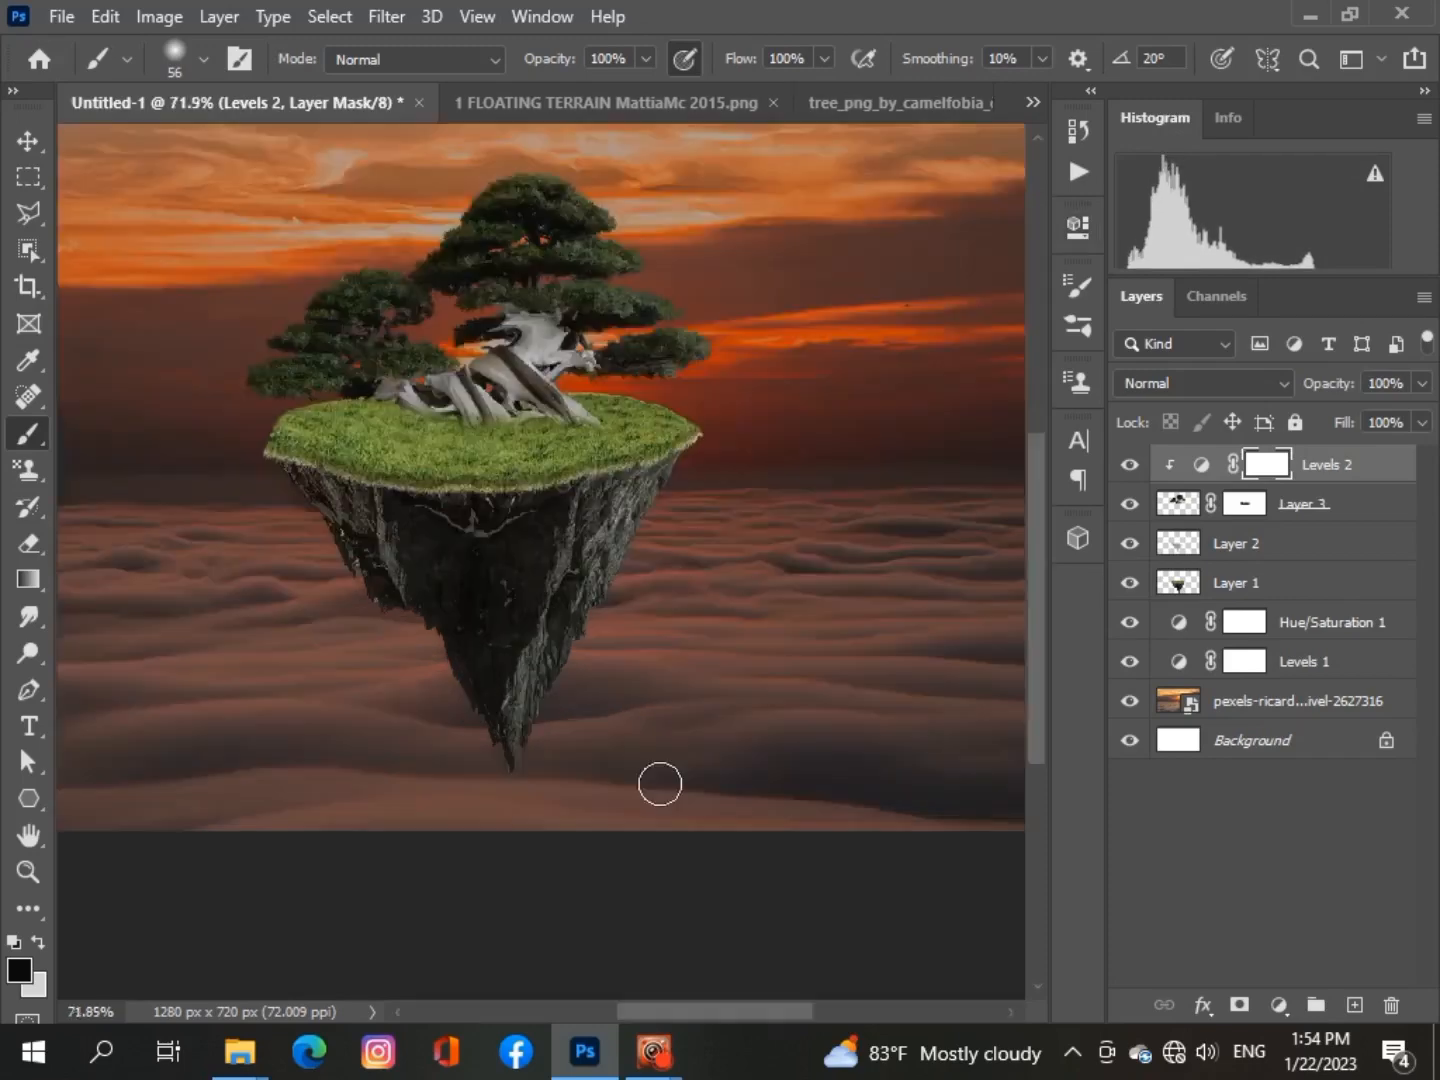
scroll(659, 781, down, 3)
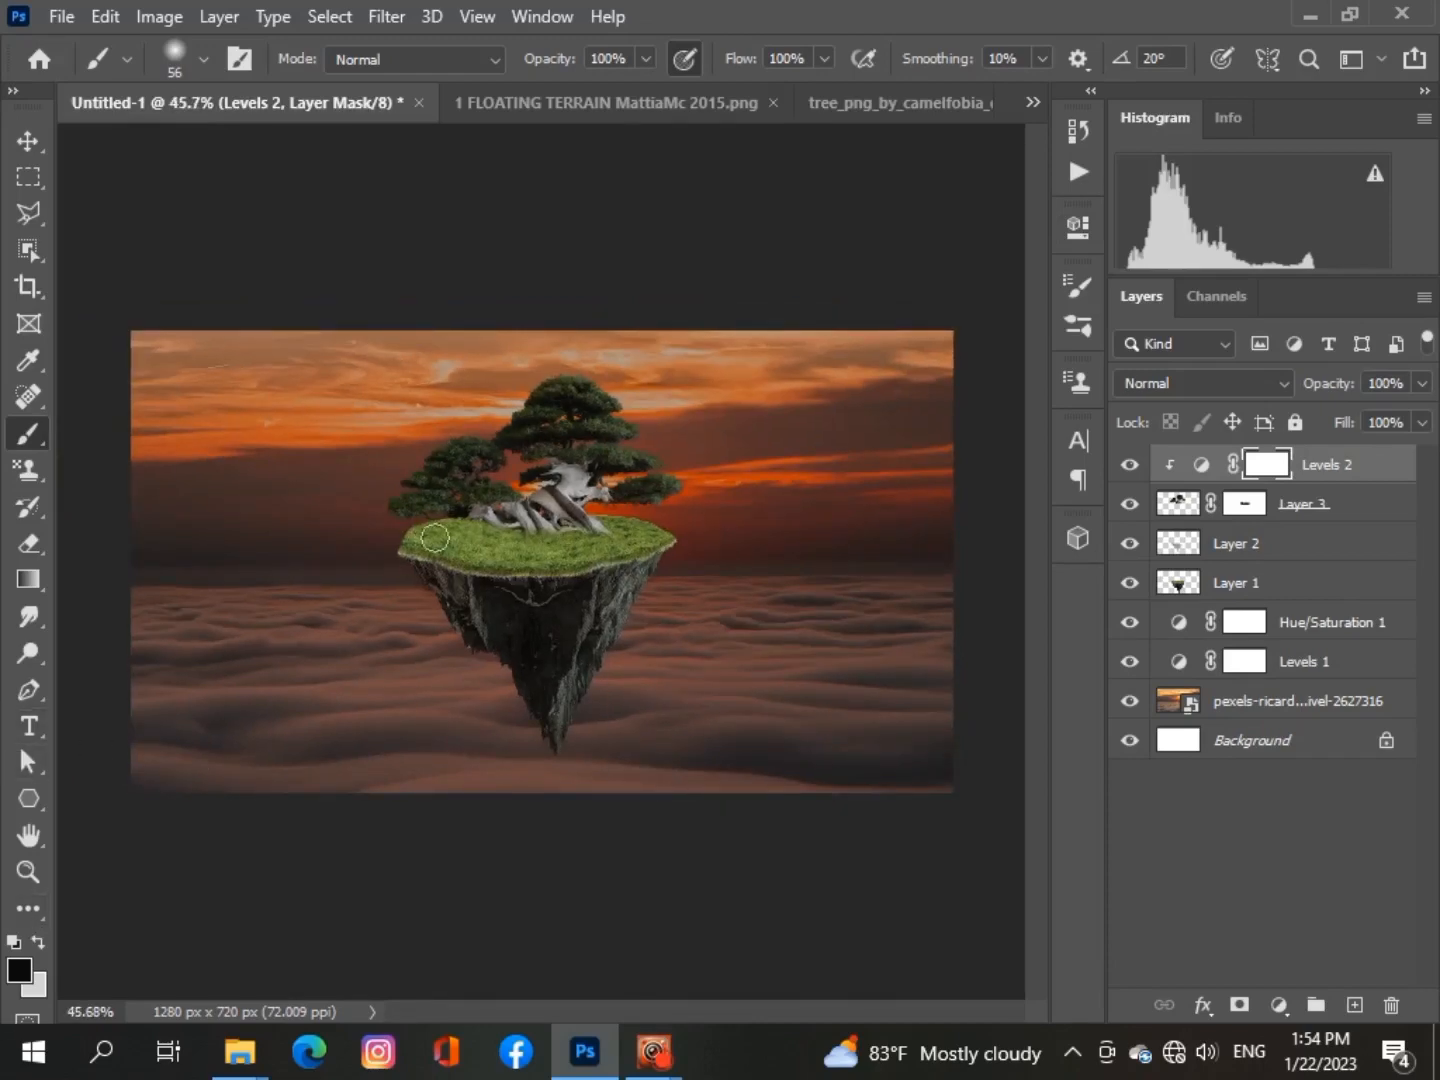
Paint on the Levels 2 mask to refine where the adjustment affects the tree, alternating black and light grey
scroll(595, 392, up, 8)
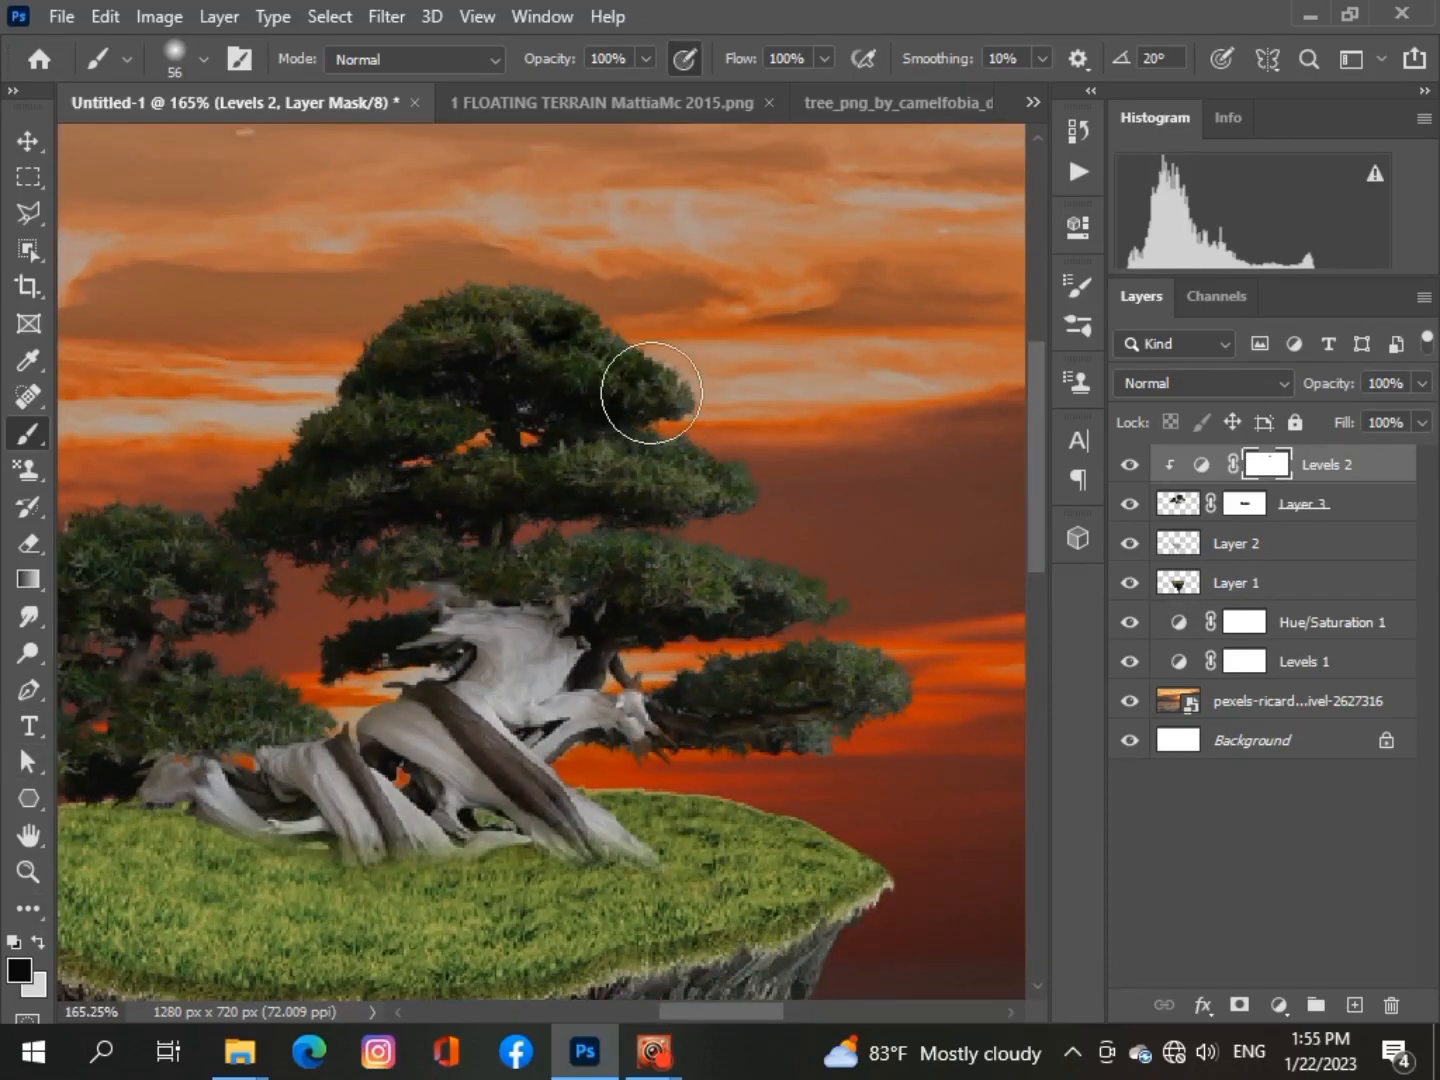
click(40, 942)
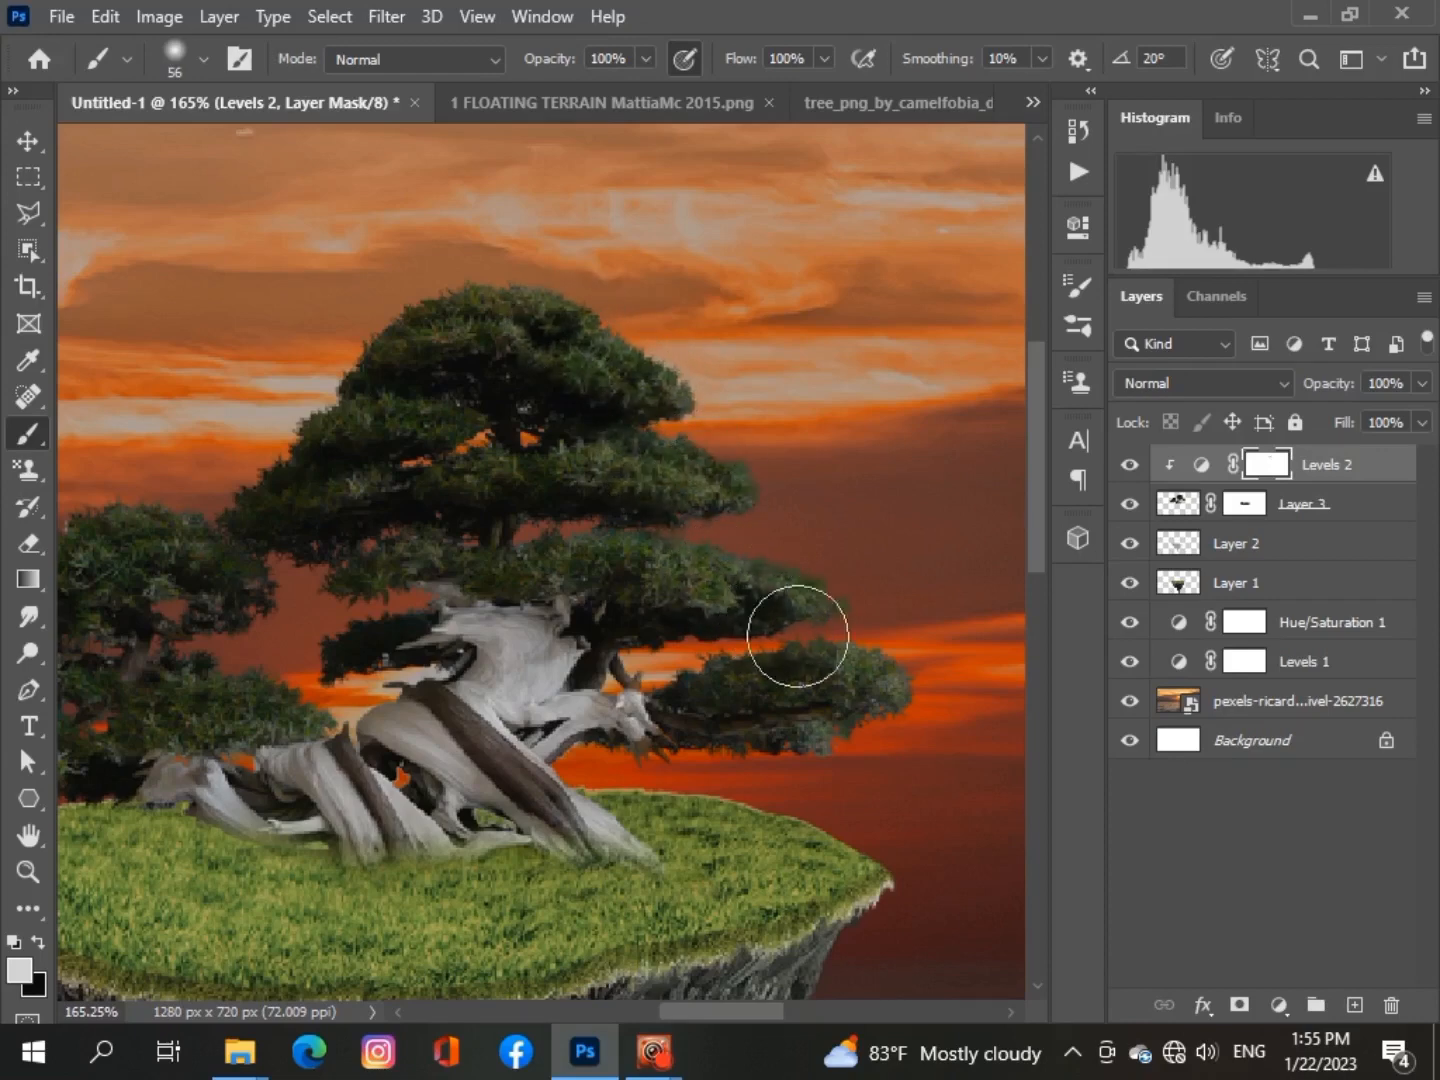
scroll(540, 662, down, 7)
scroll(540, 662, up, 2)
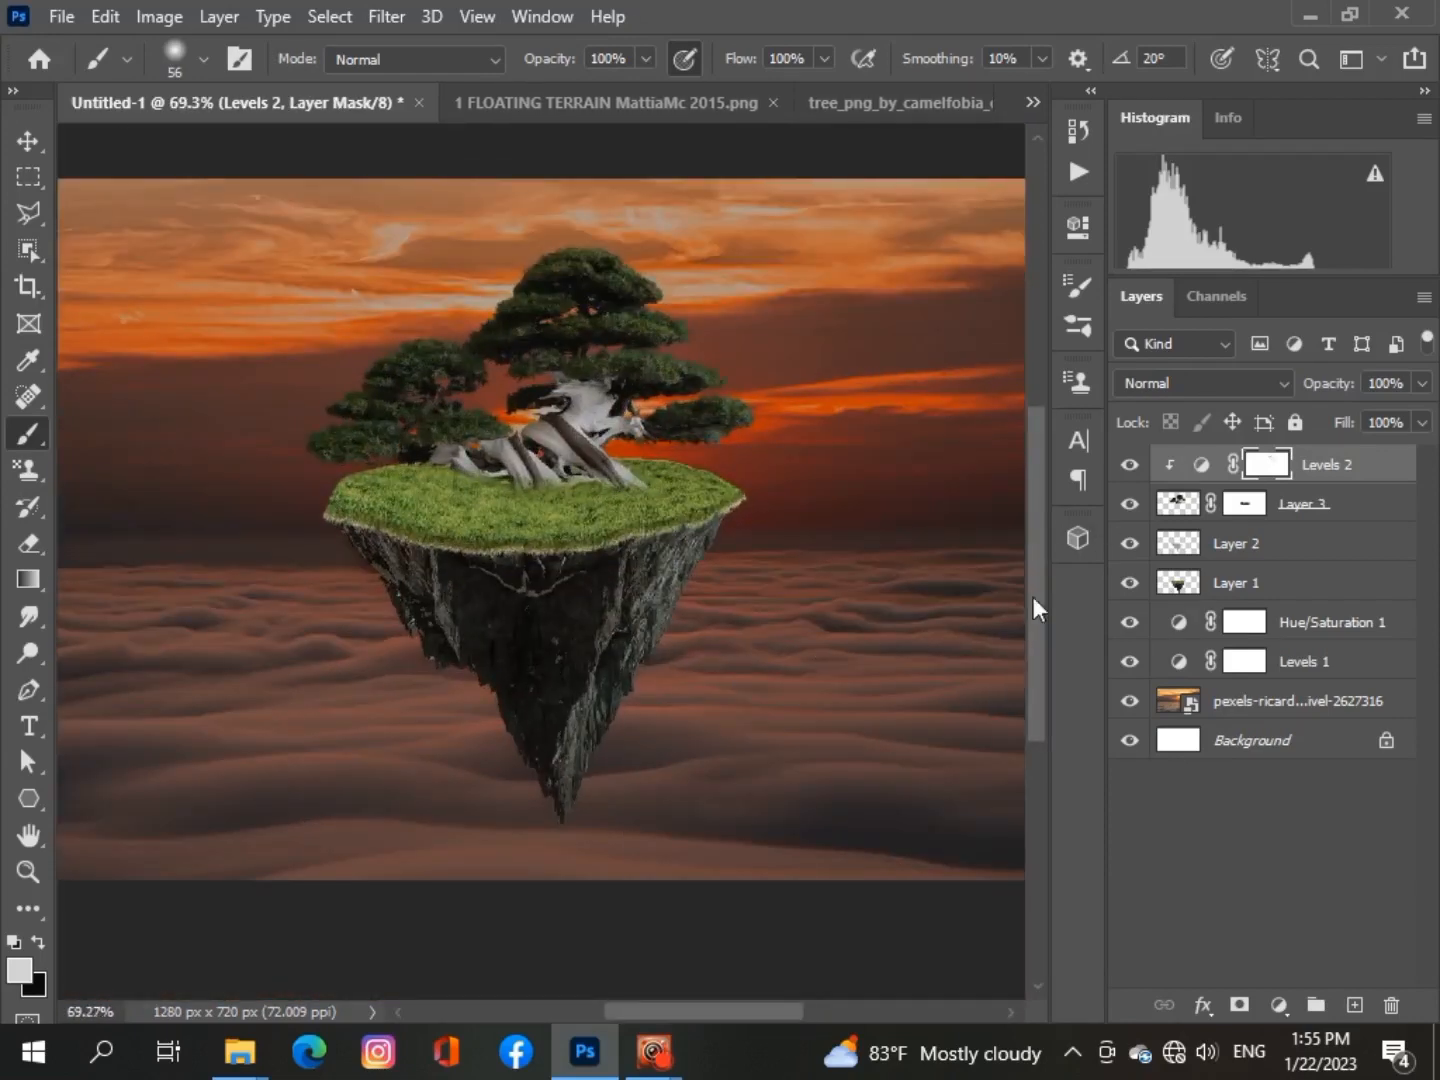
scroll(610, 588, up, 3)
scroll(610, 588, up, 5)
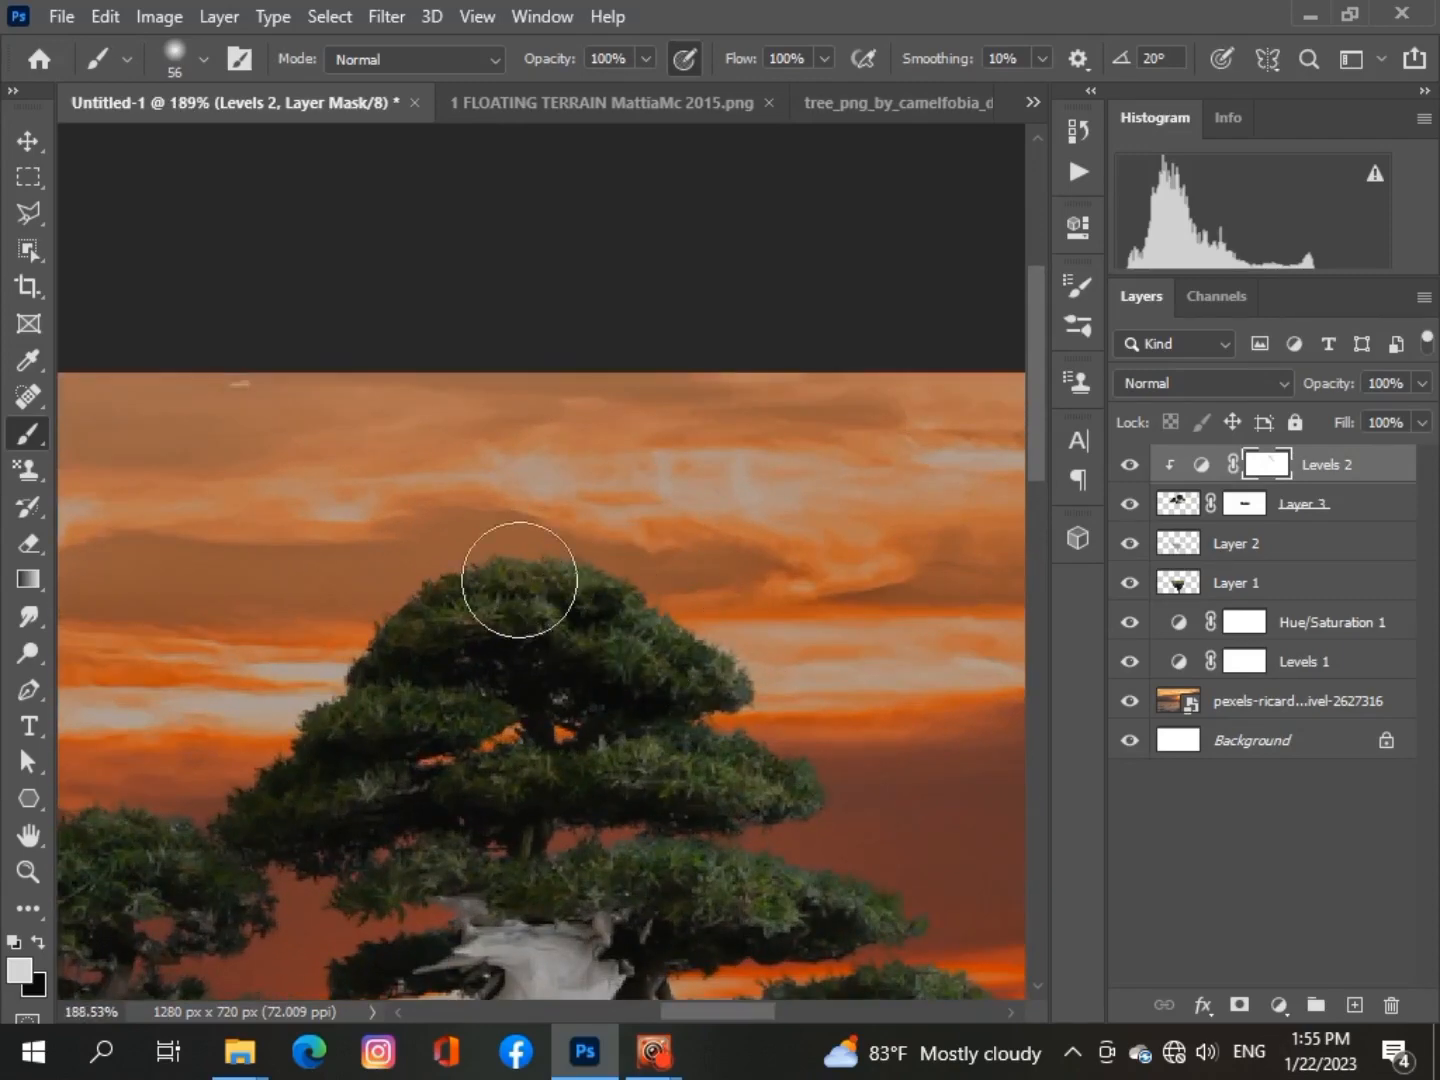
scroll(700, 762, down, 1)
drag(1039, 470, 1039, 579)
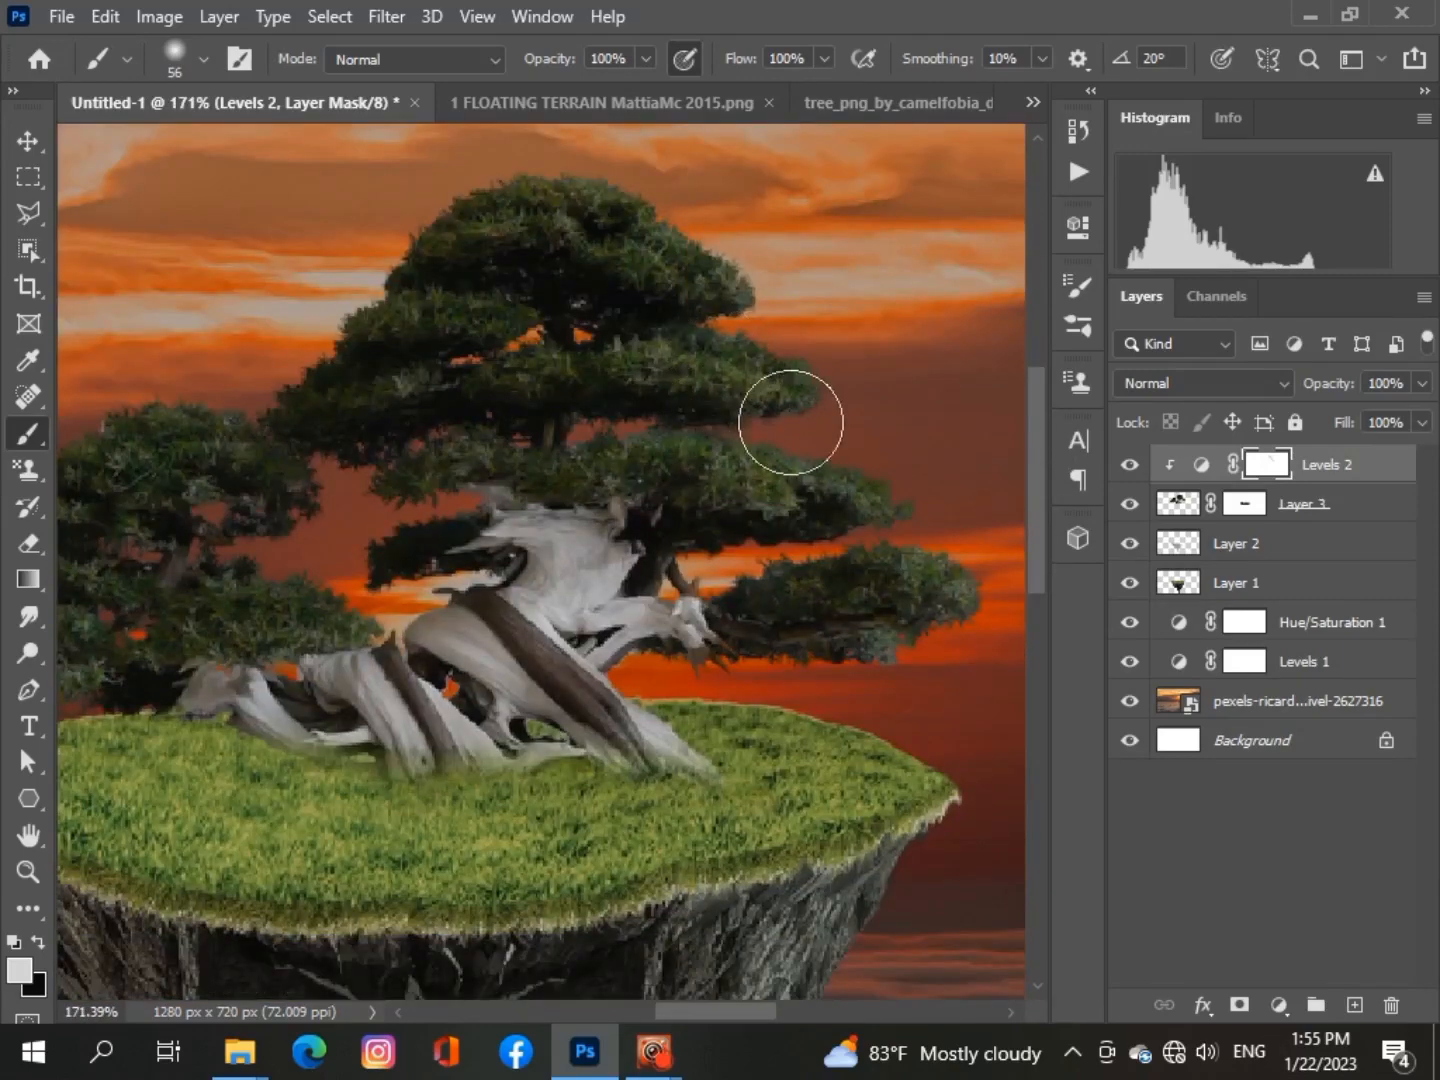
scroll(714, 562, down, 6)
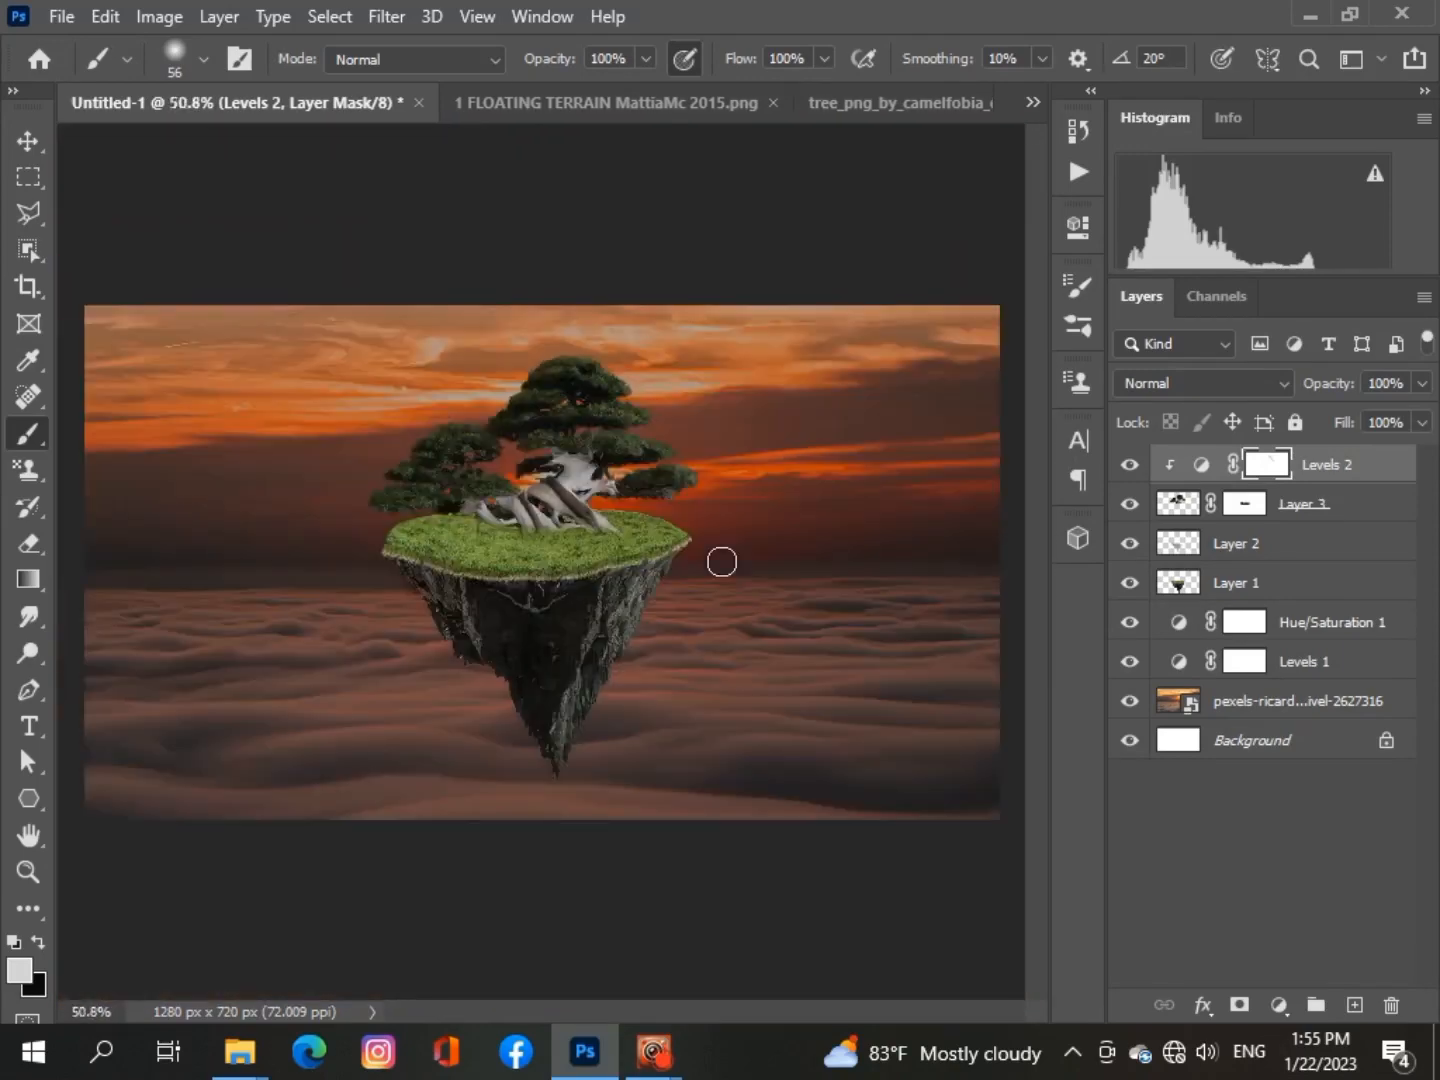
scroll(936, 579, up, 1)
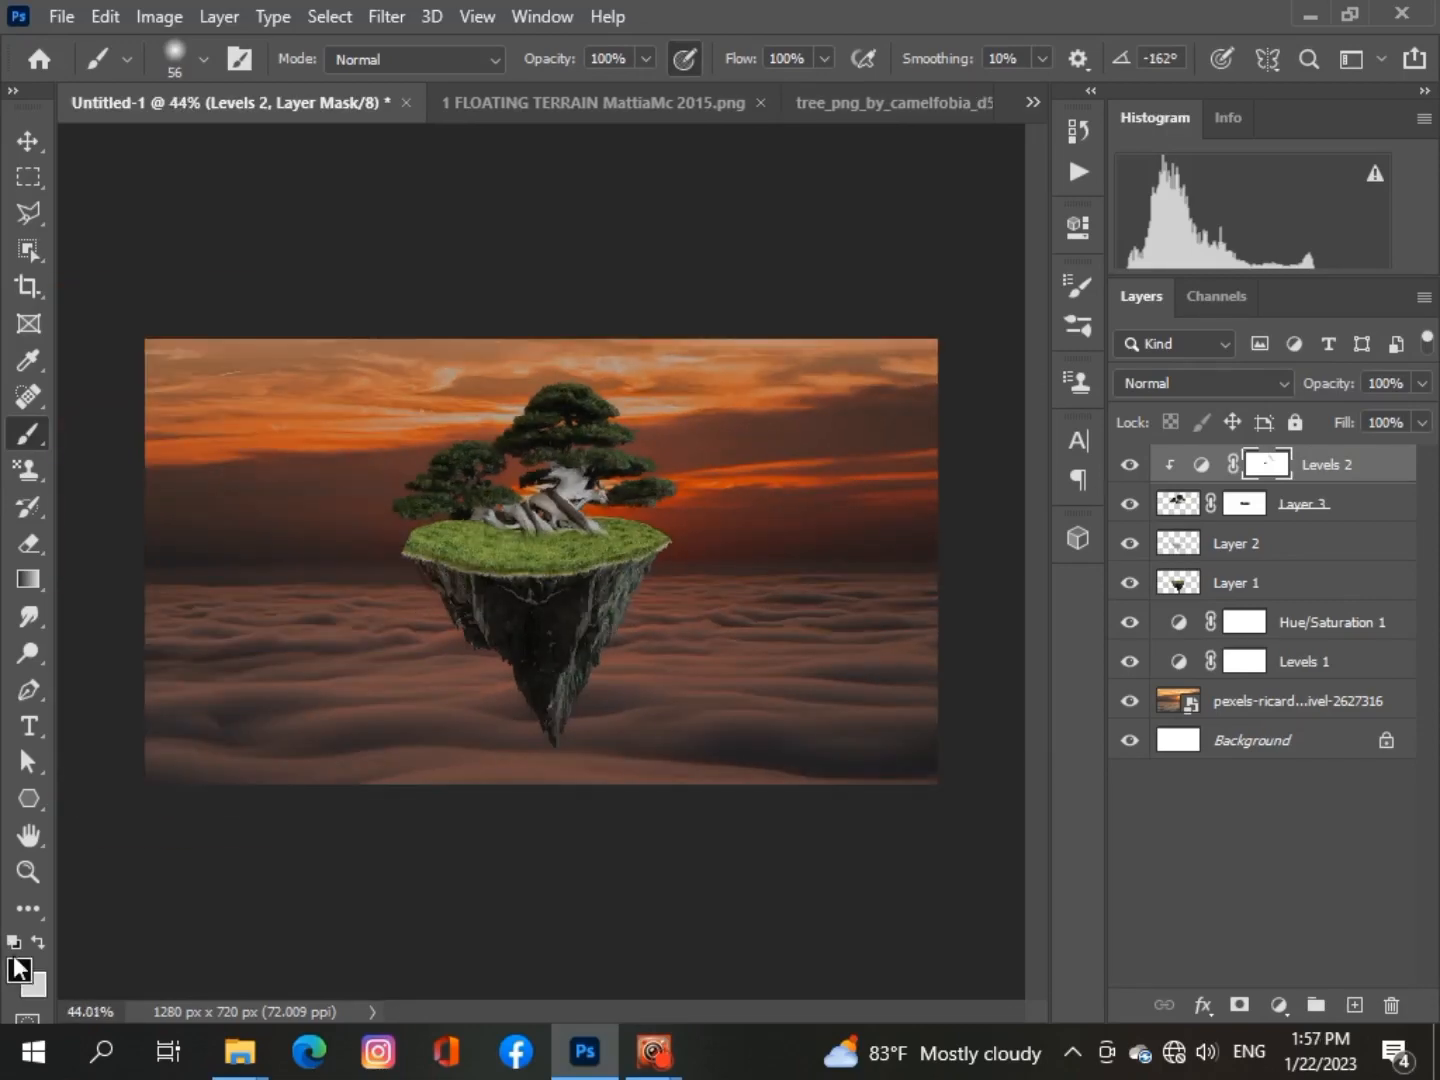
Create a new layer and paint a soft black shadow on the grass in front of the tree trunk
click(16, 966)
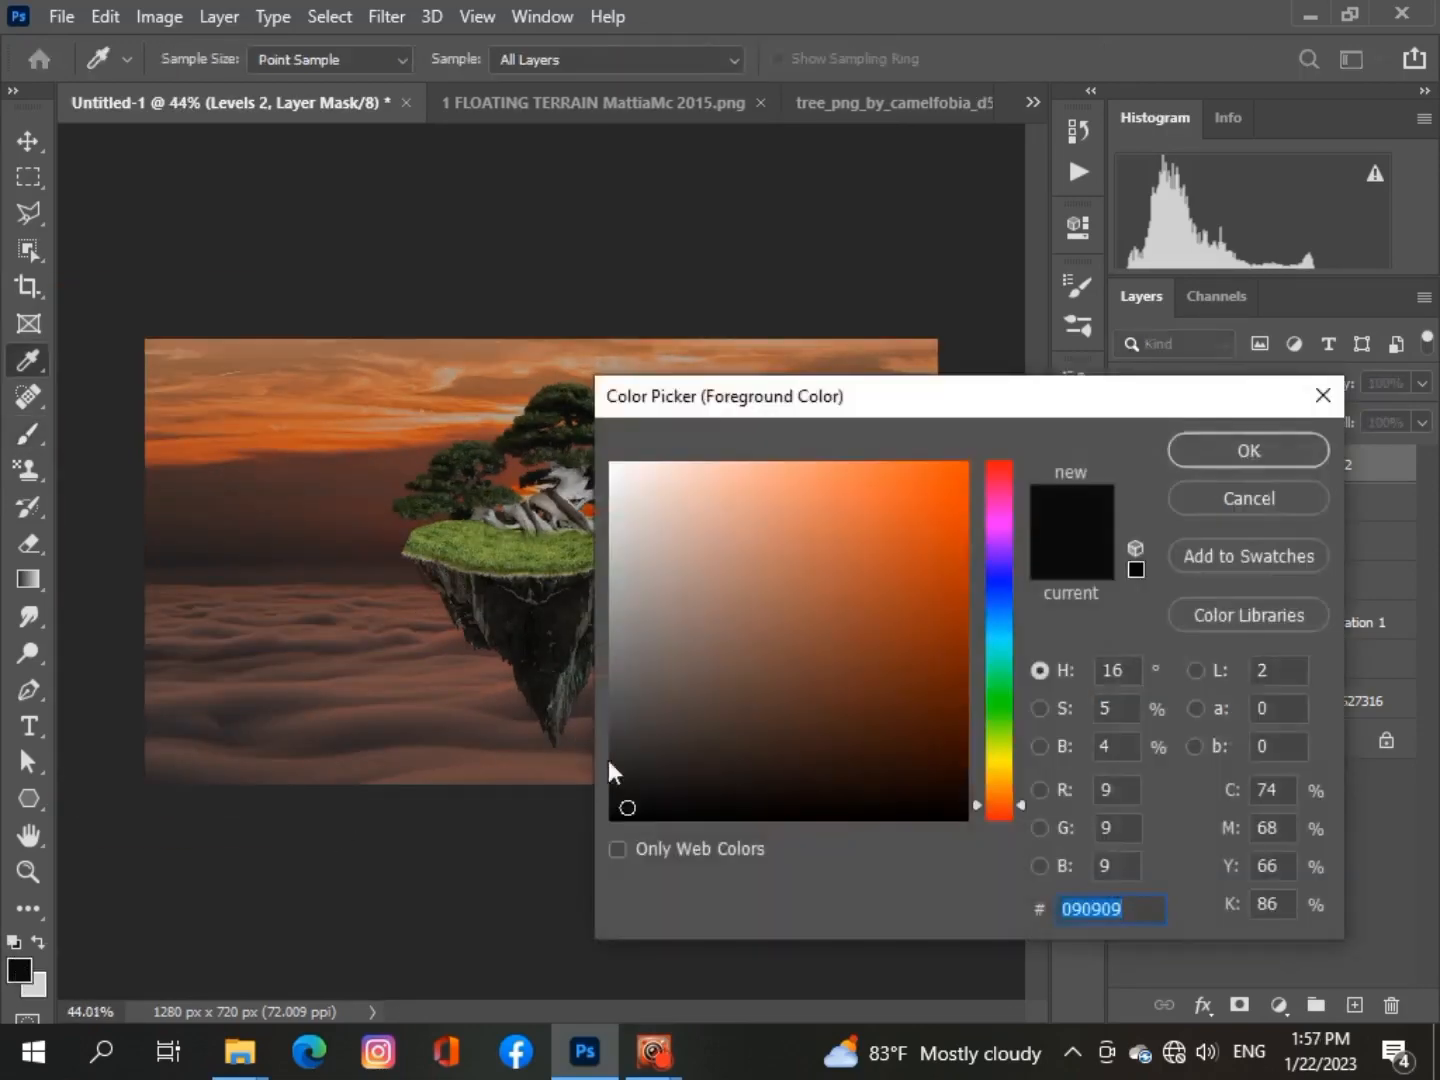
click(1248, 450)
click(1354, 1004)
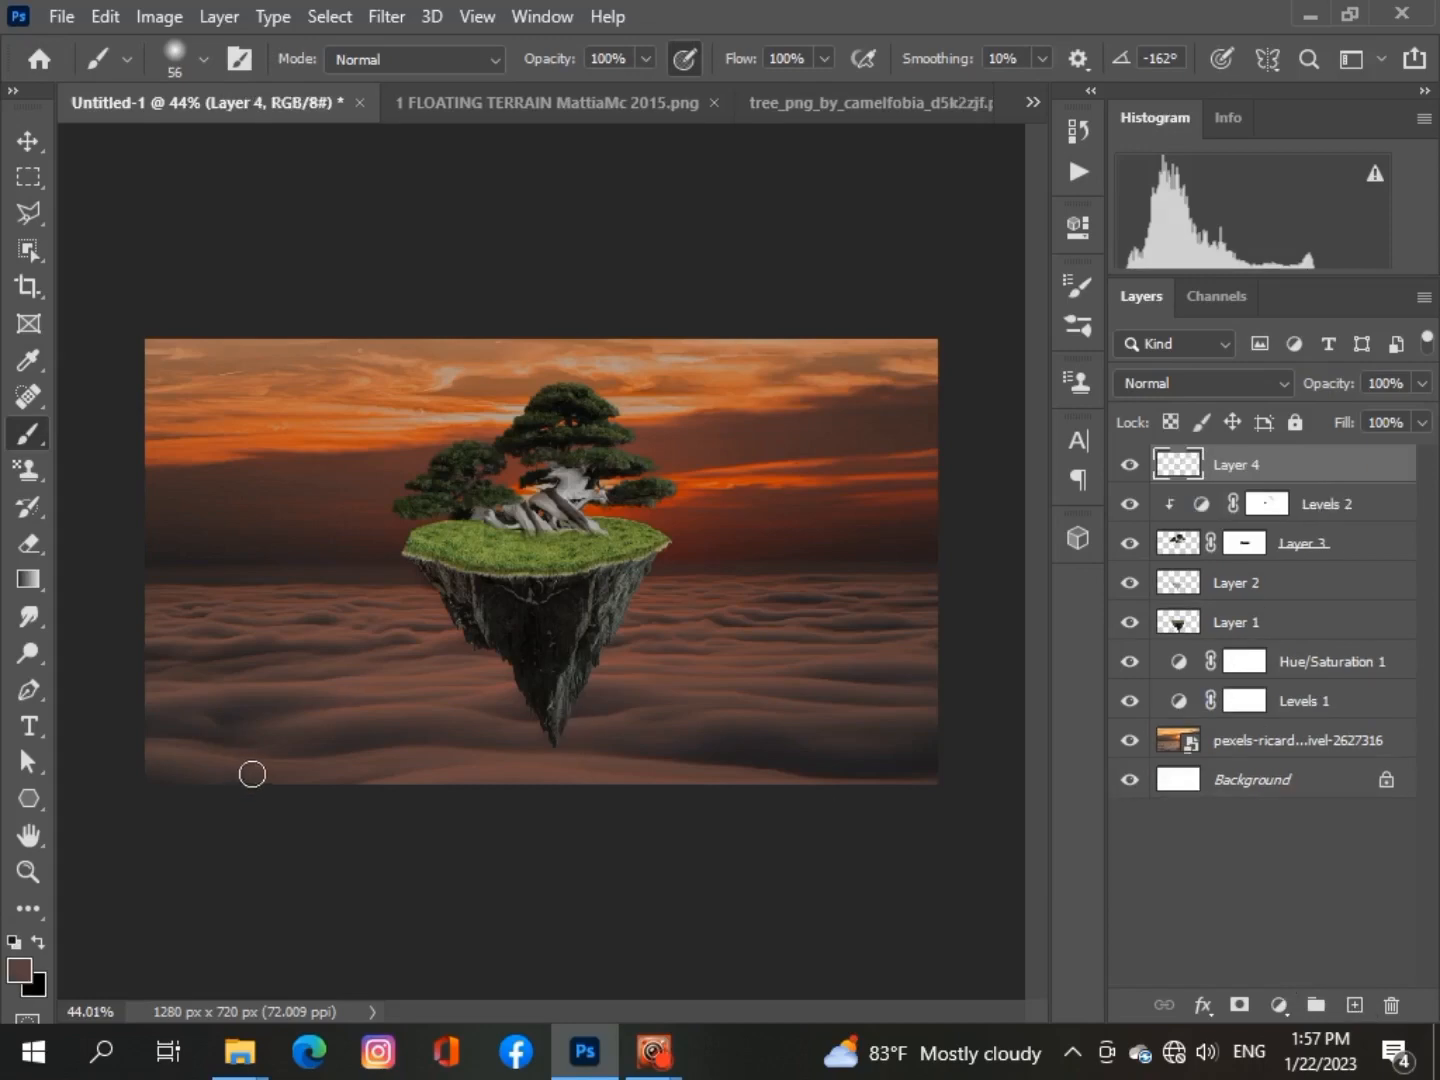
click(42, 943)
scroll(420, 700, up, 7)
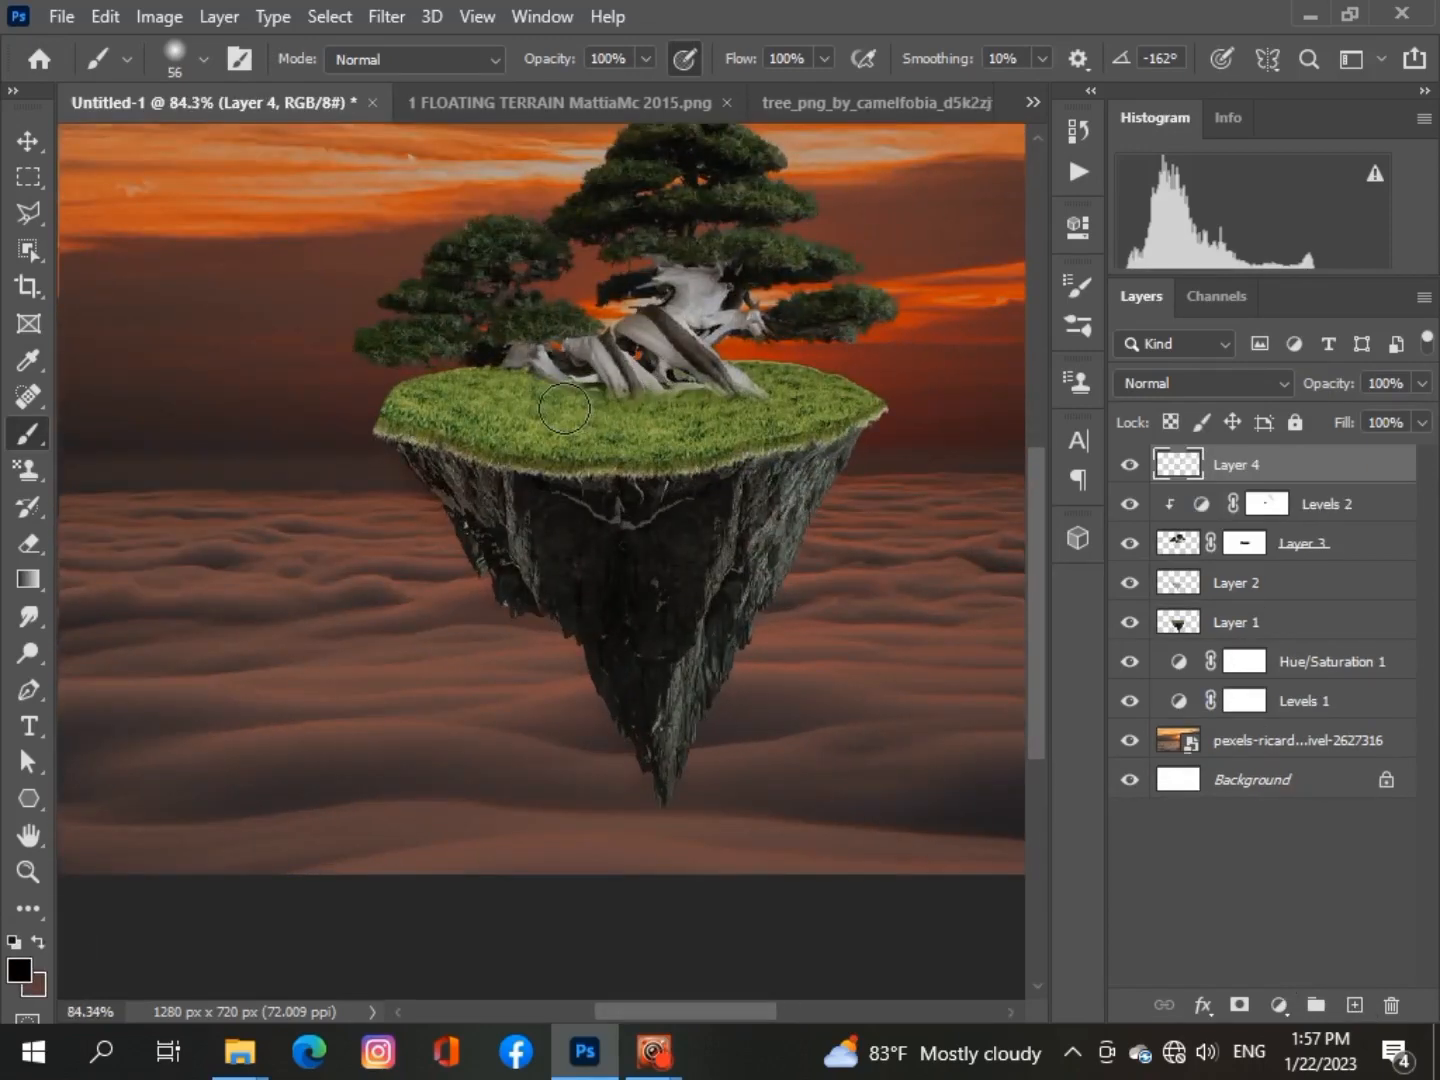
drag(565, 409, 476, 427)
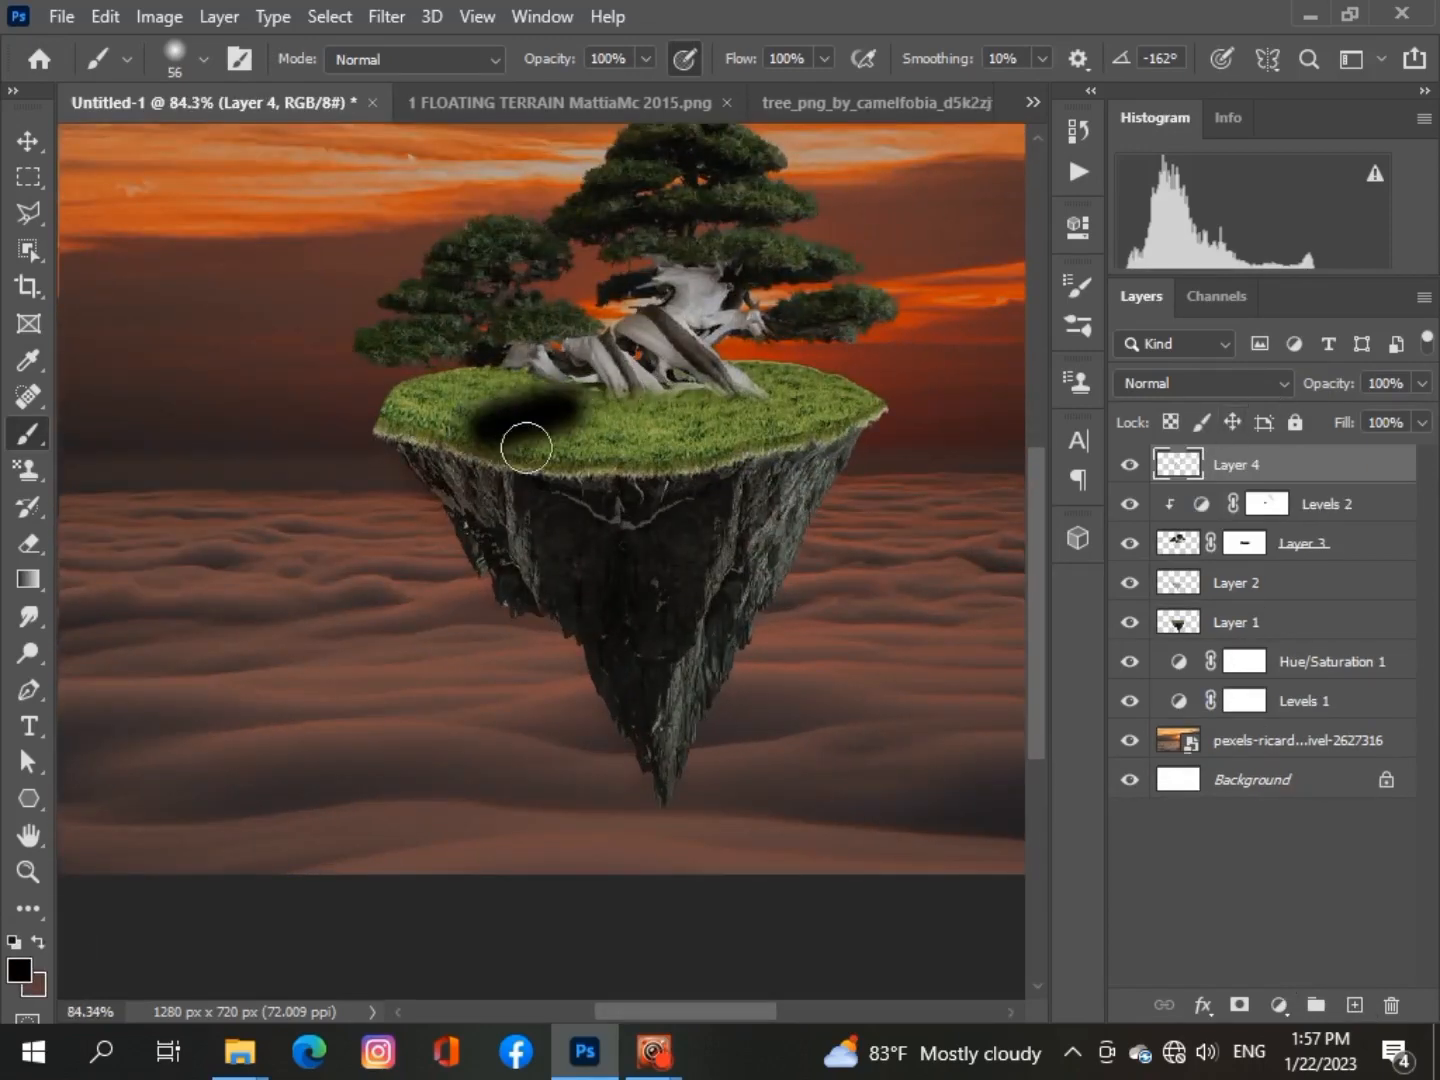
Lower the opacity of the shadow on Layer 4 to 59%
scroll(588, 723, down, 5)
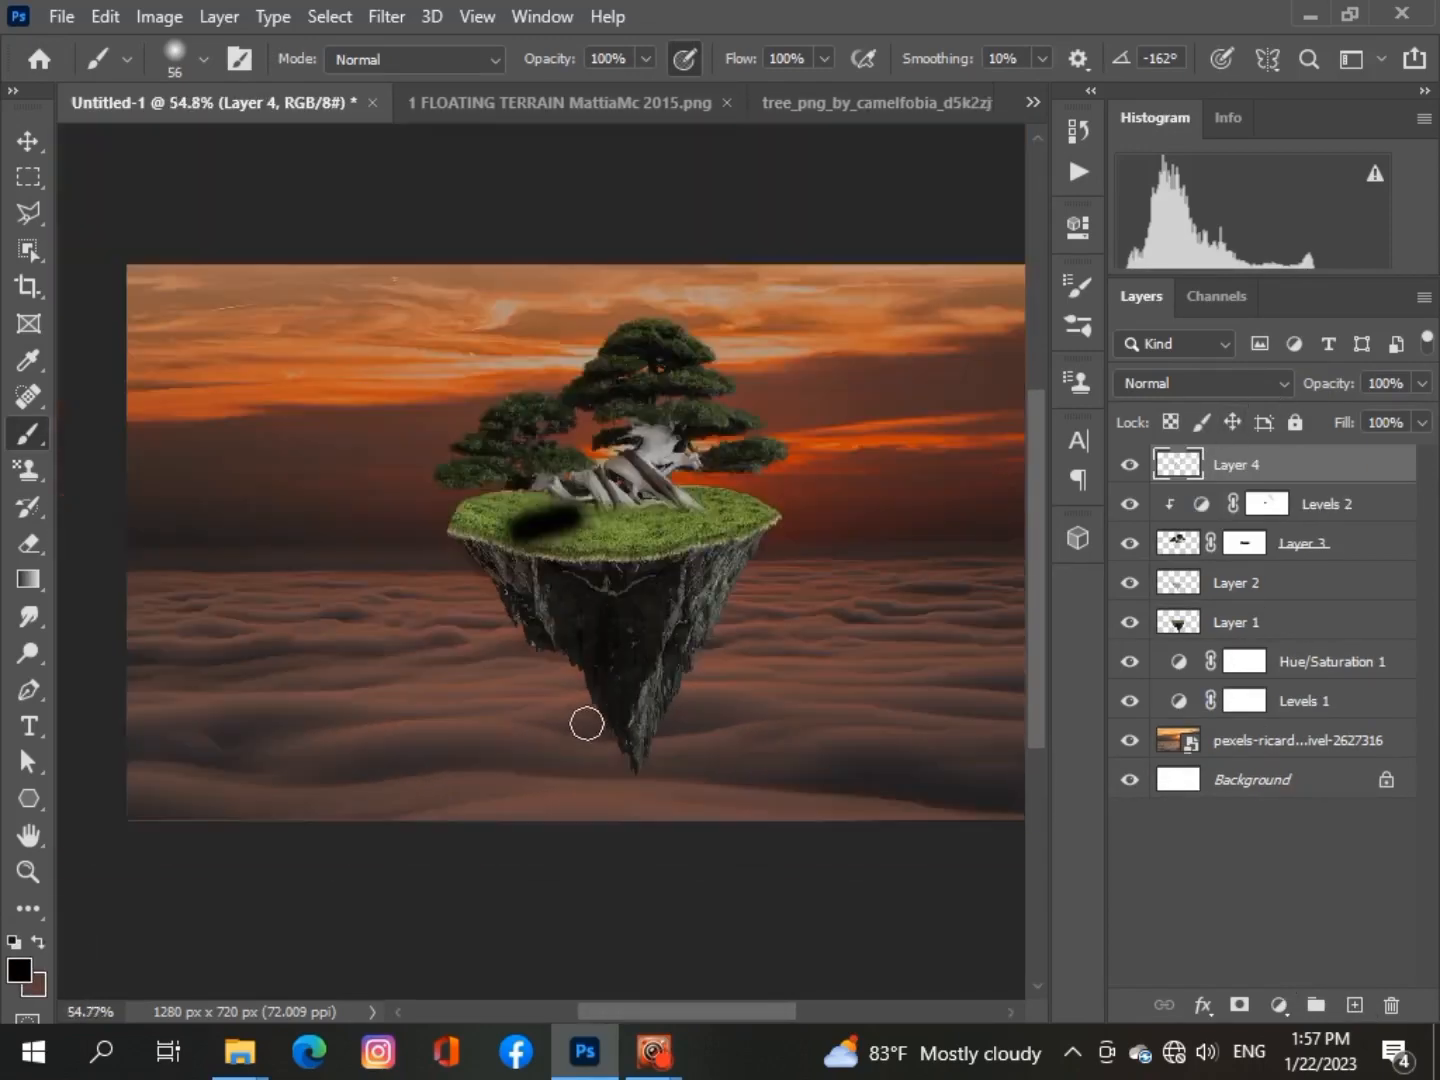
click(1421, 383)
drag(1427, 414, 1387, 416)
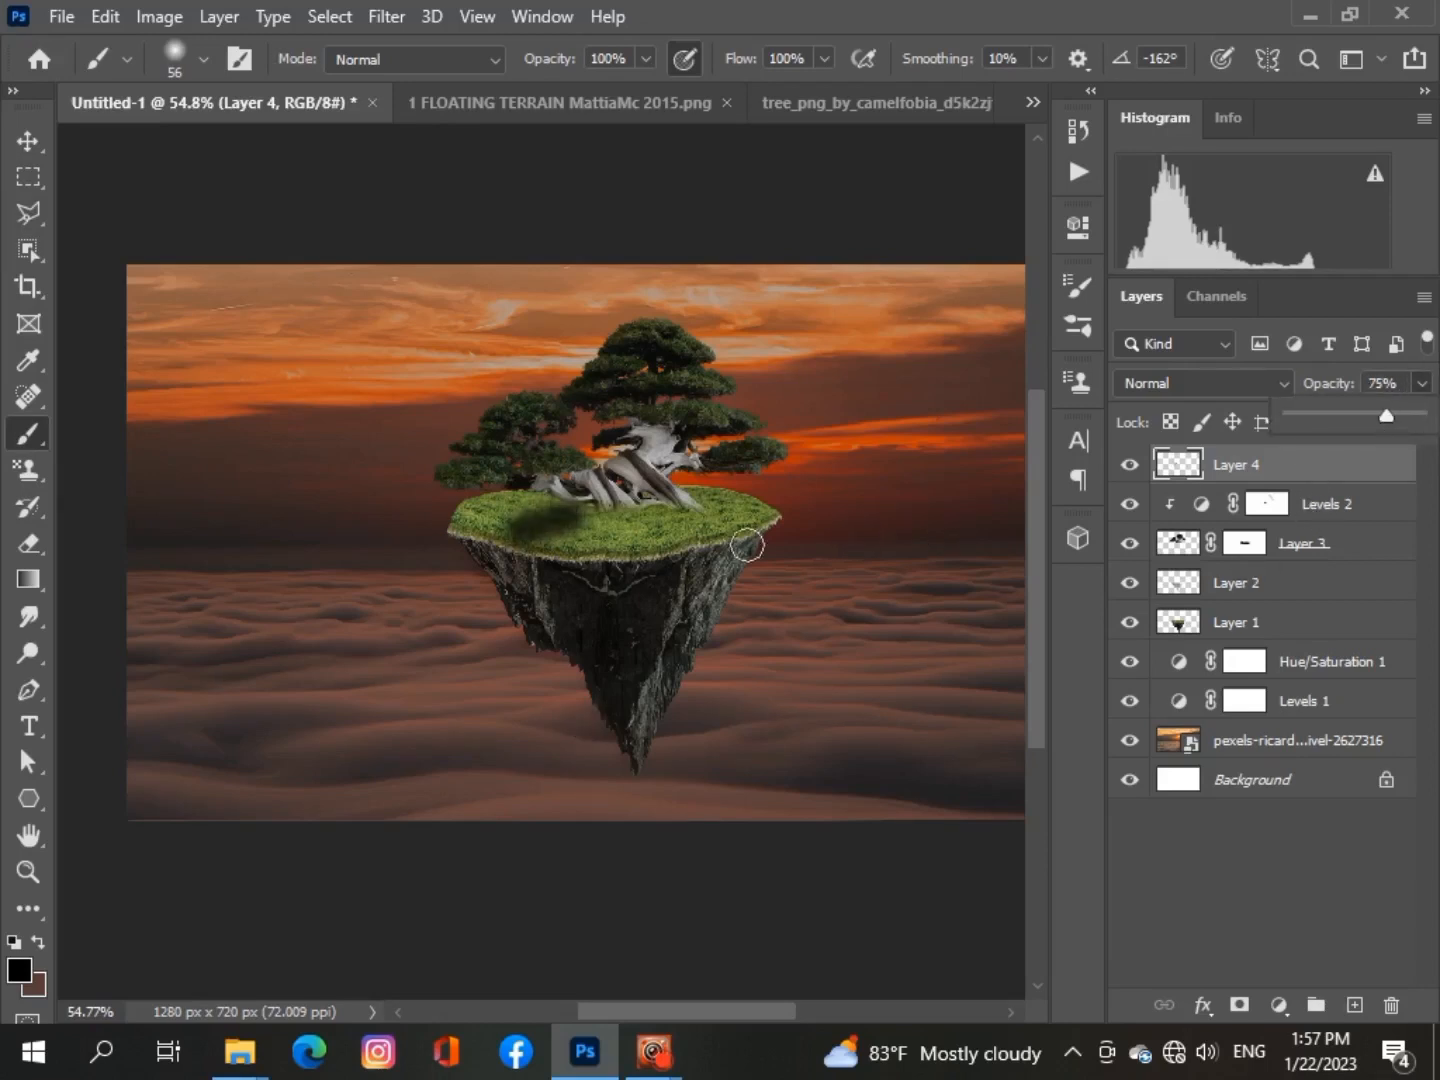
drag(1387, 421, 1363, 419)
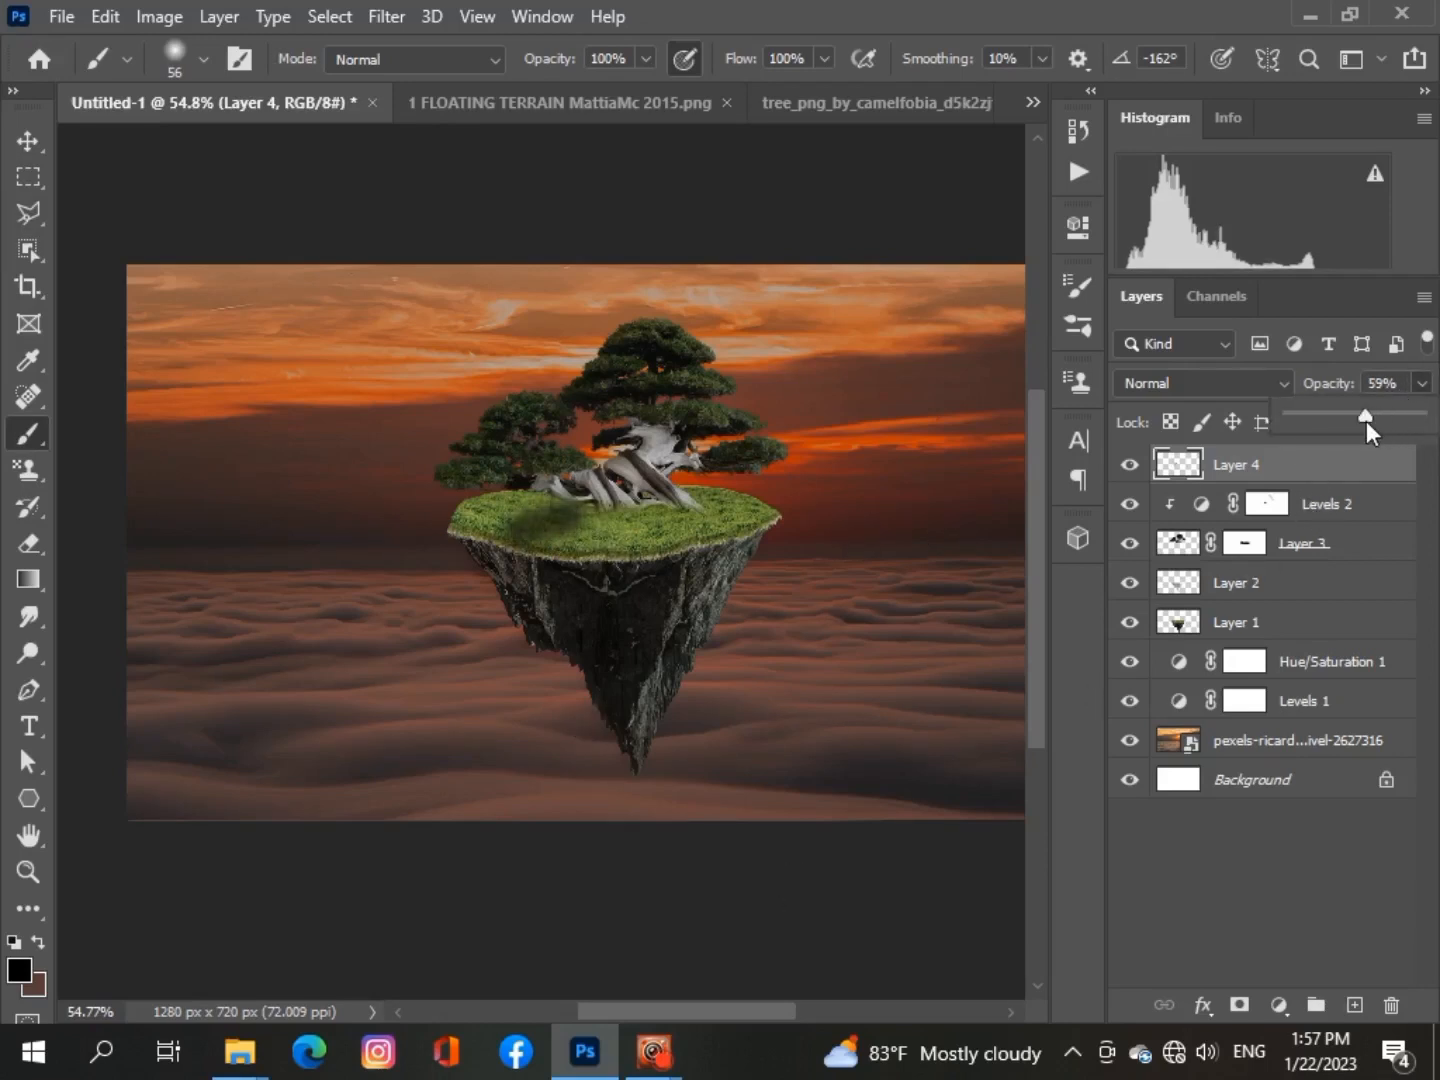
Stretch the shadow to about 182% width and 113% height, spreading it across the grass beneath the tree, and deselect the layer
key(v)
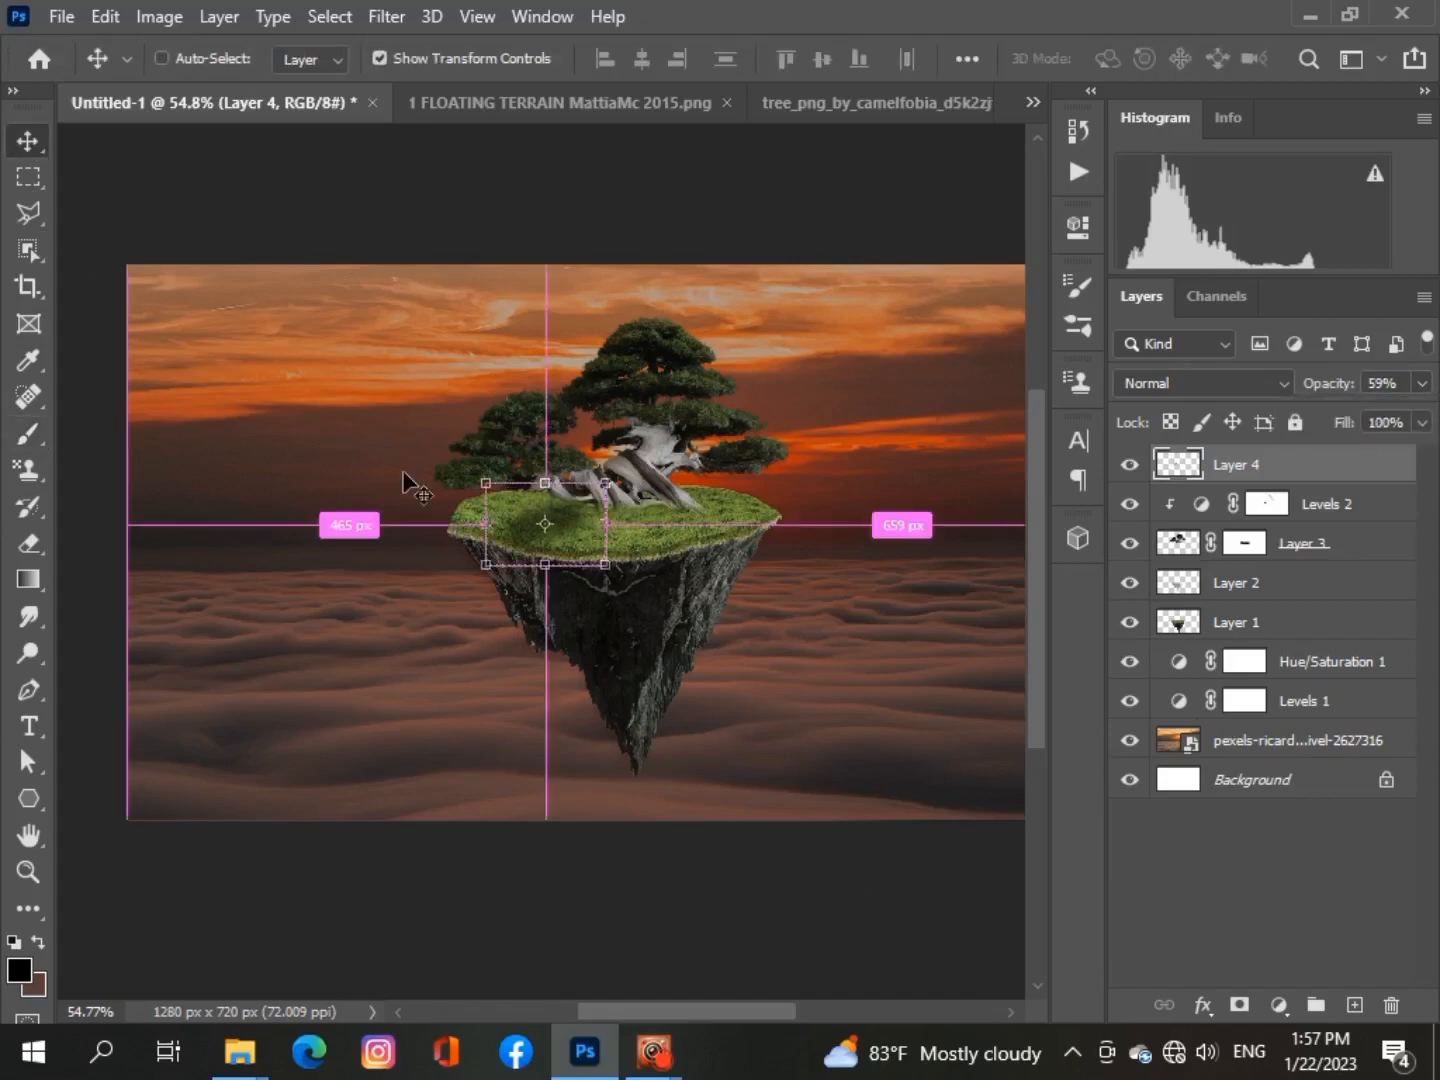
key(ctrl+t)
drag(615, 529, 642, 528)
drag(485, 563, 445, 571)
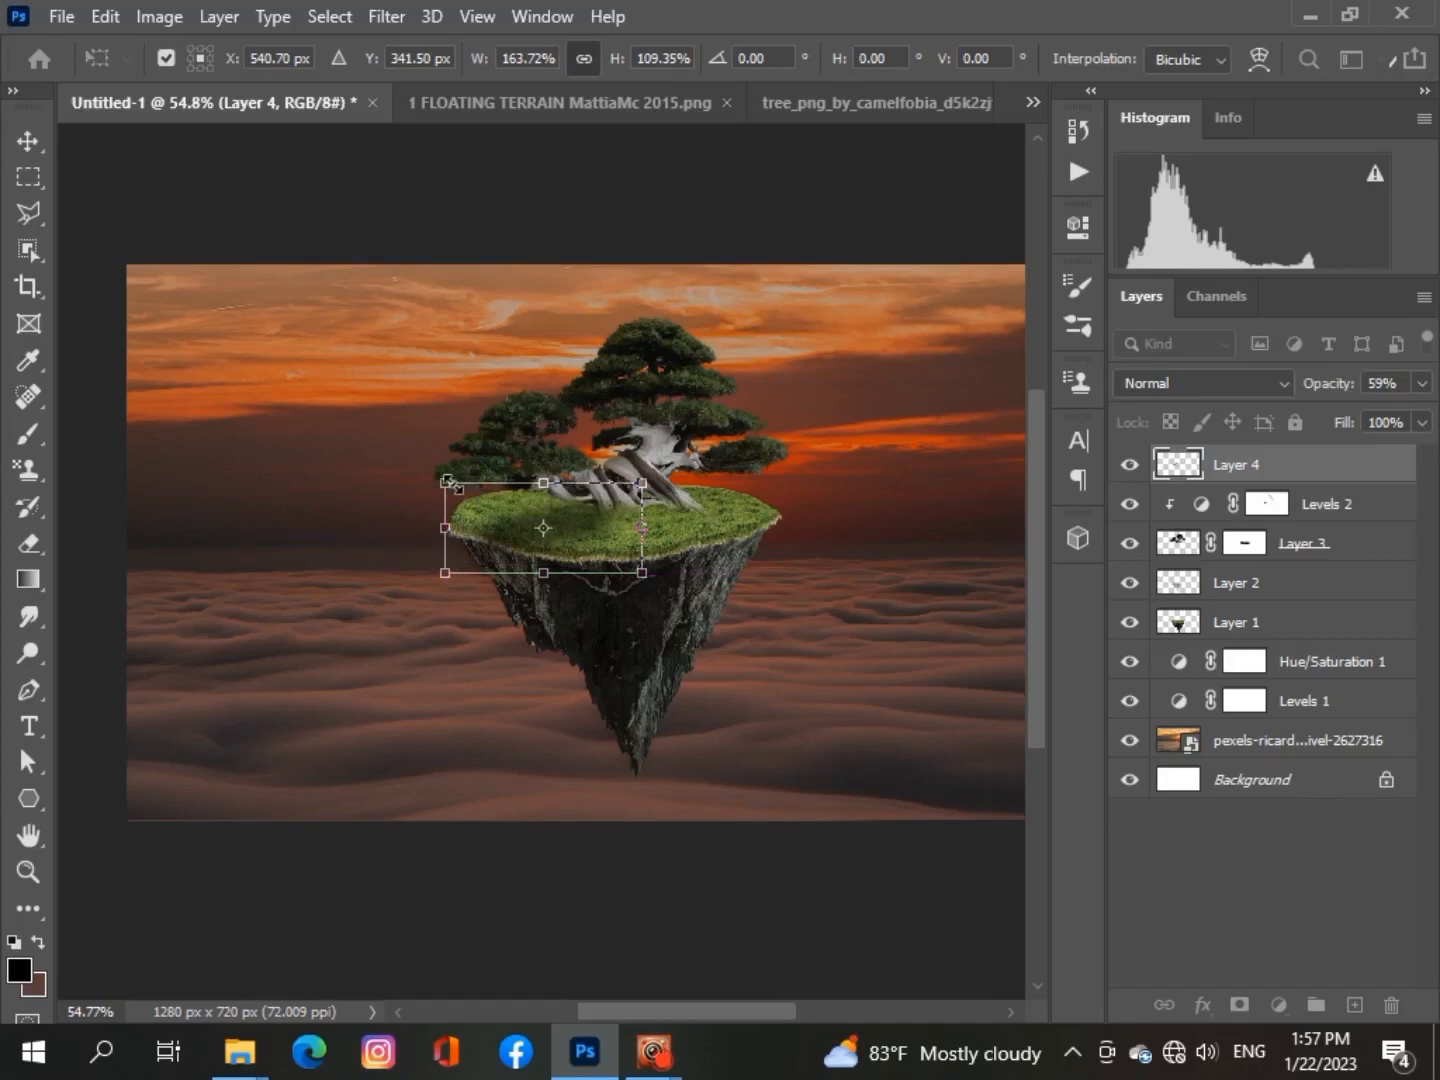
drag(447, 484, 447, 484)
mouse_move(579, 509)
mouse_down()
mouse_move(621, 509)
mouse_move(600, 517)
mouse_up()
drag(466, 483, 445, 482)
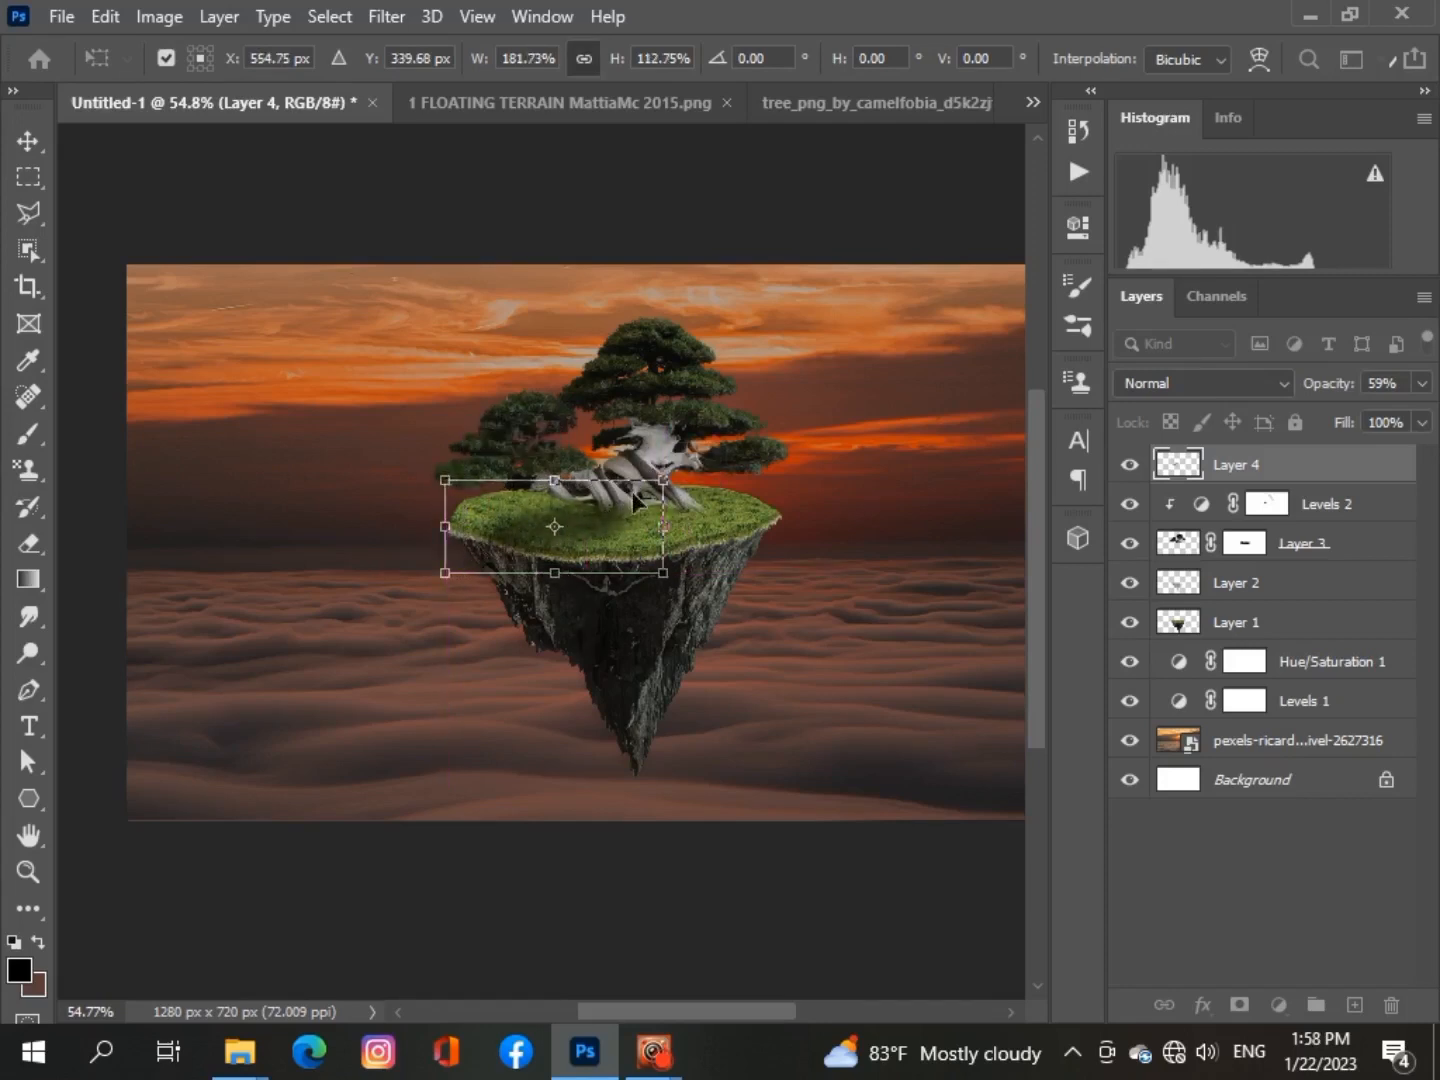
drag(663, 483, 654, 524)
click(1169, 852)
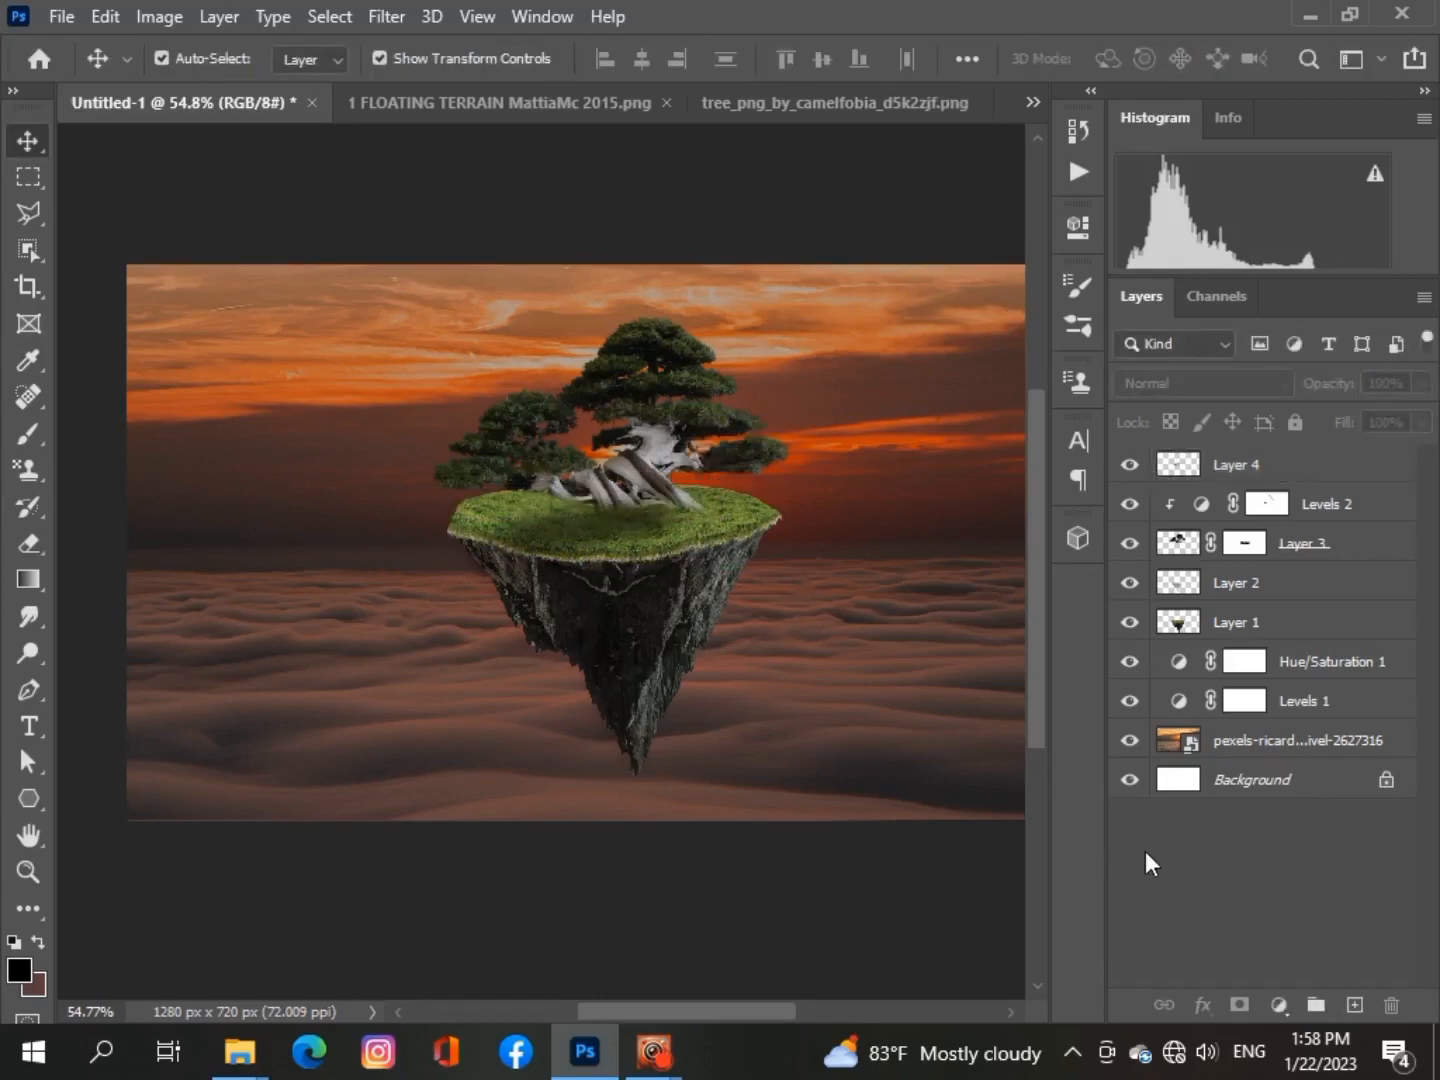
scroll(610, 662, down, 3)
scroll(610, 661, up, 2)
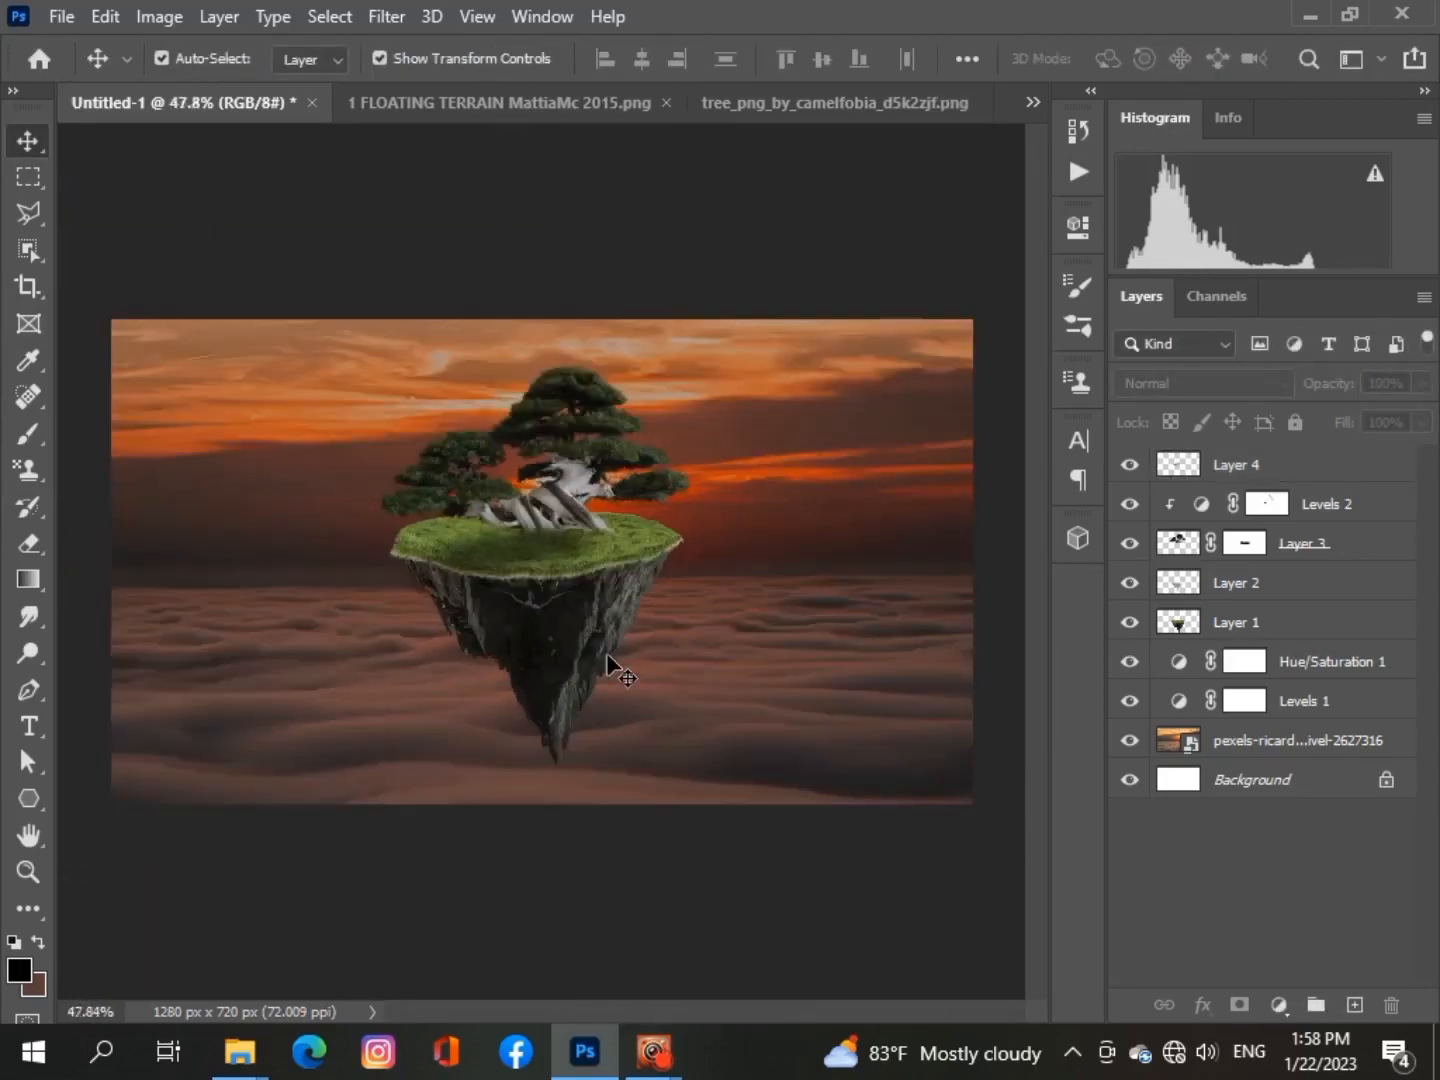
scroll(610, 661, down, 2)
scroll(610, 661, up, 4)
scroll(610, 661, down, 1)
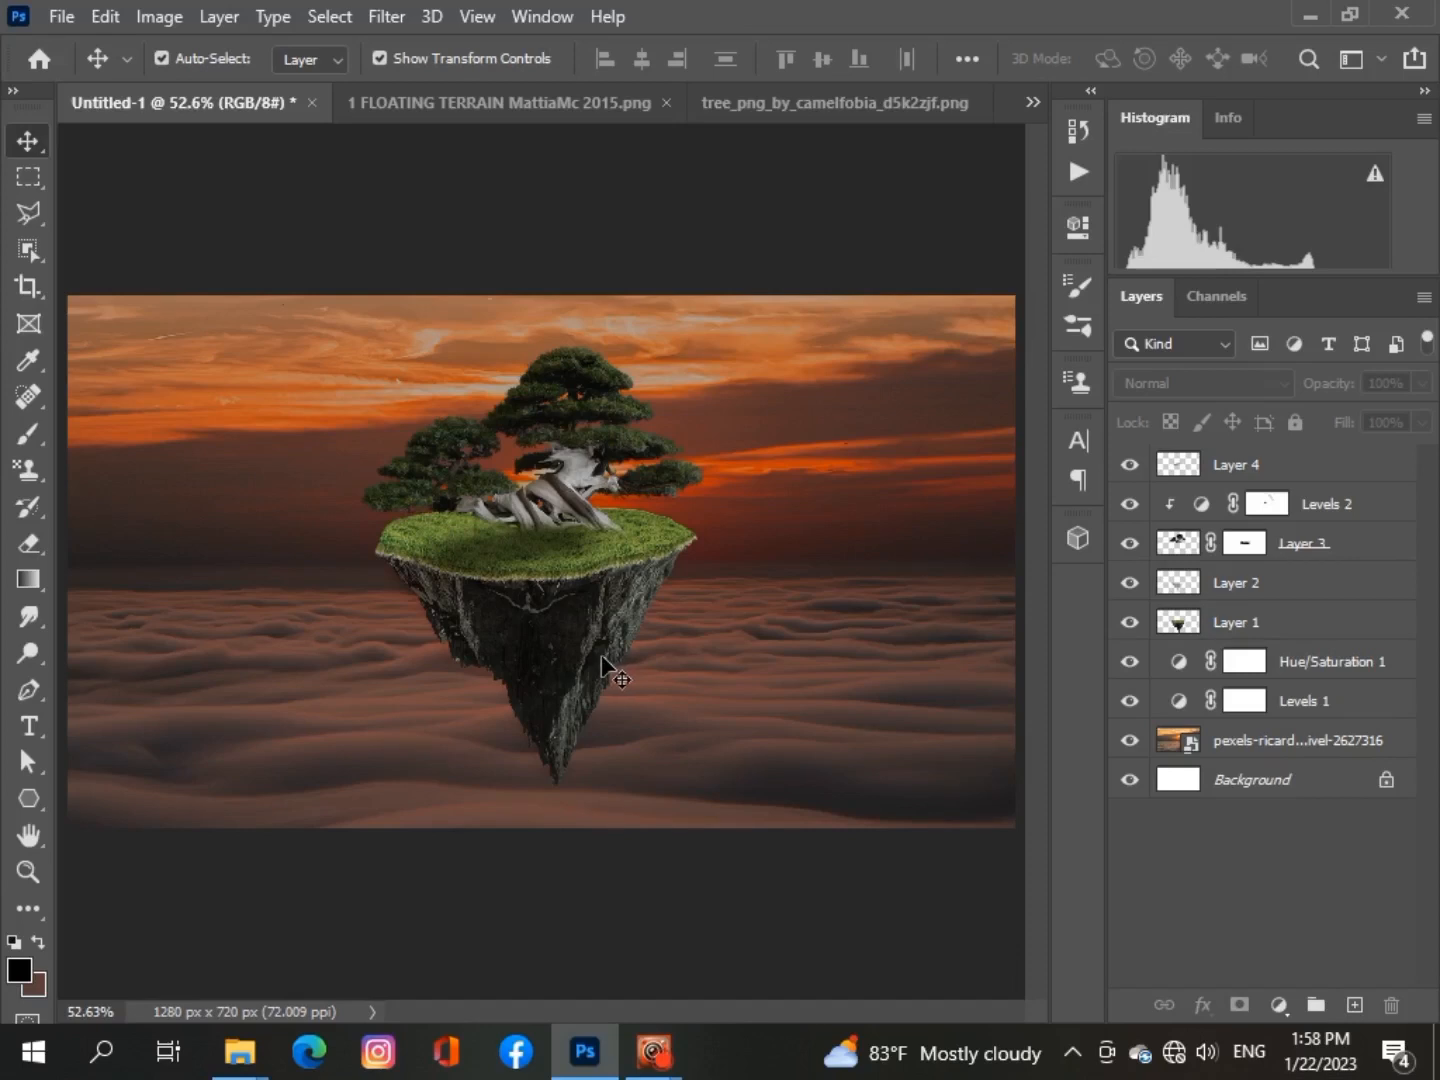
scroll(601, 661, down, 1)
scroll(601, 656, up, 1)
click(445, 108)
click(159, 98)
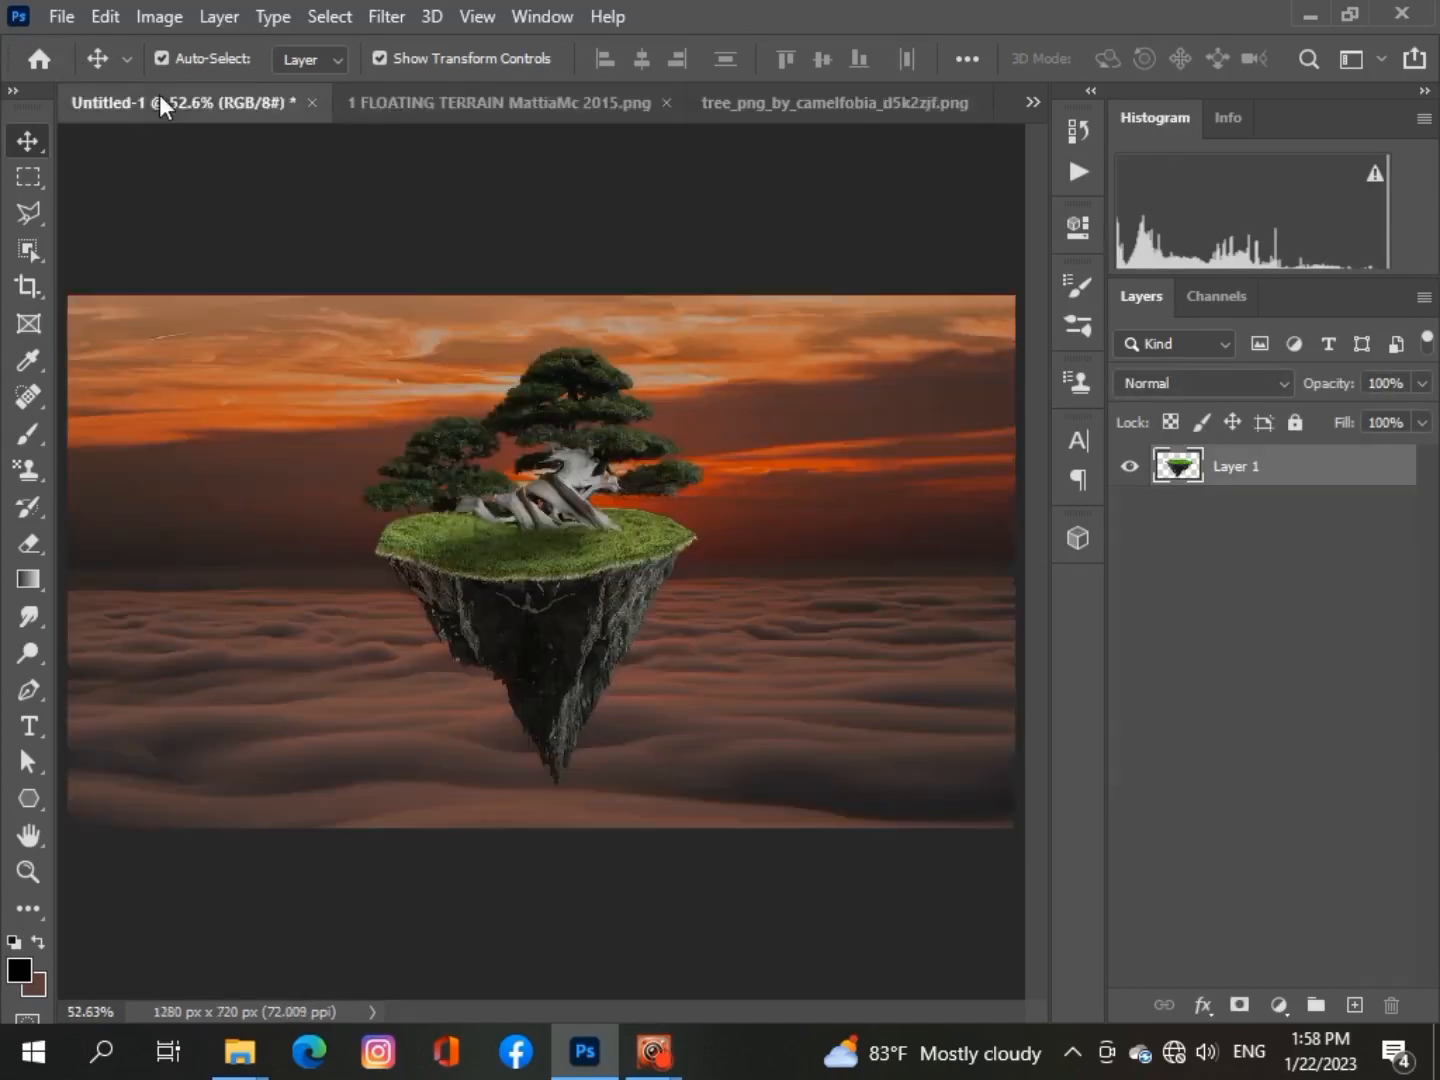
Open the old_wooden_house_by_wyonet_d9f5ls9 image
click(62, 17)
click(90, 67)
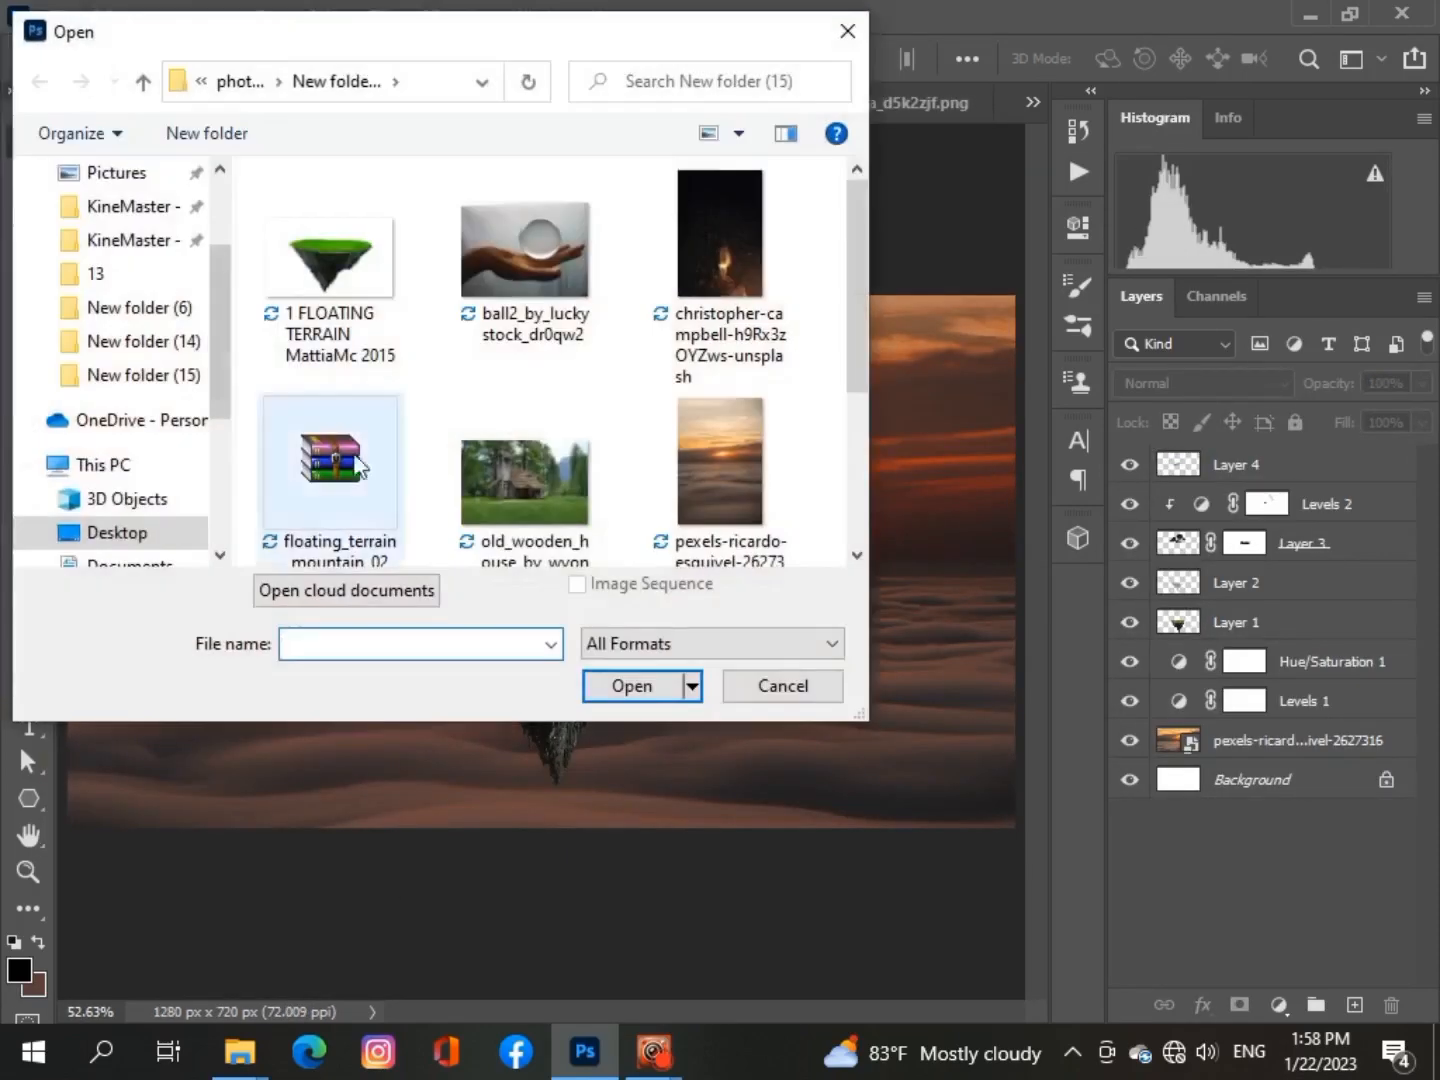
scroll(539, 508, down, 1)
scroll(539, 509, down, 1)
scroll(514, 454, up, 1)
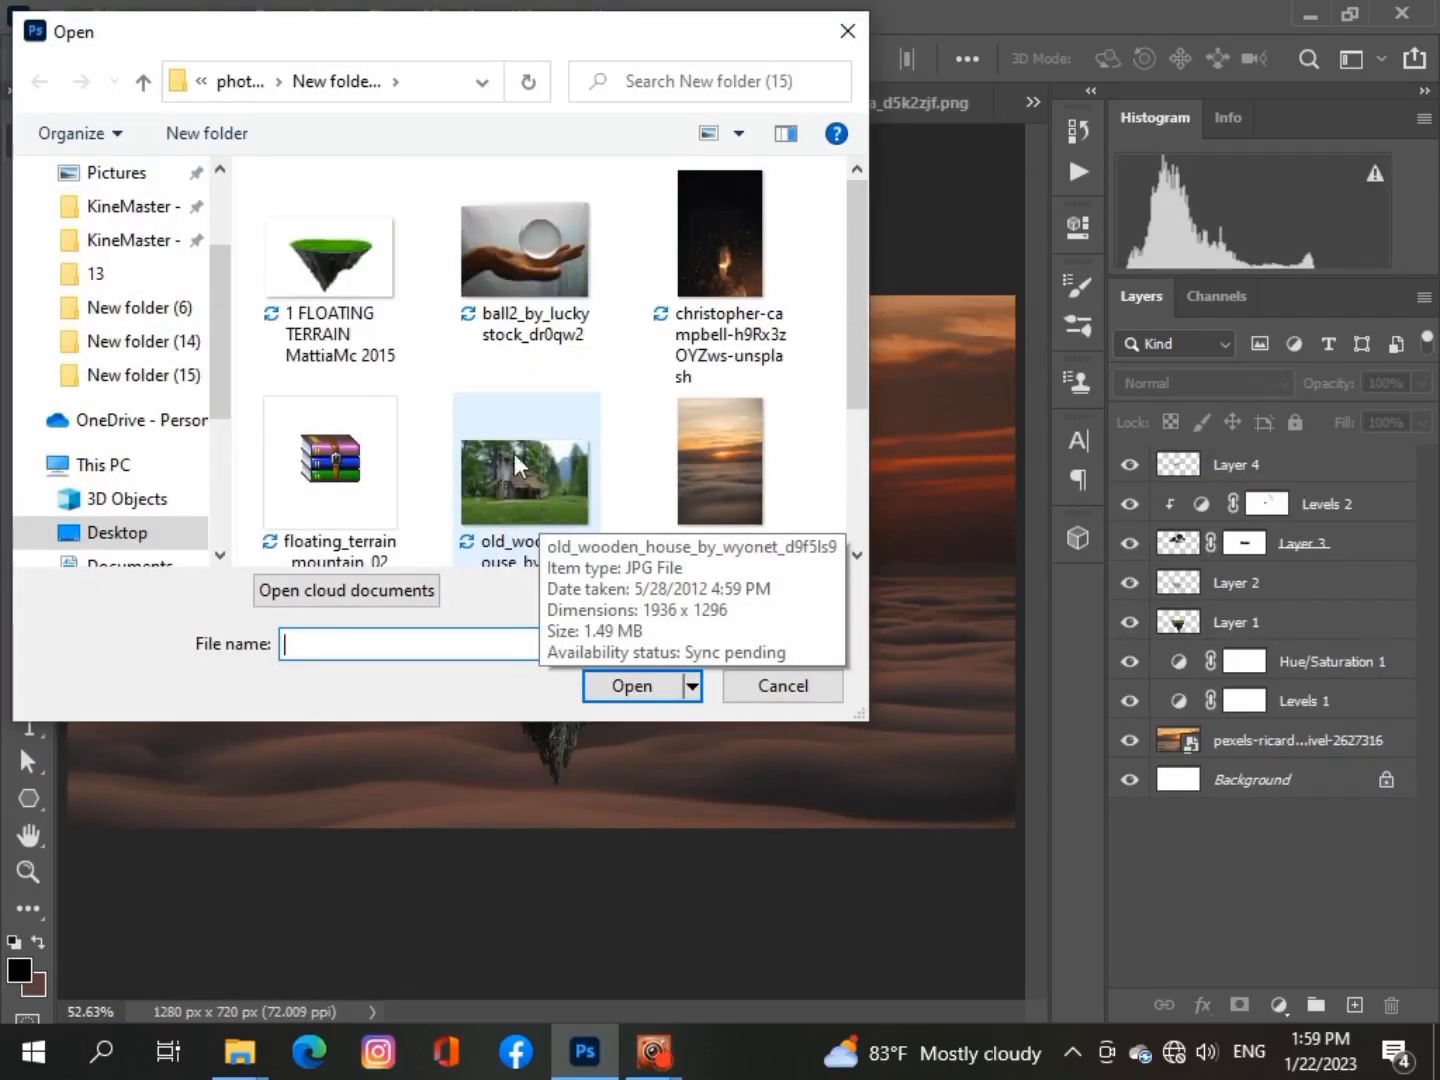
click(514, 454)
click(635, 688)
scroll(99, 660, up, 5)
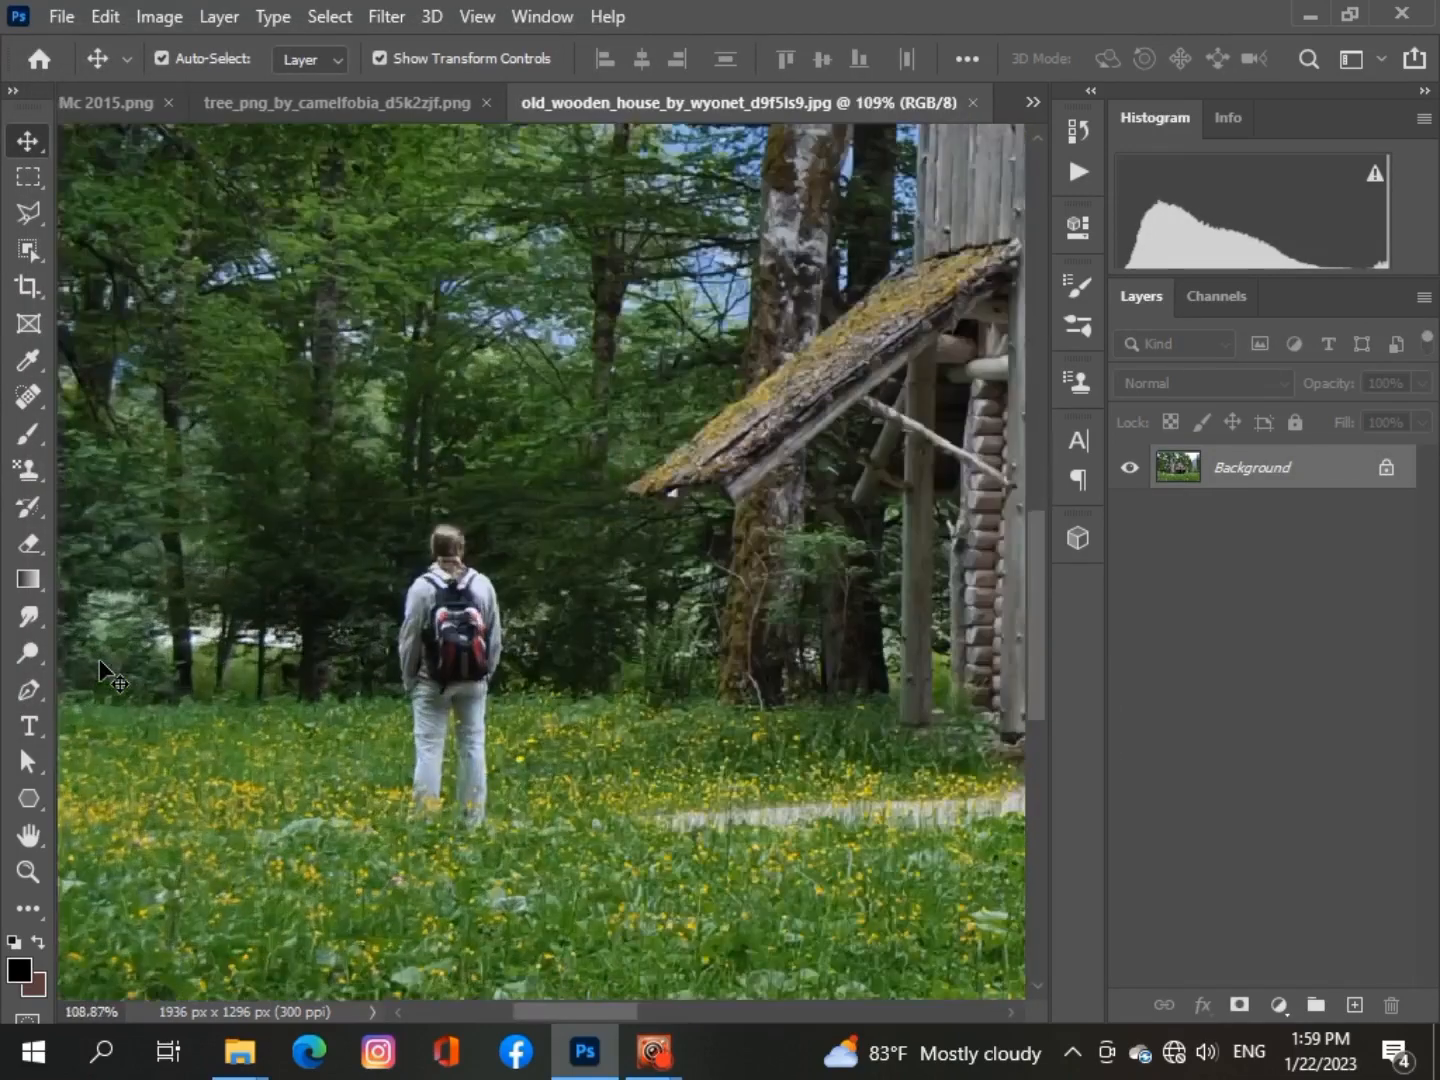
Select the man with the backpack using Object Selection and bring the cutout into the Untitled-1 composite over the island
click(28, 250)
drag(380, 518, 516, 812)
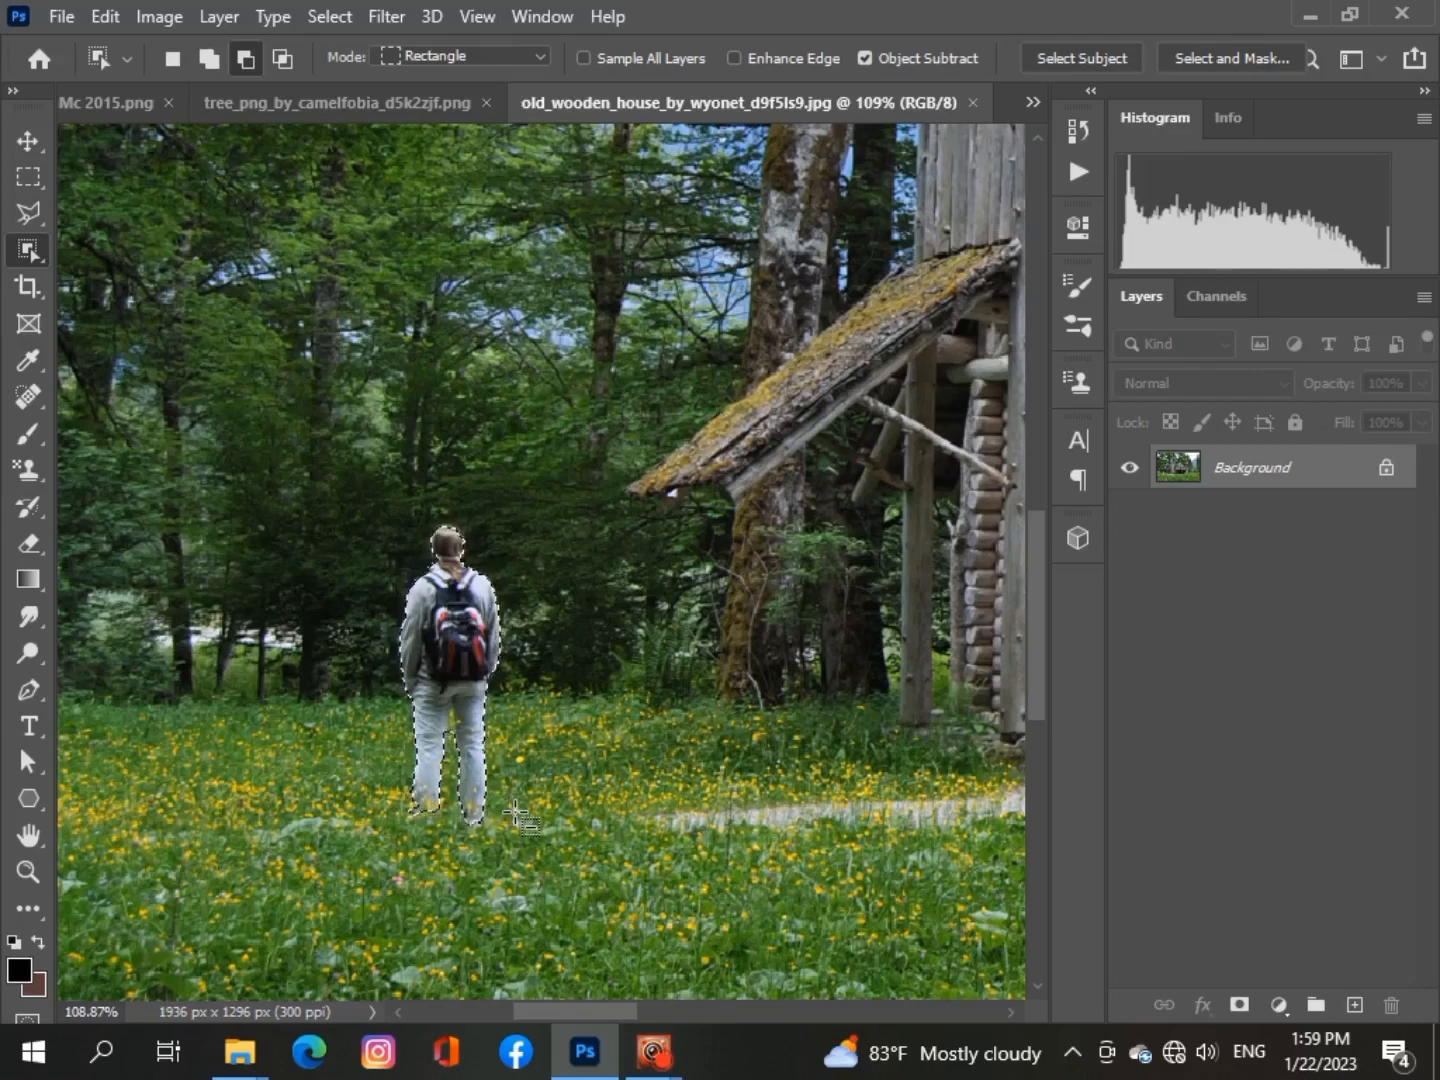
click(116, 110)
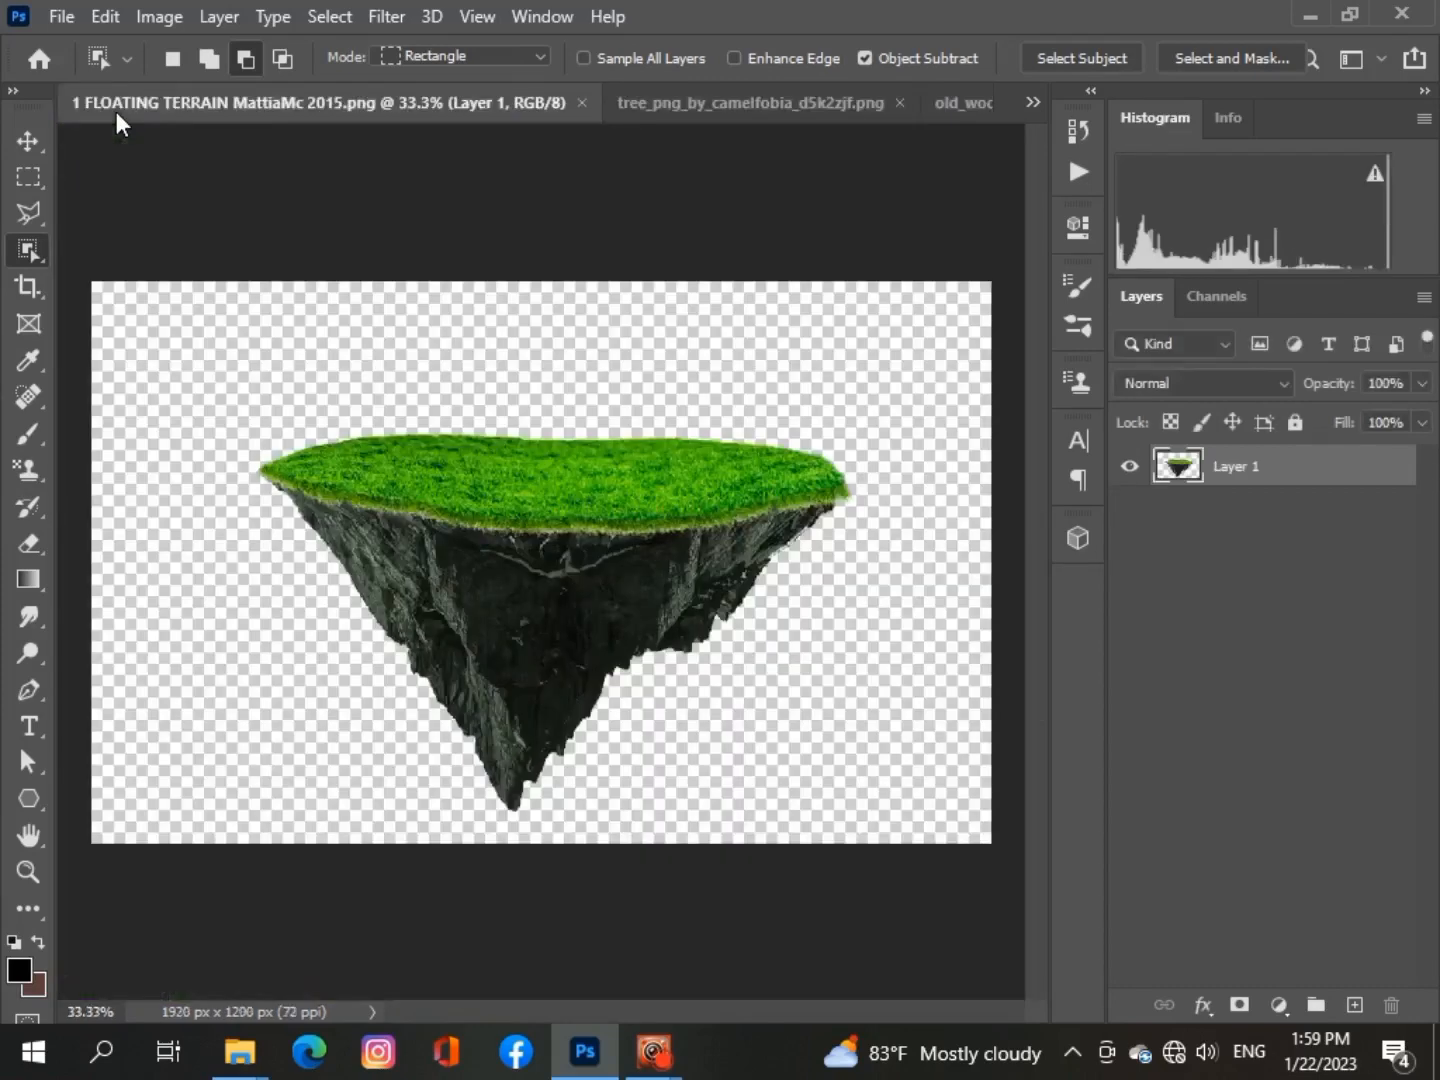
click(1031, 104)
click(750, 145)
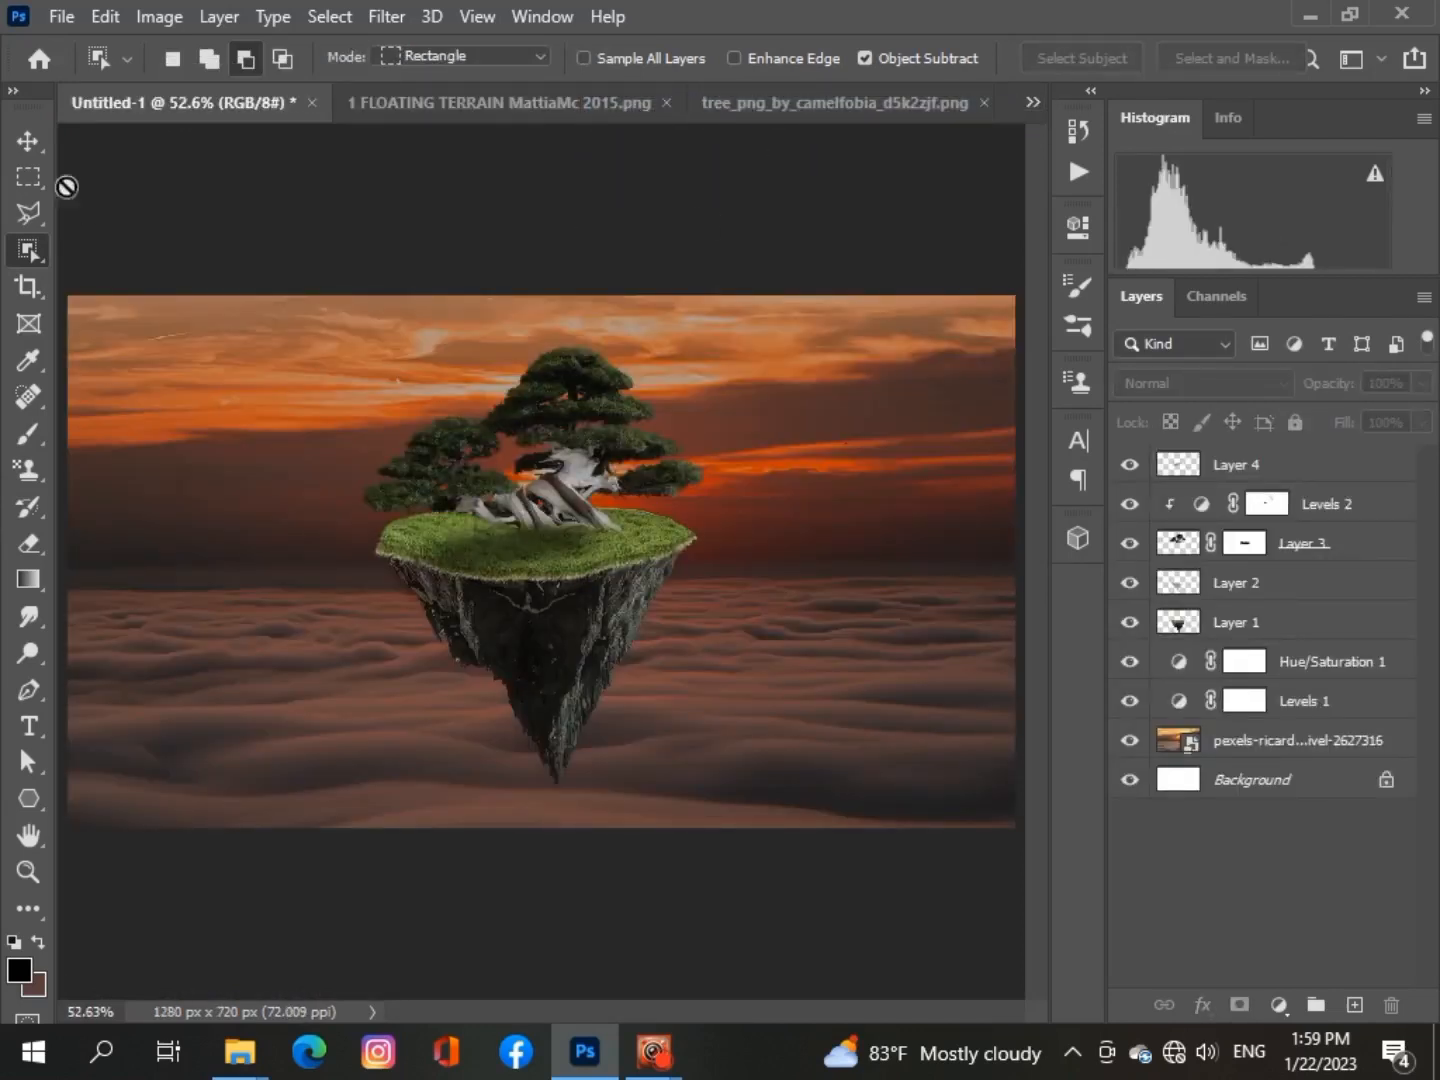
click(27, 140)
drag(589, 518, 560, 530)
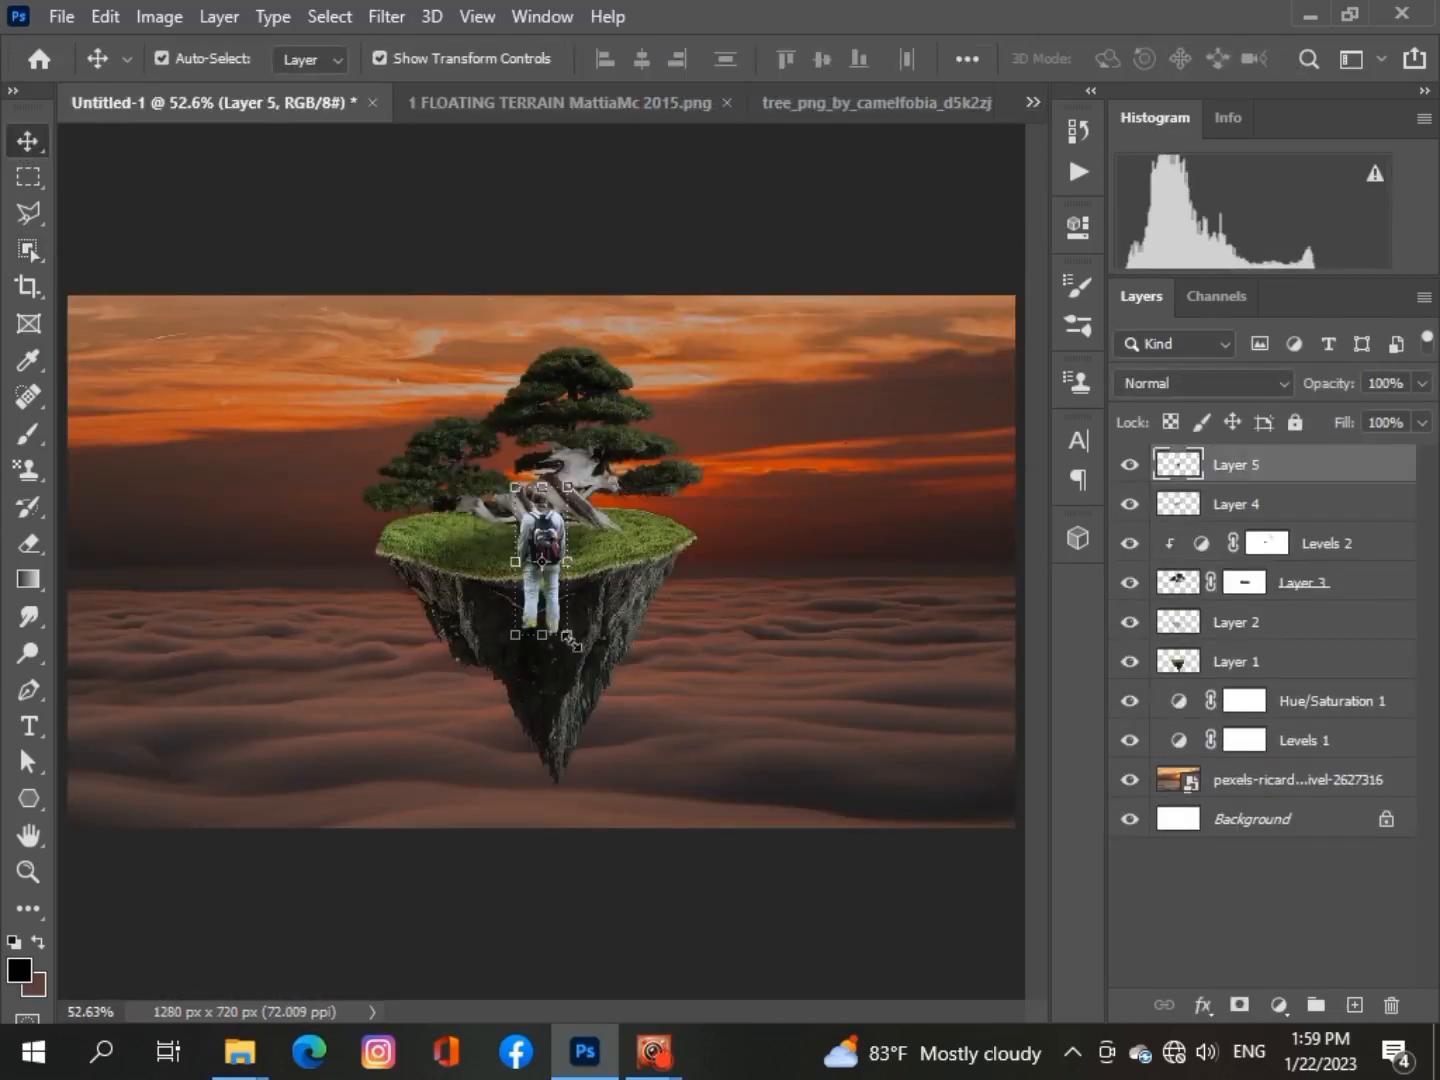
Scale the man down and stand him on the grass in front of the tree trunk, and deselect the layer
key(ctrl+t)
drag(574, 641, 594, 509)
scroll(530, 510, up, 5)
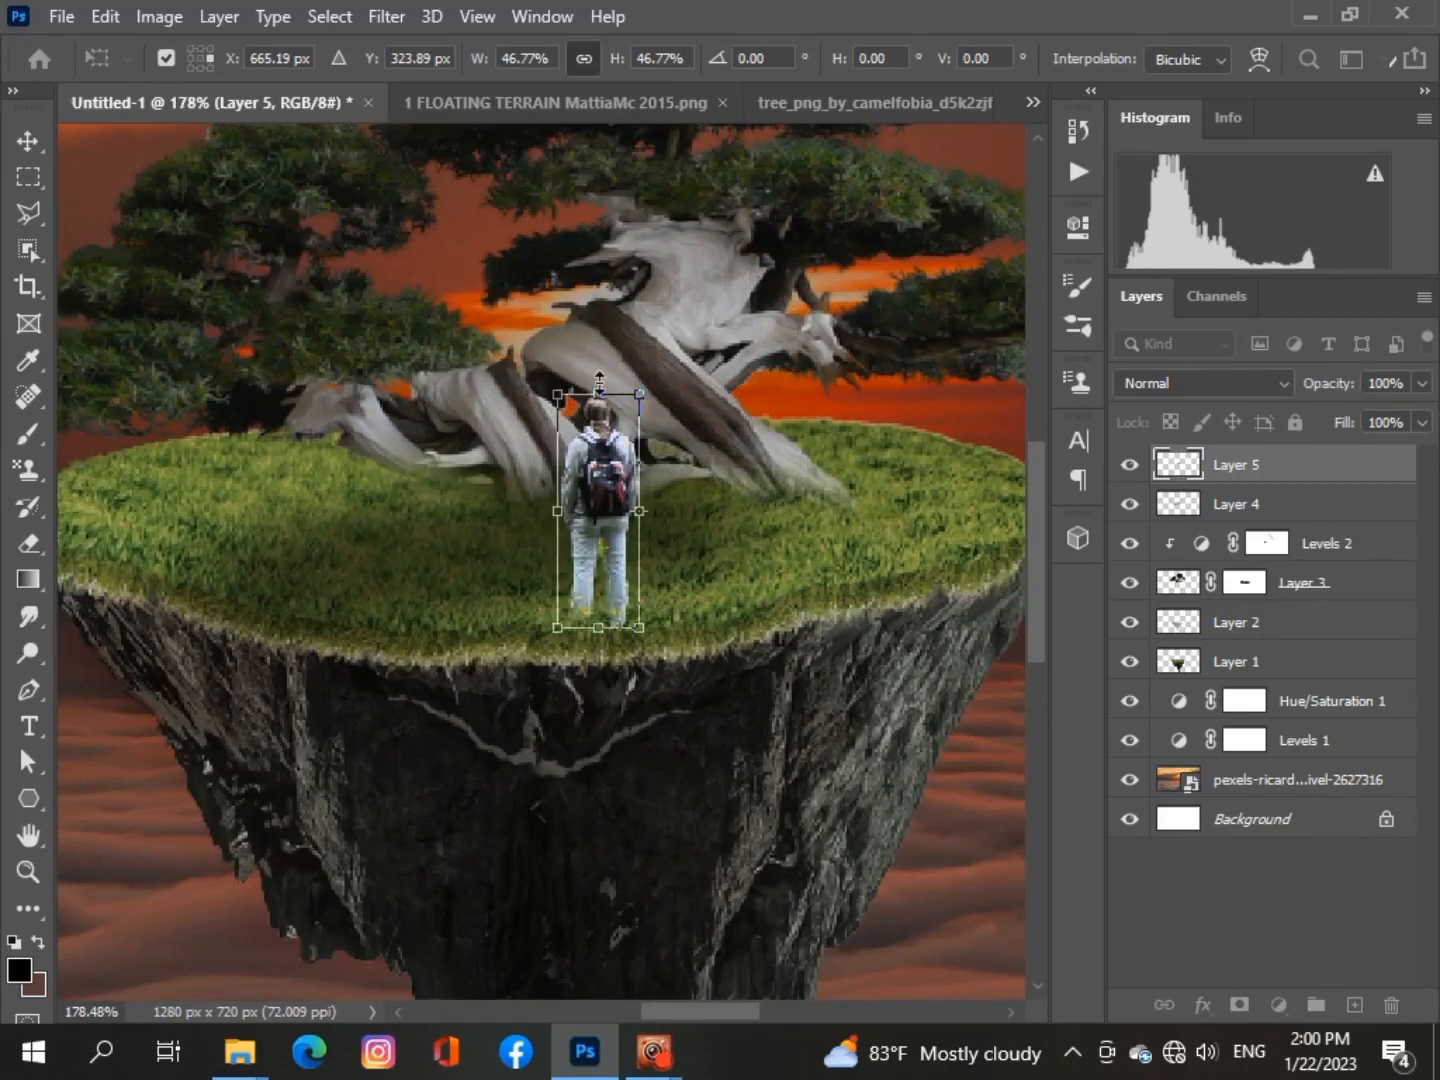
drag(556, 394, 567, 452)
key(Return)
click(1337, 895)
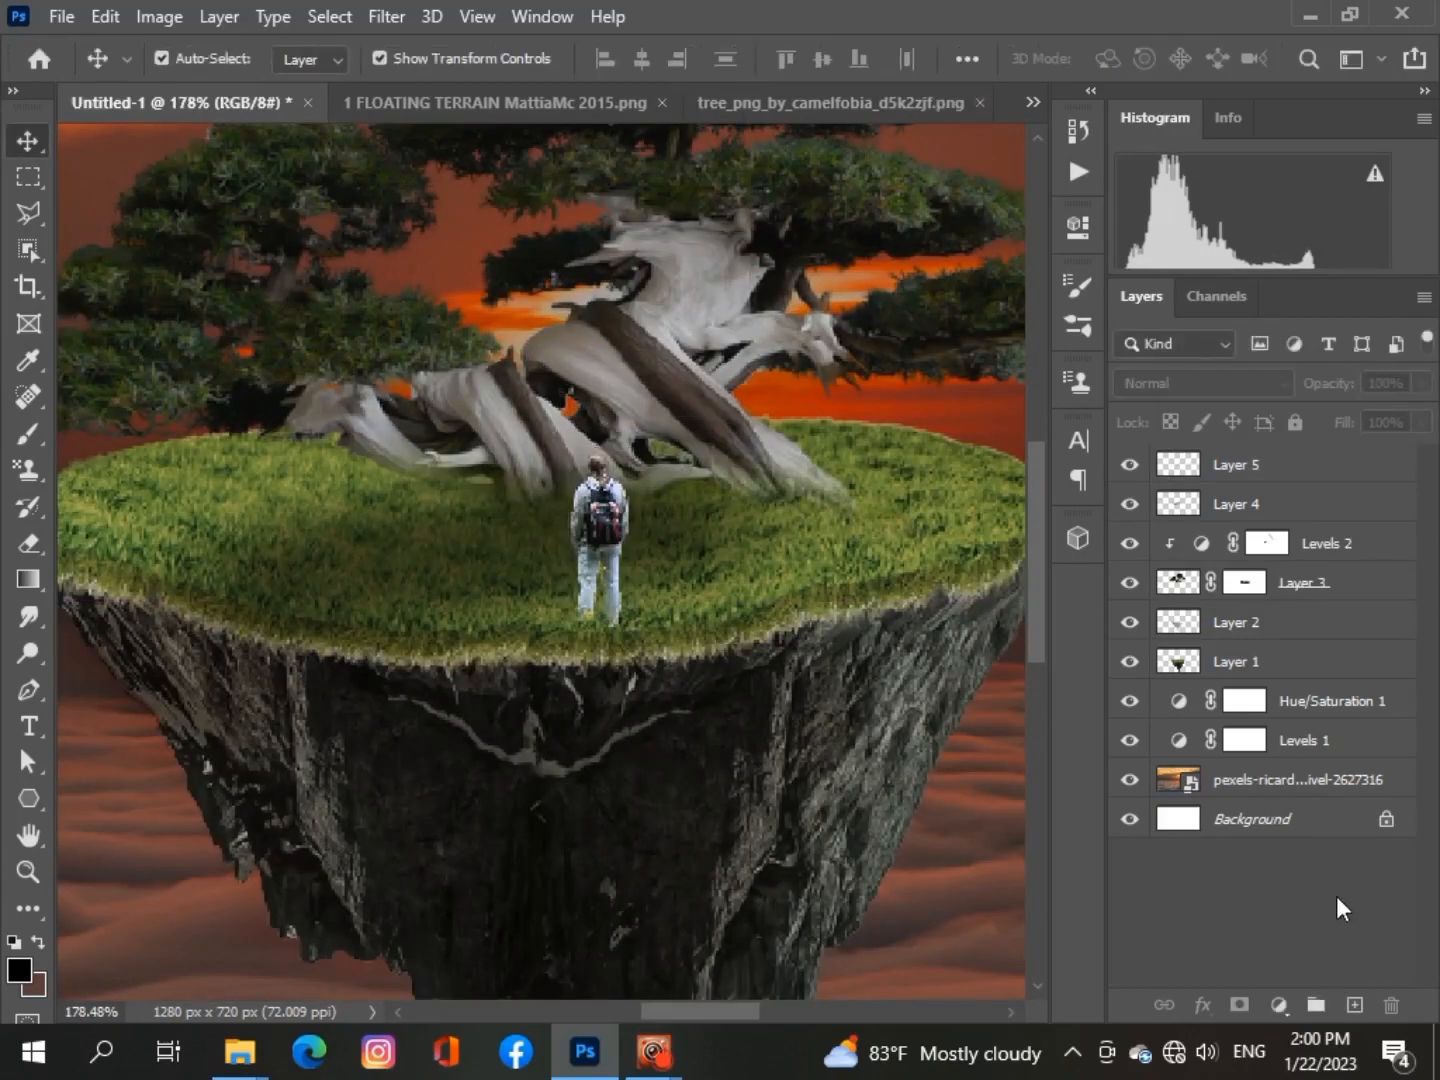
Shift the man slightly to the right on the grass and deselect the layer
scroll(625, 722, down, 4)
scroll(625, 722, down, 2)
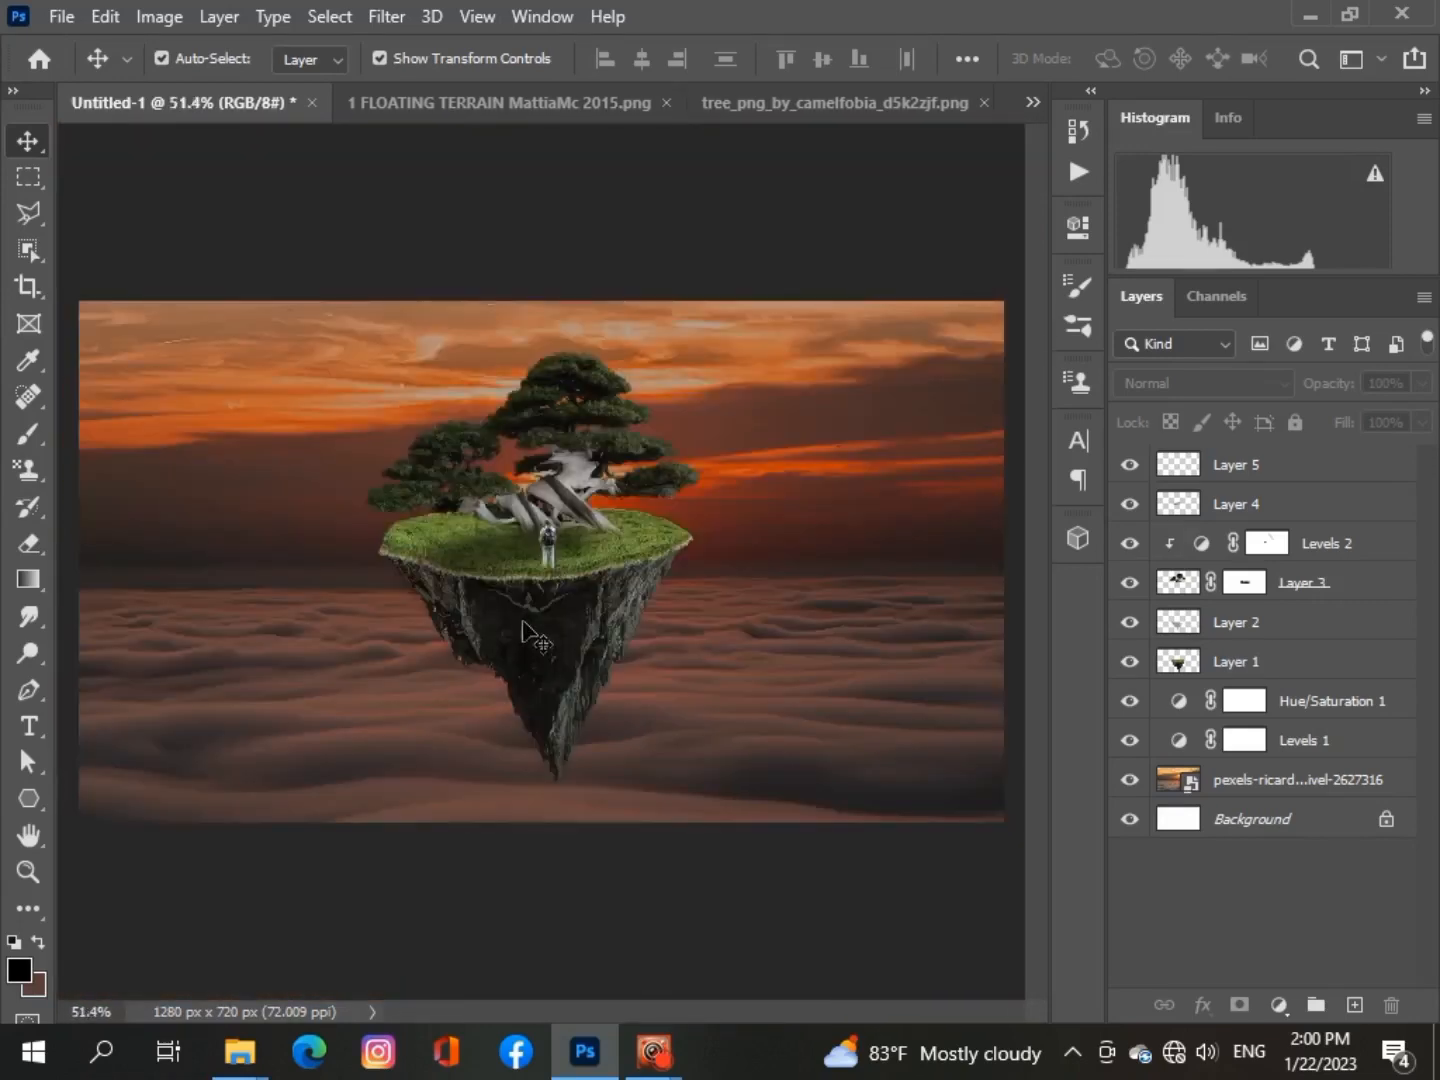
drag(550, 548, 577, 539)
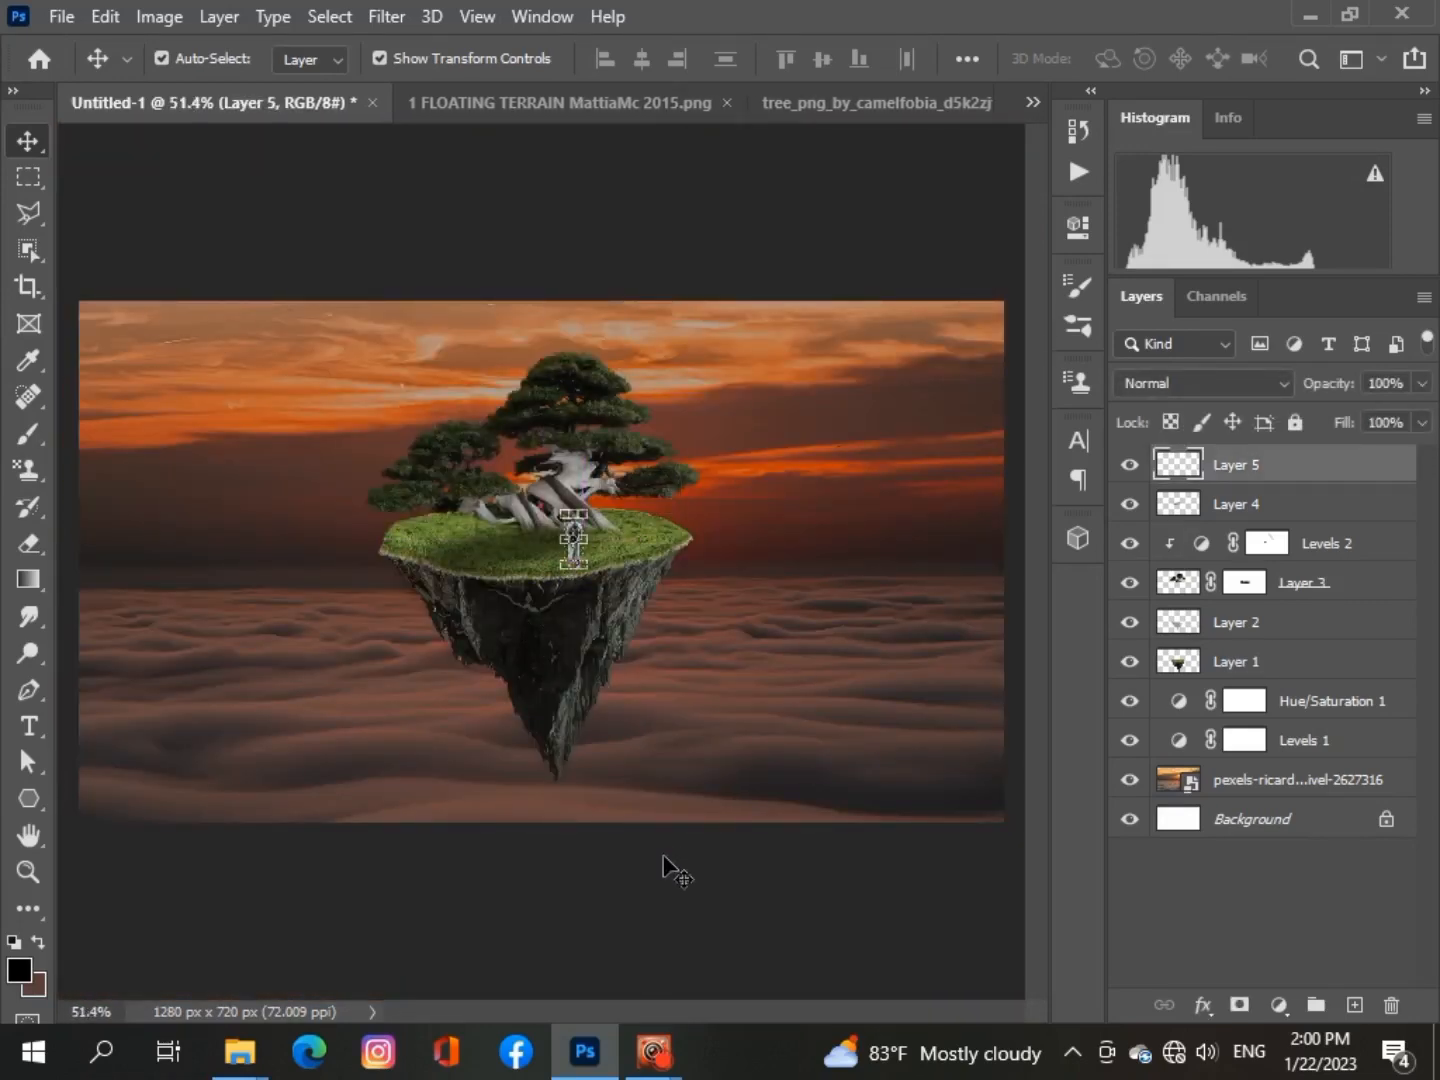
click(665, 861)
scroll(665, 861, up, 2)
scroll(653, 586, up, 2)
scroll(652, 585, up, 4)
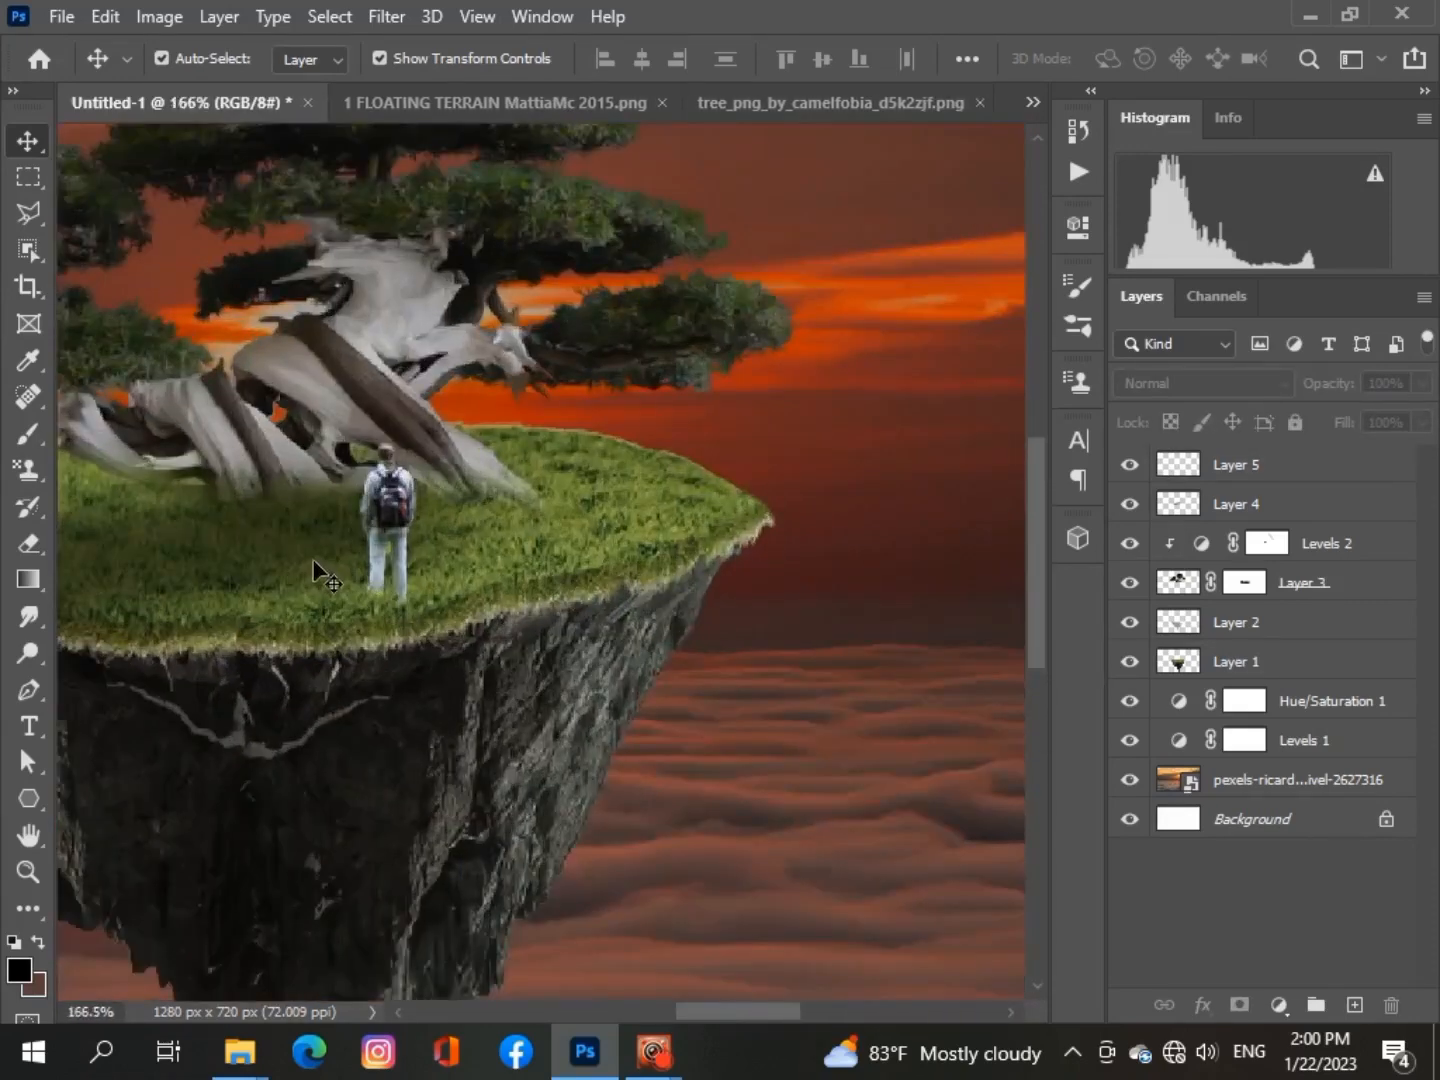
scroll(313, 569, down, 7)
scroll(318, 572, up, 1)
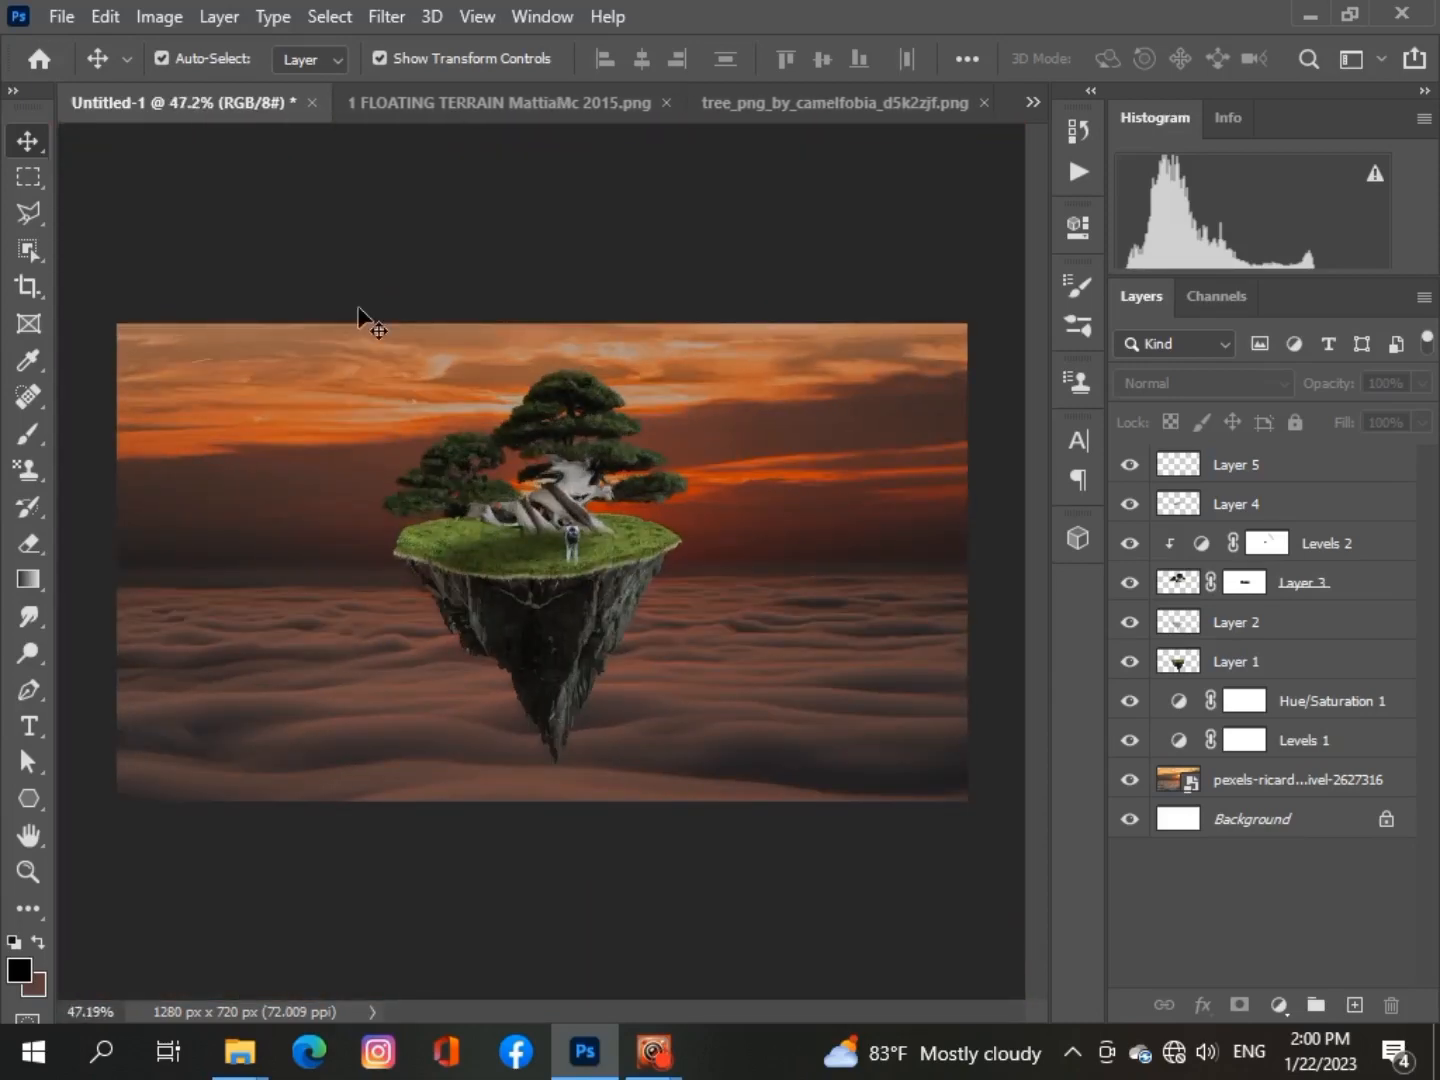
Apply Hue/Saturation to the man on Layer 5, slightly lowering the lightness and raising the saturation
scroll(575, 645, up, 5)
click(607, 390)
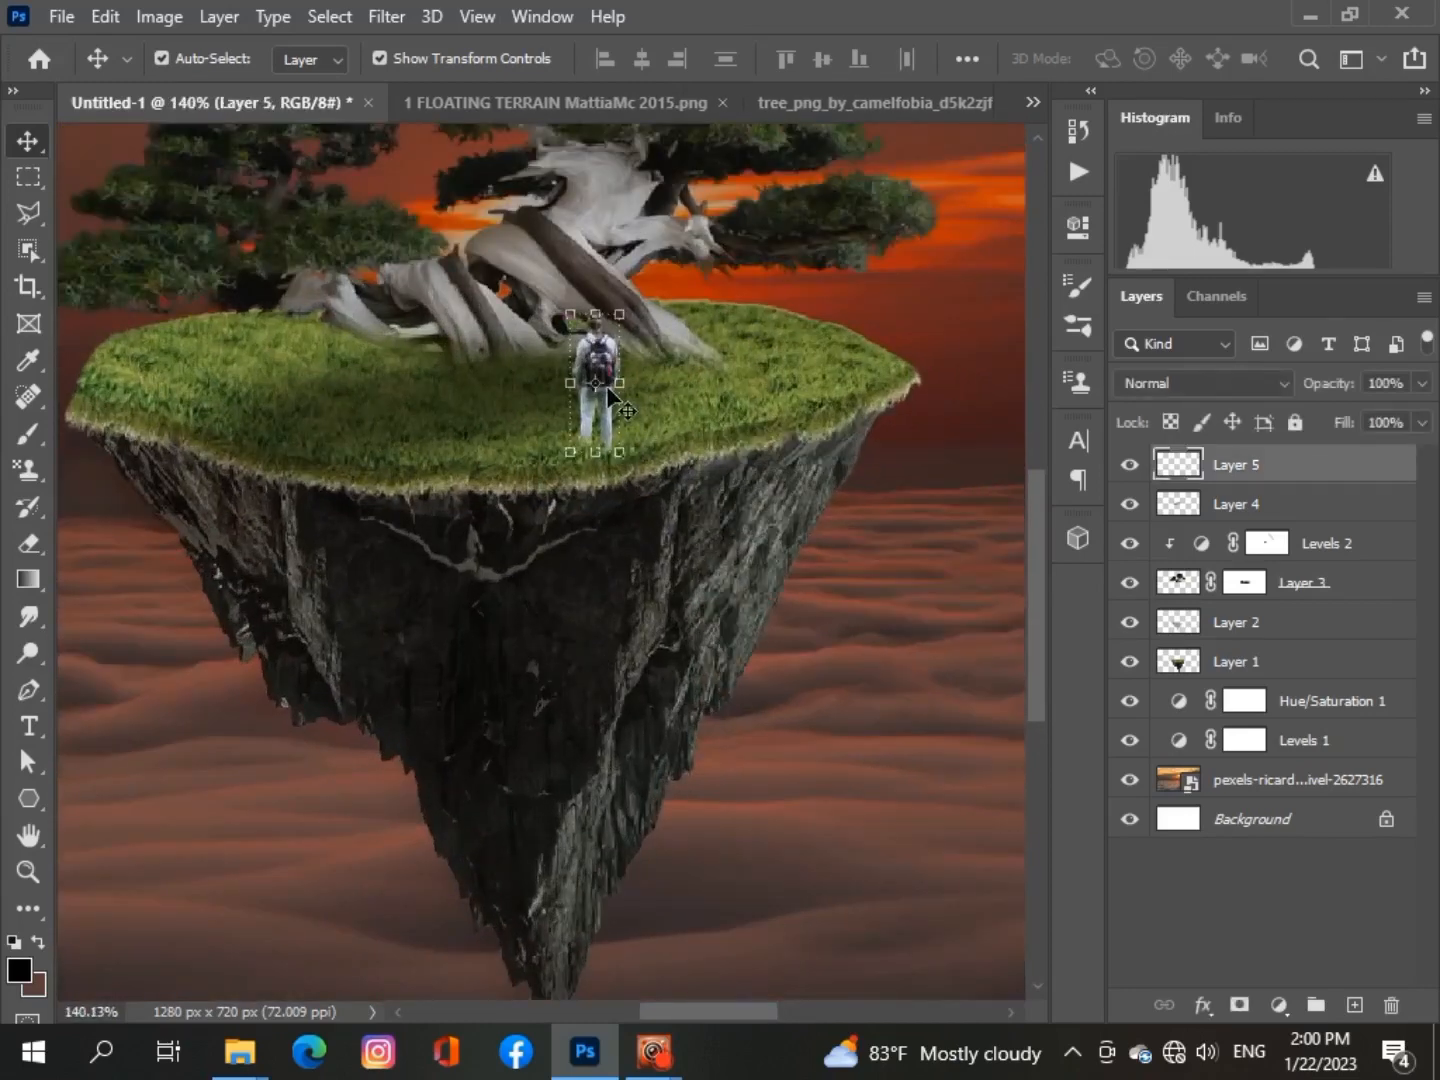
key(ctrl+u)
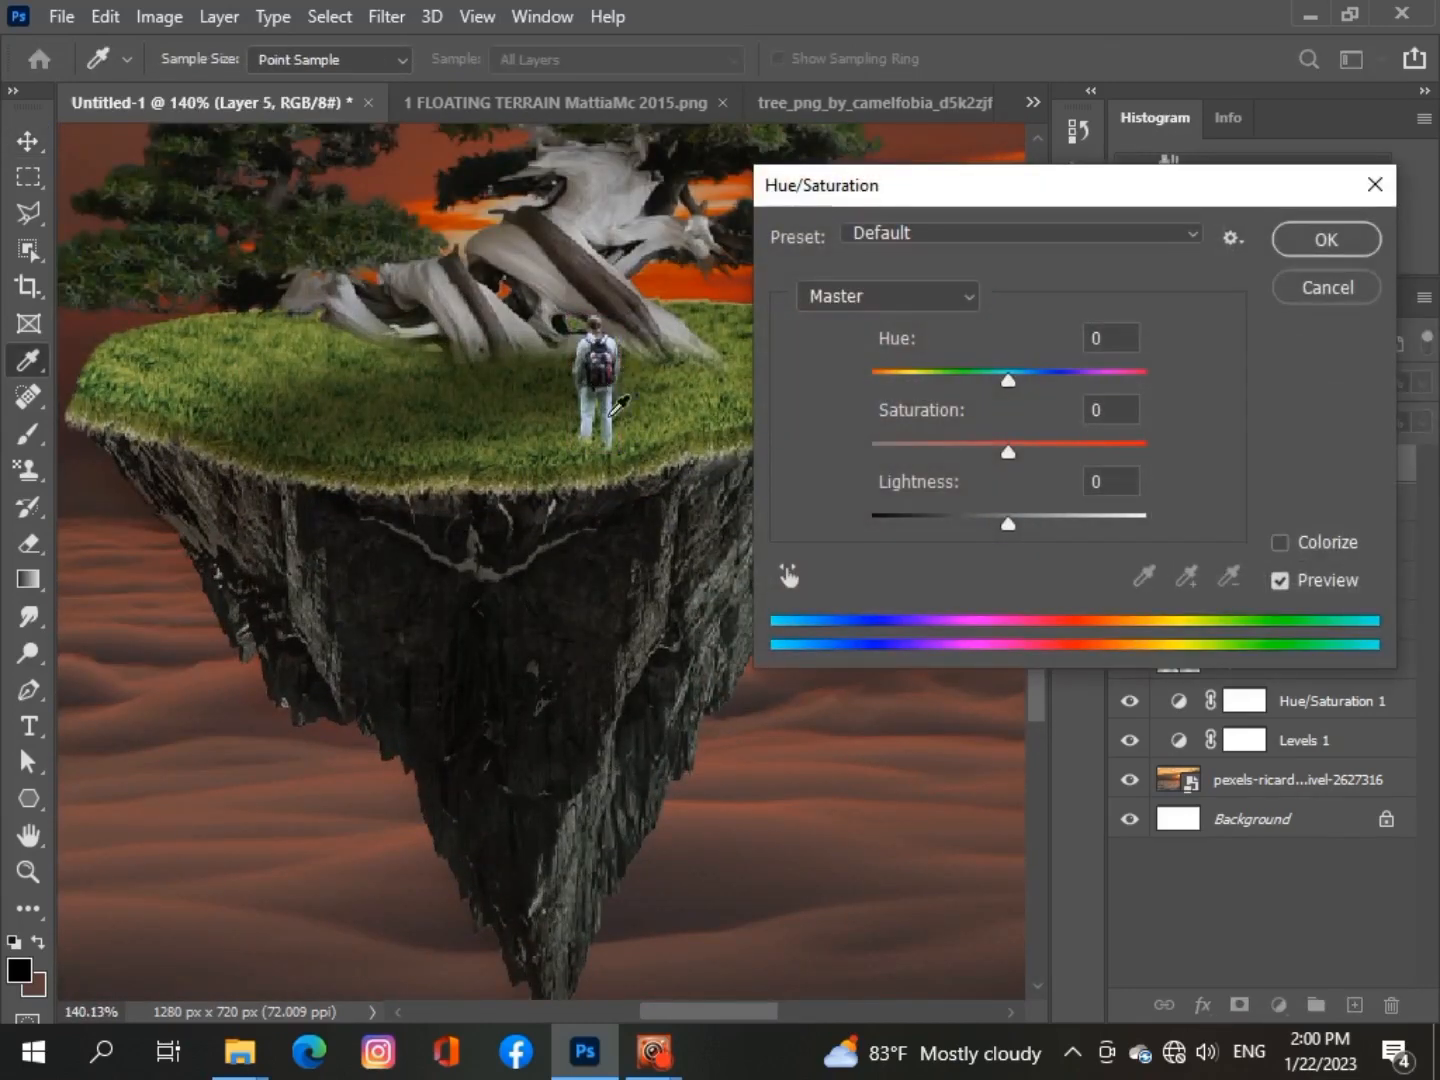
drag(1008, 523, 990, 526)
click(1035, 454)
key(Return)
scroll(444, 665, down, 5)
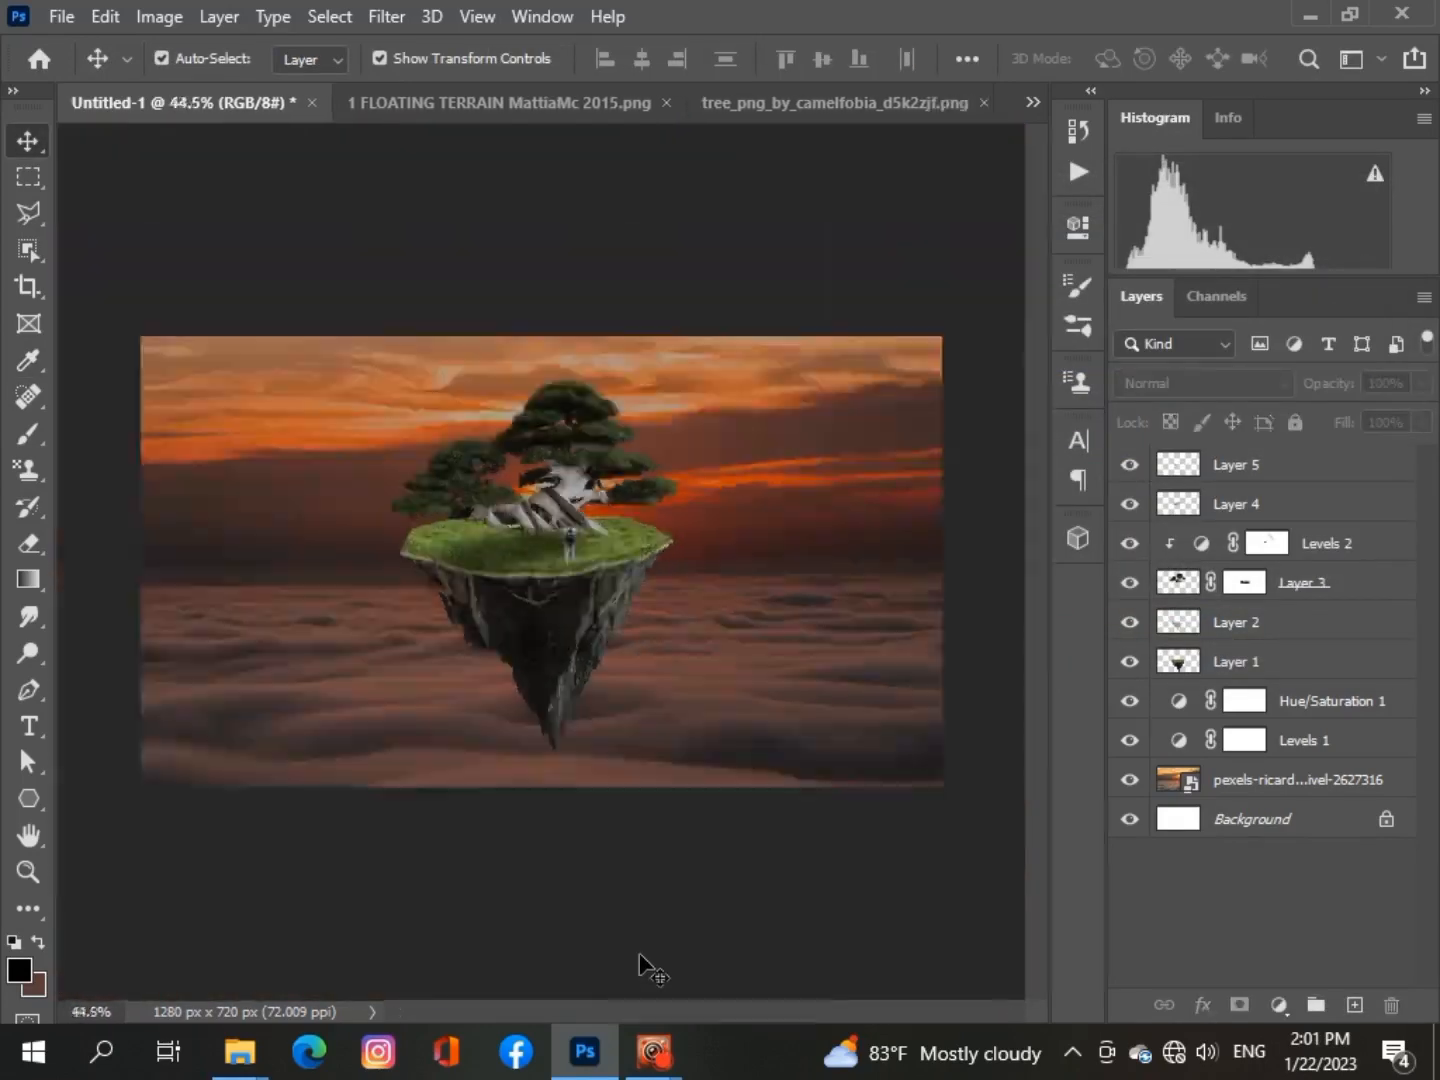
Move the man to the right beside the trunk's end, scale him to about 96%, and deselect the layer
scroll(640, 968, up, 1)
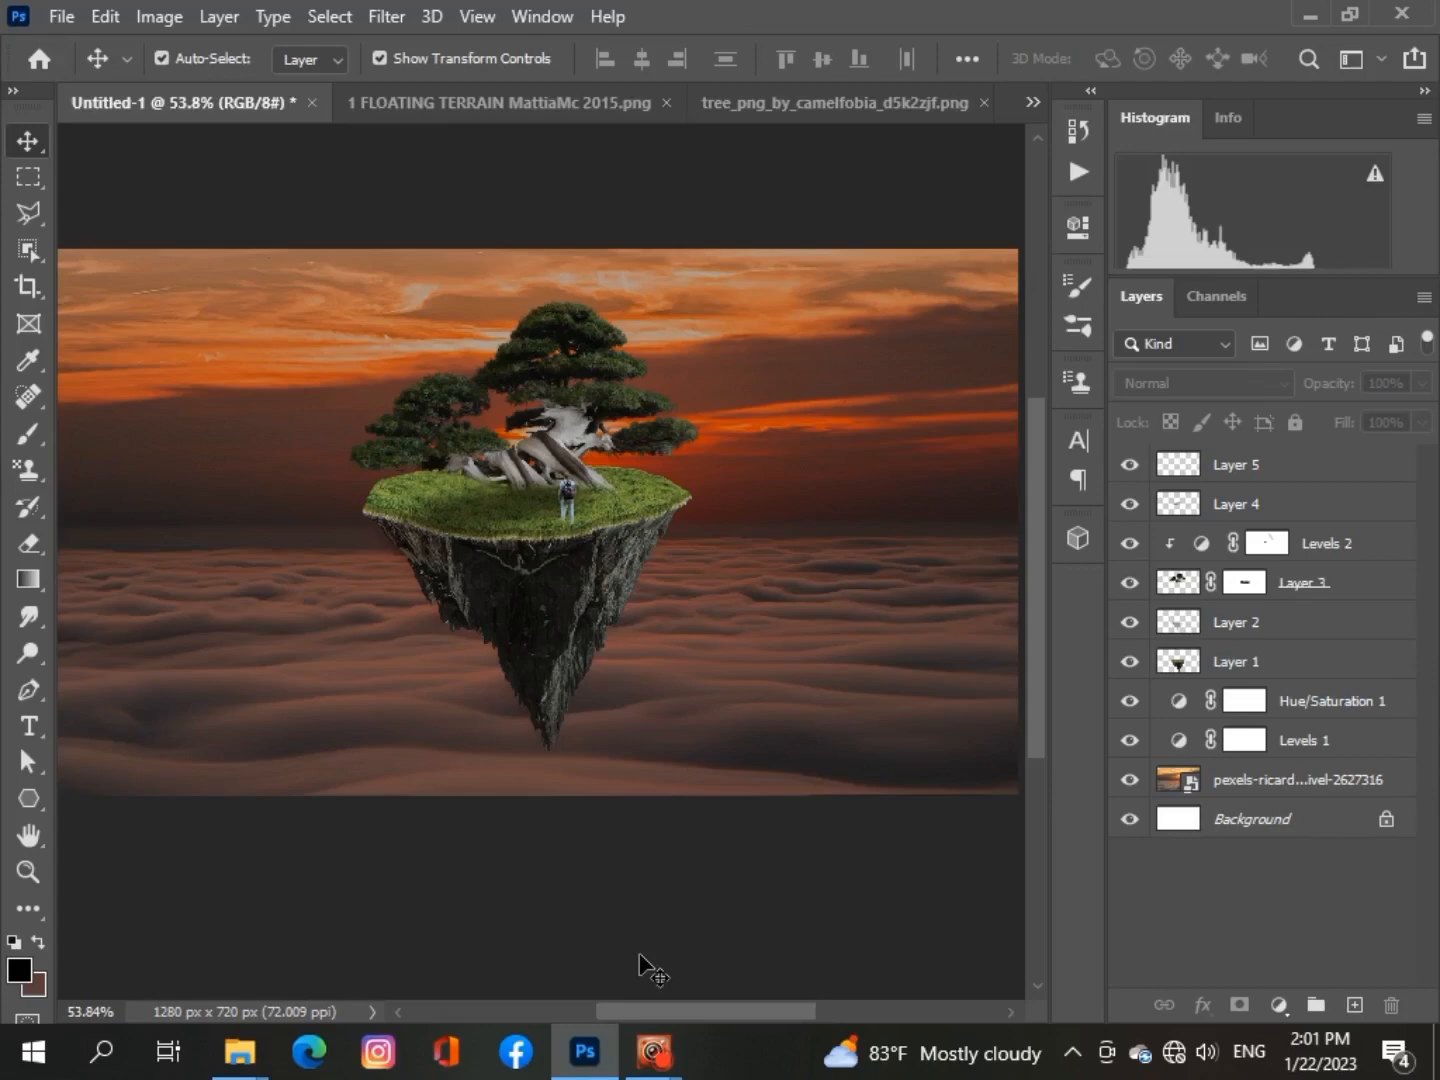
scroll(589, 681, up, 3)
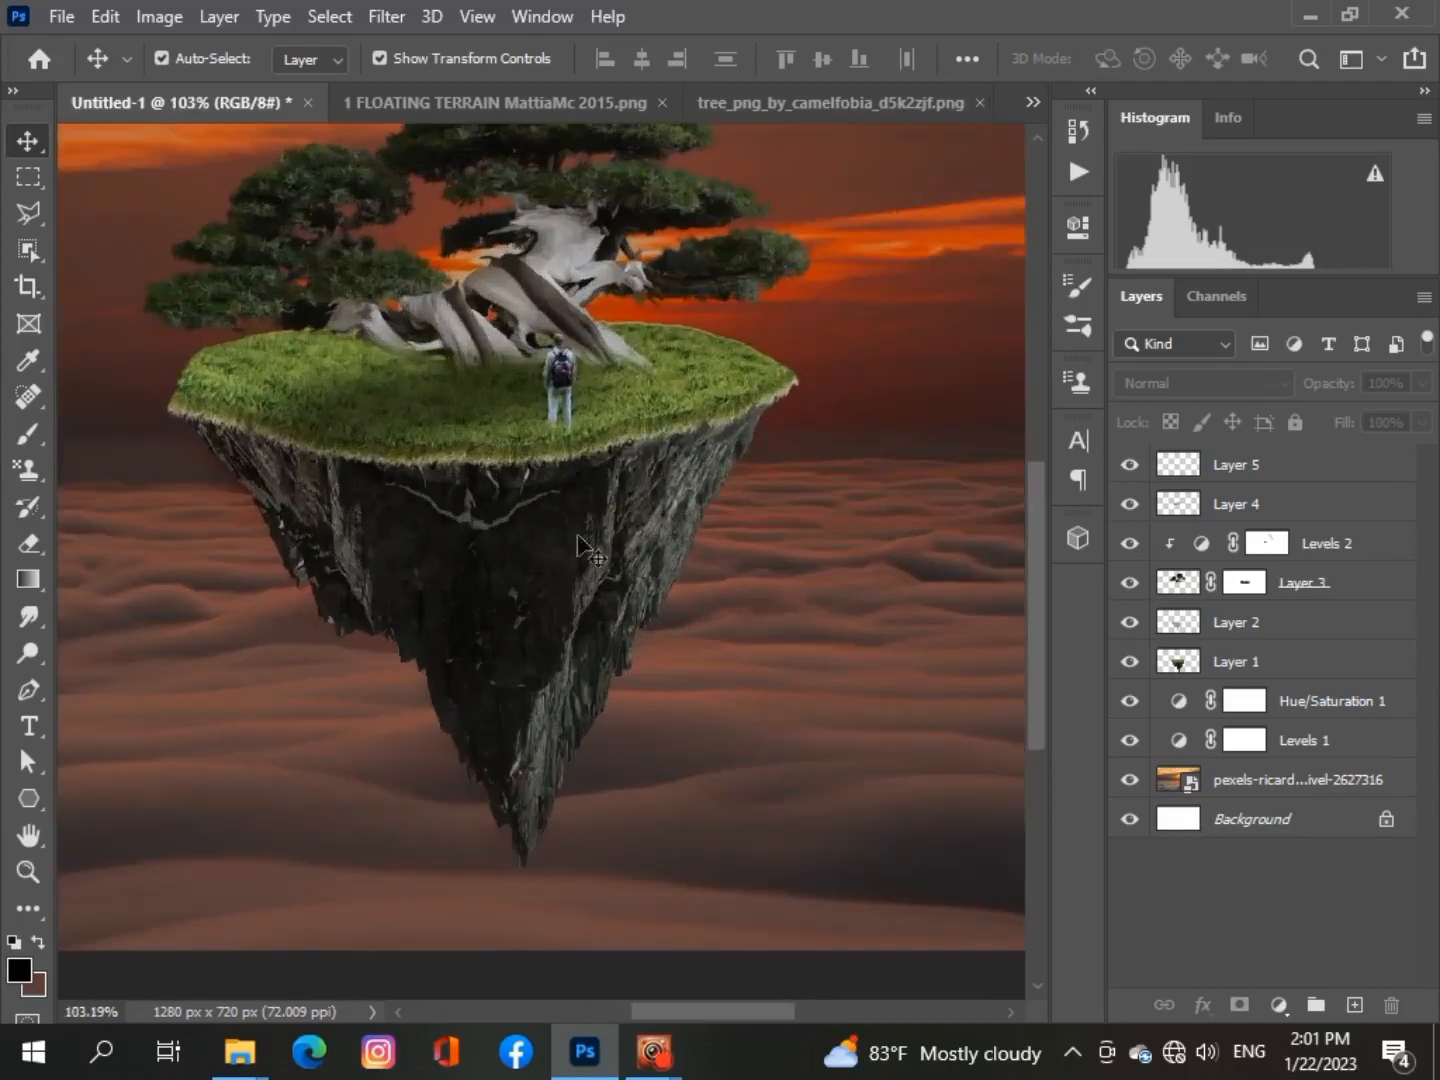
click(562, 391)
drag(563, 391, 636, 321)
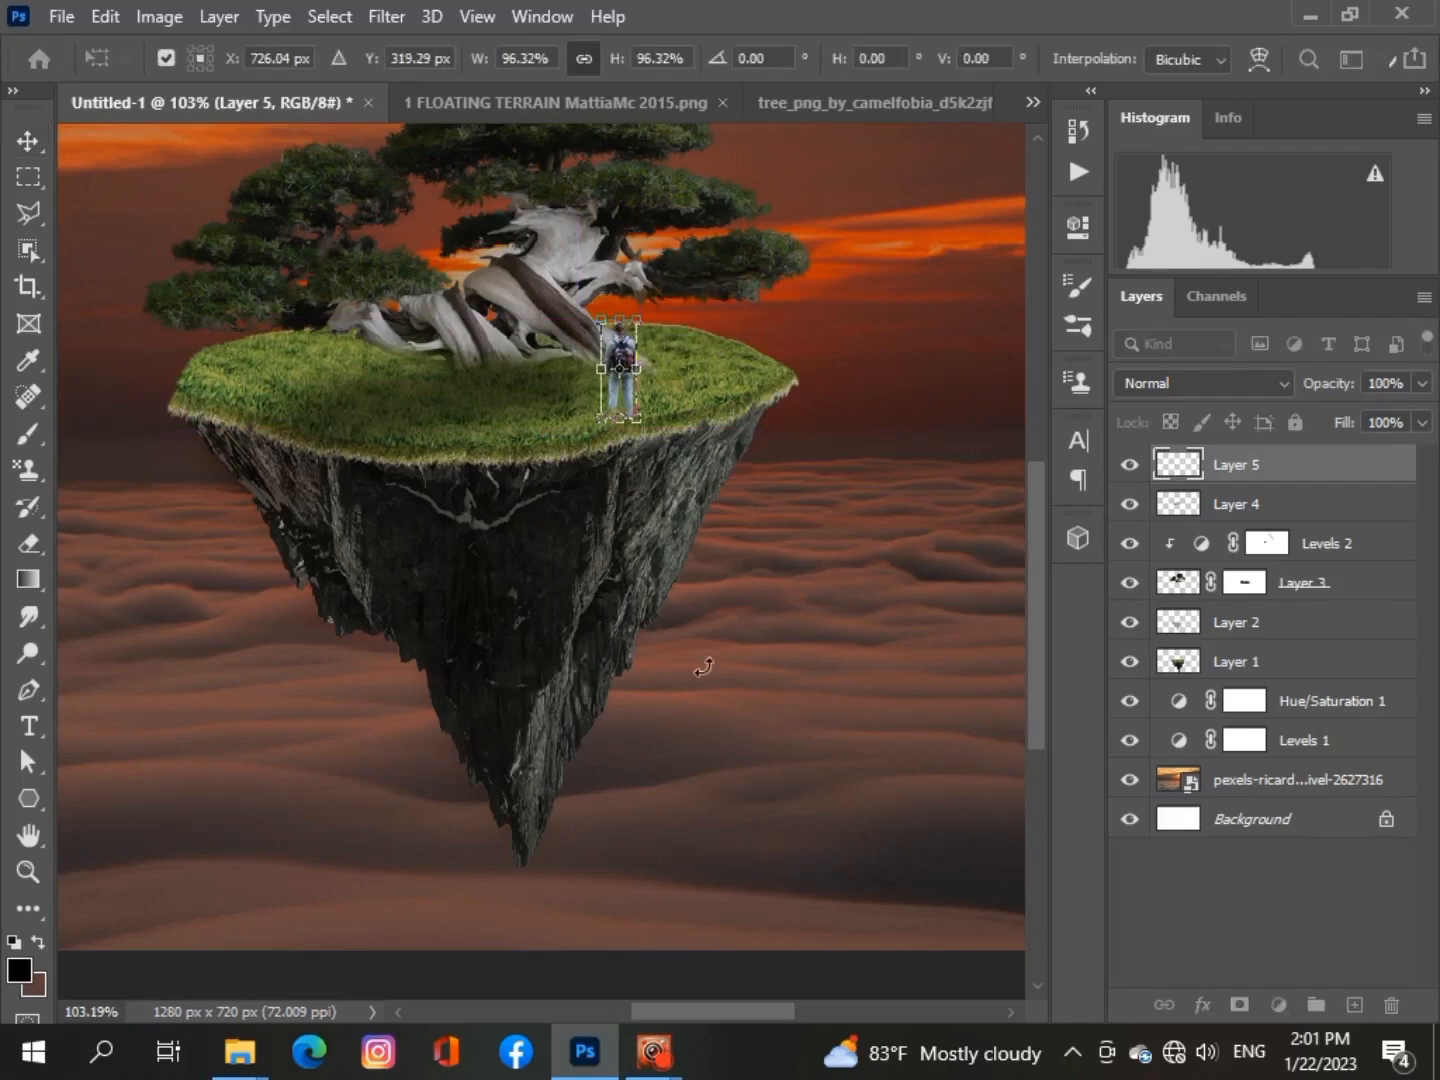
key(Return)
scroll(896, 919, down, 3)
scroll(884, 919, up, 5)
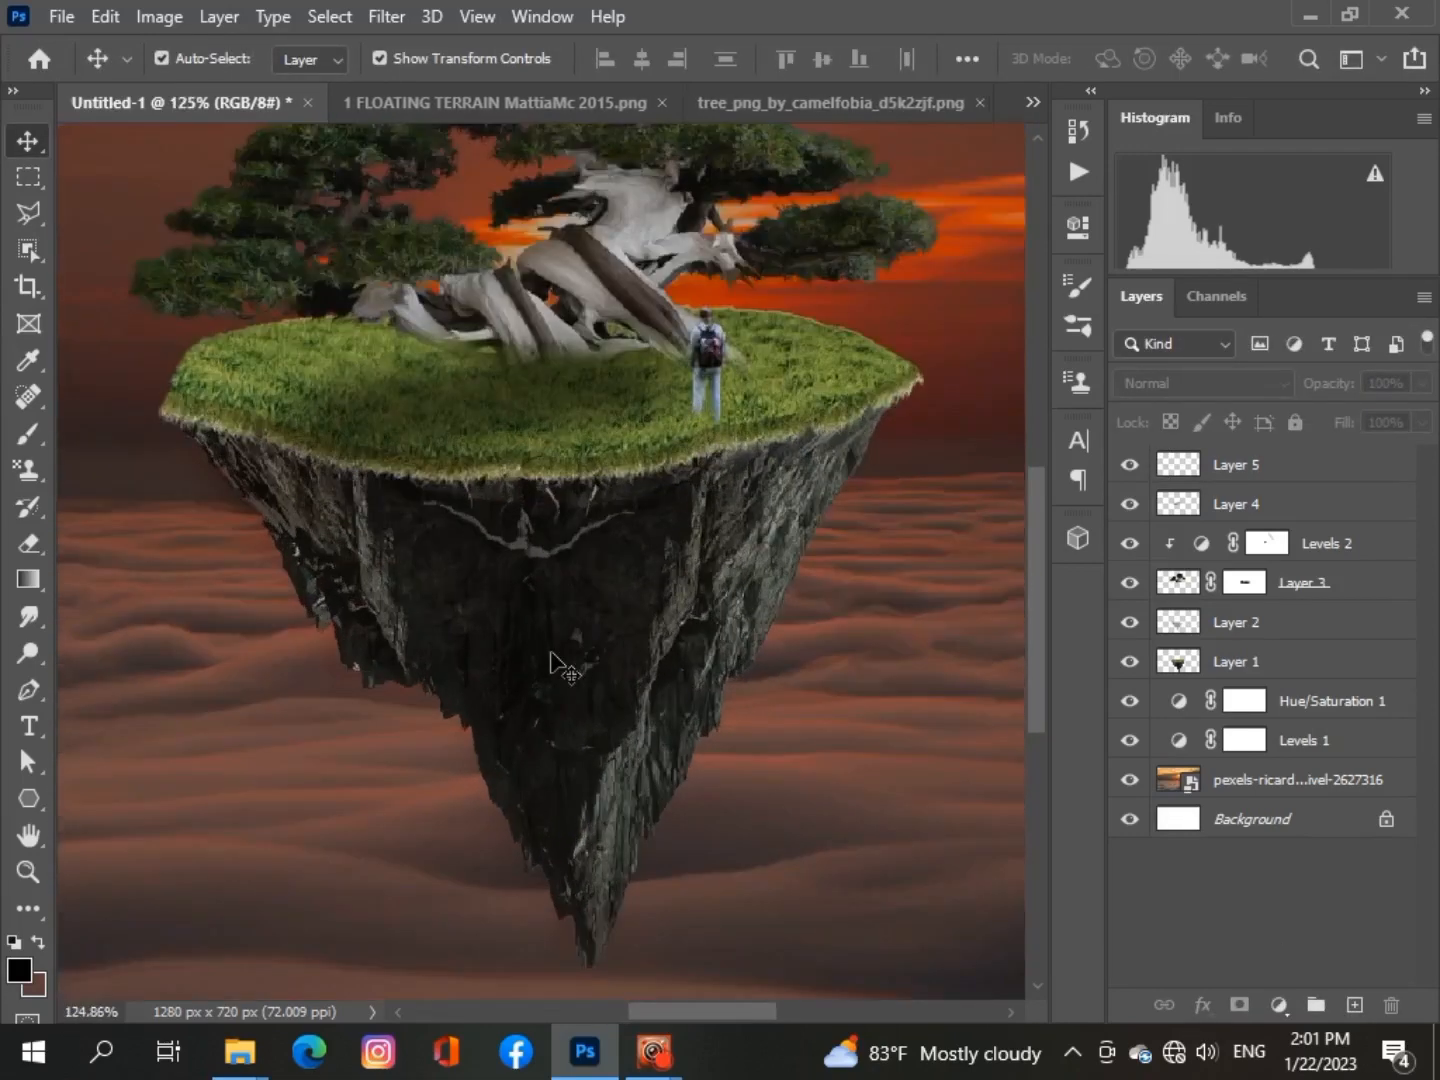
Add a mask to Layer 5 and blend the man's feet into the grass with a soft 10 px black brush
scroll(894, 599, up, 2)
click(1301, 470)
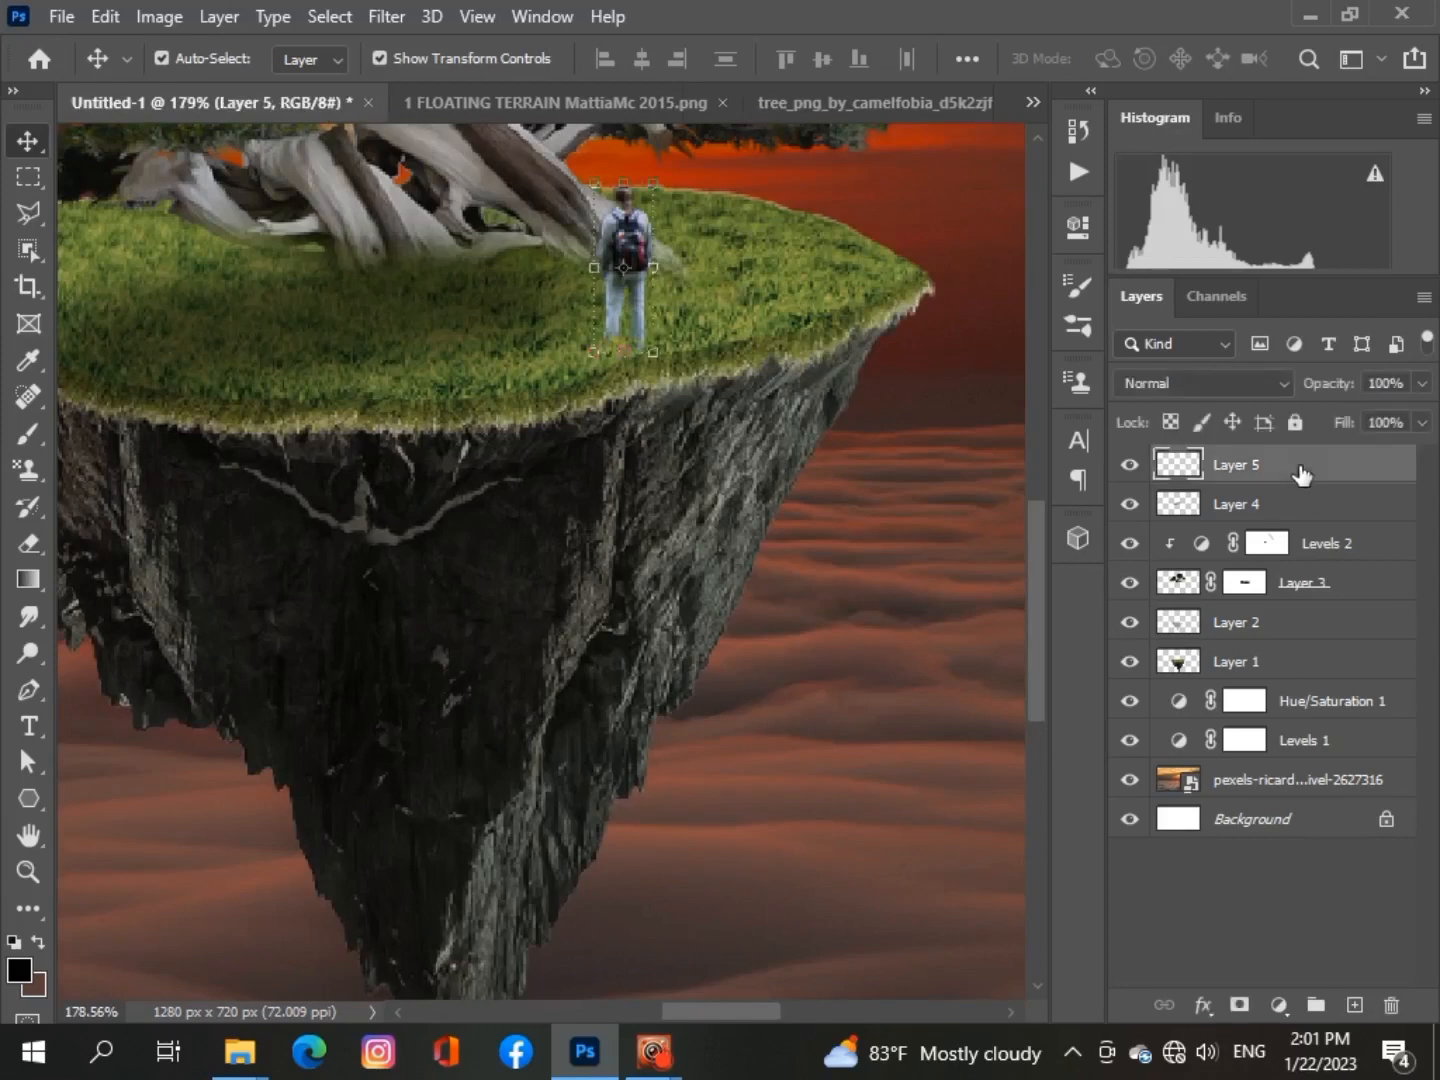
click(1239, 1006)
click(28, 435)
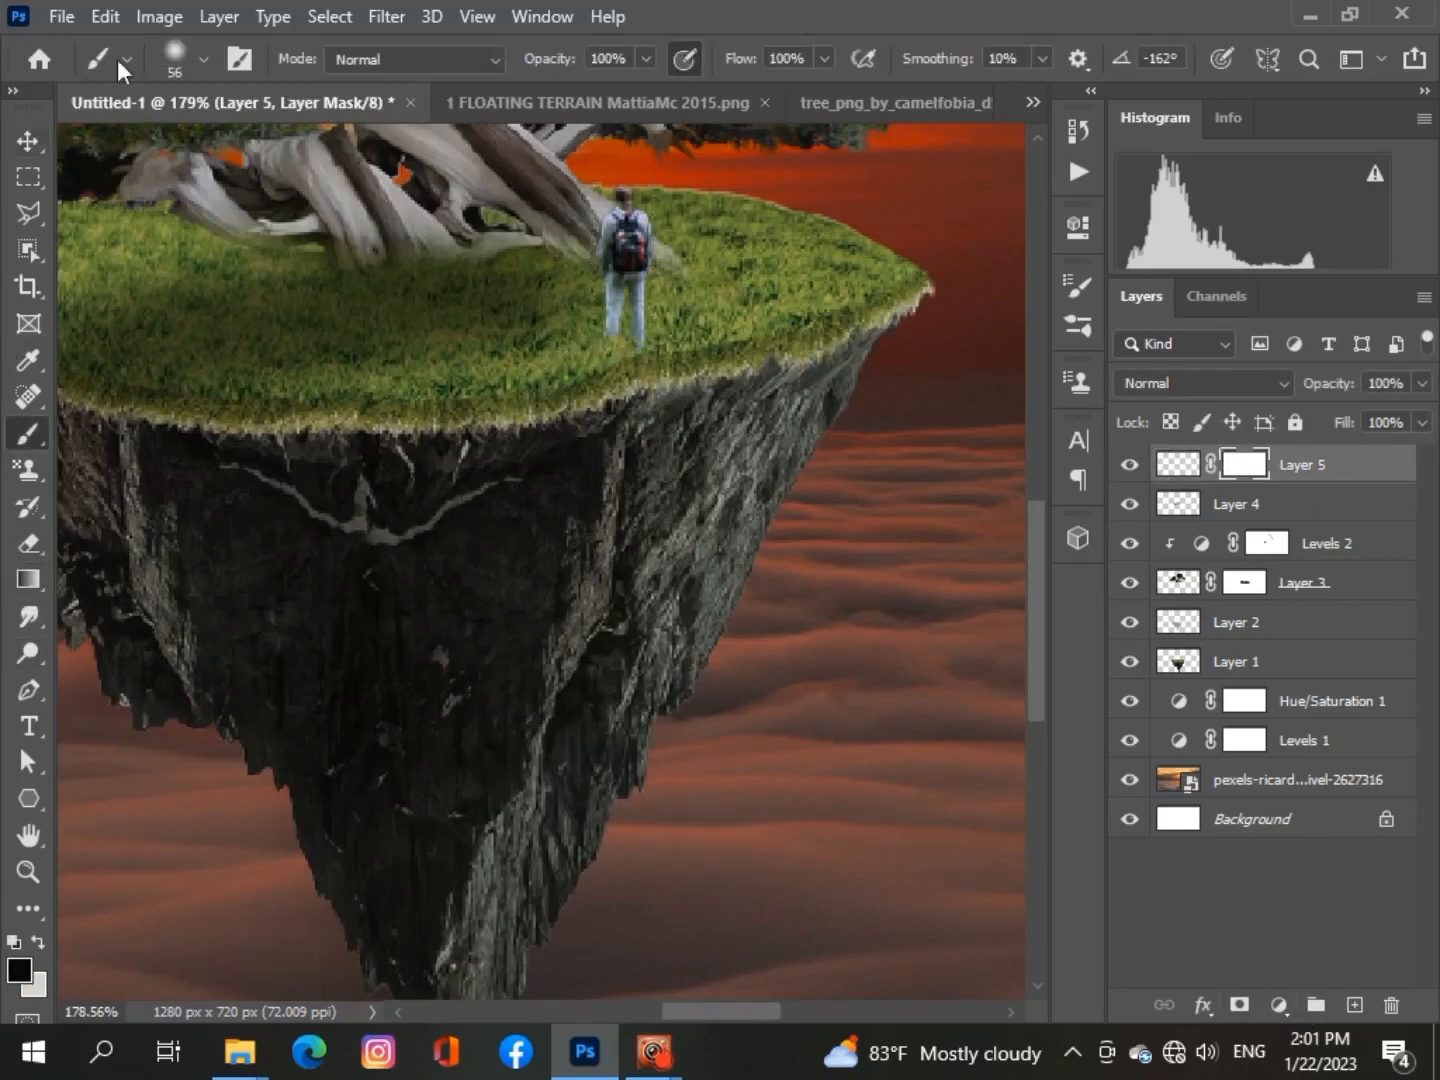
click(203, 59)
drag(194, 148, 166, 140)
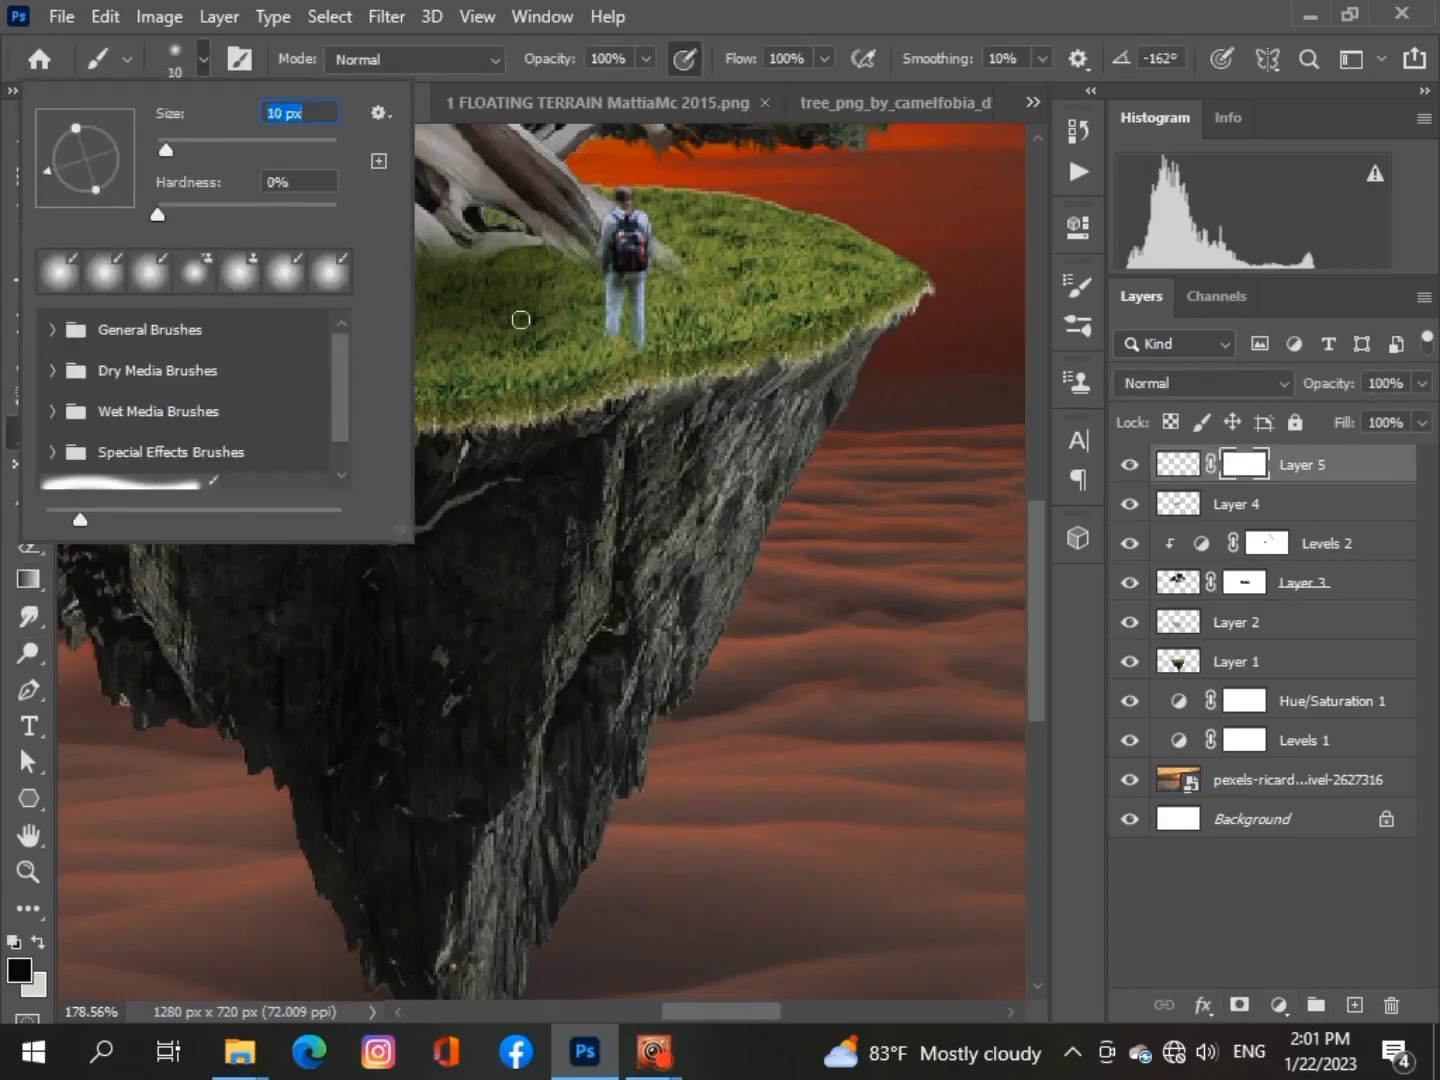
click(601, 350)
click(18, 967)
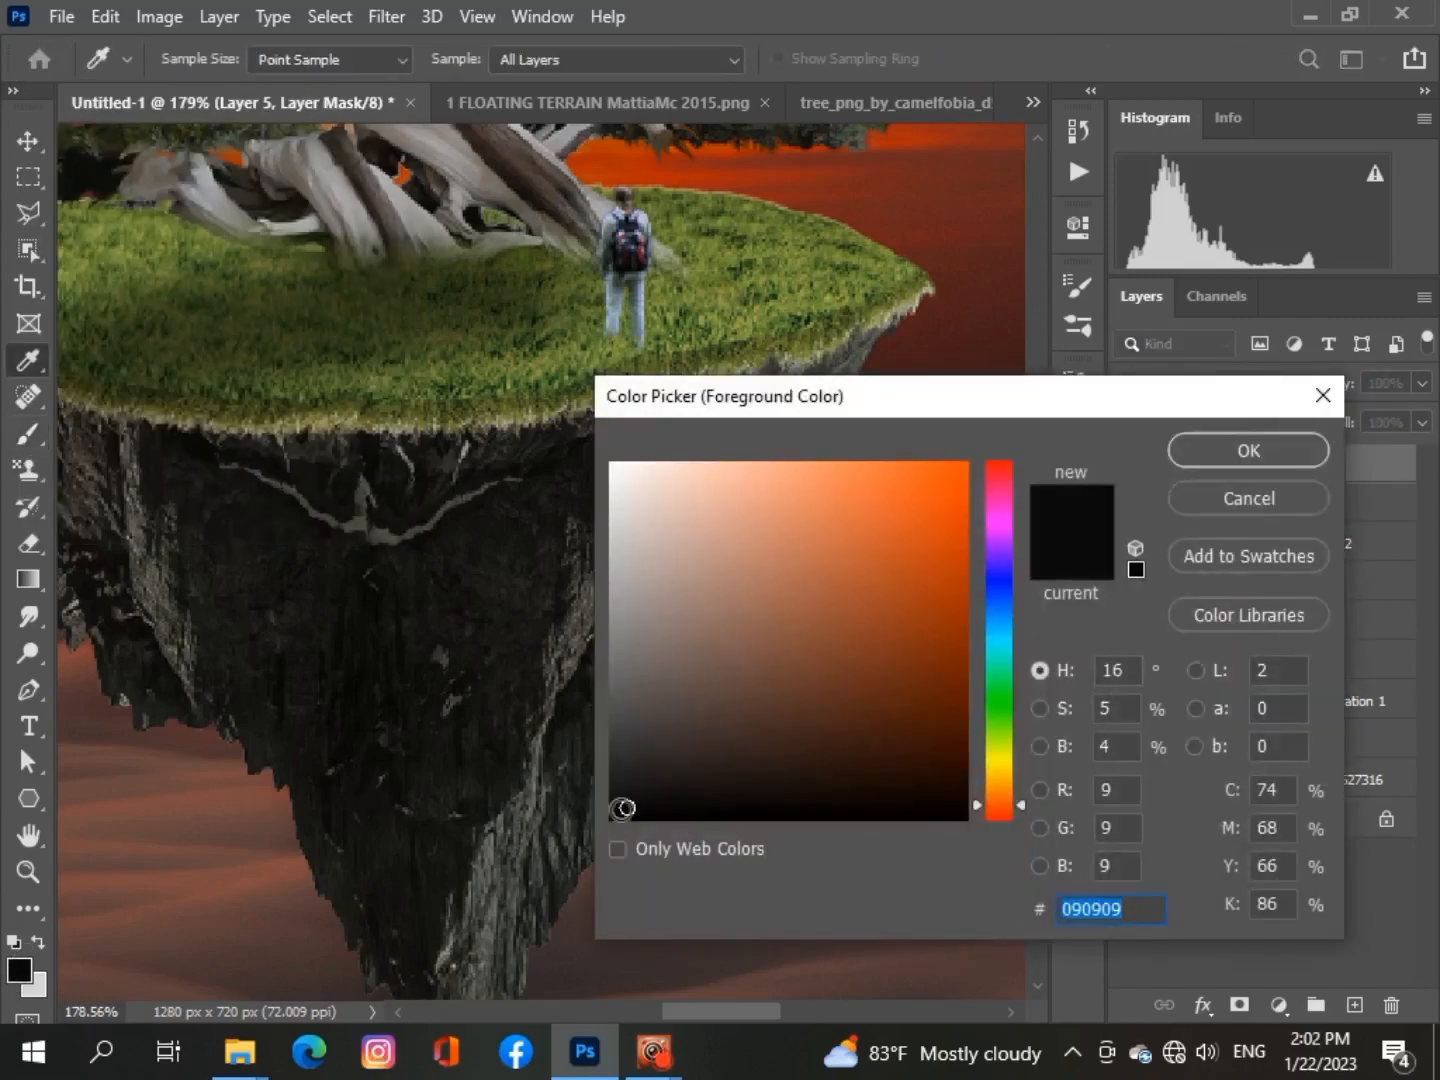
click(1240, 459)
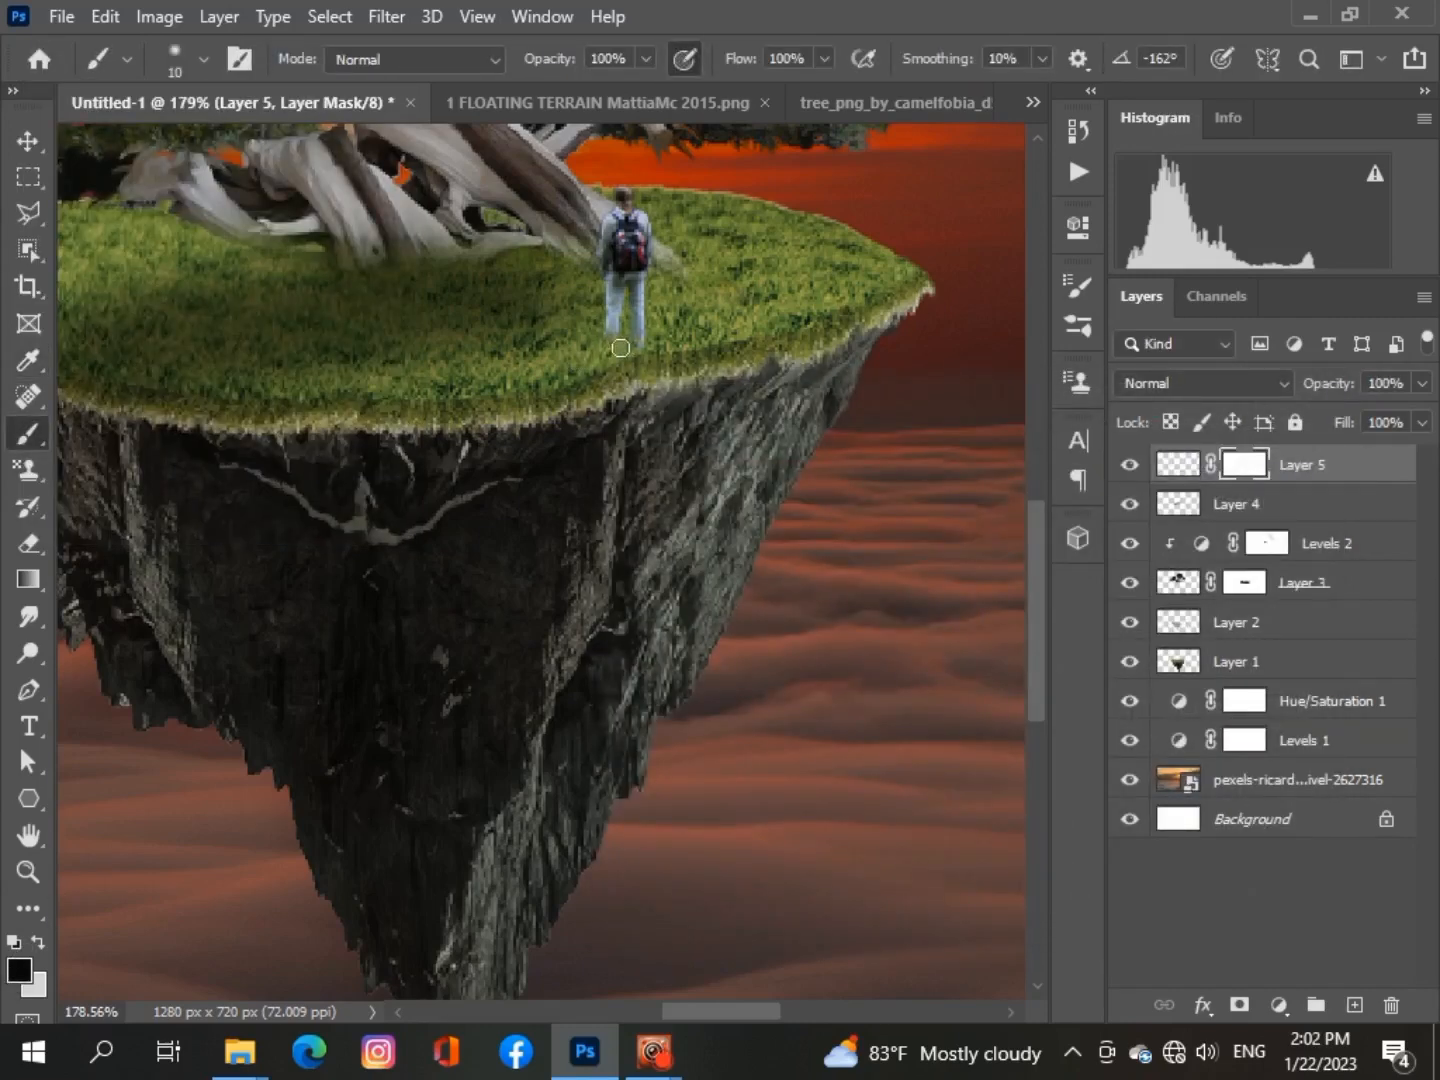
Create a new layer and paint a short black shadow slanting down-left from the man's feet, redoing the first stroke
click(1355, 1004)
drag(626, 340, 587, 378)
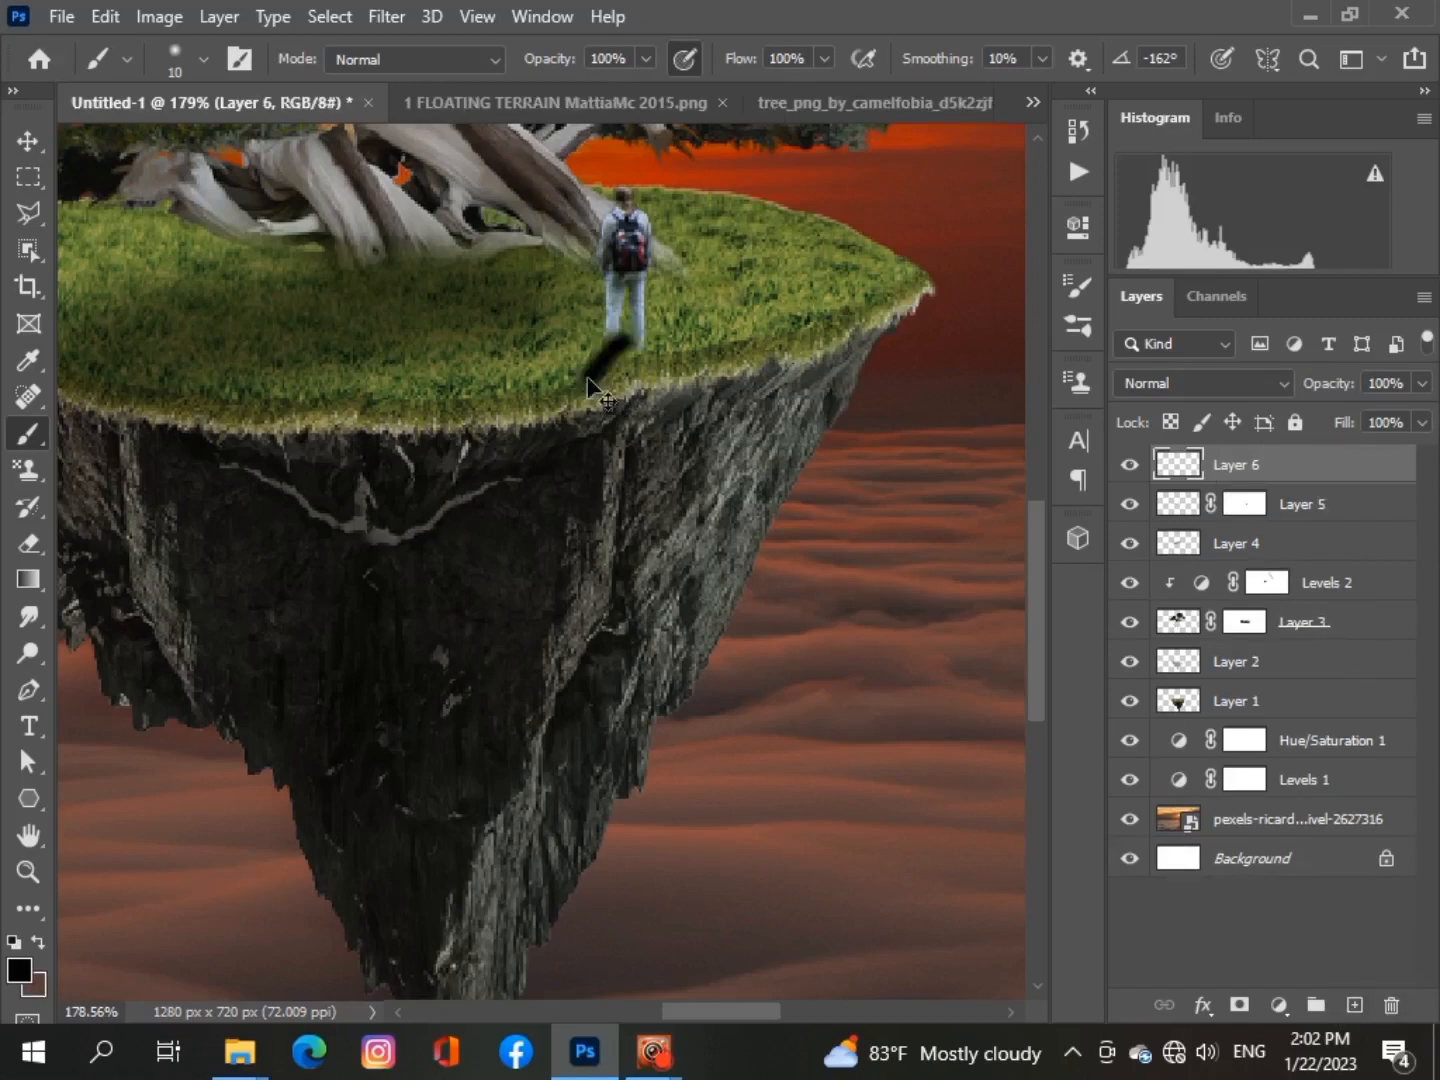
key(ctrl+z)
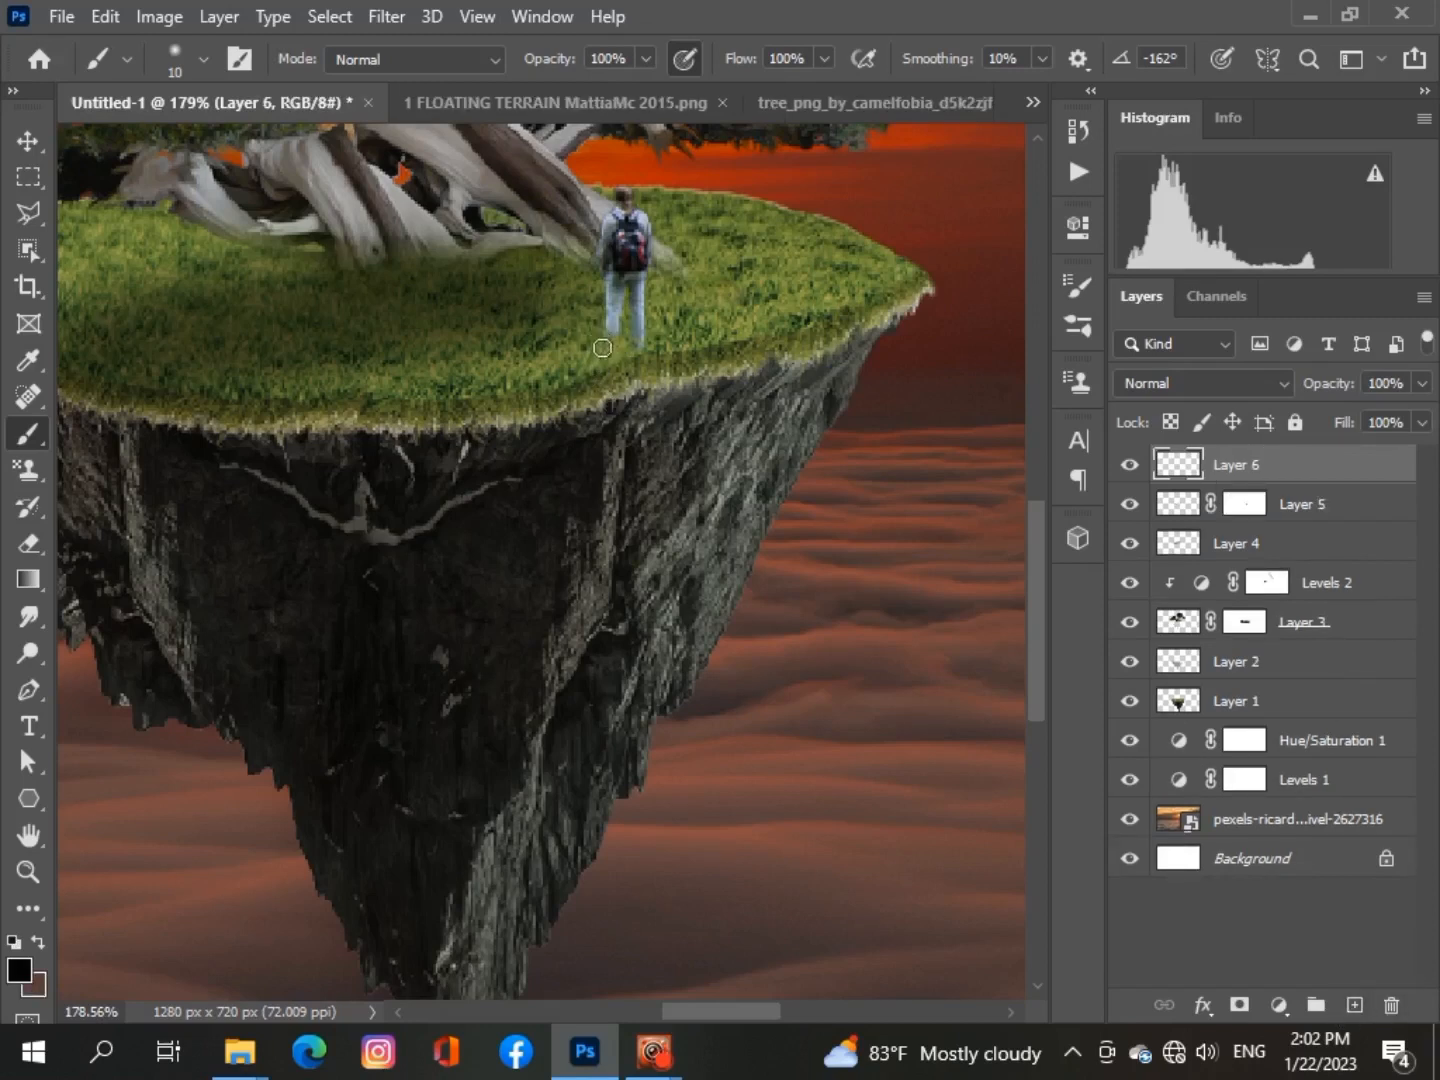
drag(605, 345, 560, 374)
Lower the opacity of the man's shadow on Layer 6 to 39%
click(1420, 386)
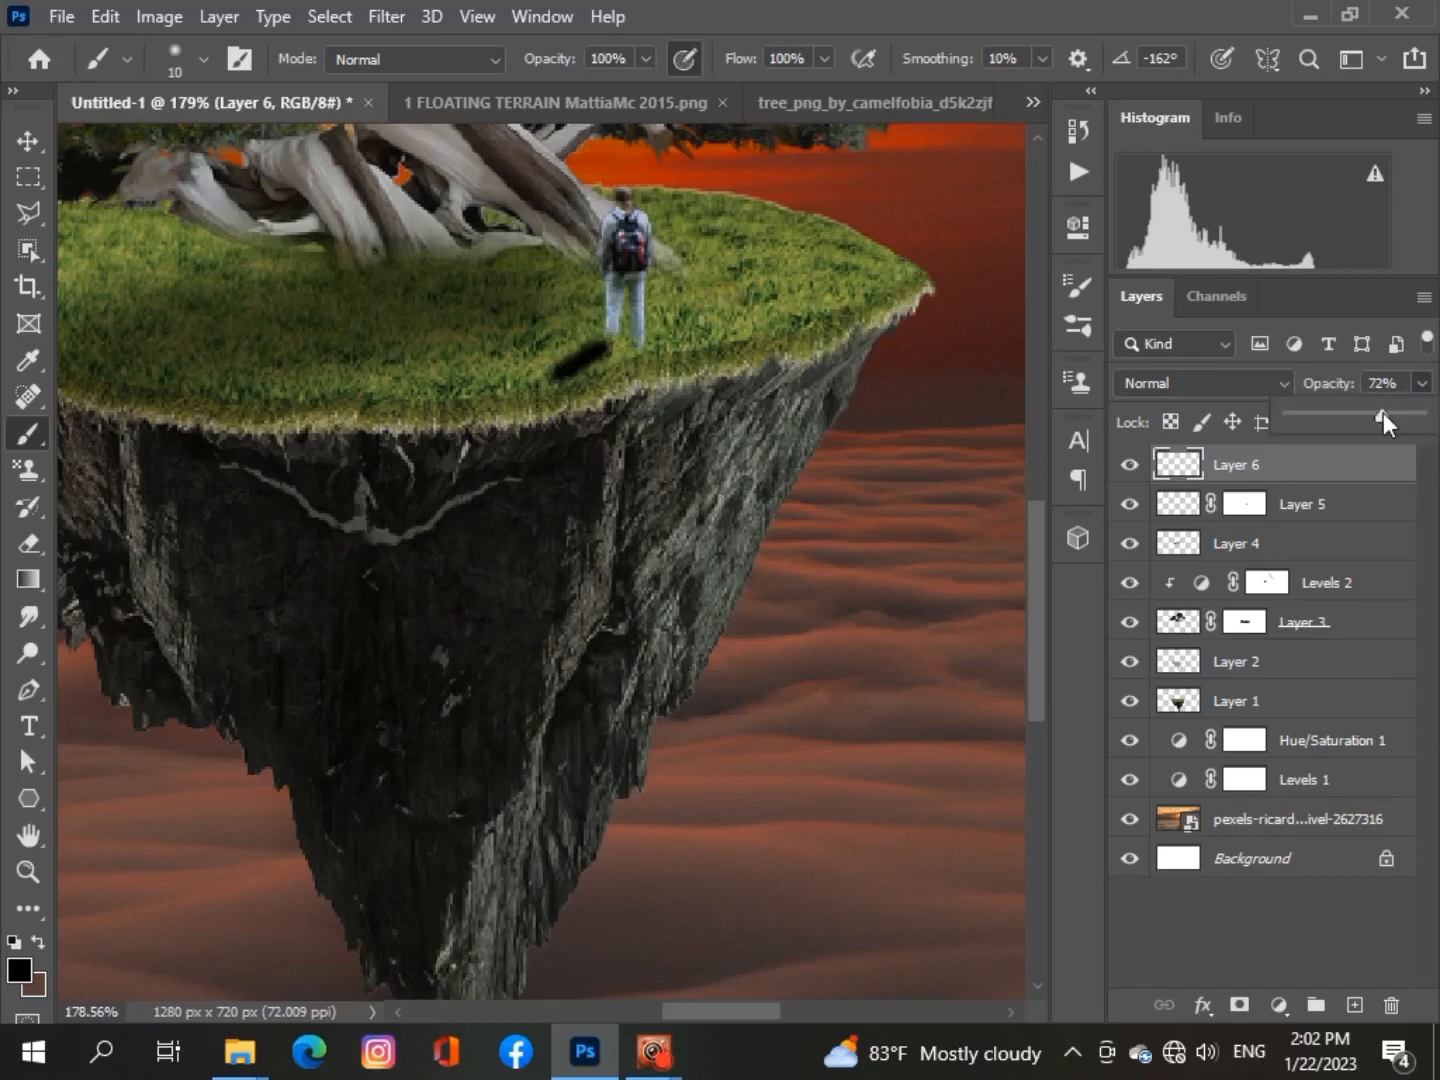
drag(1383, 412, 1366, 415)
scroll(570, 540, down, 3)
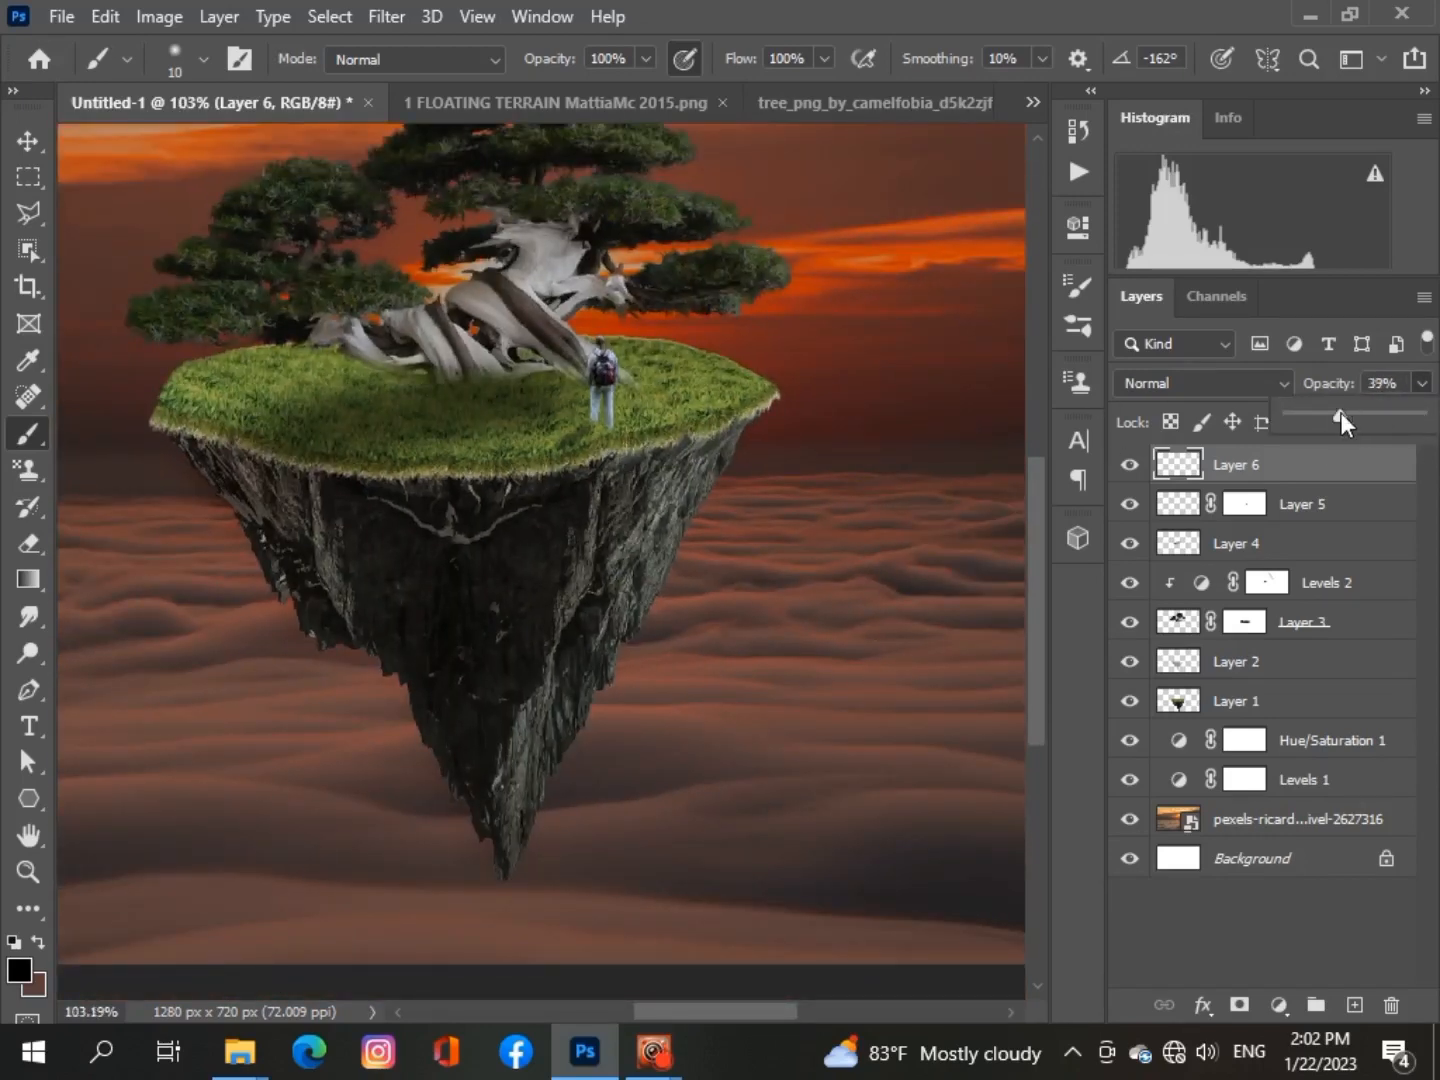
Transform the man's shadow to adjust its shape and placement on the grass, and deselect the layer
click(27, 140)
key(ctrl+t)
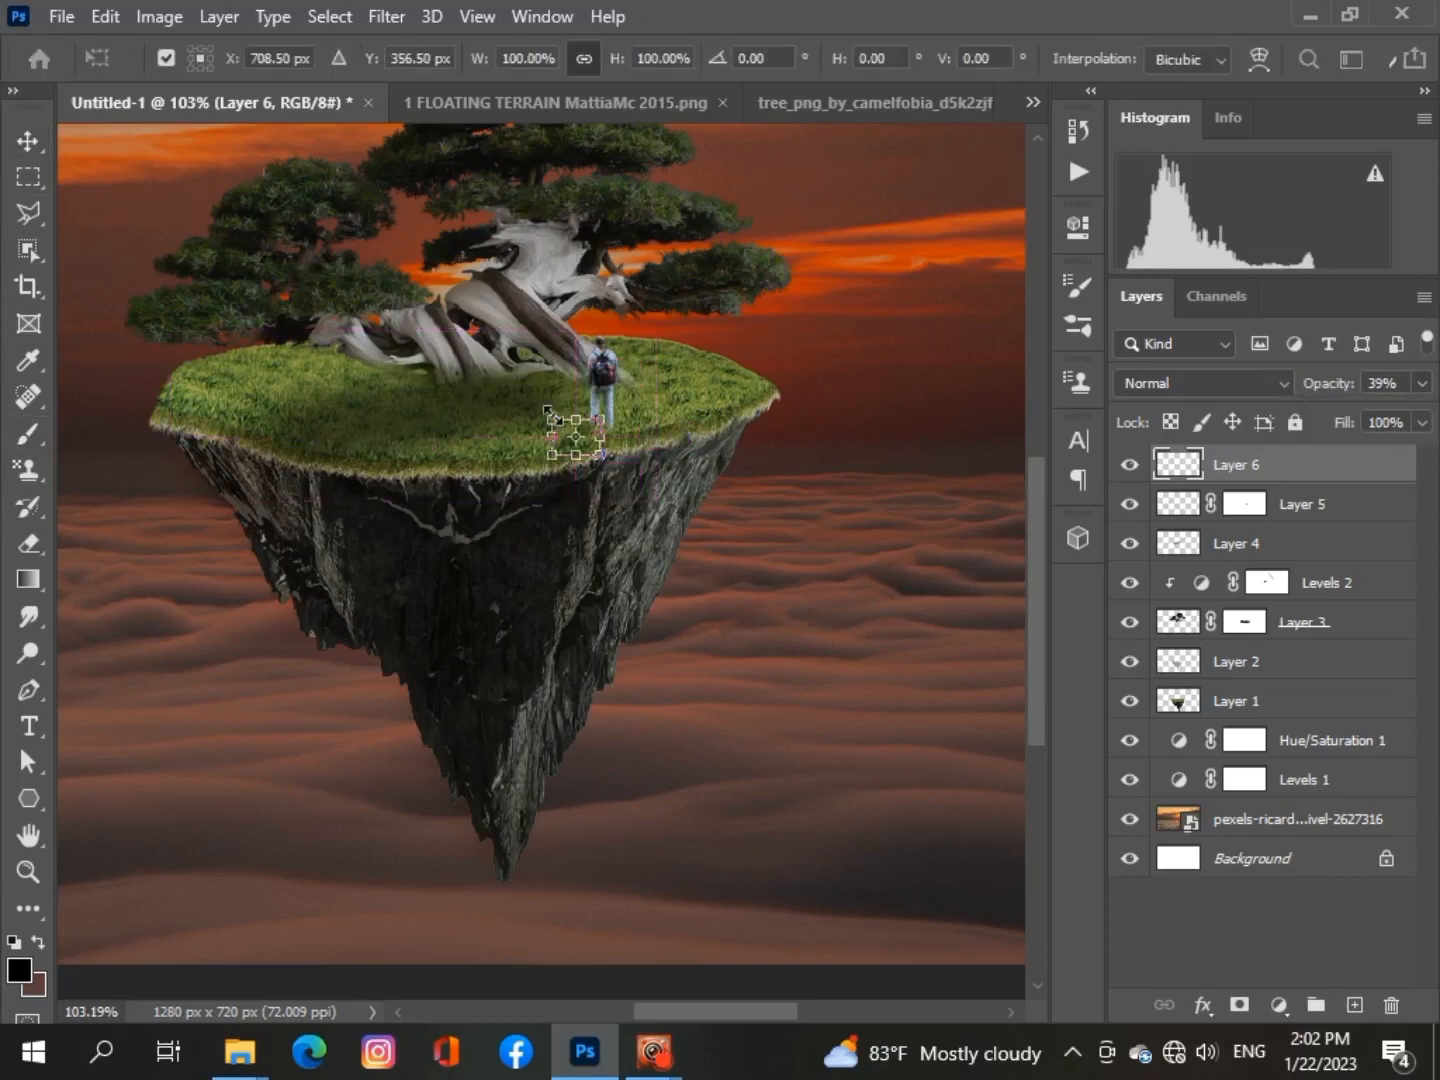
drag(599, 437, 537, 456)
click(1202, 905)
scroll(749, 793, down, 5)
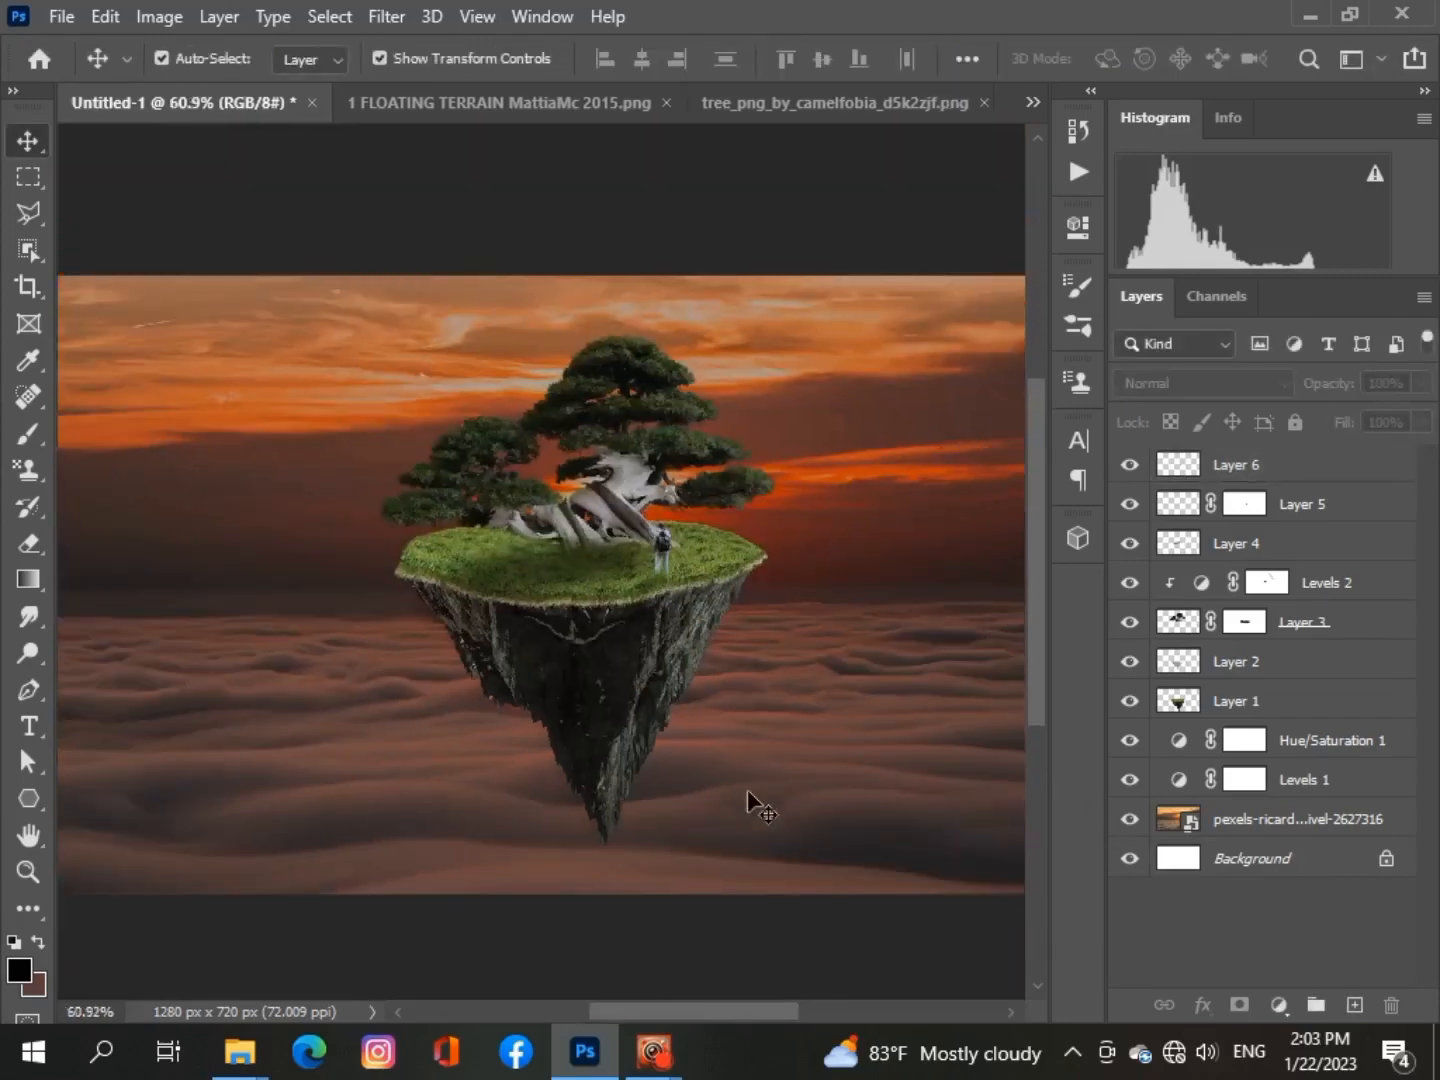
scroll(748, 792, down, 2)
scroll(749, 792, up, 1)
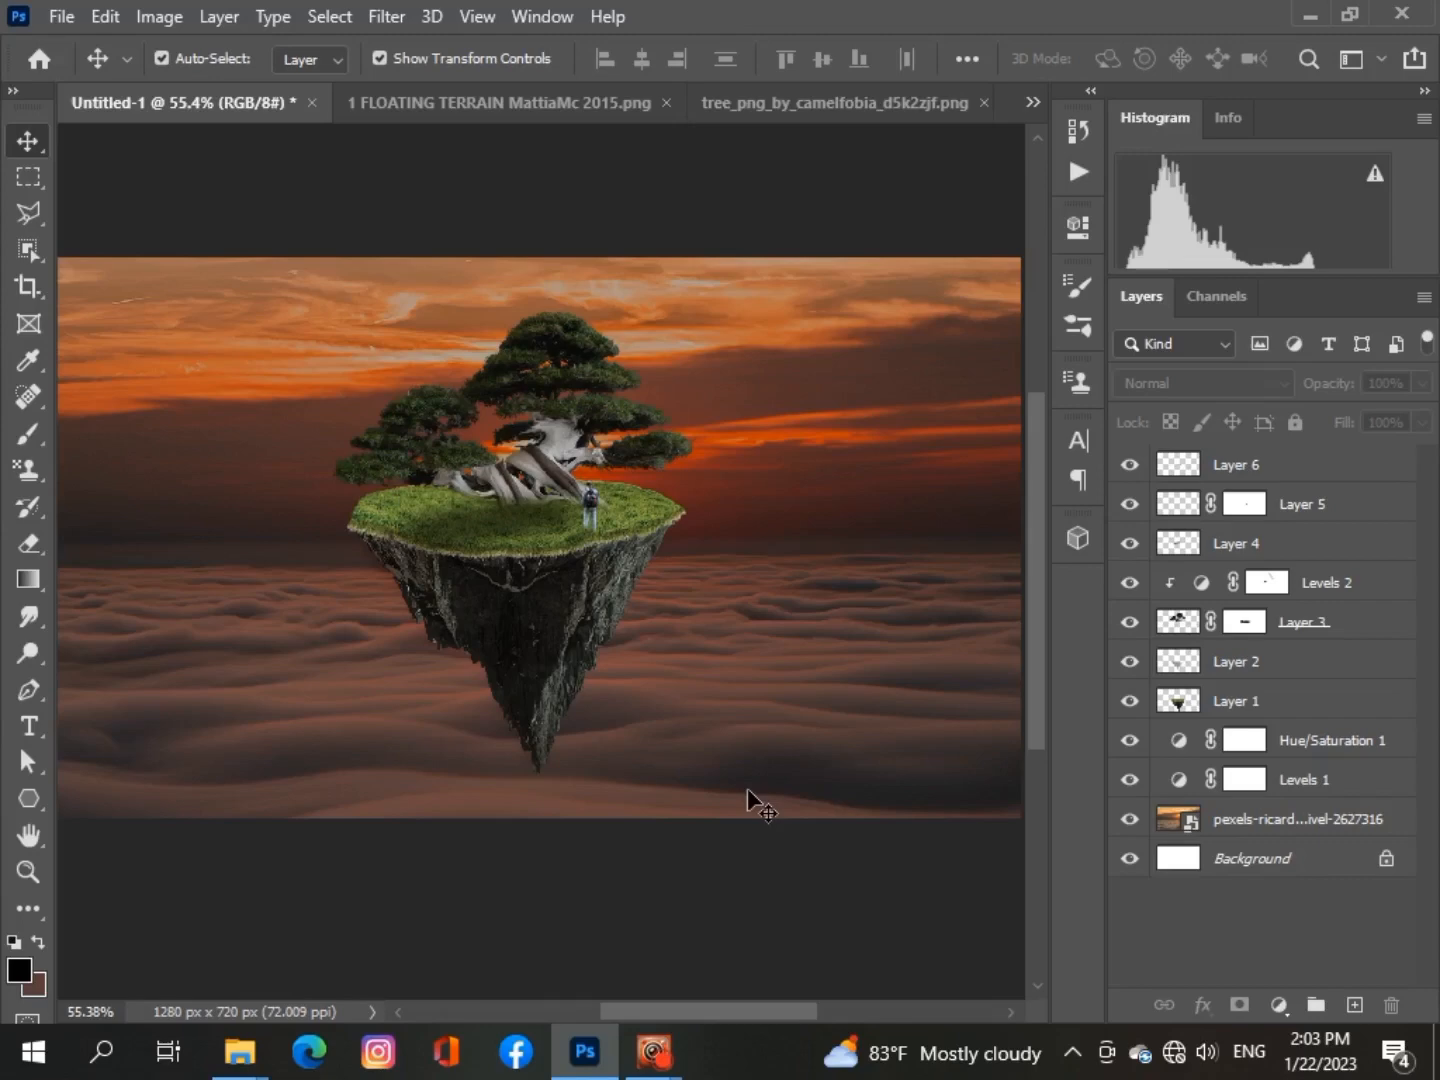
Open the ball2_by_luckystock_dr0qw2 image and select the glass ball with the Object Selection tool
click(60, 18)
click(80, 77)
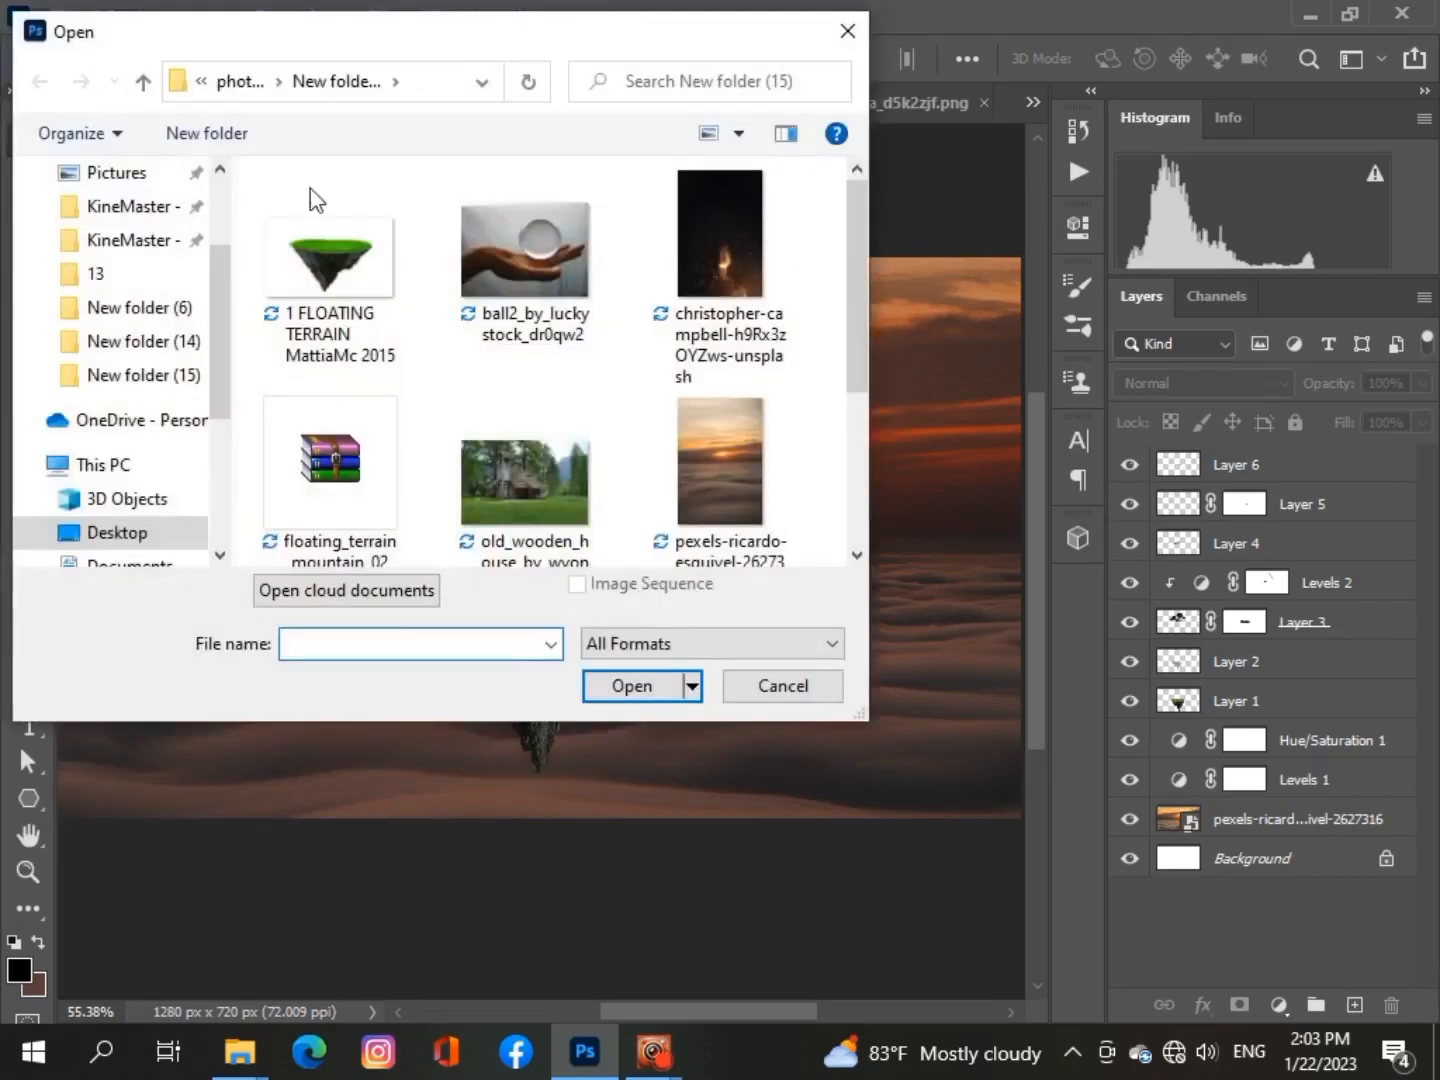
click(526, 255)
click(612, 686)
drag(518, 294, 821, 656)
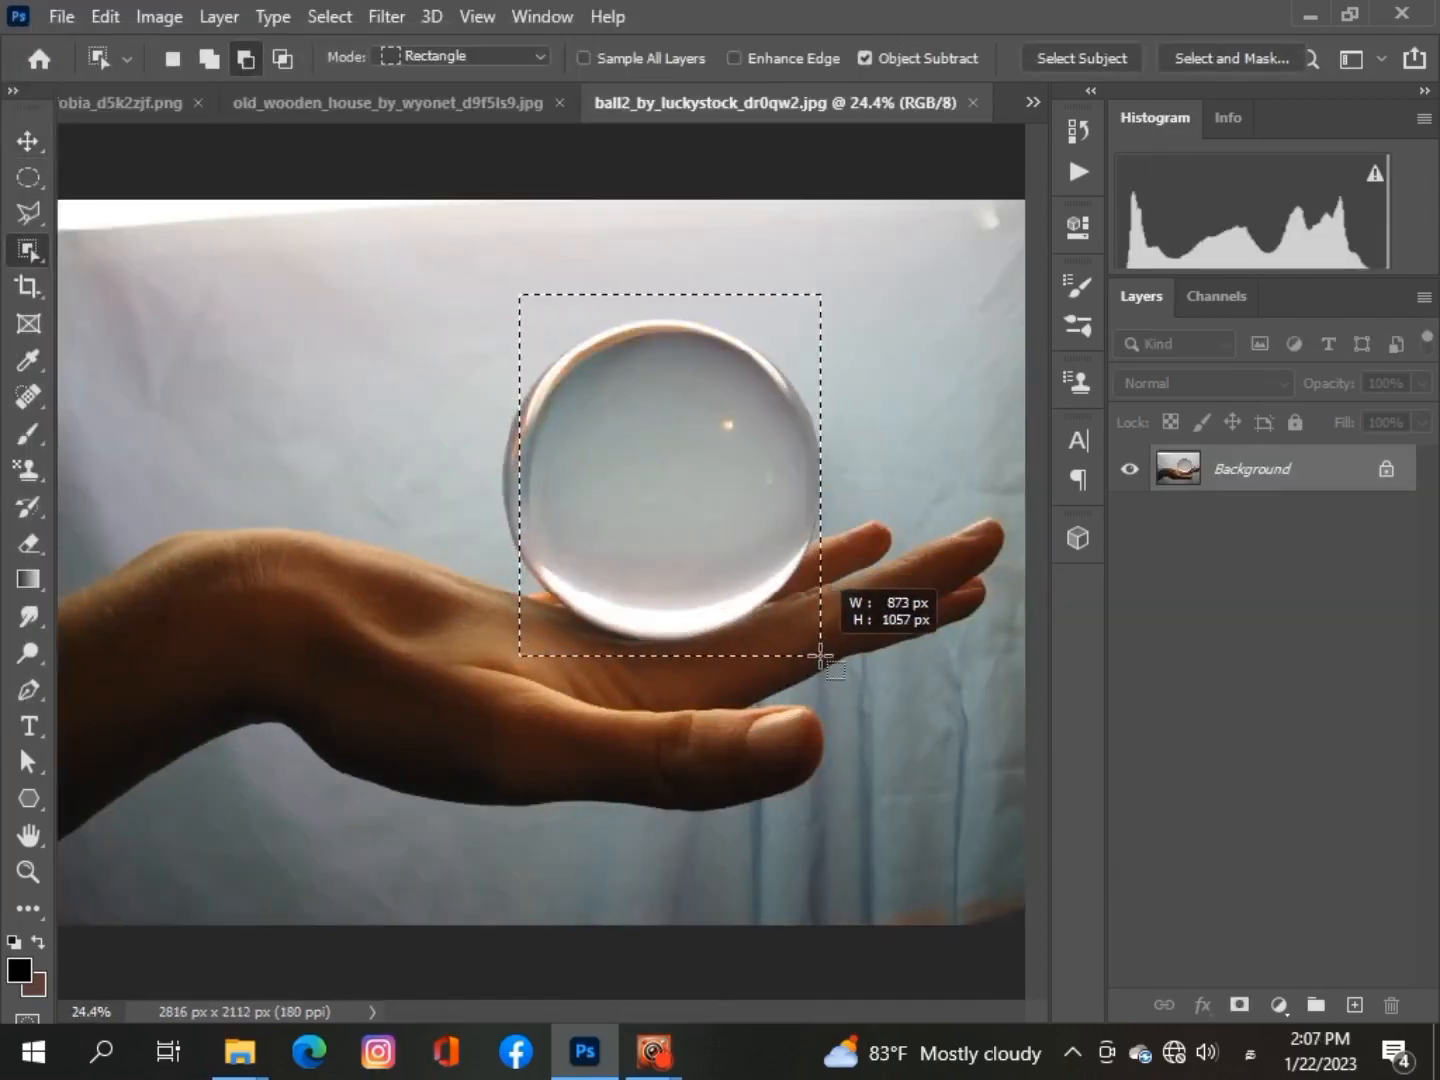
Refine the glass ball's selection with the Quick Selection tool, adding the missed bright rim along its upper and upper-left edge
scroll(703, 551, up, 4)
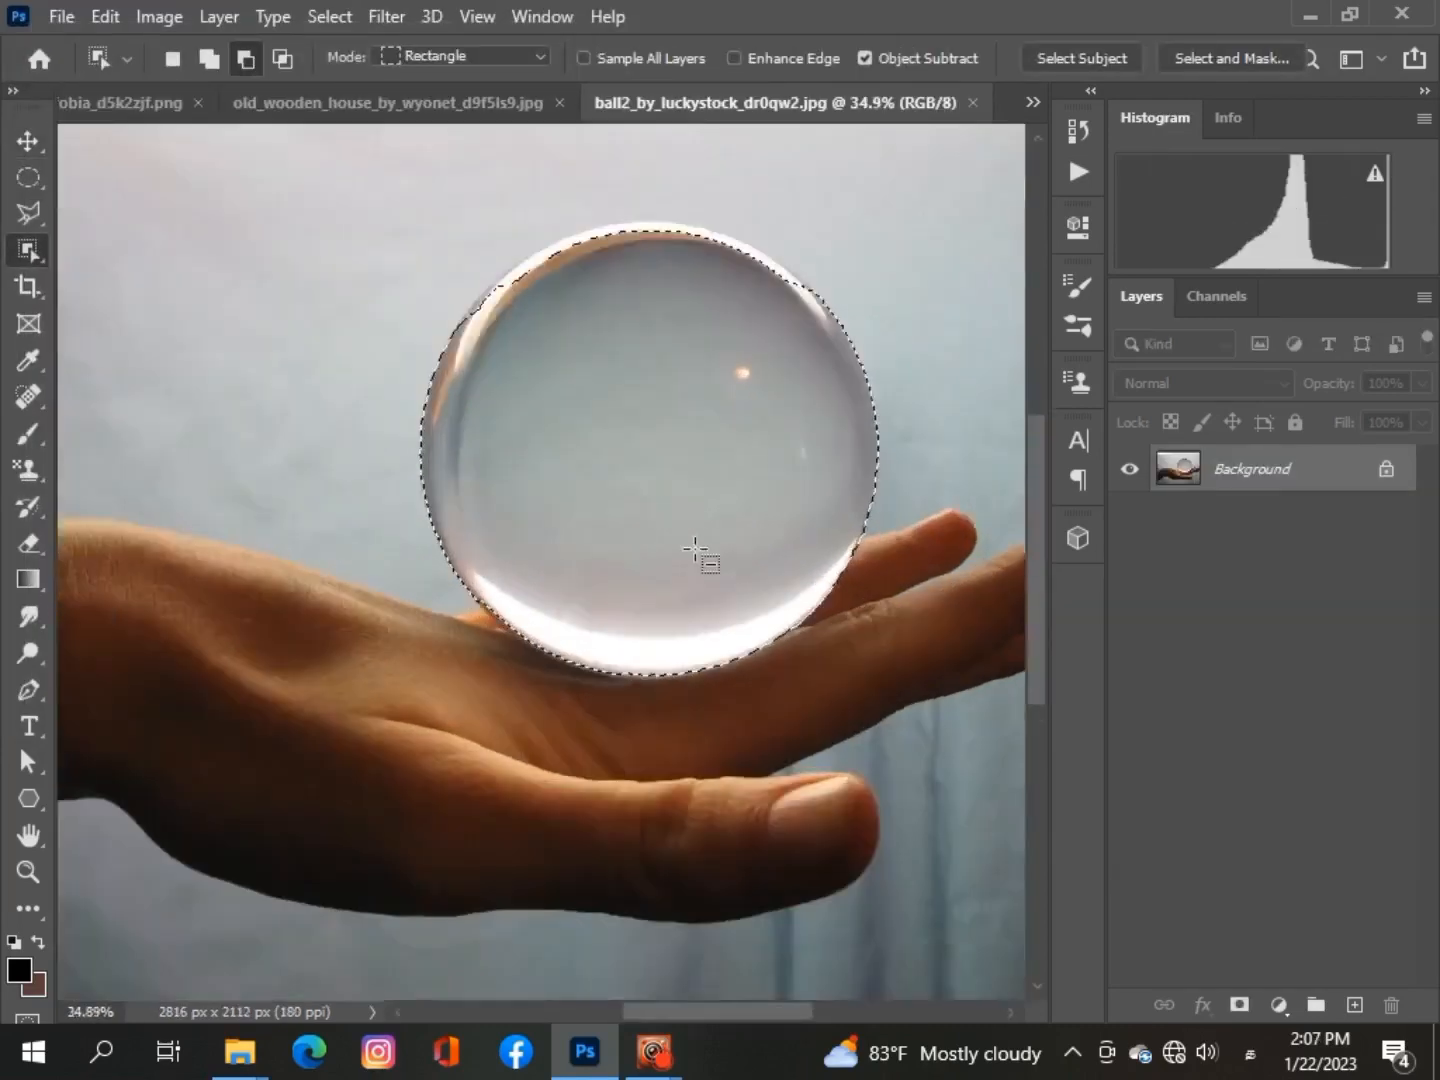
scroll(1028, 655, up, 5)
right_click(30, 257)
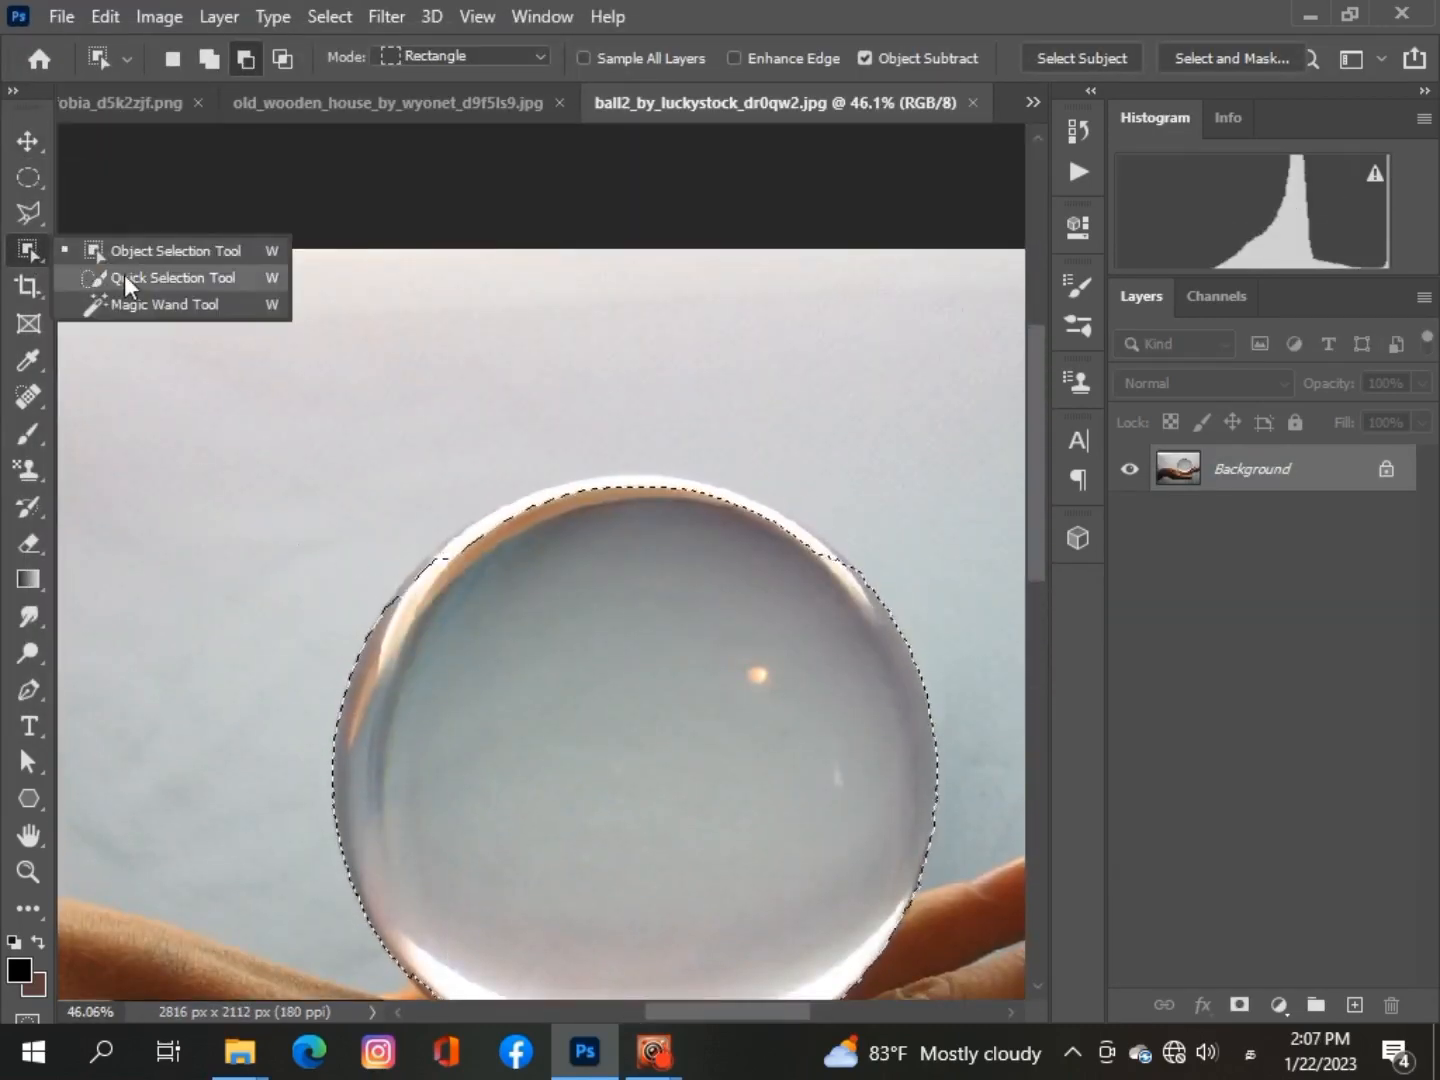
click(124, 280)
scroll(480, 554, up, 2)
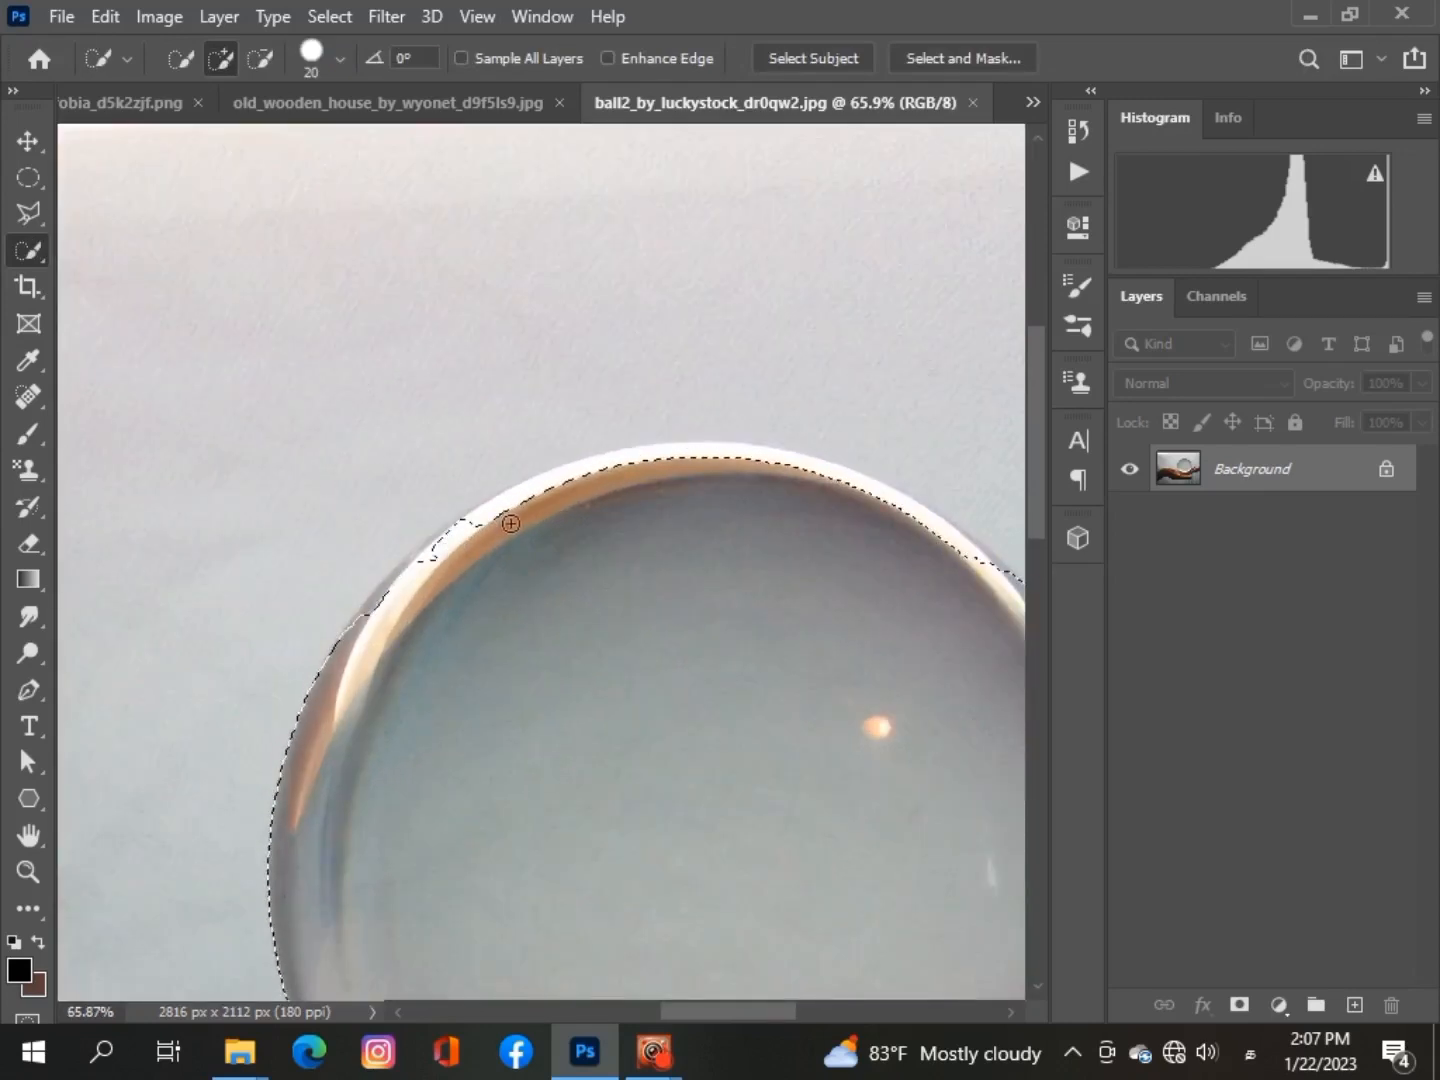
mouse_move(637, 467)
mouse_down()
mouse_move(801, 467)
mouse_move(921, 519)
mouse_move(1004, 579)
mouse_move(727, 458)
mouse_move(562, 484)
mouse_up()
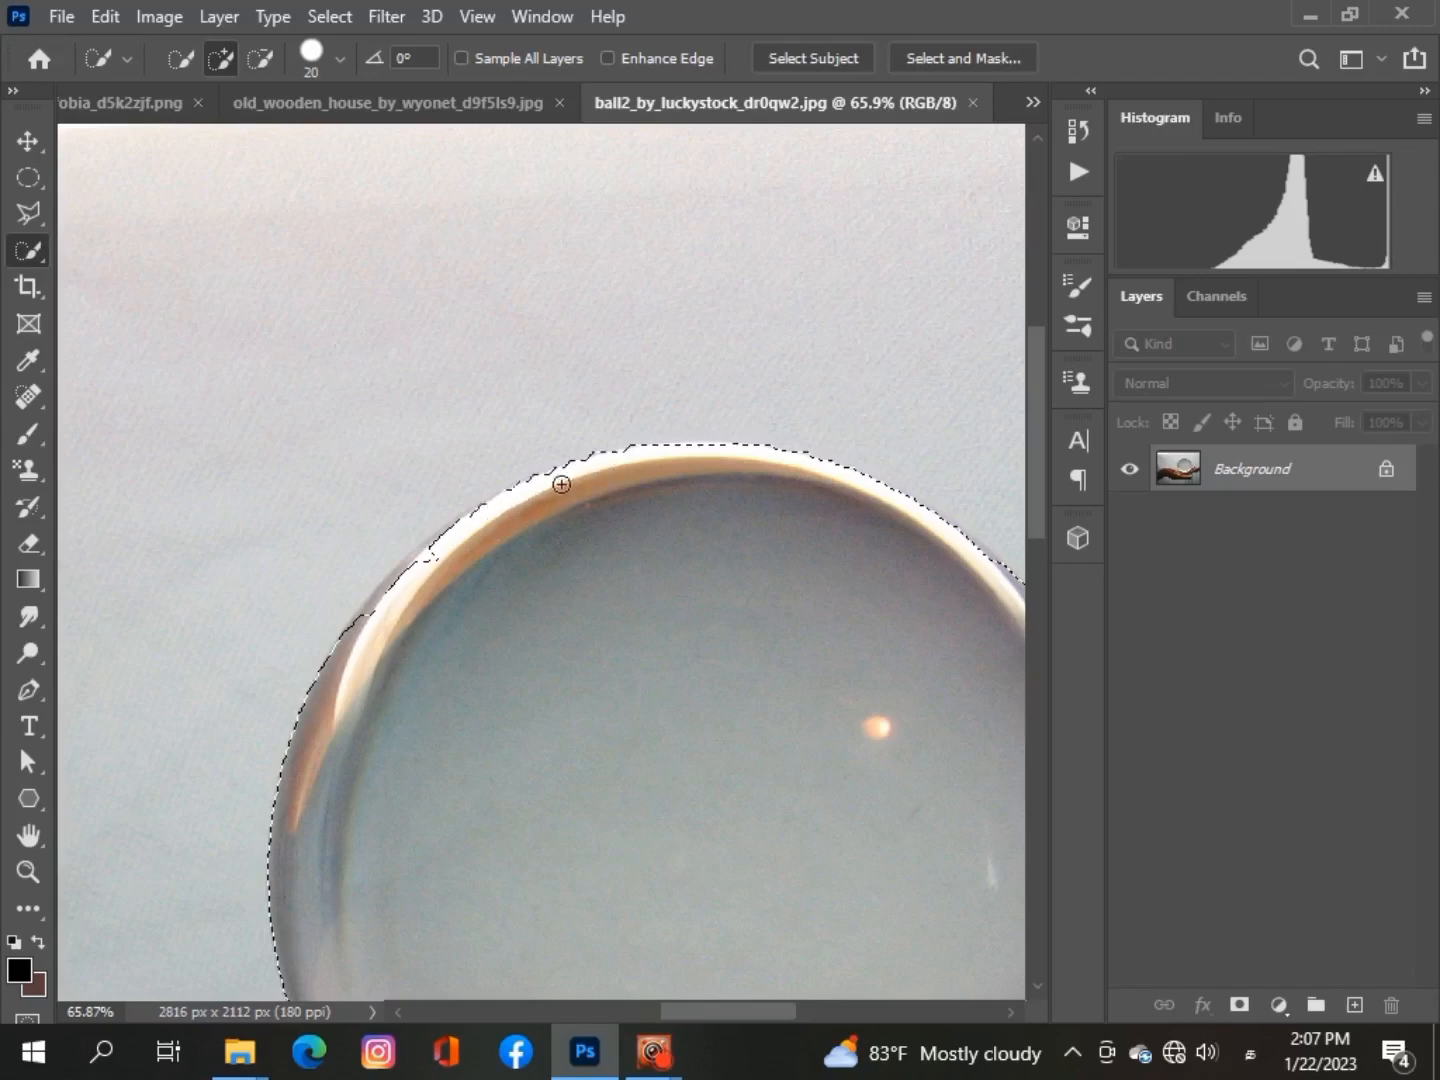
scroll(381, 637, down, 4)
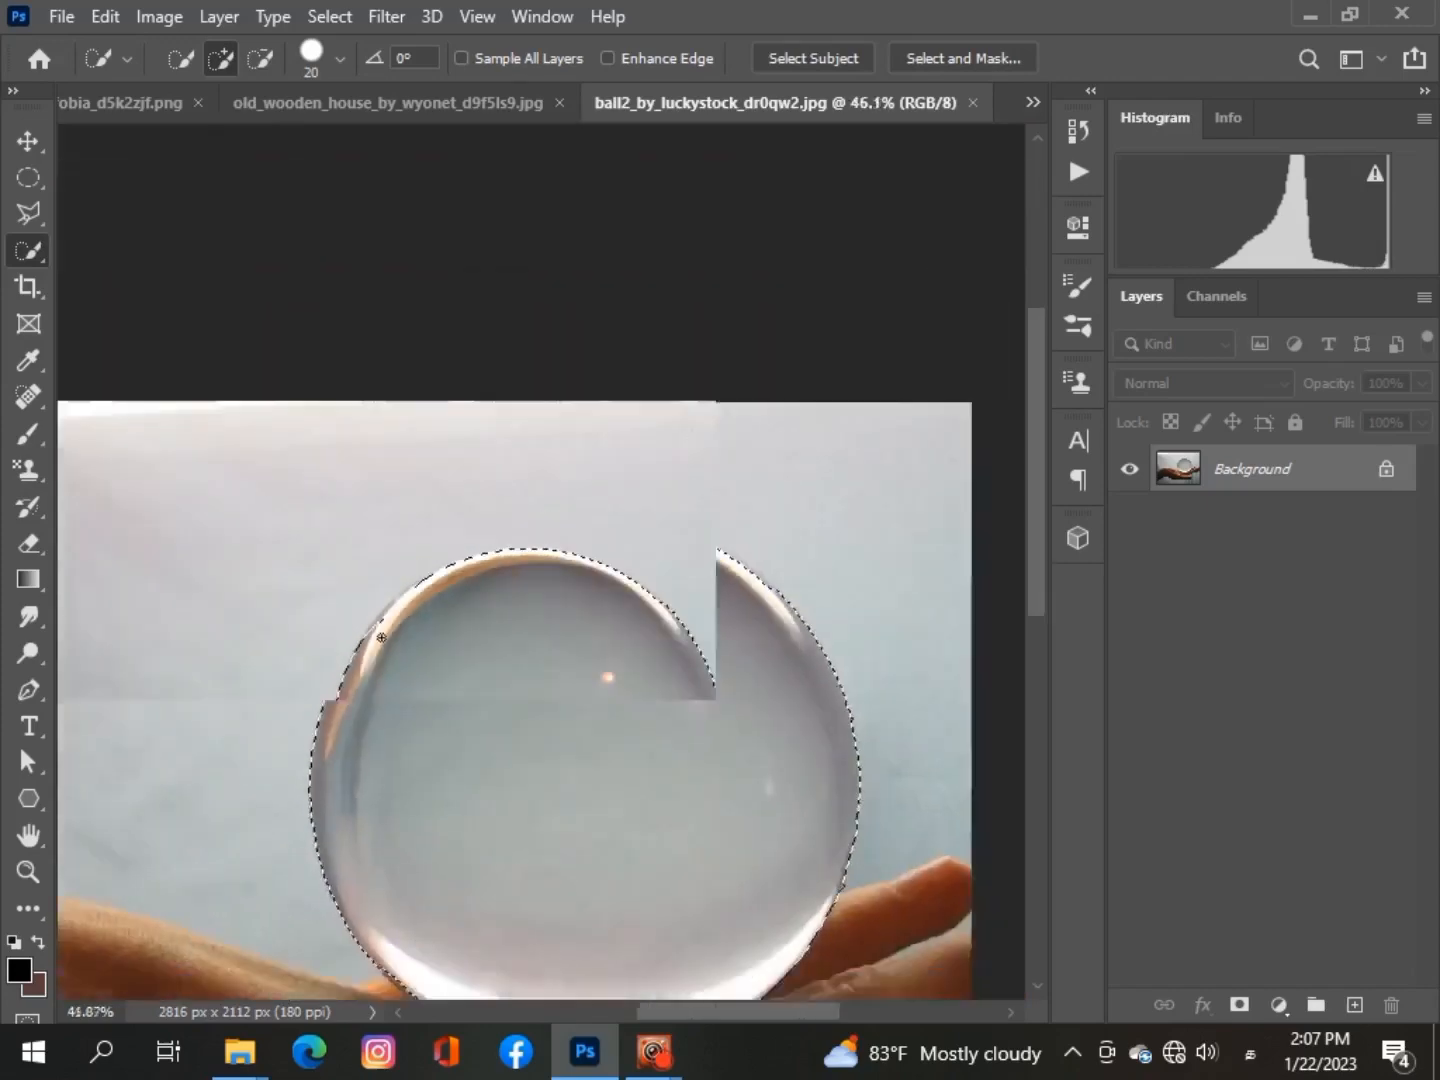
scroll(381, 637, up, 4)
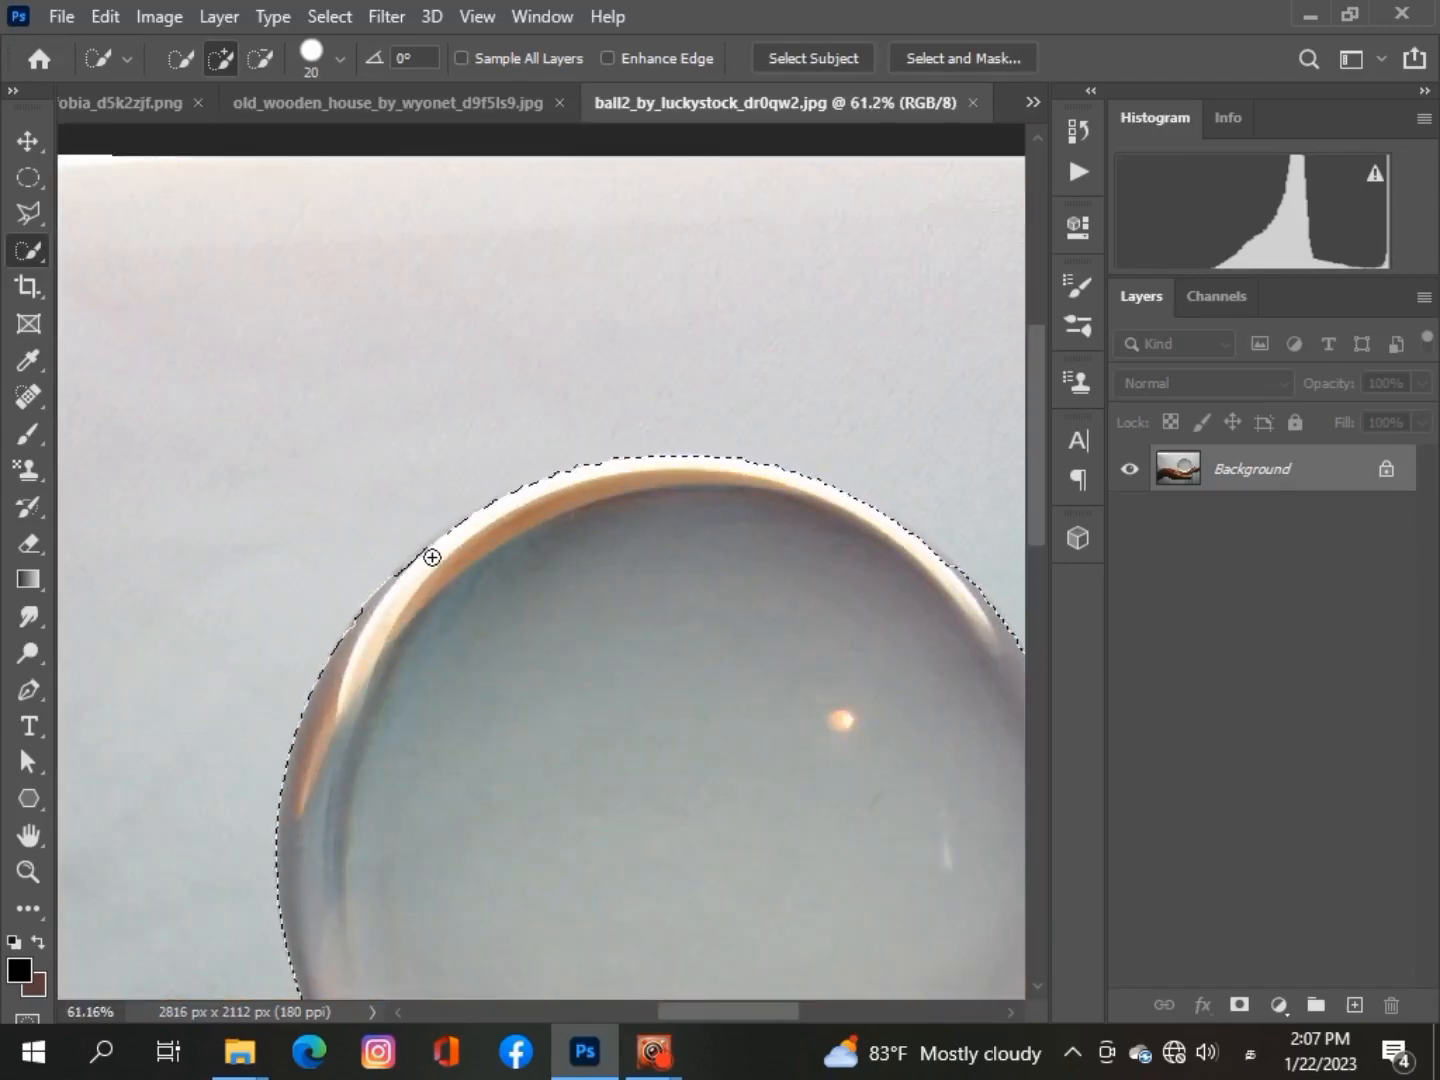
click(401, 587)
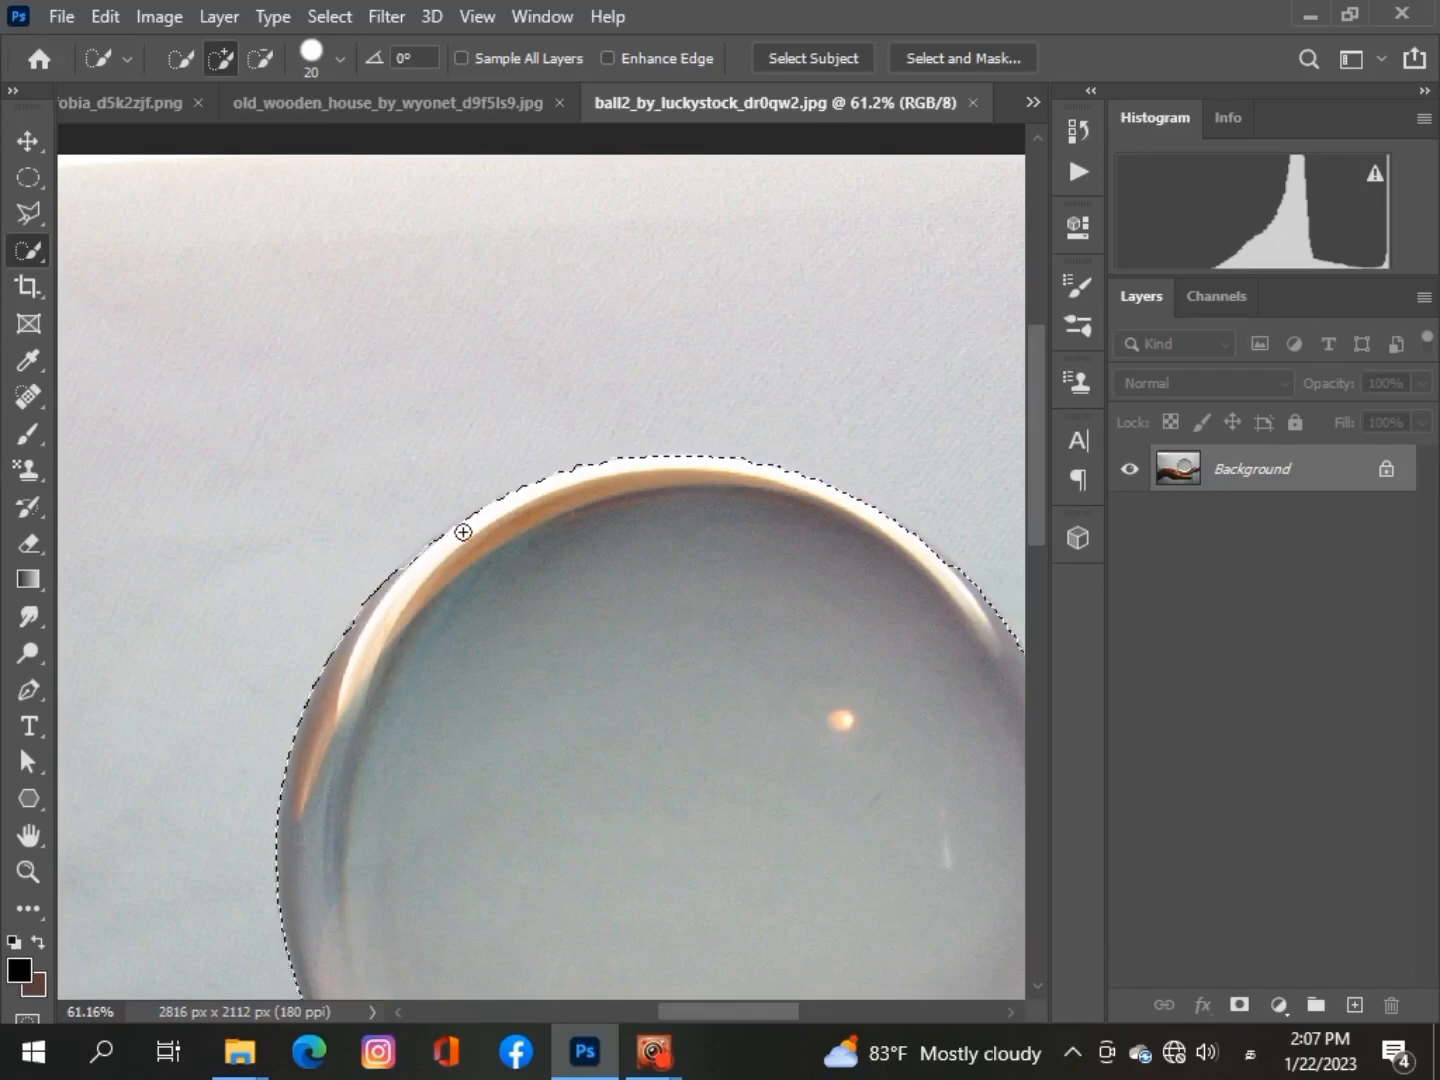
scroll(470, 530, down, 4)
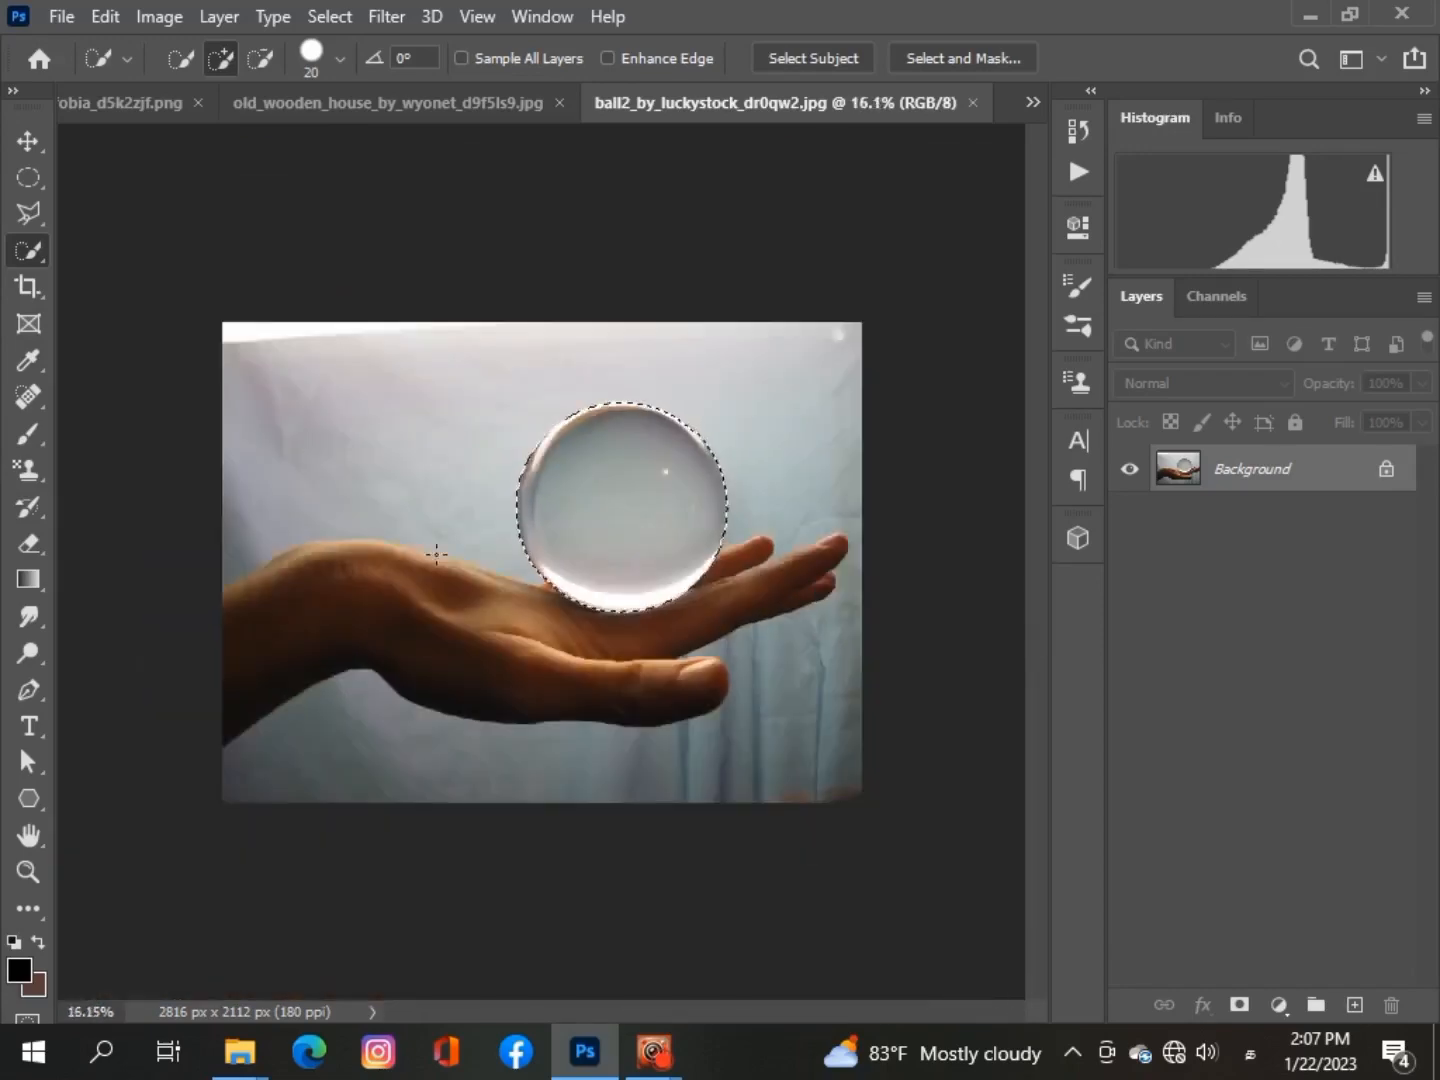
scroll(437, 553, up, 2)
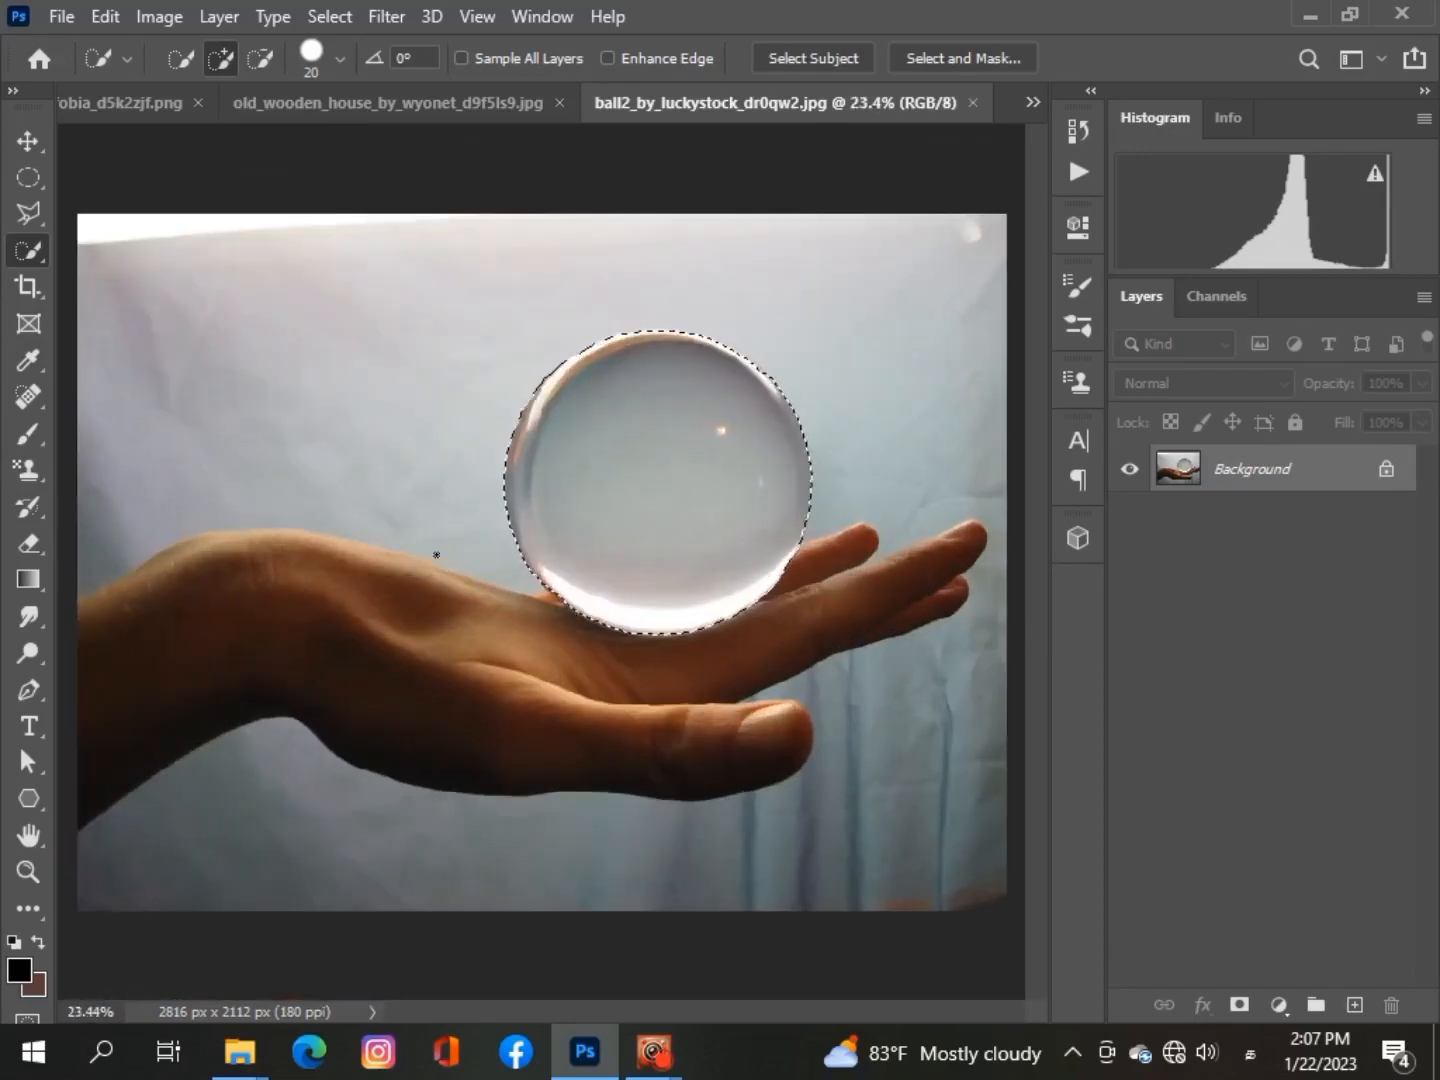
Copy the selected glass ball into the Untitled-1 composite as a new layer above all others
click(1032, 102)
click(661, 111)
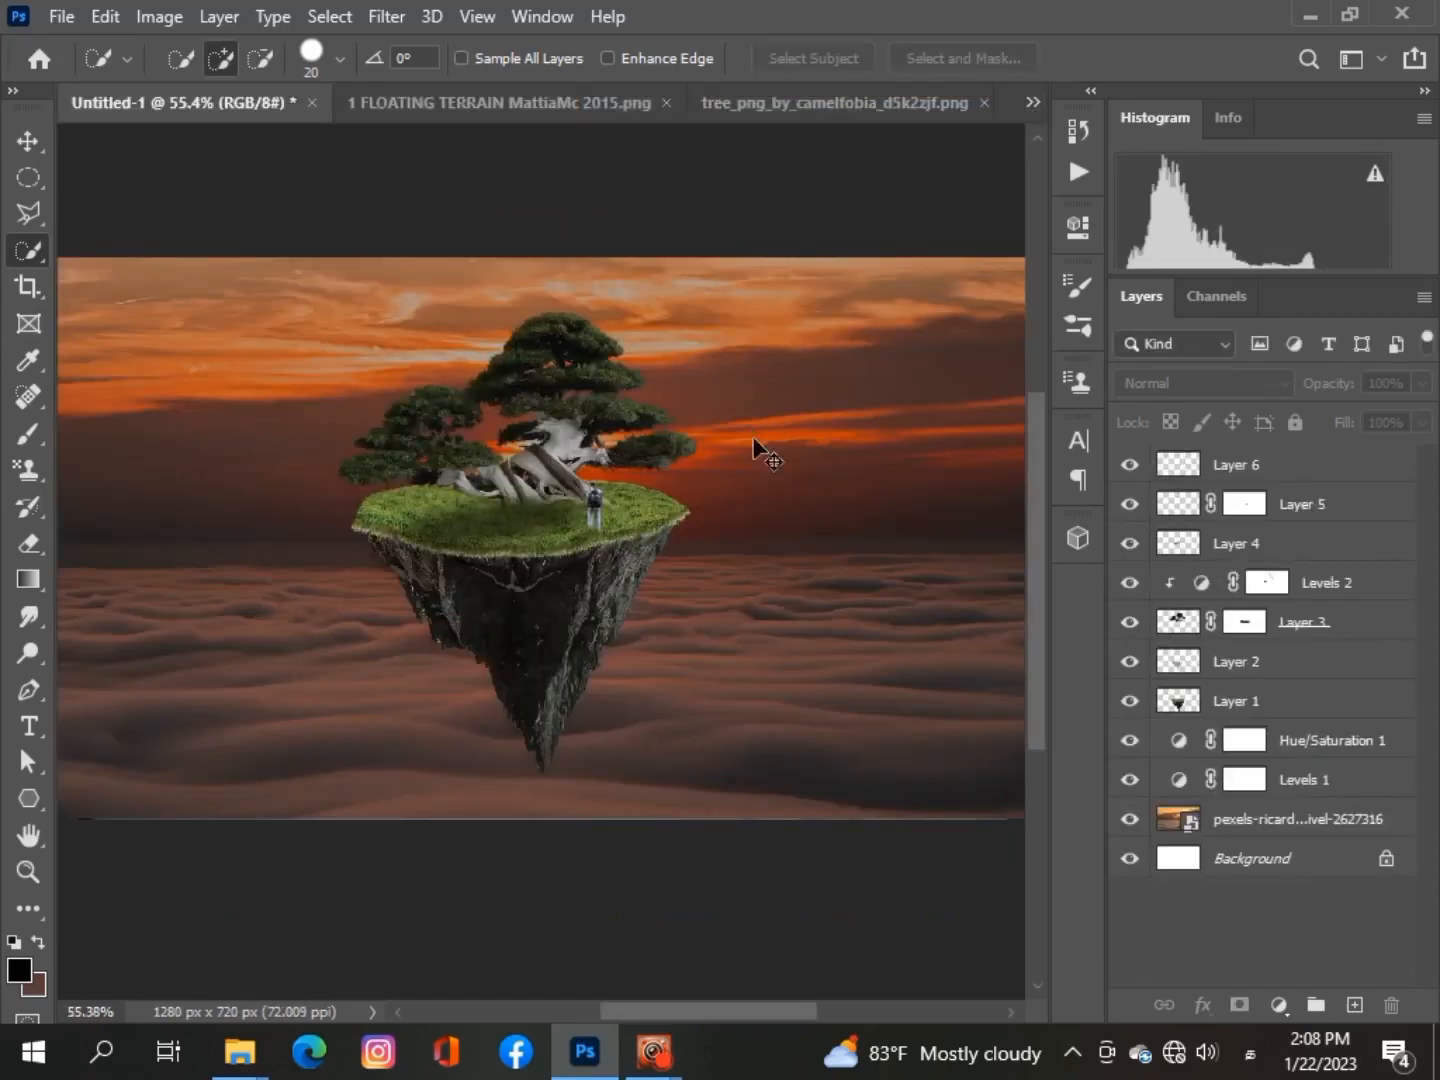
key(ctrl+v)
scroll(752, 437, down, 1)
click(28, 141)
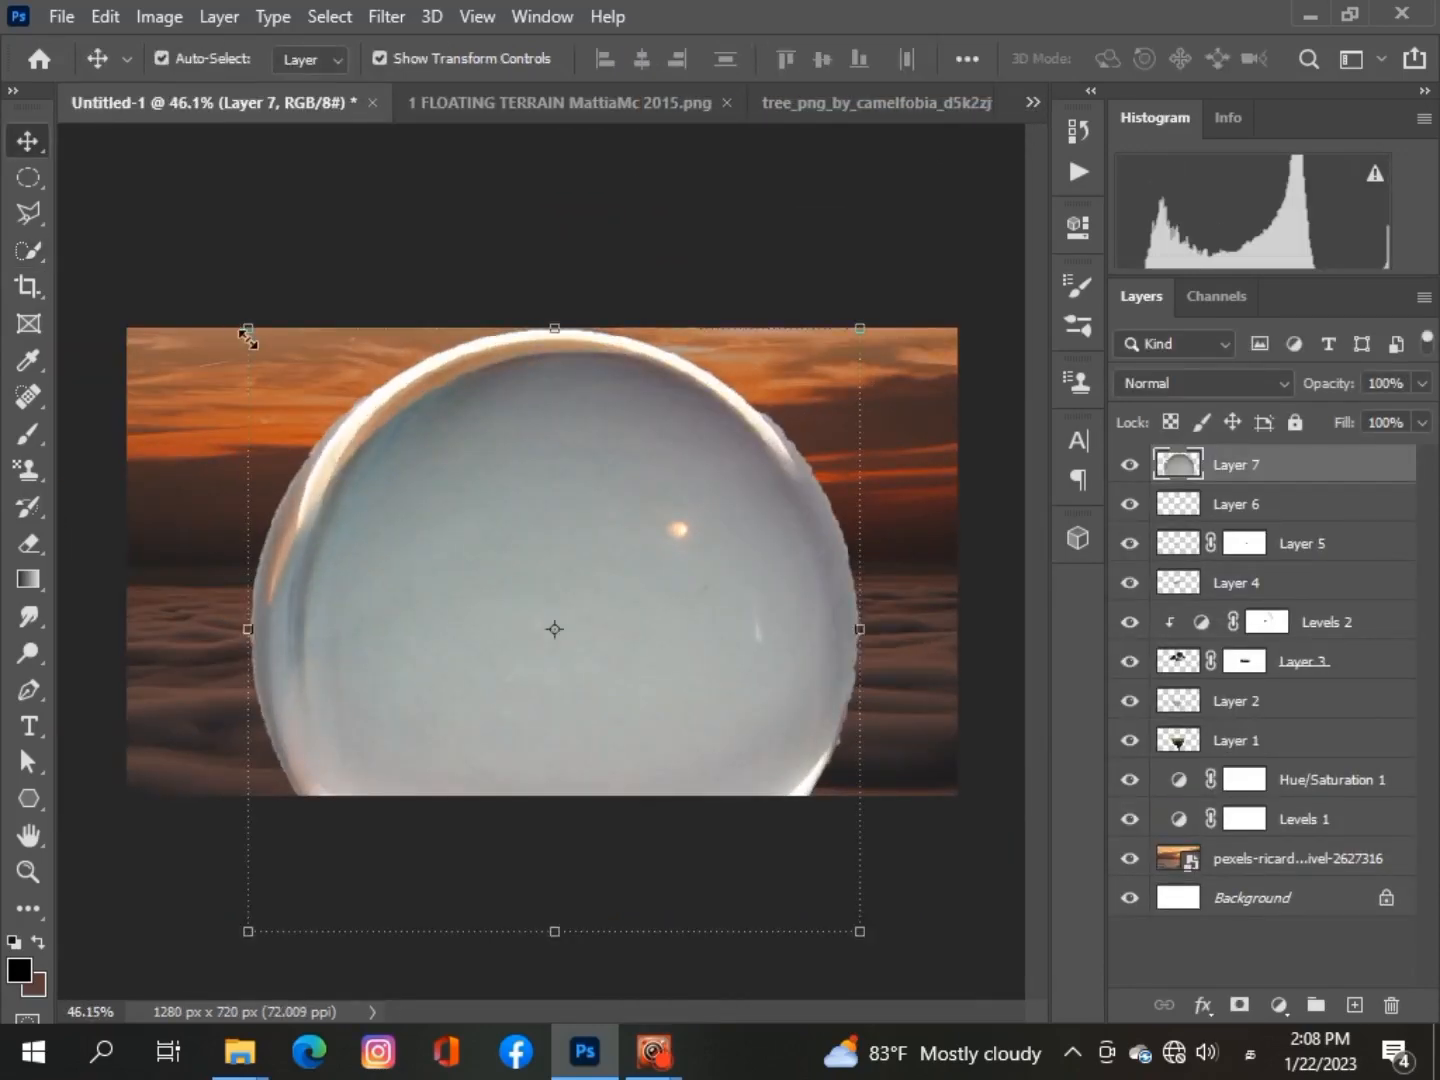
Scale the glass ball to about 50.84% and position it over the bonsai tree and the island's grassy top
drag(248, 335, 385, 463)
drag(554, 691, 509, 553)
drag(806, 806, 684, 672)
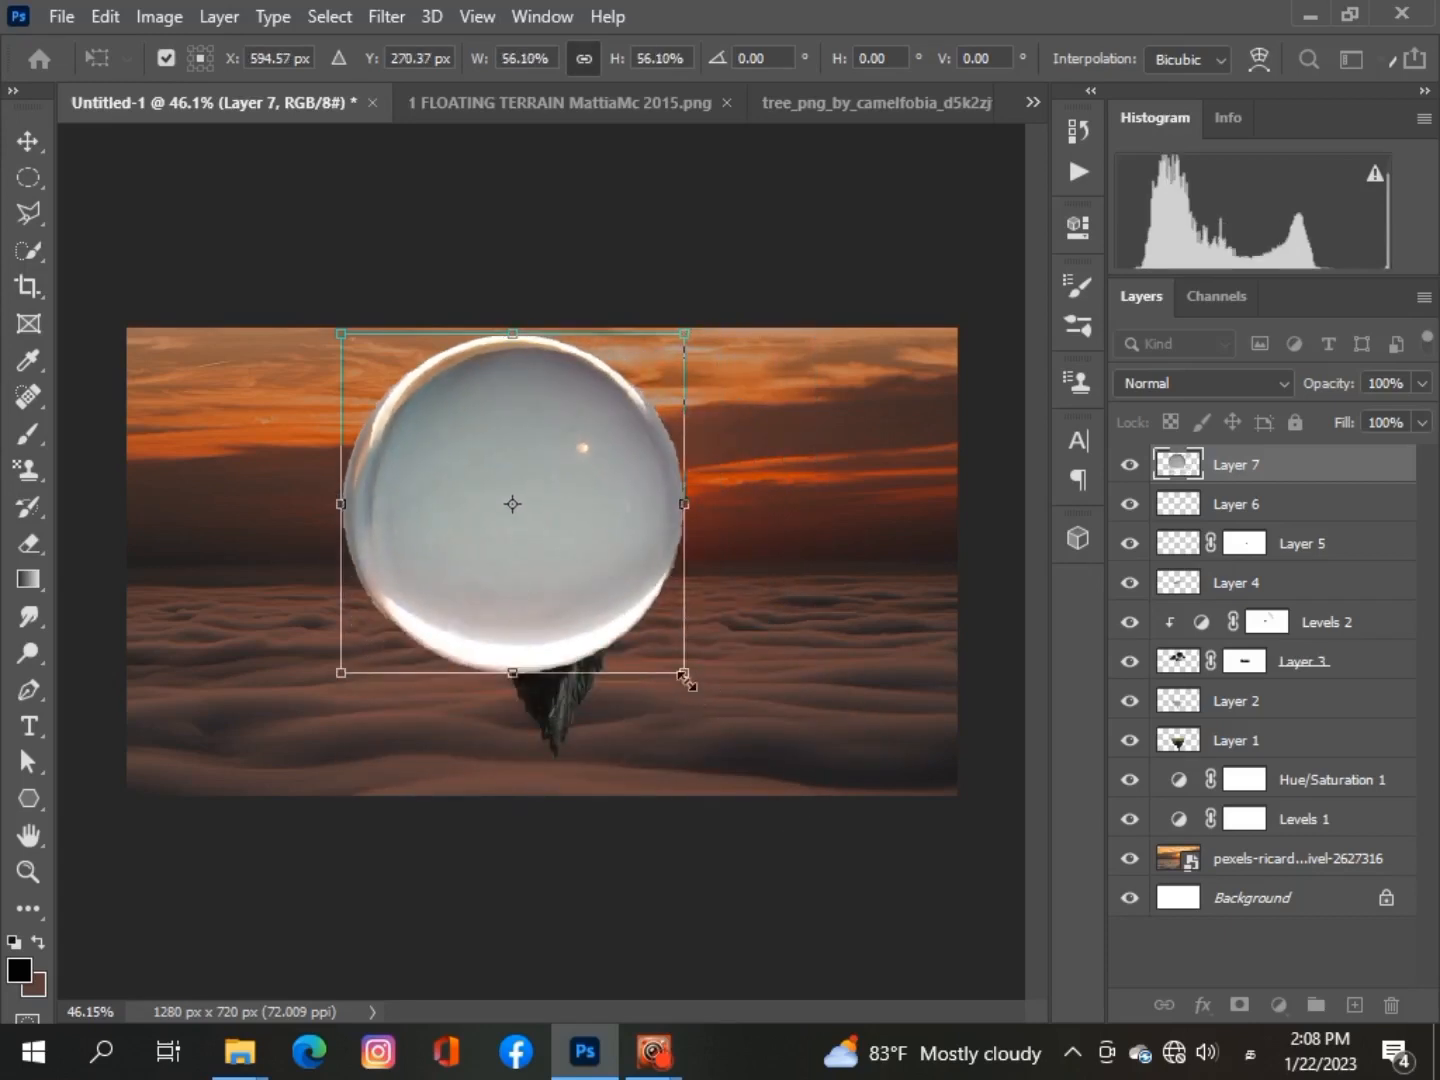
drag(512, 672, 512, 616)
drag(545, 549, 568, 550)
drag(391, 617, 377, 631)
drag(682, 632, 699, 637)
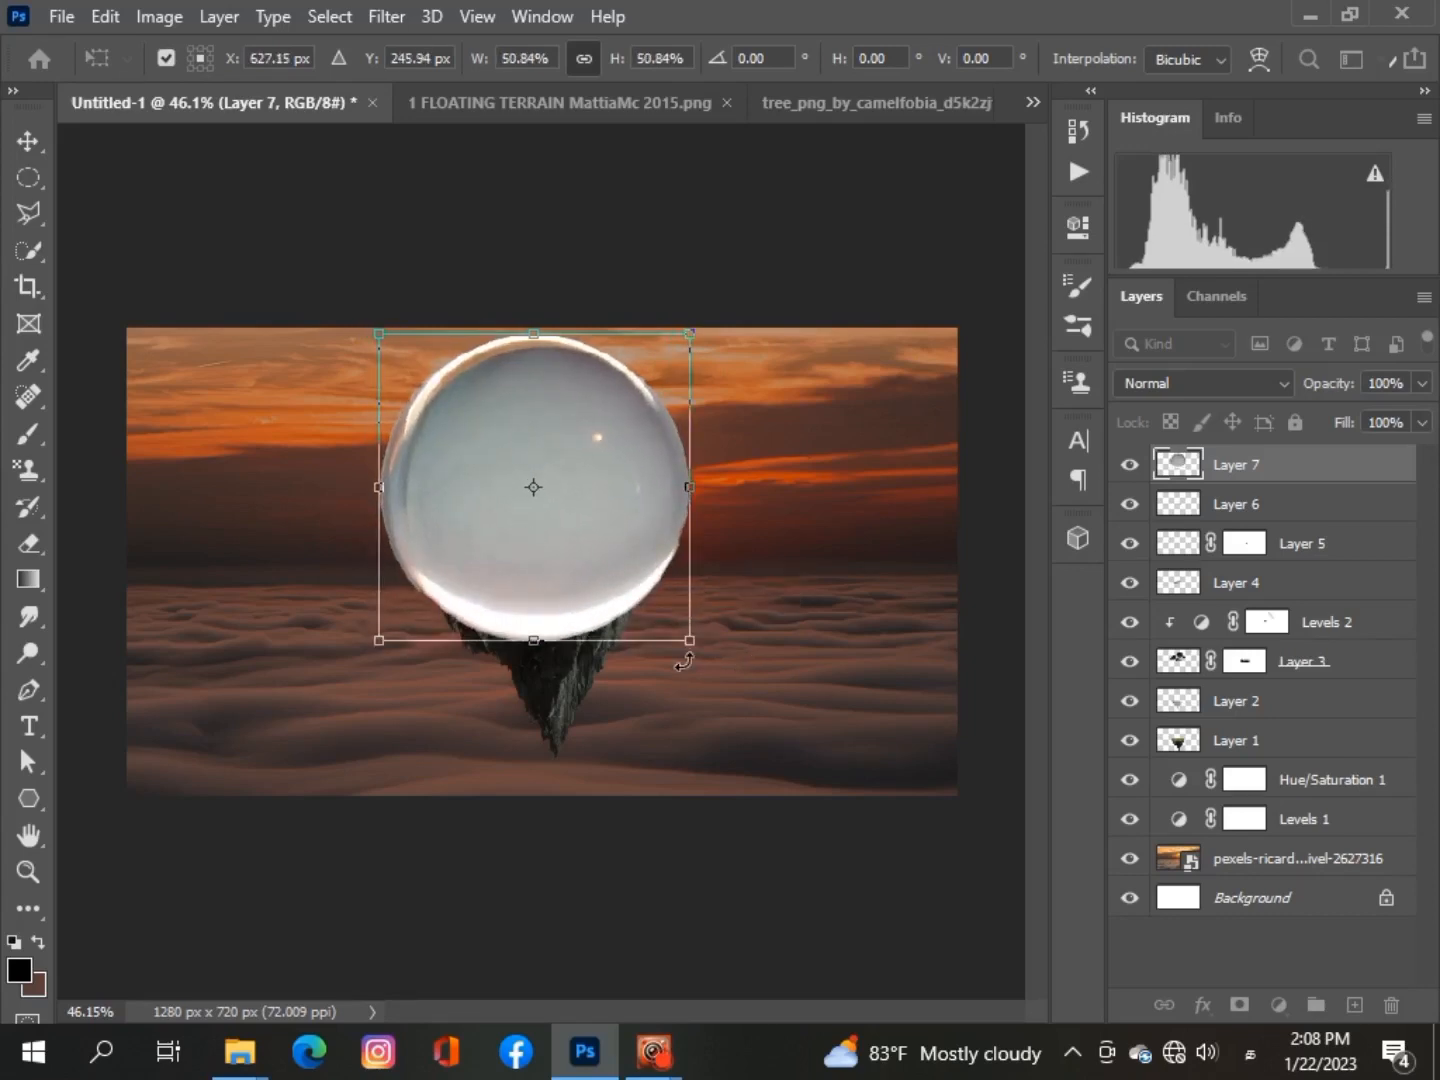
Try flipping the glass ball horizontally and vertically, reverting each flip
right_click(612, 505)
click(742, 980)
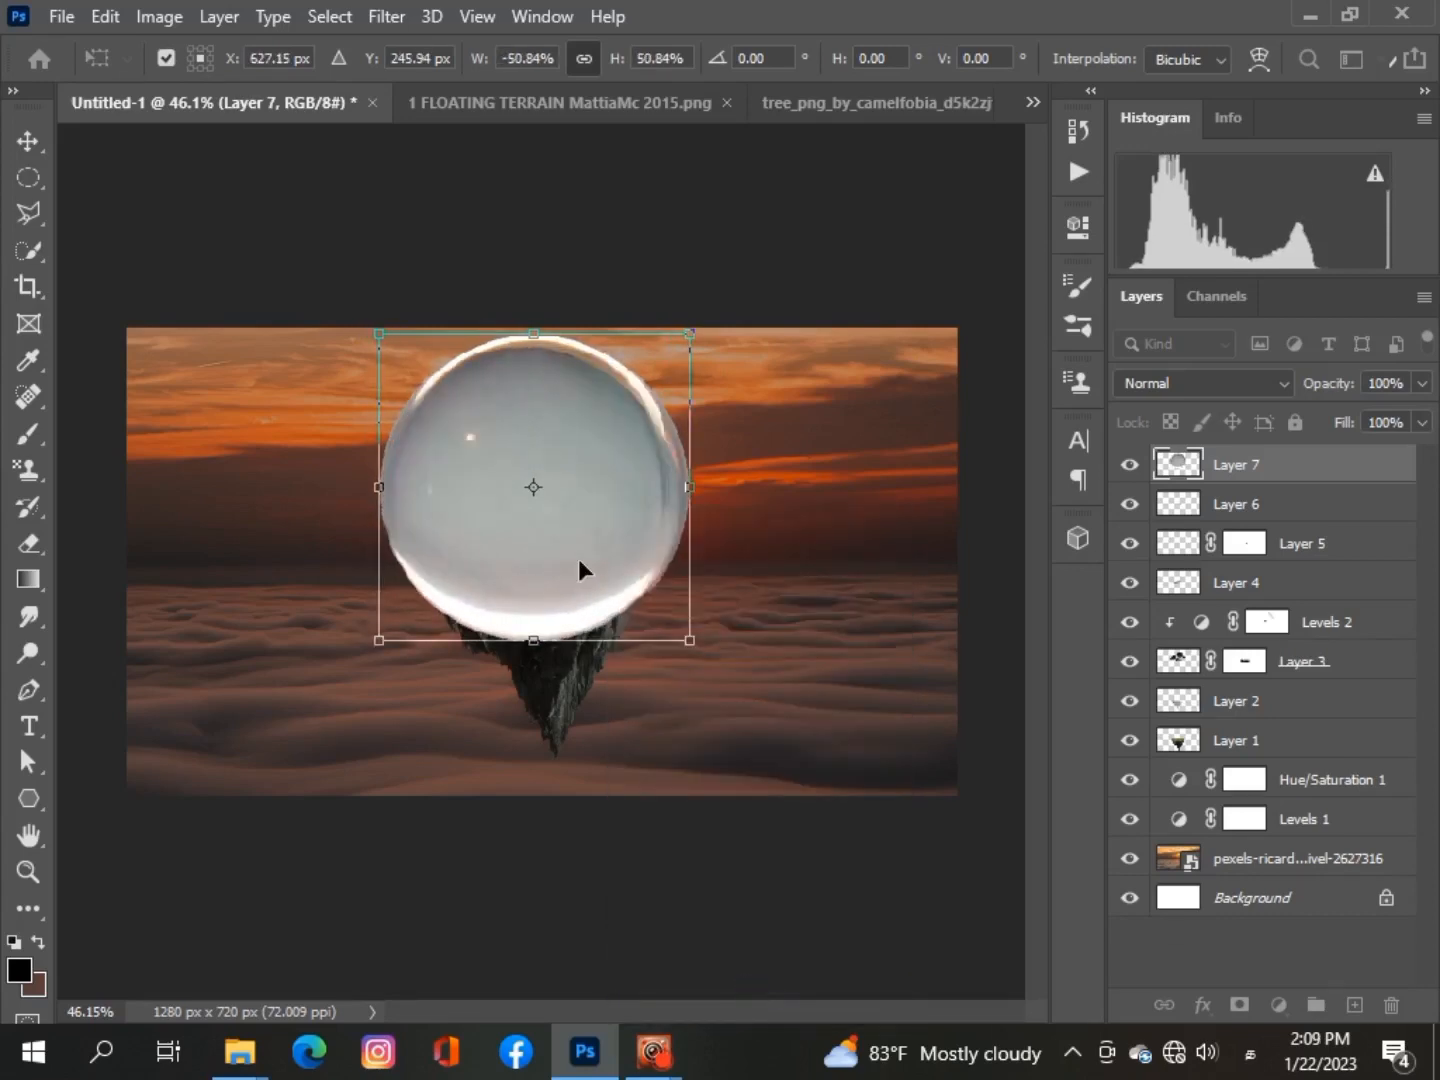
right_click(580, 563)
click(712, 540)
right_click(588, 503)
click(689, 980)
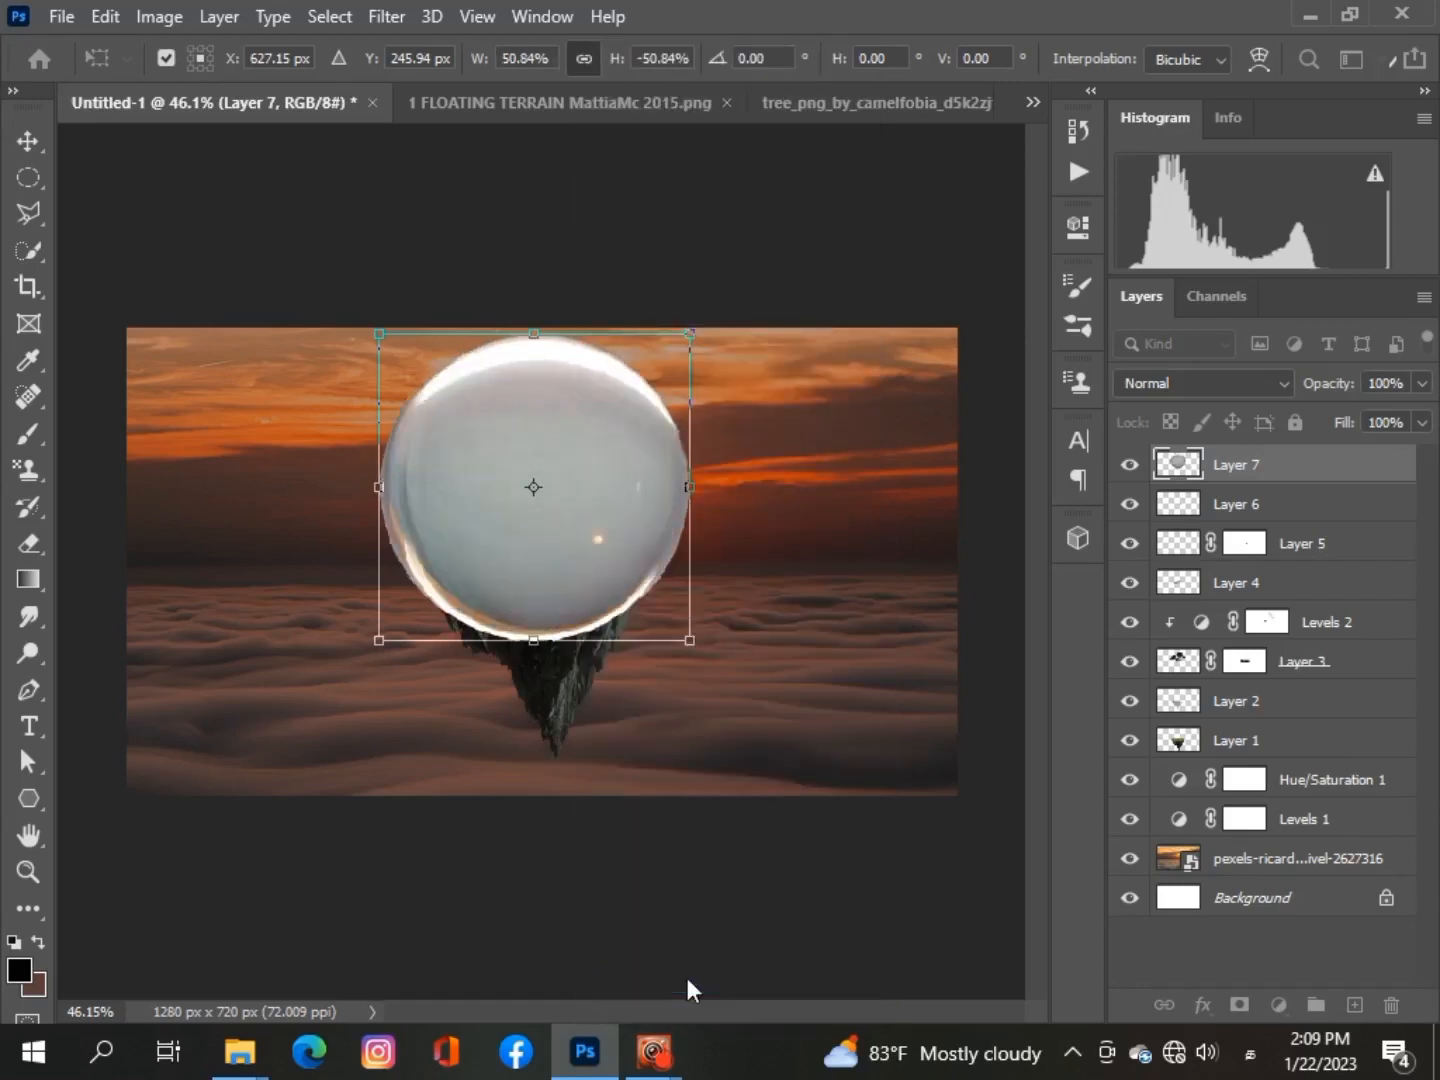
right_click(542, 535)
click(640, 516)
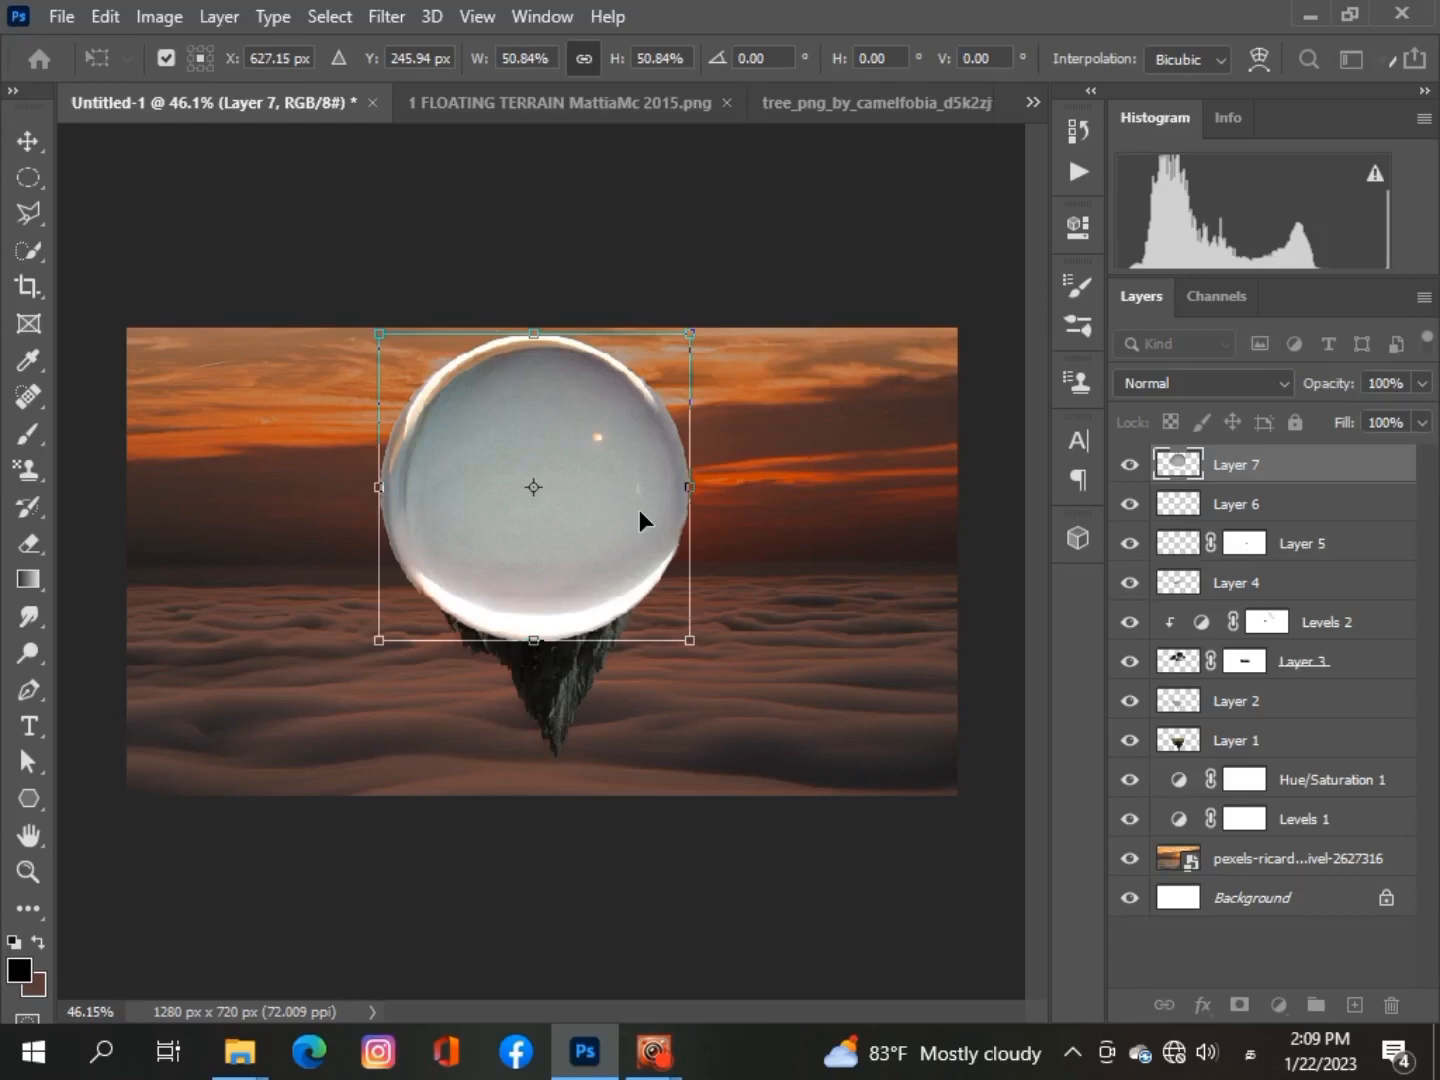
Apply the glass ball's transform and lower the opacity of Layer 7 to 52%
key(Return)
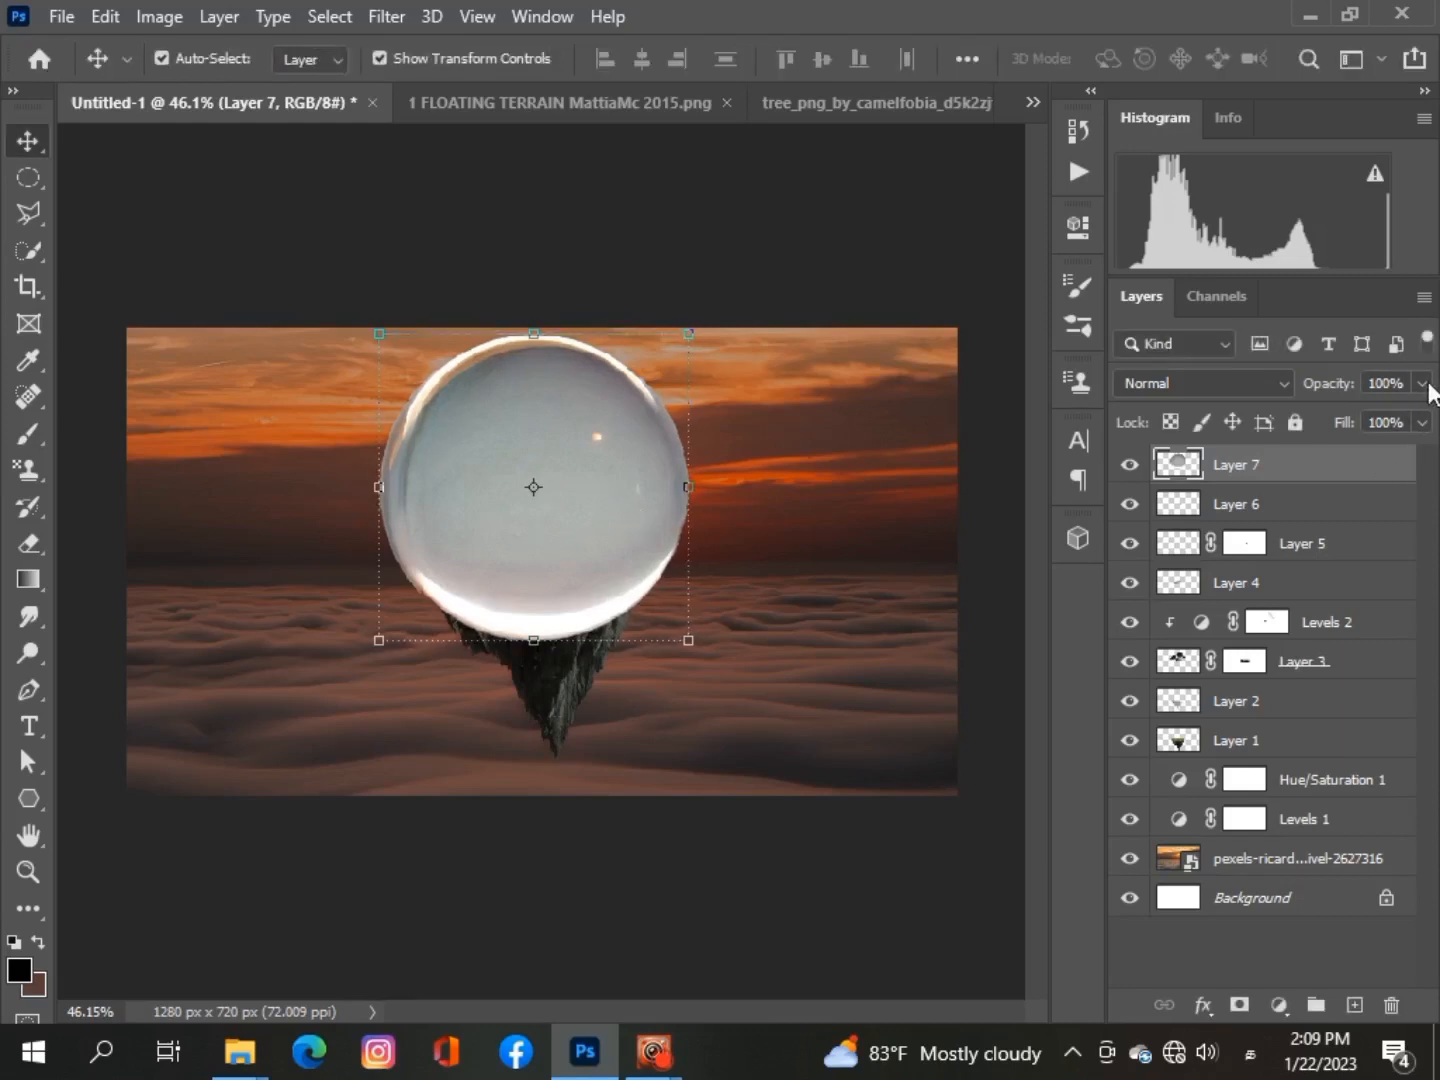
click(1421, 382)
drag(1421, 415, 1357, 420)
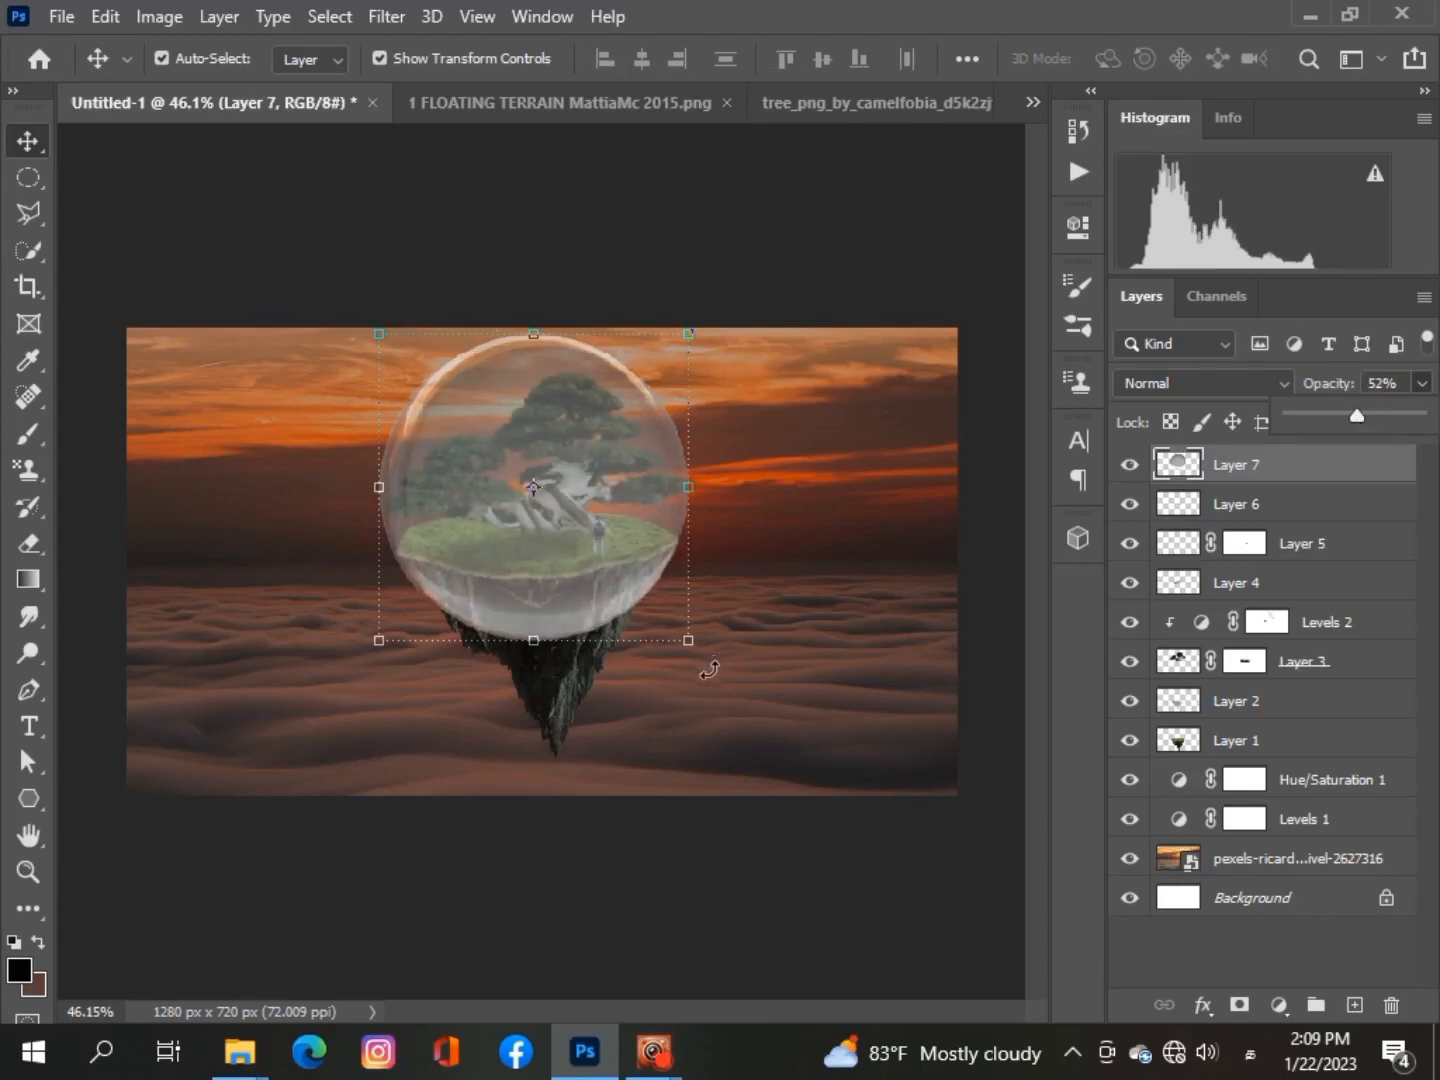
click(840, 868)
click(841, 868)
click(1371, 470)
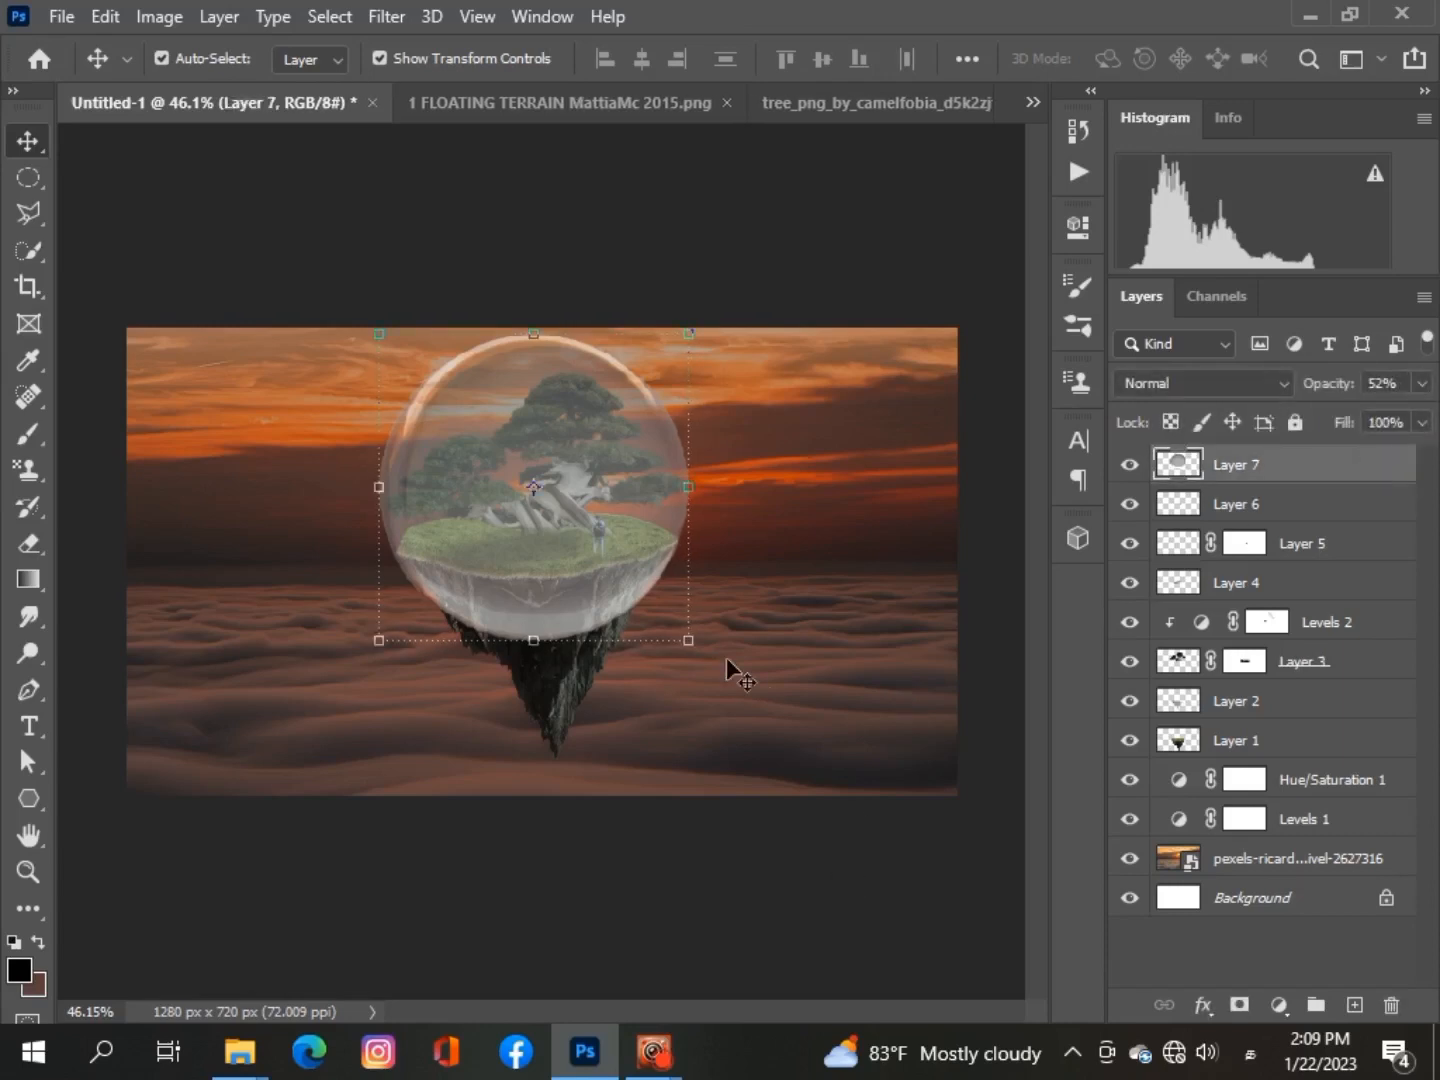
drag(805, 604, 807, 610)
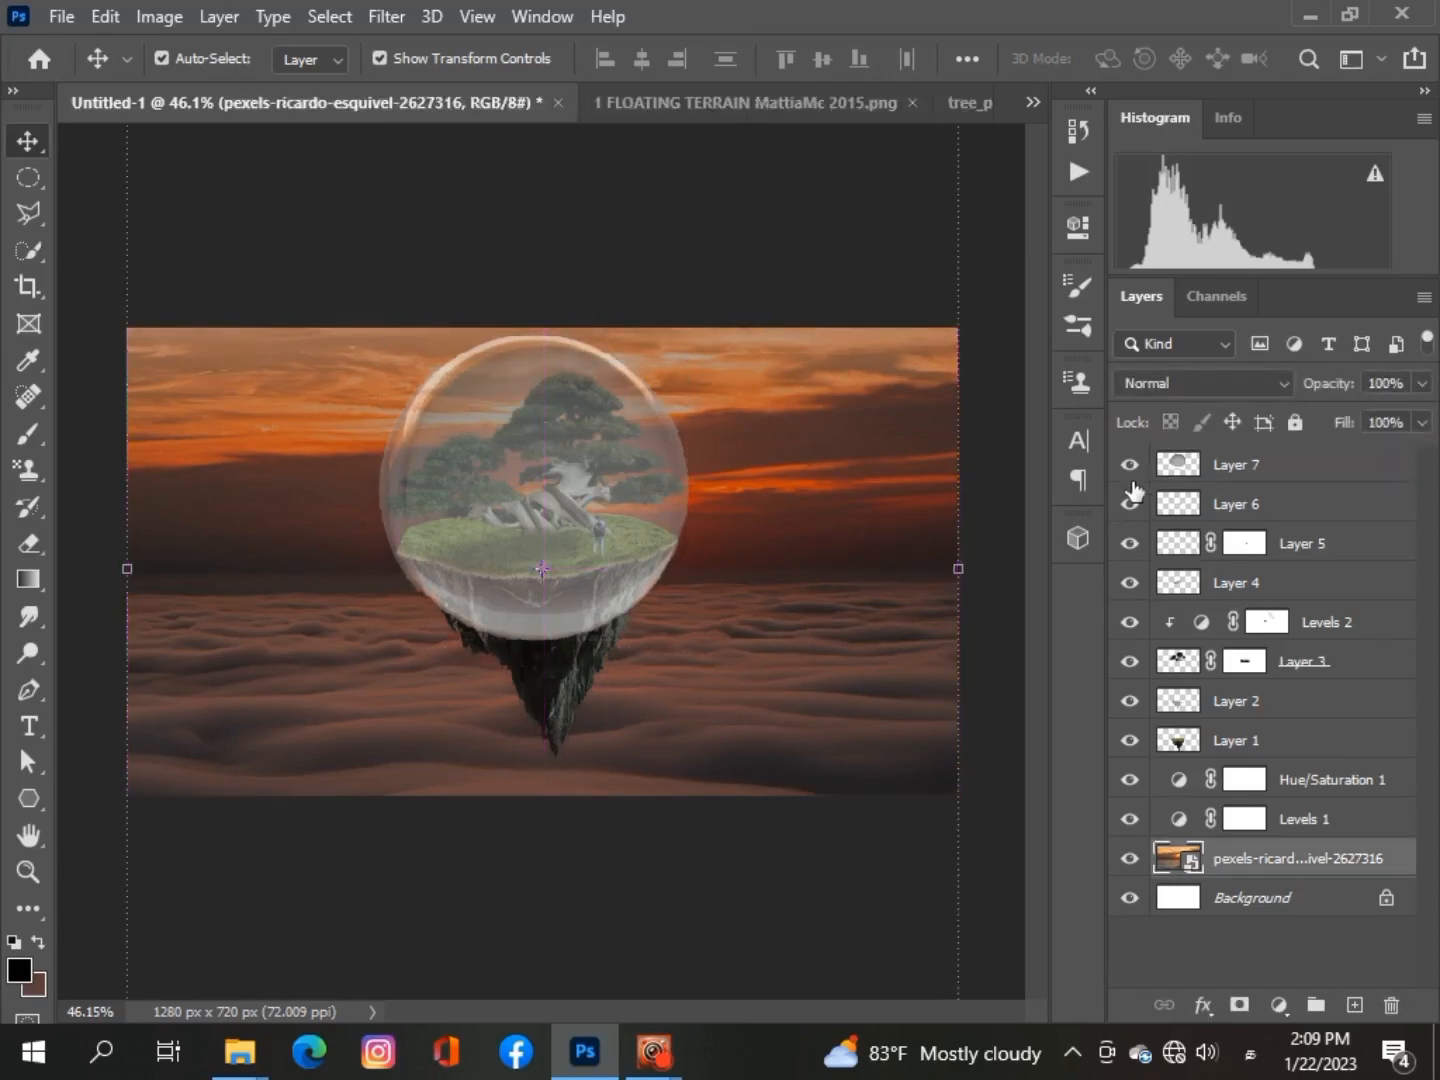
Rotate the glass ball on Layer 7 by 8.23° and scale it to about 97.02% width and 93.40% height around the tree
click(1177, 465)
mouse_move(688, 668)
mouse_down()
mouse_move(663, 668)
mouse_move(668, 680)
mouse_up()
scroll(721, 877, down, 2)
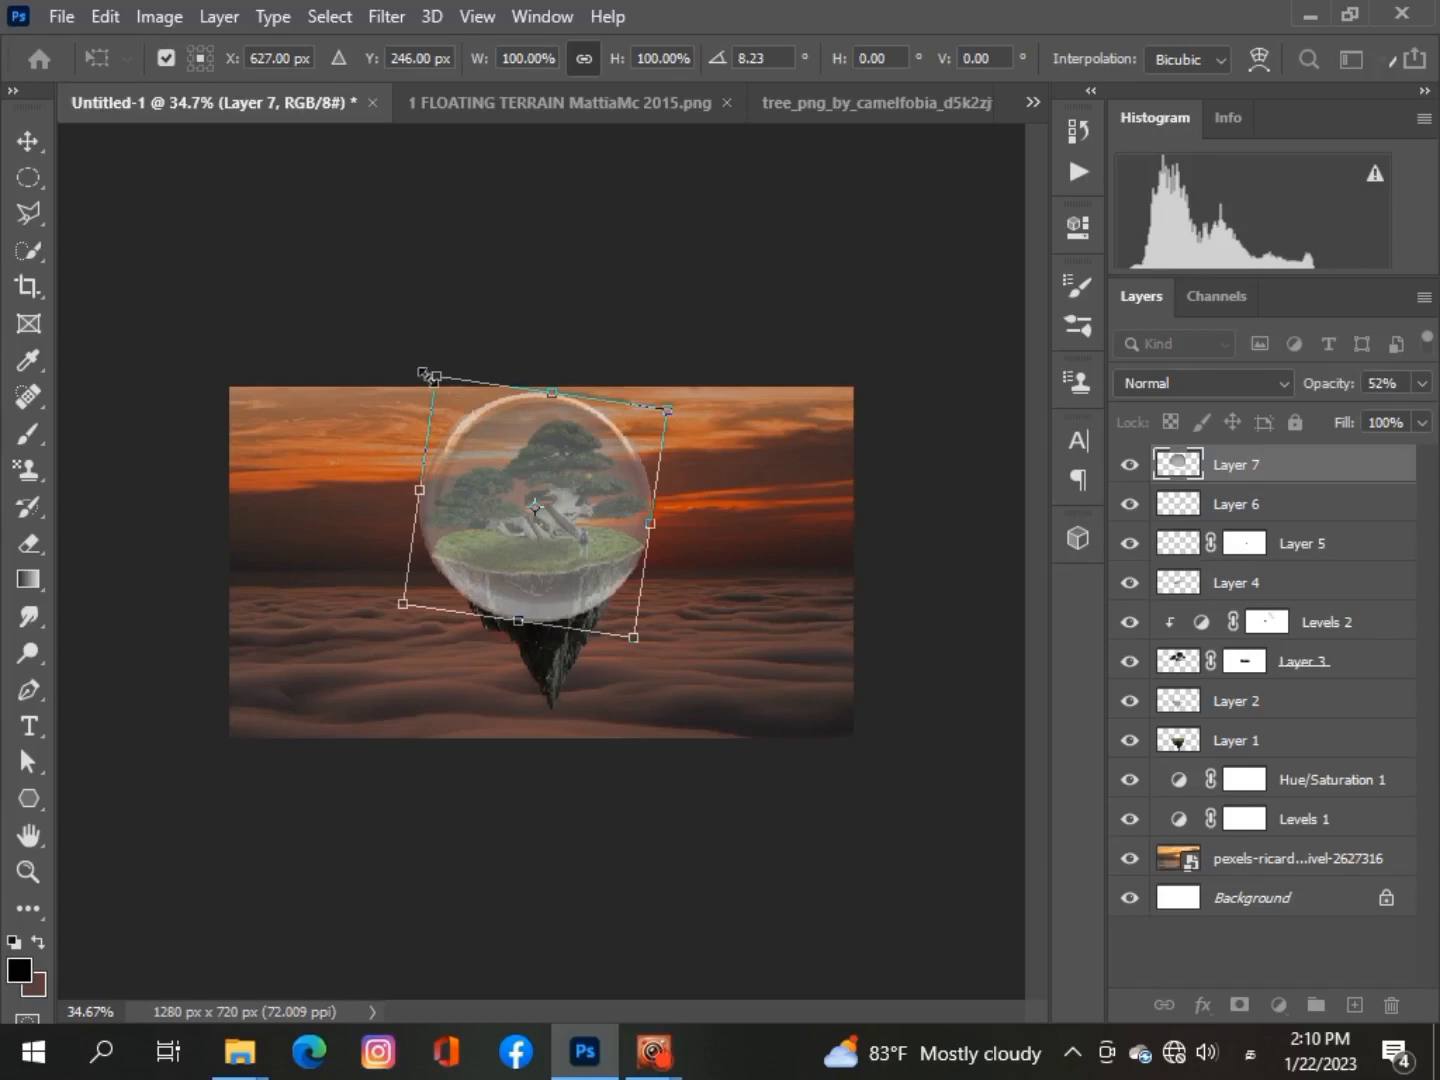
drag(432, 375, 440, 382)
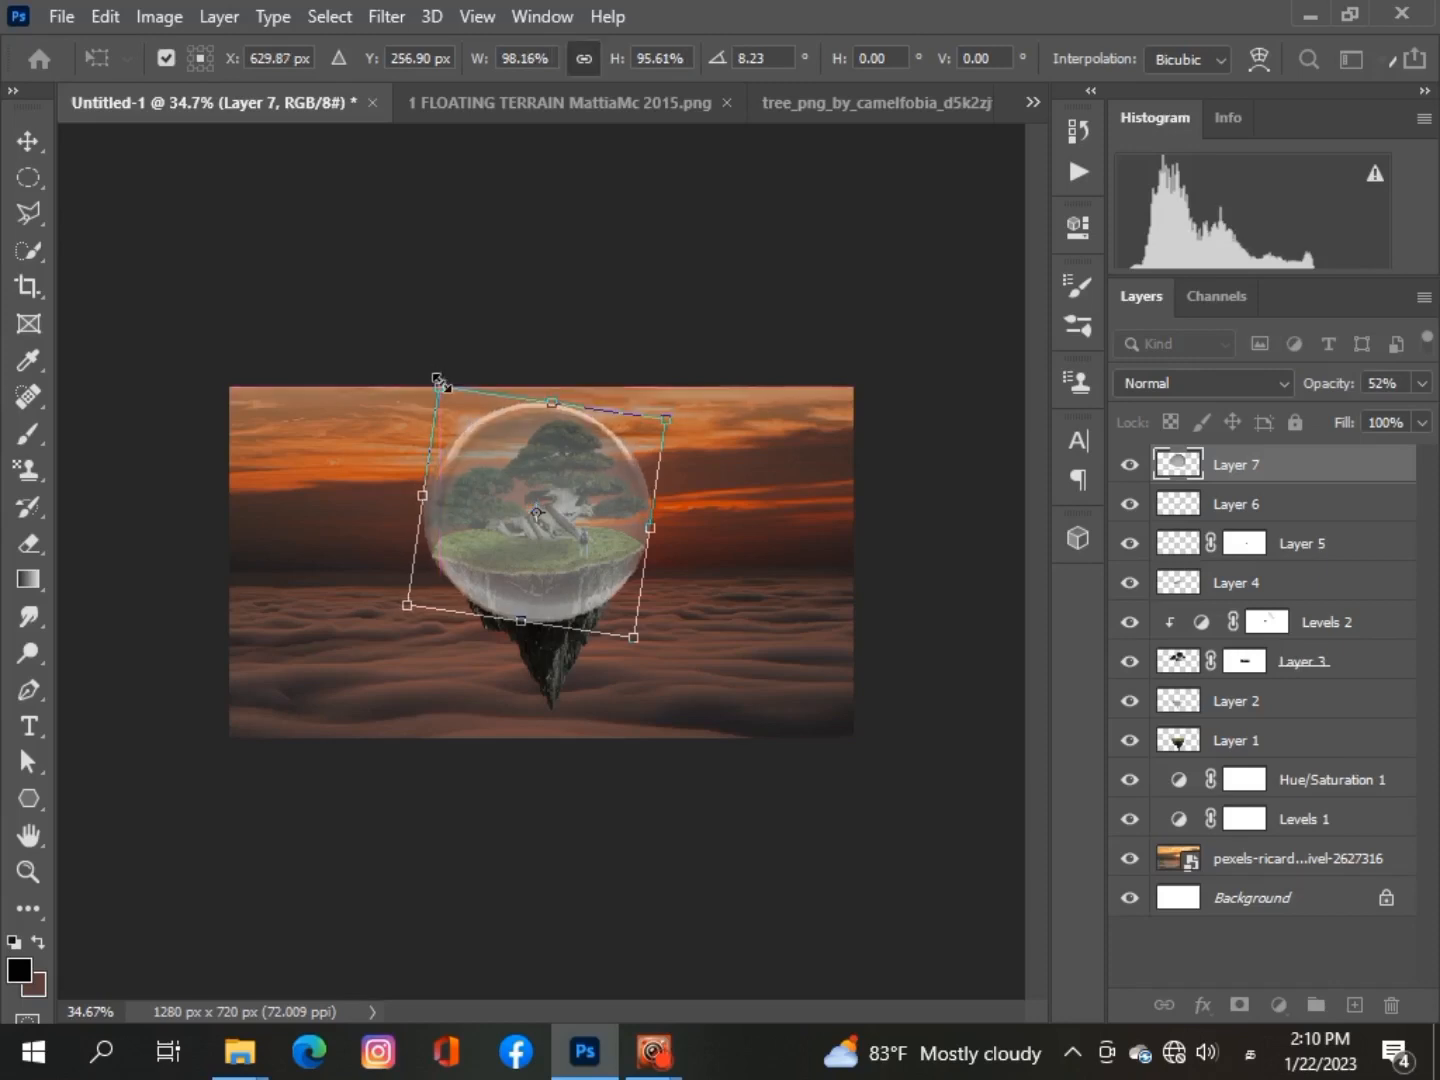
drag(635, 637, 632, 634)
drag(535, 562, 536, 563)
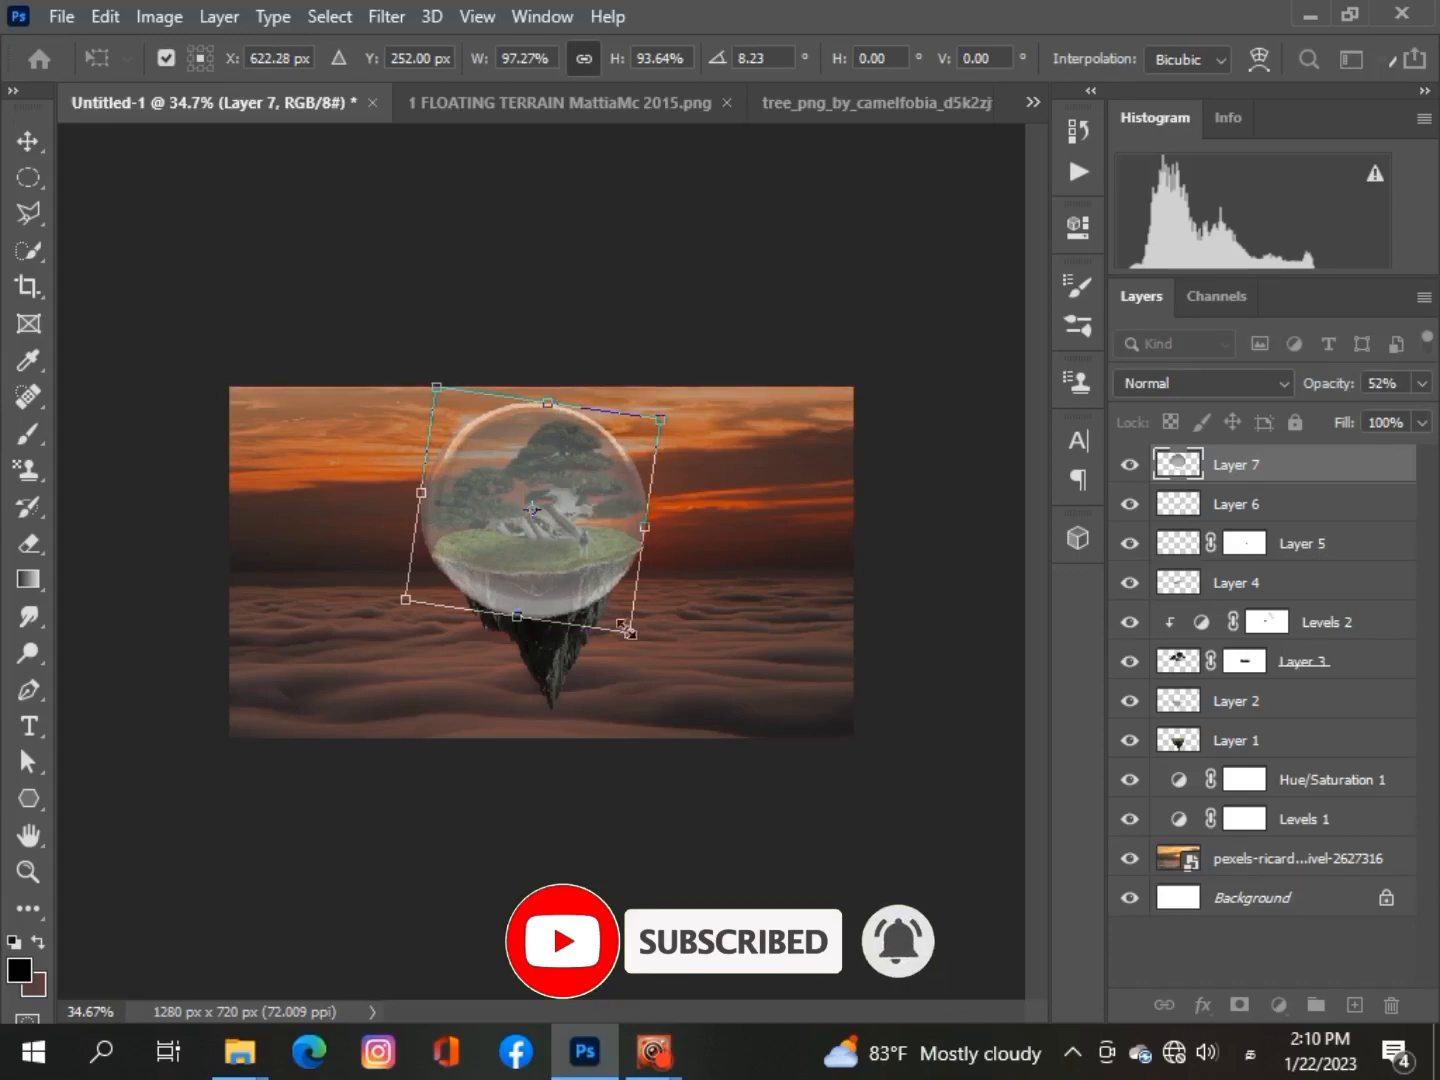
drag(628, 635, 629, 634)
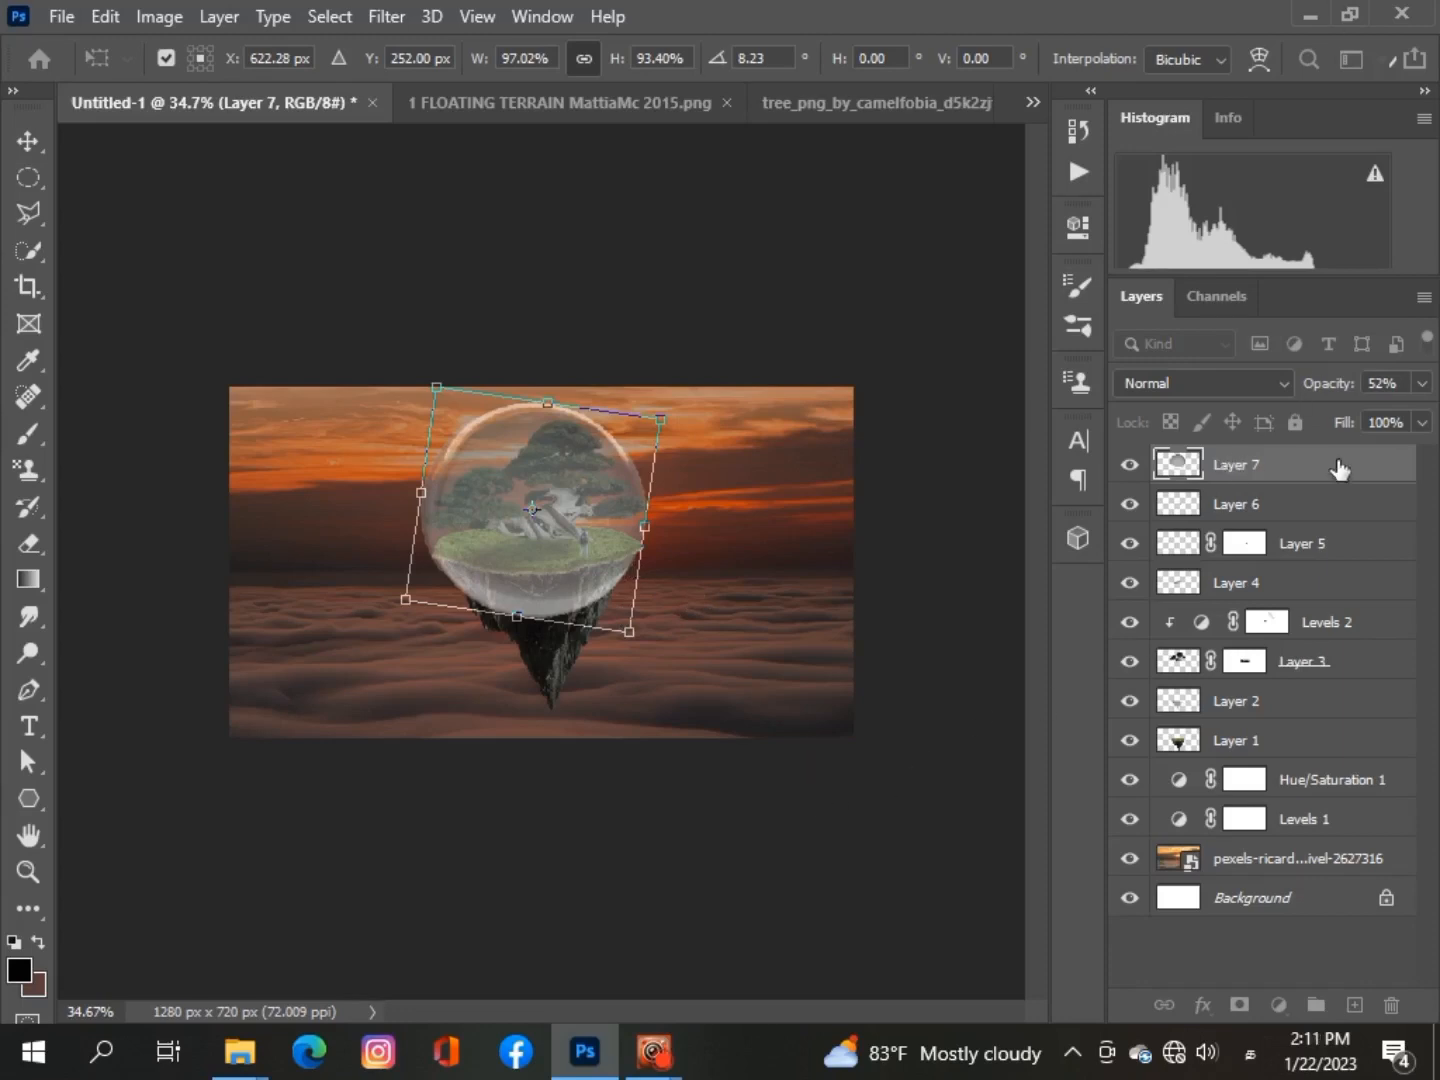
key(Return)
click(476, 931)
Enlarge the glass ball proportionally in two passes, by 102.58% and by 109.64%, to enclose the tree and grass, and deselect it
click(600, 585)
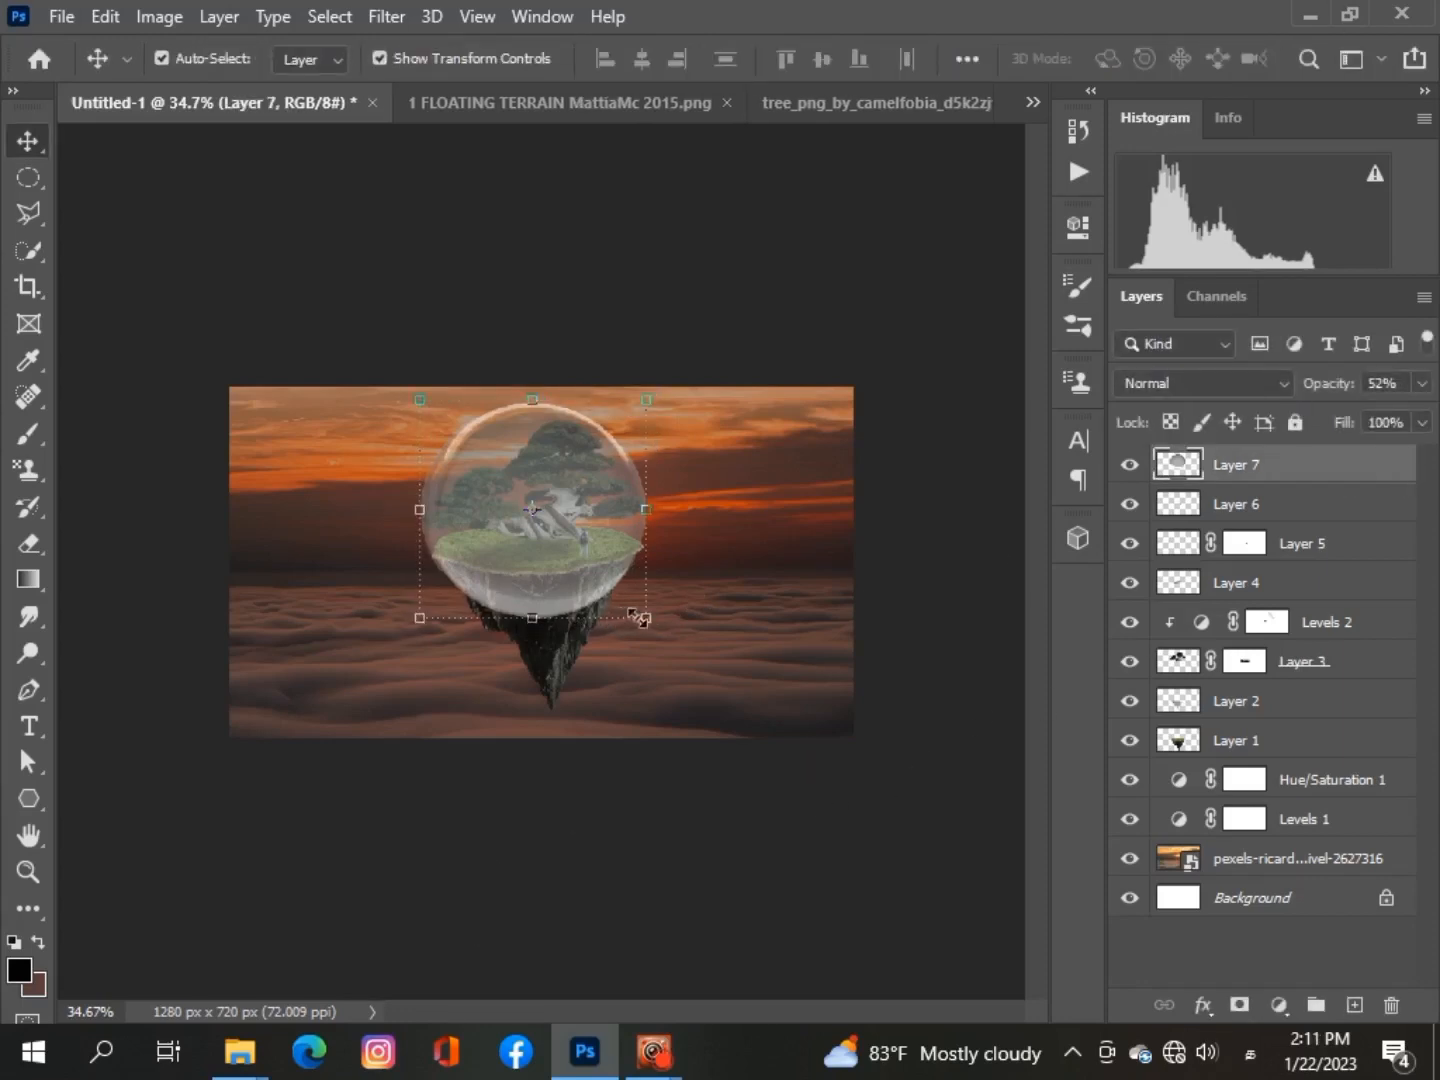
drag(638, 617, 649, 621)
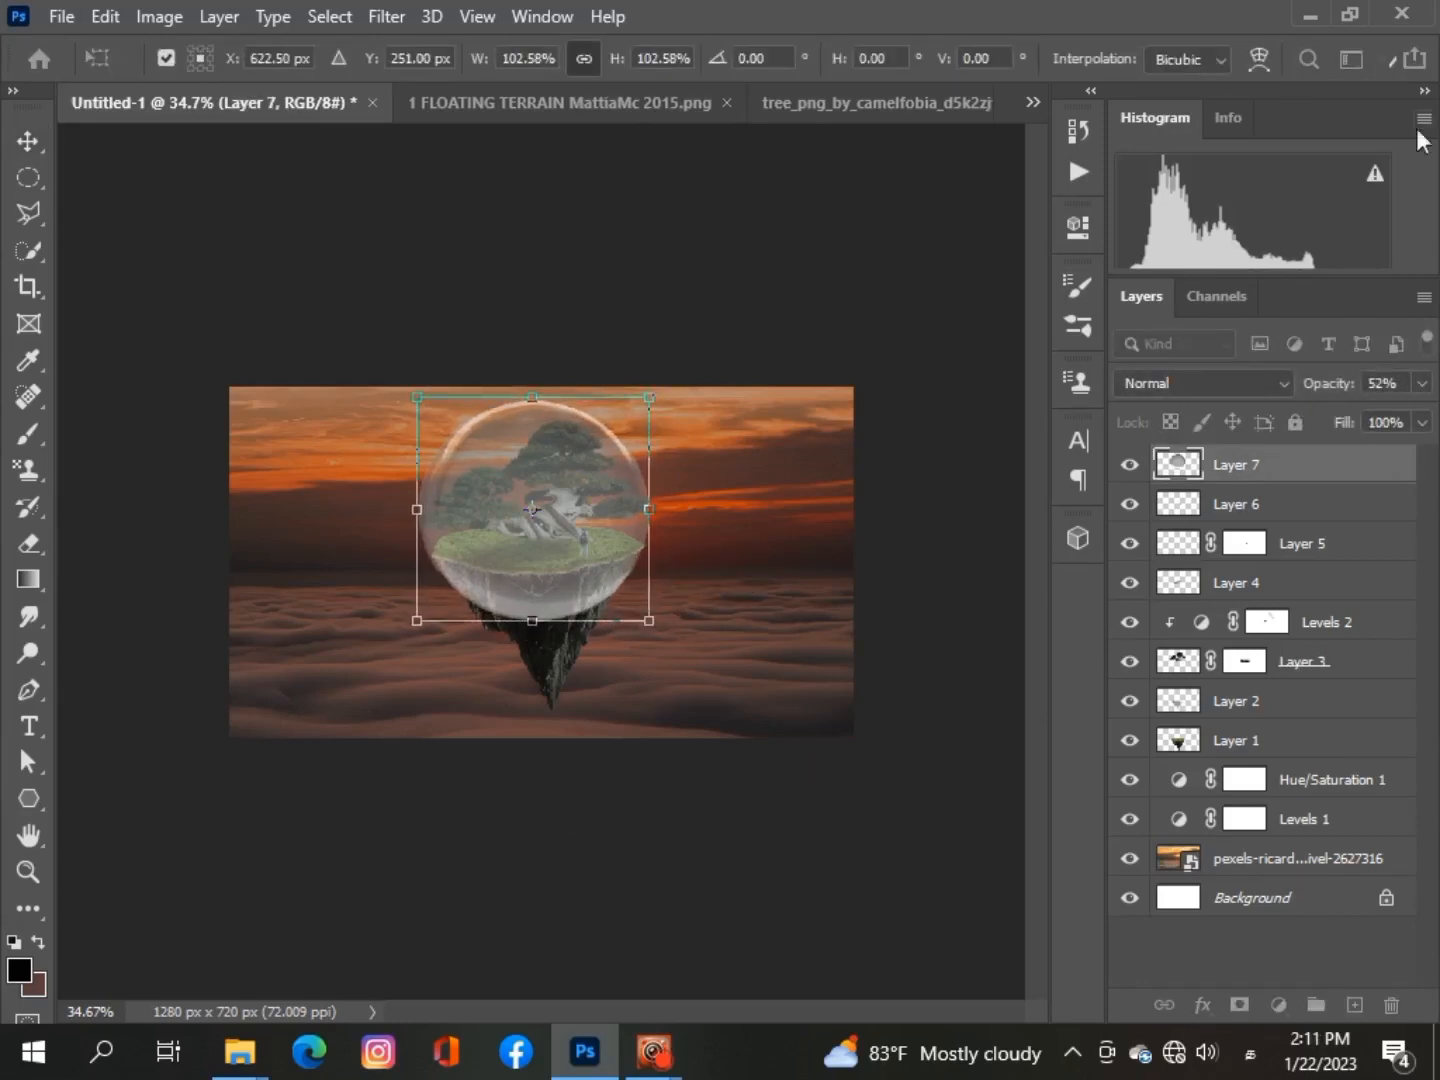
key(Return)
click(941, 769)
click(608, 509)
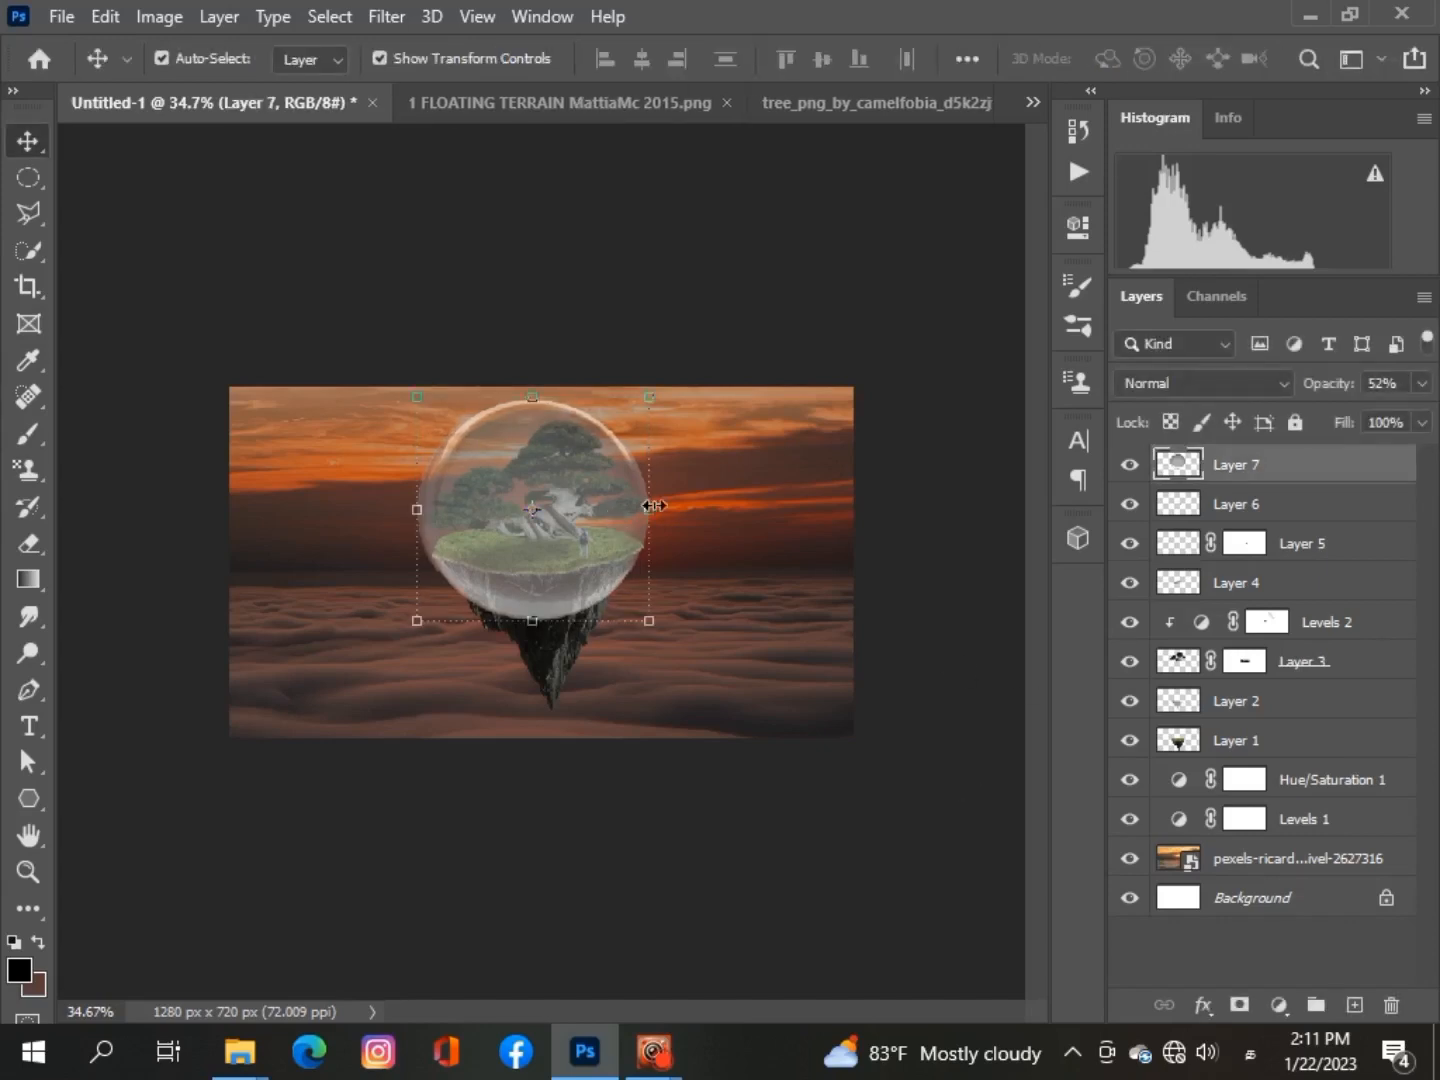
drag(652, 509, 661, 508)
drag(563, 512, 568, 511)
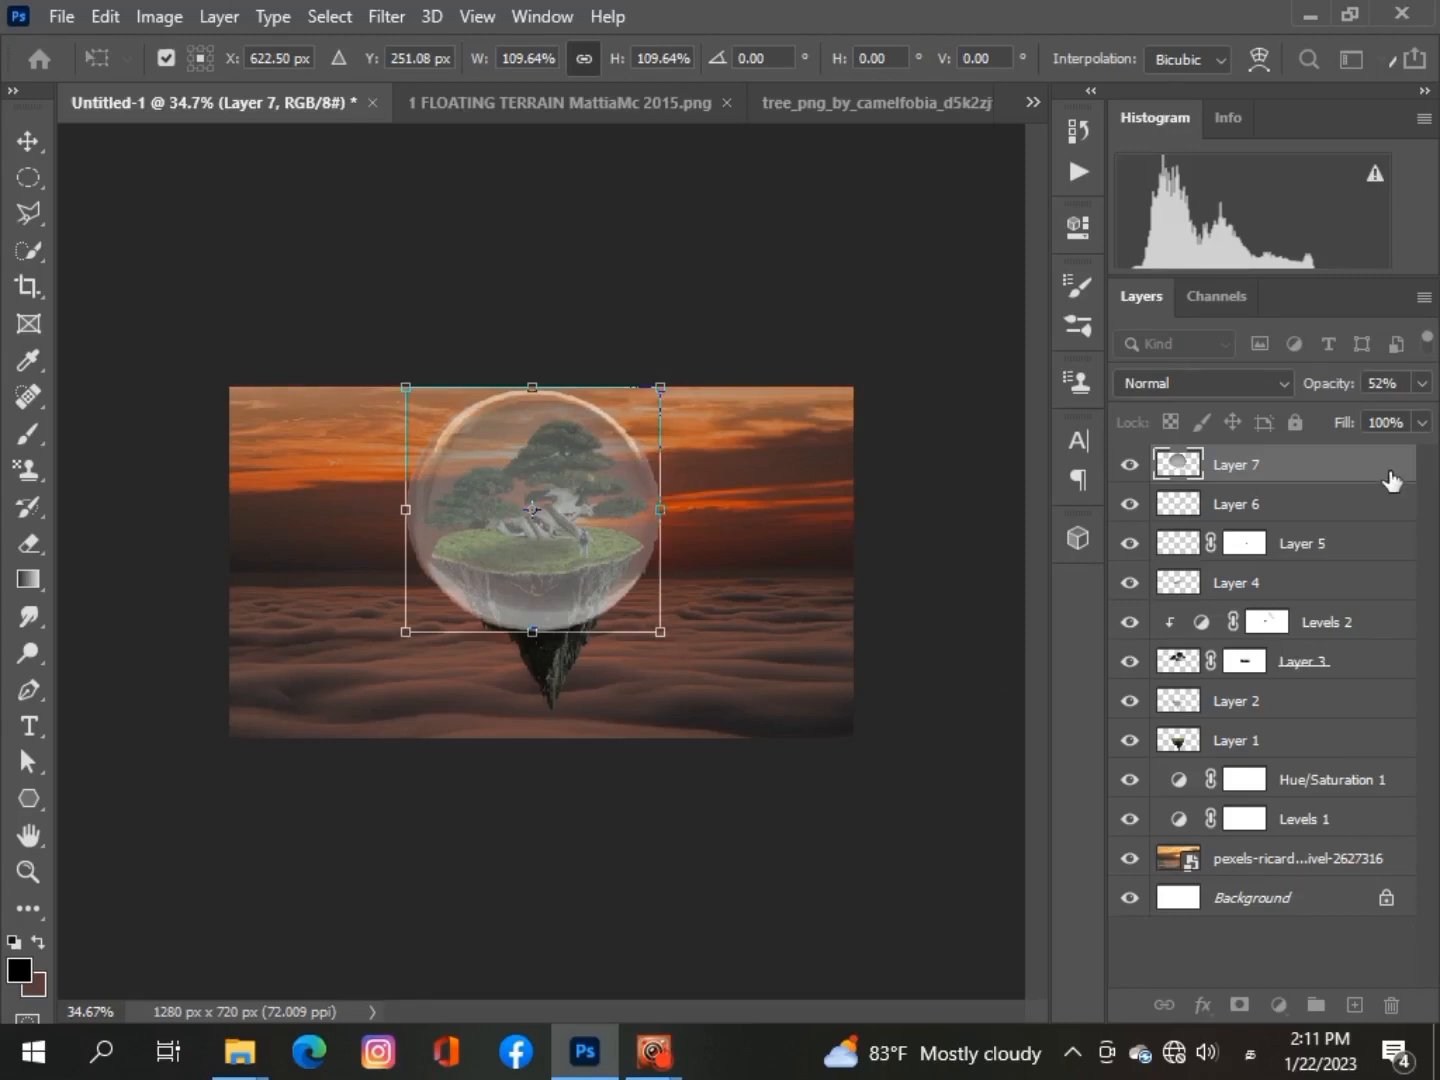
key(Return)
click(875, 831)
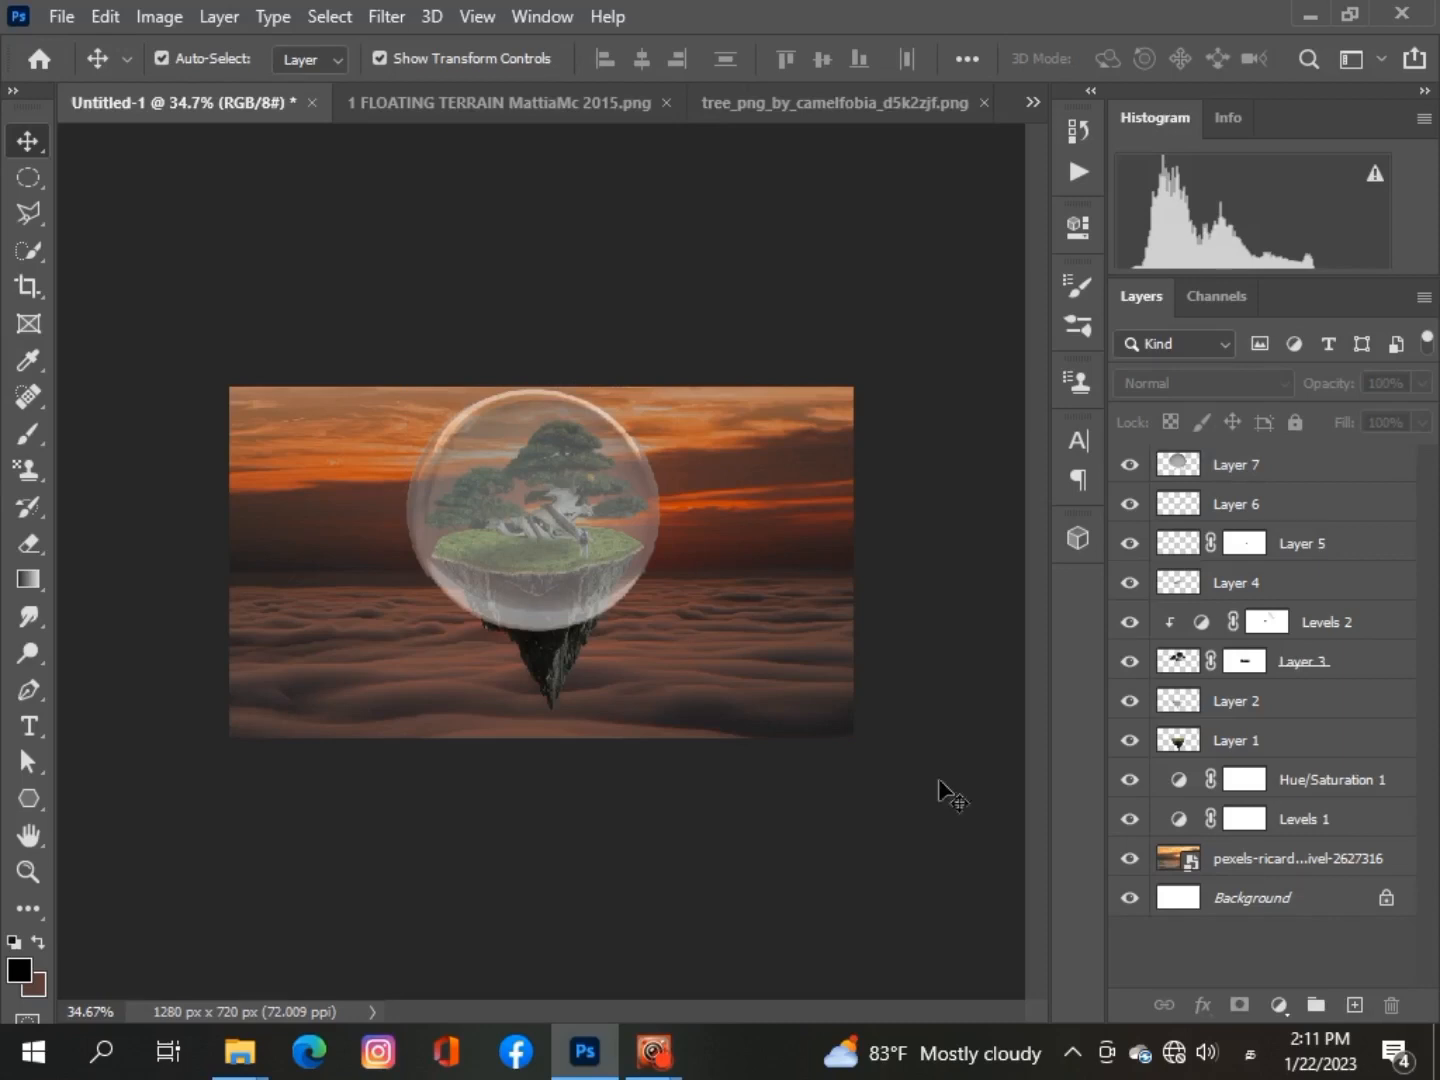
Raise the opacity of Layer 7 to 100% and set its blend mode to Overlay
click(1375, 466)
click(1421, 383)
drag(1358, 416, 1391, 455)
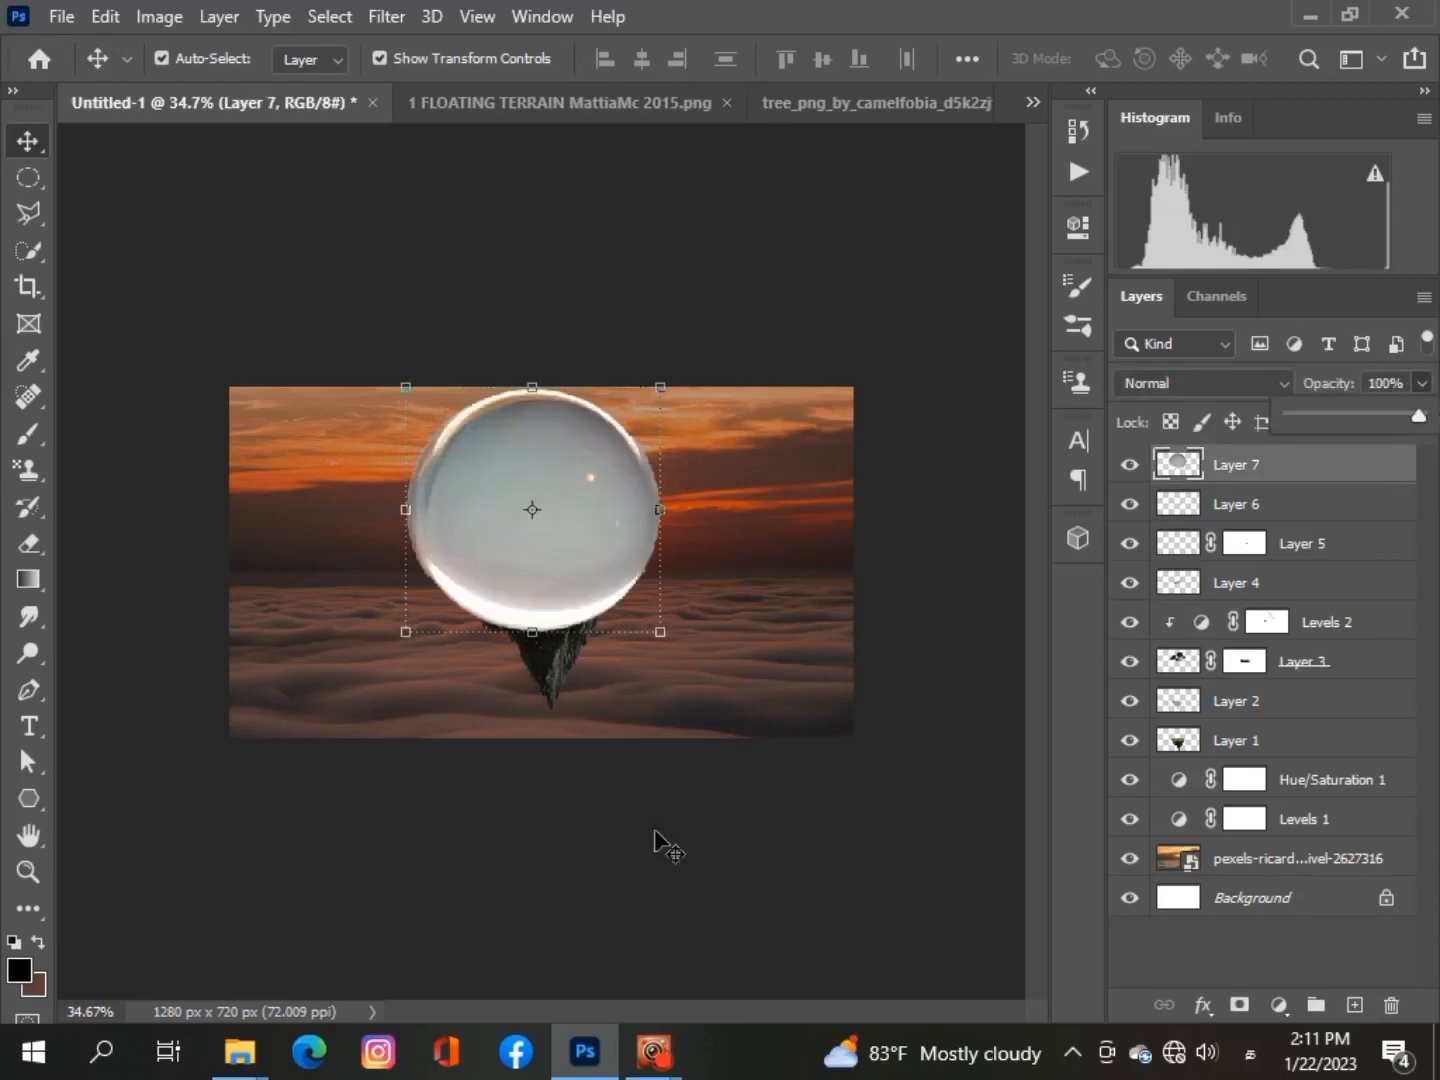
click(1273, 388)
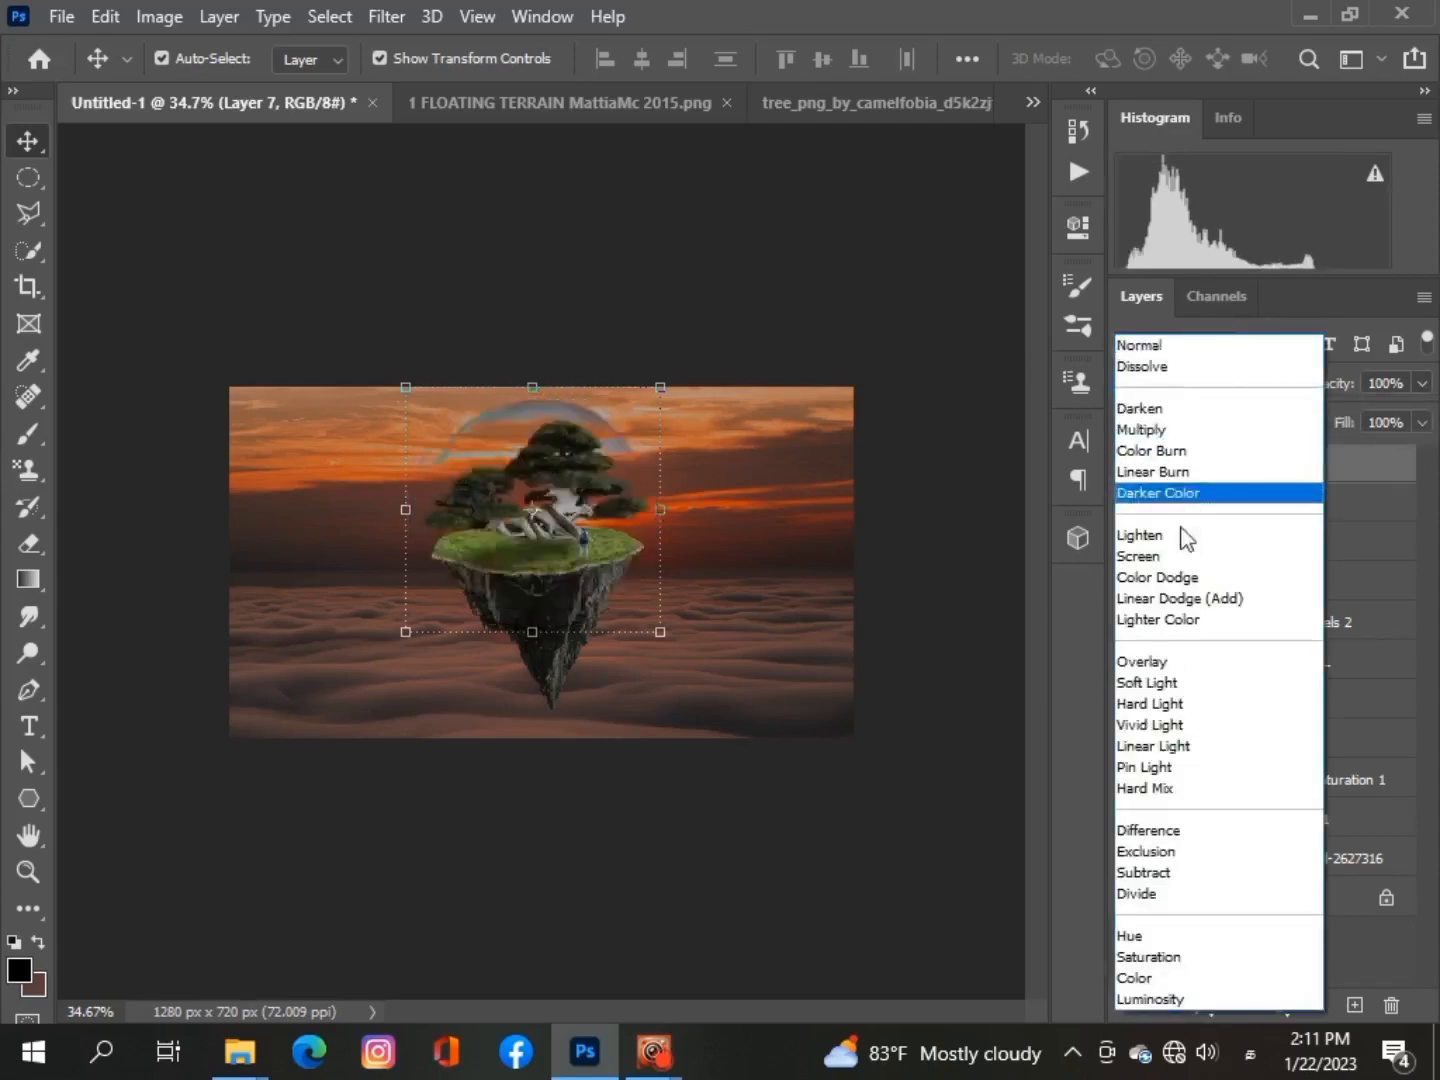
click(1171, 667)
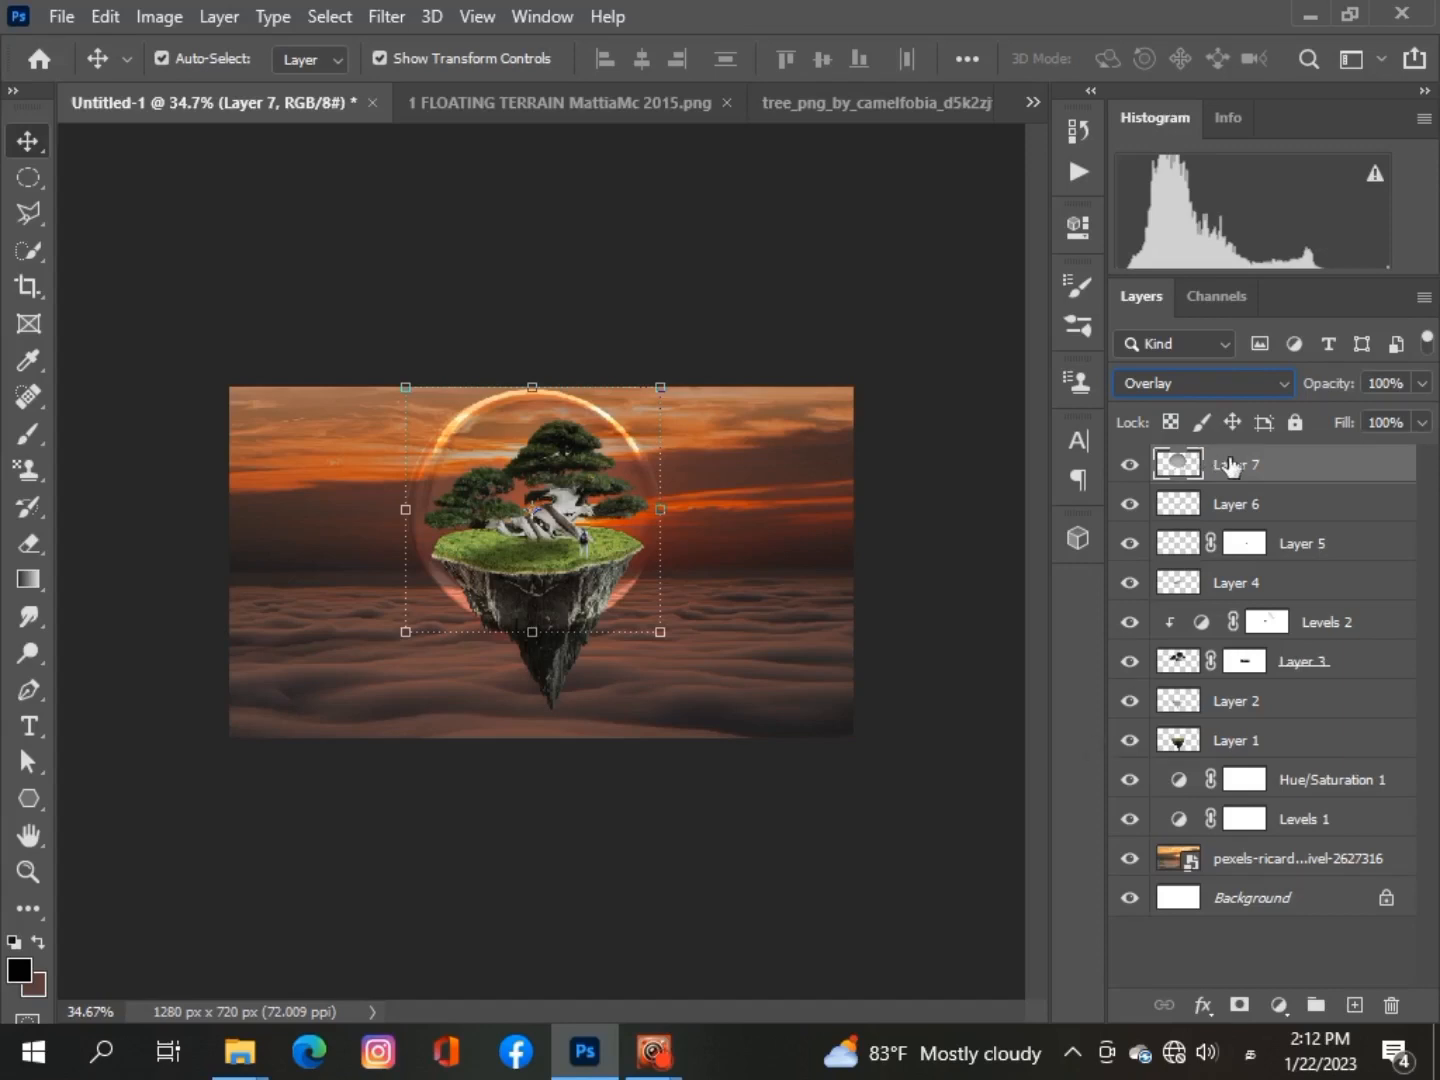
Add a layer mask to Layer 7 and paint it black over the rock below the grass with a soft 111 px brush
click(1238, 1004)
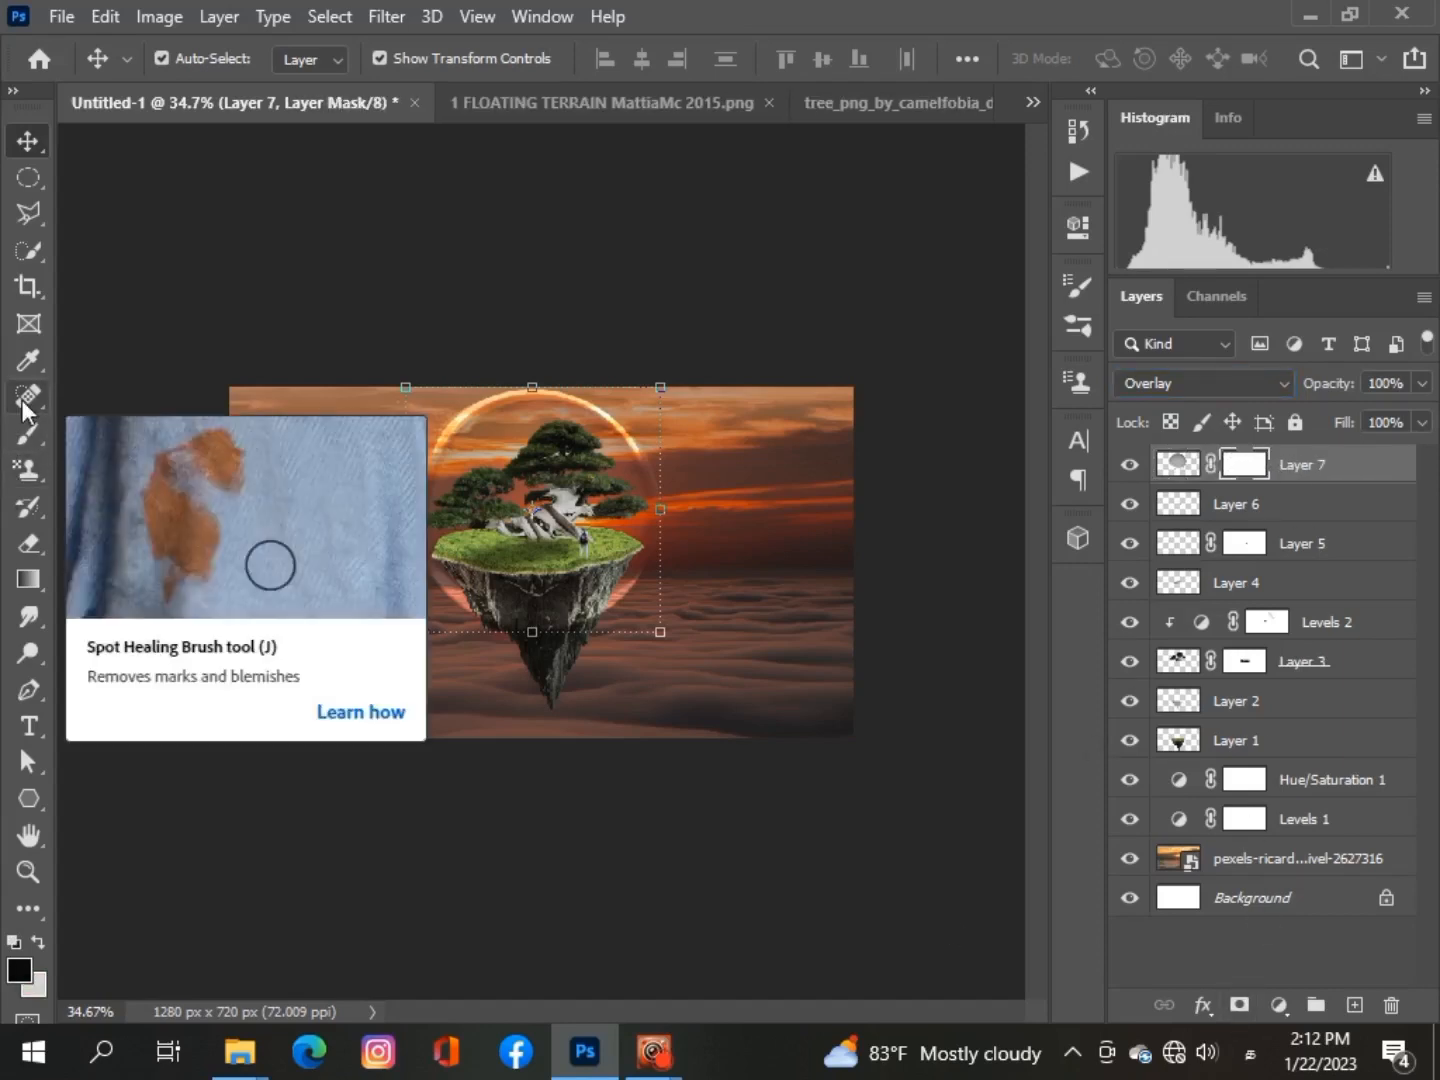
click(30, 543)
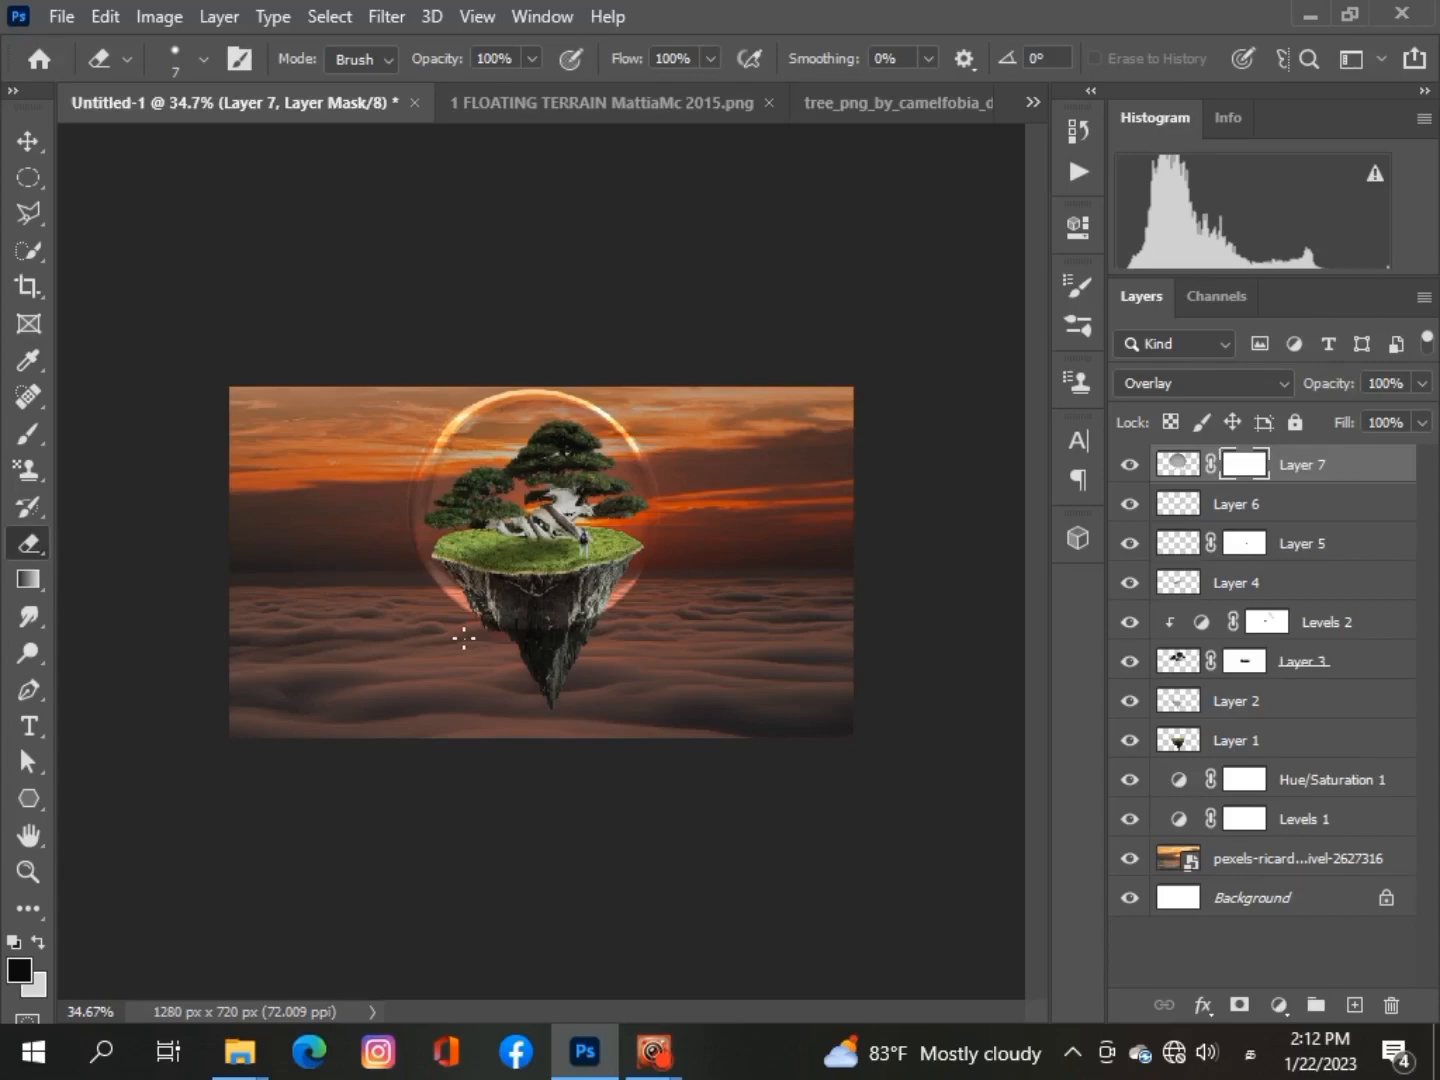
key(b)
scroll(470, 620, up, 5)
click(202, 59)
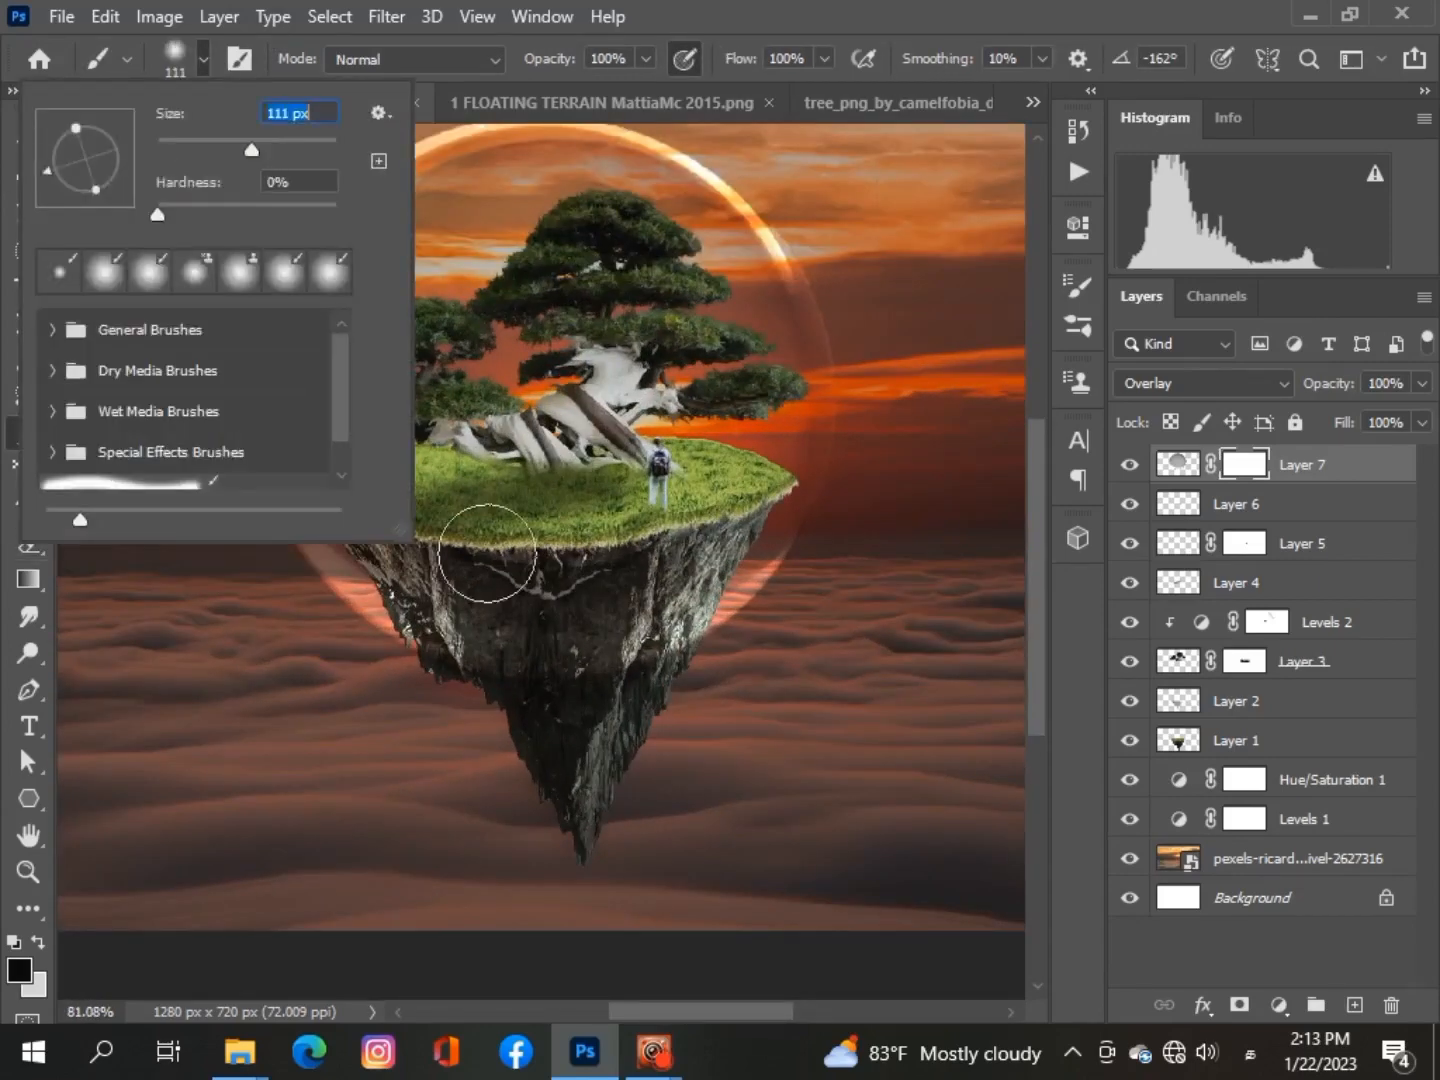
mouse_move(534, 686)
mouse_down()
mouse_move(587, 688)
mouse_move(574, 677)
mouse_move(638, 651)
mouse_up()
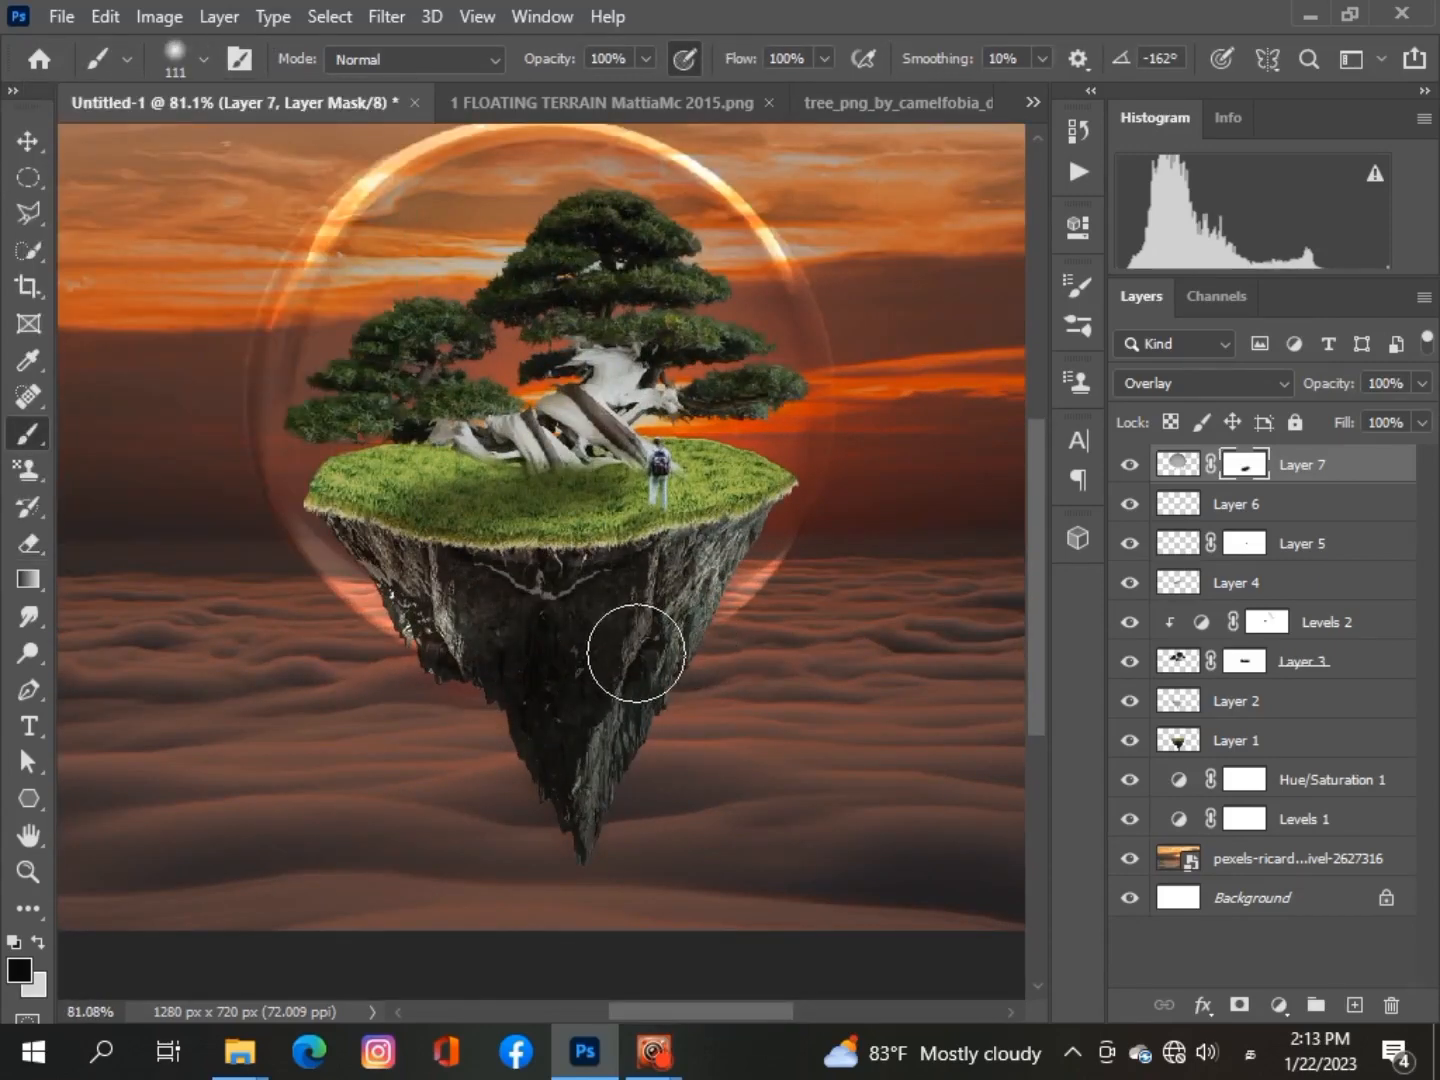
scroll(766, 545, down, 3)
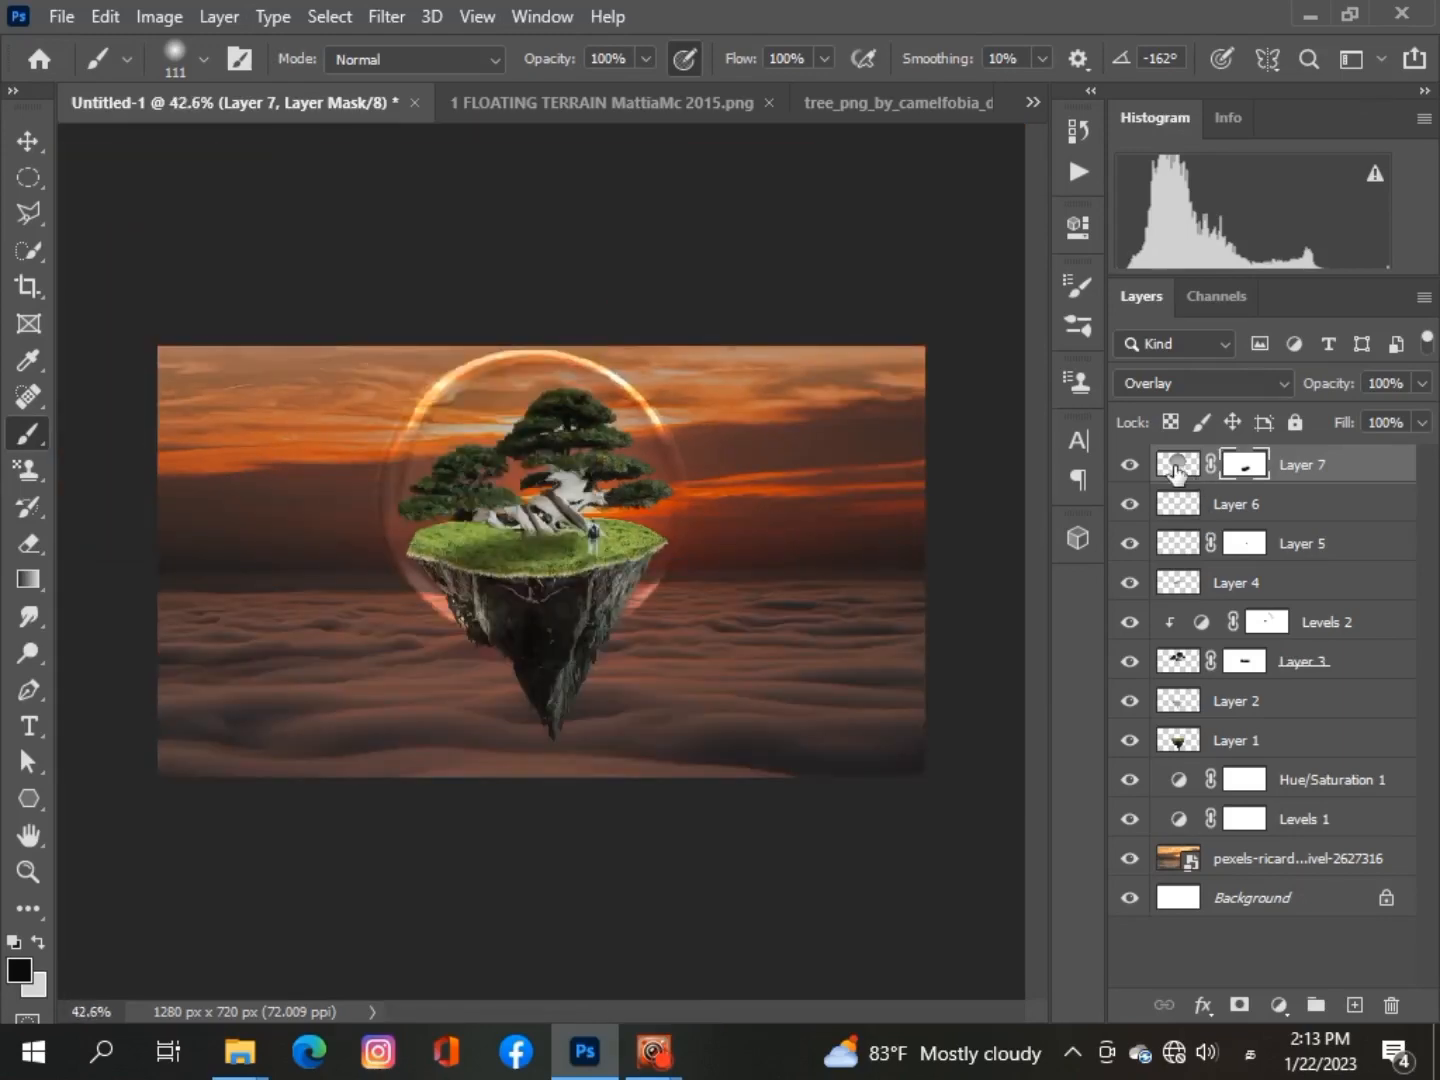
Scale the glass ball on Layer 7 proportionally to 91.05% around the tree and island, apply the transform and deselect the layer
click(1178, 464)
key(v)
scroll(644, 491, up, 2)
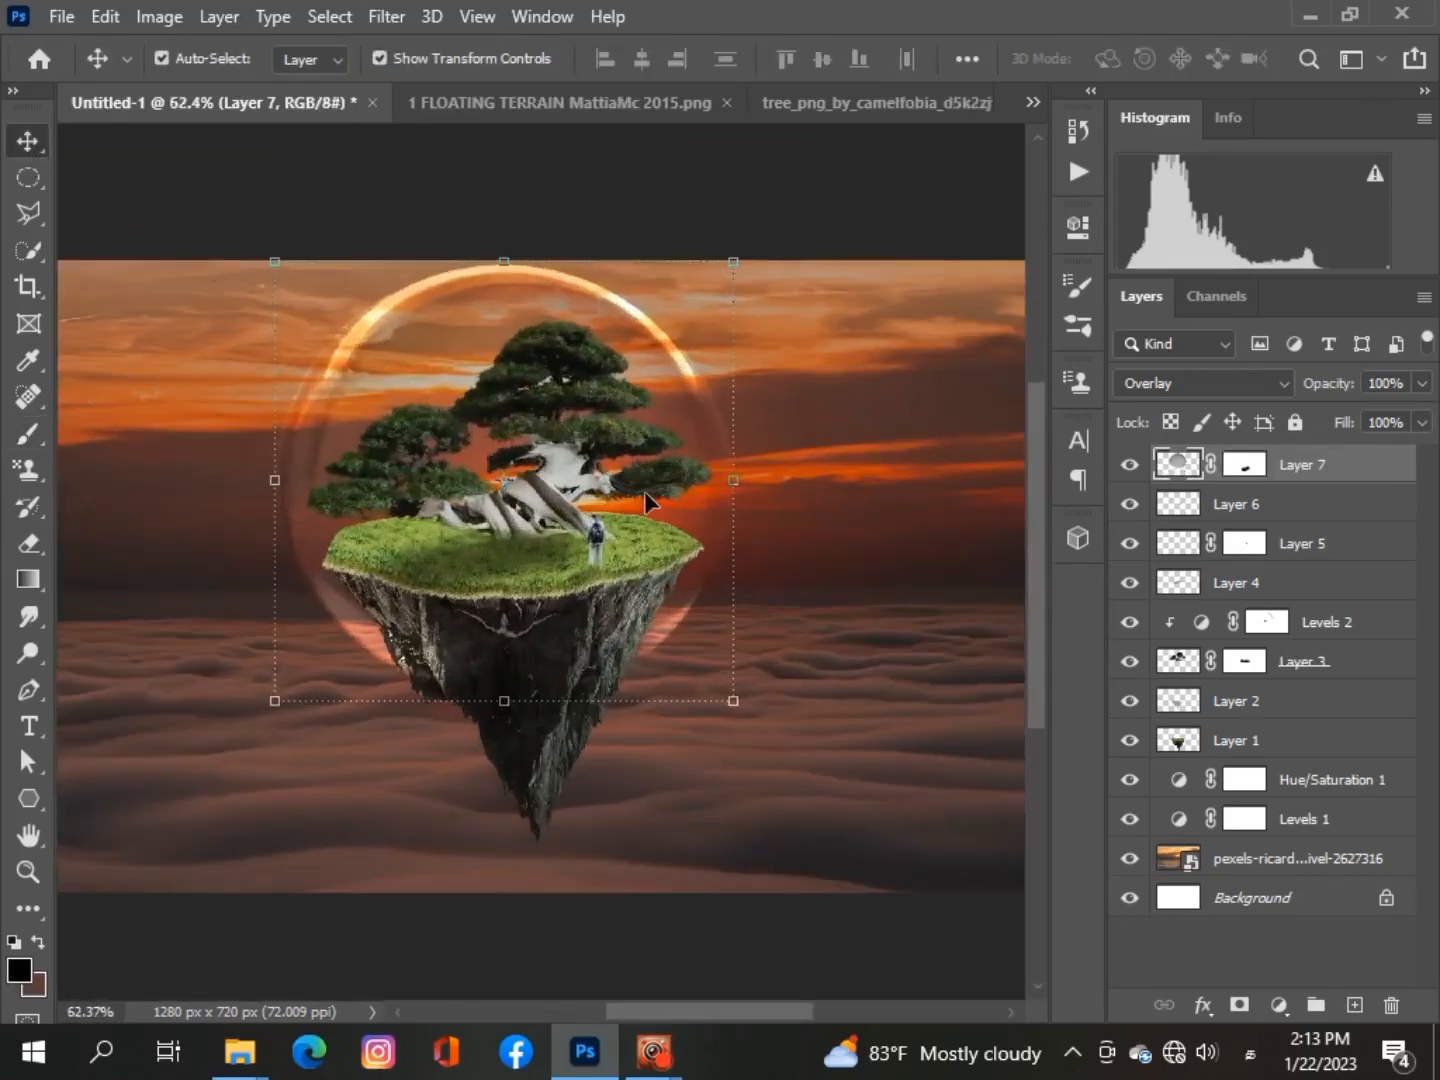
drag(733, 702, 720, 688)
drag(443, 488, 528, 472)
drag(289, 686, 291, 679)
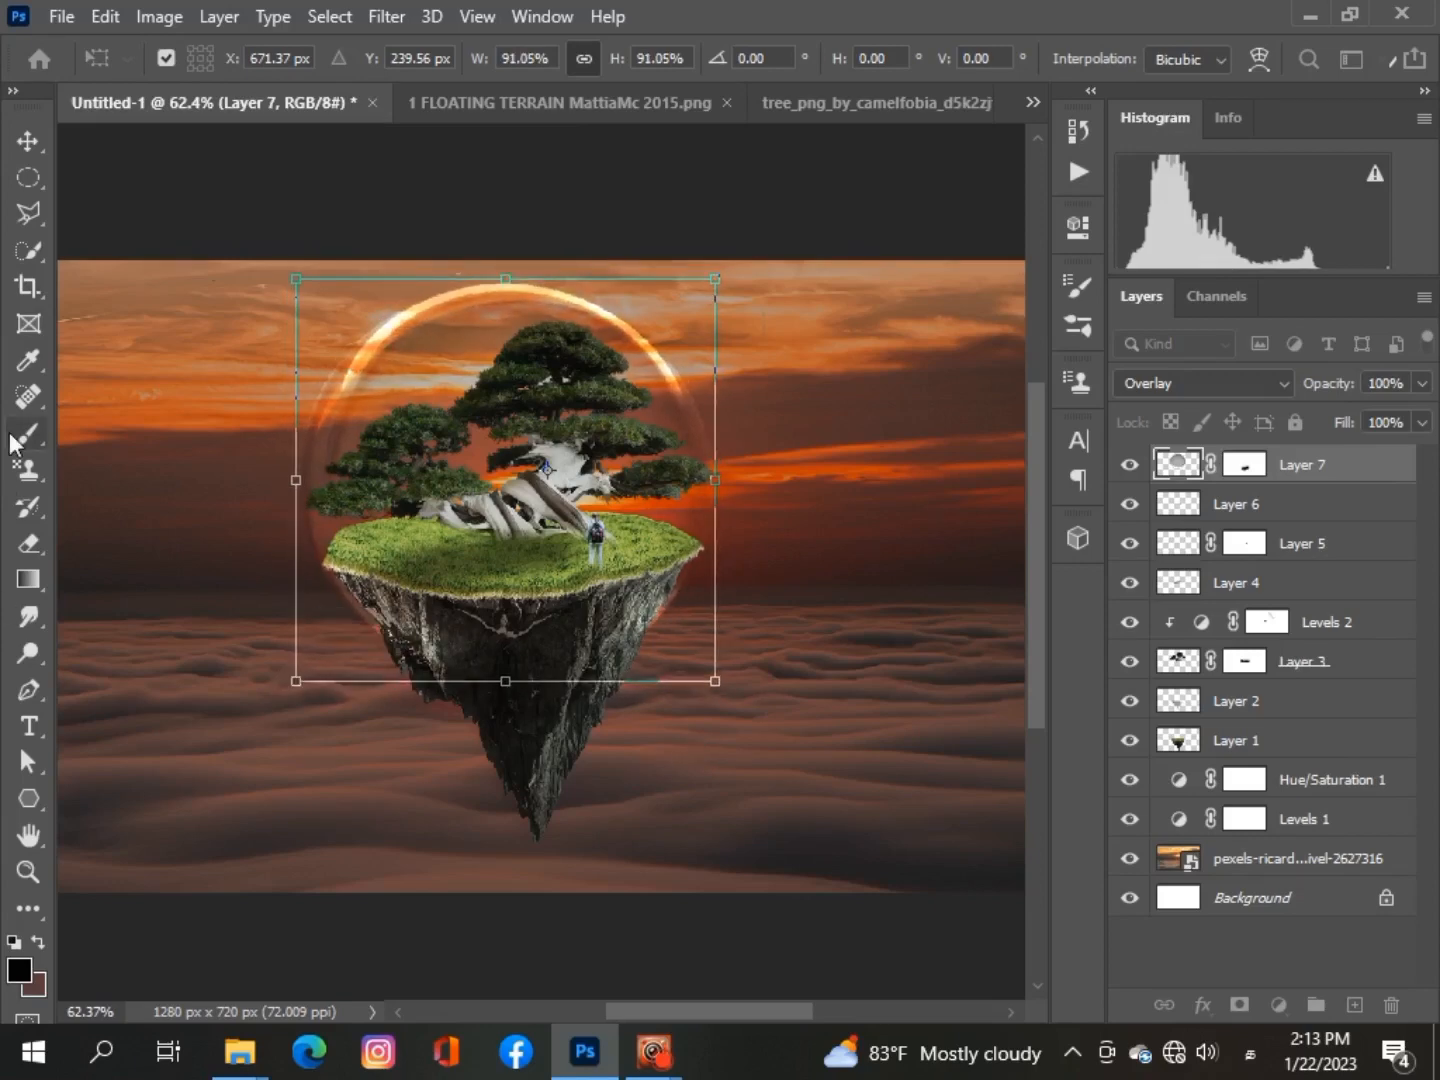
click(27, 140)
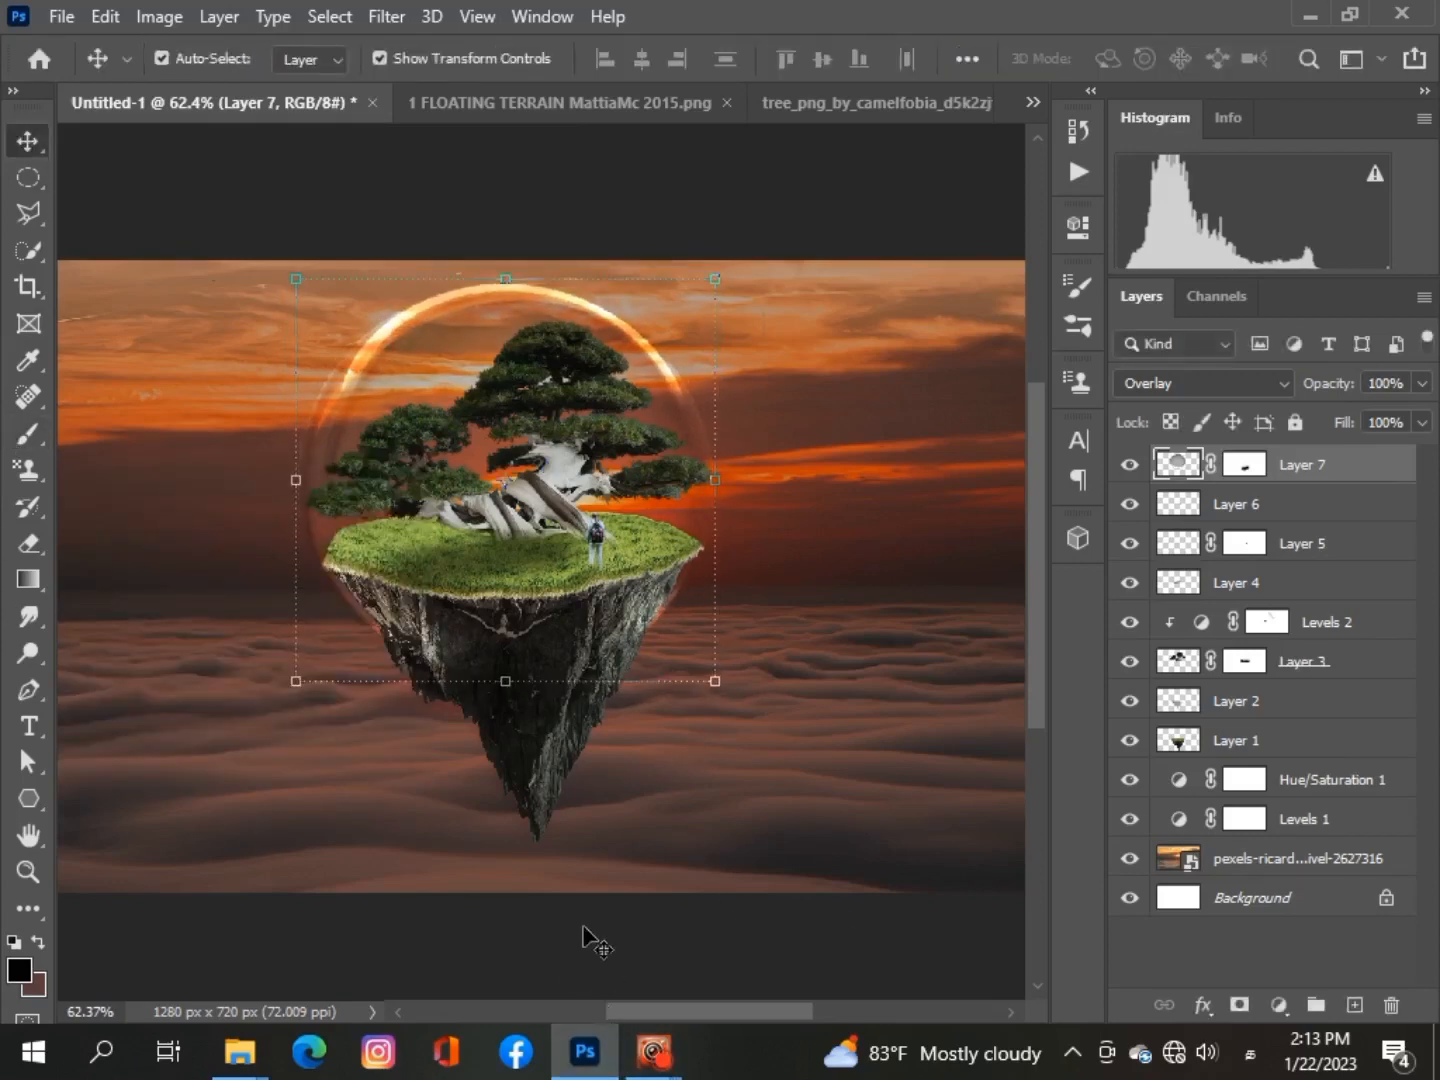
click(582, 926)
Paint black on Layer 7's mask around both sides of the rock to hide the ball's lower rim beneath the grass
scroll(581, 926, down, 2)
scroll(582, 926, up, 2)
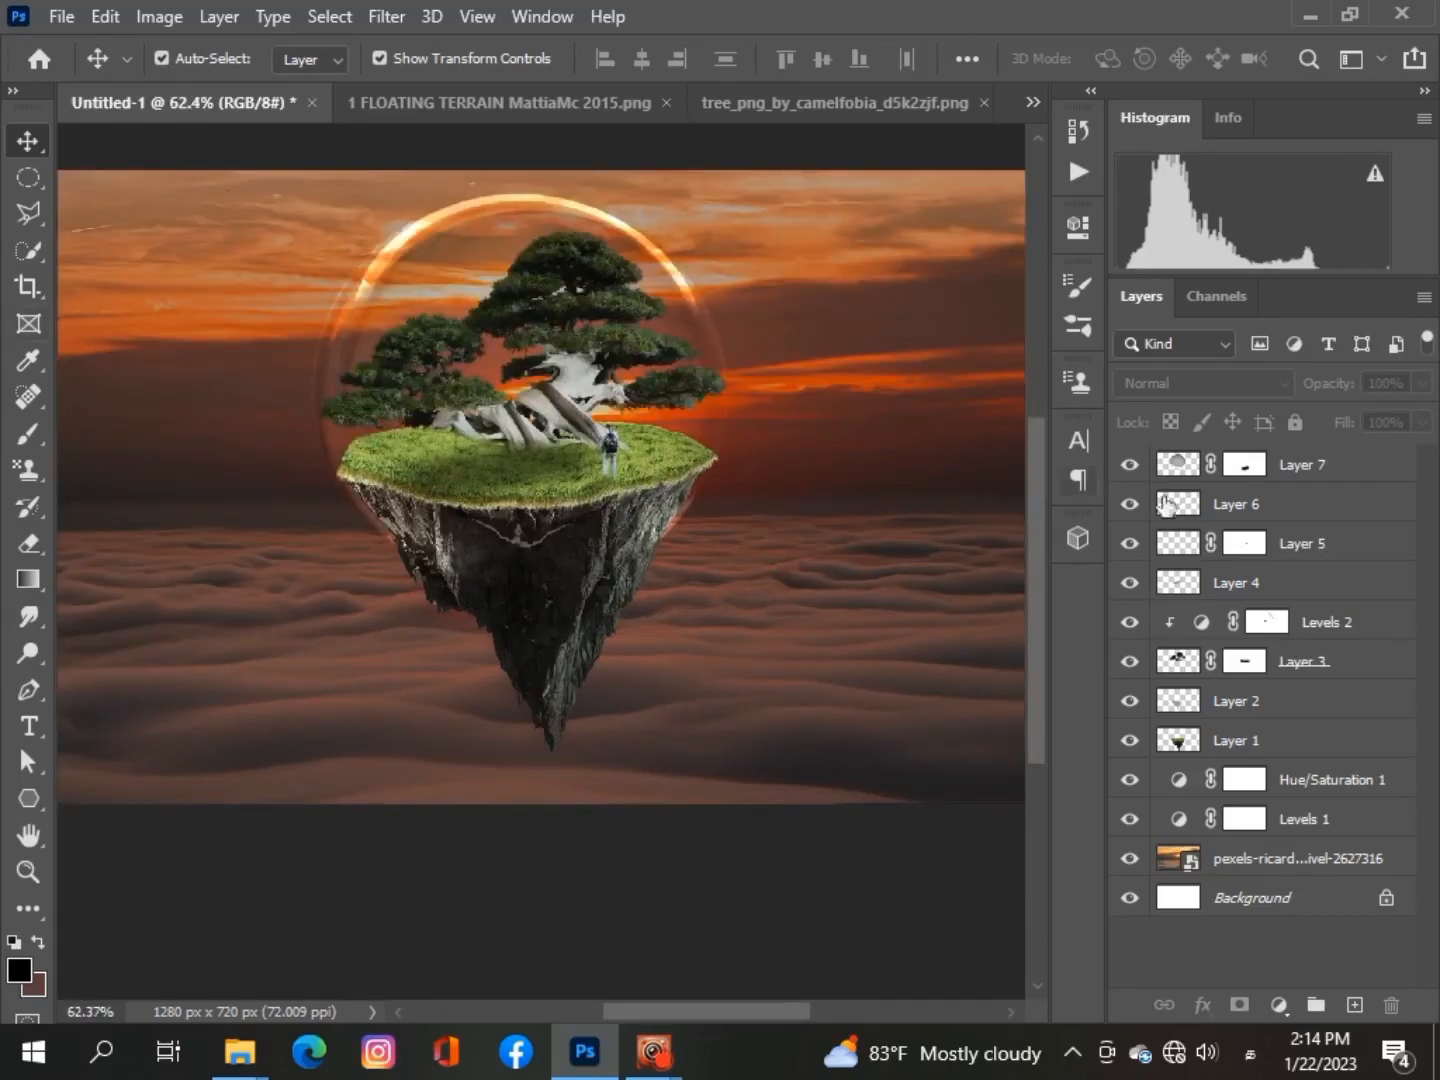
key(b)
scroll(405, 550, up, 3)
click(1246, 463)
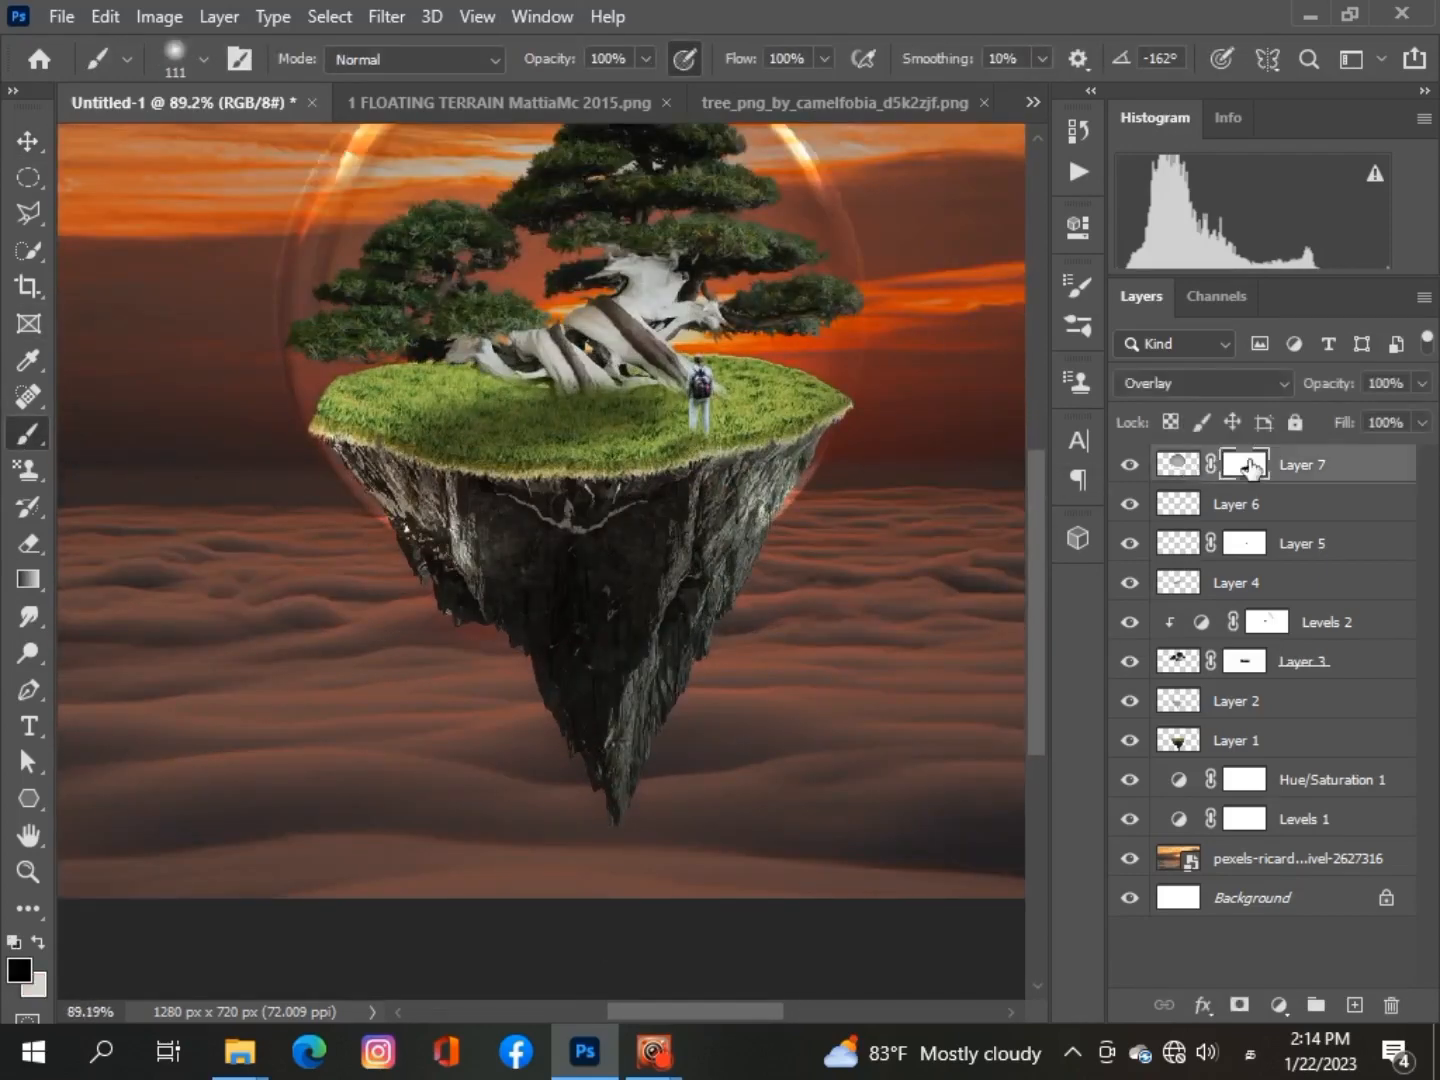
mouse_move(296, 505)
mouse_down()
mouse_move(362, 545)
mouse_move(442, 558)
mouse_move(381, 499)
mouse_move(359, 511)
mouse_move(500, 566)
mouse_move(624, 558)
mouse_move(742, 528)
mouse_move(824, 486)
mouse_move(824, 511)
mouse_move(726, 566)
mouse_move(722, 517)
mouse_move(437, 529)
mouse_move(304, 490)
mouse_up()
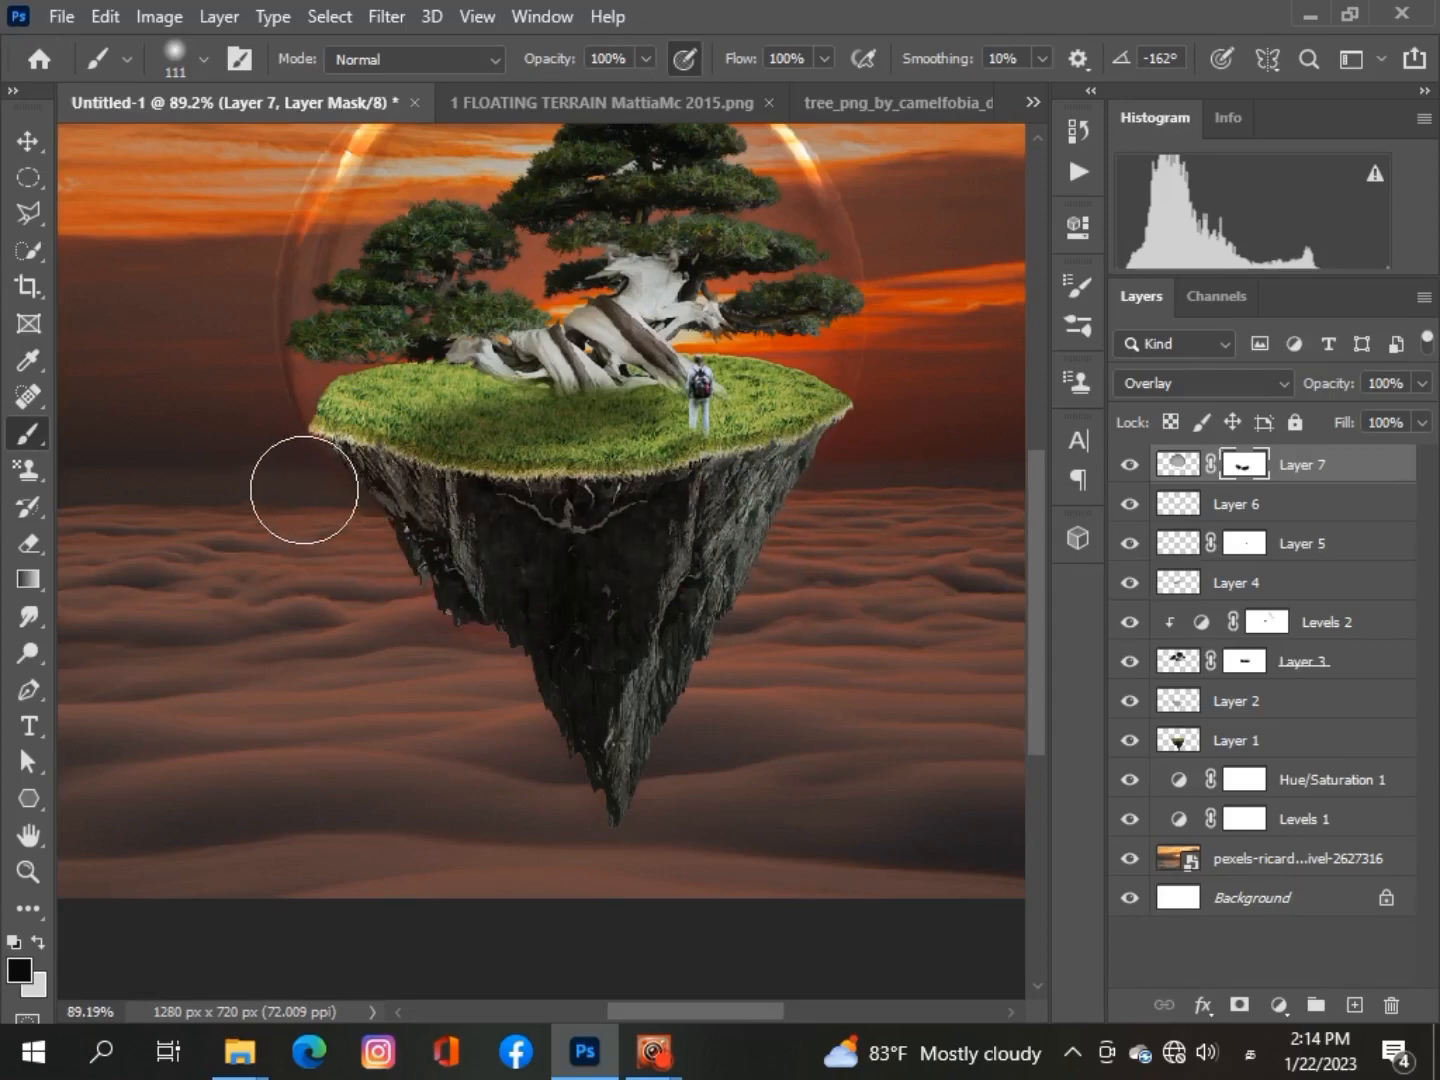
scroll(420, 579, down, 5)
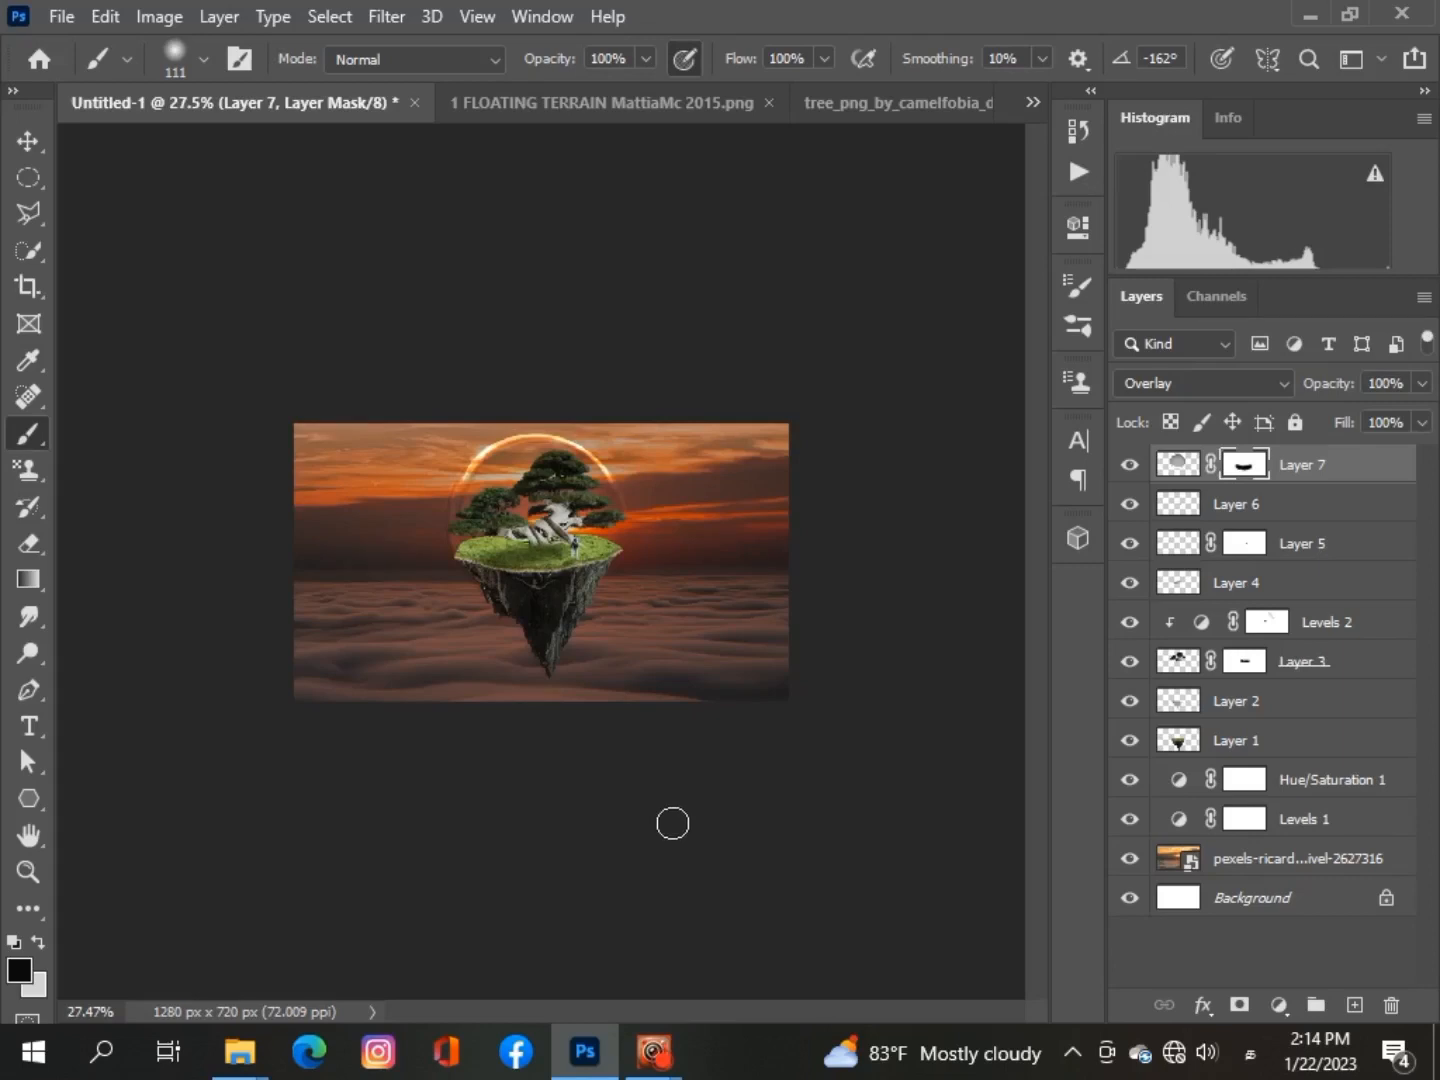
Compare the composite with the glass ball of Layer 7 hidden and shown, and deselect the layer
click(1129, 463)
click(1130, 464)
click(29, 140)
click(855, 875)
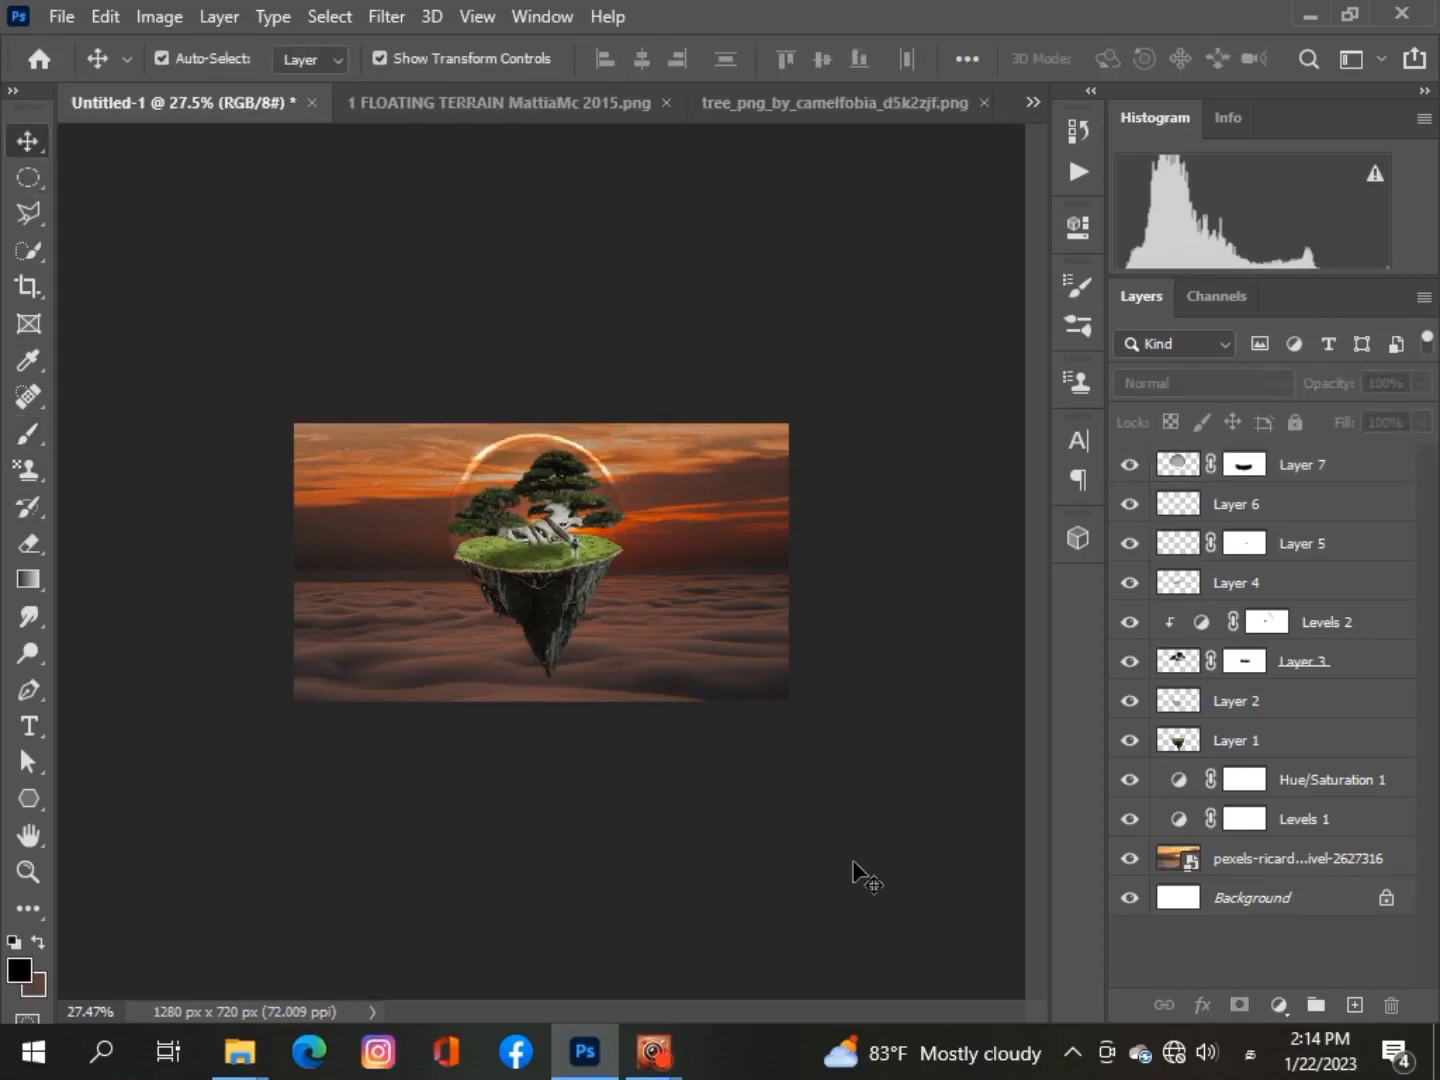
Duplicate Layer 7, set the copy's blend mode to Normal and lower its opacity to 52%
click(1356, 468)
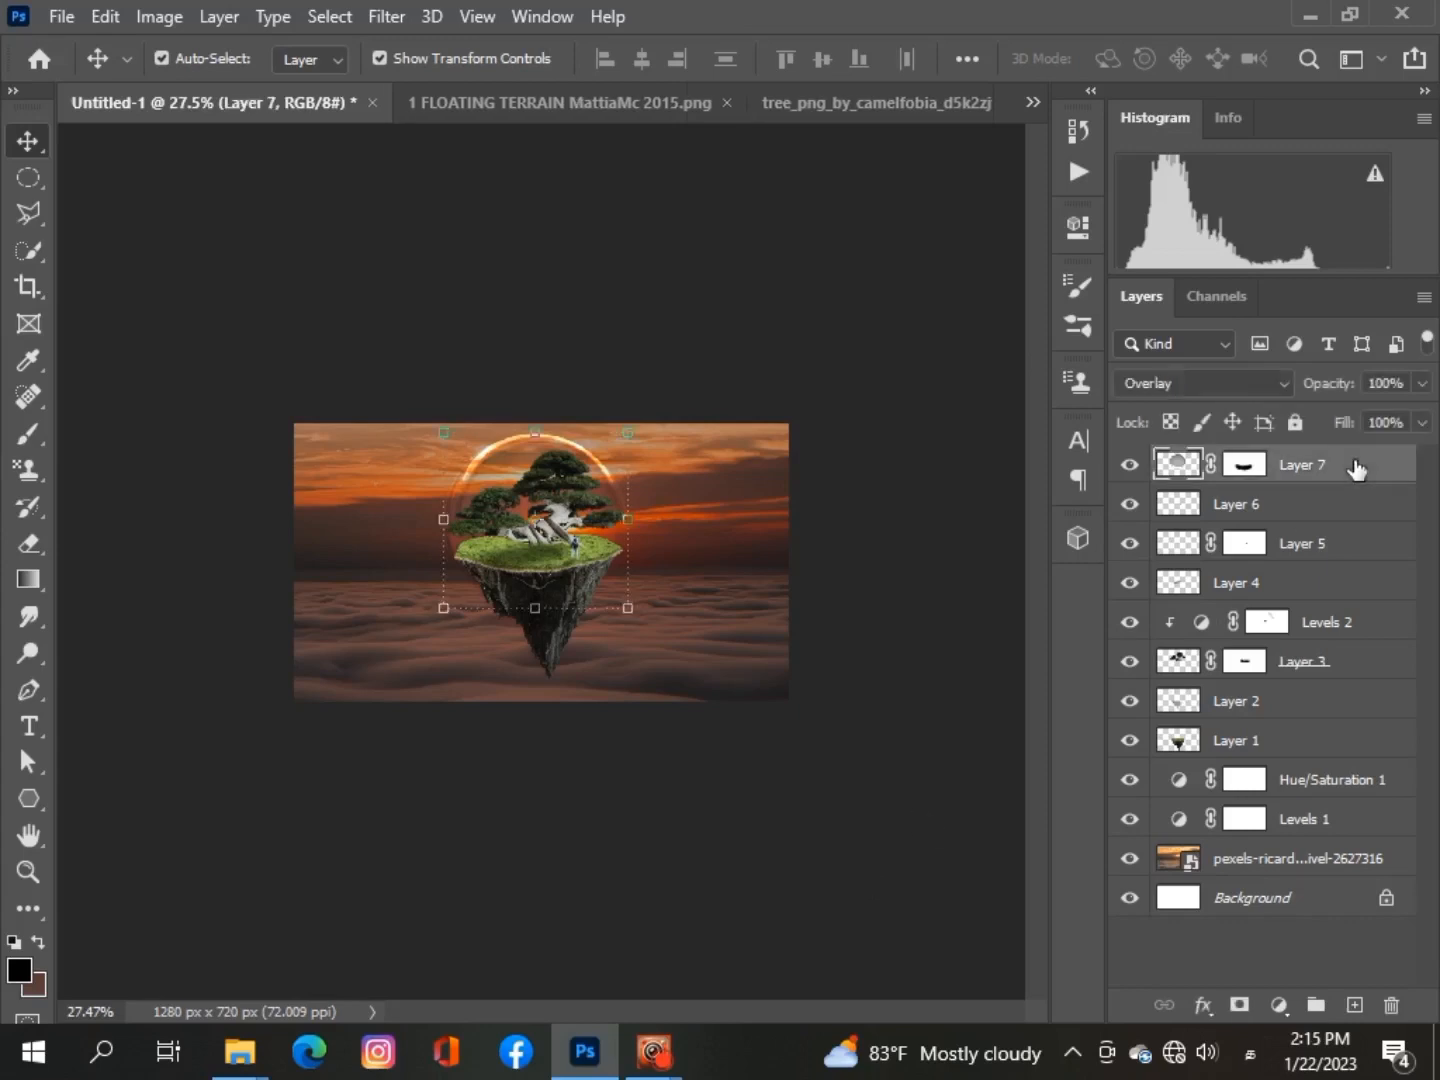
key(ctrl+j)
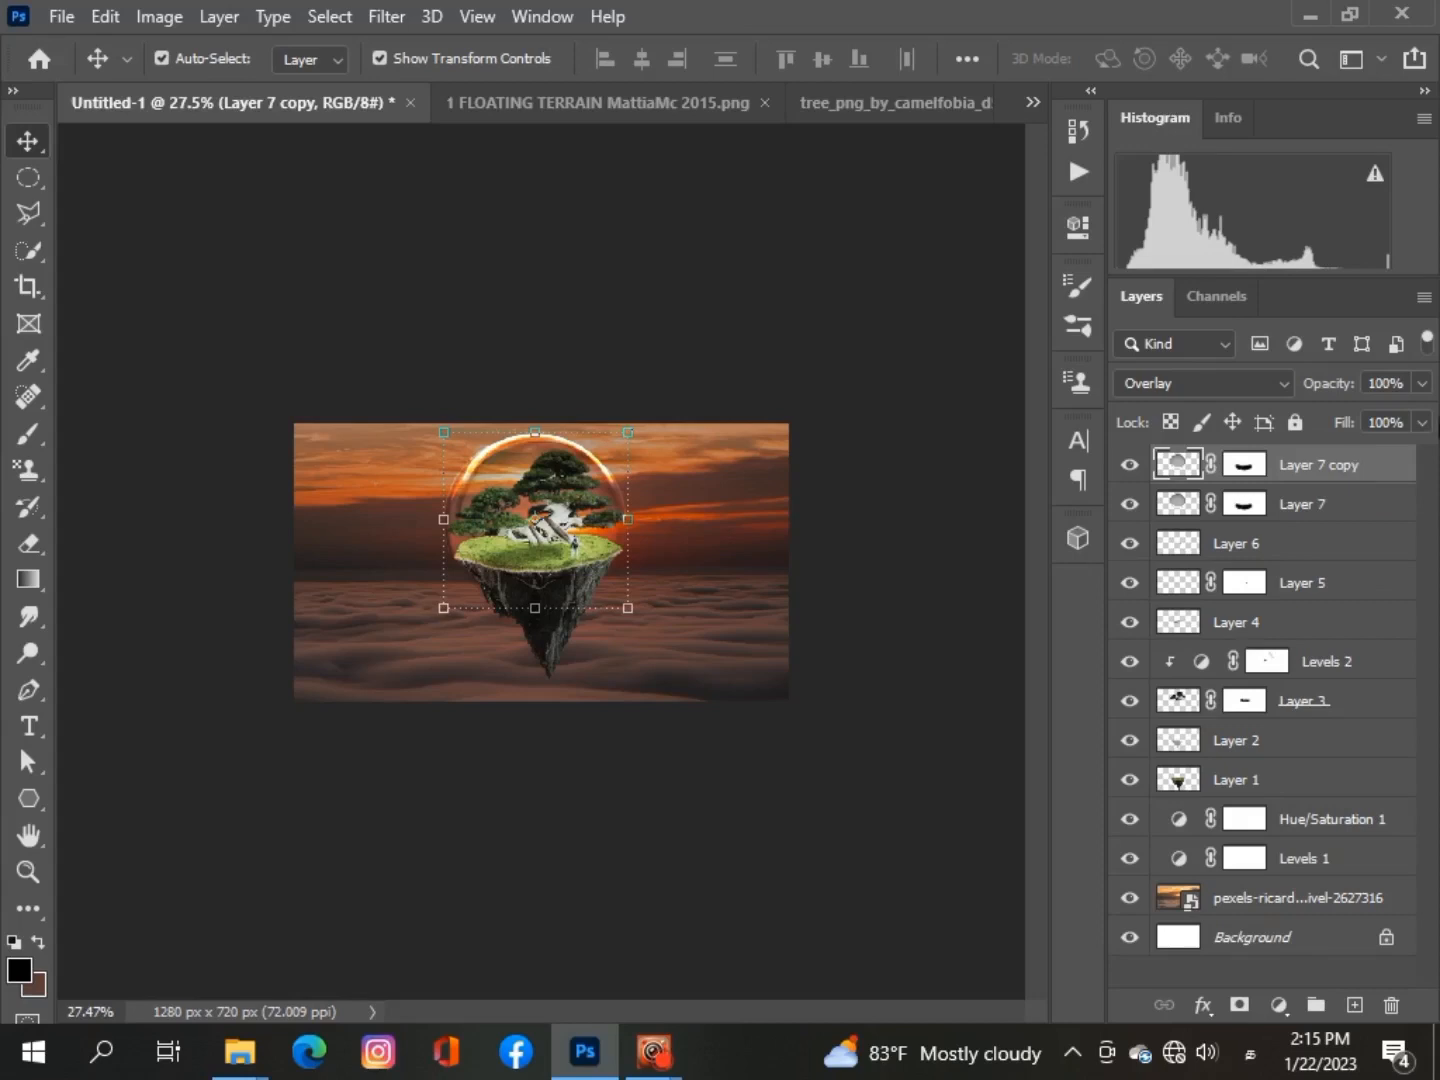
click(1279, 385)
click(1150, 345)
click(1421, 383)
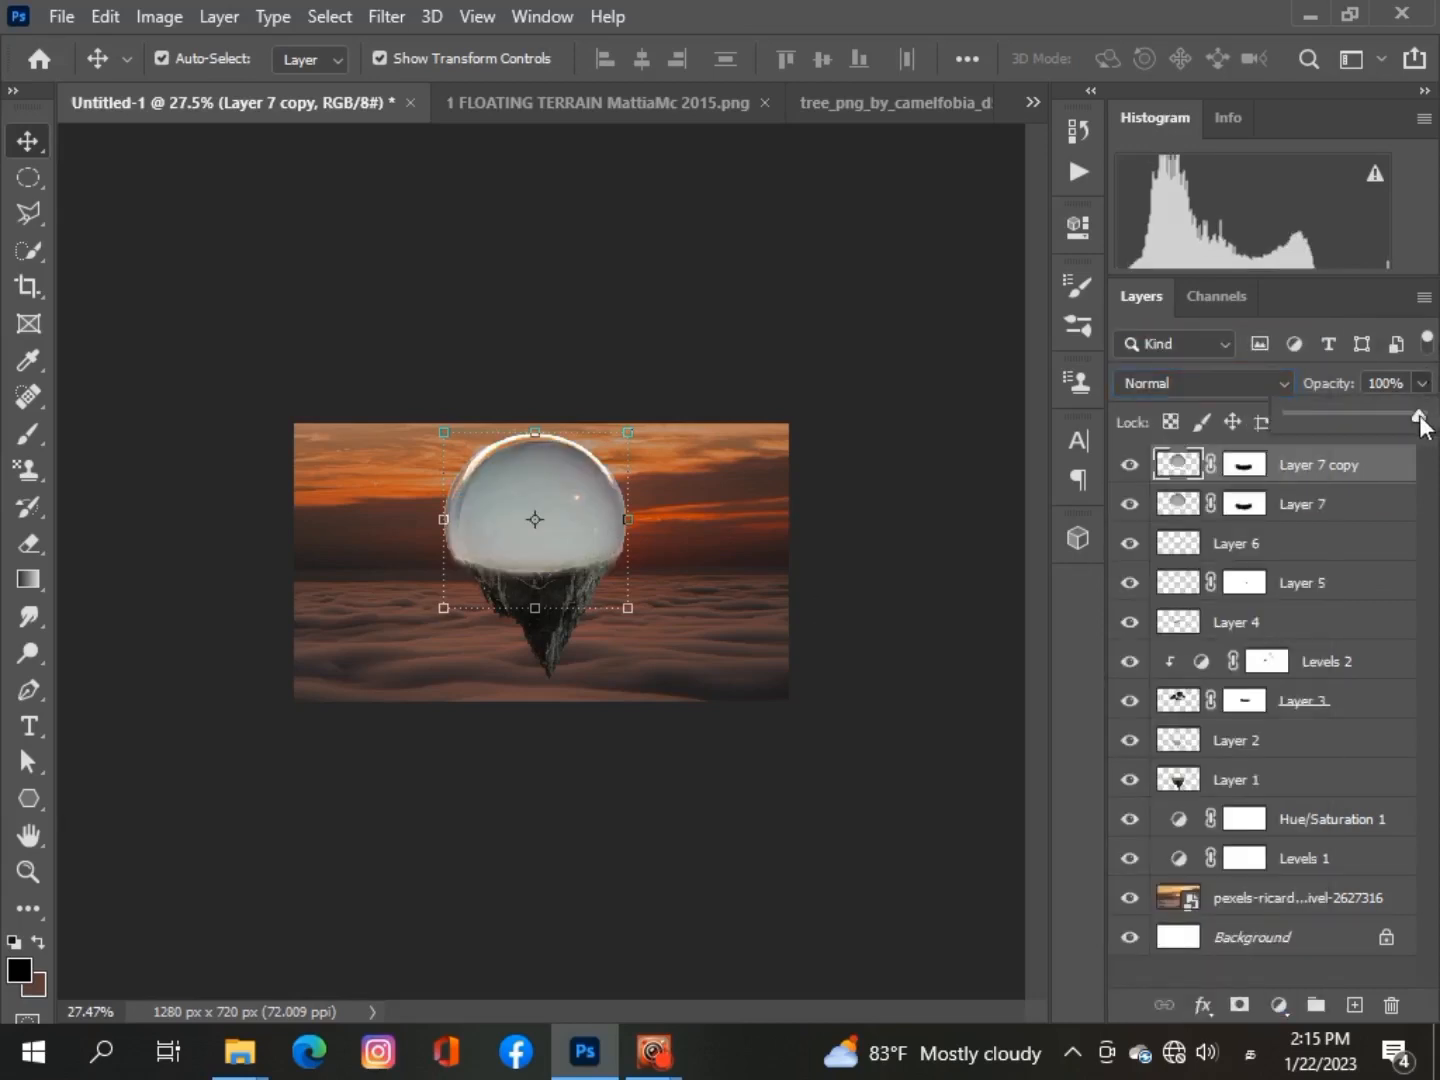
drag(1418, 416, 1356, 416)
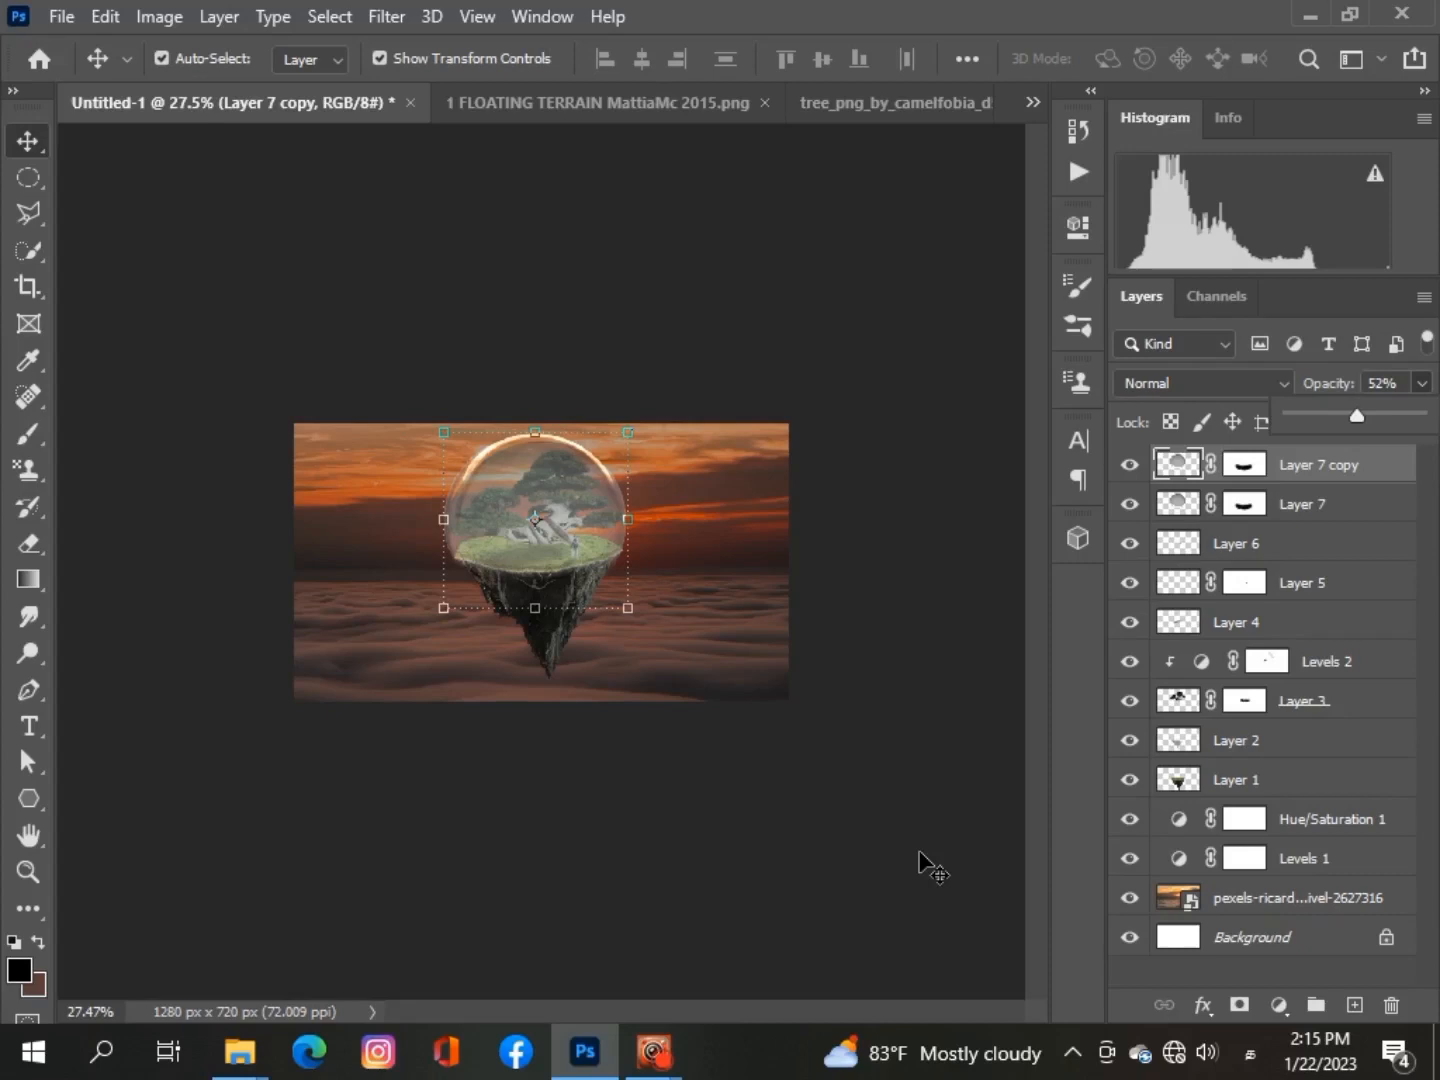
Paint black on the mask of Layer 7 copy over the tree, grass and rock to clear the haze inside the ball
scroll(497, 650, up, 5)
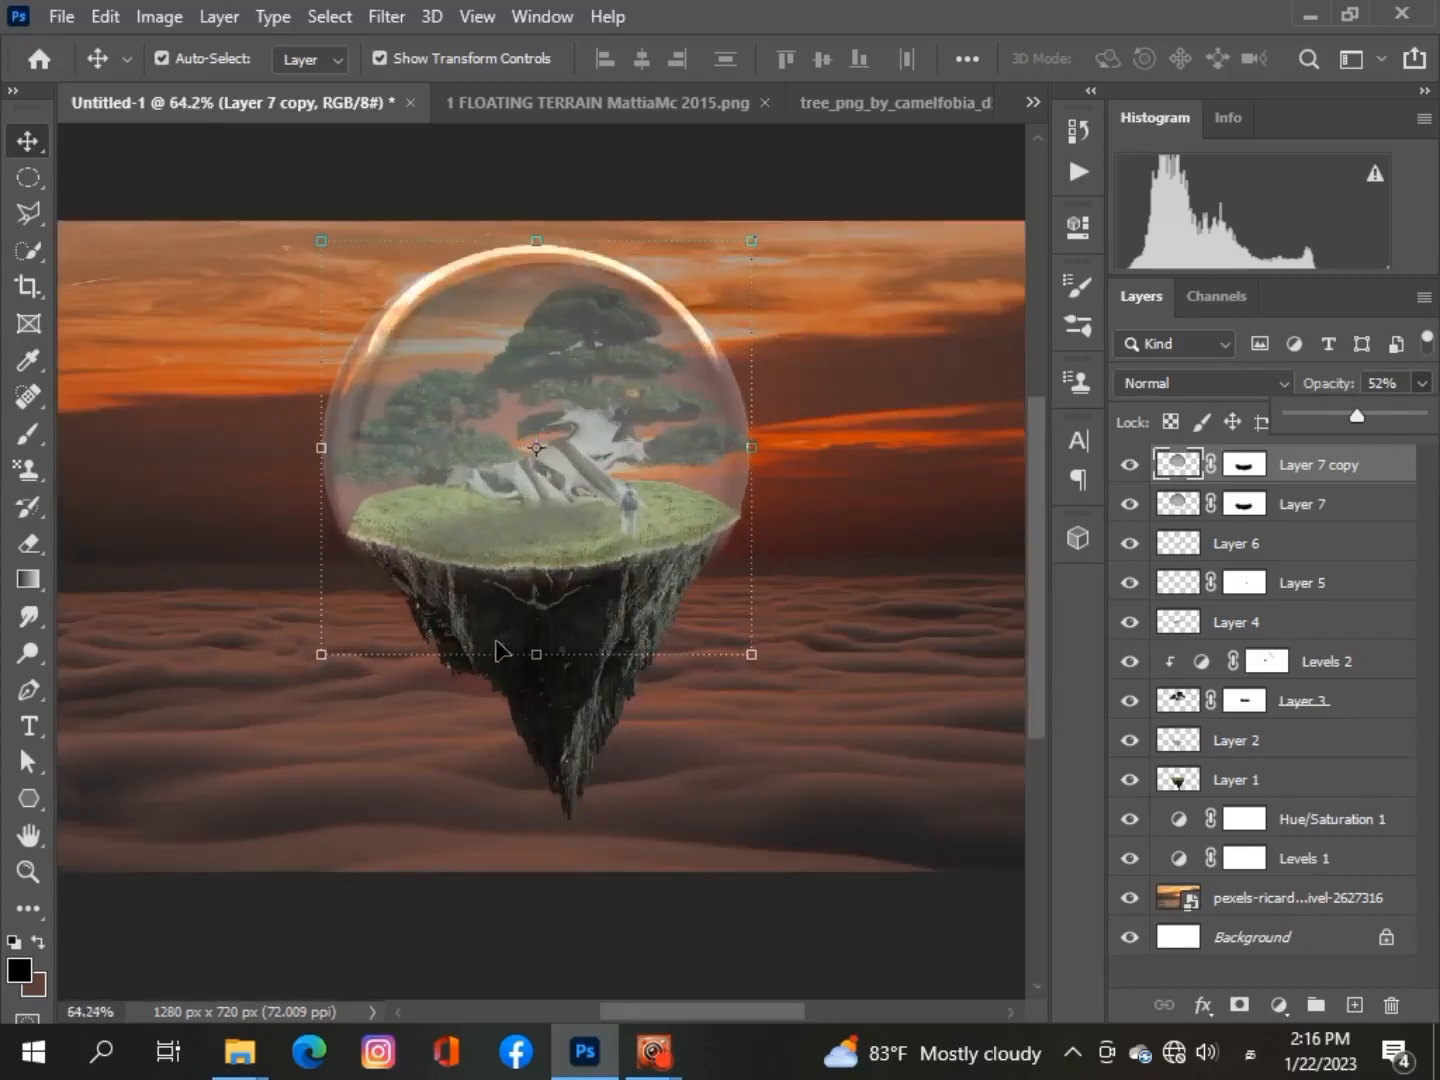
click(1244, 465)
key(b)
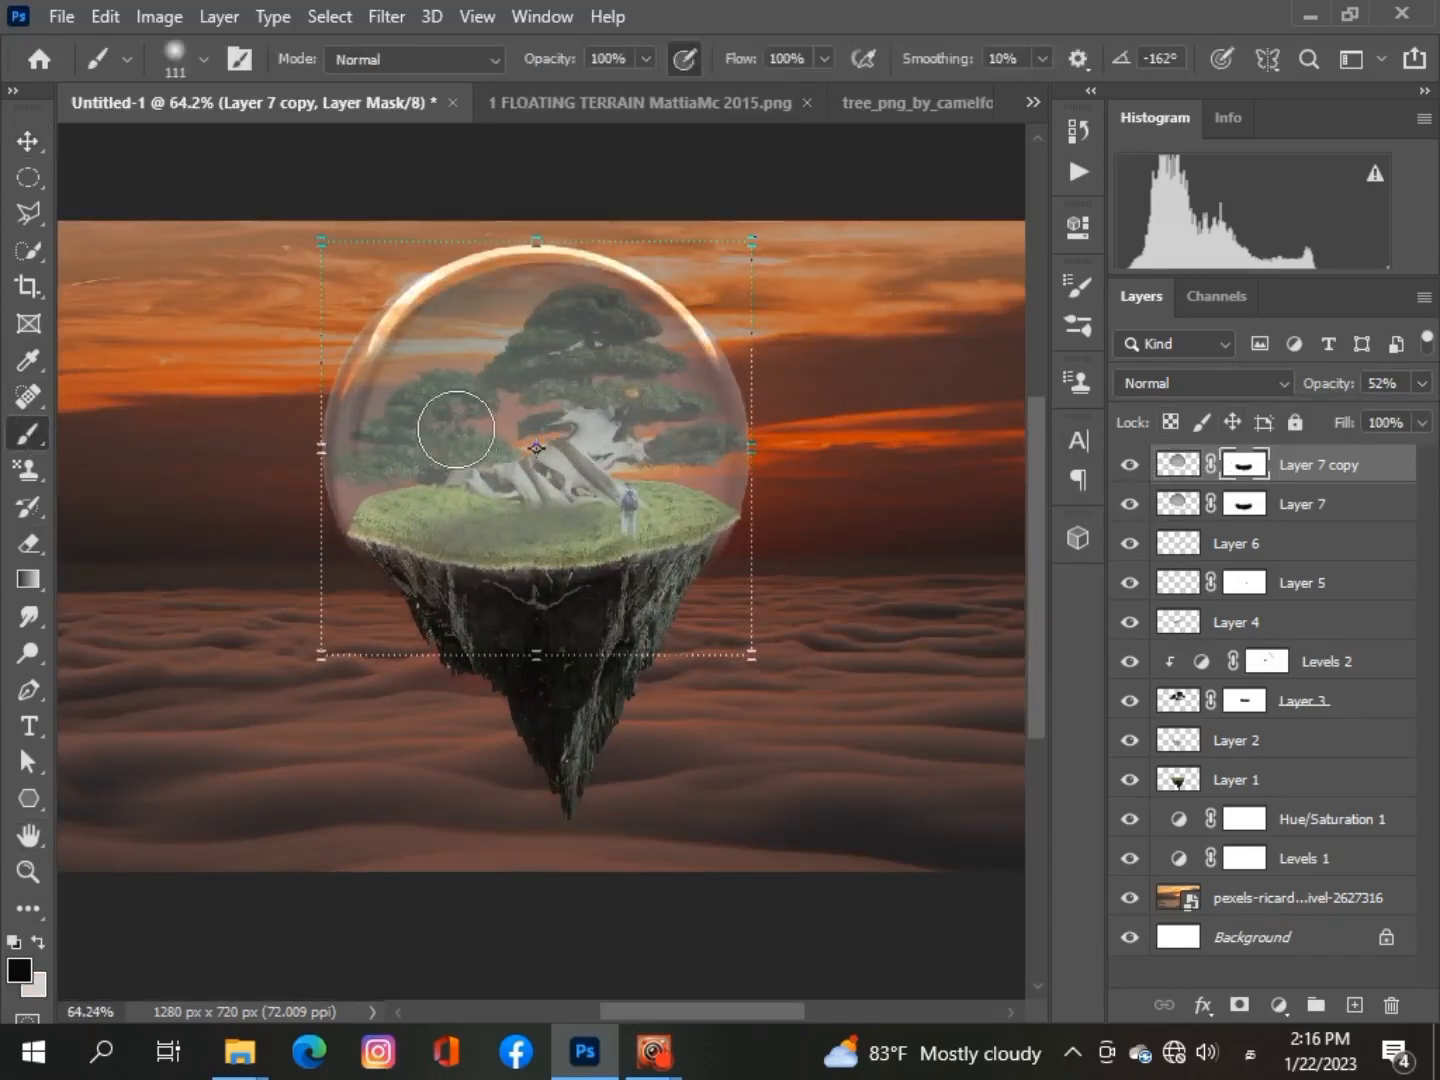
mouse_move(455, 425)
mouse_down()
mouse_move(391, 454)
mouse_move(464, 457)
mouse_move(563, 510)
mouse_move(688, 515)
mouse_move(563, 529)
mouse_move(425, 518)
mouse_move(455, 505)
mouse_move(386, 523)
mouse_move(507, 518)
mouse_move(579, 446)
mouse_move(600, 329)
mouse_move(638, 403)
mouse_move(708, 451)
mouse_move(688, 456)
mouse_move(580, 353)
mouse_move(544, 377)
mouse_move(532, 361)
mouse_move(515, 398)
mouse_move(473, 412)
mouse_move(488, 356)
mouse_move(430, 439)
mouse_move(383, 474)
mouse_move(367, 462)
mouse_move(401, 428)
mouse_move(585, 436)
mouse_move(635, 500)
mouse_move(432, 650)
mouse_move(336, 570)
mouse_move(354, 590)
mouse_move(548, 624)
mouse_move(734, 565)
mouse_move(574, 609)
mouse_move(634, 591)
mouse_move(400, 598)
mouse_move(594, 762)
mouse_up()
scroll(602, 778, down, 4)
scroll(602, 779, down, 1)
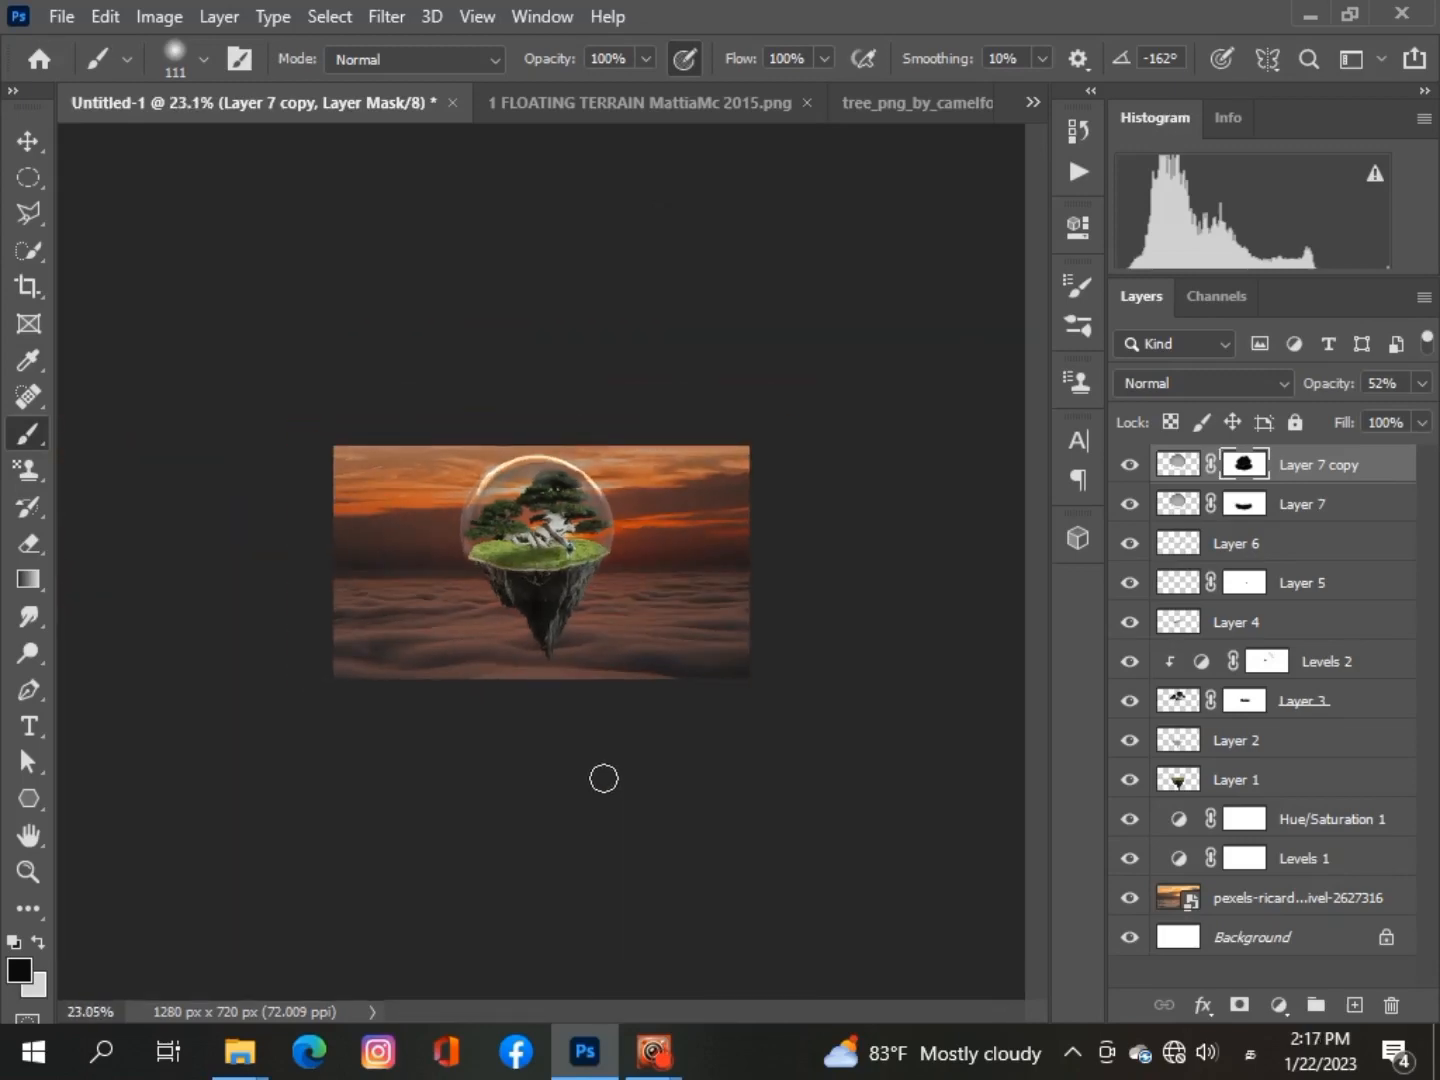
scroll(782, 695, up, 5)
scroll(685, 857, down, 2)
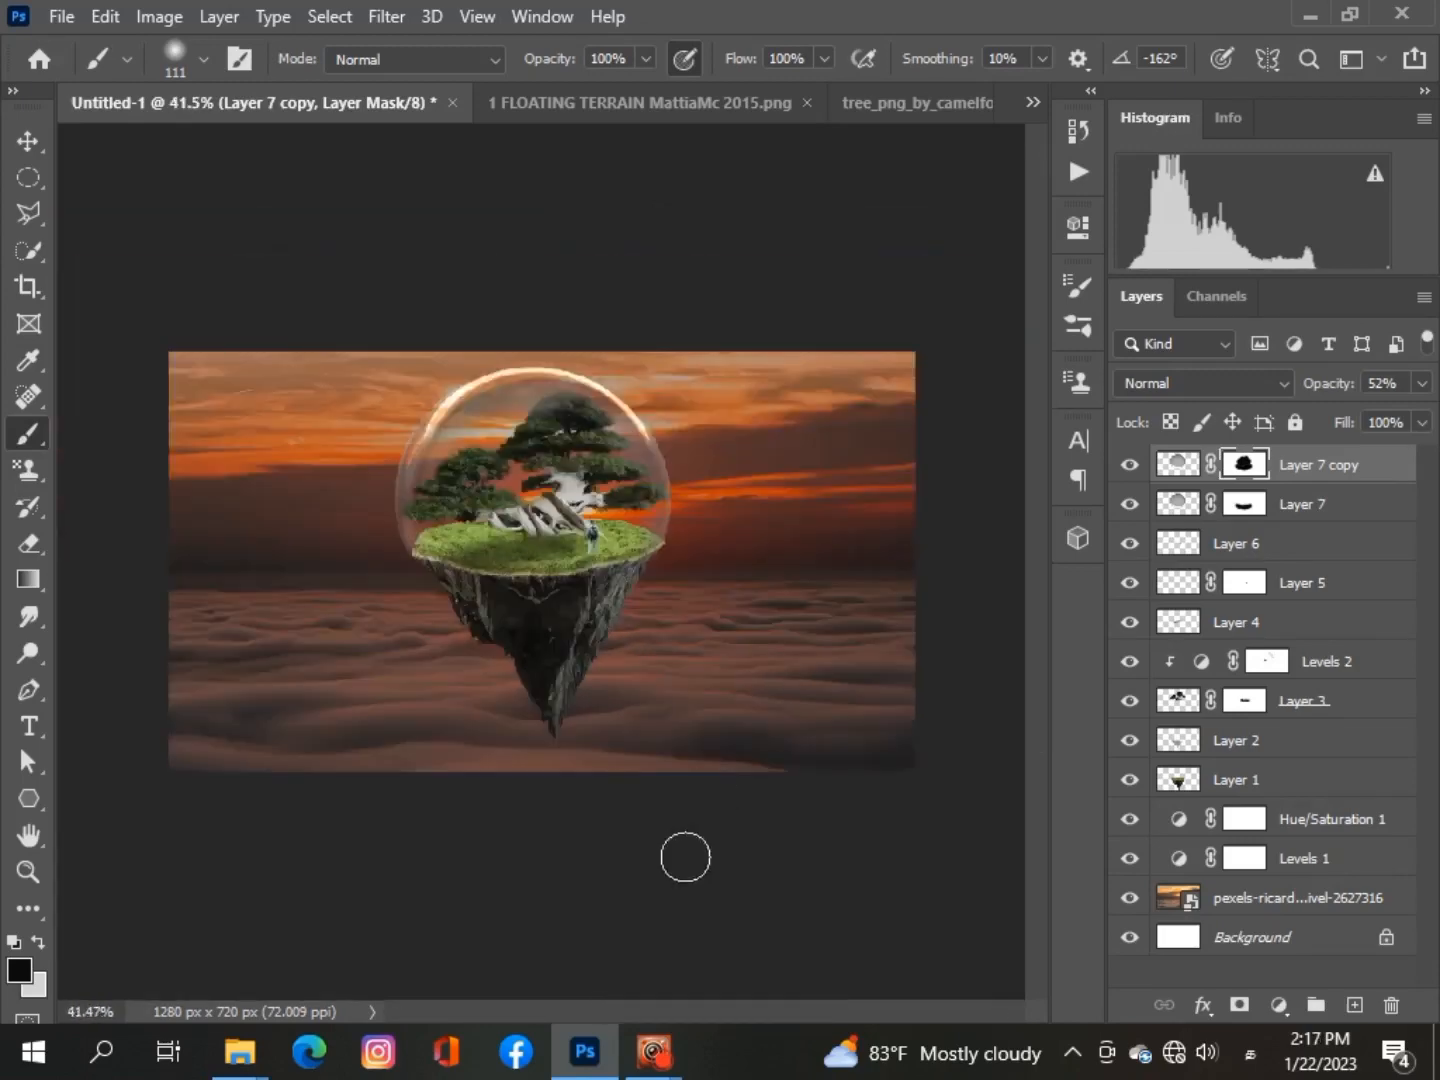
key(v)
click(543, 833)
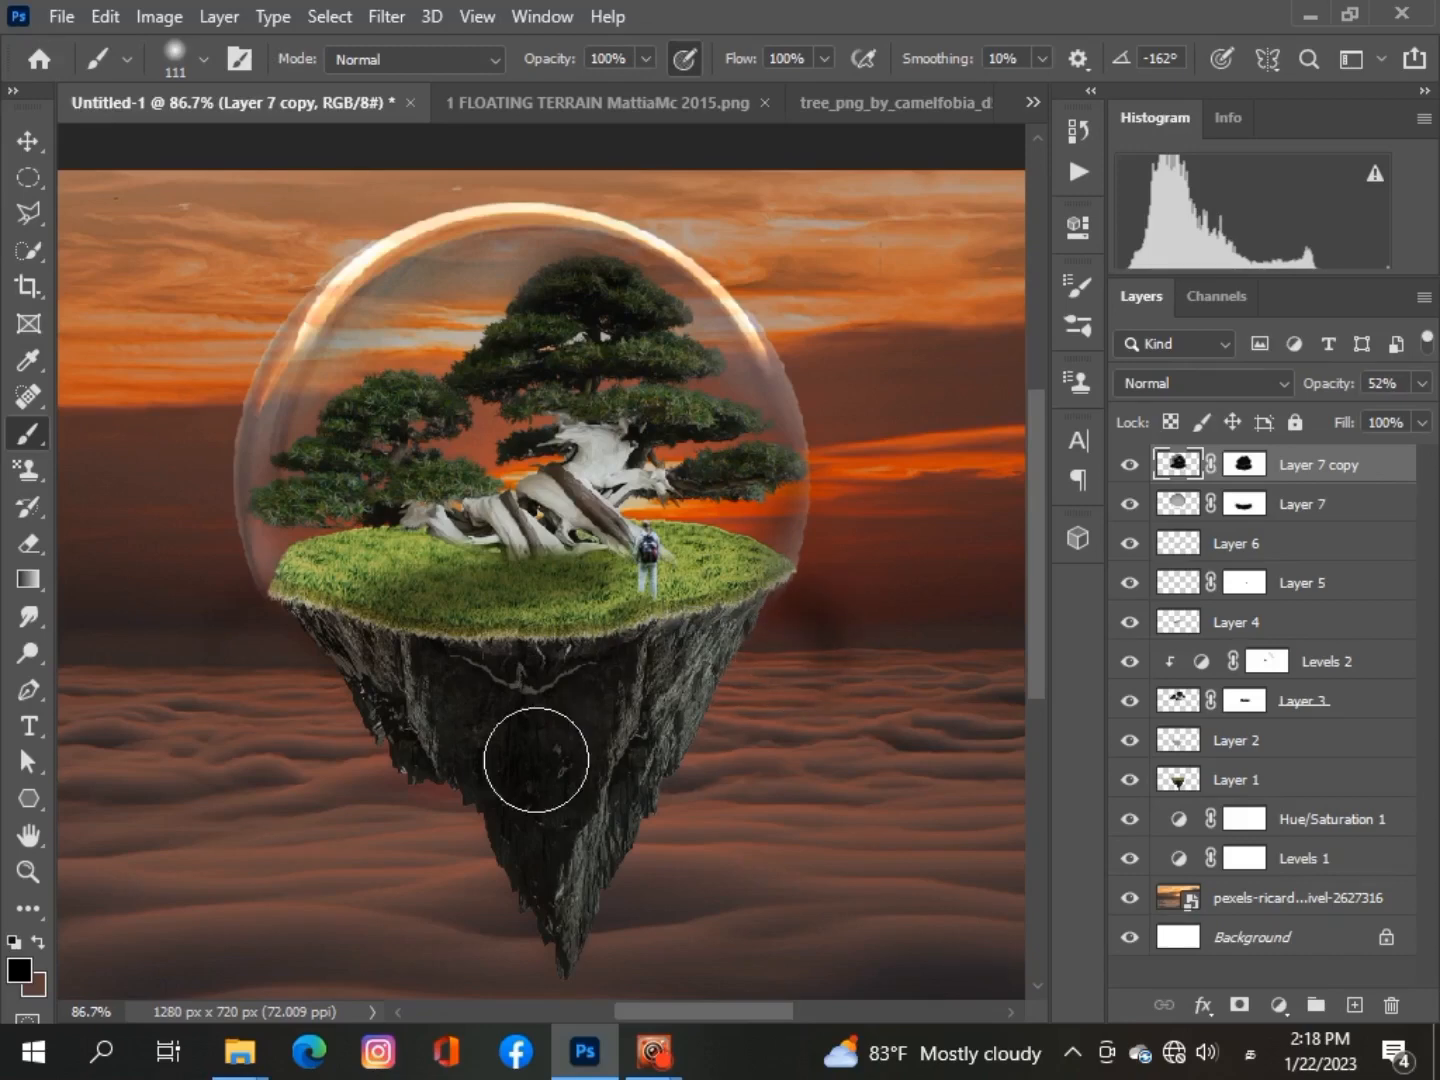
scroll(537, 762, down, 3)
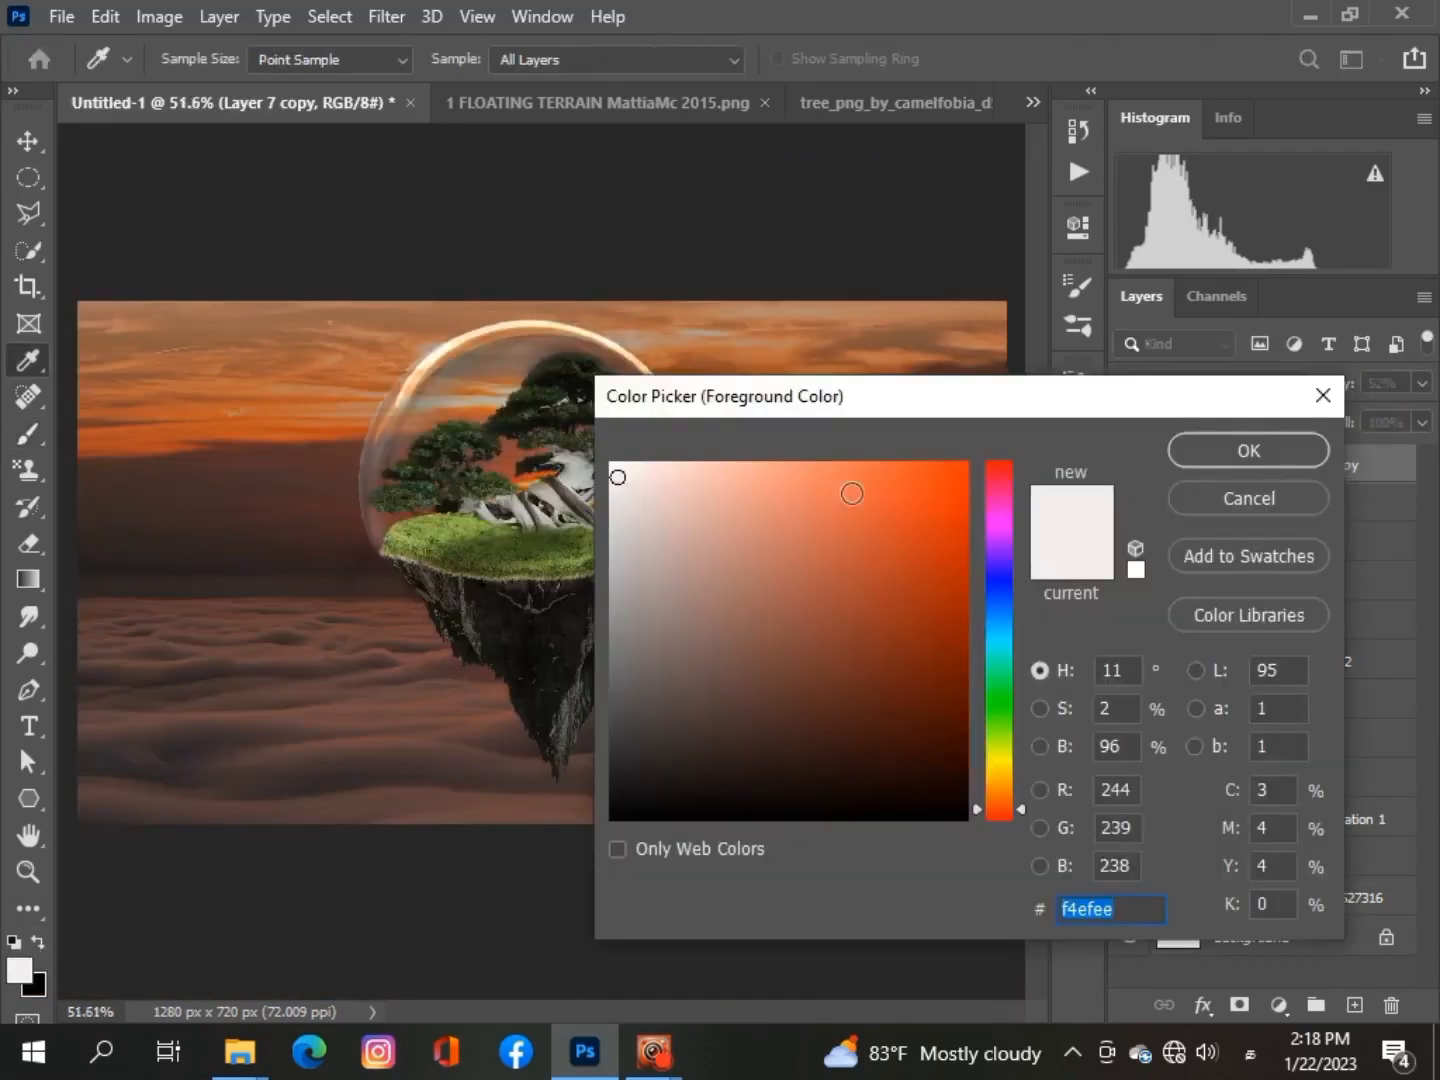
click(437, 644)
click(1211, 463)
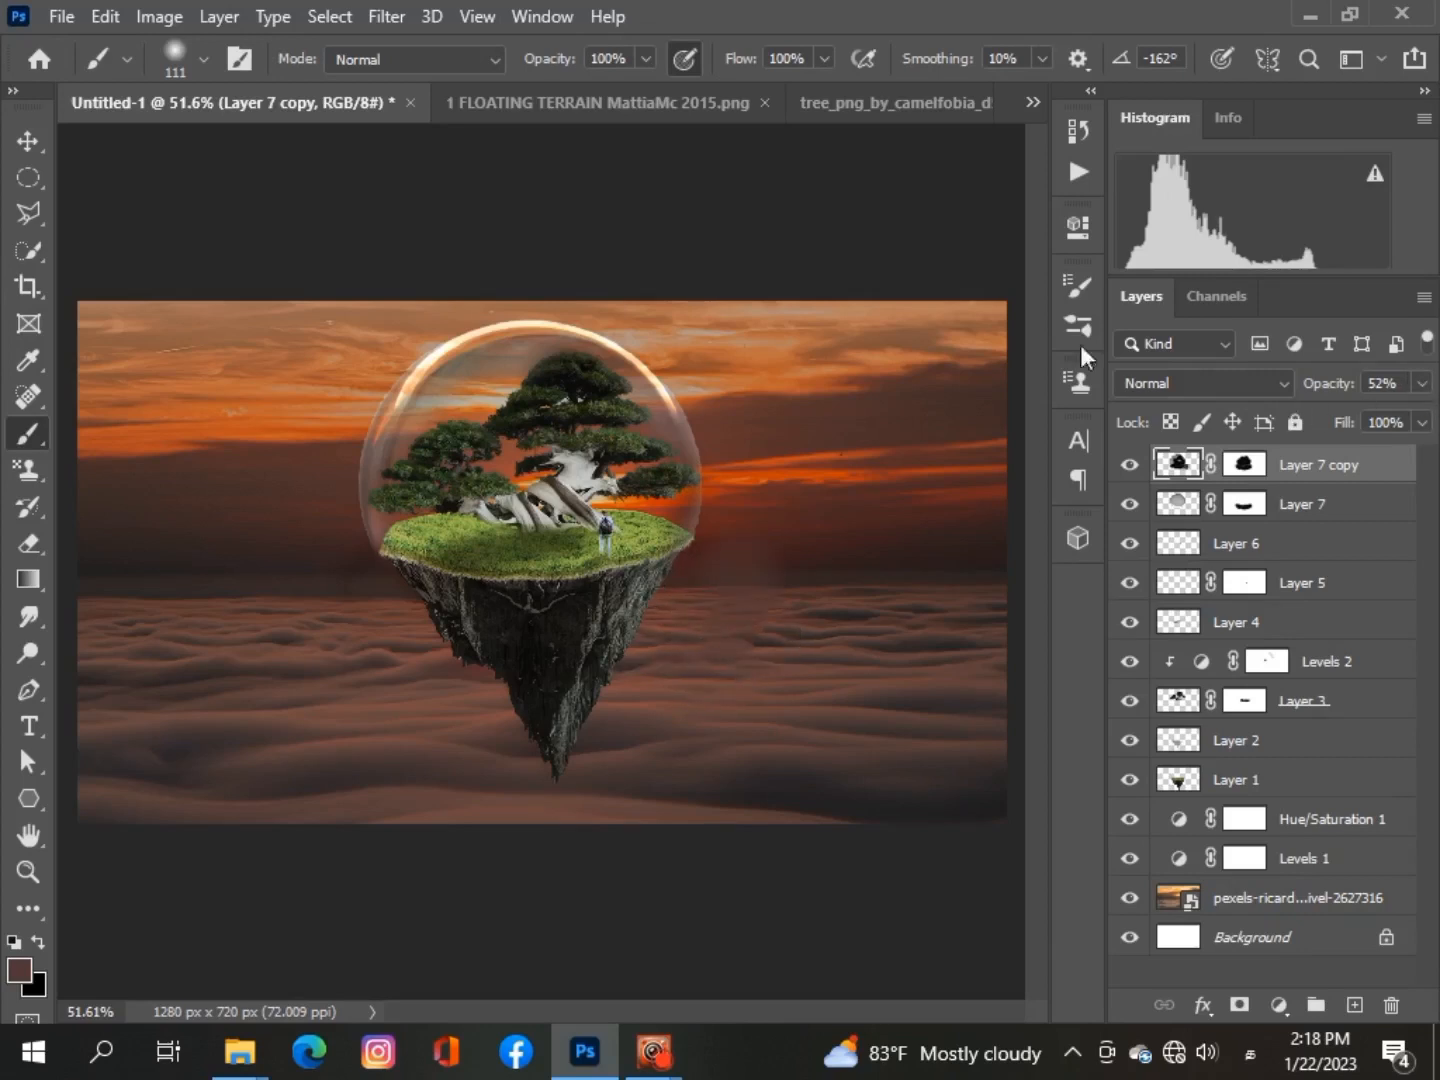
click(647, 58)
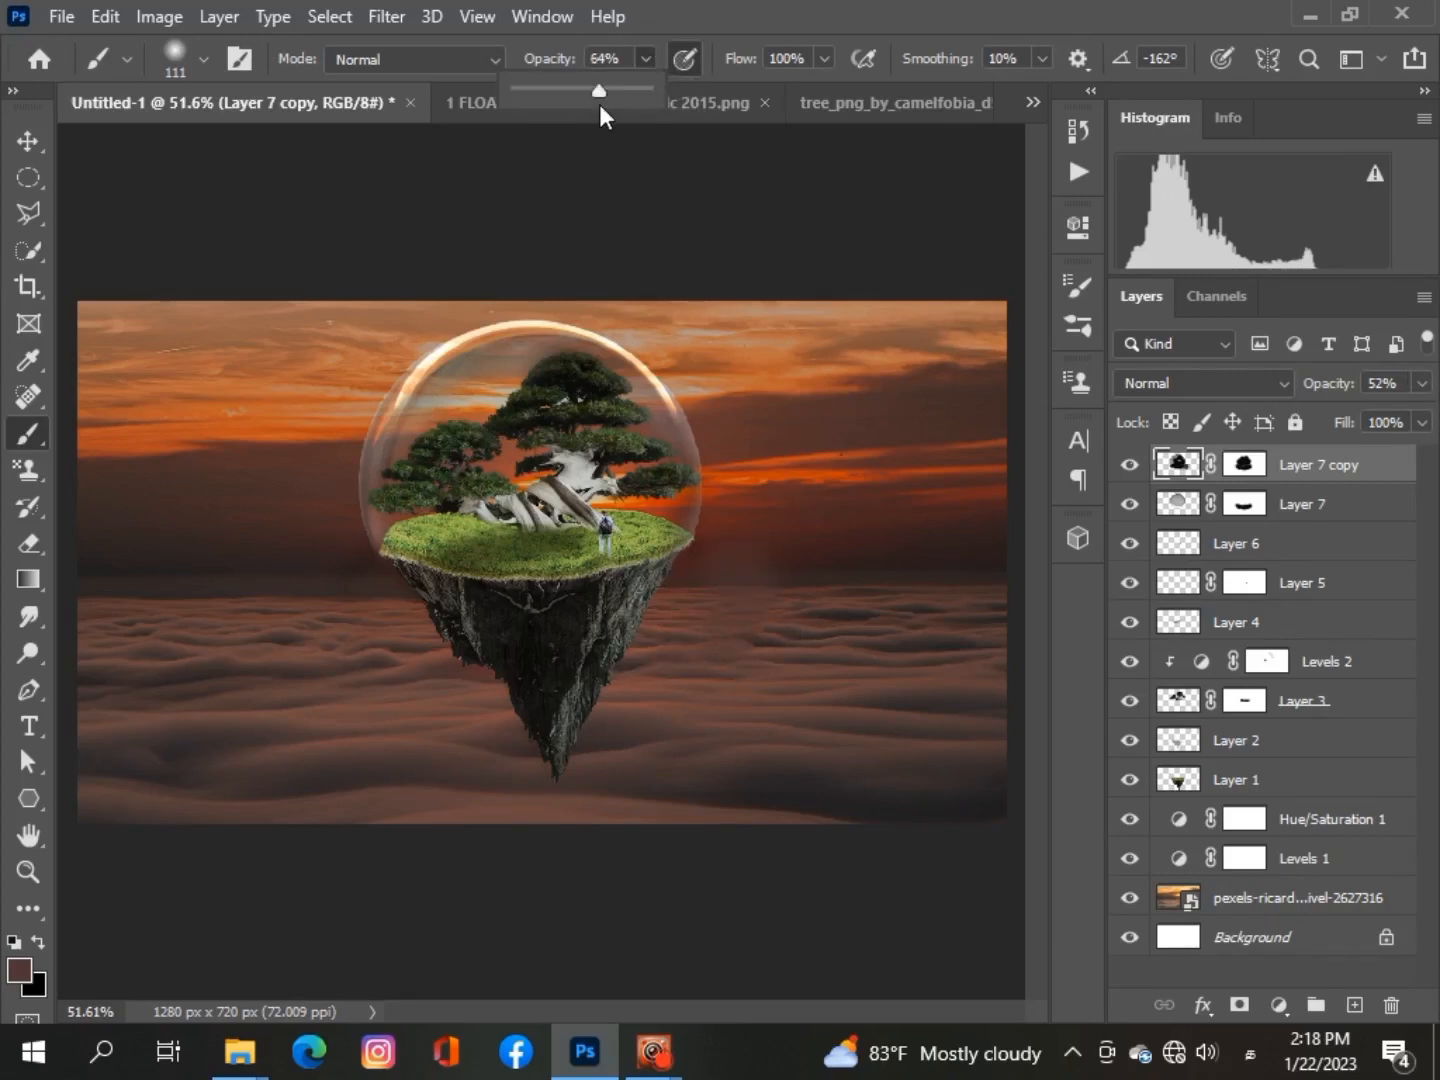
scroll(444, 761, down, 3)
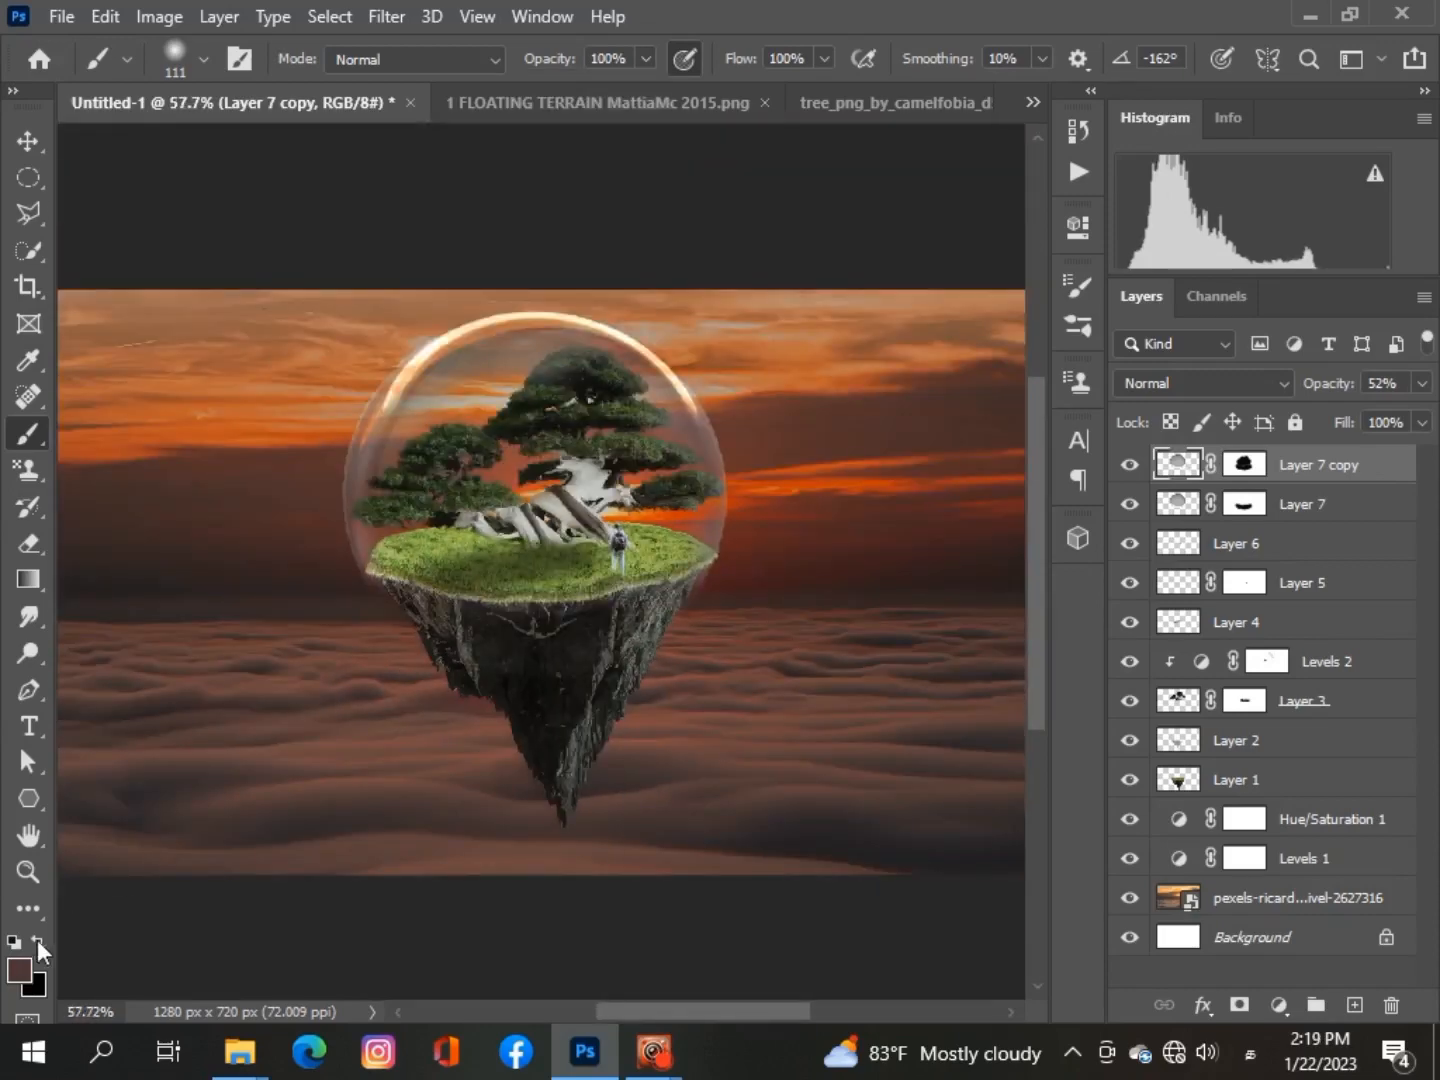
Swap the foreground colour to black and paint on Layer 7 copy along the rock and grass edges with a soft 39 px brush
click(39, 945)
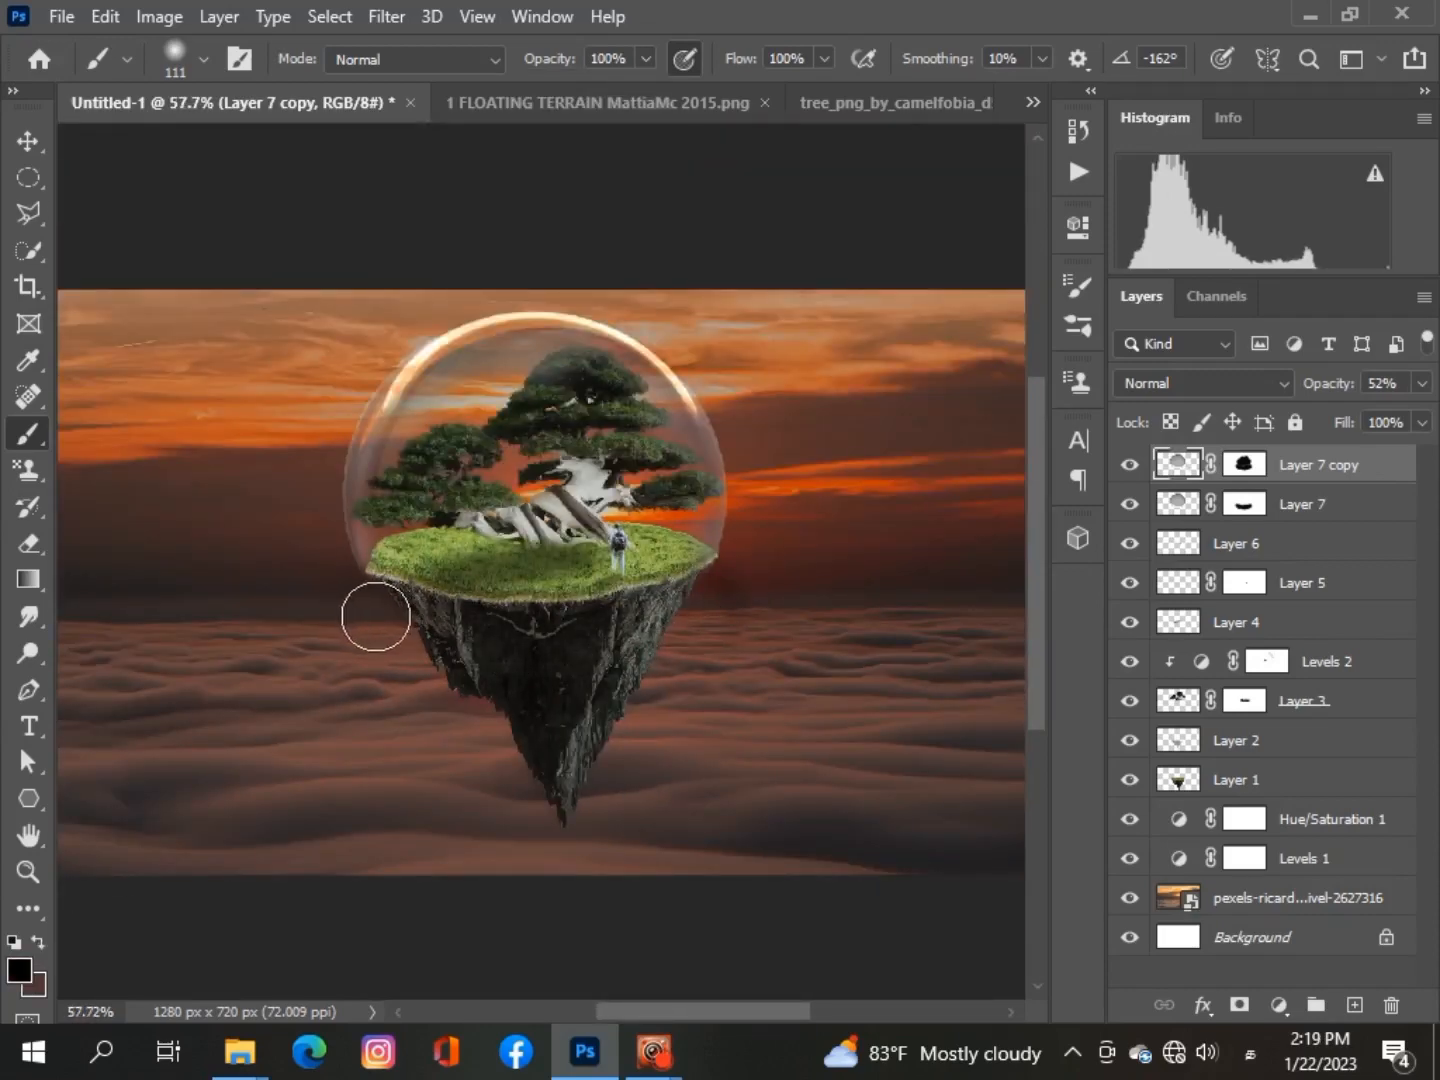
drag(707, 589, 678, 625)
key(ctrl+z)
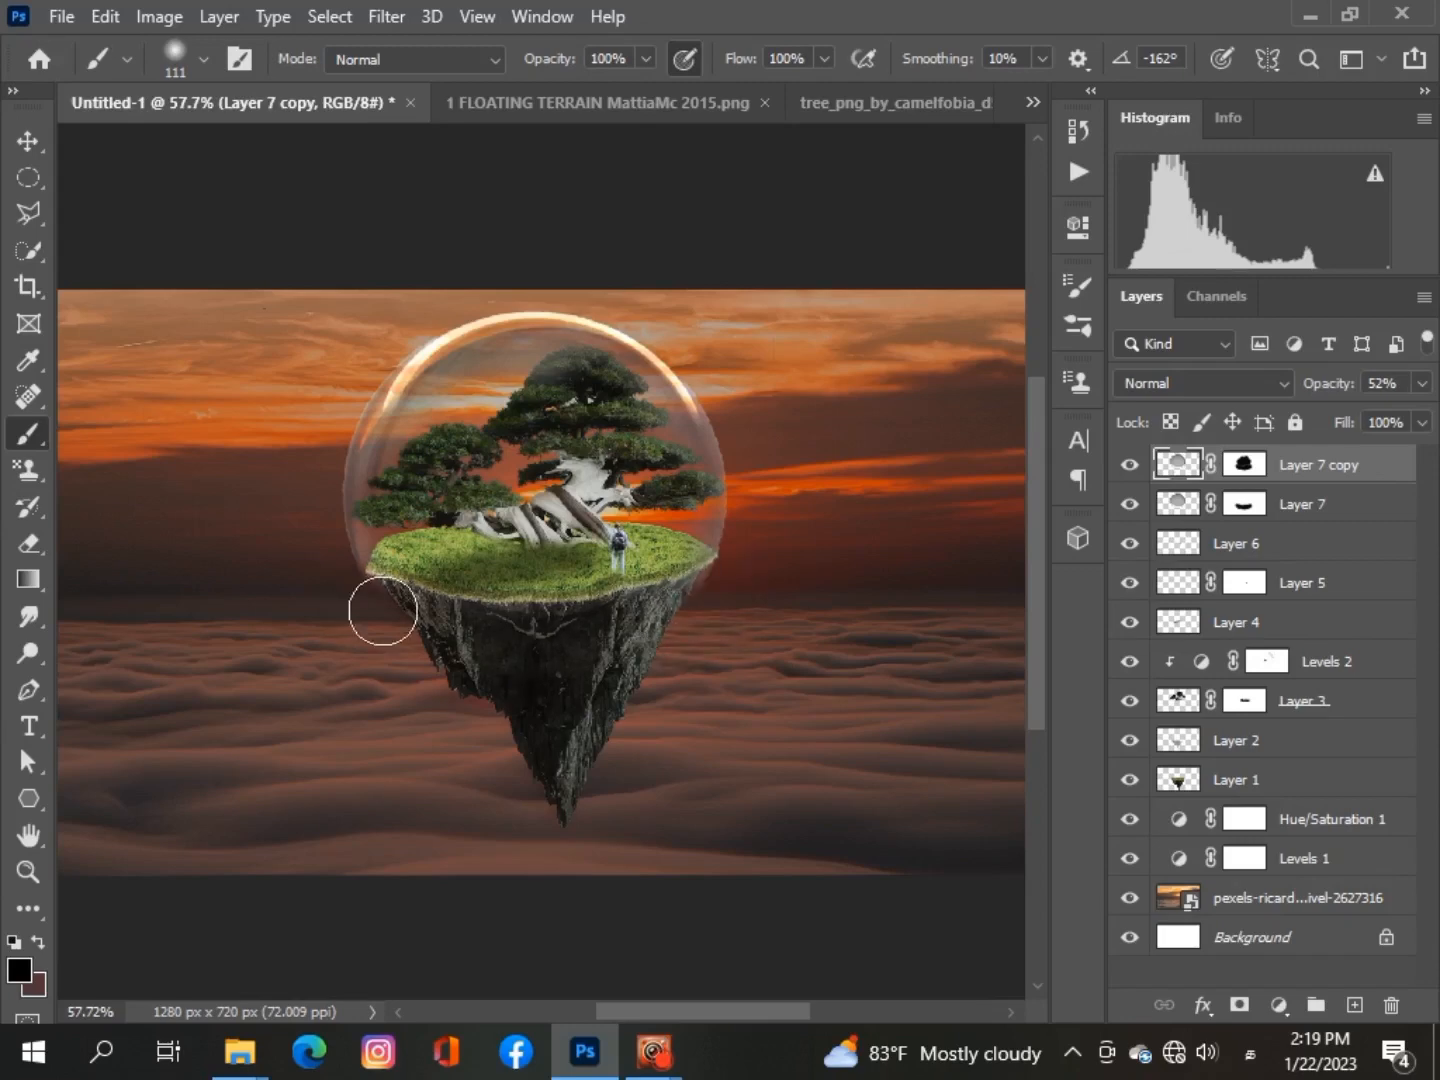
click(181, 66)
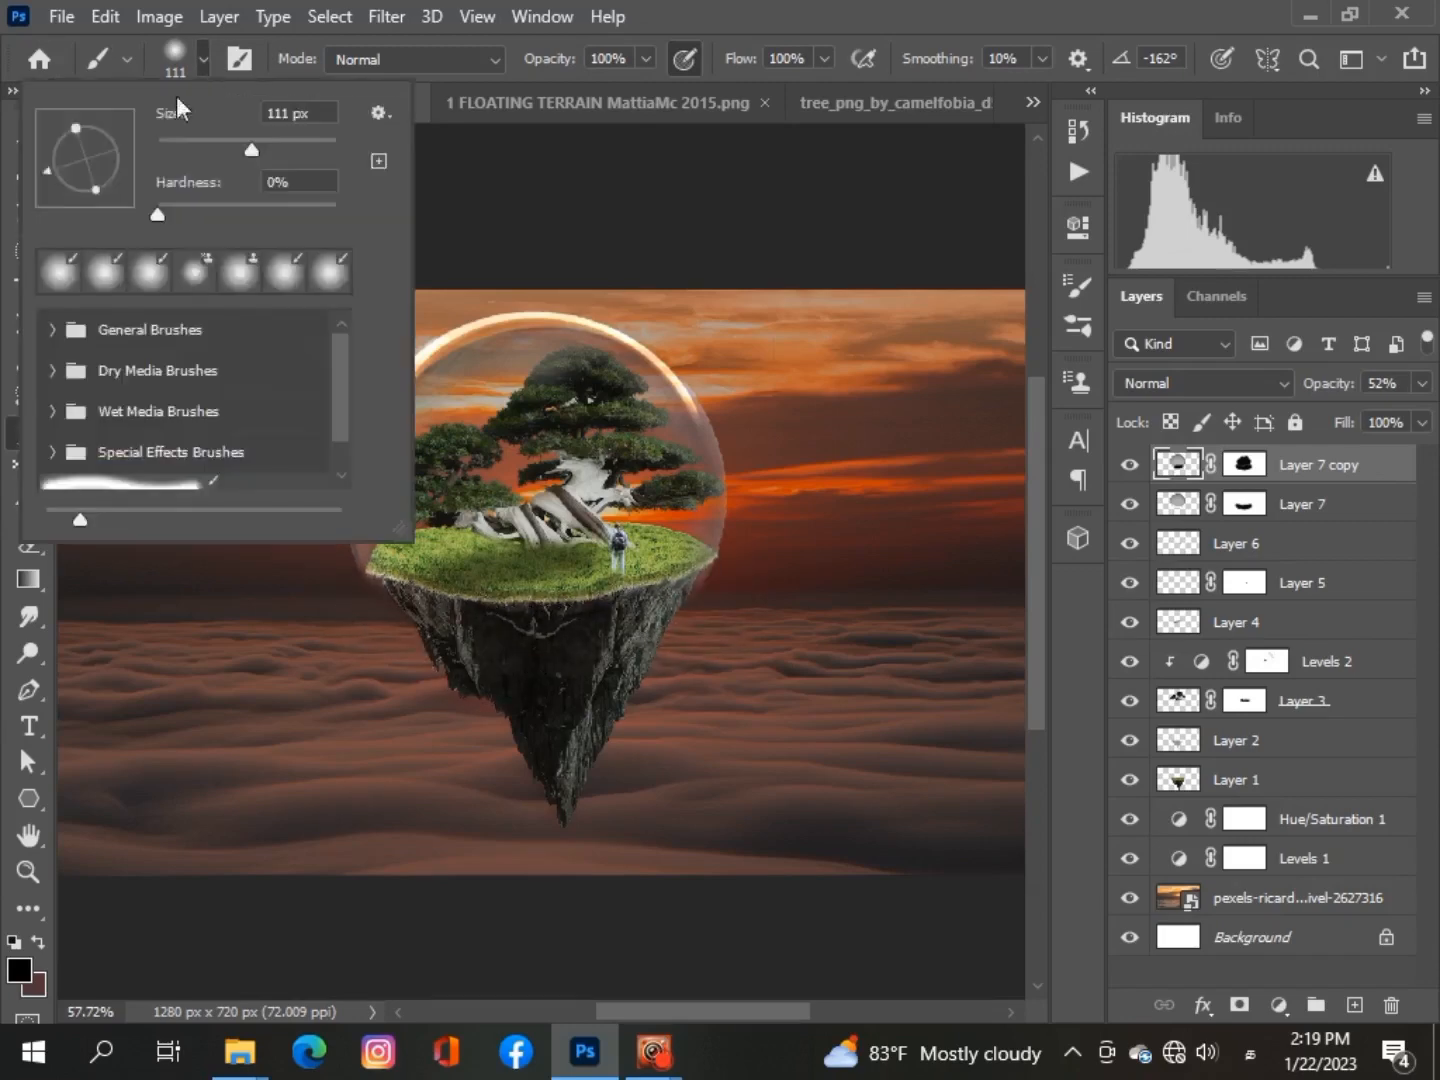
click(190, 149)
drag(643, 551, 598, 639)
scroll(597, 639, up, 3)
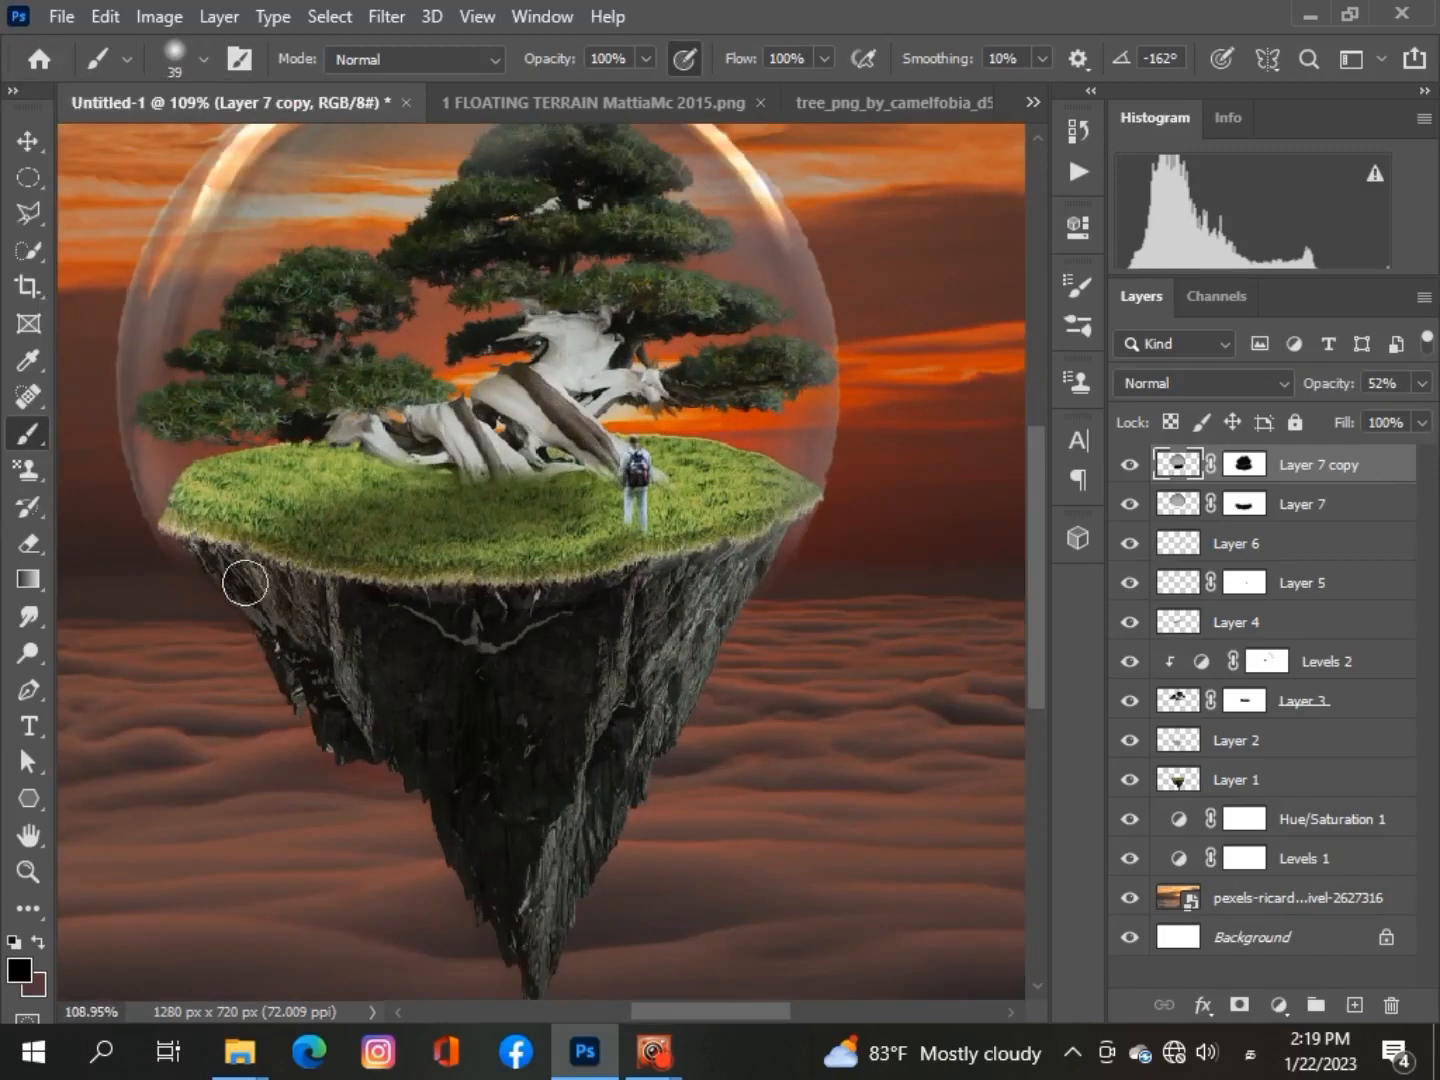
mouse_move(762, 557)
mouse_down()
mouse_move(803, 522)
mouse_move(779, 488)
mouse_up()
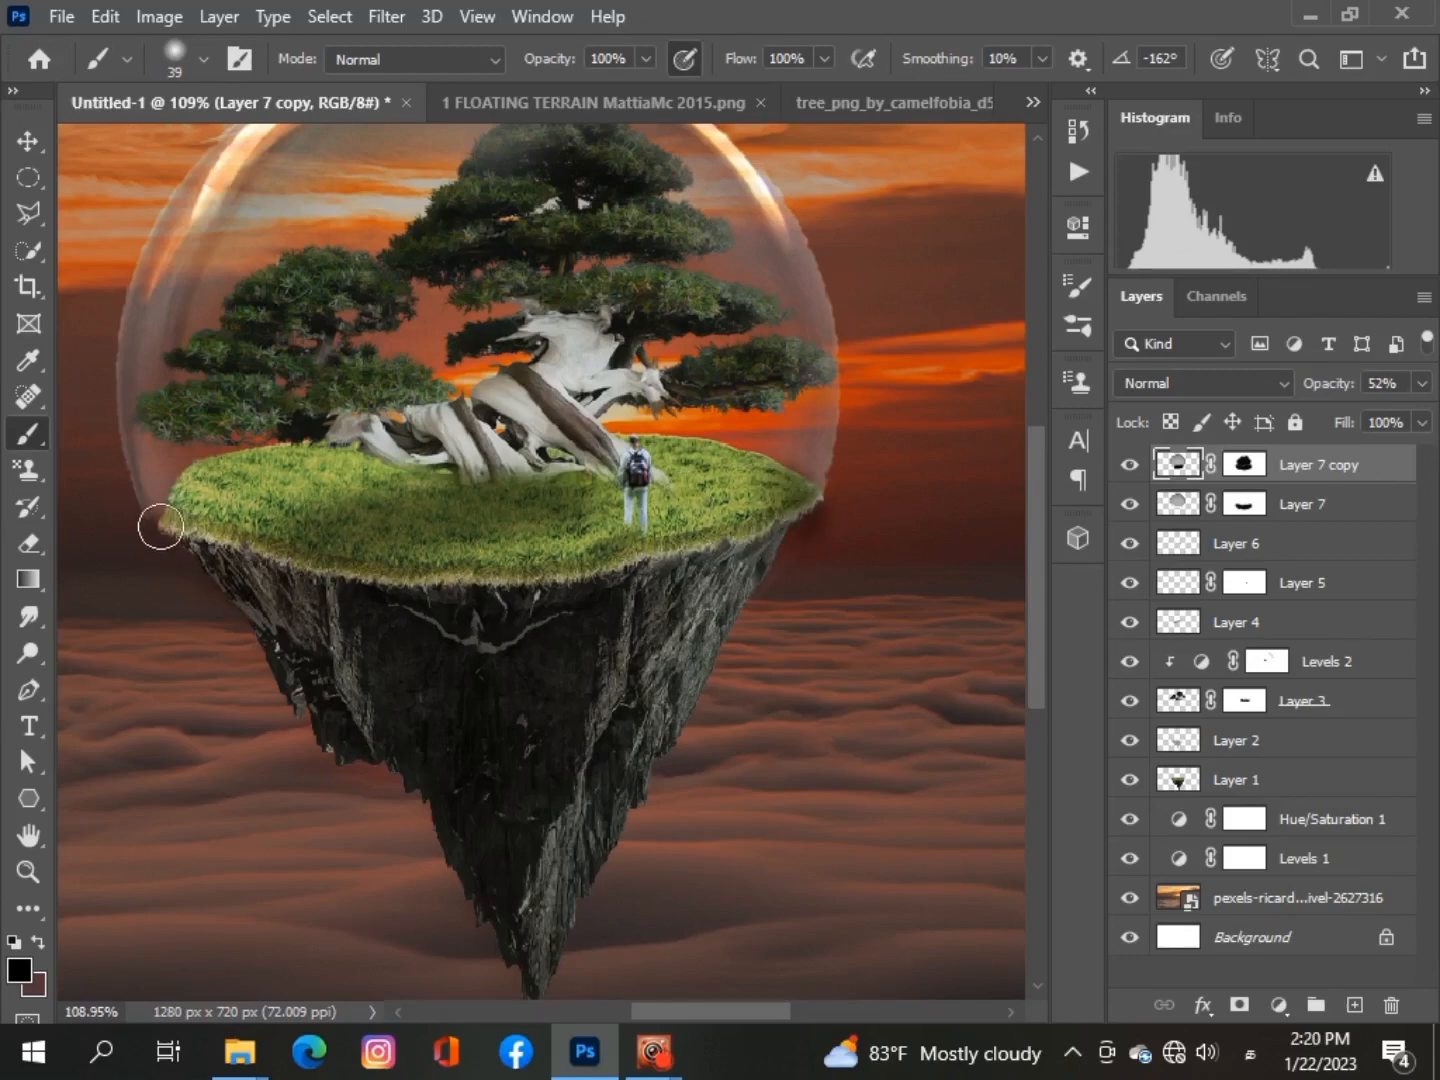
Examine the glass ball's lower edge where it meets the grass and rock, up close and in the whole composite
scroll(509, 638, down, 2)
scroll(509, 638, down, 3)
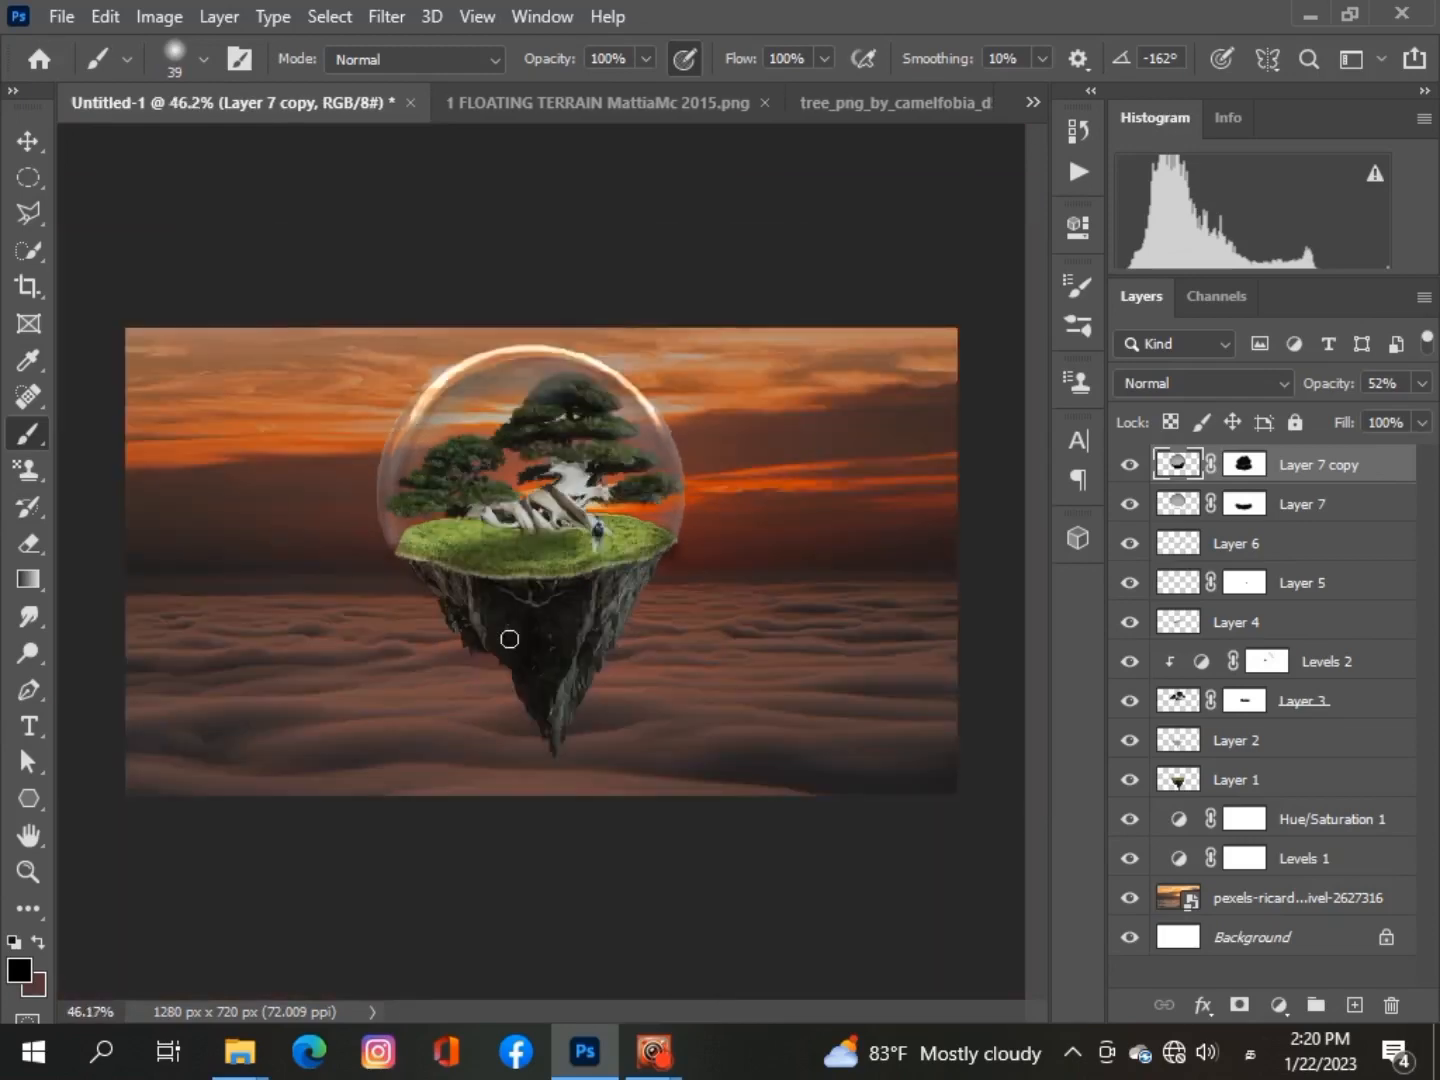
scroll(540, 628, up, 4)
scroll(665, 547, up, 2)
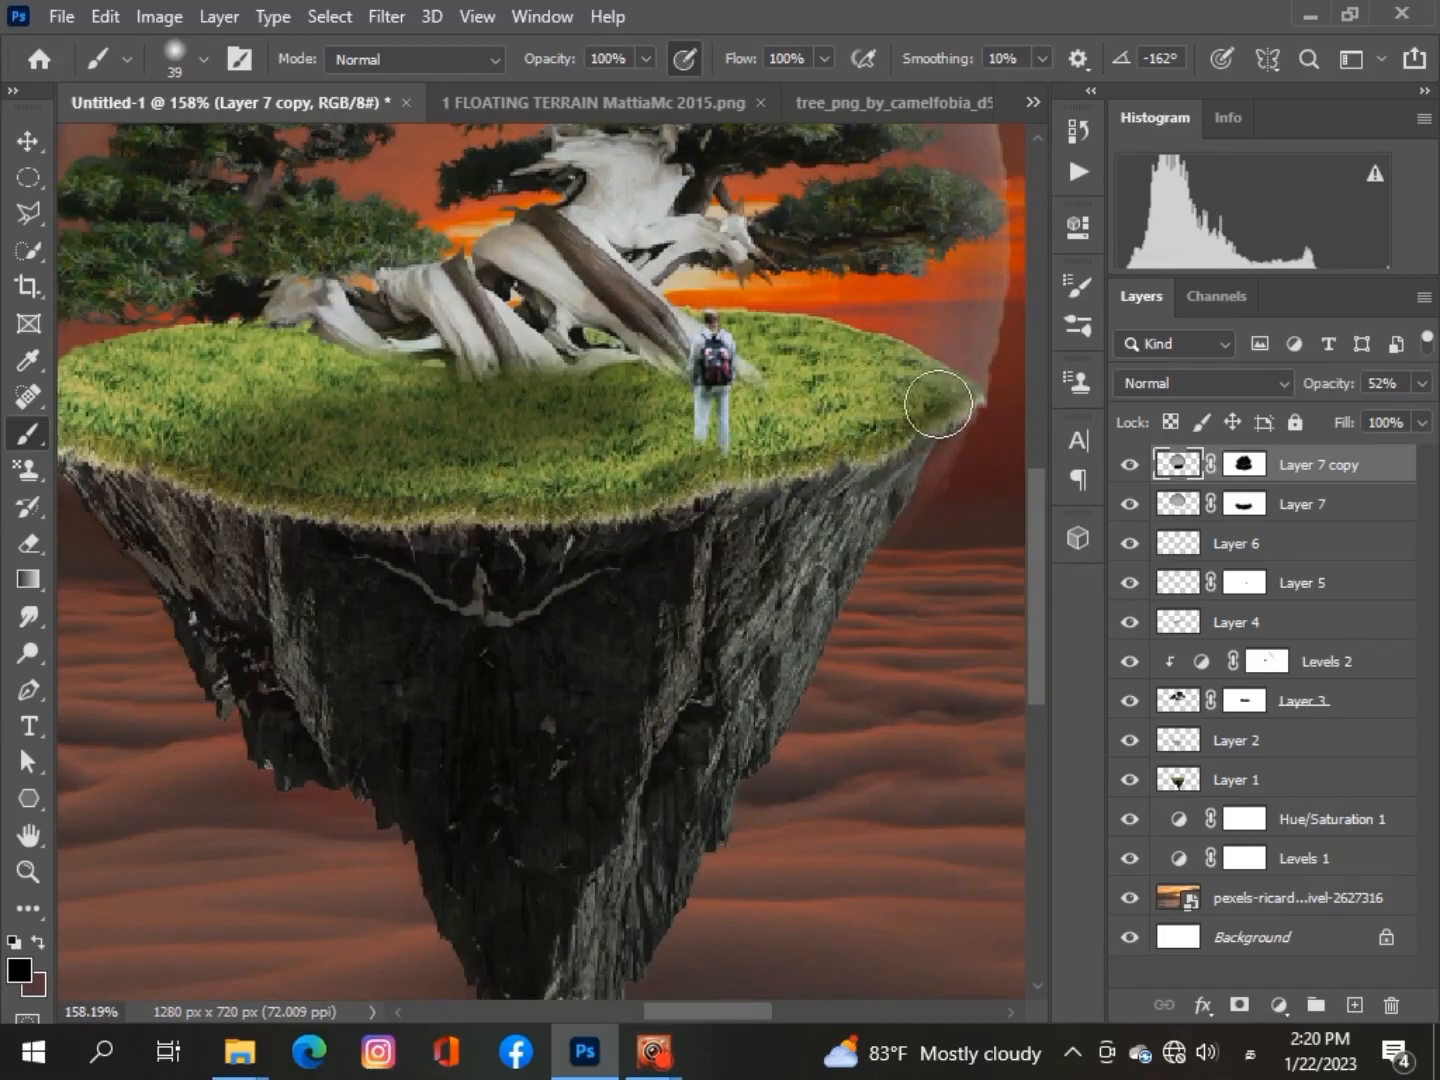
scroll(452, 636, down, 1)
scroll(452, 635, down, 3)
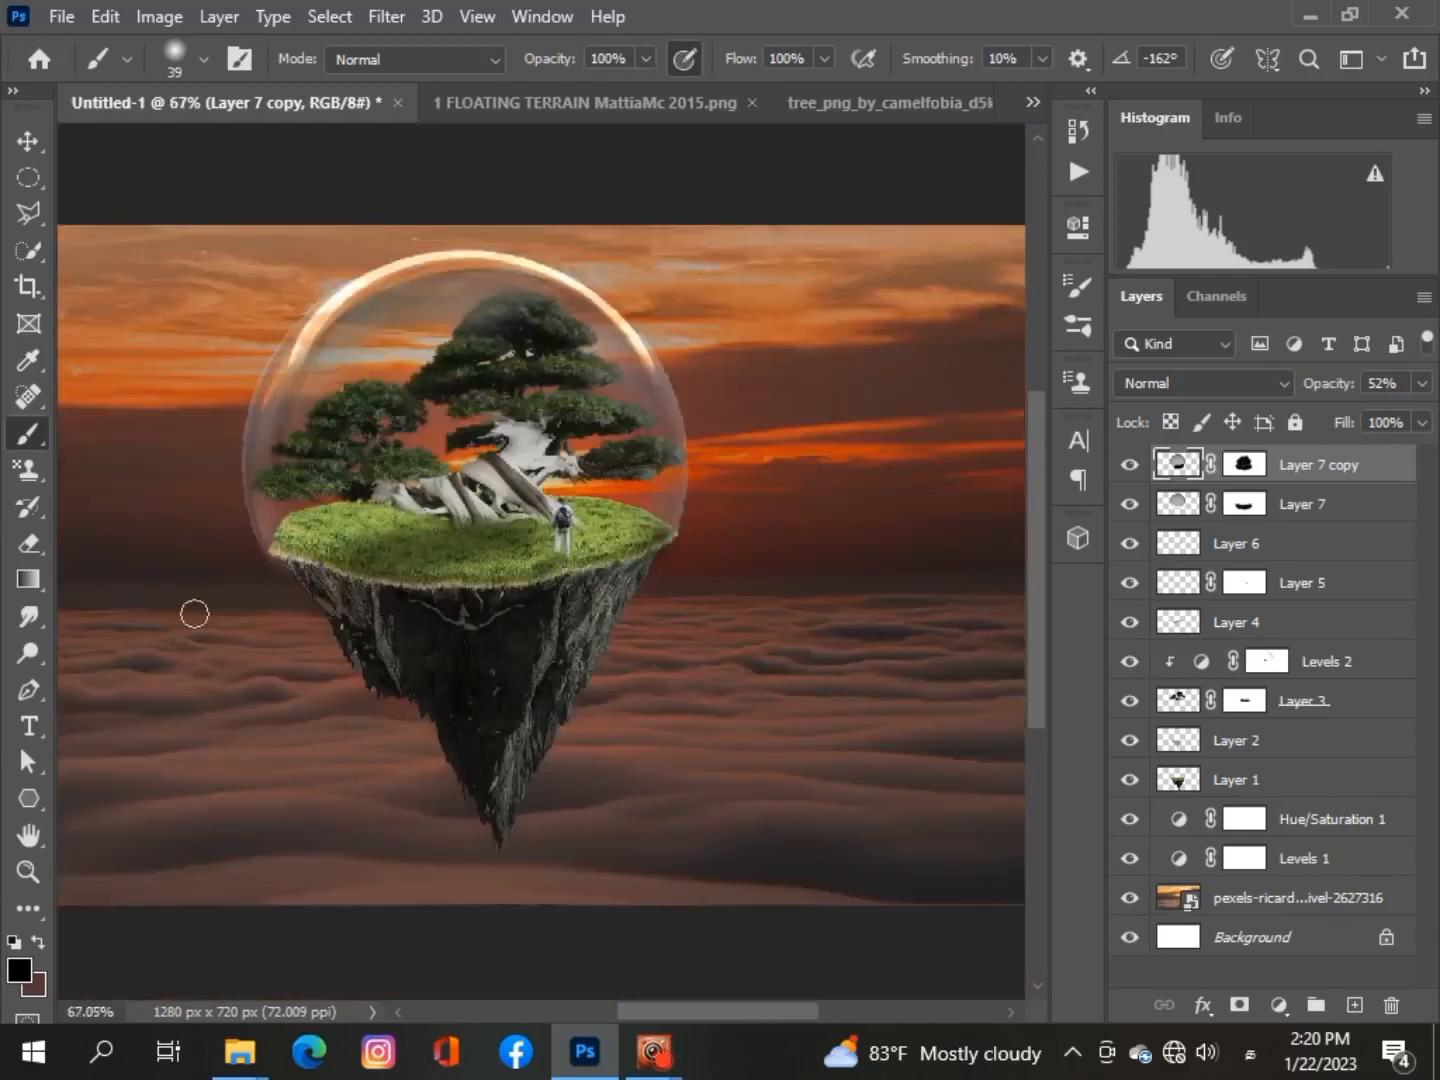
scroll(315, 585, up, 2)
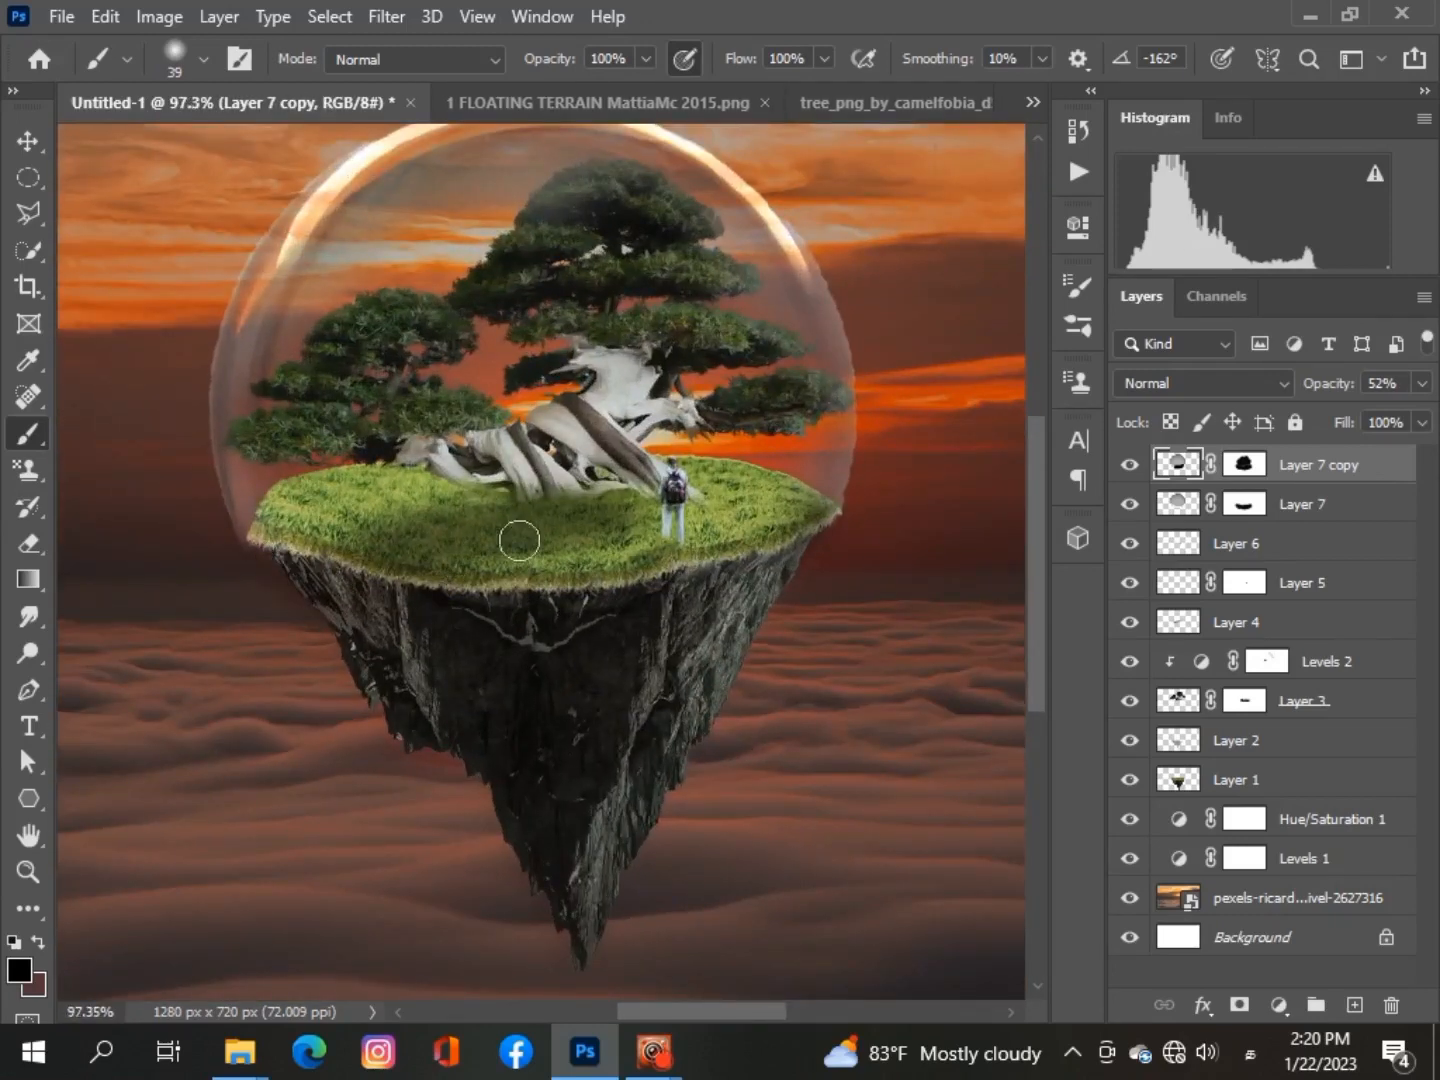
Try flipping Layer 7 copy horizontally and vertically with Free Transform
scroll(645, 406, down, 5)
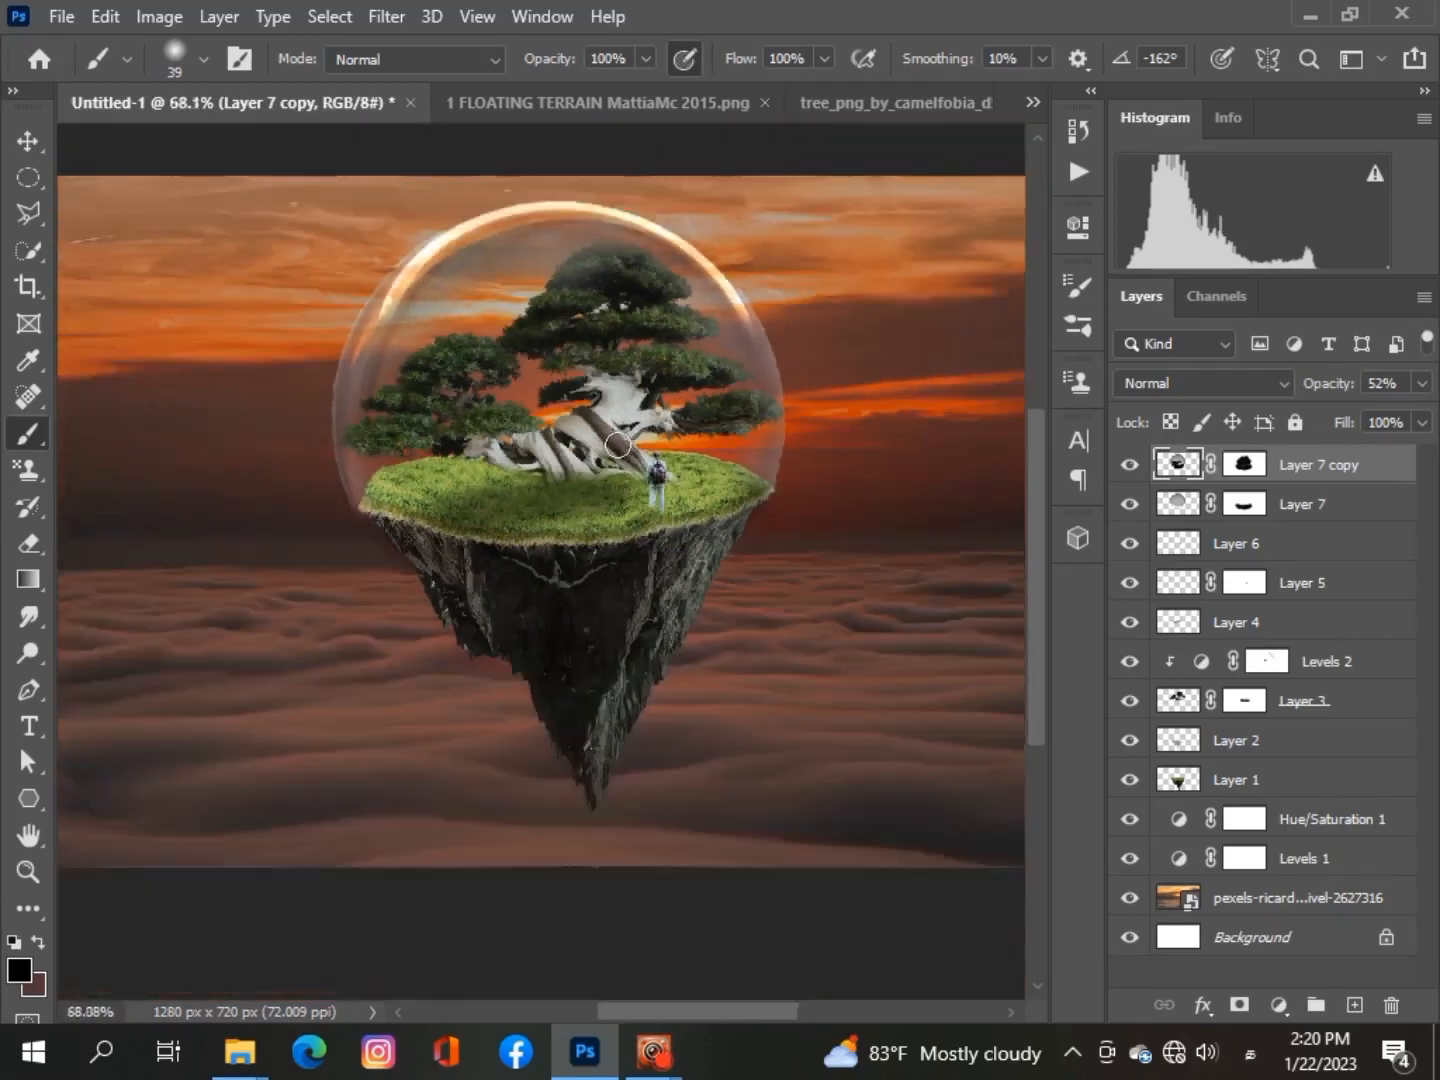
key(v)
right_click(581, 503)
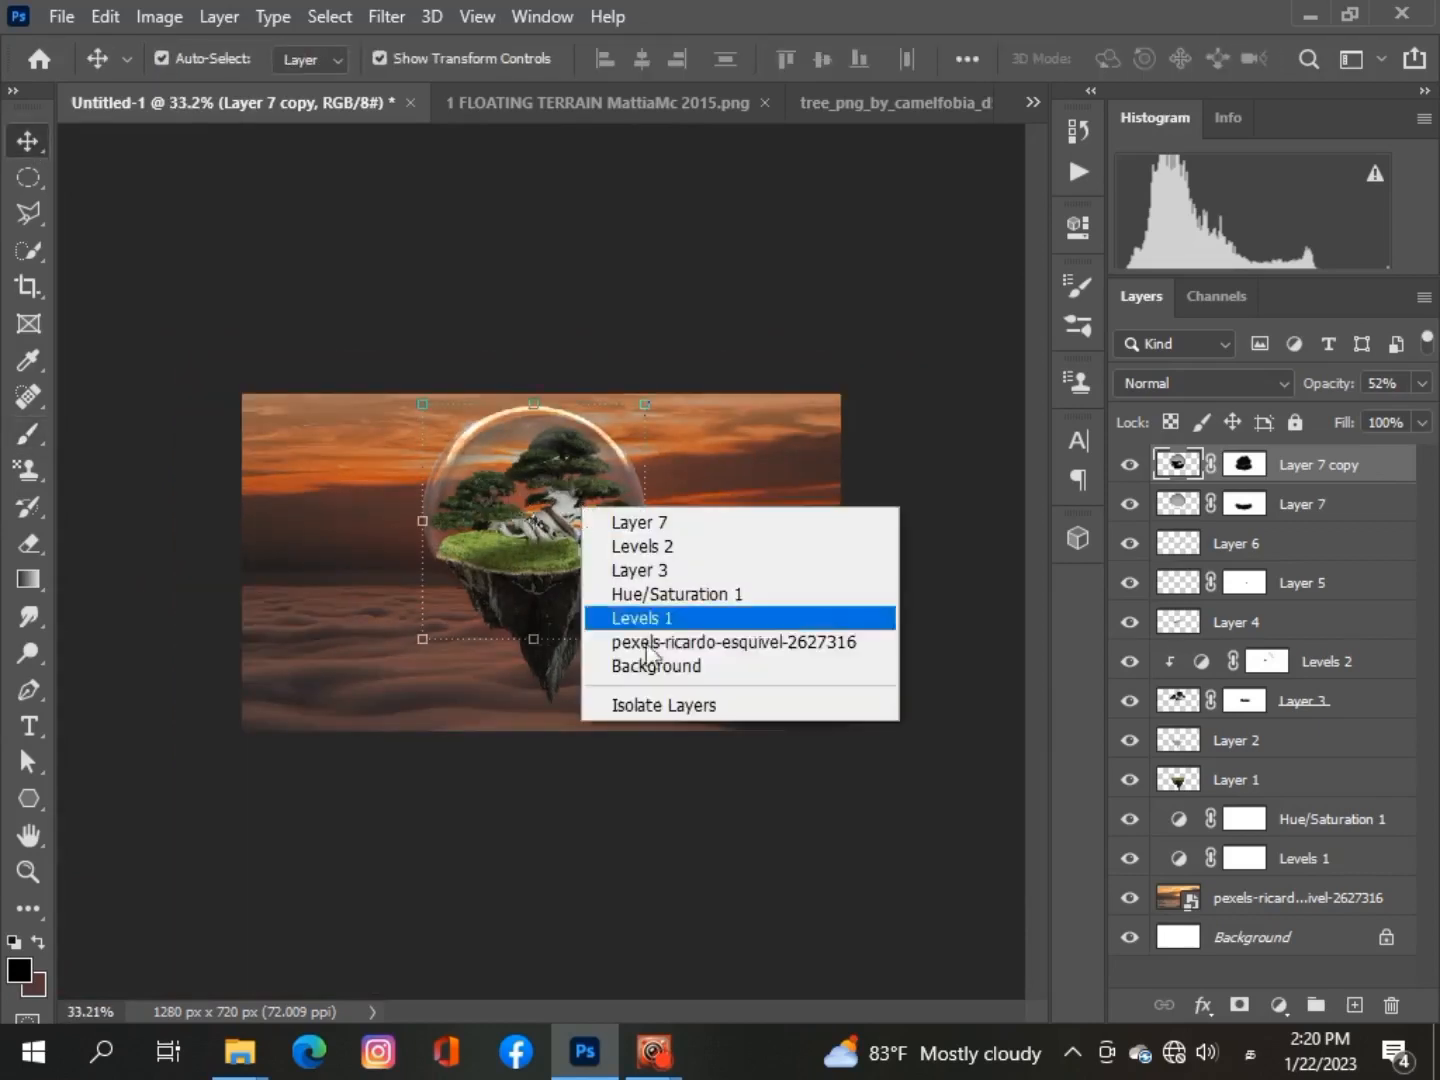
click(522, 510)
key(ctrl+t)
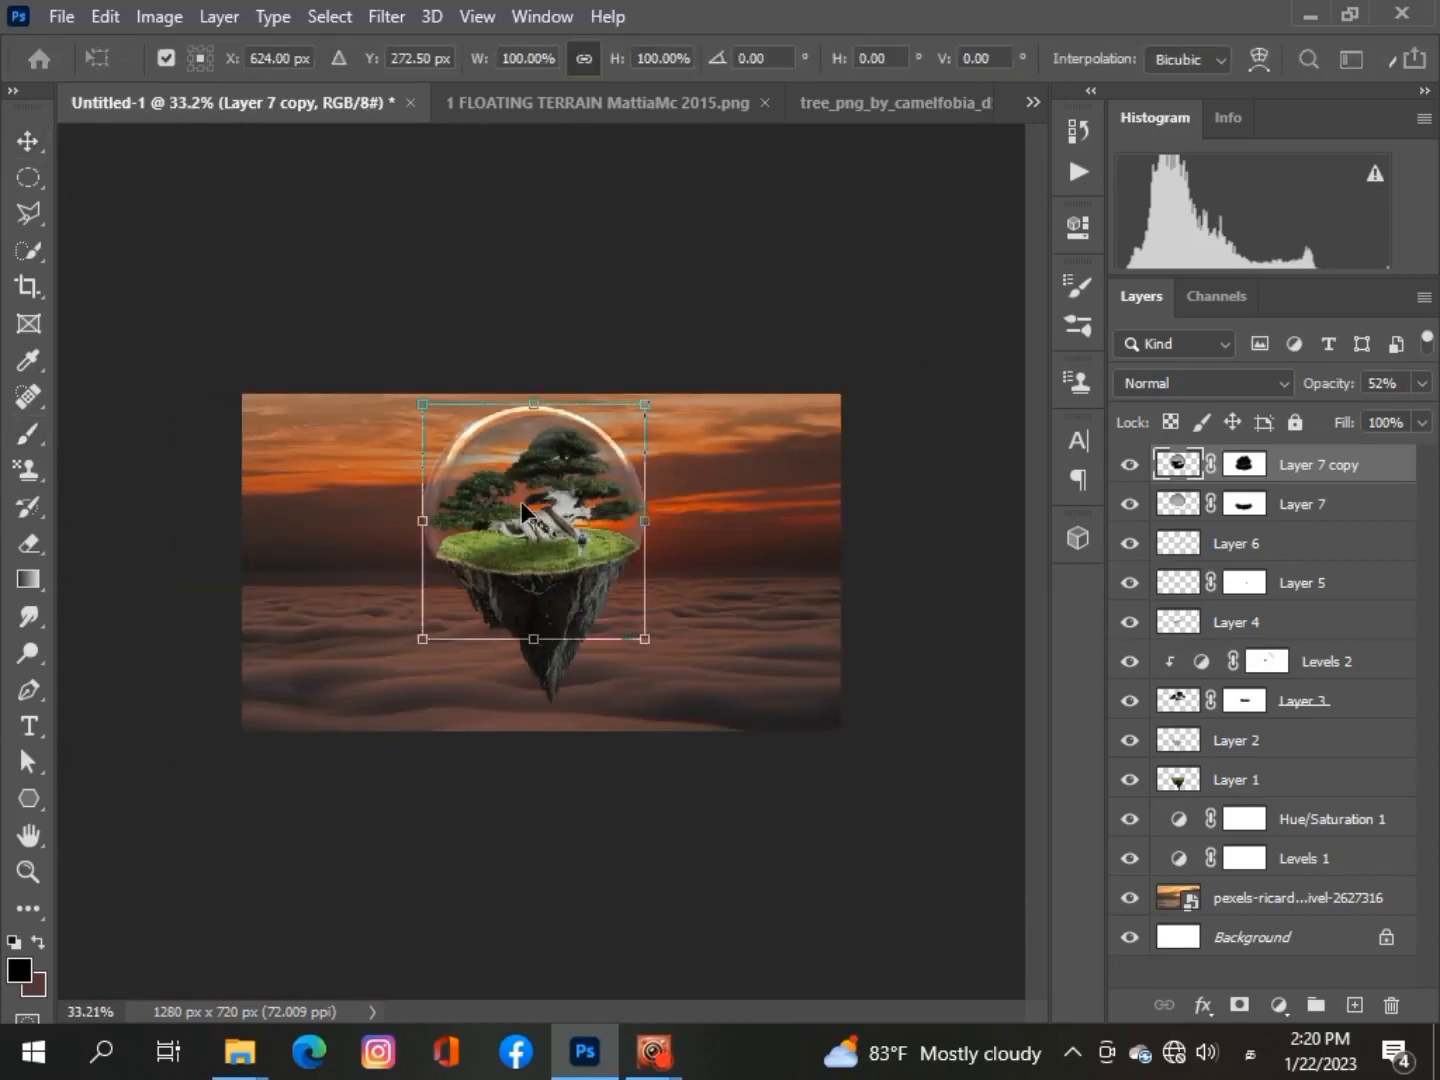
right_click(523, 510)
click(640, 983)
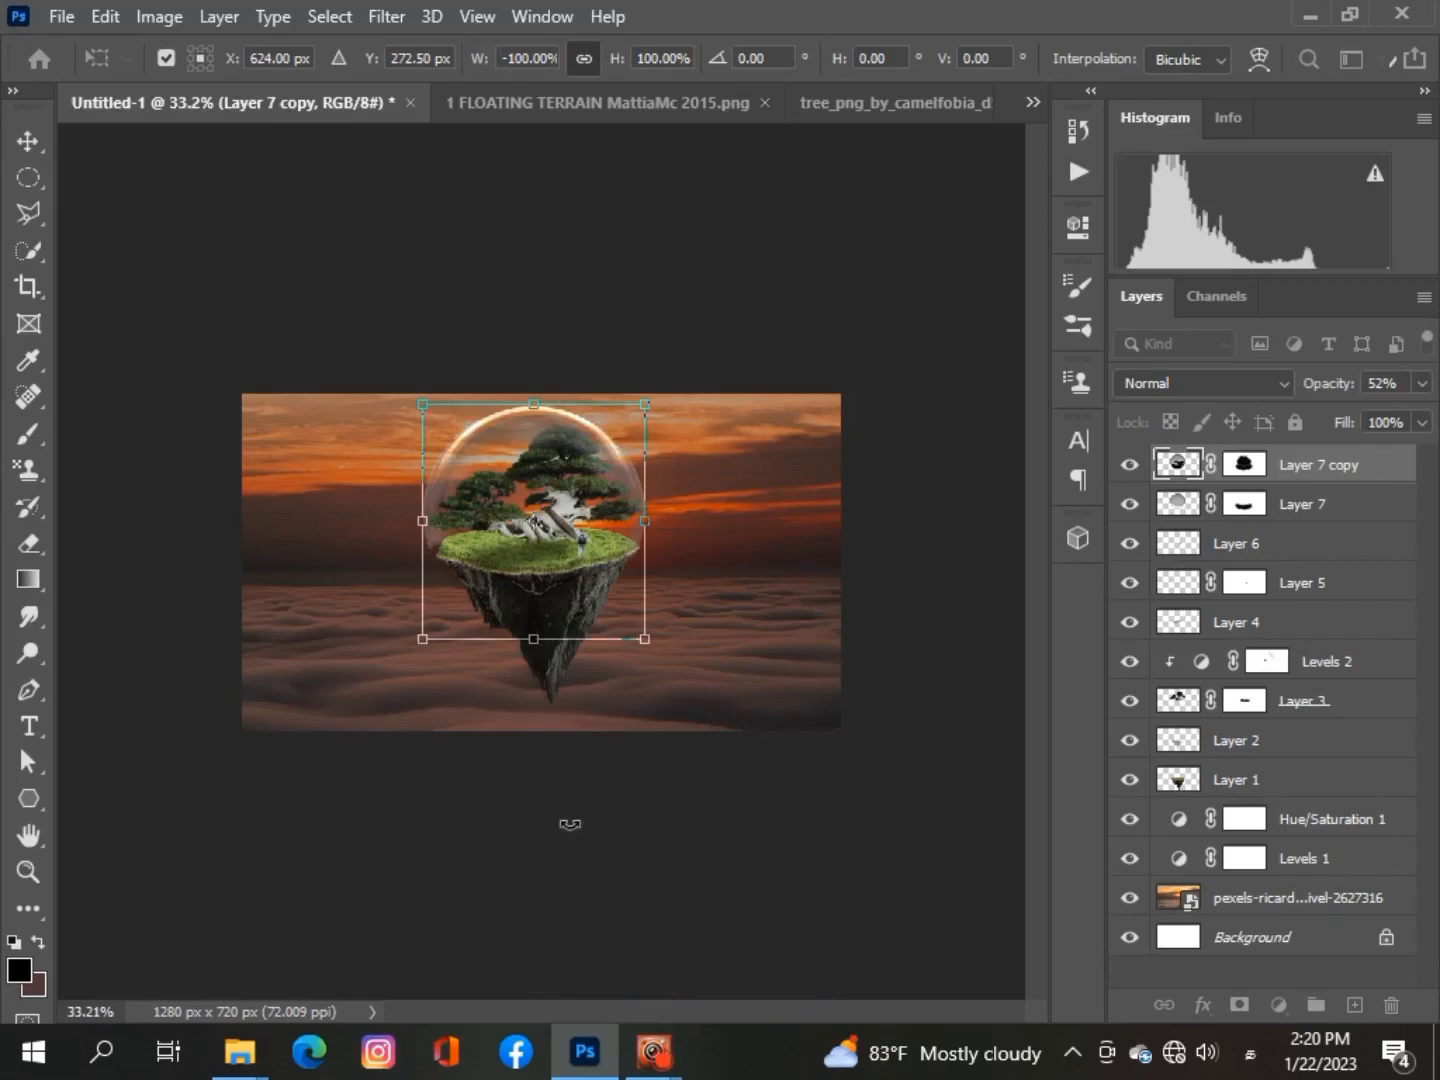
scroll(543, 544, up, 3)
right_click(544, 545)
click(590, 521)
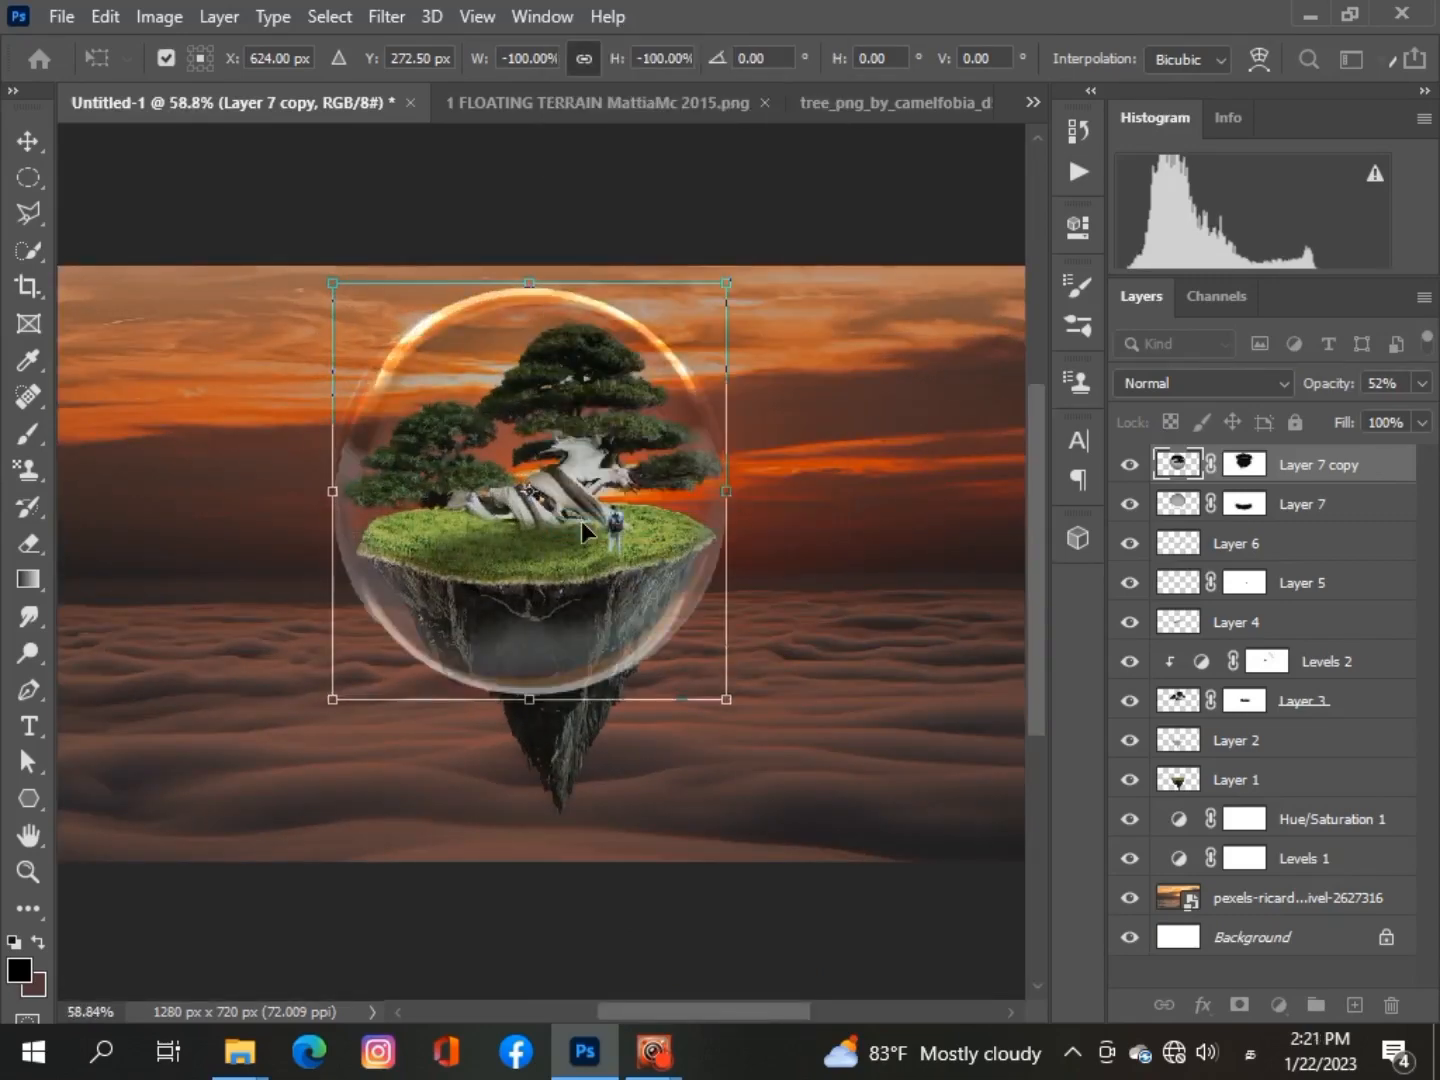
Flip Layer 7 copy back vertically and horizontally, leave the transform and deselect all layers
right_click(582, 530)
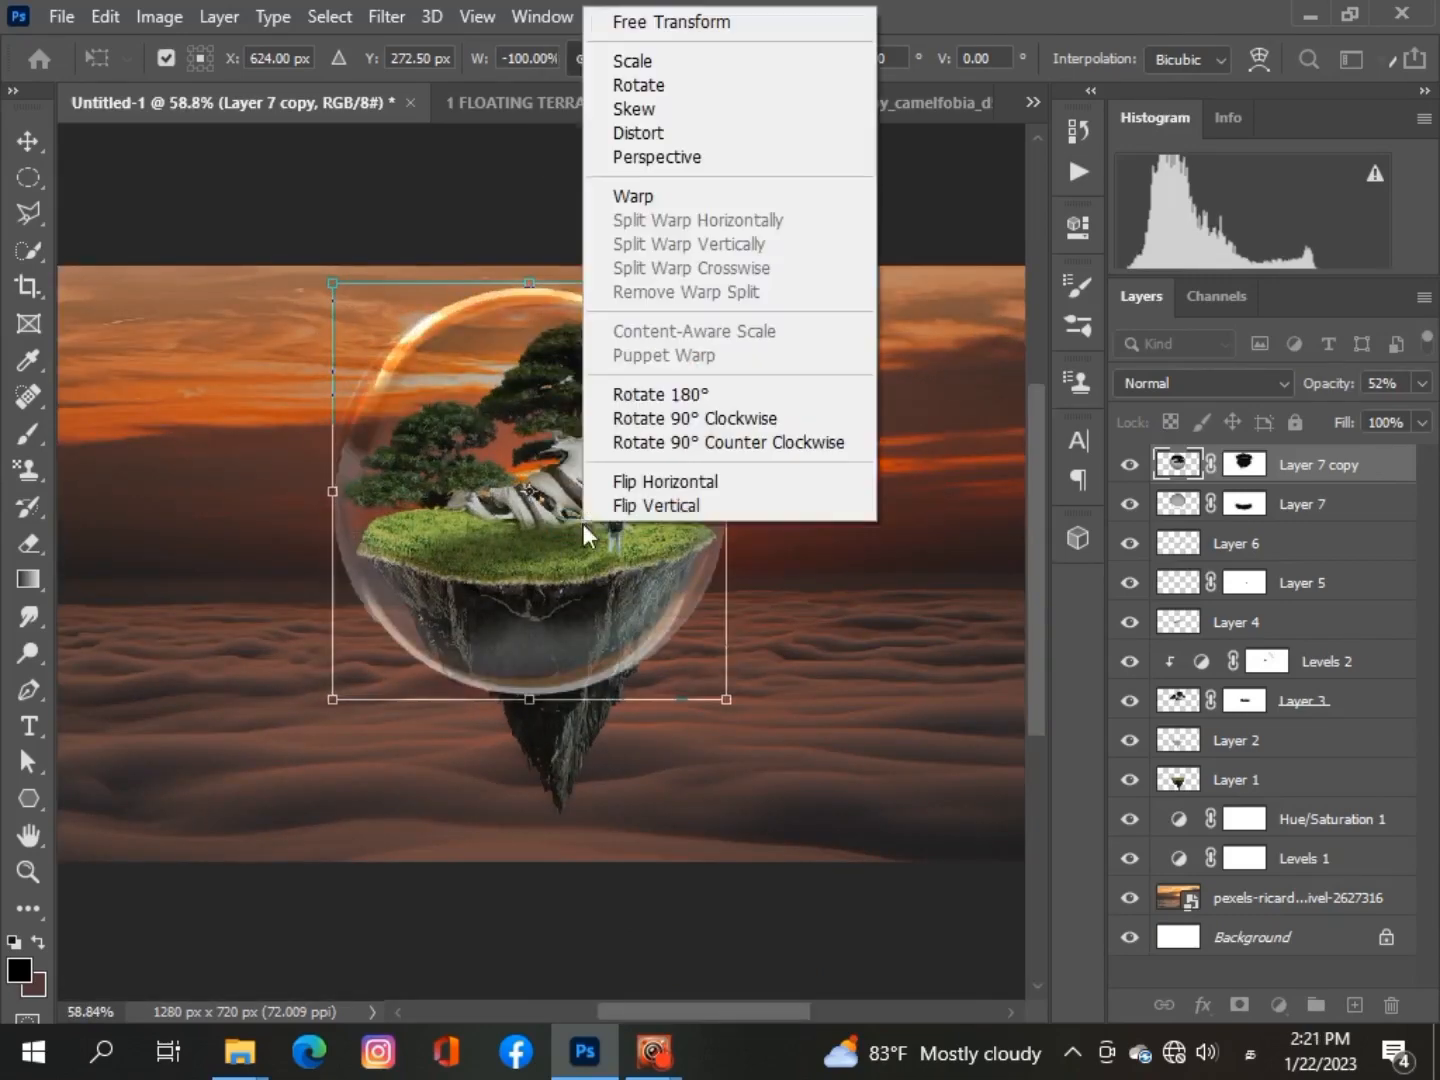
click(595, 512)
right_click(584, 462)
click(652, 936)
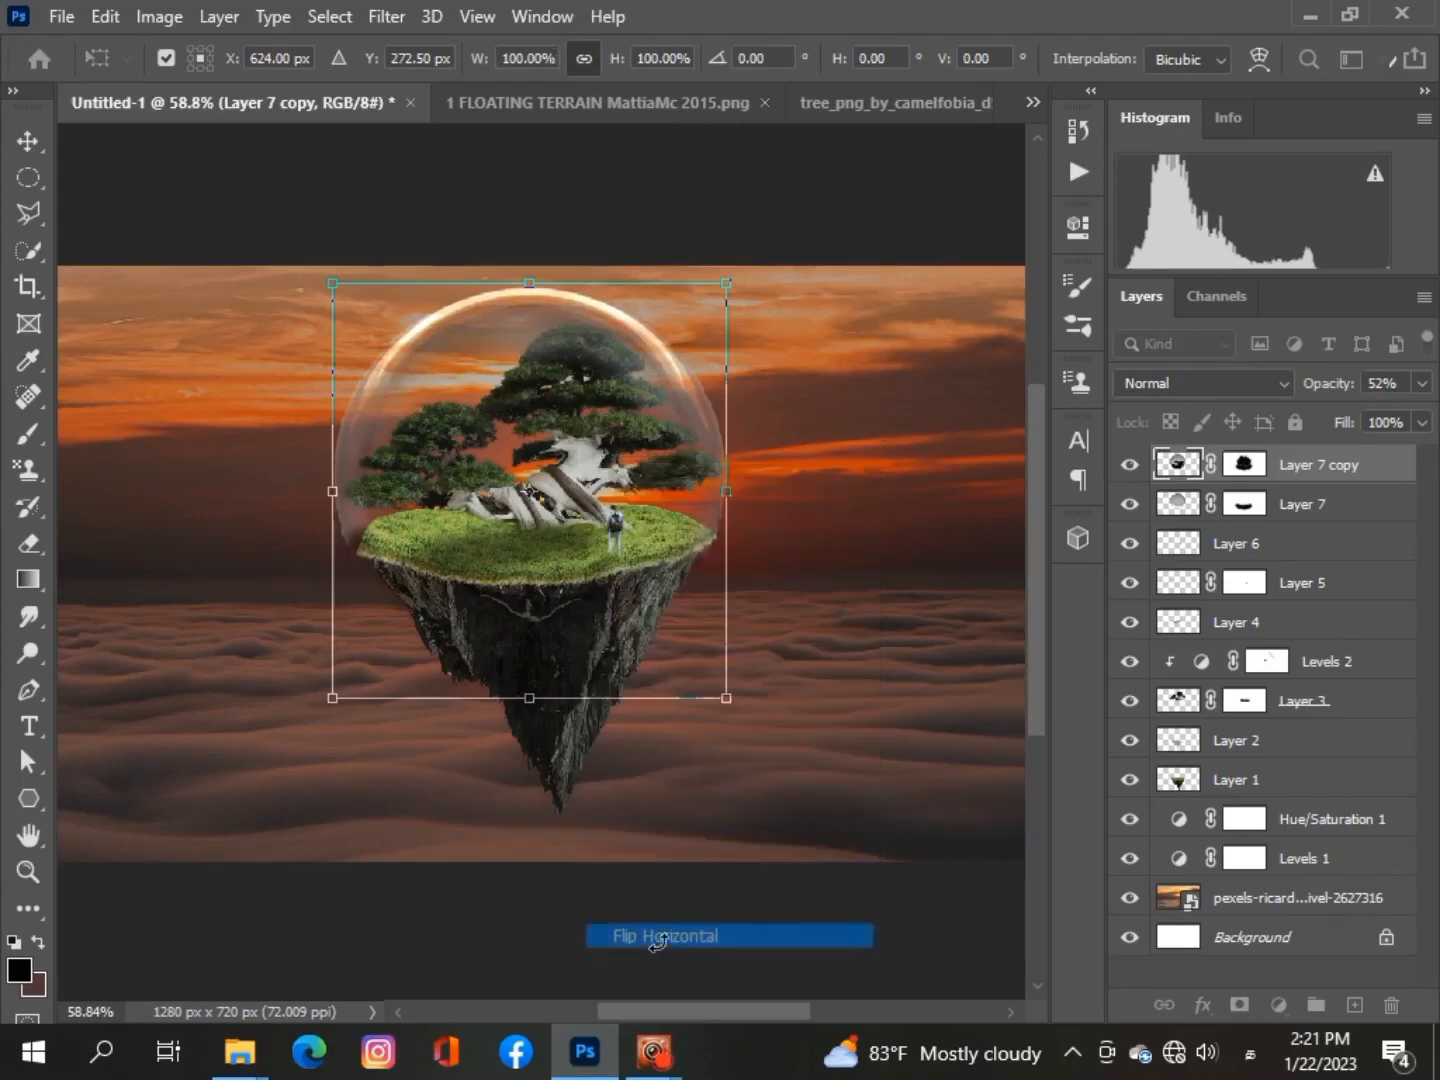
click(23, 144)
click(506, 923)
scroll(506, 923, down, 6)
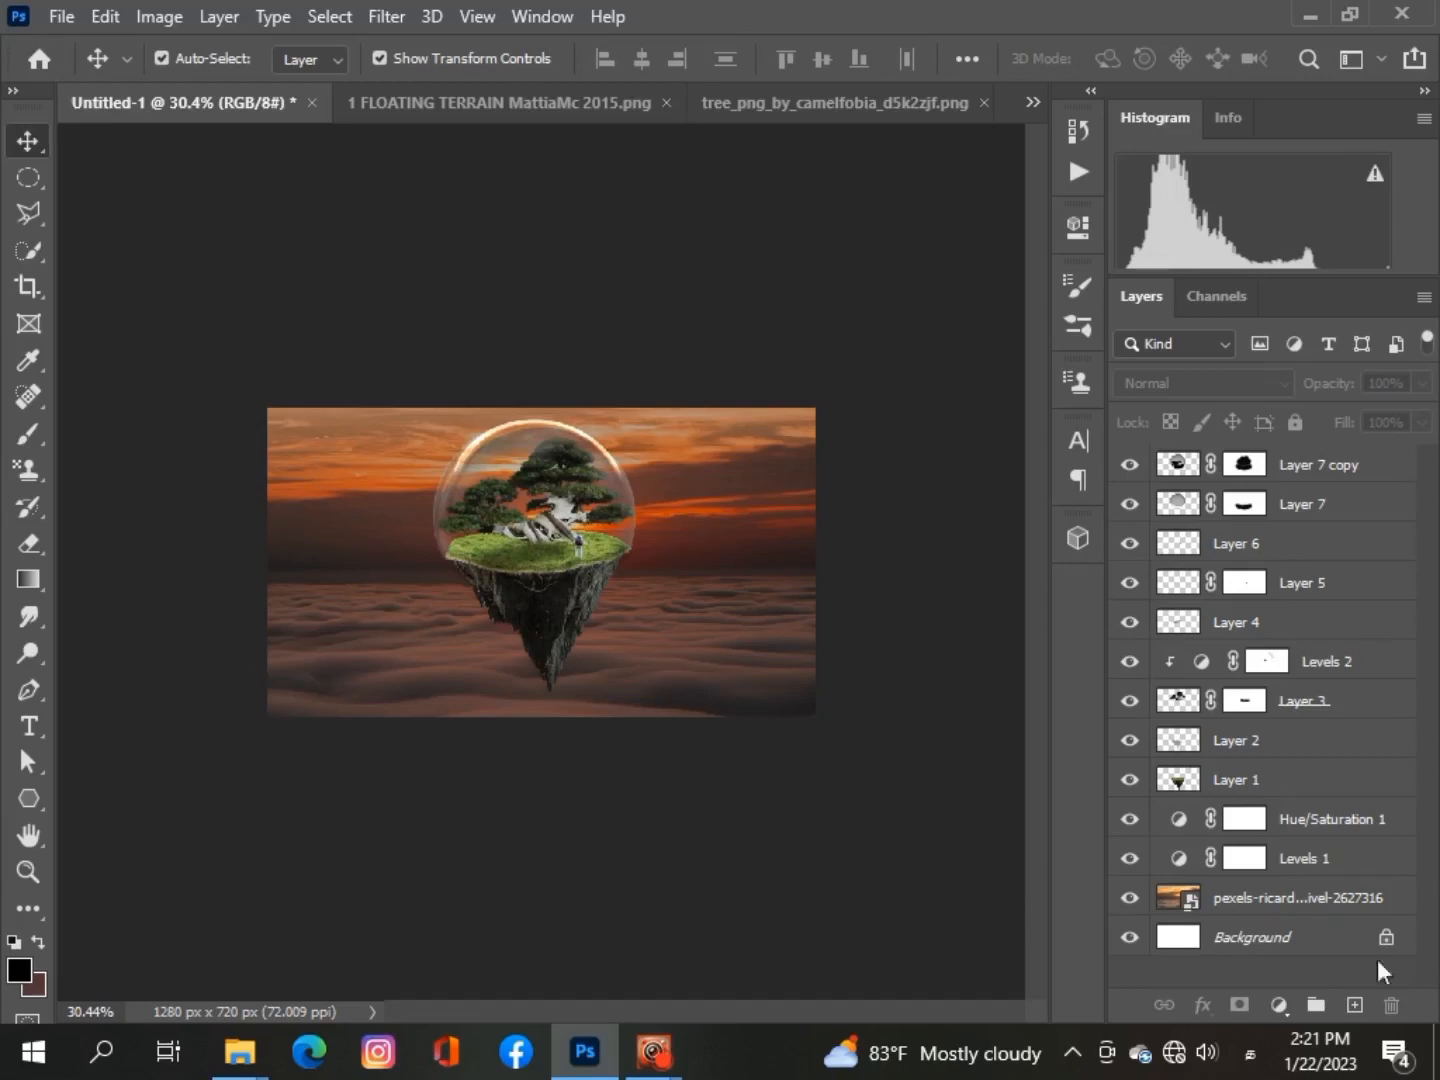
Add a new layer on top and prepare a soft 139 px brush with an orange sampled from the sky, undoing the stray stroke
click(1354, 1004)
scroll(449, 473, up, 4)
click(28, 433)
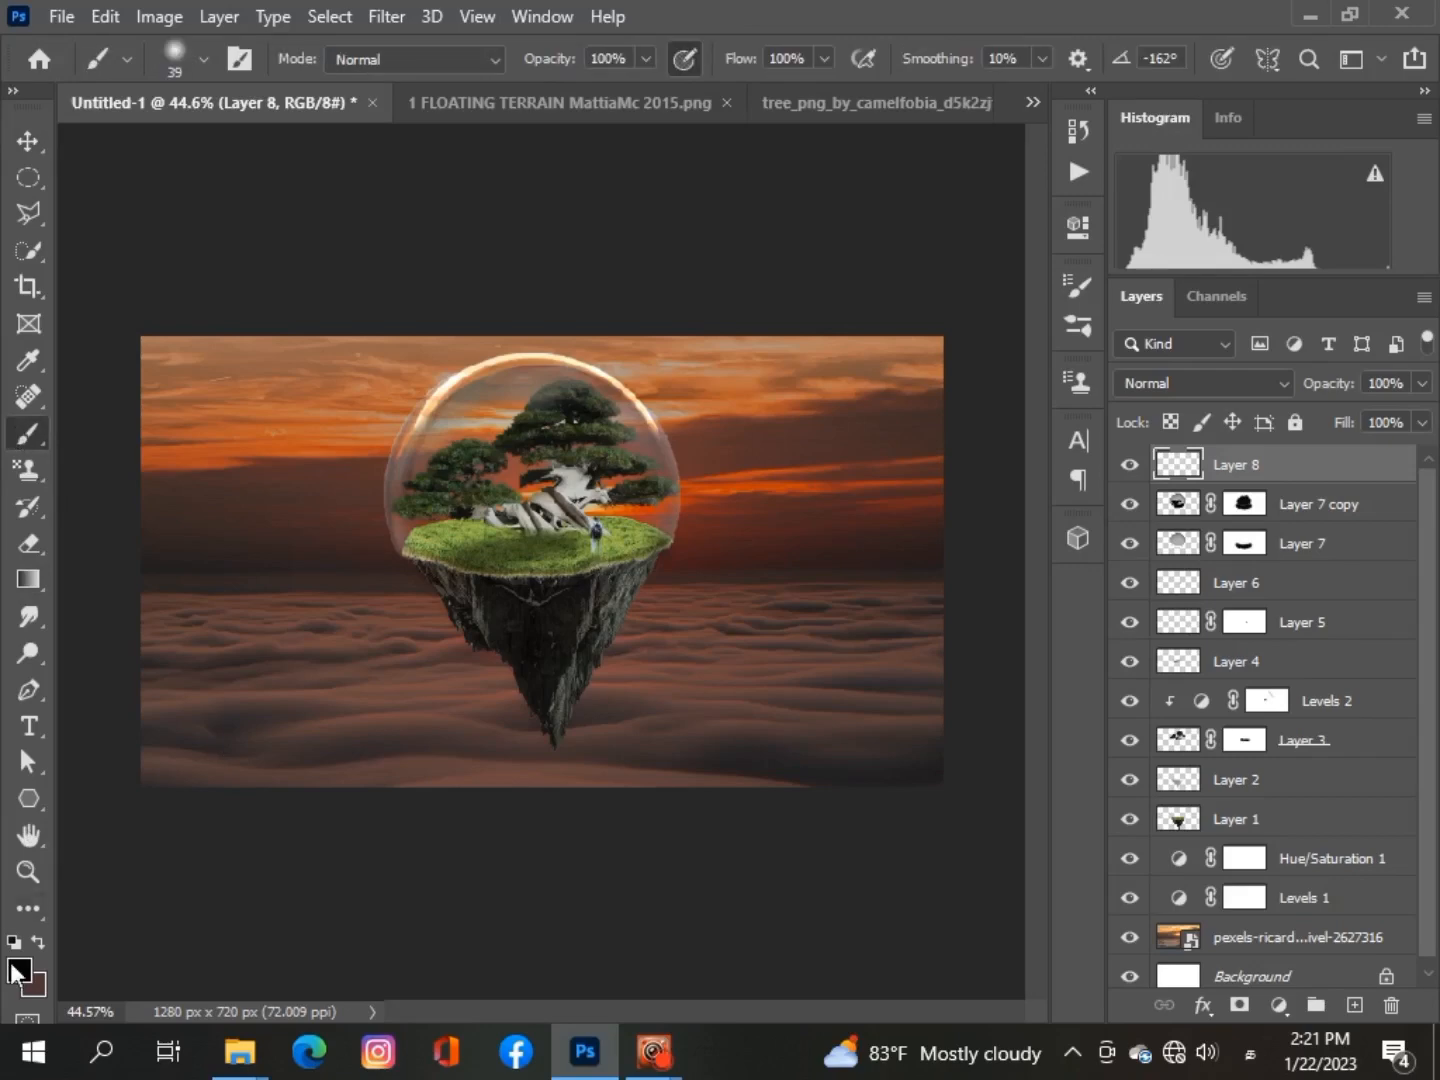
click(17, 969)
click(356, 431)
key(Return)
click(204, 58)
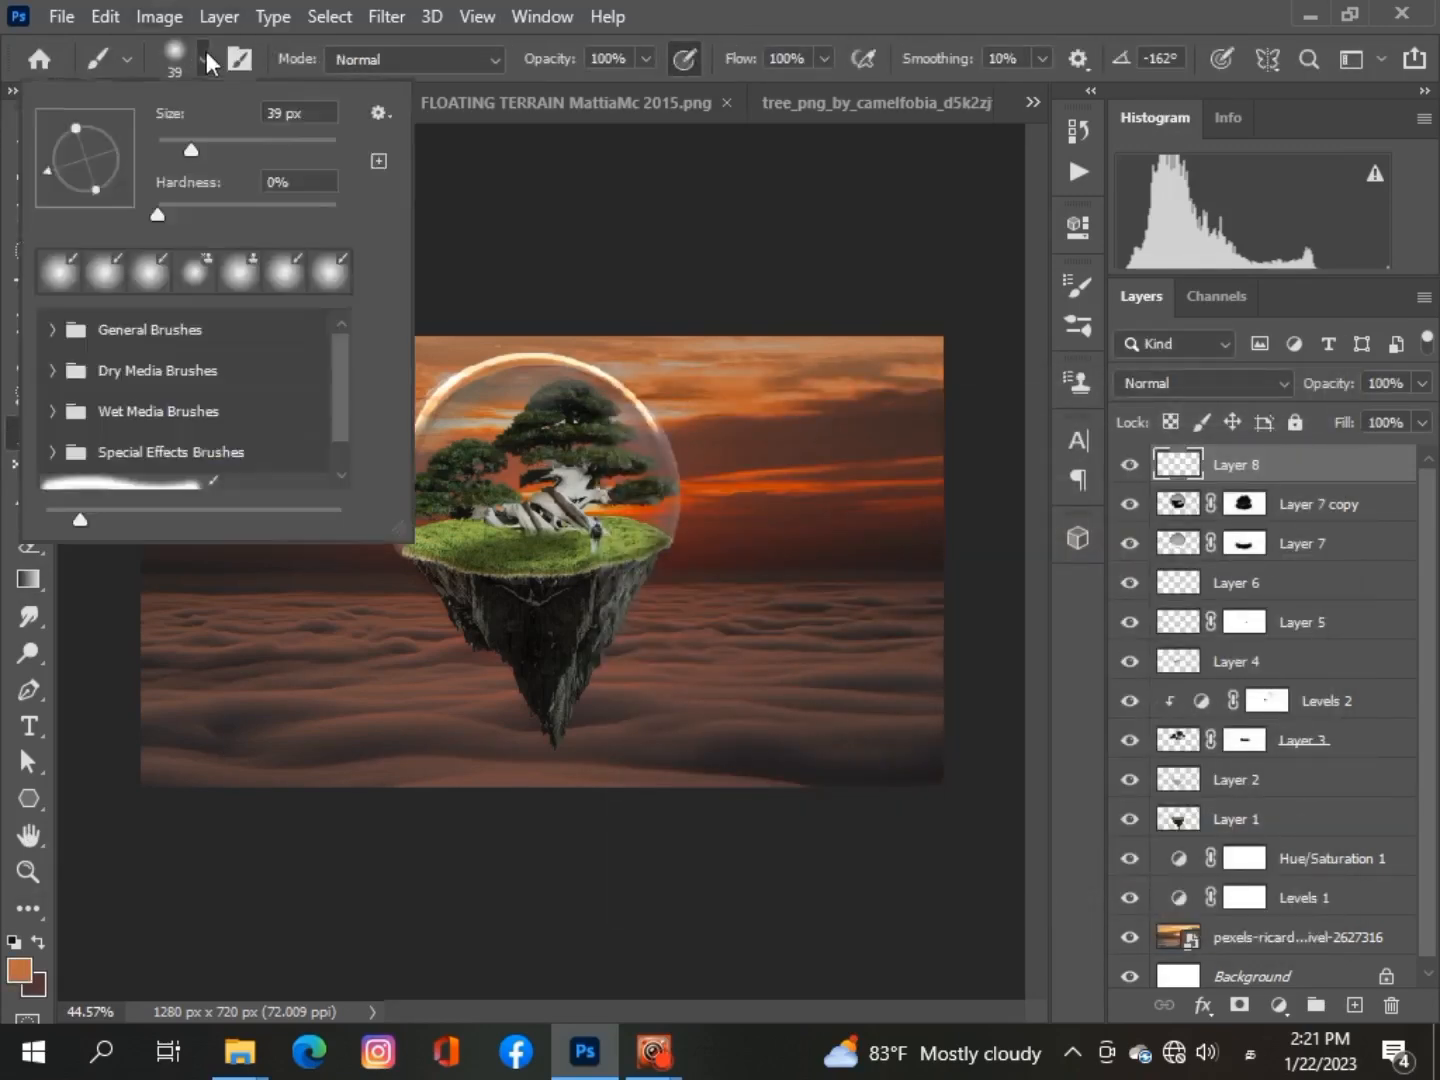
click(265, 142)
click(355, 564)
key(ctrl+z)
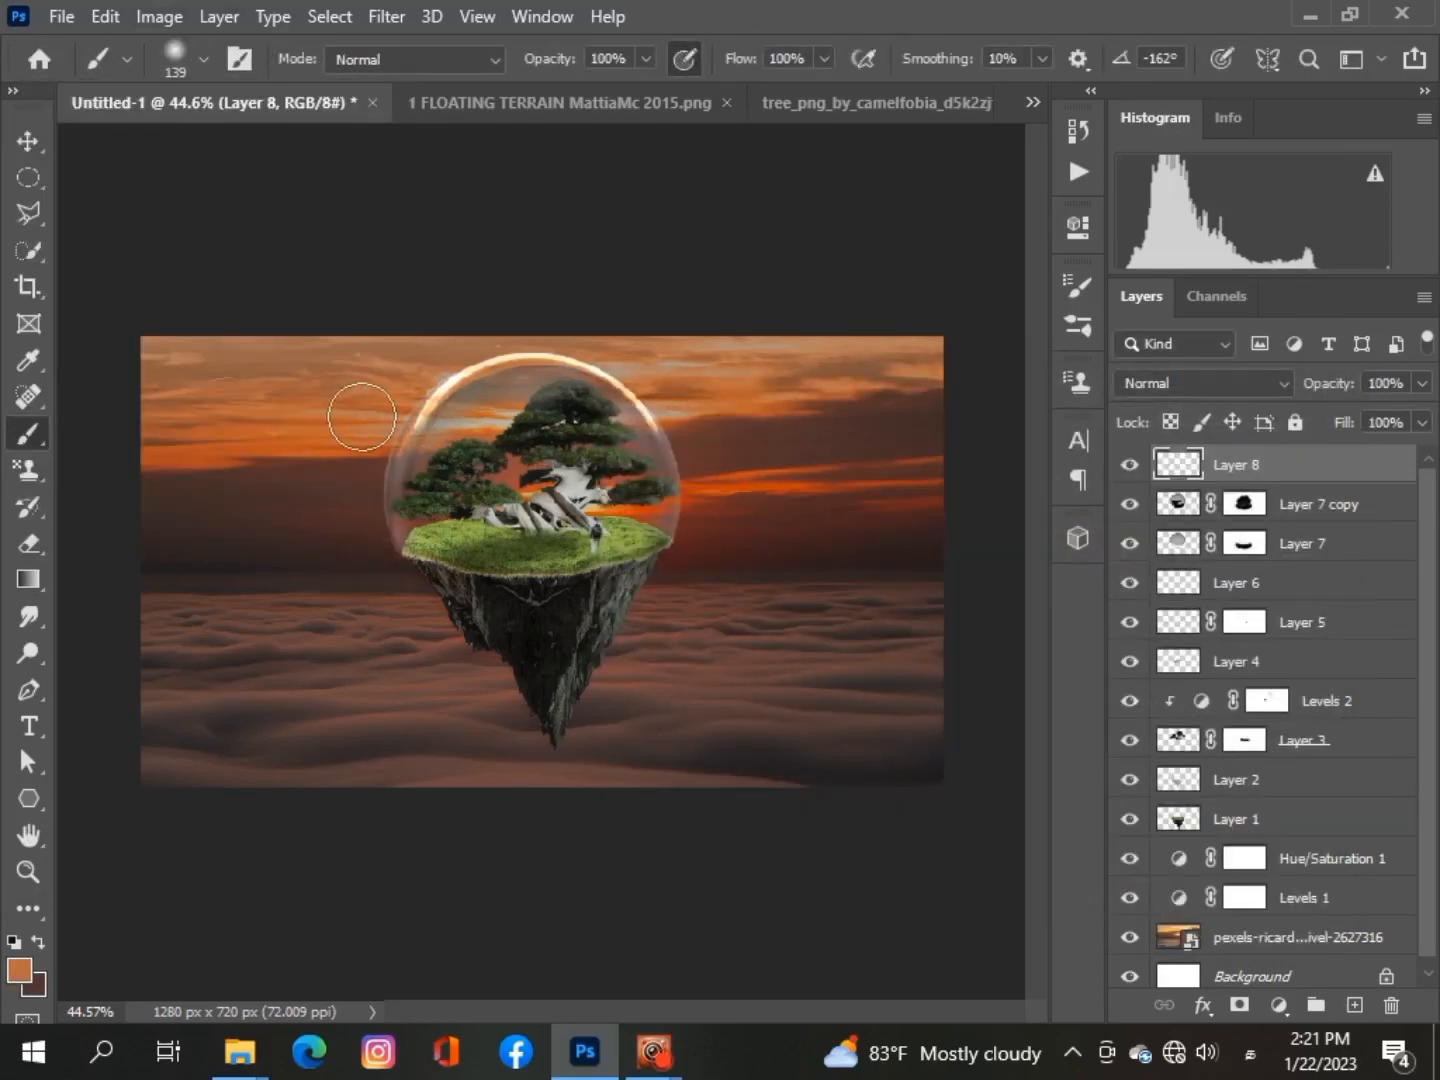
Set Layer 8 to 38% opacity and the Overlay blend mode, undoing the trial stroke beside the ball
click(1422, 384)
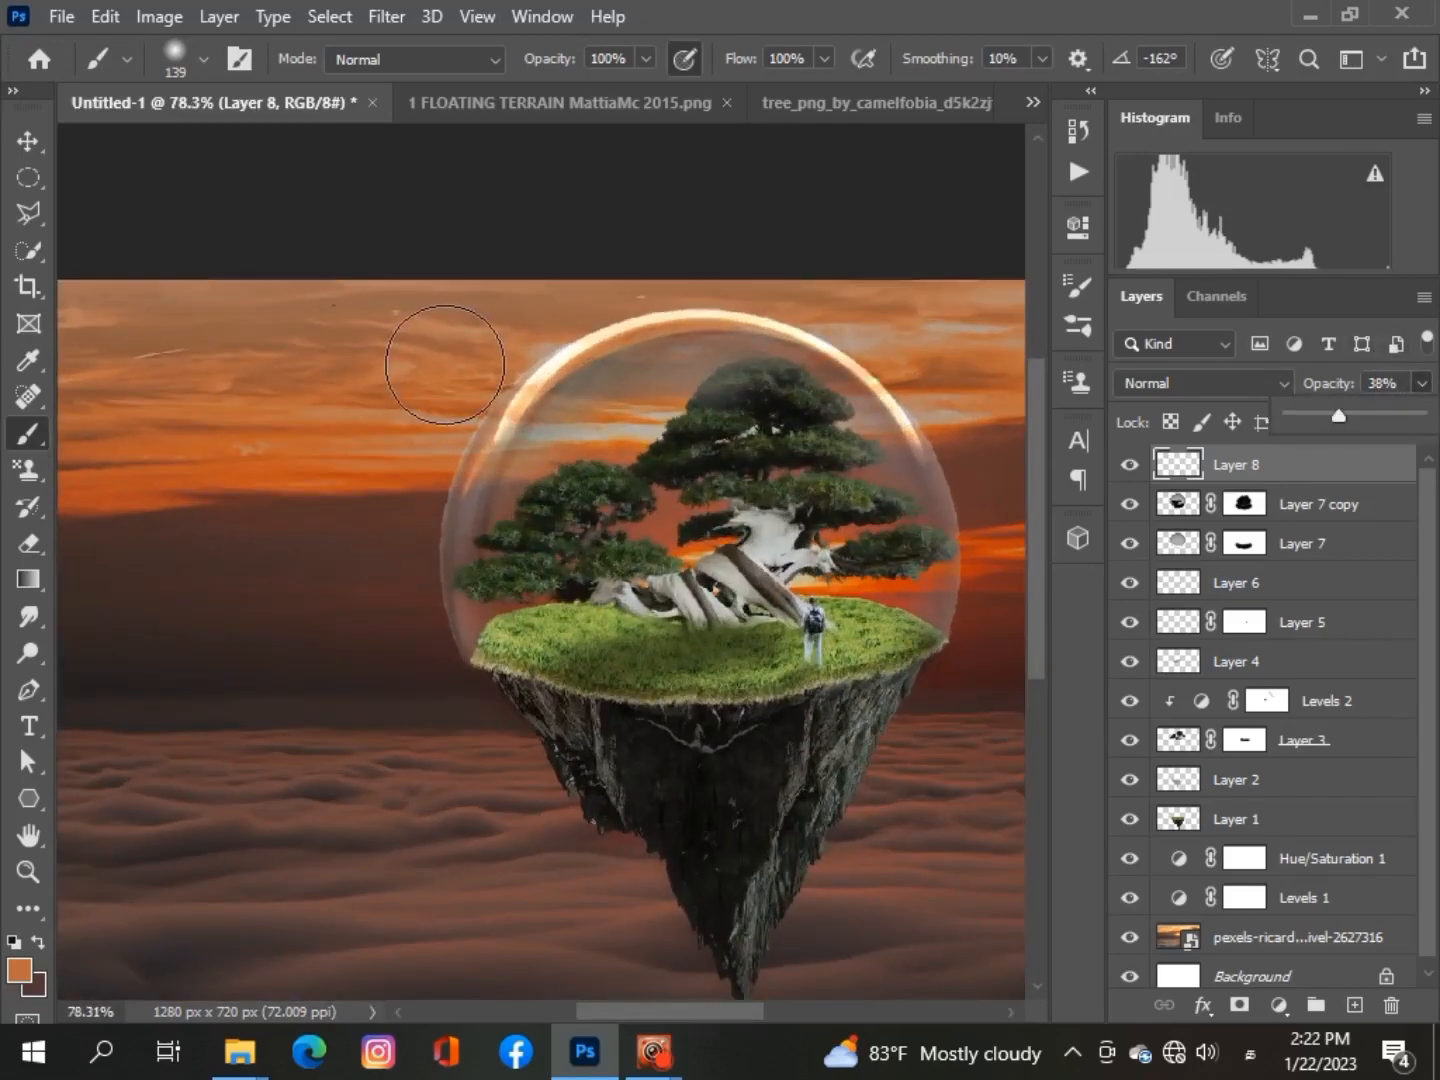
click(424, 379)
drag(424, 379, 385, 480)
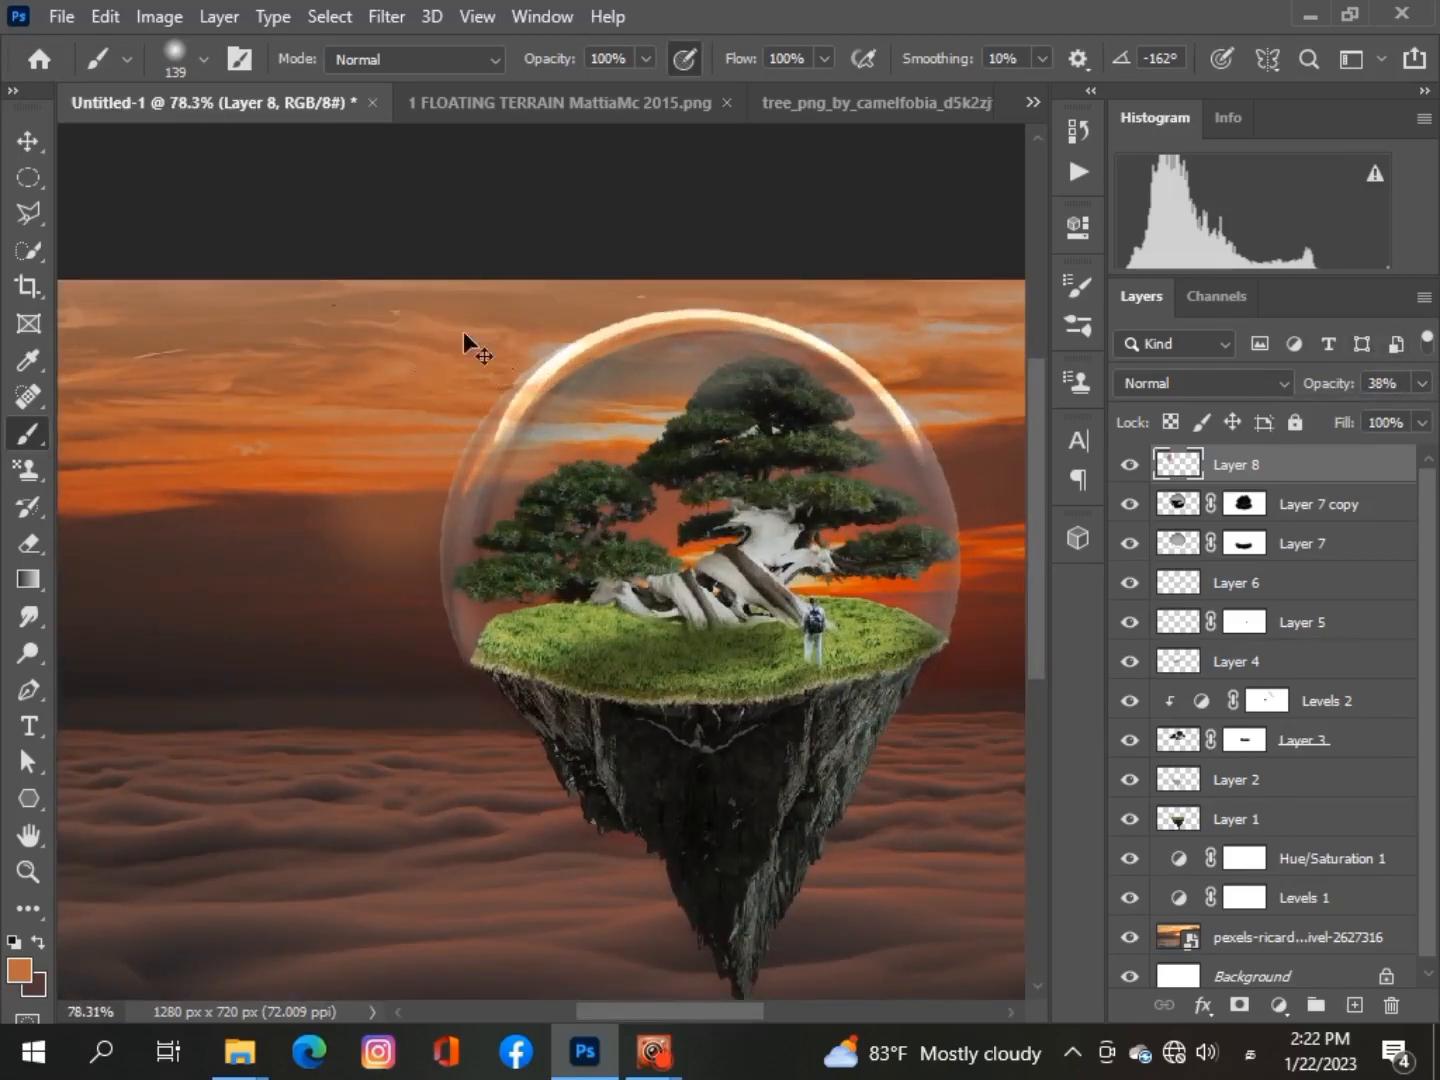
key(ctrl+z)
click(1276, 383)
click(1150, 660)
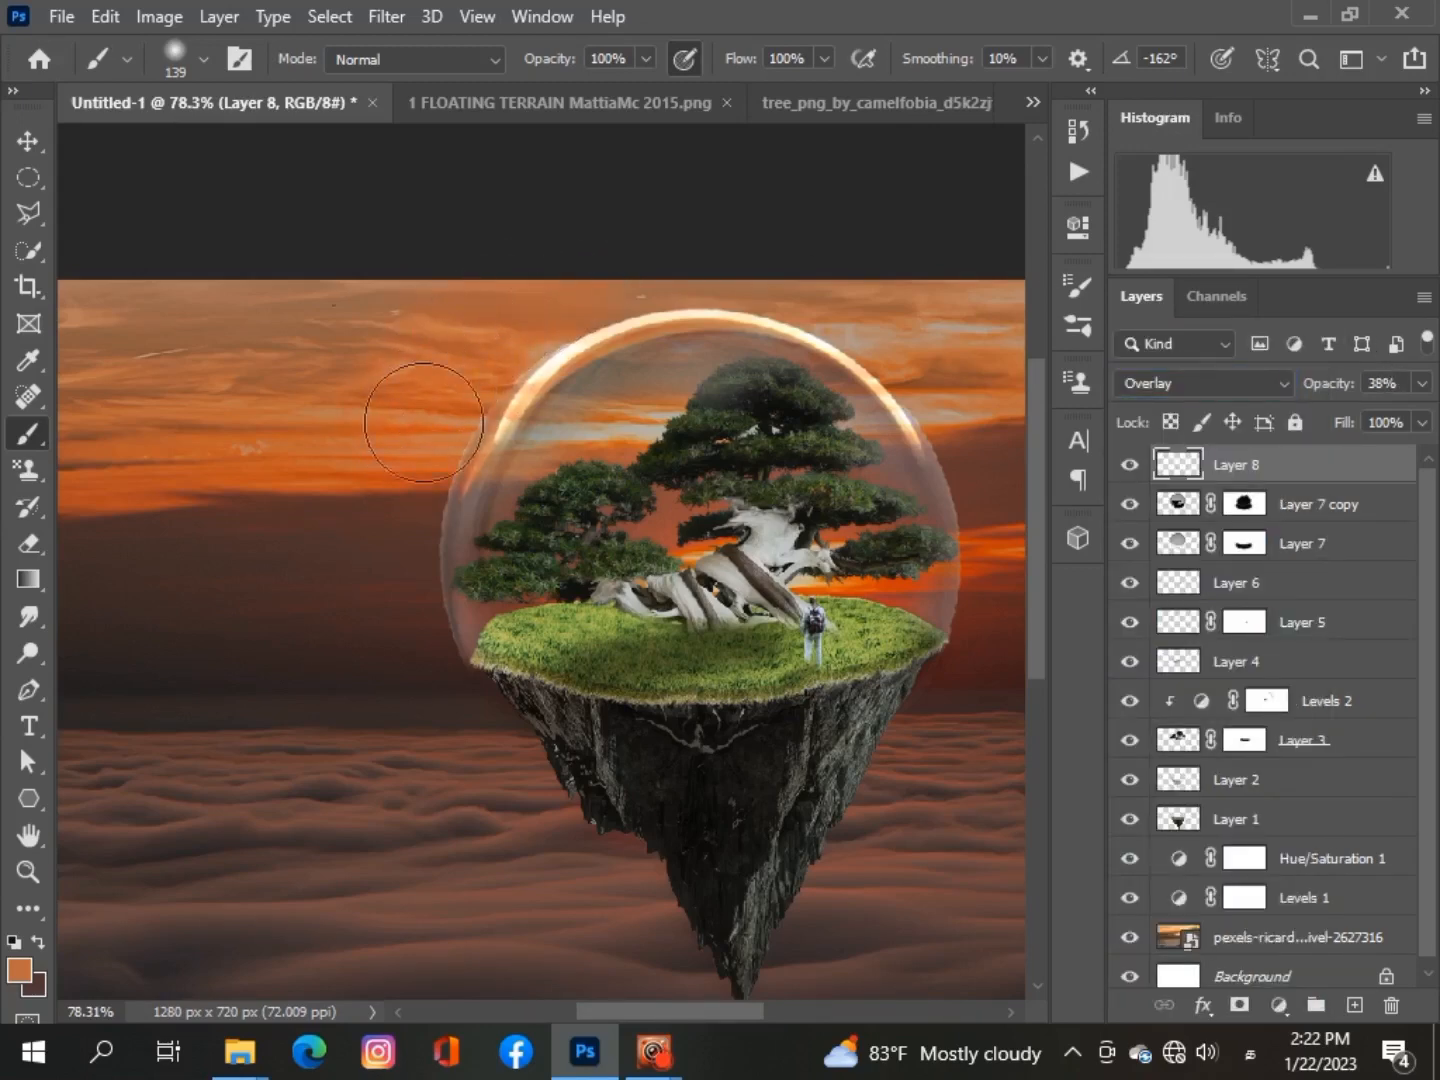
Paint Layer 8 orange over the sky left of the ball, and dark brown #482e29 over the dark cloud band there
scroll(371, 331, down, 3)
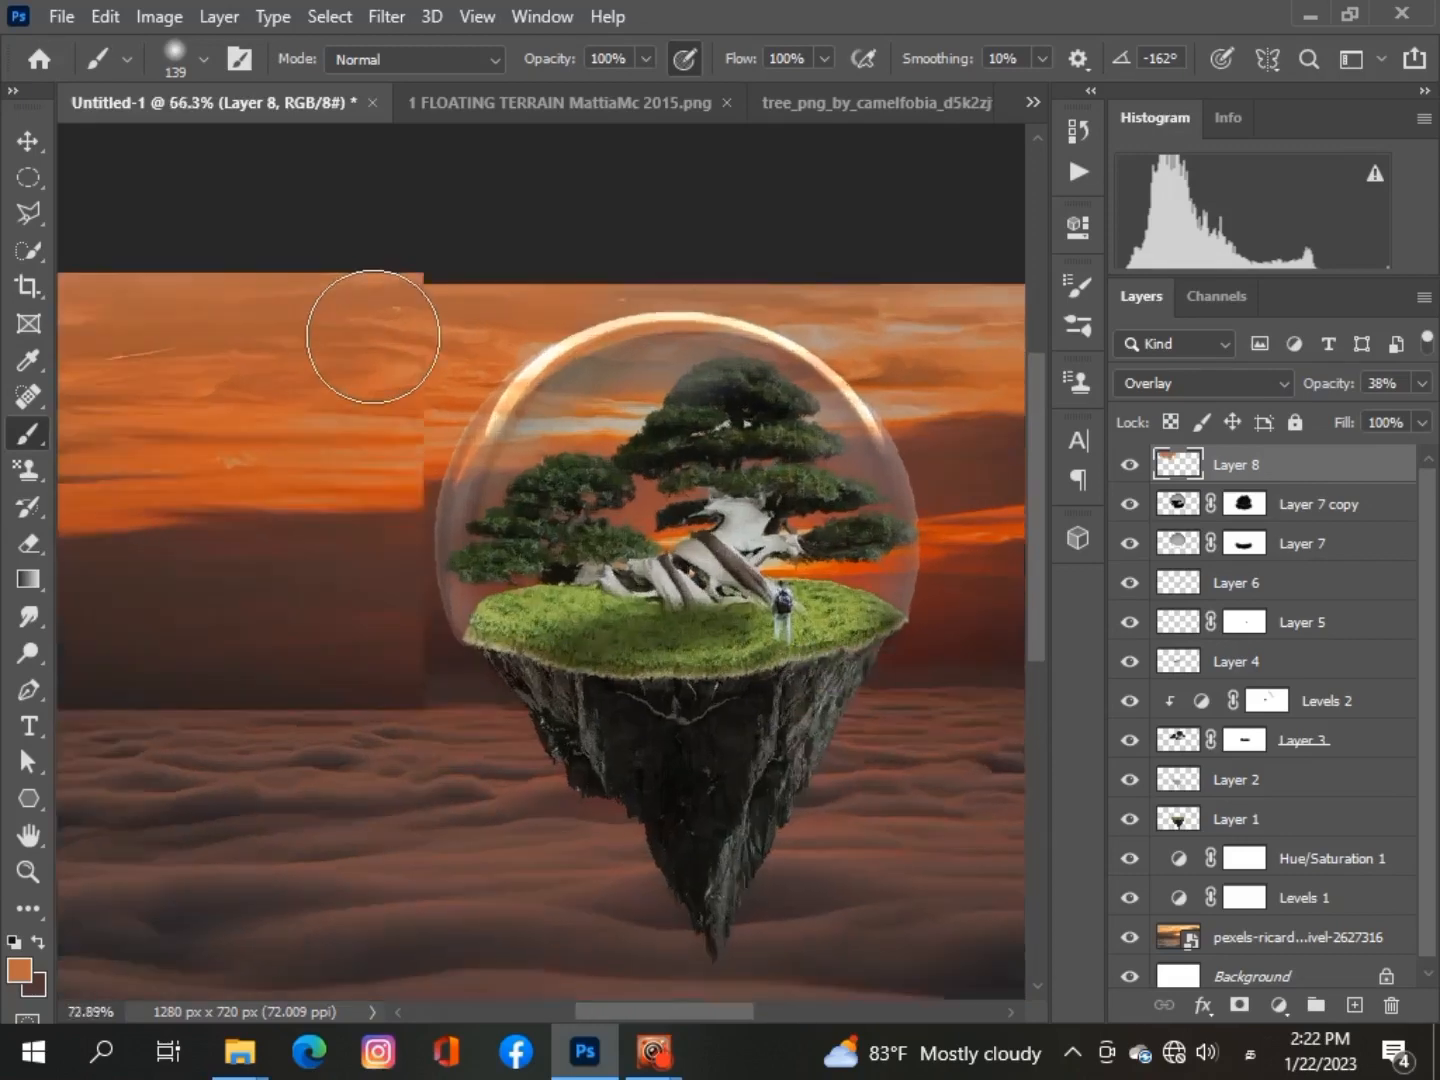
scroll(370, 331, up, 5)
click(28, 970)
click(761, 716)
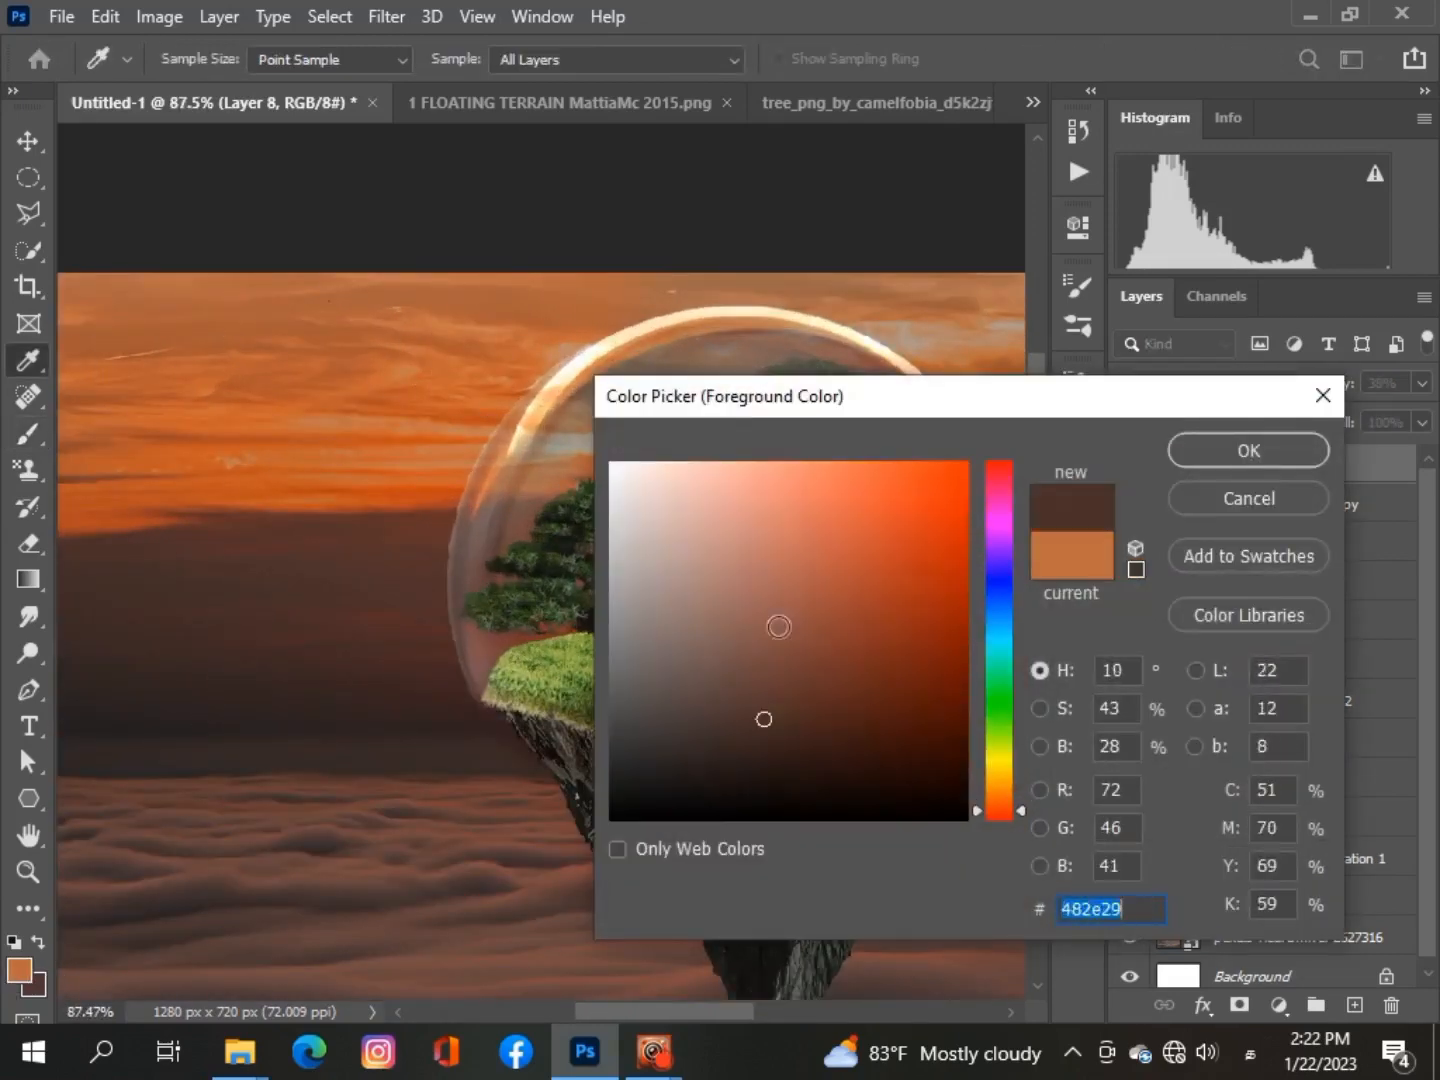
click(1202, 450)
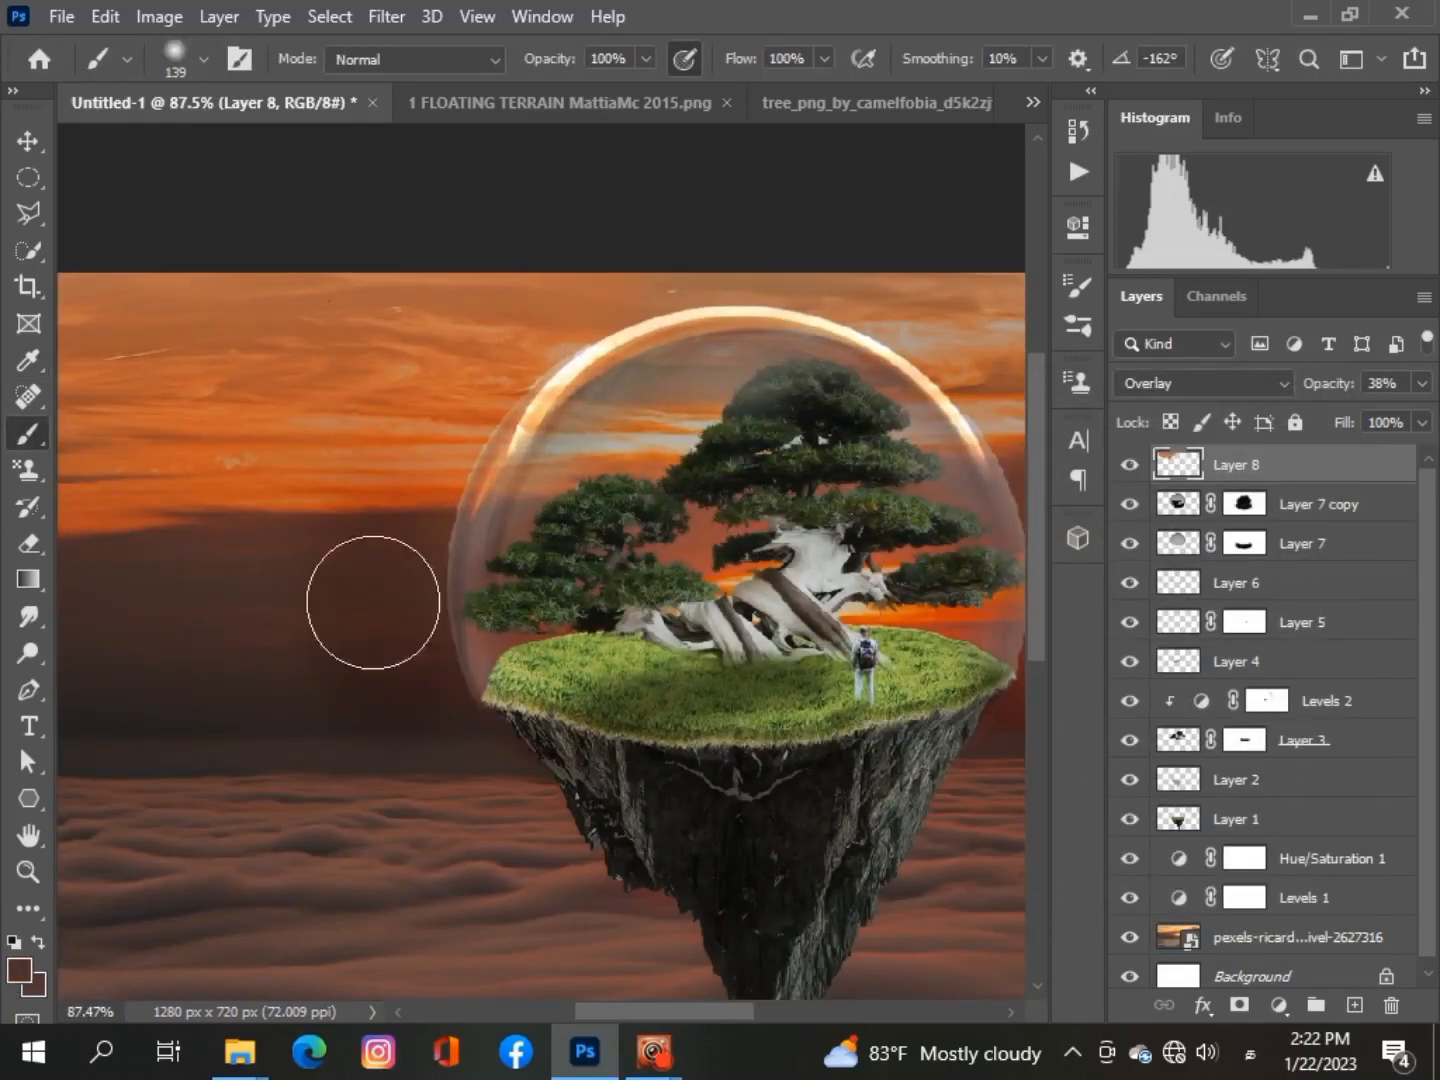
scroll(303, 546, down, 4)
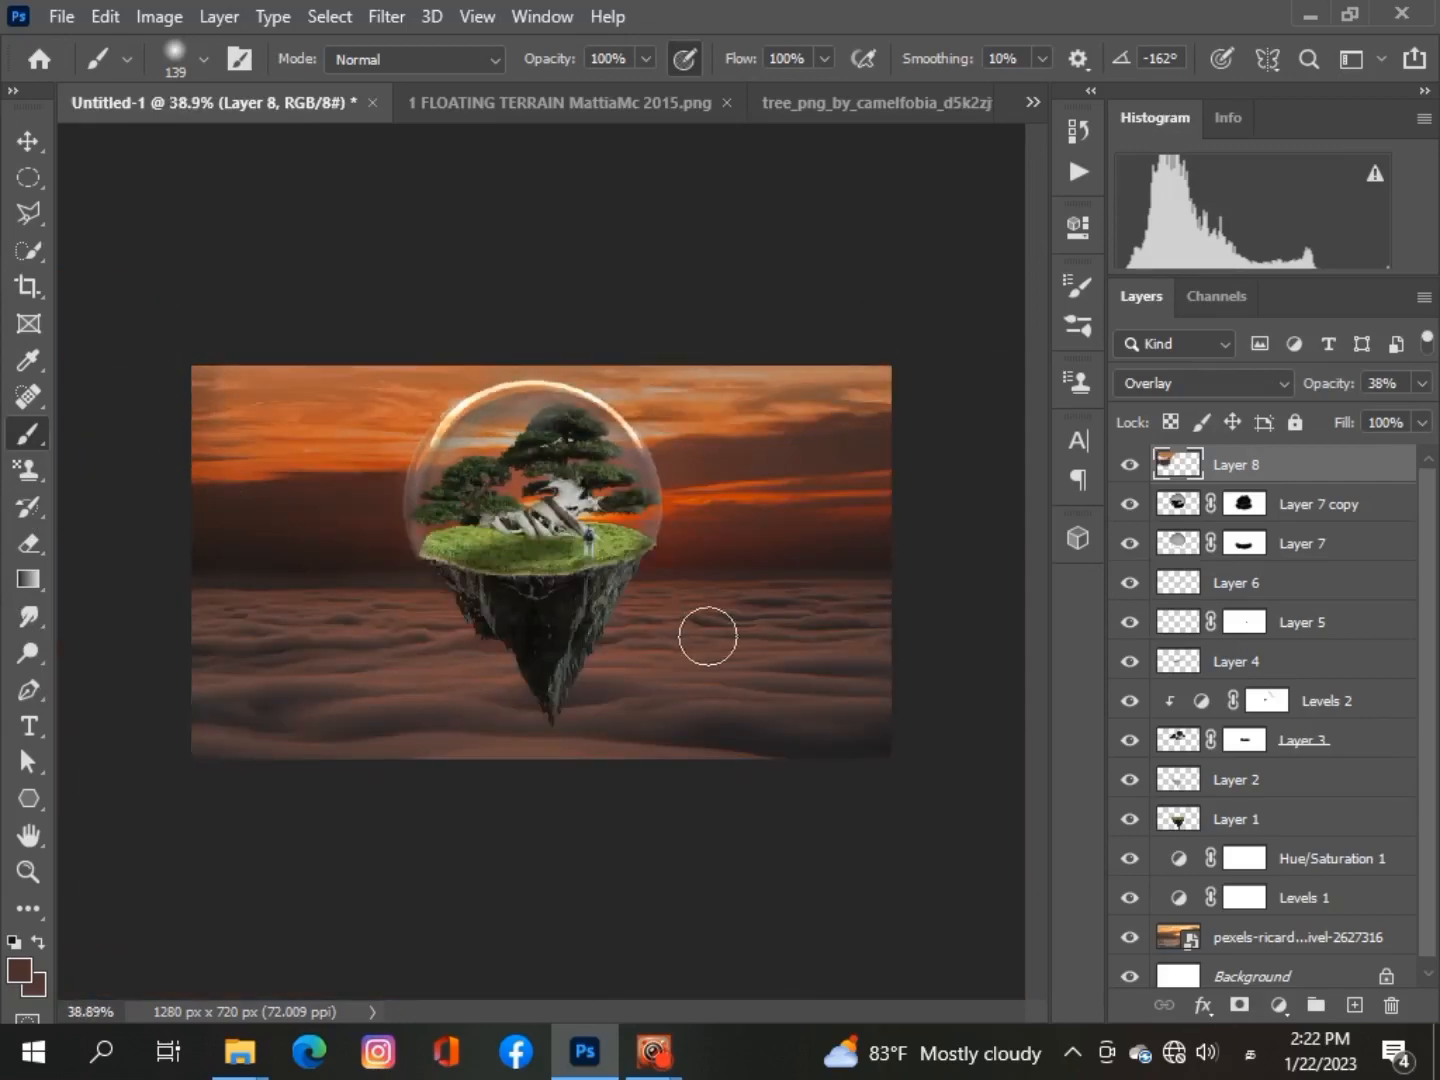
scroll(799, 595, up, 2)
scroll(994, 658, up, 1)
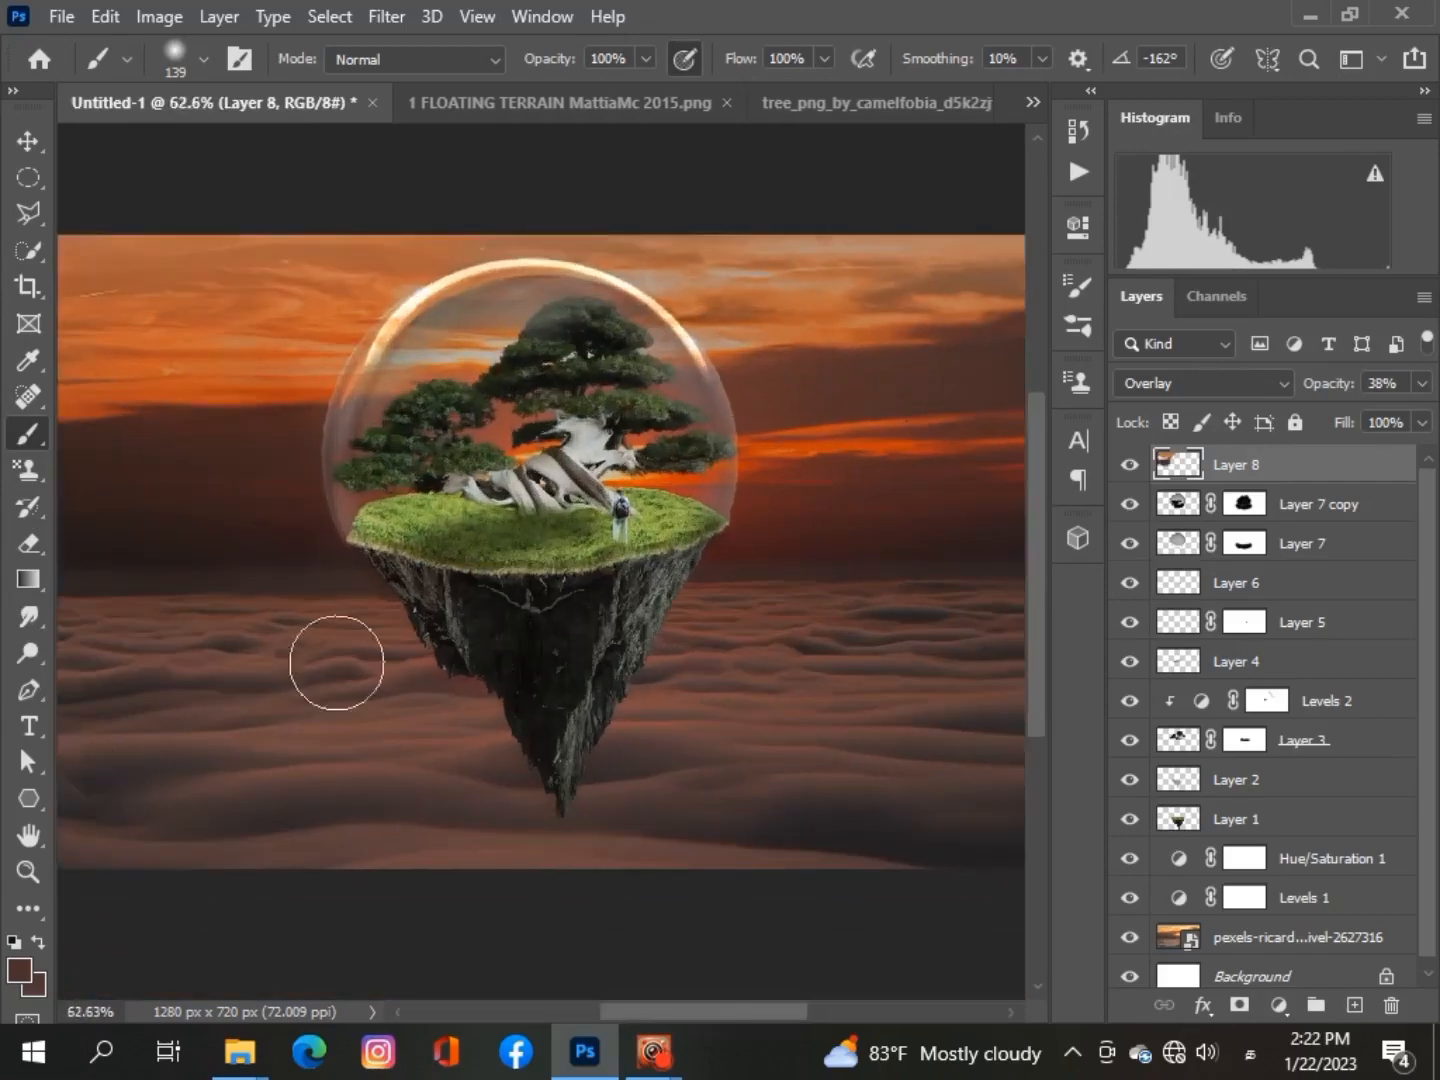
Sample the brown #956549 from the upper sky and paint it on Layer 8 over the bright sky right of the ball
click(23, 970)
click(549, 248)
click(1199, 439)
Sample a dark reddish brown from the clouds and paint it on Layer 8 over the dark sky right of the ball
click(19, 969)
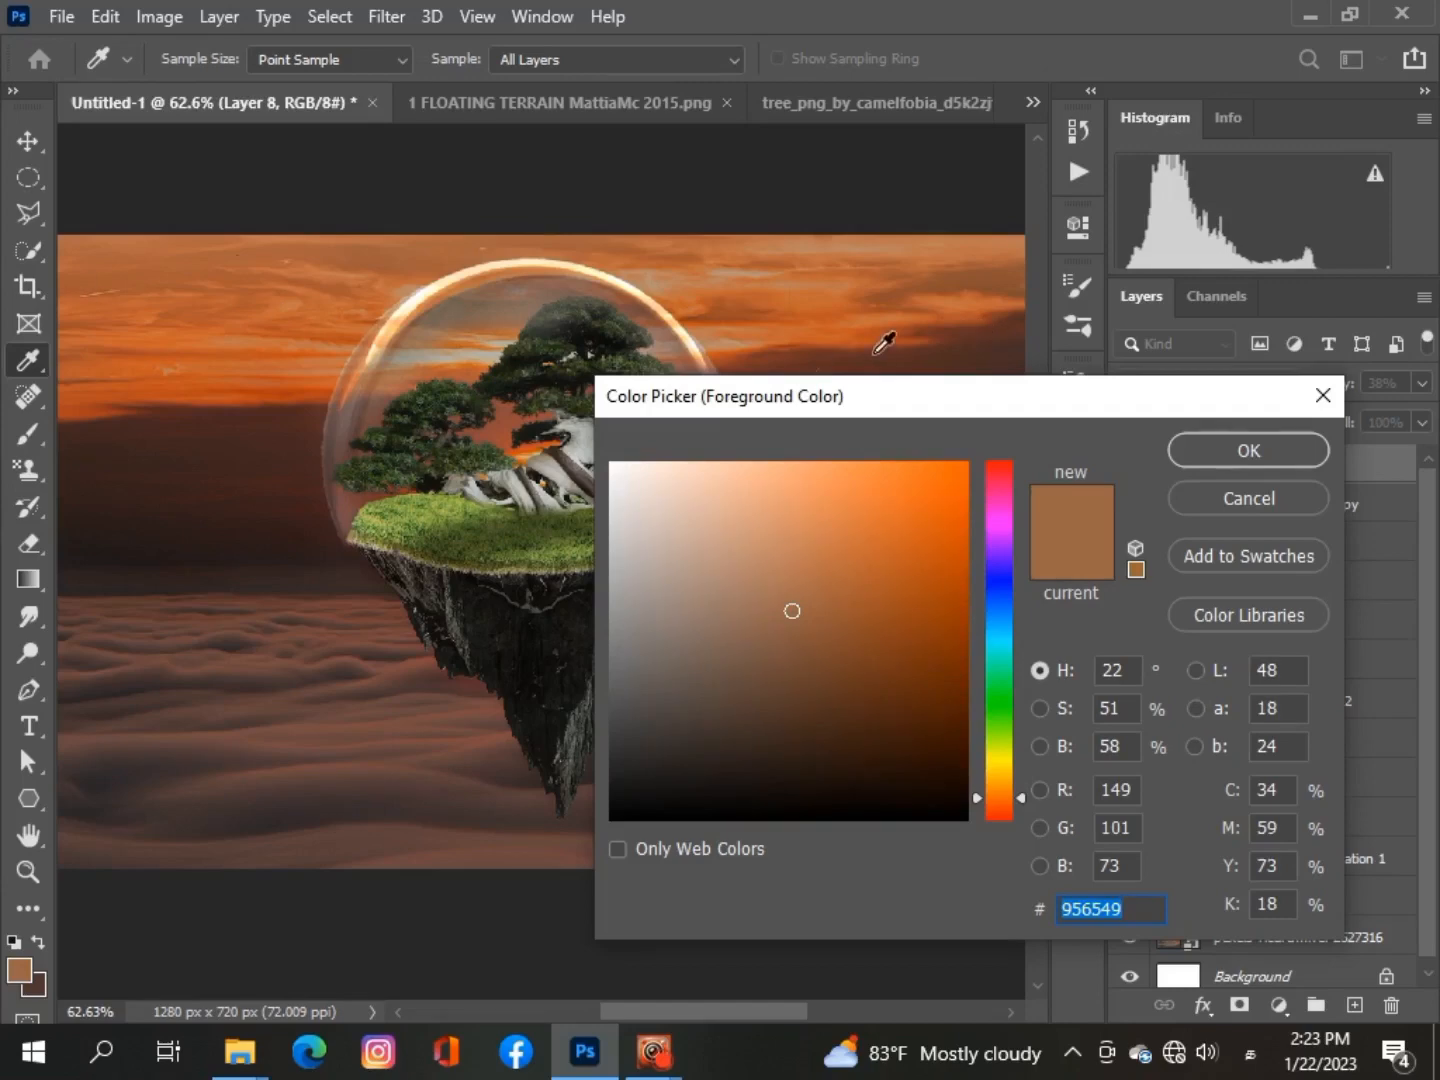
click(884, 344)
click(1180, 460)
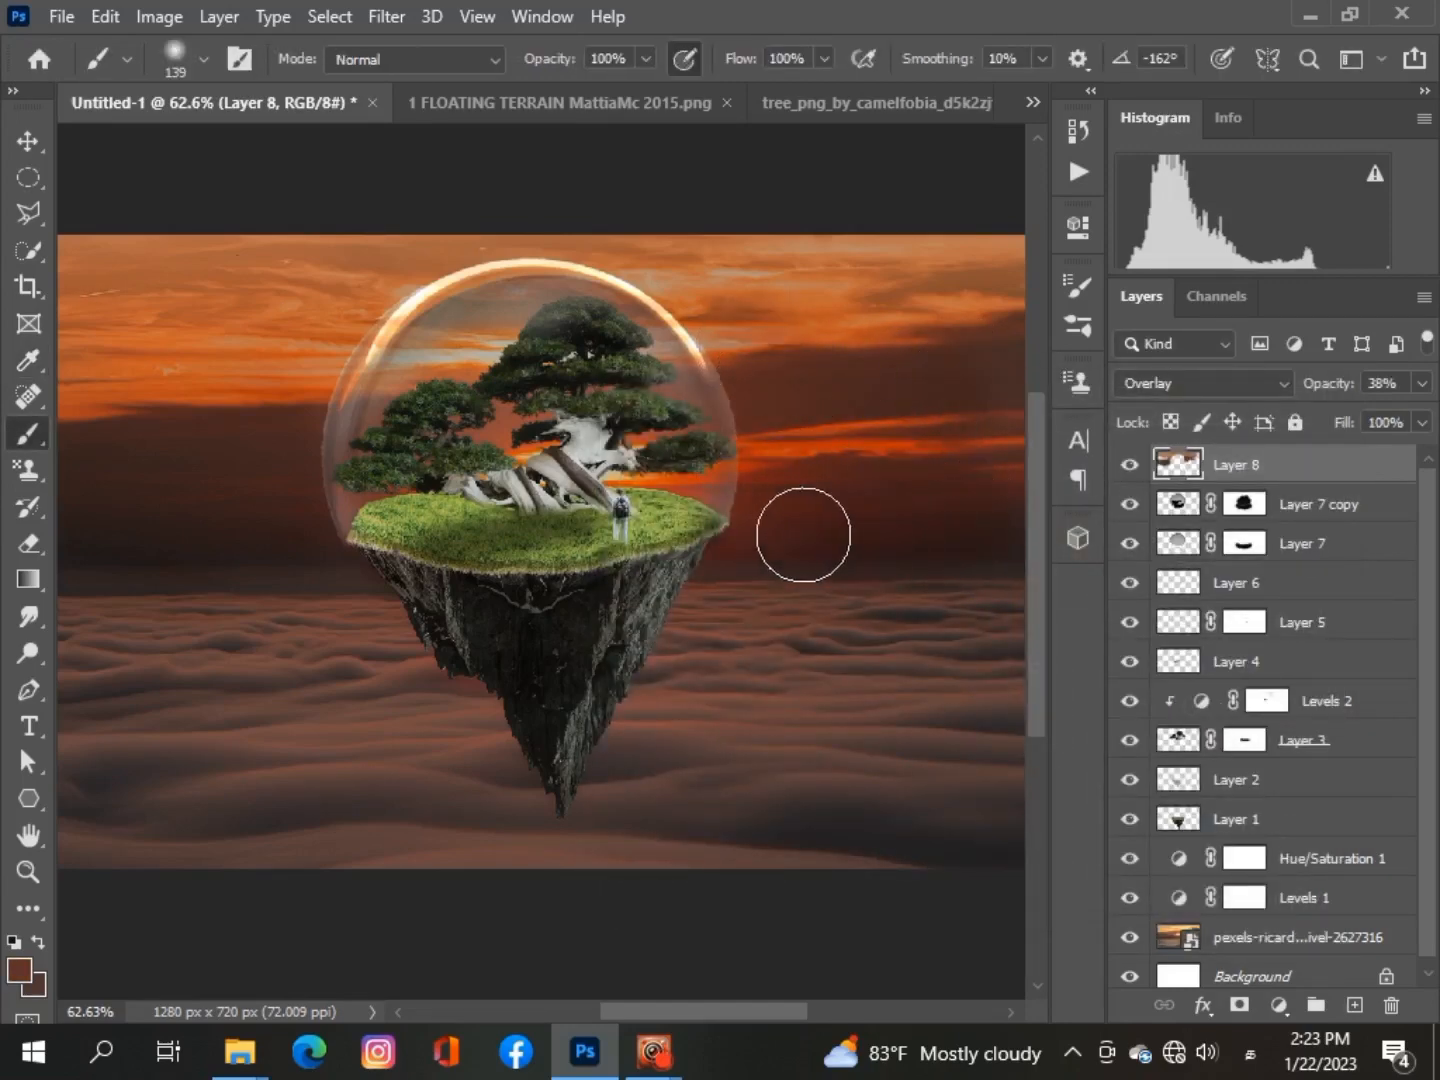
scroll(804, 536, down, 2)
scroll(796, 530, up, 5)
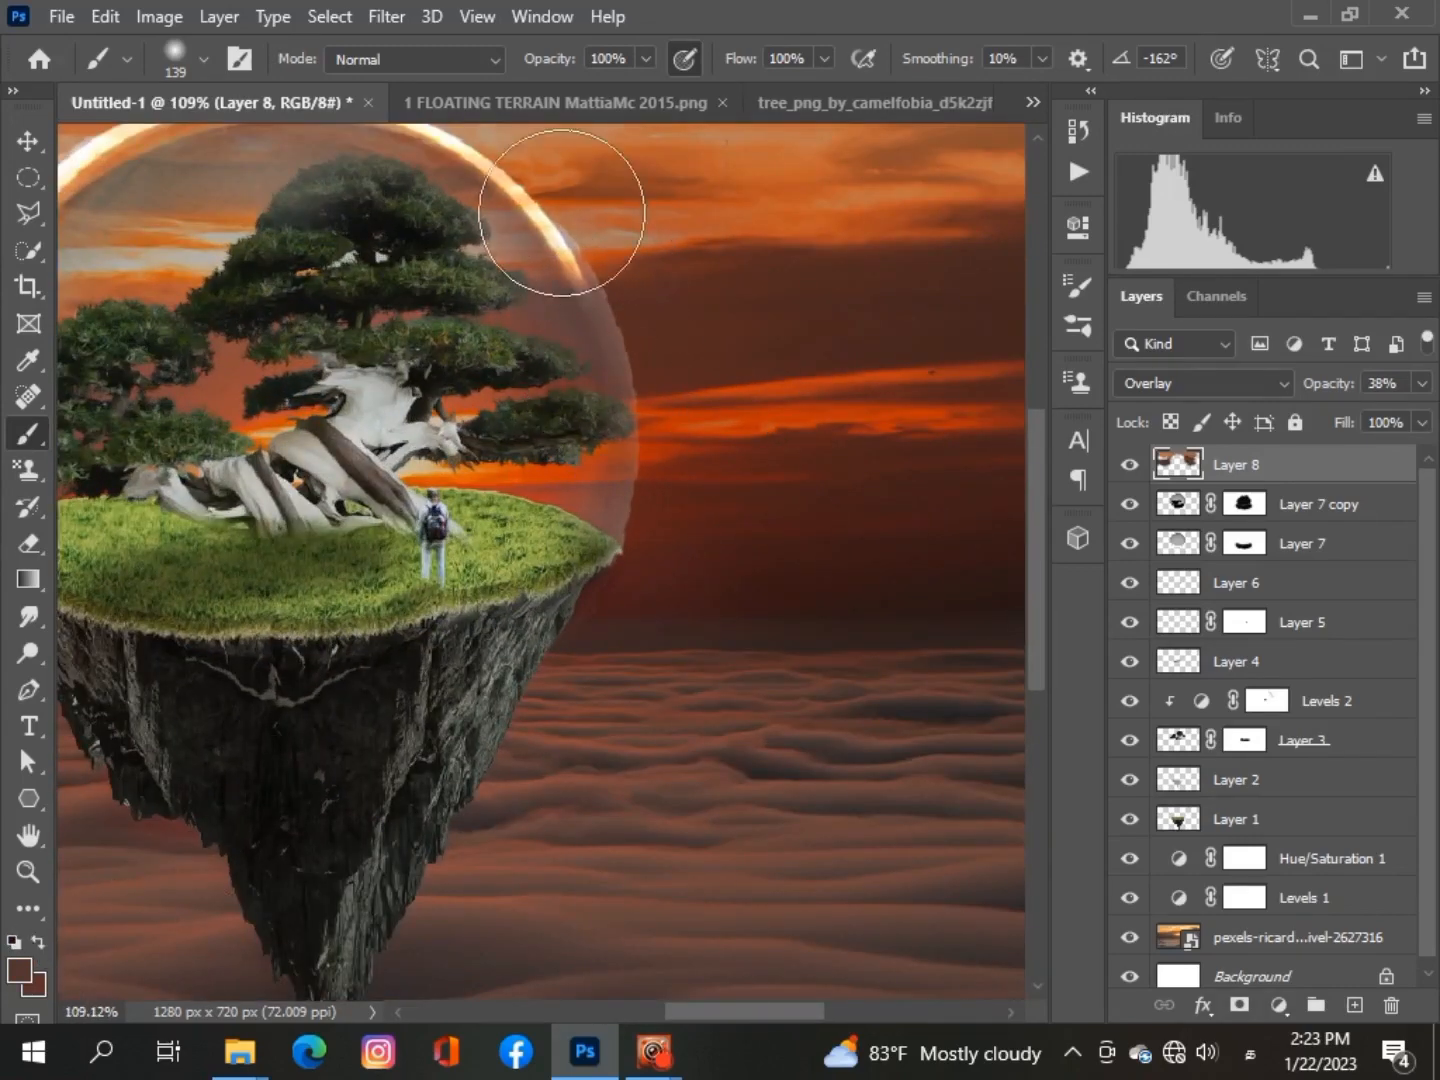
scroll(725, 630, down, 3)
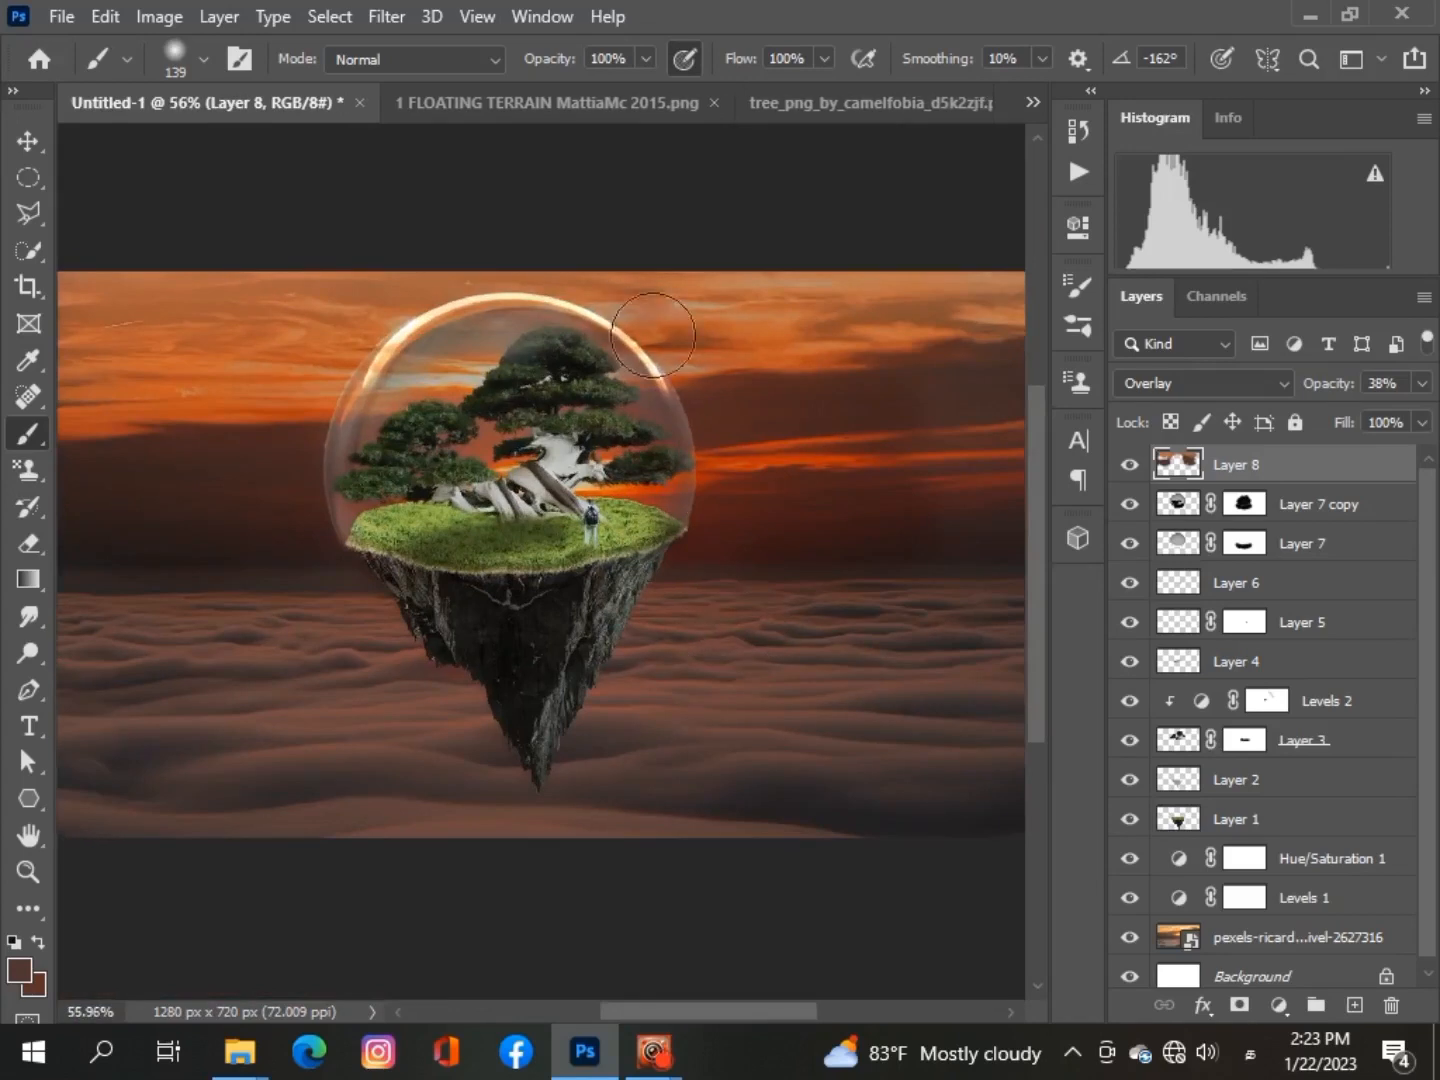
scroll(697, 824, down, 2)
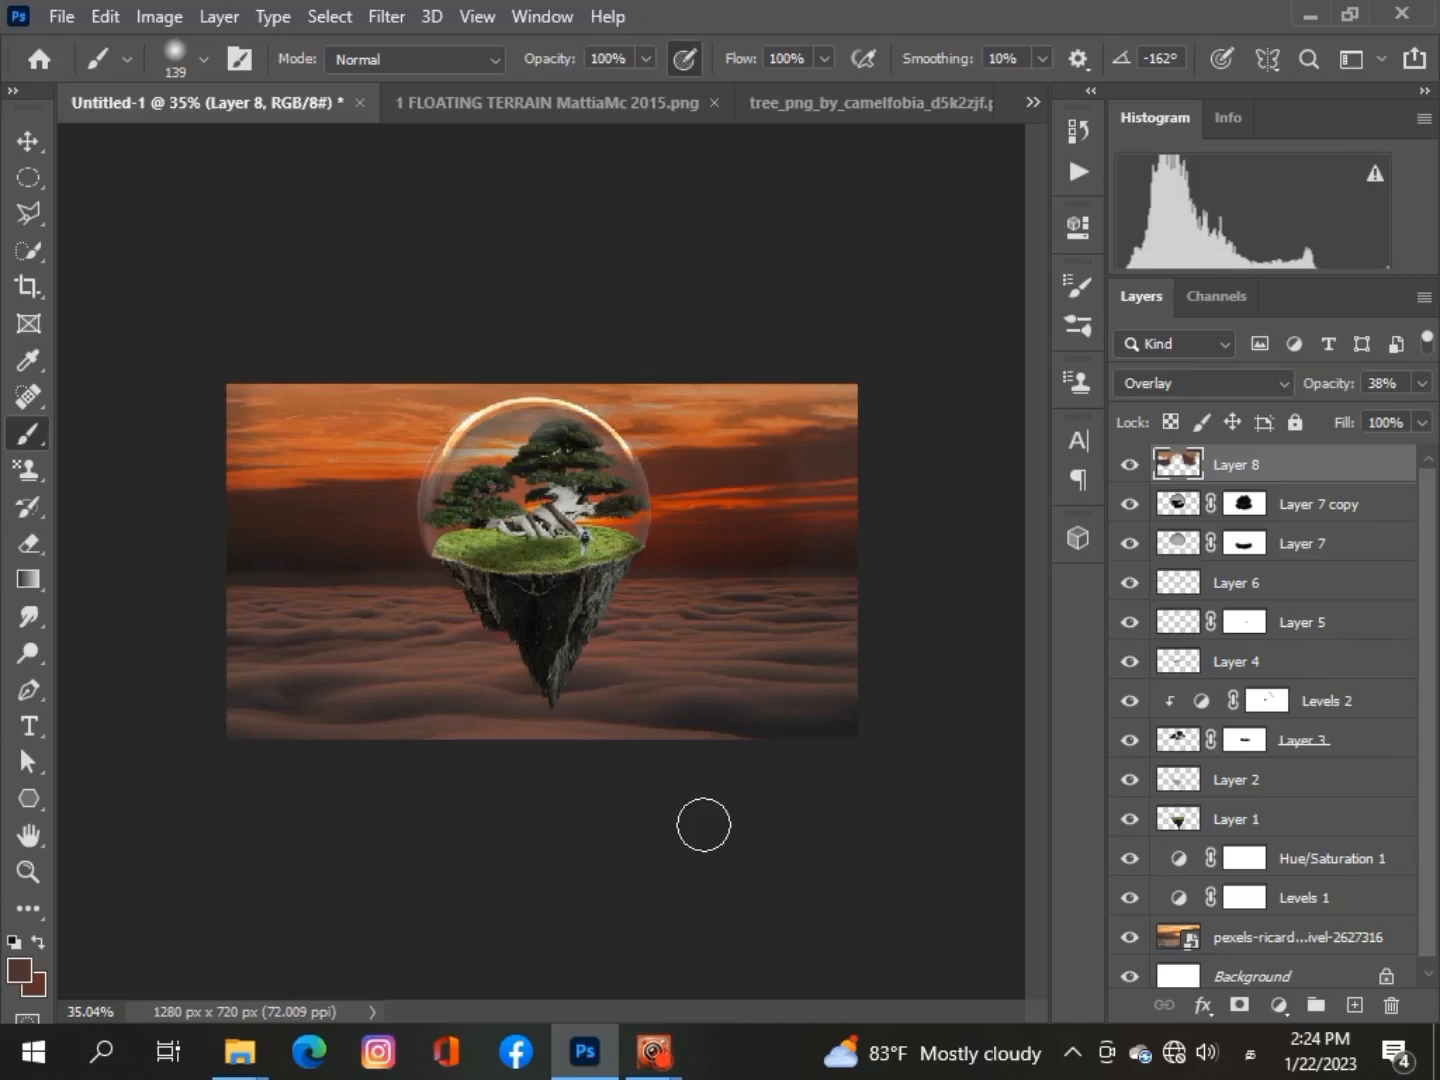
Add a Levels adjustment above the sky photo with midtones at 0.96 and white output level at 208
key(v)
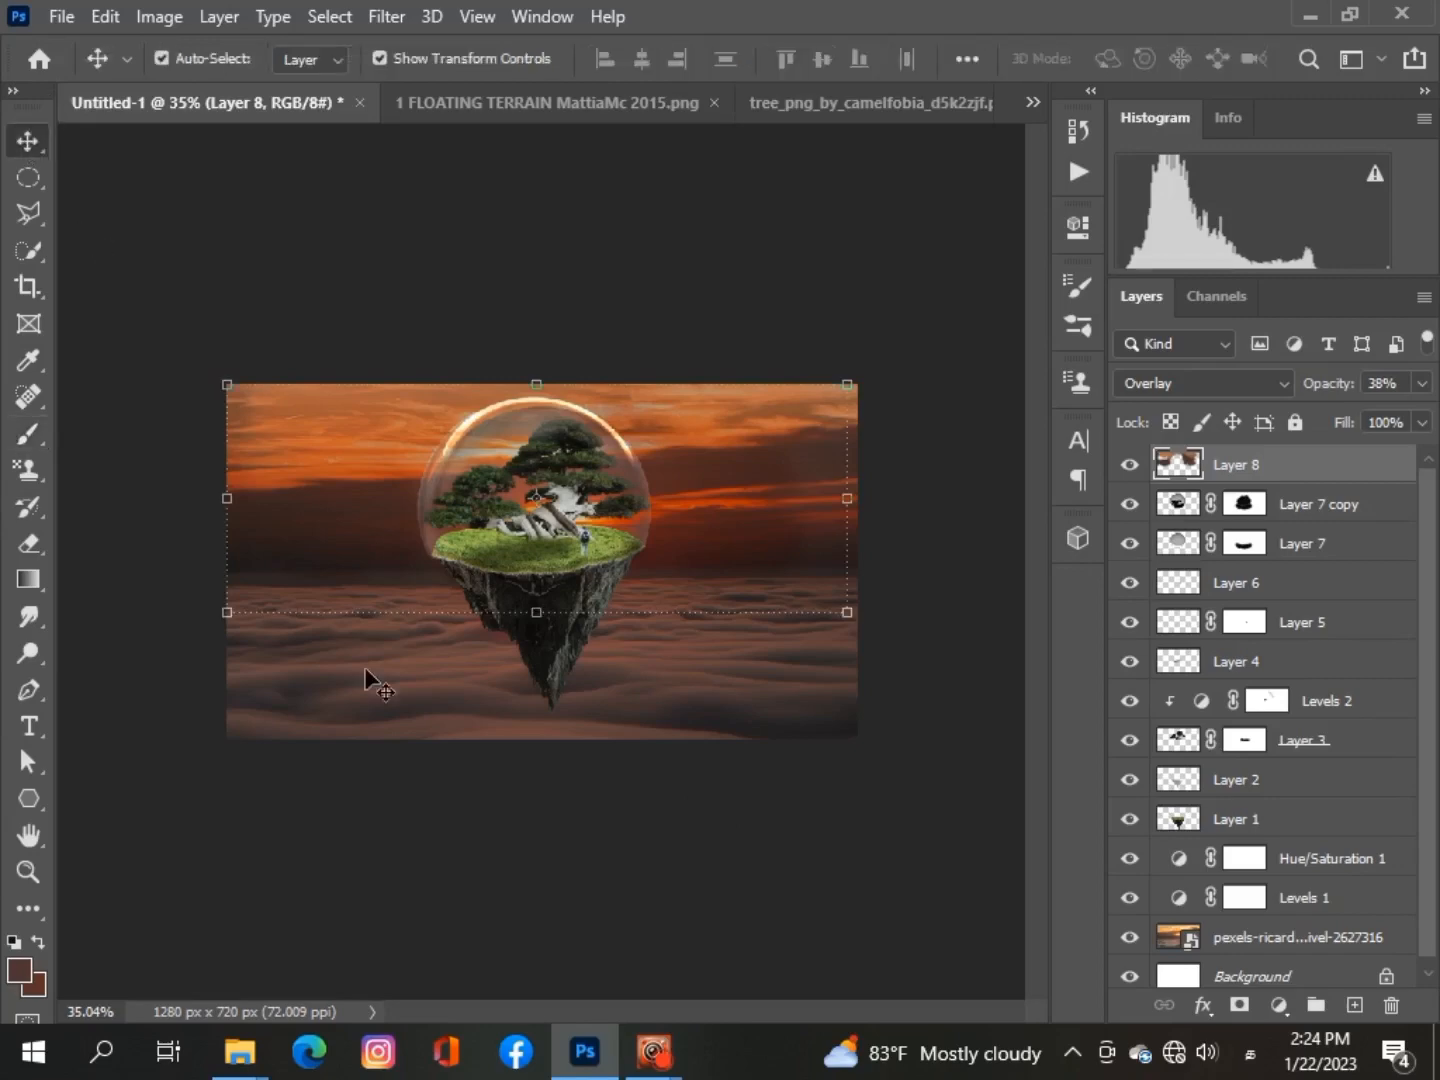
click(364, 676)
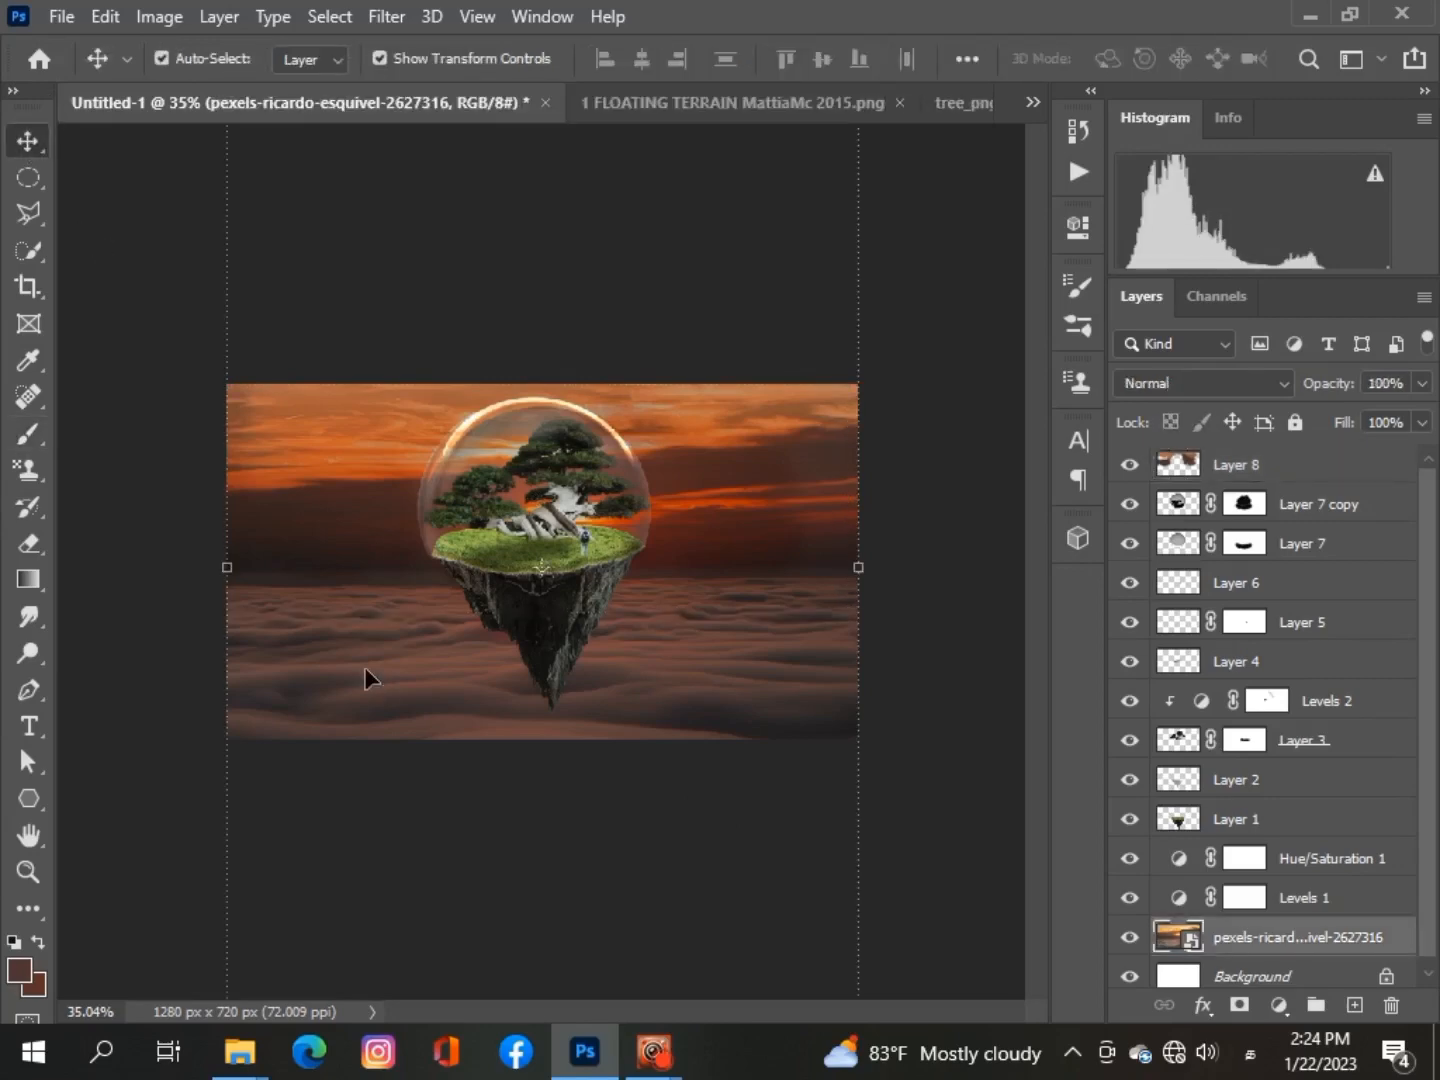
right_click(1403, 954)
key(Escape)
click(1280, 1005)
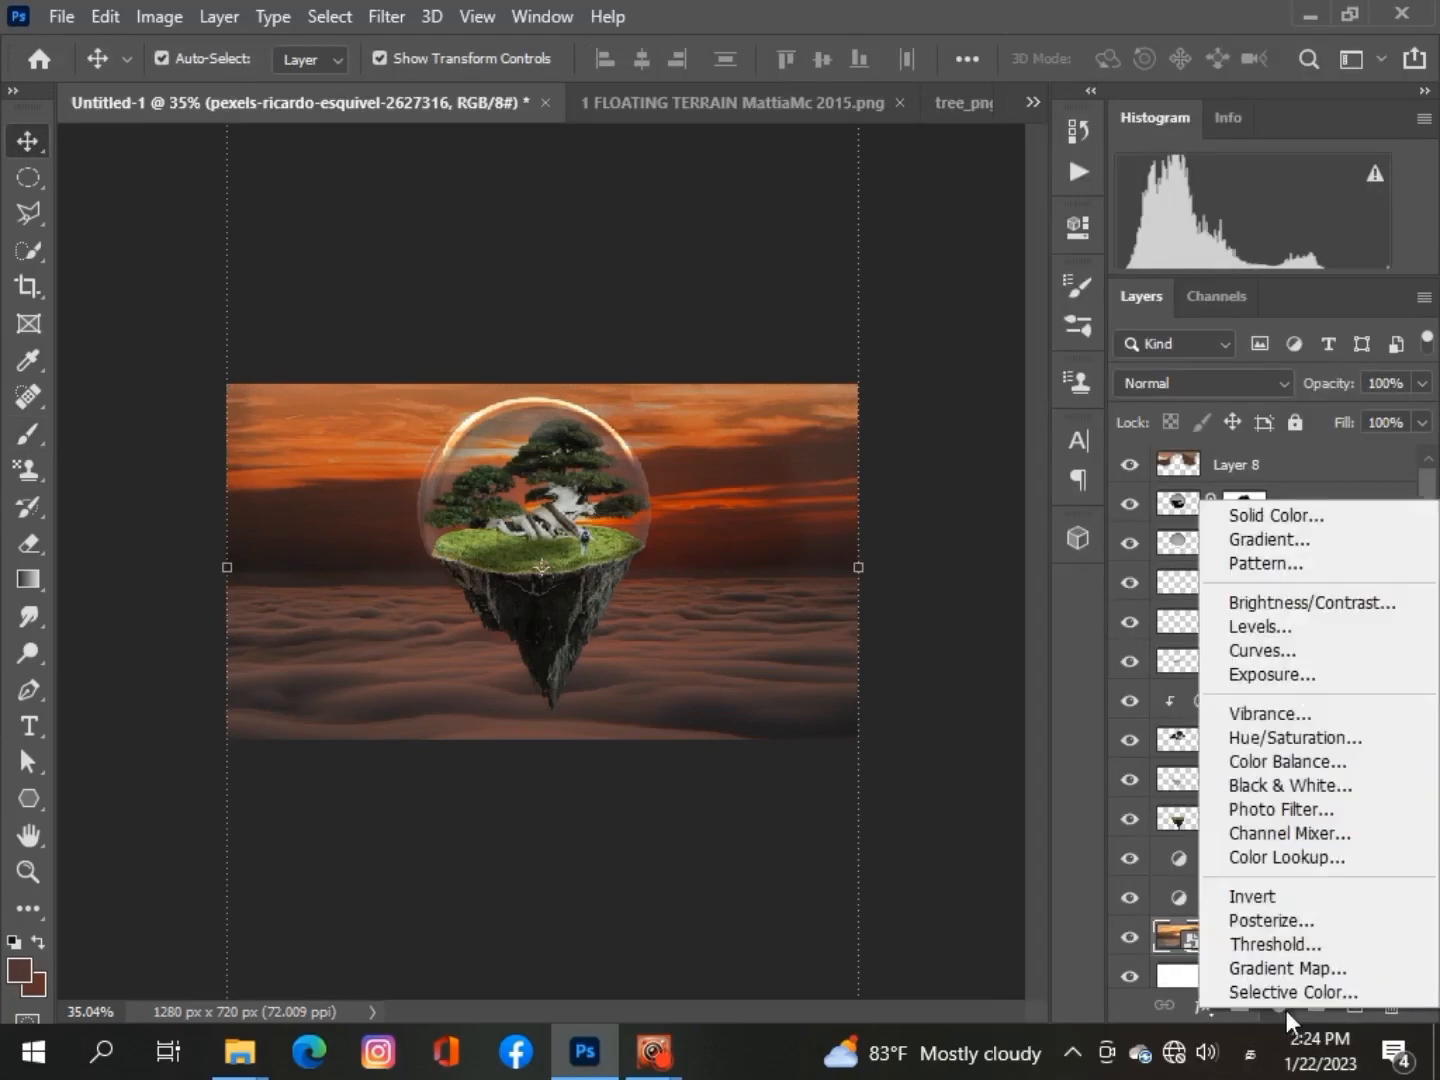
click(1275, 625)
mouse_move(797, 594)
mouse_down()
mouse_move(812, 595)
mouse_move(797, 595)
mouse_up()
drag(996, 594, 970, 591)
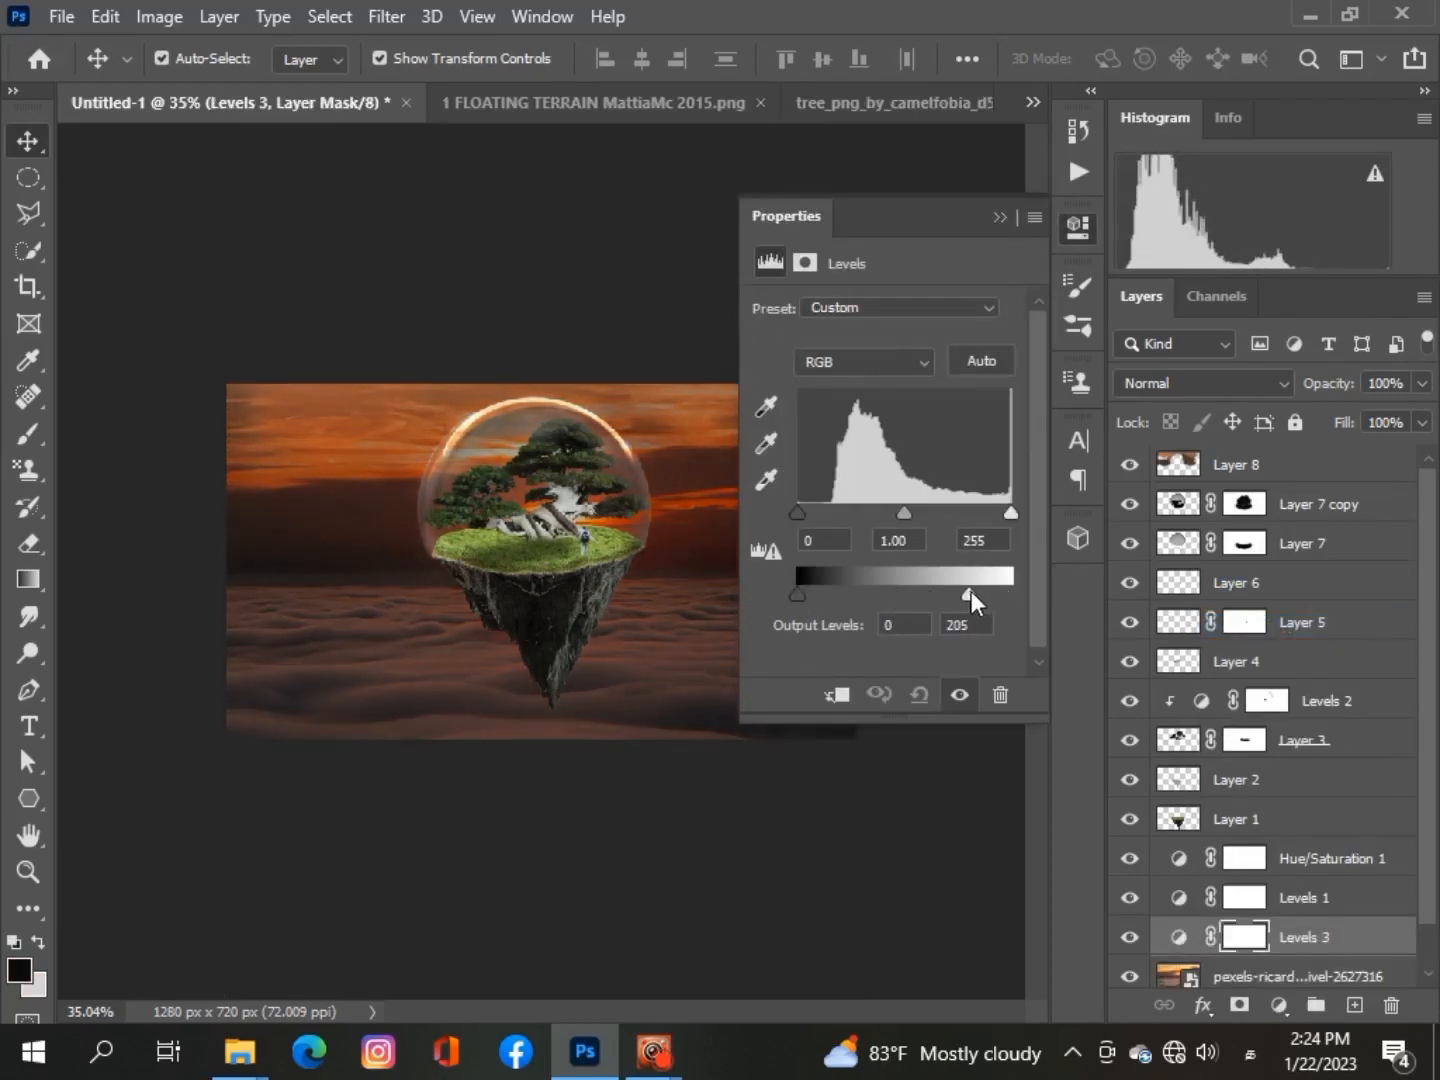
mouse_move(796, 513)
mouse_down()
mouse_move(814, 509)
mouse_move(791, 515)
mouse_up()
drag(897, 510, 907, 509)
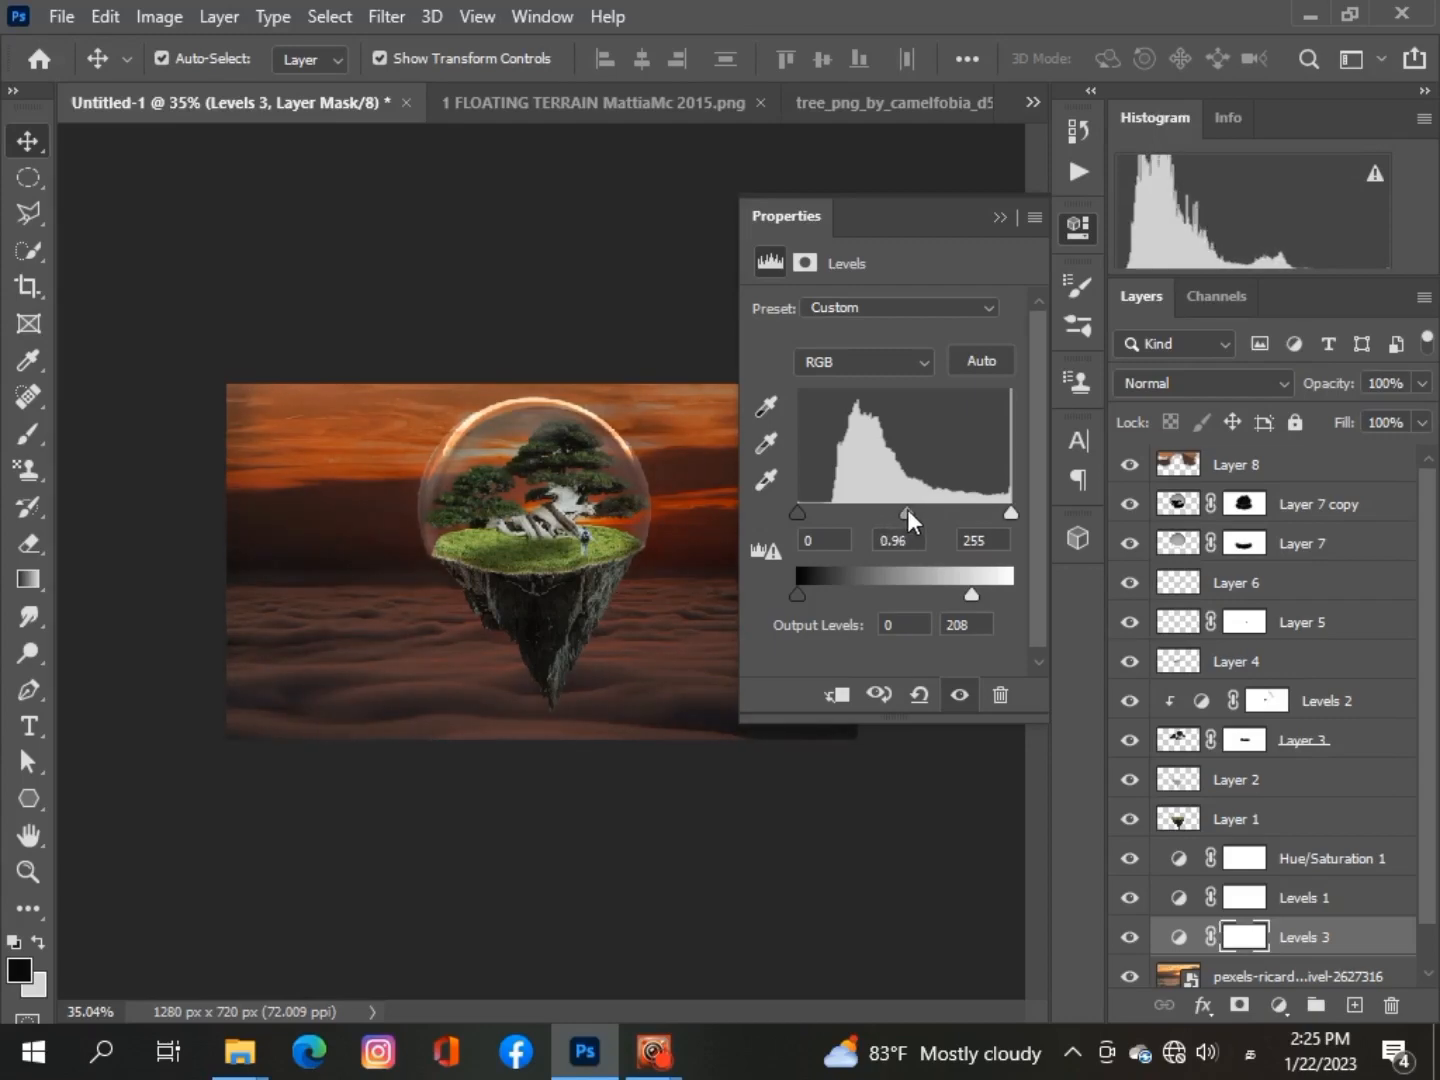
click(999, 217)
Examine the darkened sky and clouds around the island in the whole composite
scroll(809, 806, down, 2)
scroll(809, 805, up, 3)
scroll(809, 805, down, 3)
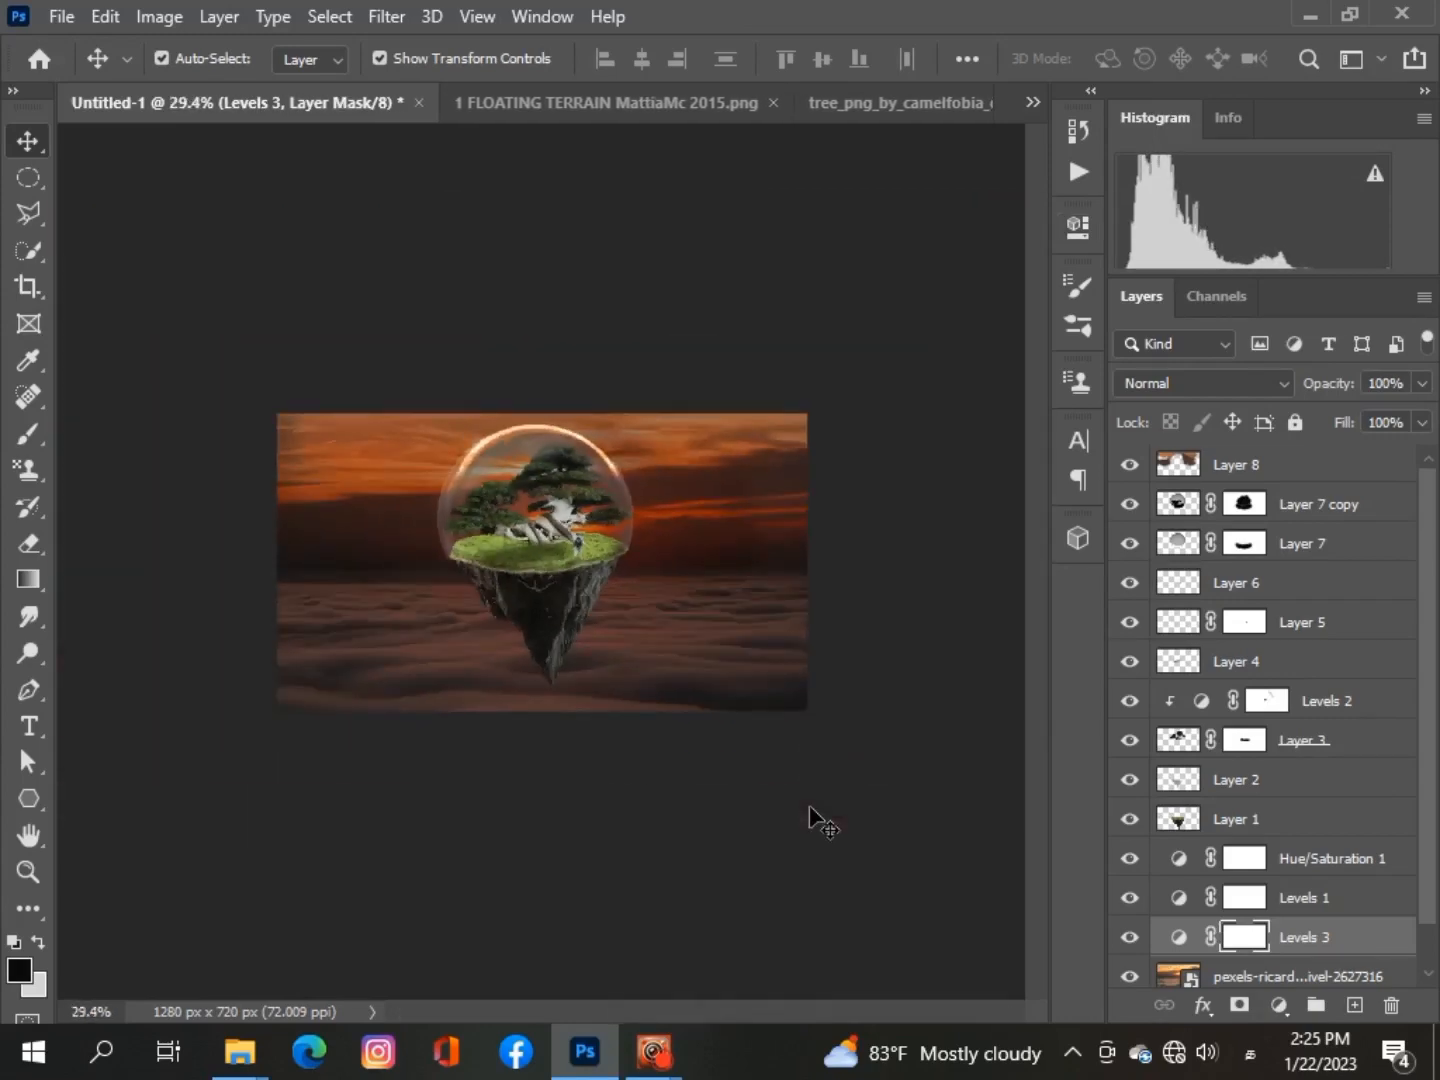
scroll(808, 805, up, 1)
scroll(809, 806, down, 1)
scroll(809, 806, up, 3)
scroll(809, 806, down, 1)
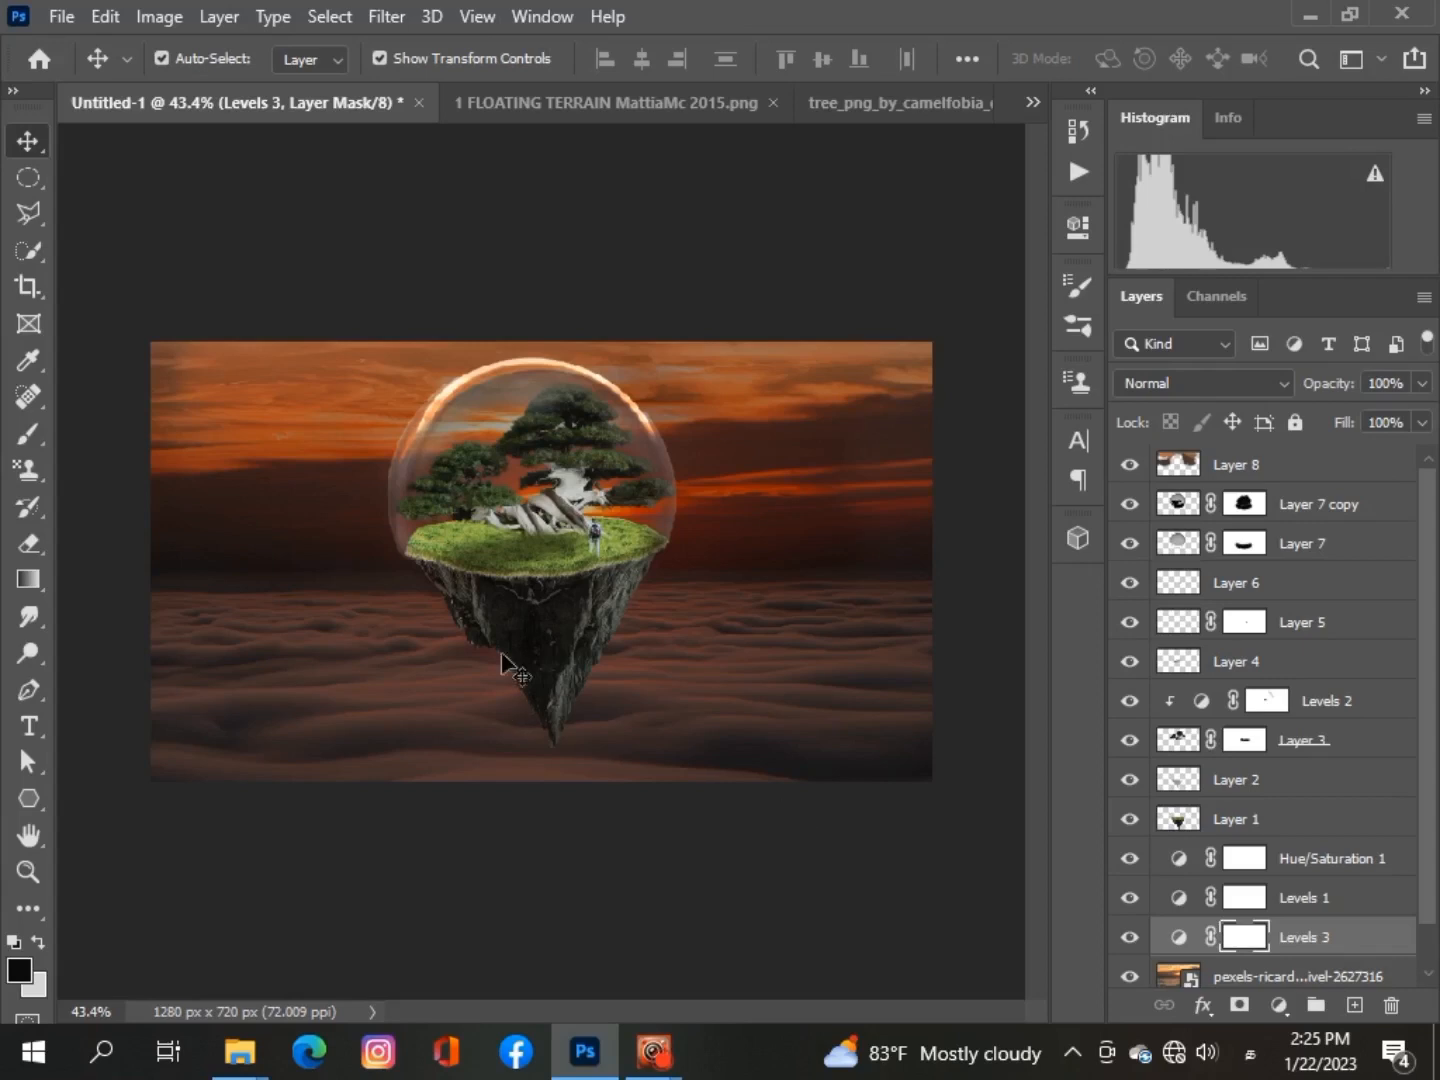
Add a new layer and move it to the top of the layer stack above Layer 8
click(1355, 1005)
drag(1332, 950, 1260, 456)
scroll(730, 571, down, 2)
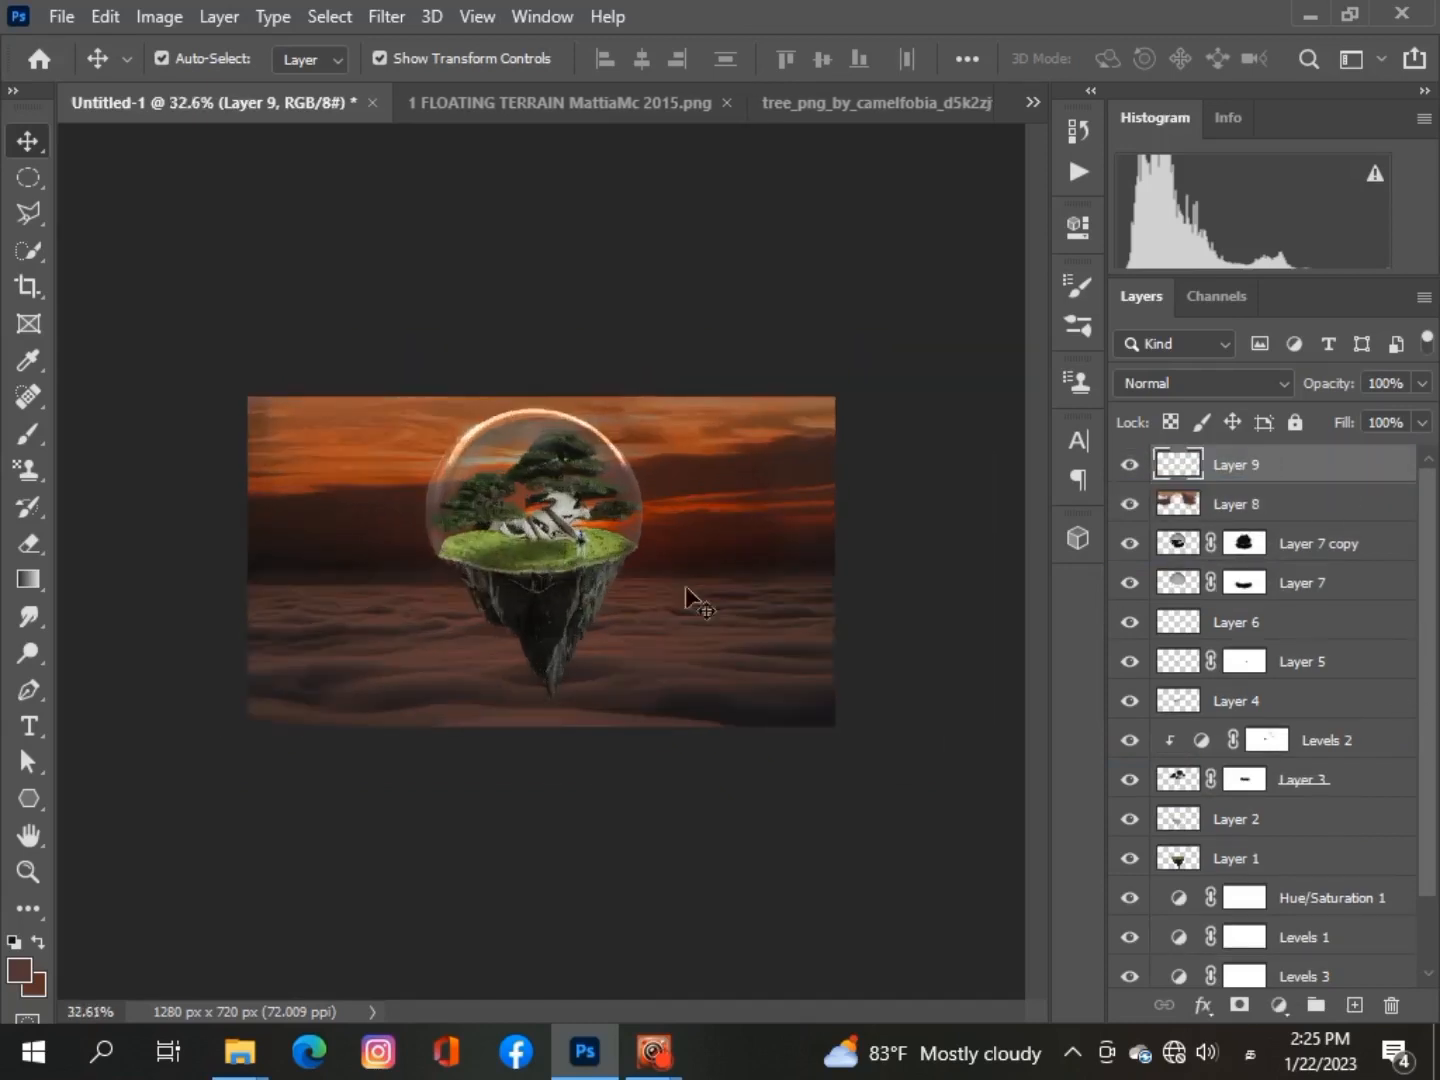
Set the soft brush size to 401 px and sample a burnt orange from the sunset sky as the foreground colour
click(26, 445)
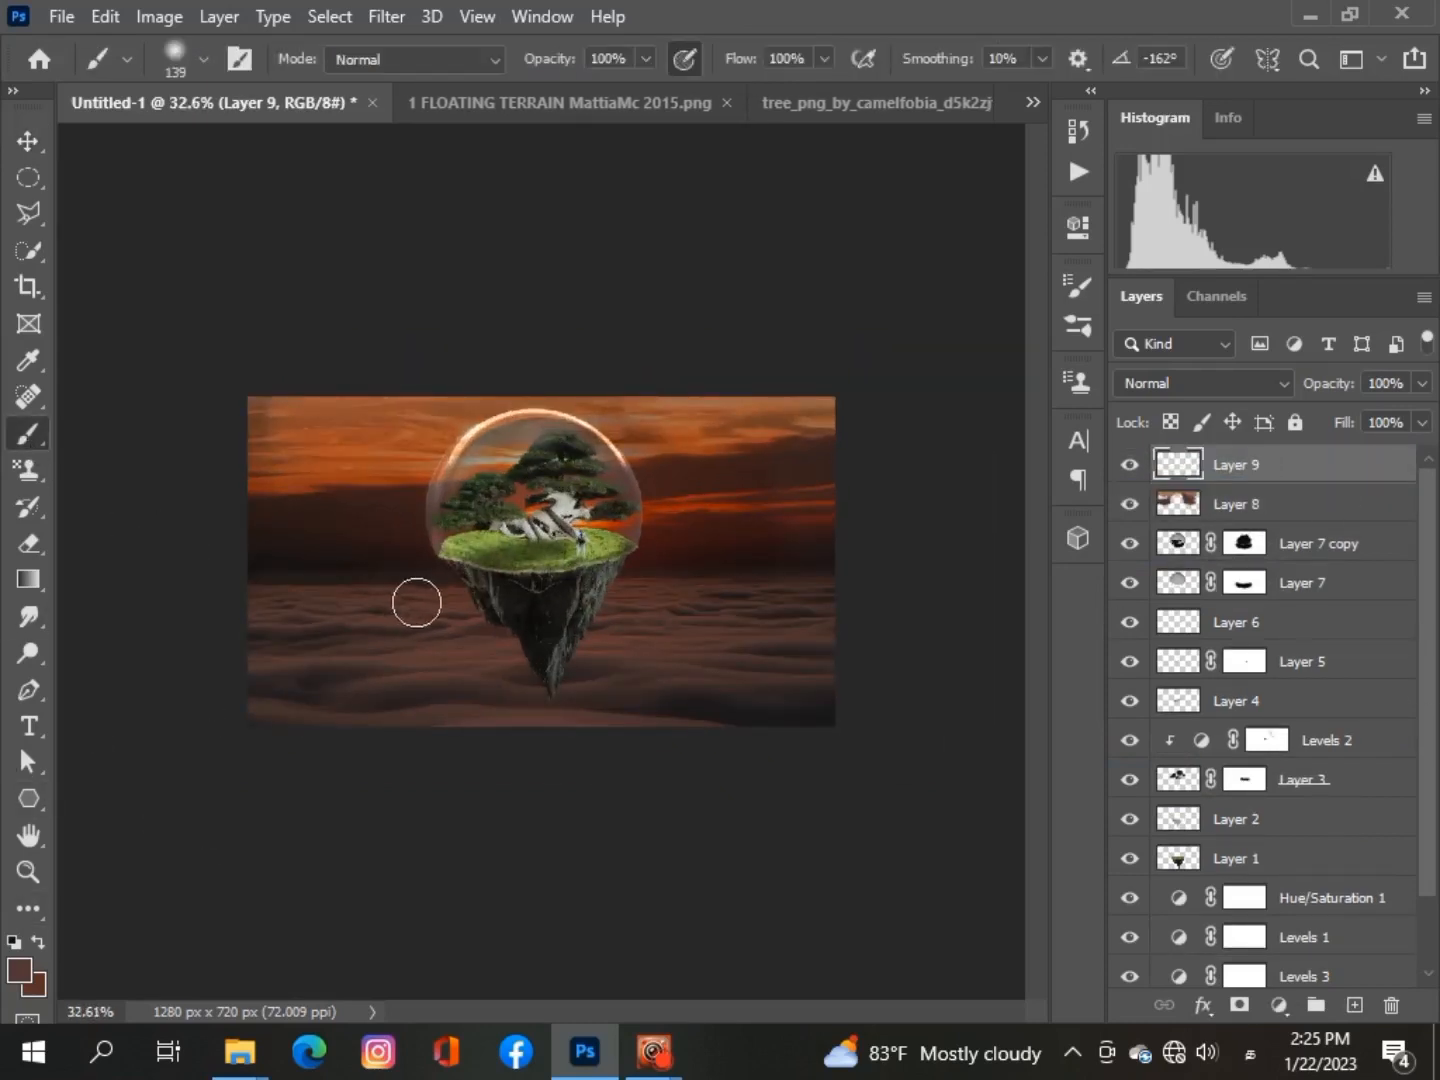
click(202, 58)
drag(263, 150, 310, 149)
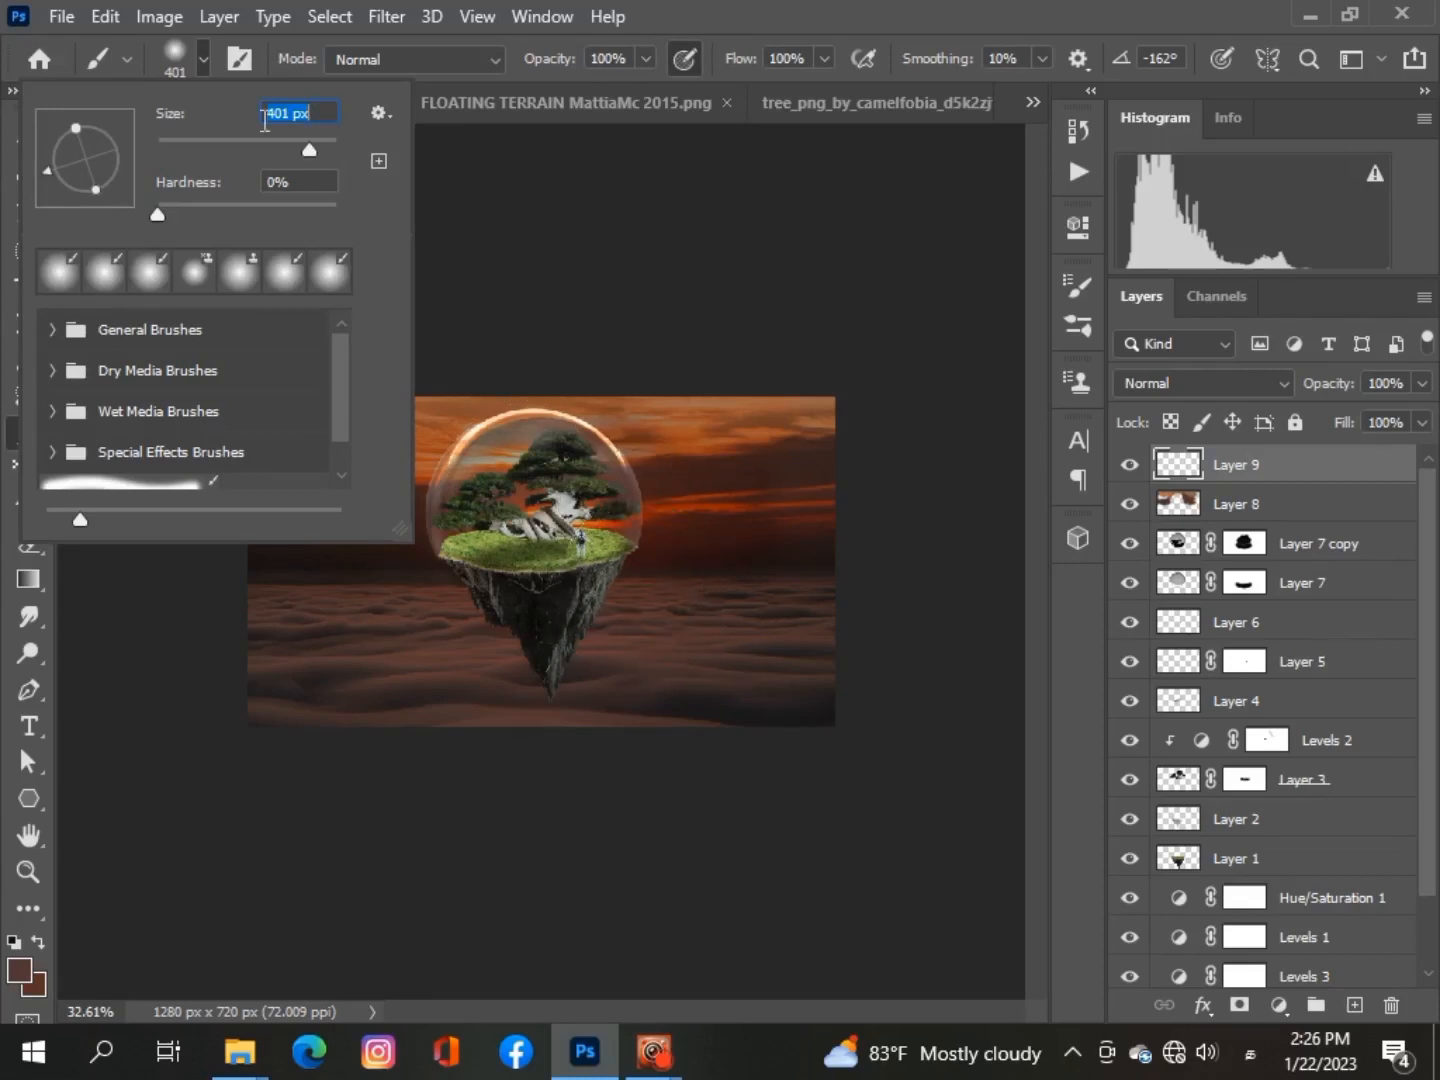
key(Return)
click(20, 970)
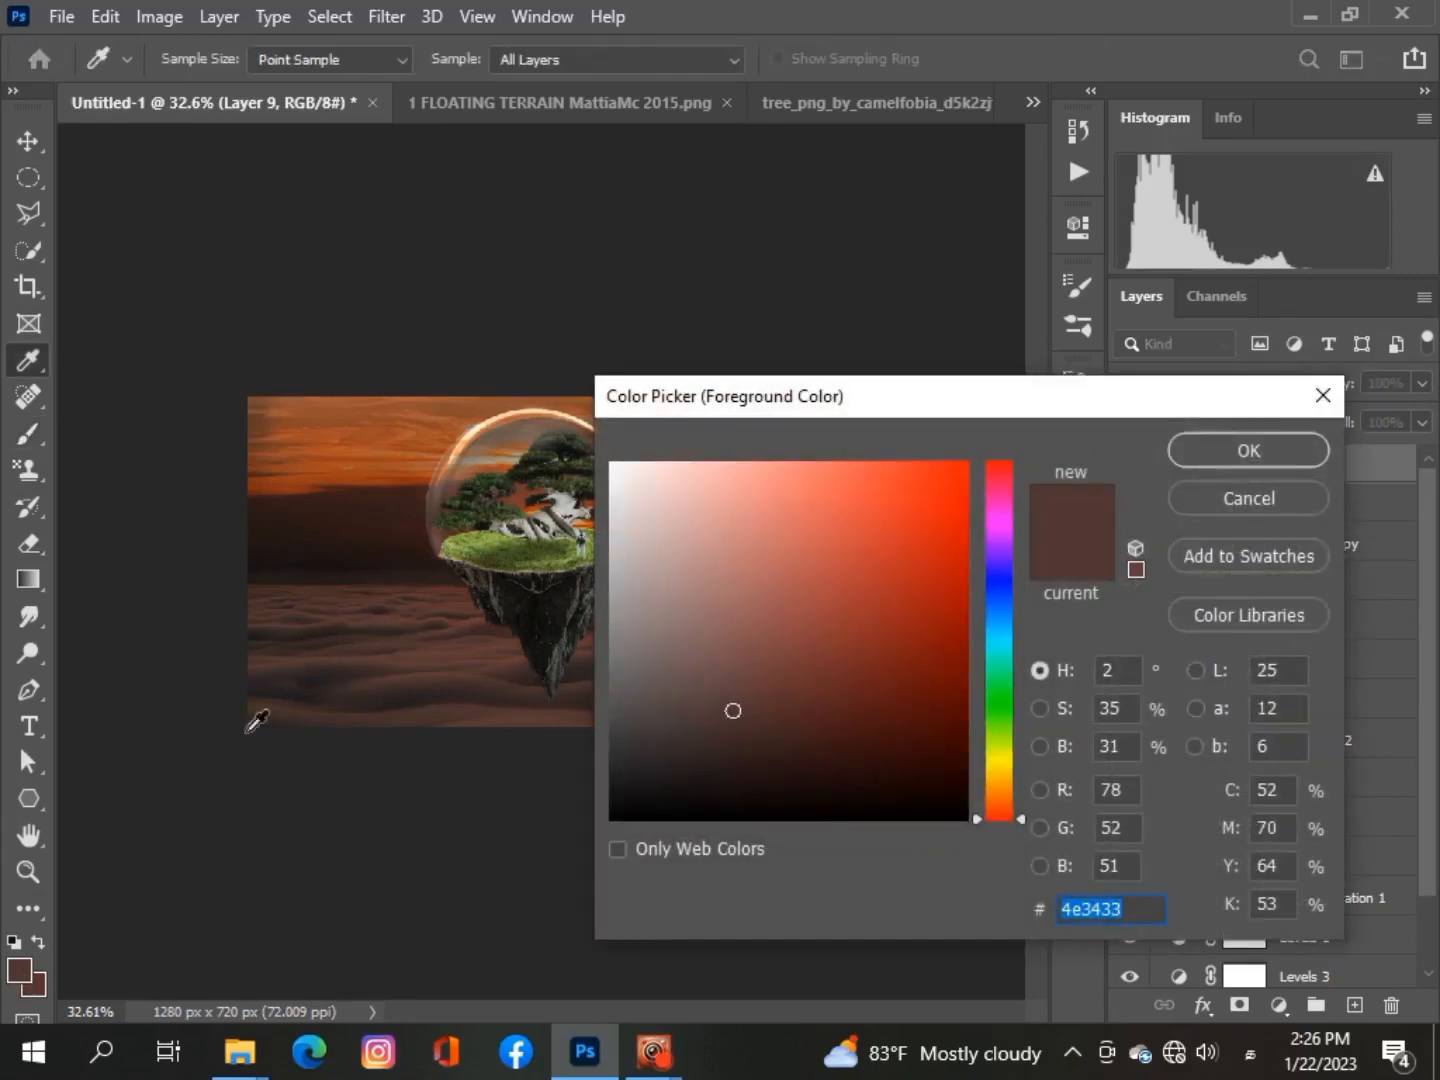
scroll(499, 626, down, 2)
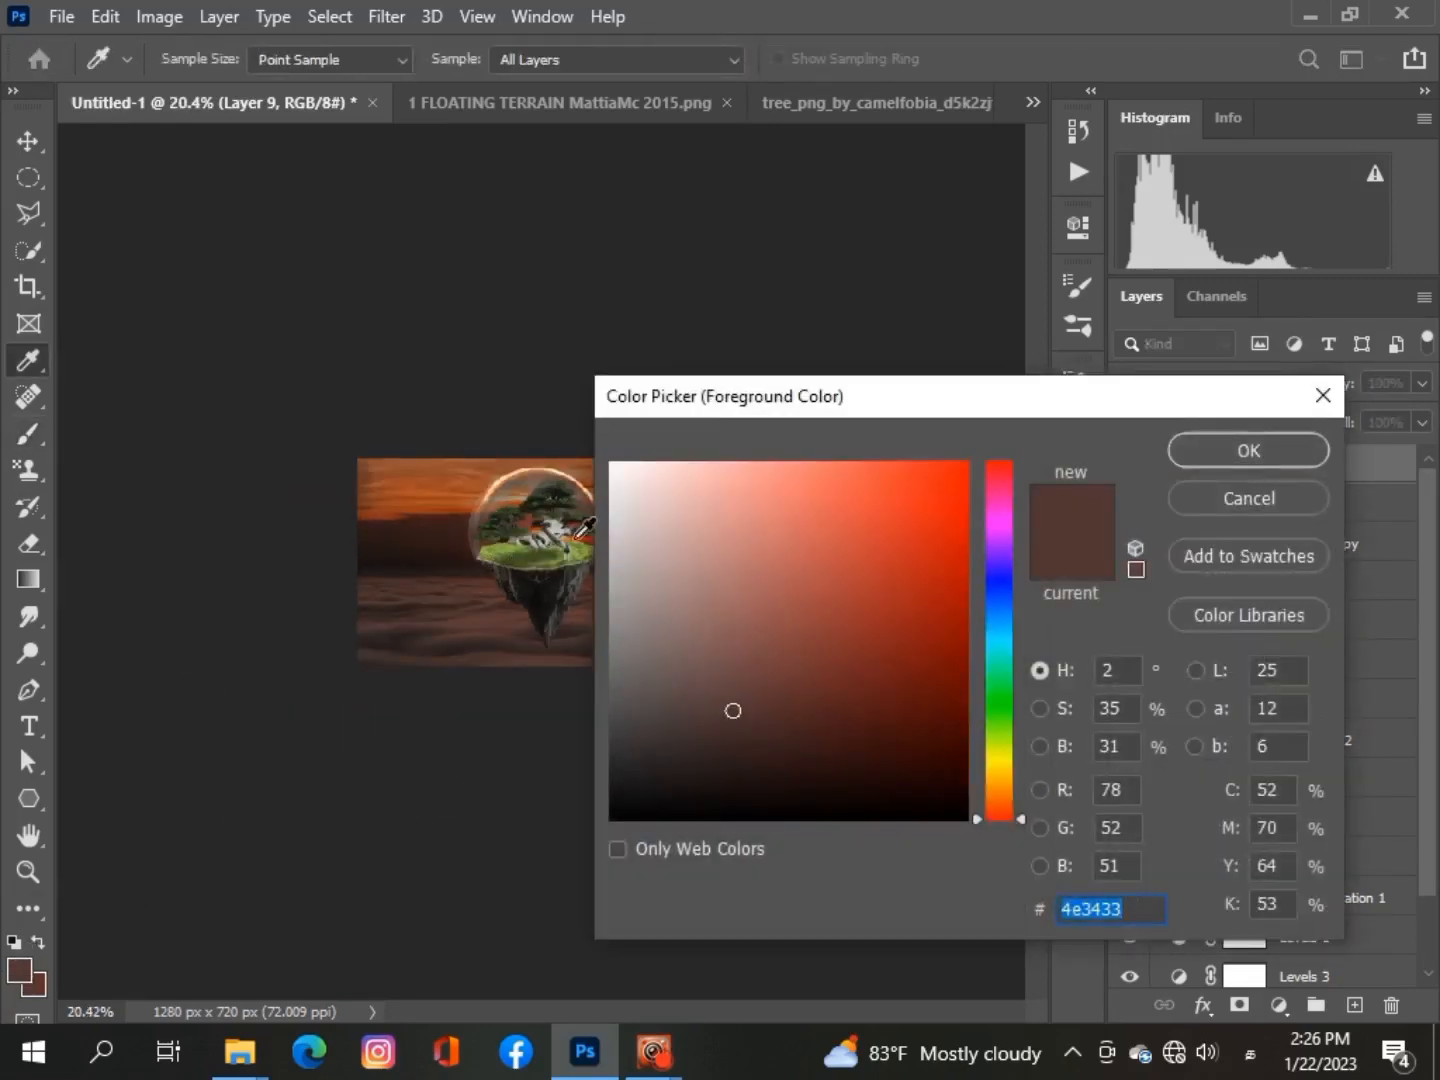
click(471, 495)
key(Return)
Paint a soft orange glow on Layer 9 beside the right side of the floating island
scroll(472, 599, up, 4)
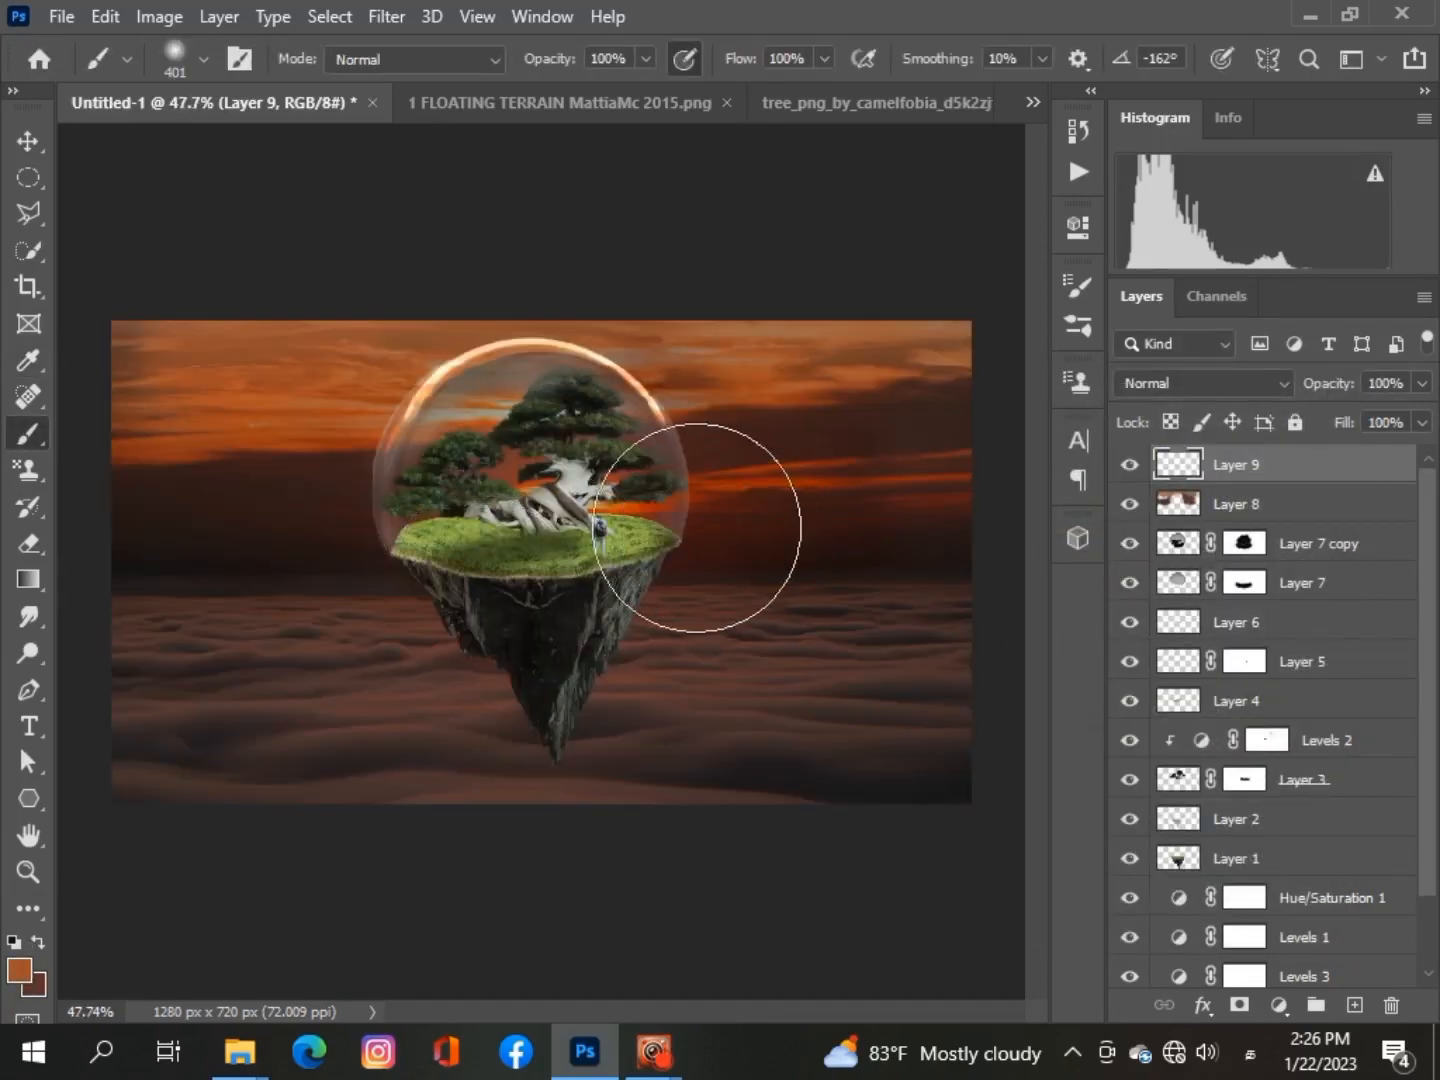
scroll(685, 589, down, 2)
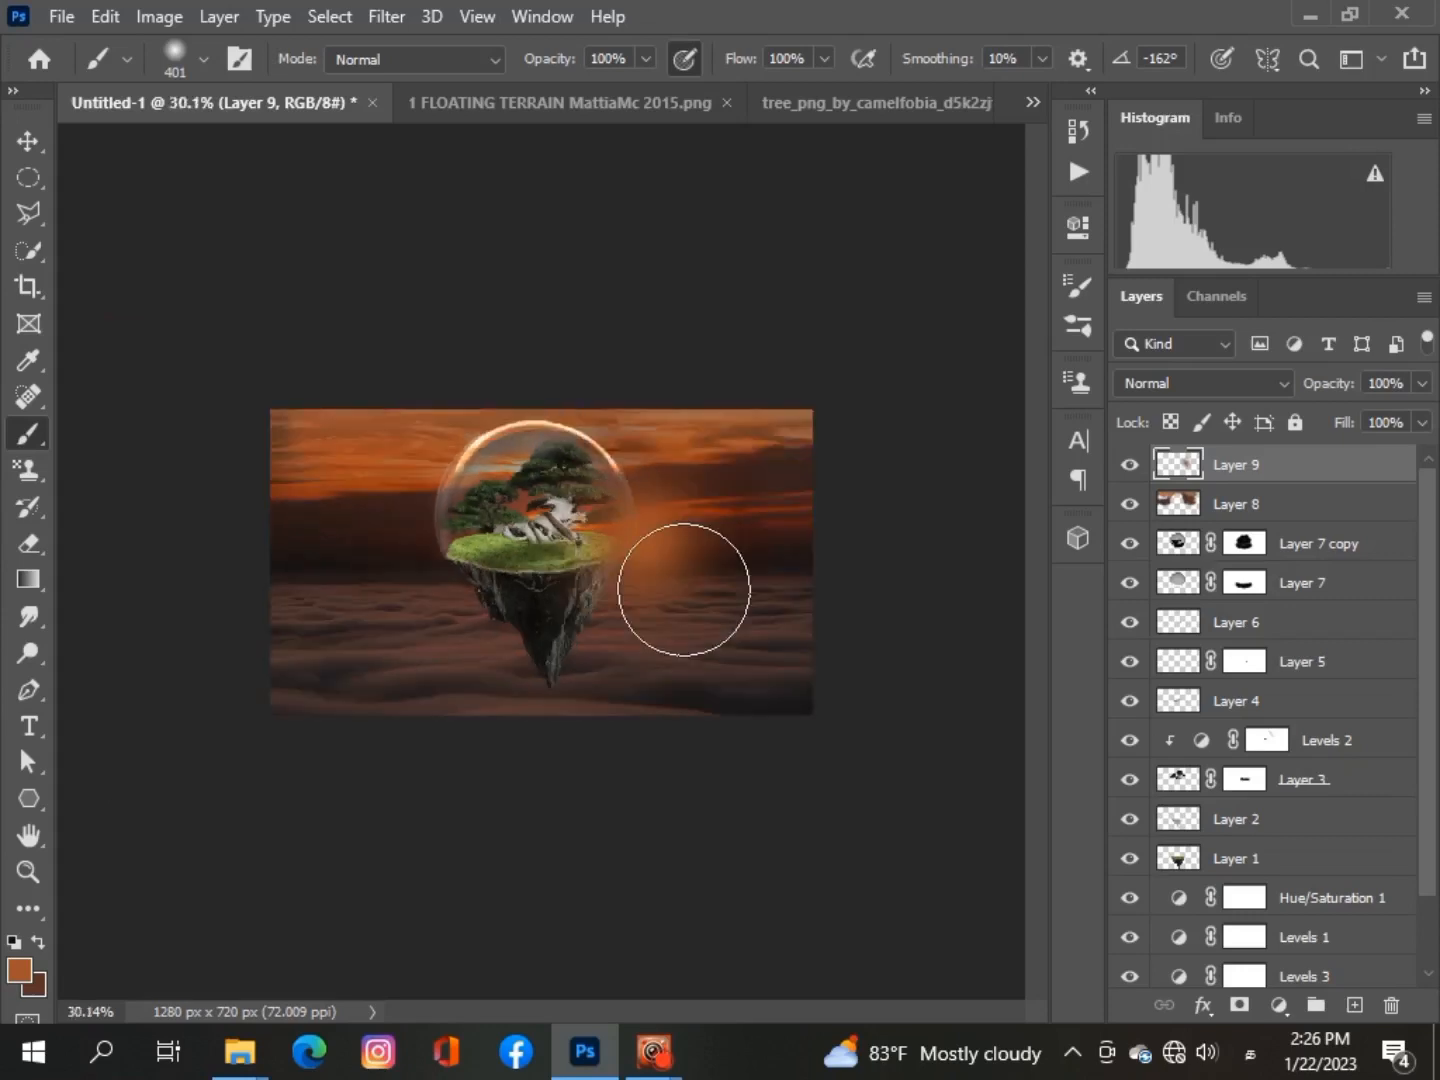
click(668, 590)
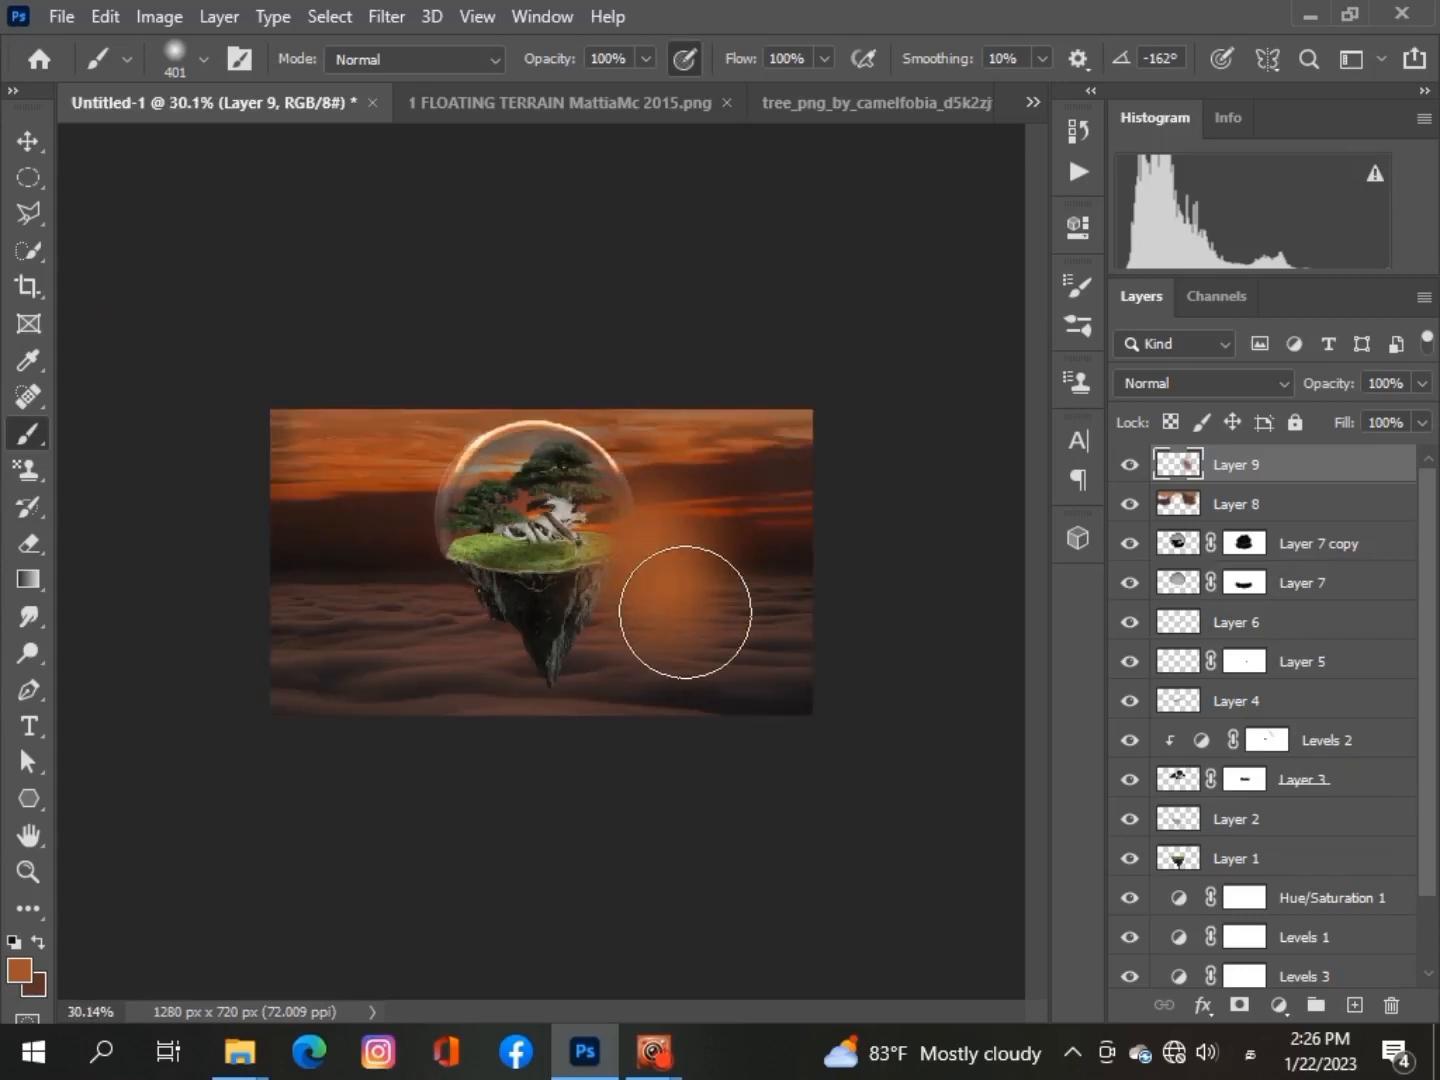
Move Layer 9 down the layer stack to sit below Levels 3 and directly above the sky photo
drag(1333, 476, 1325, 870)
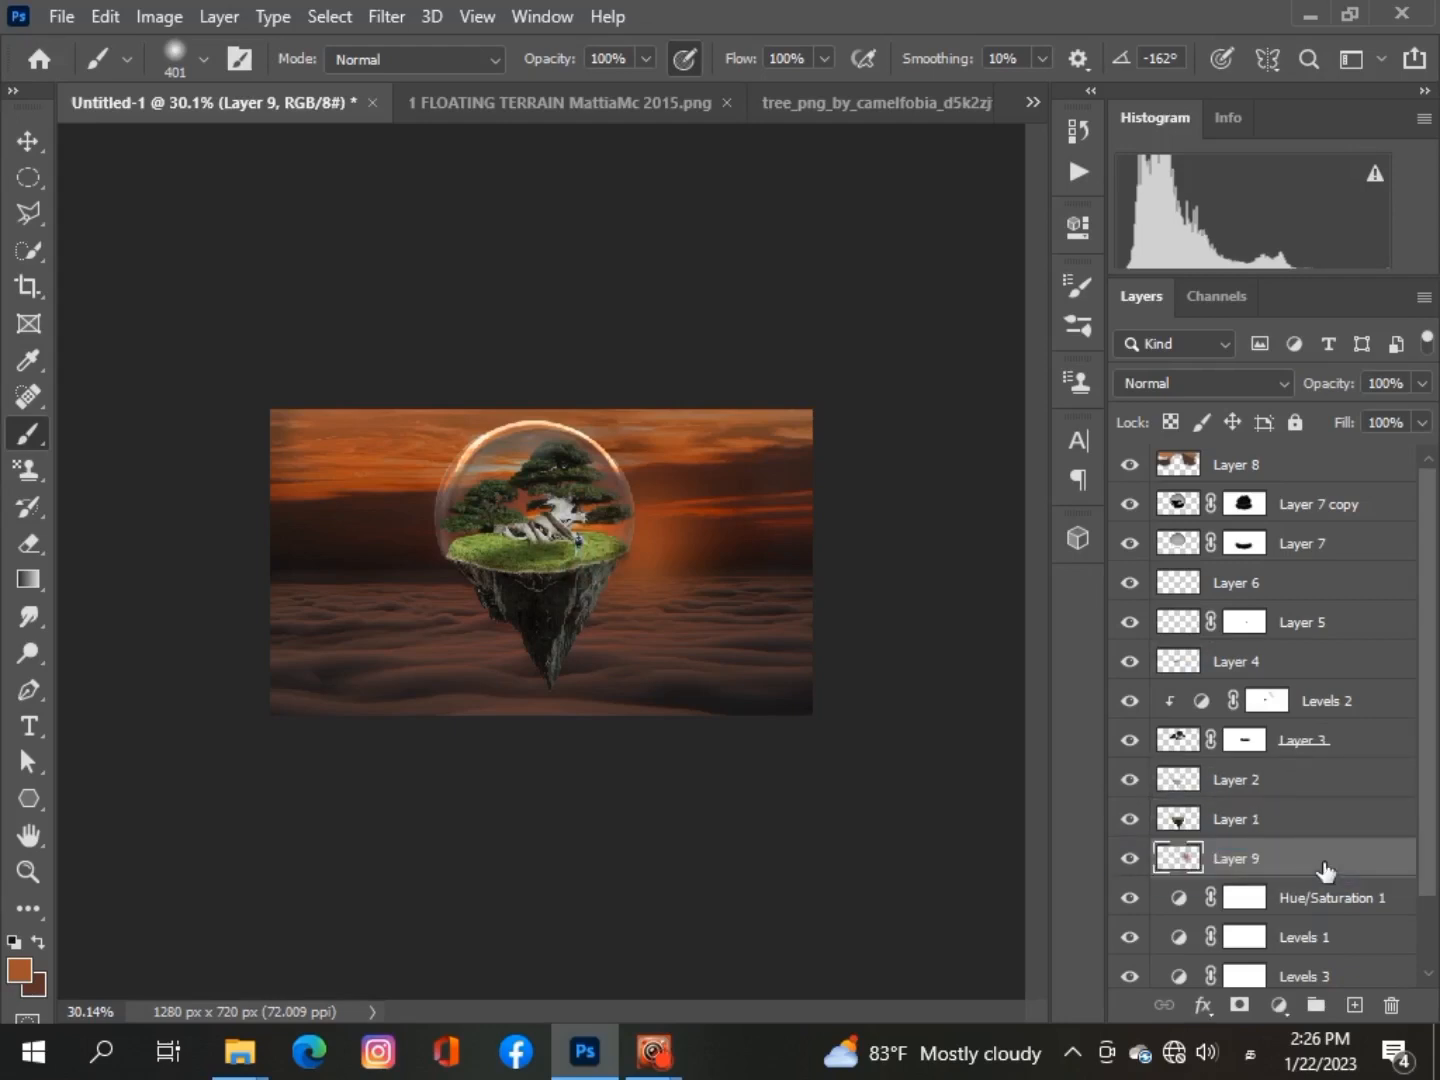
scroll(1319, 858, down, 2)
drag(1308, 771, 1300, 868)
Enlarge the Layer 9 glow to about 124% and reposition it beside the island
key(v)
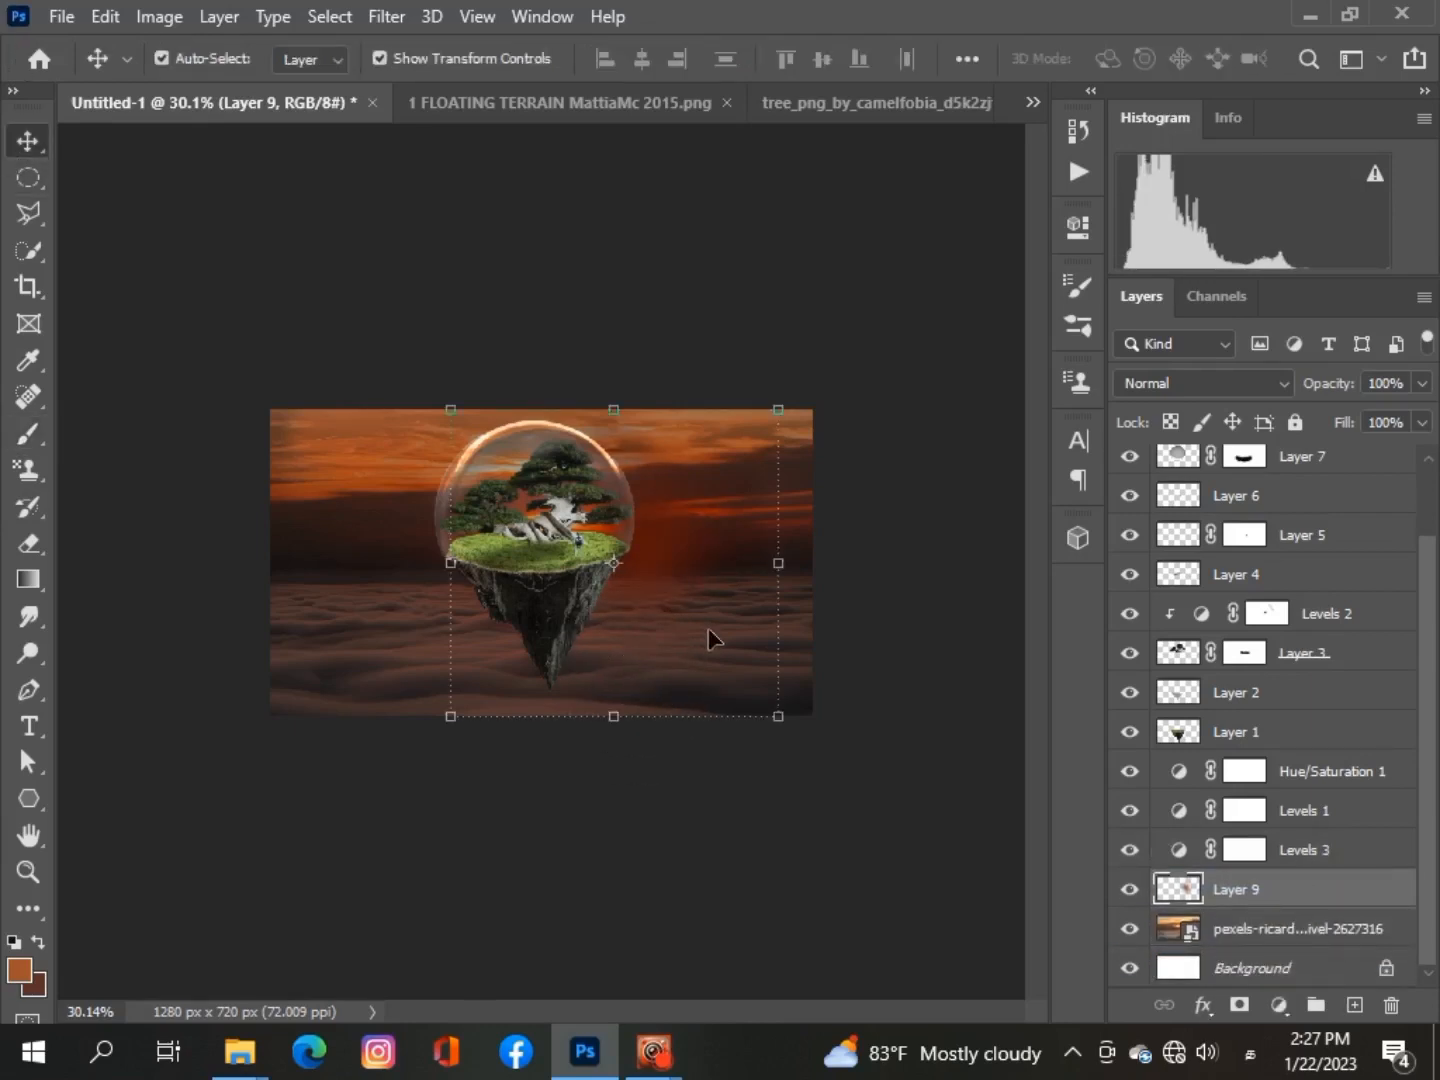
drag(779, 710, 887, 754)
mouse_move(750, 624)
mouse_down()
mouse_move(707, 625)
mouse_move(714, 635)
mouse_up()
click(1200, 383)
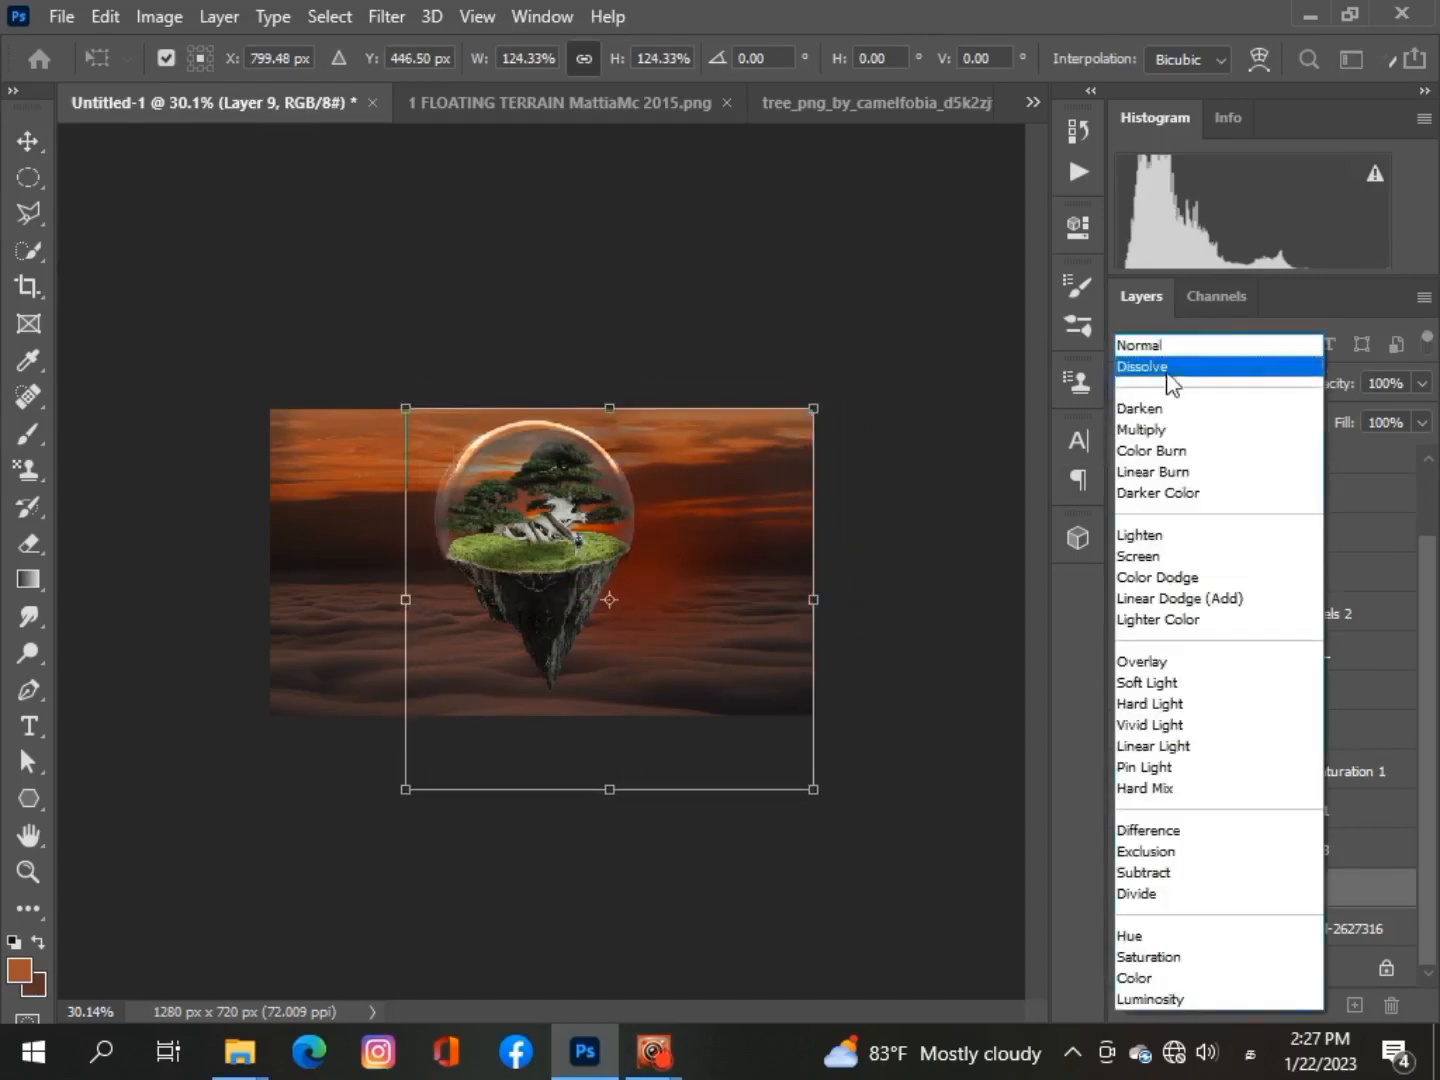
click(907, 818)
Set Layer 9's blend mode to Overlay and its opacity to 58%
click(1290, 887)
click(1215, 384)
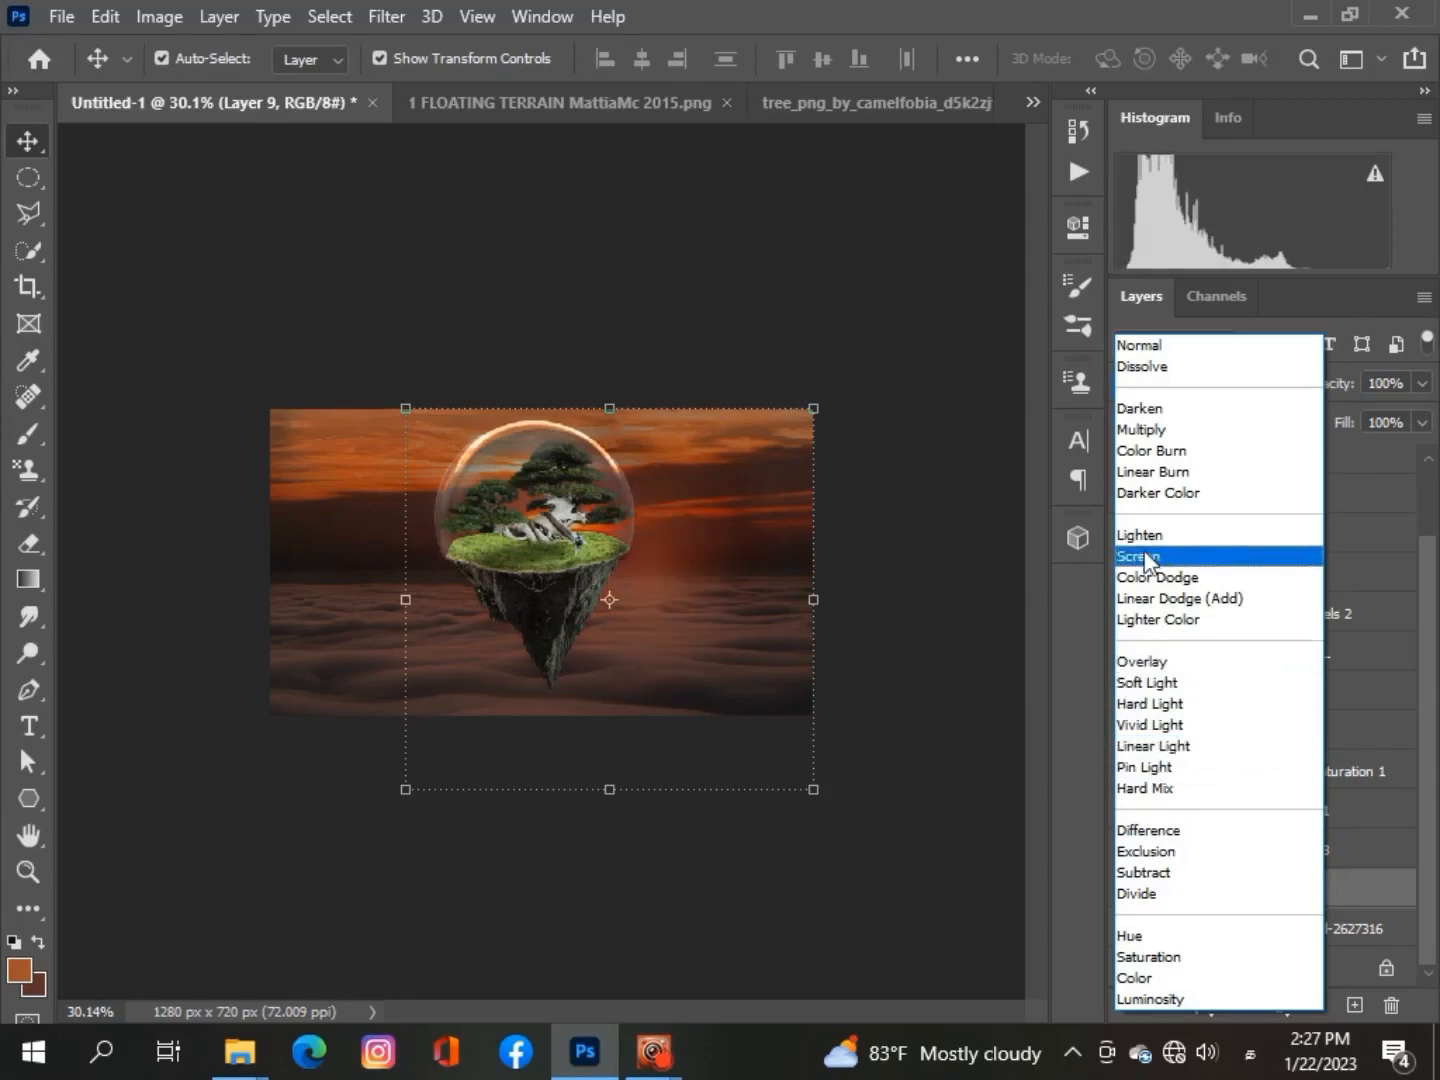
click(1142, 662)
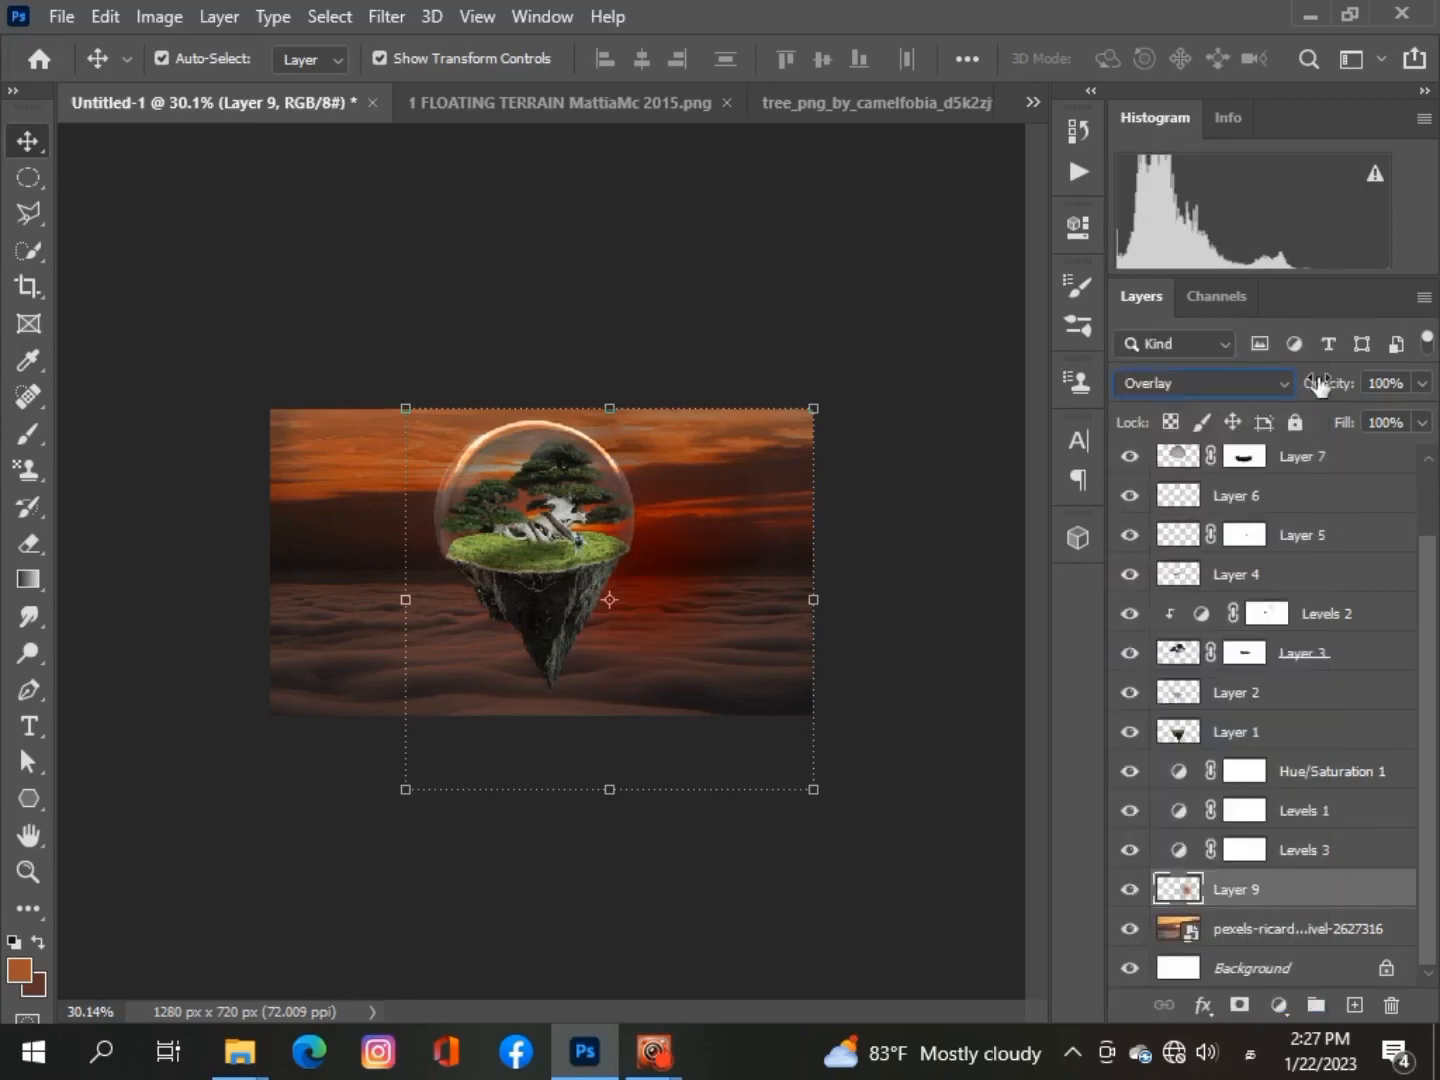
click(1421, 382)
click(871, 829)
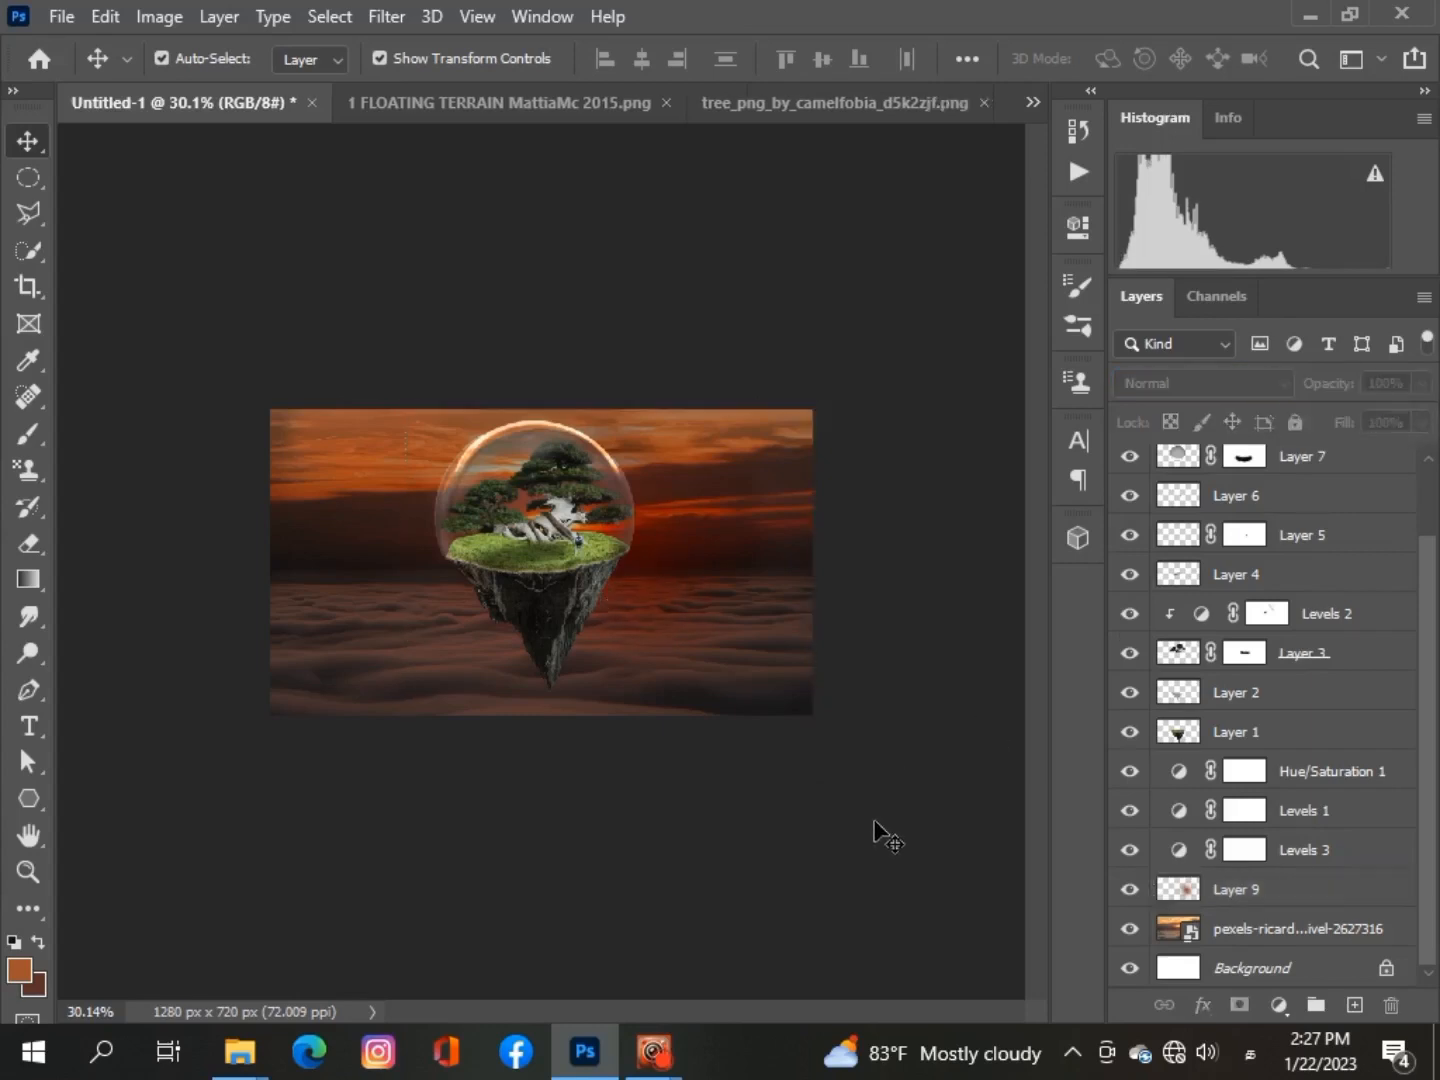
scroll(870, 829, up, 5)
scroll(874, 818, down, 5)
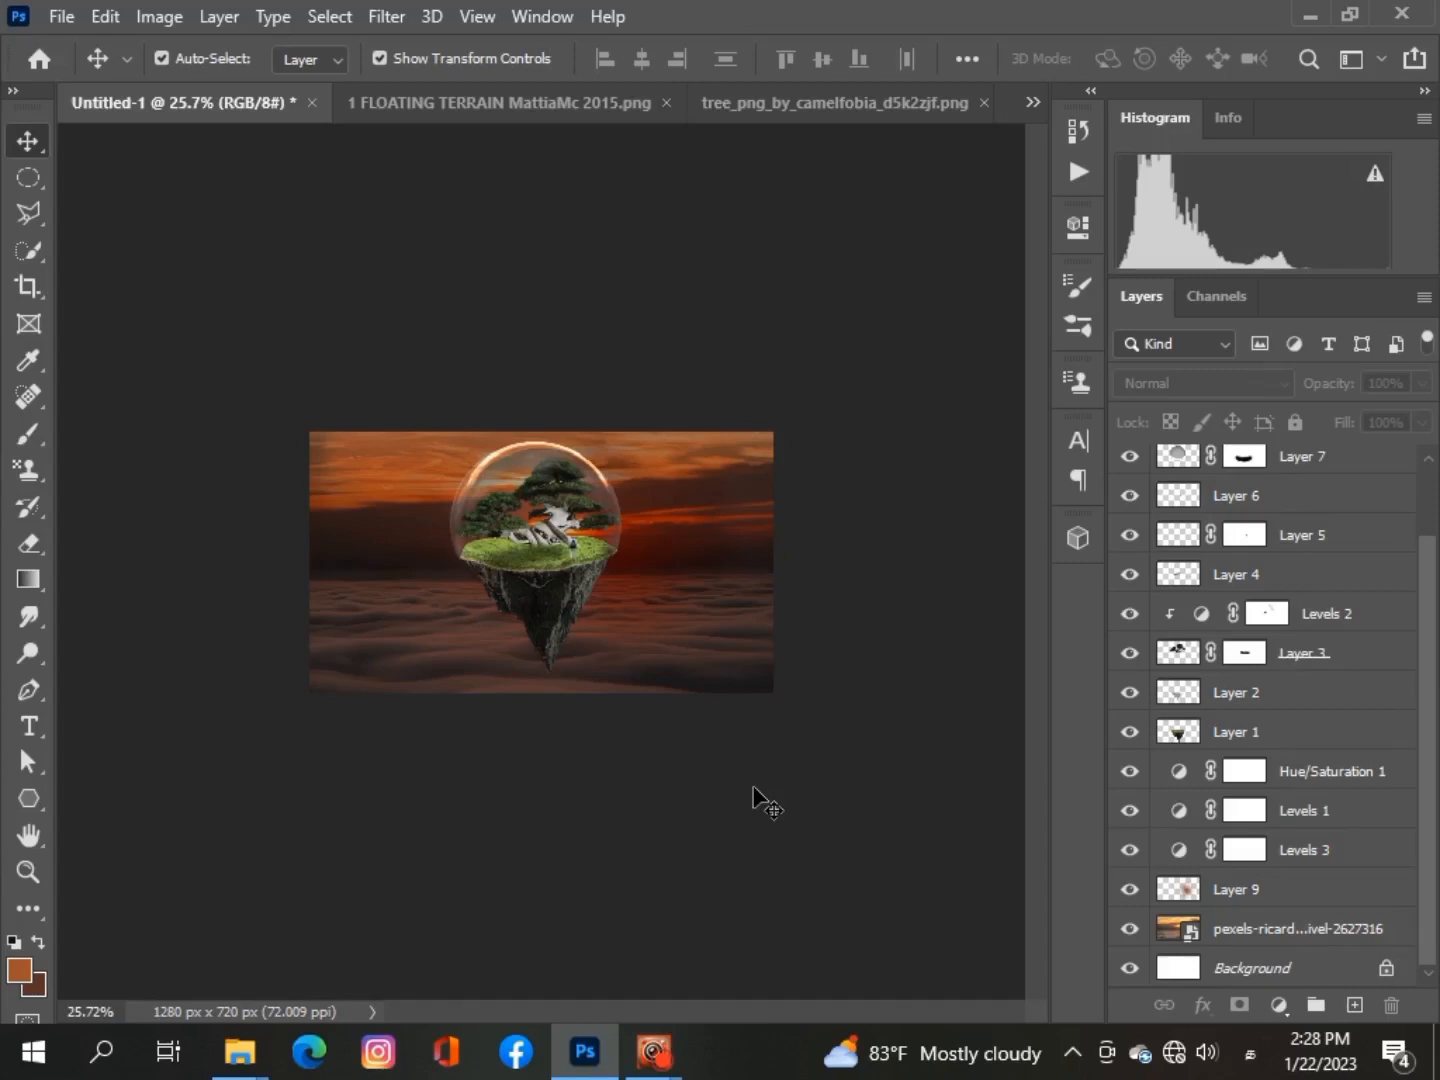
Enlarge the Layer 9 glow to about 122% width and 128% height and nudge it slightly left
click(640, 618)
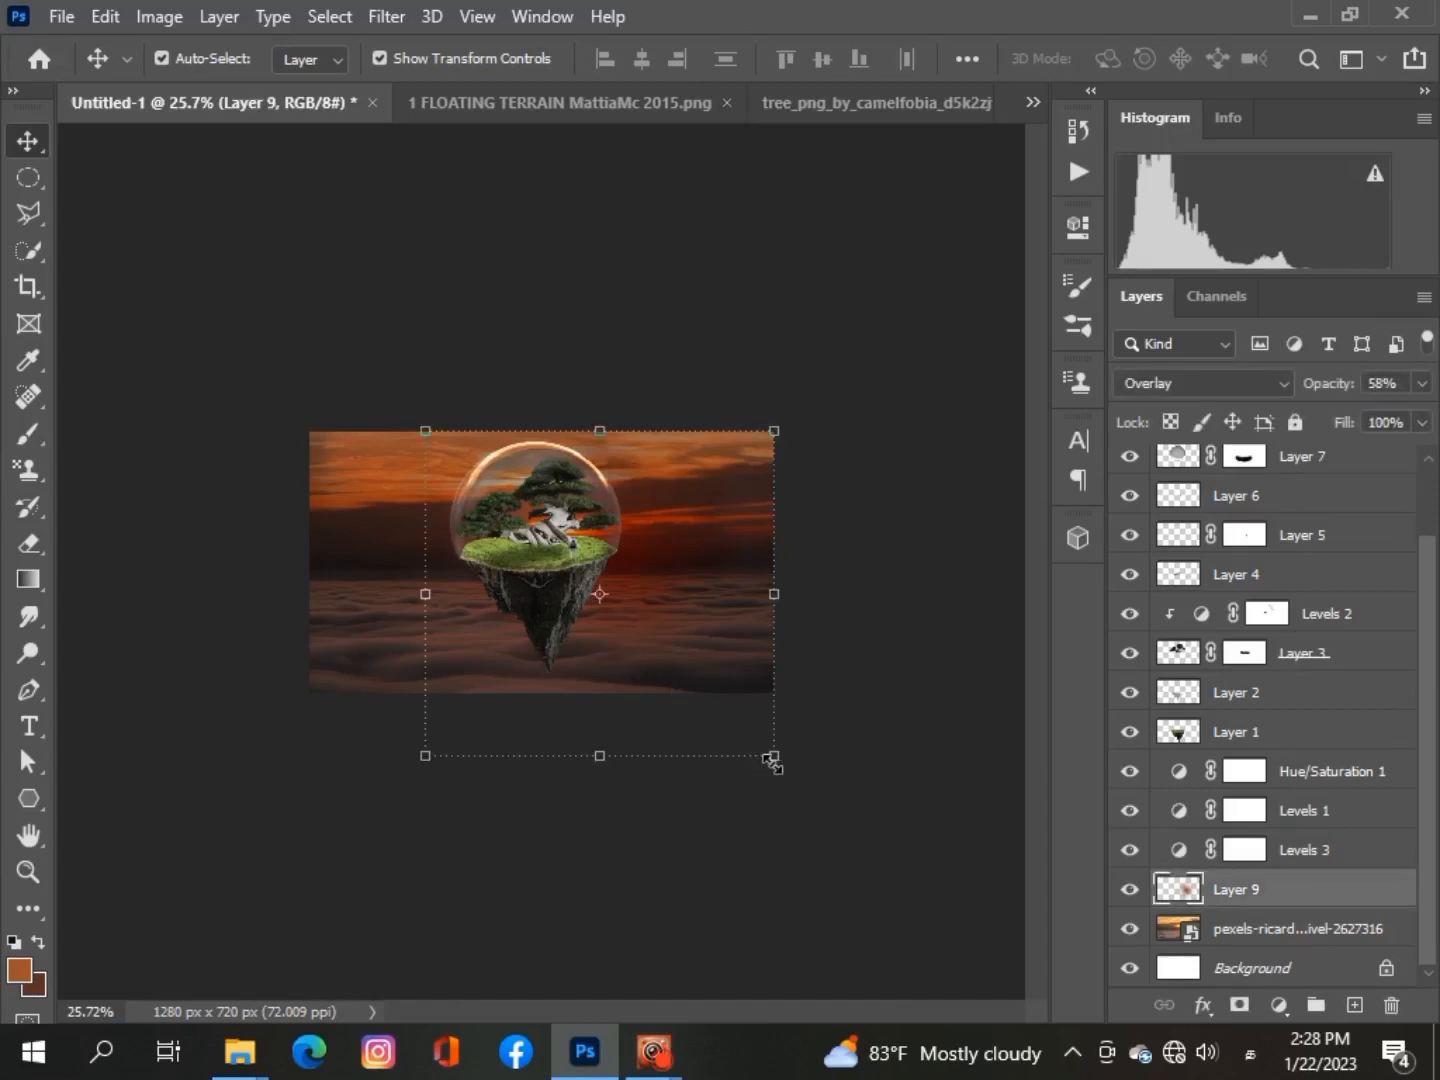
click(771, 758)
drag(770, 759, 849, 850)
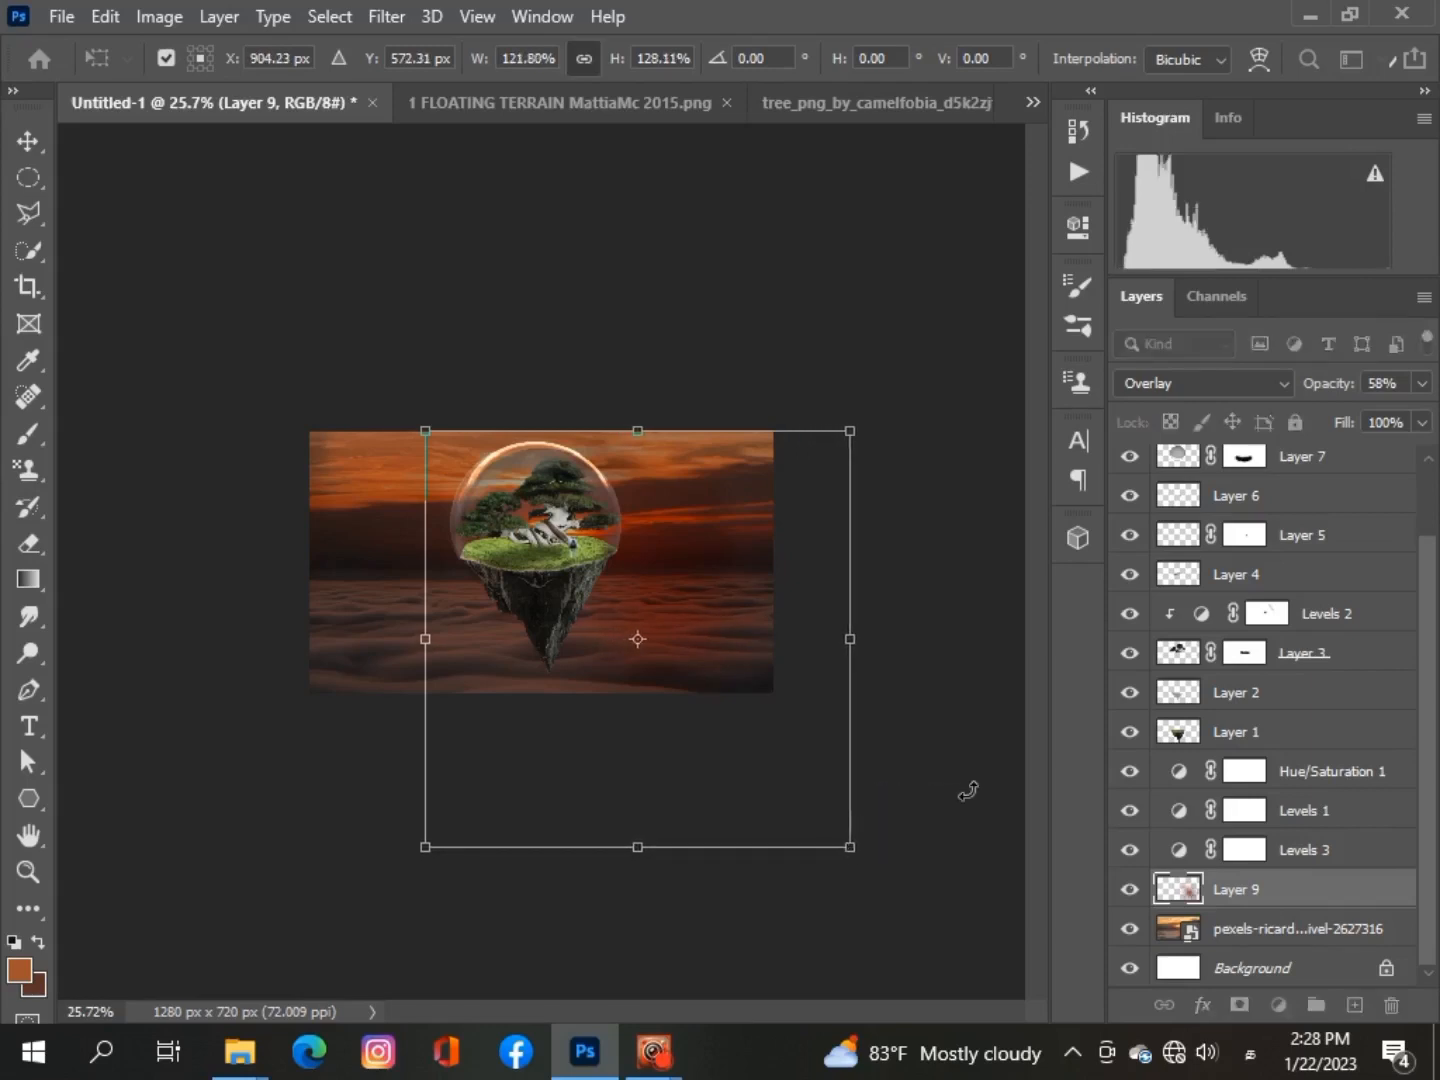
click(23, 140)
click(249, 691)
scroll(627, 698, down, 1)
drag(643, 662, 630, 664)
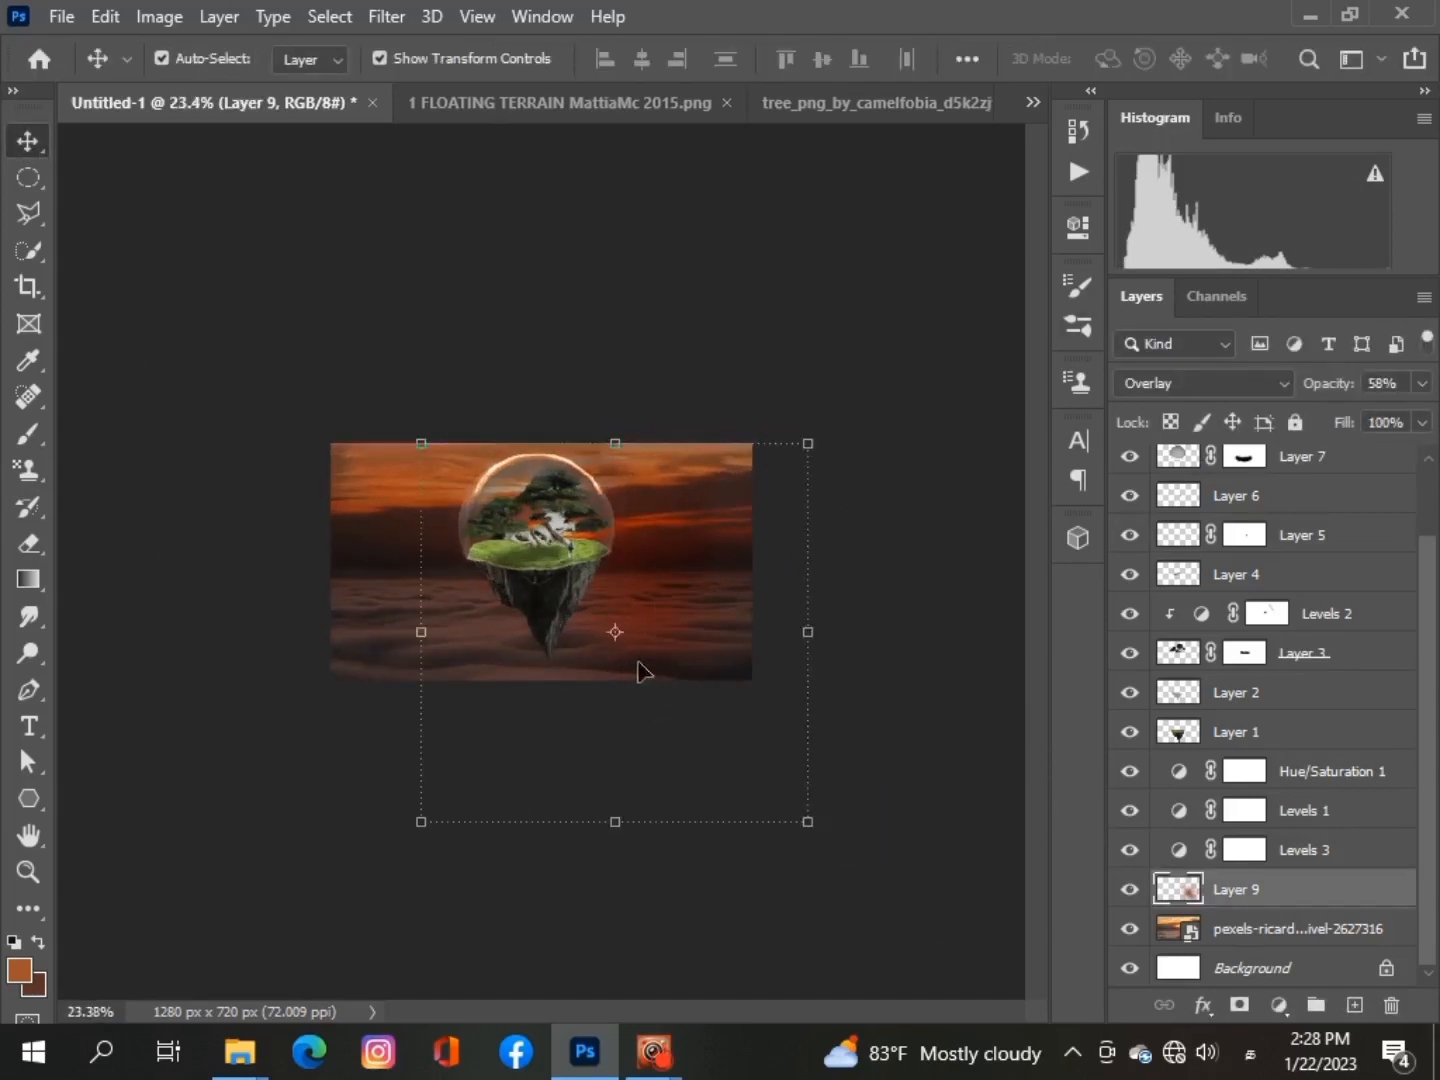
Reselect only Layer 9 and shift its glow about 66 px left towards the island's rock tip
drag(807, 823, 823, 896)
click(23, 147)
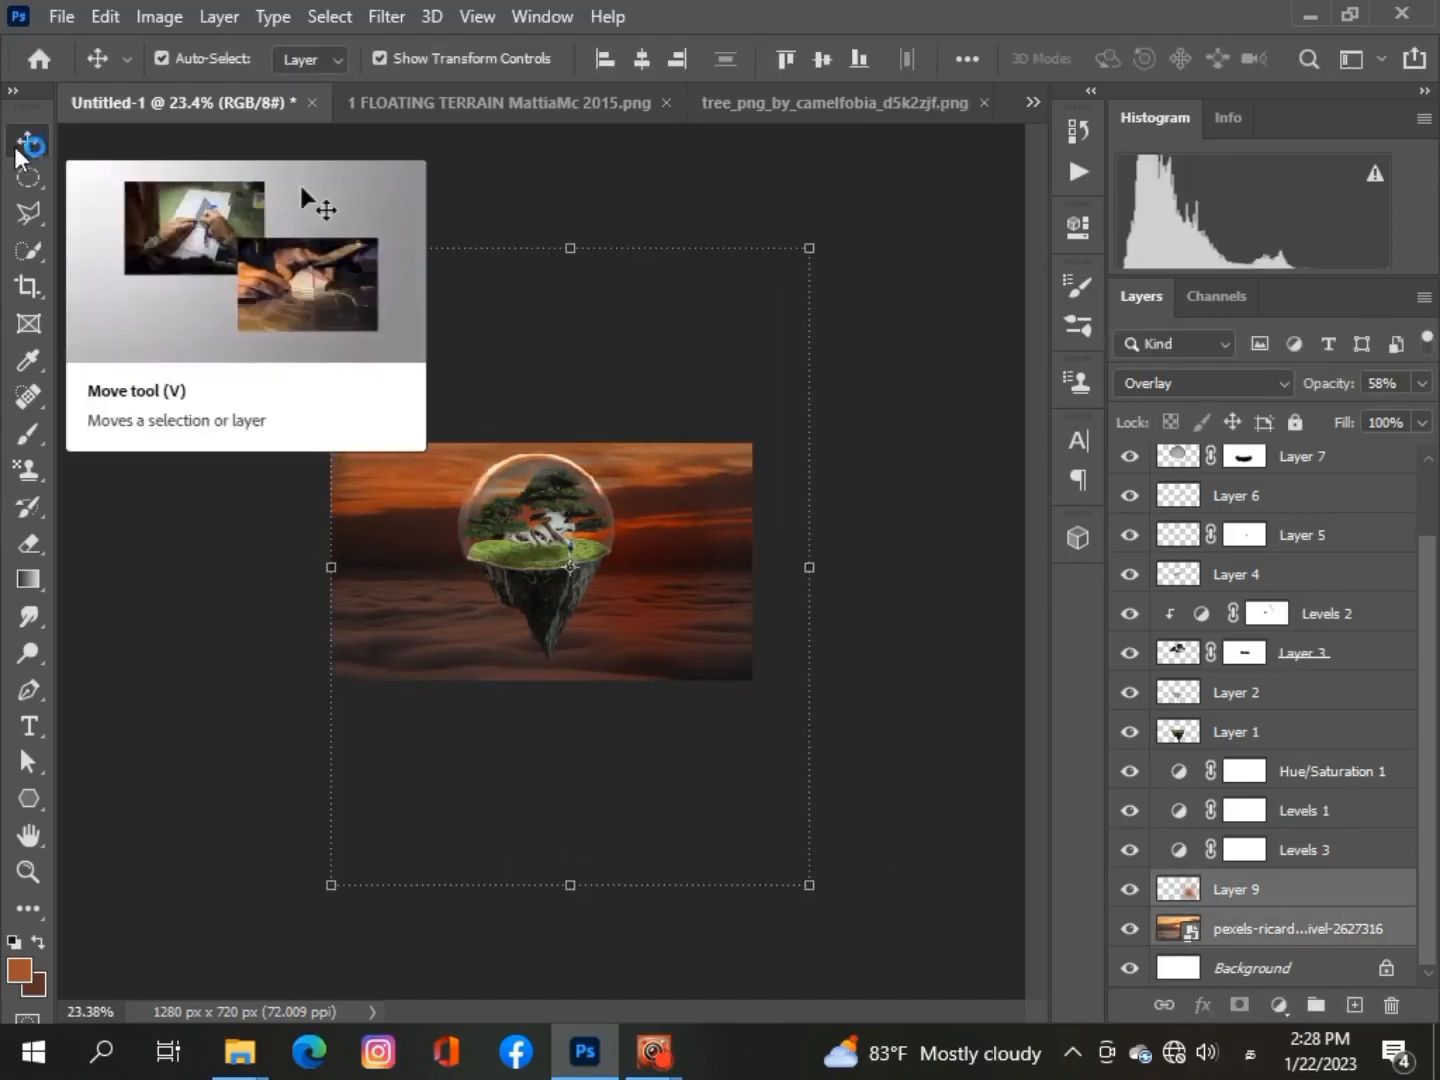
click(1343, 894)
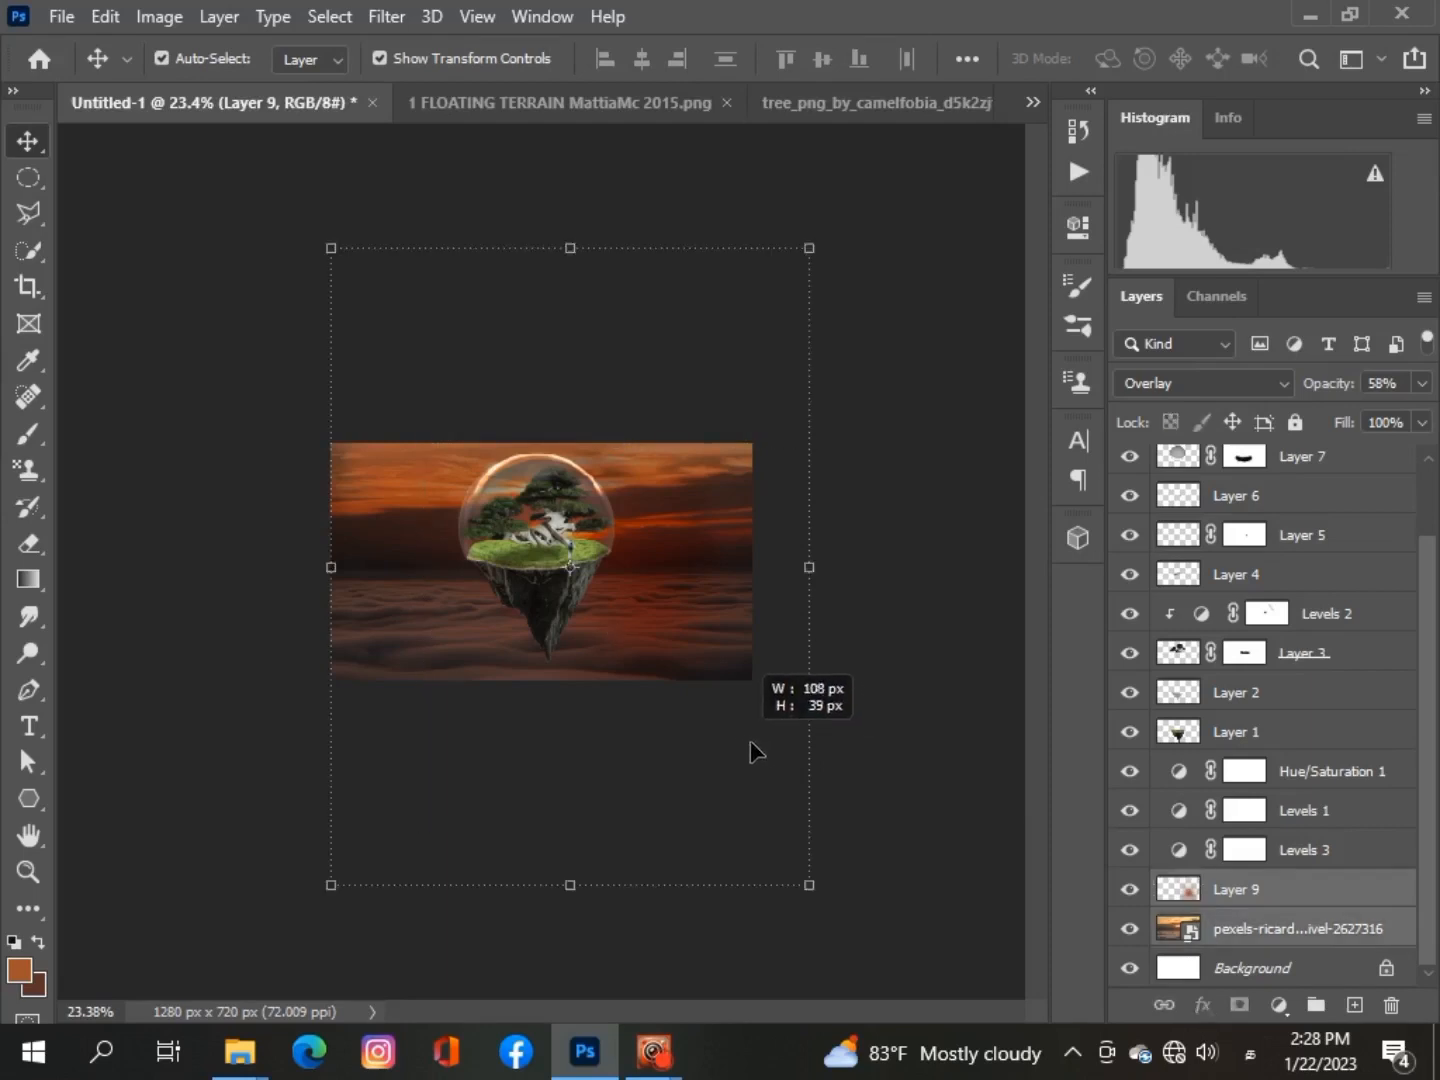
drag(572, 735, 544, 733)
drag(640, 761, 619, 760)
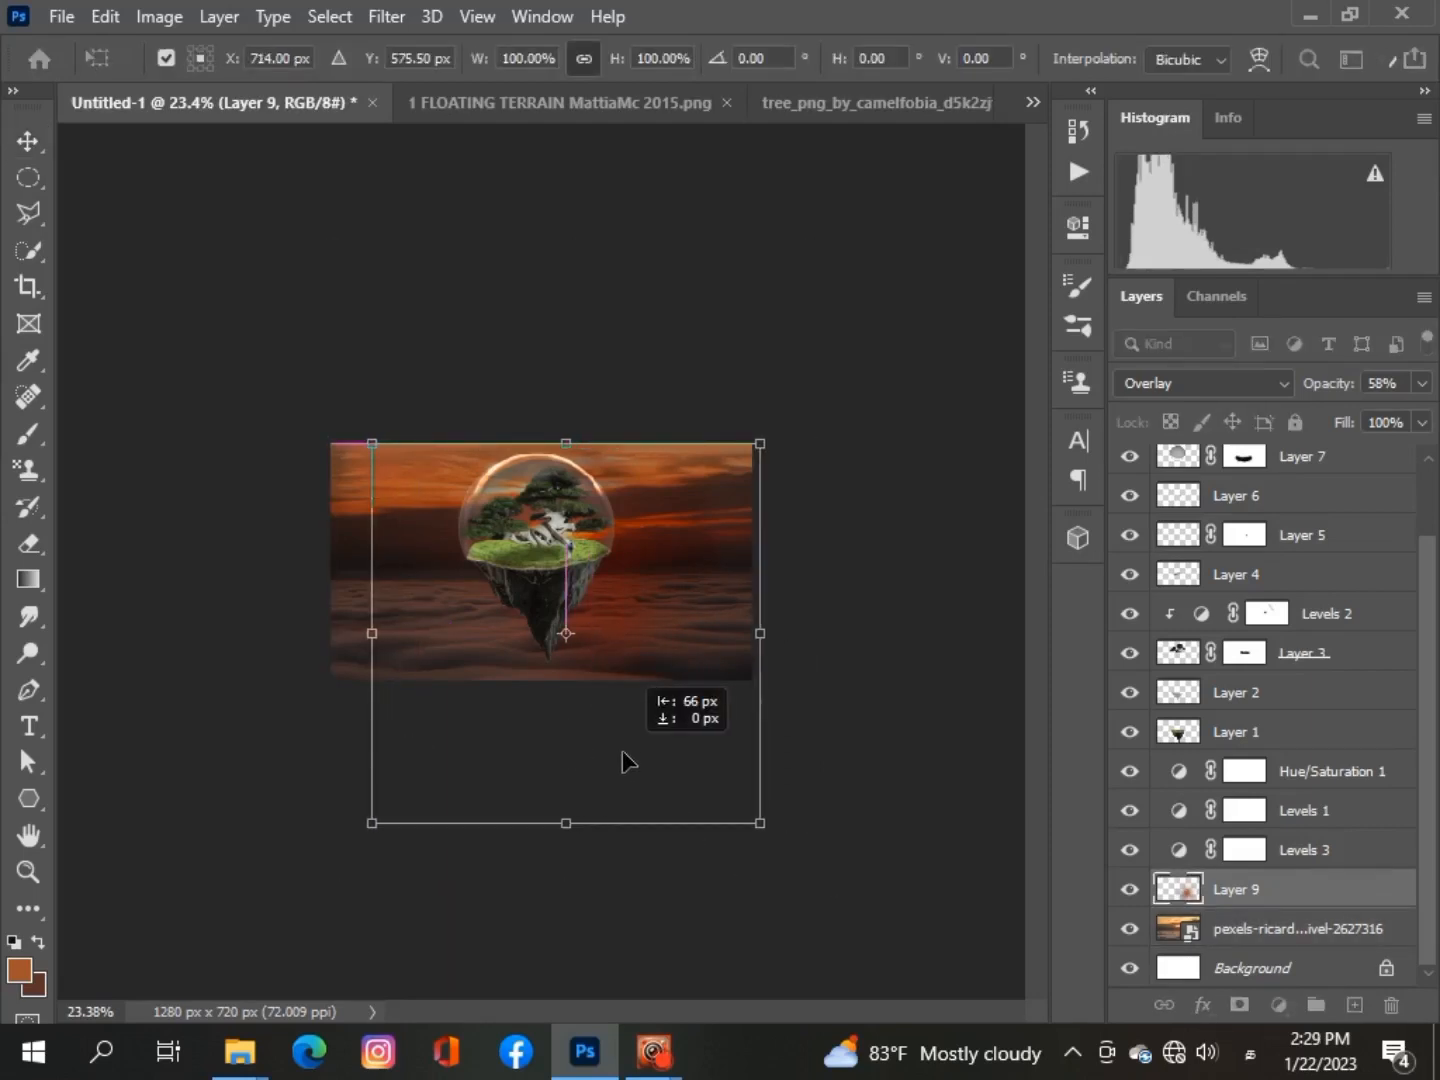
key(Return)
scroll(769, 866, down, 3)
click(769, 867)
scroll(768, 854, up, 10)
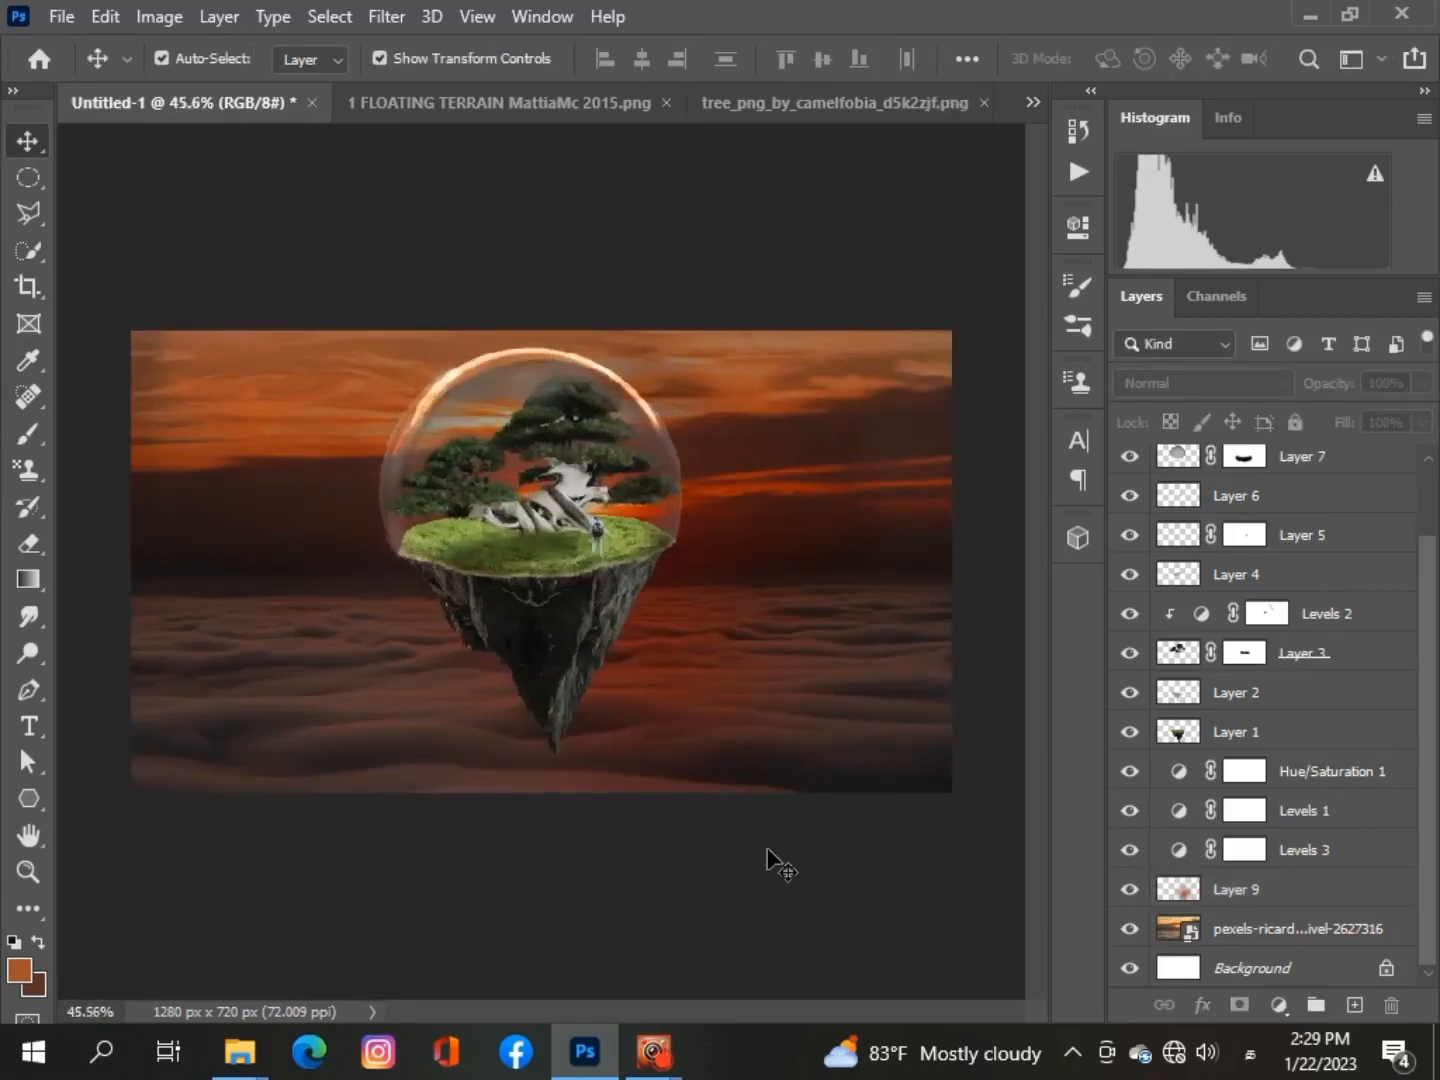
scroll(767, 851, down, 4)
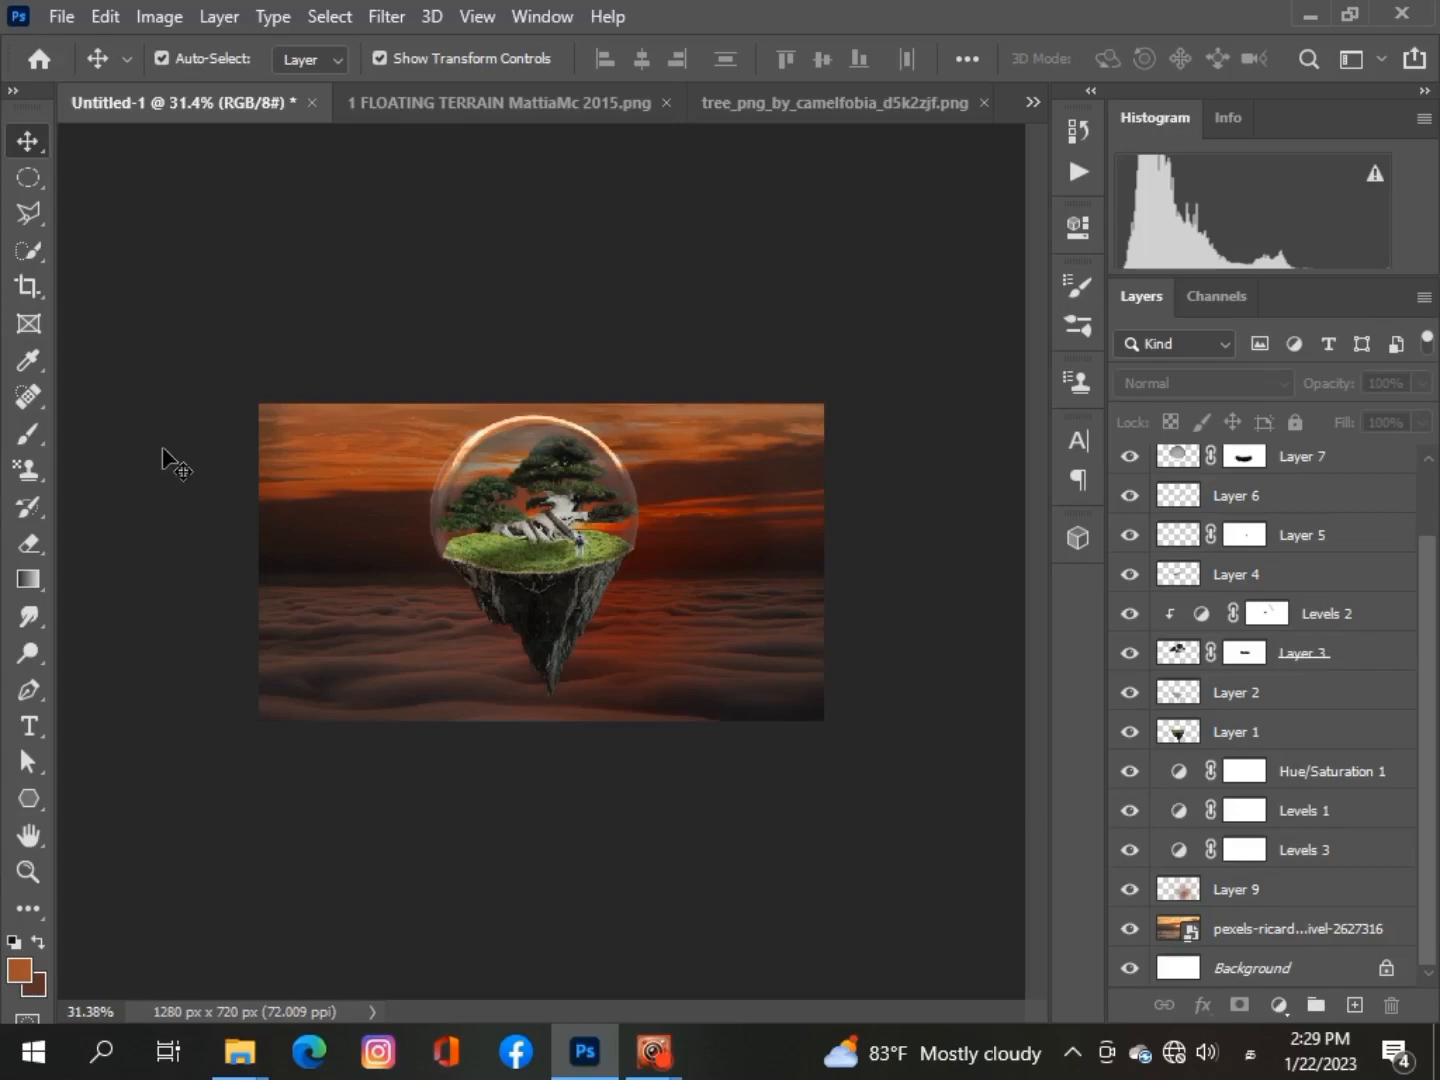
Open the dark stock photo of glowing sparks around a person from the project's image folder
click(60, 16)
click(100, 71)
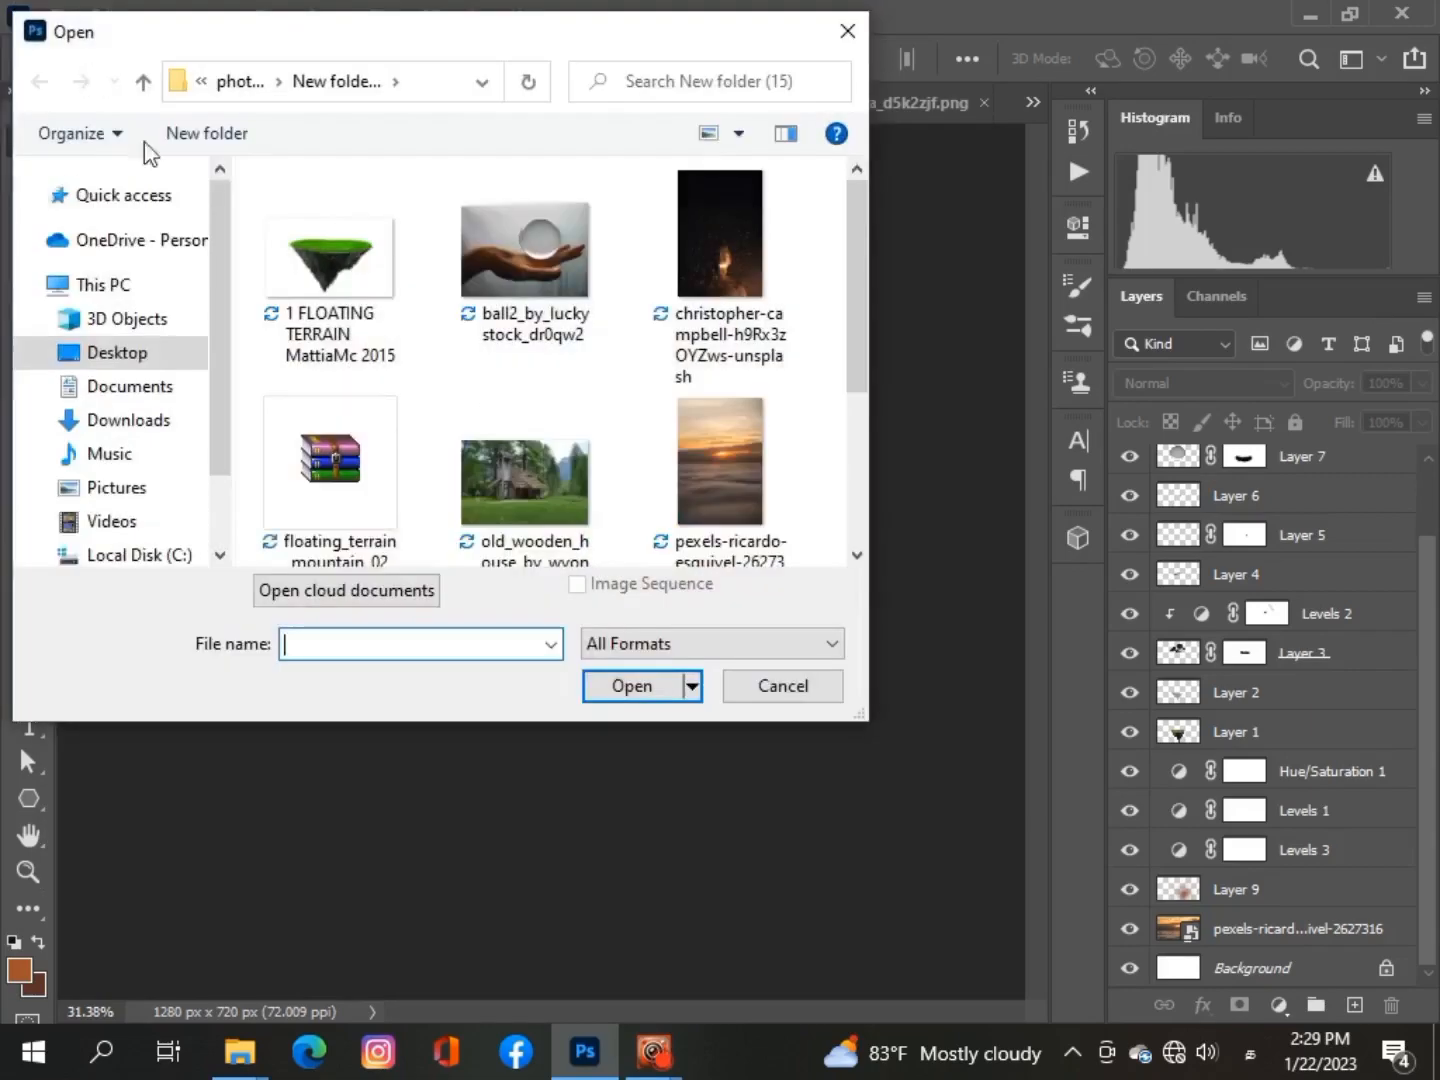
click(720, 268)
click(638, 697)
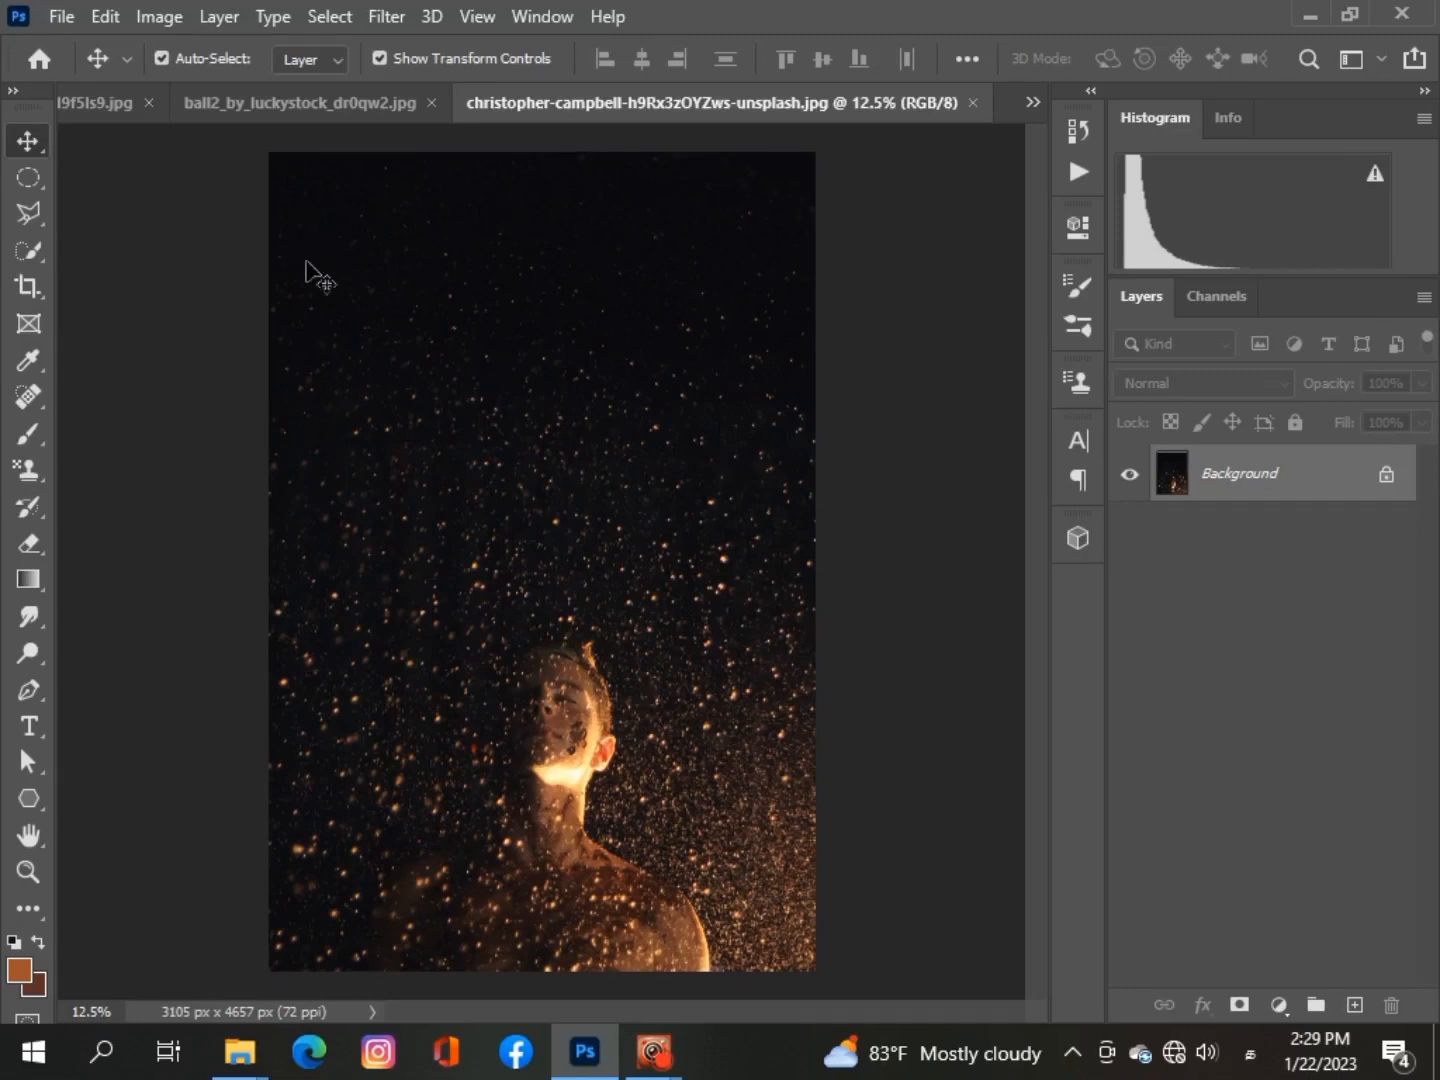
Select the upper part of the sparks photo above the person's head with the Polygonal Lasso and copy it
click(26, 216)
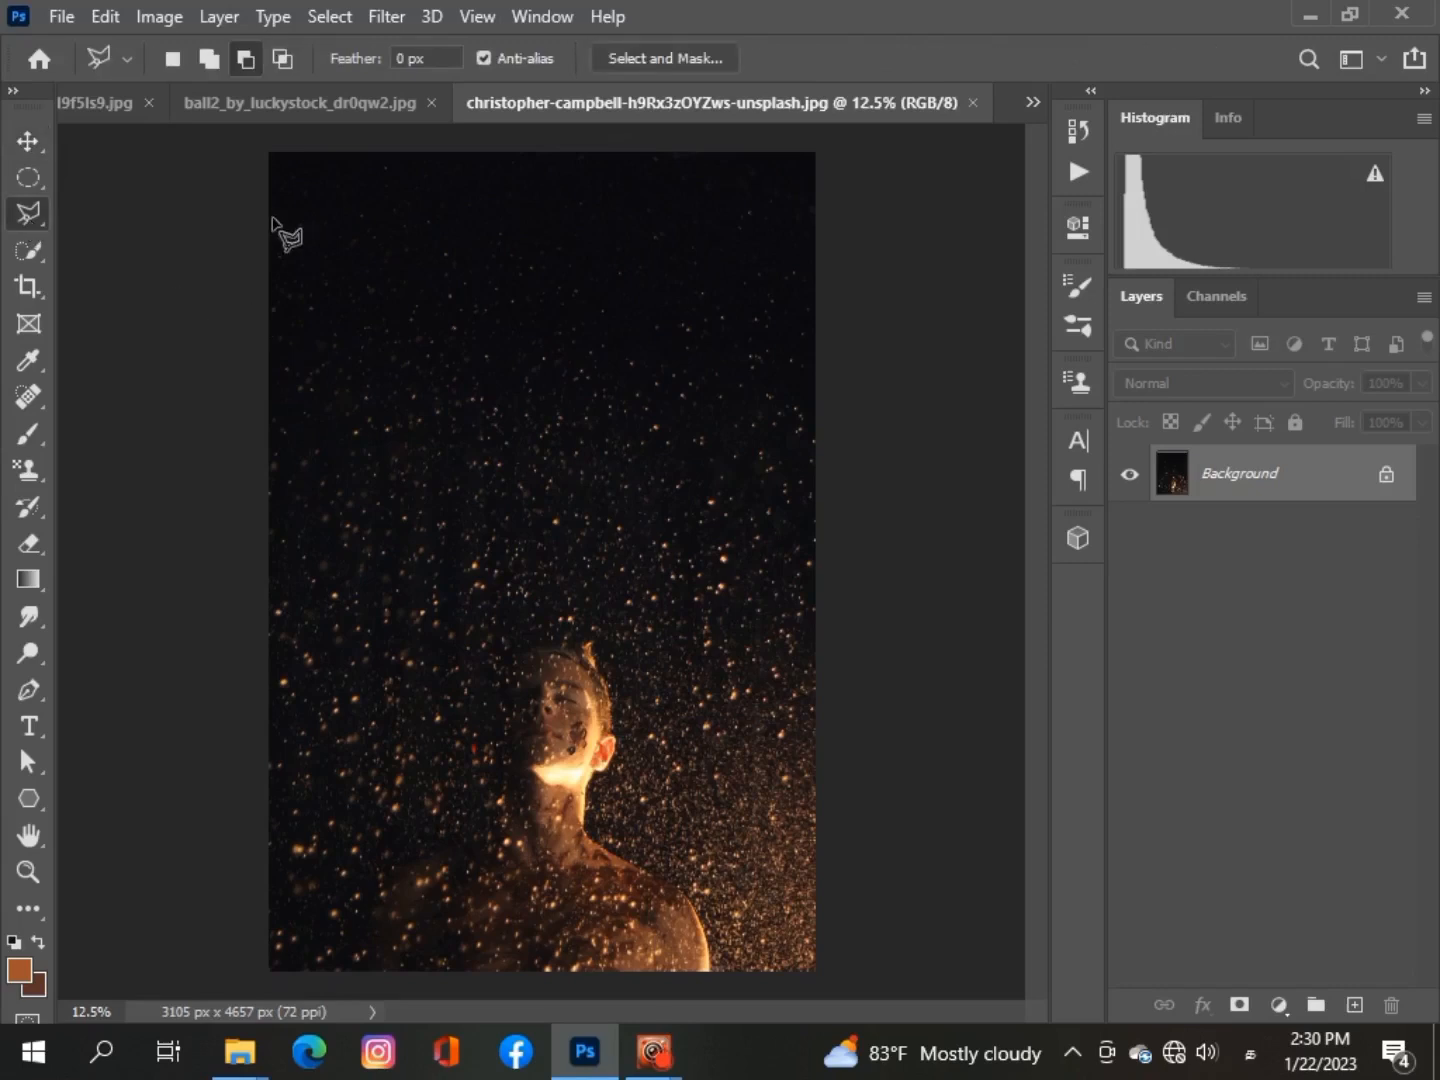
click(270, 152)
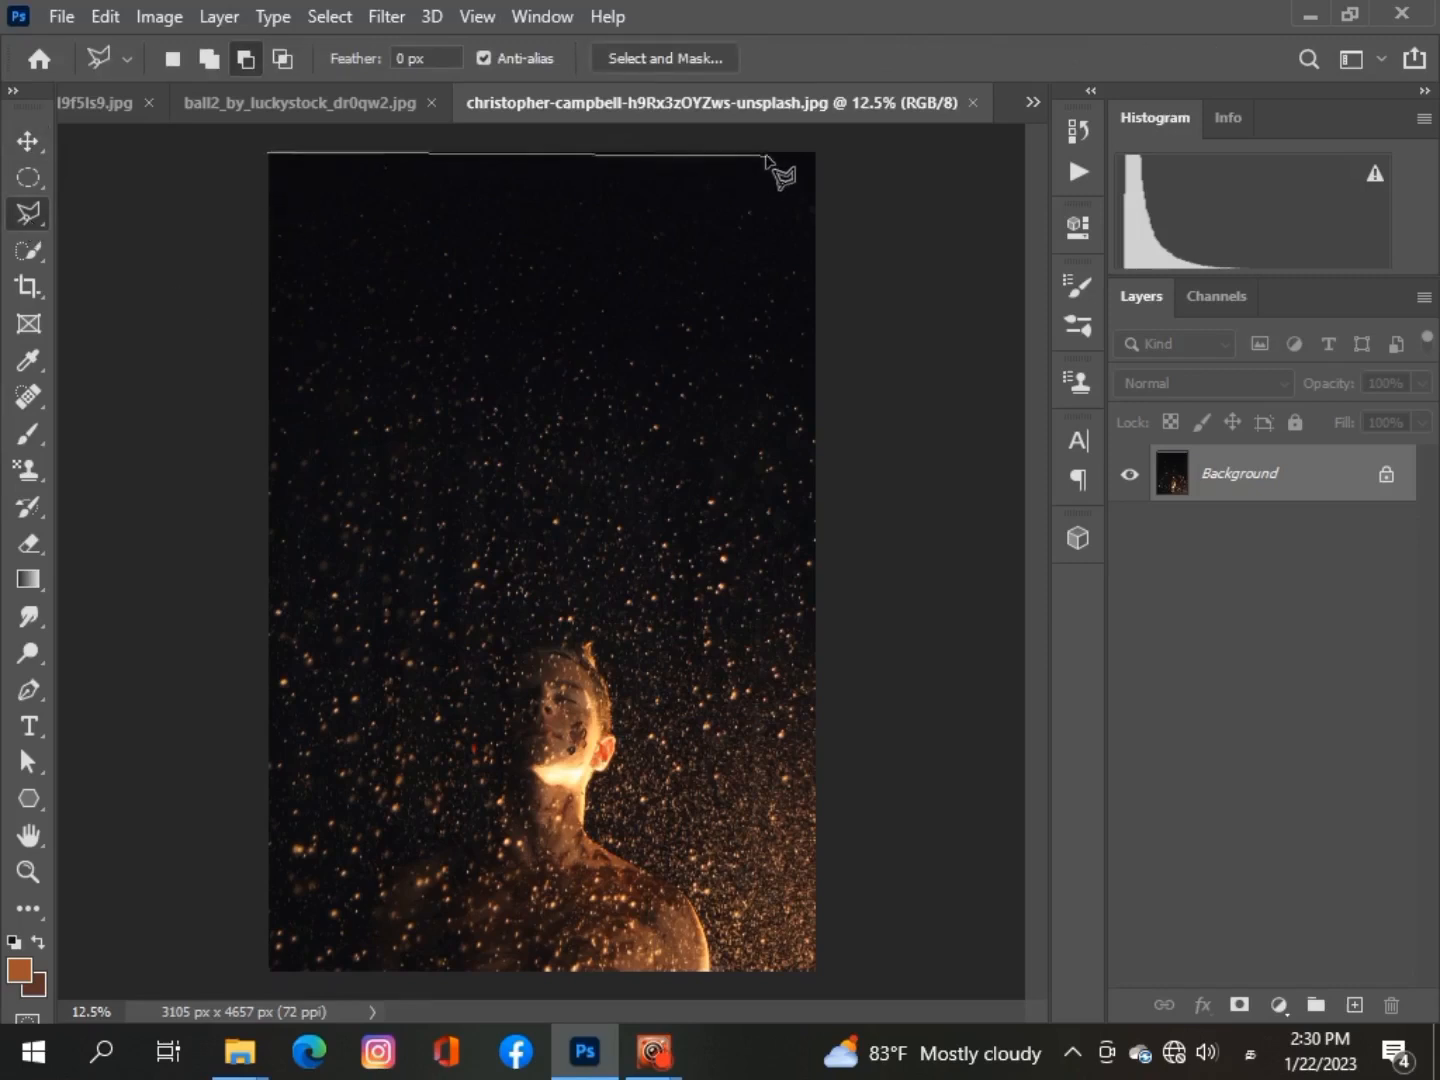
click(814, 493)
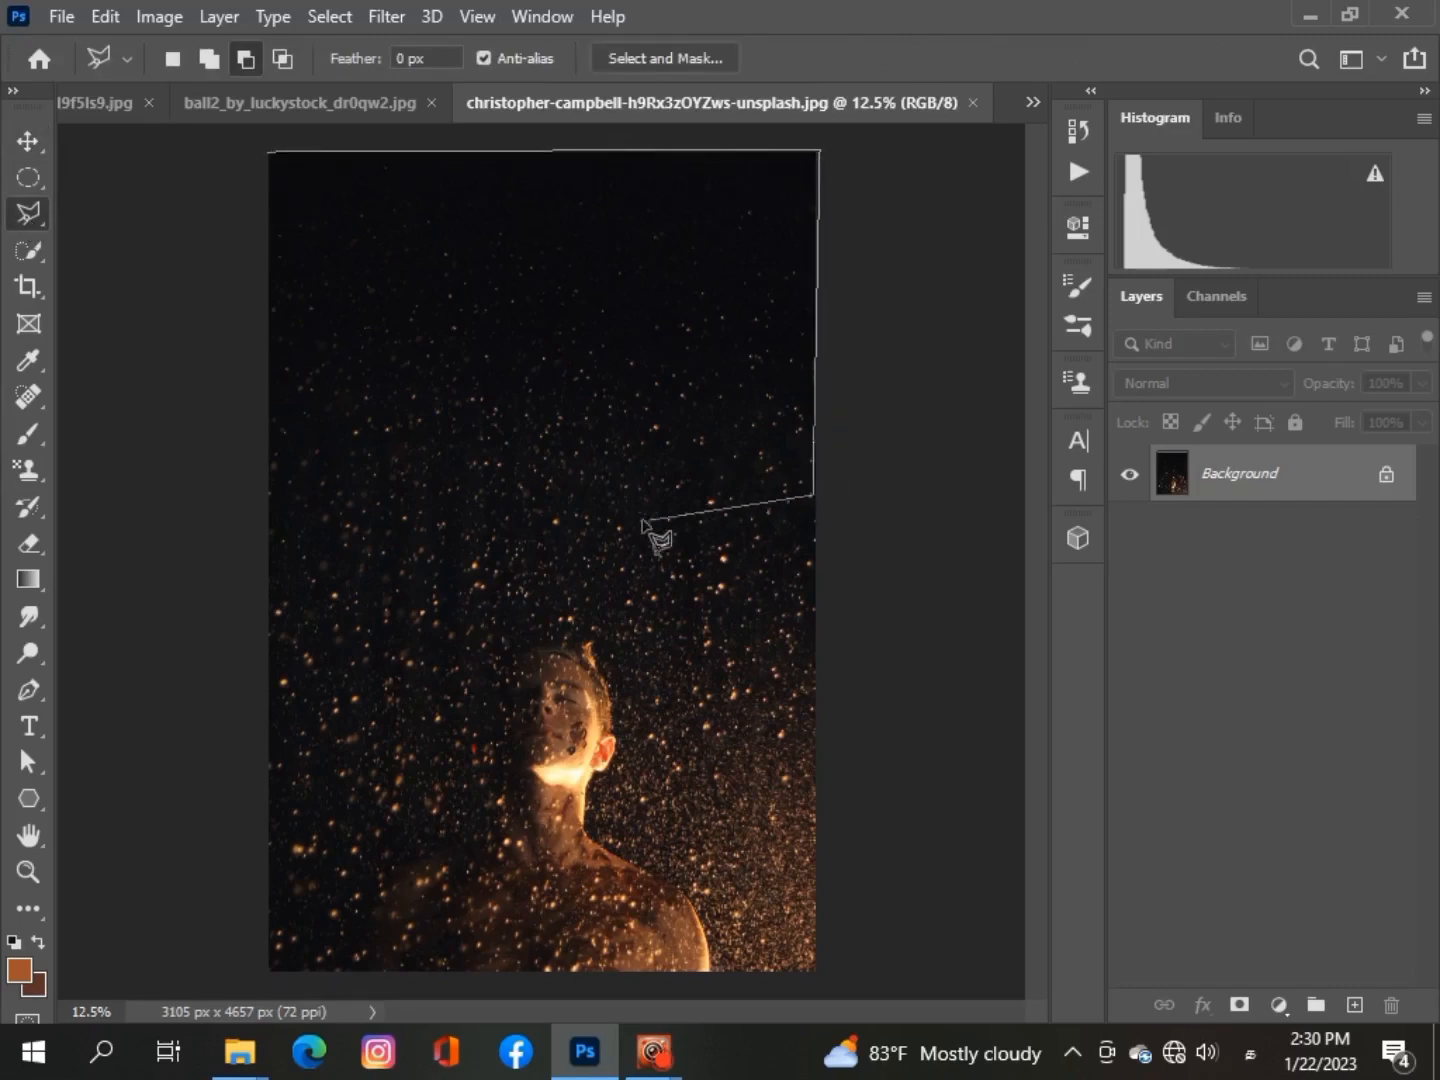
click(270, 493)
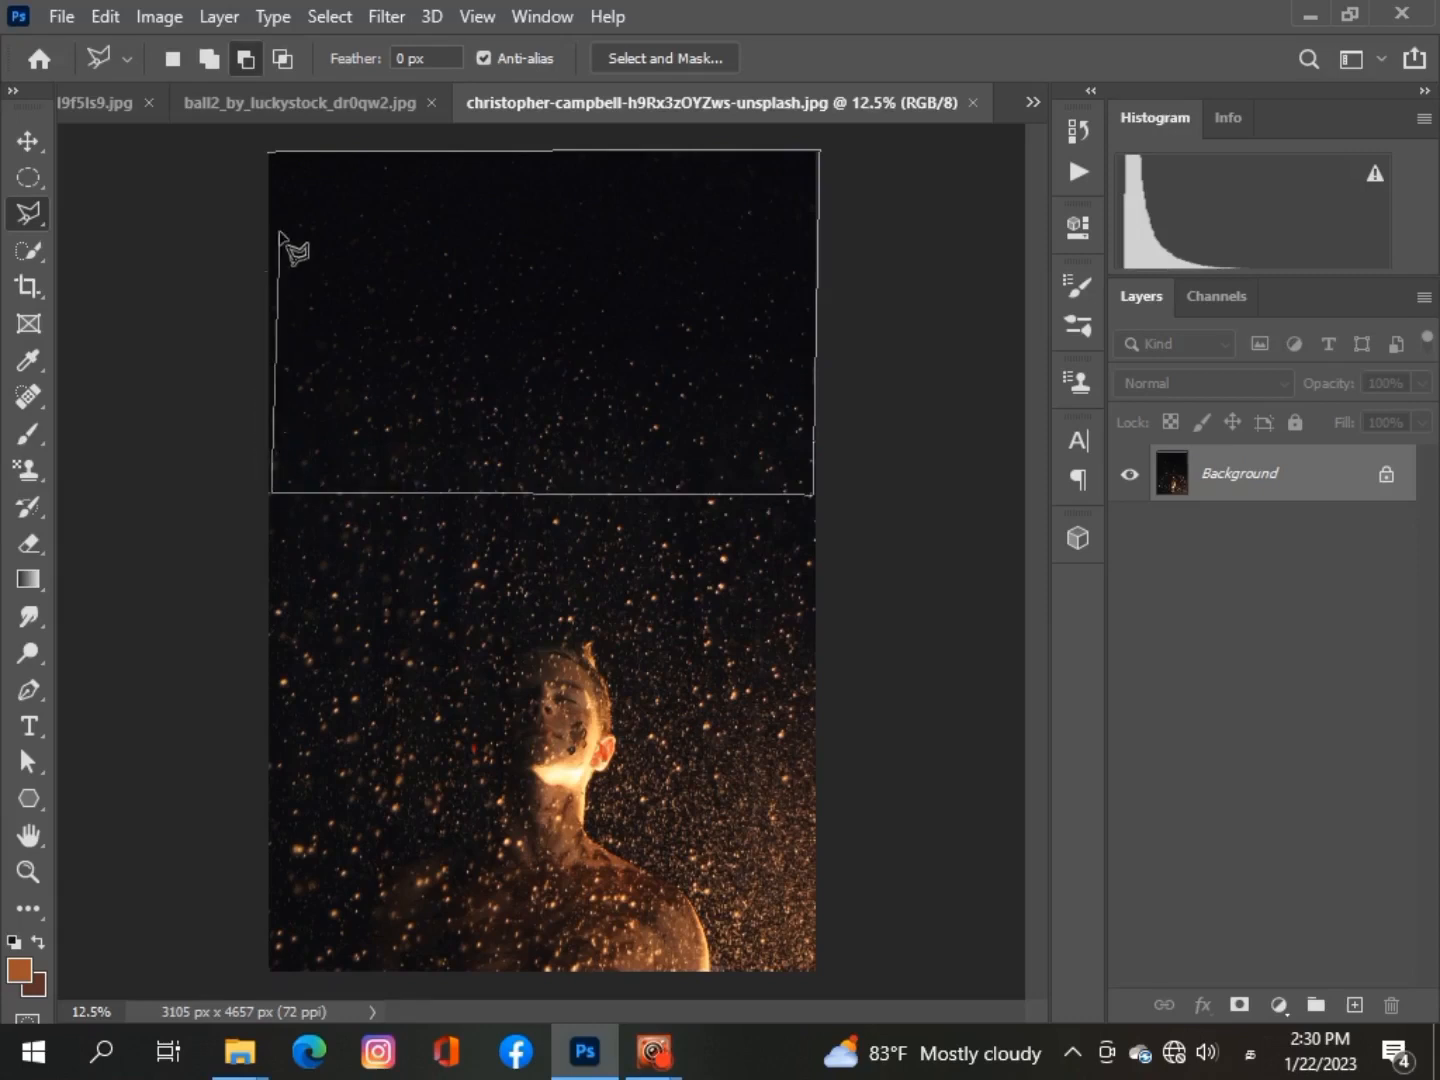
click(268, 156)
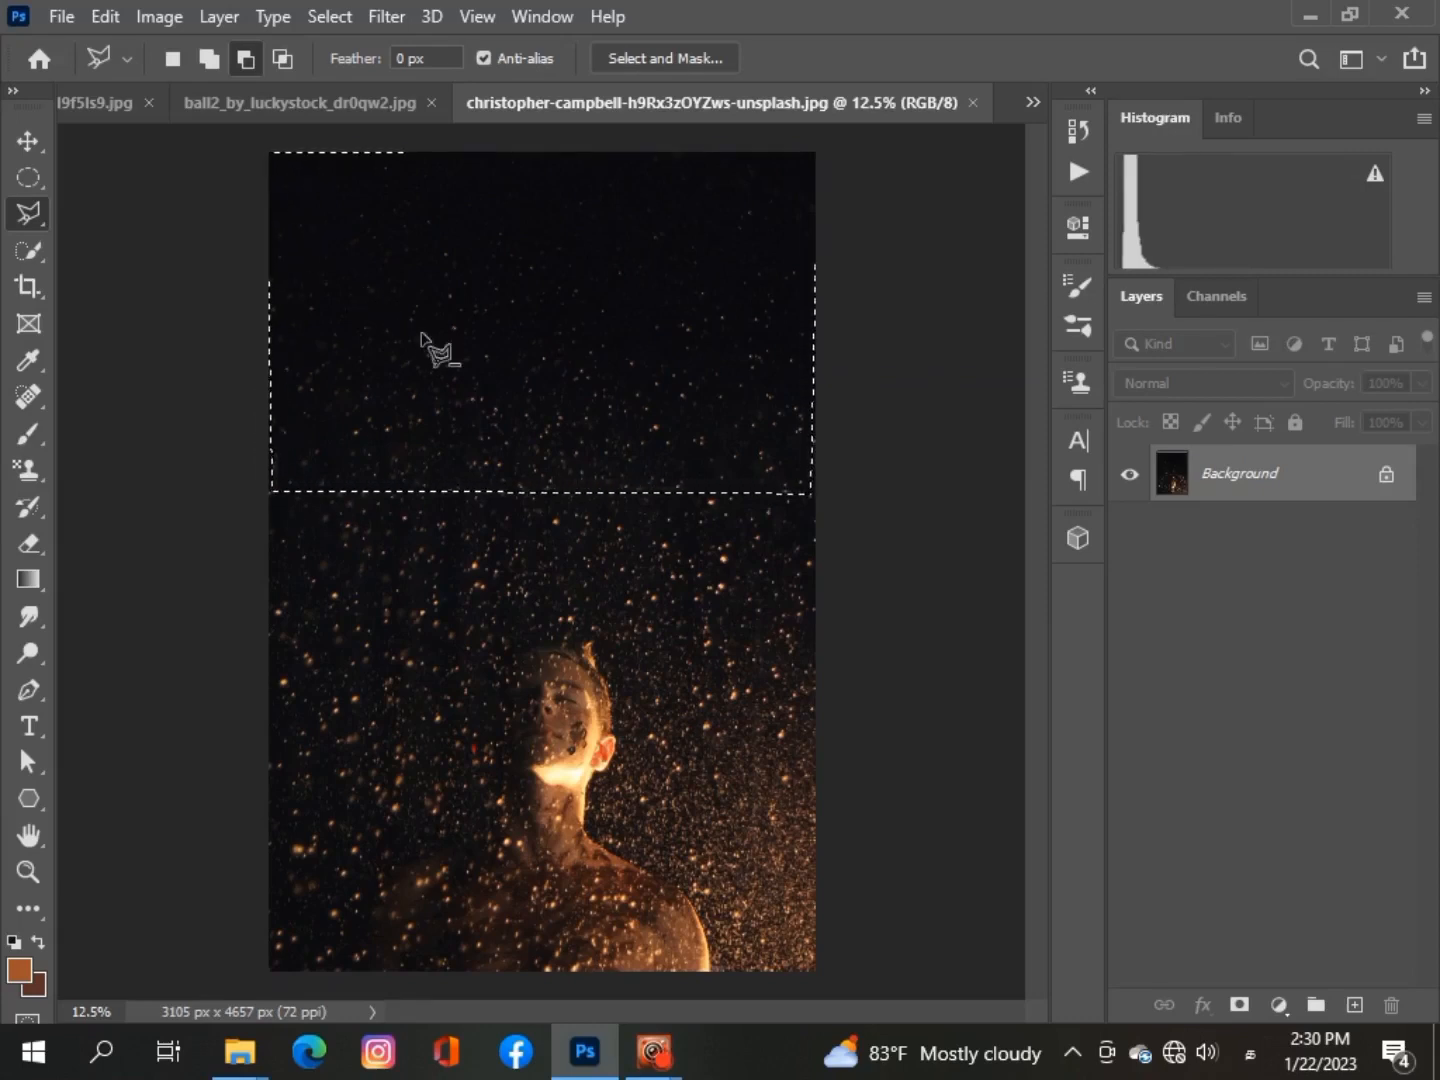
key(ctrl+c)
Paste the copied sparks into the Untitled-1 composite as a new top layer
click(1032, 101)
click(563, 112)
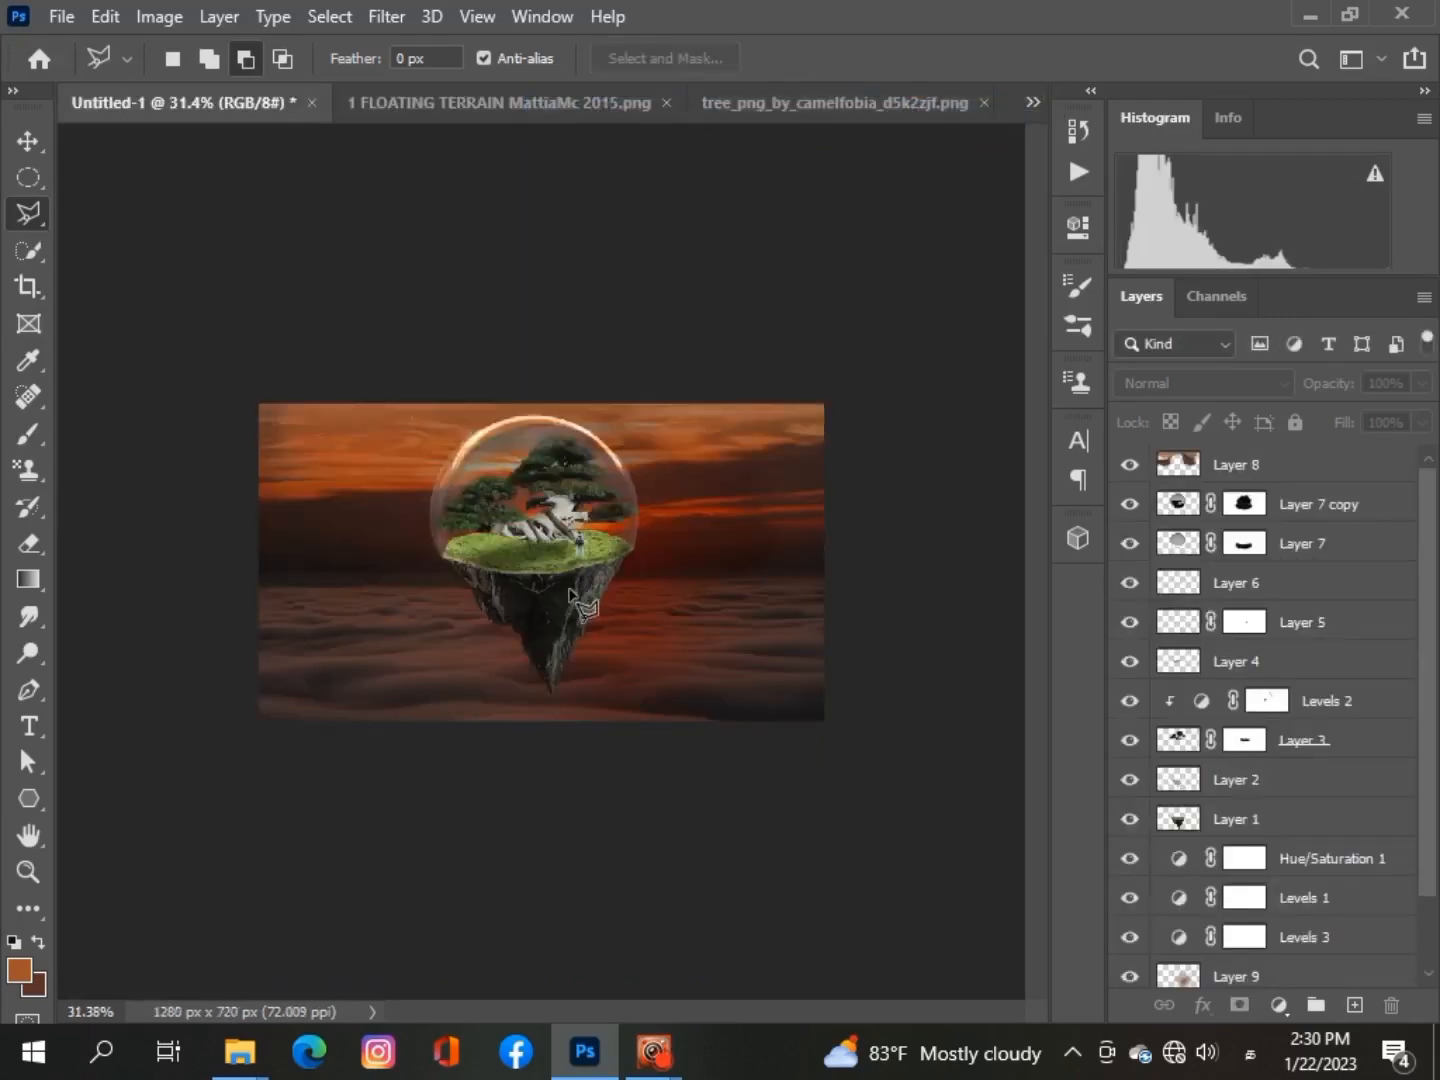
key(ctrl+v)
key(v)
Scale the pasted sparks layer proportionally to about 35% and position it over the composite
drag(771, 701, 713, 596)
drag(223, 325, 556, 532)
drag(722, 657, 248, 384)
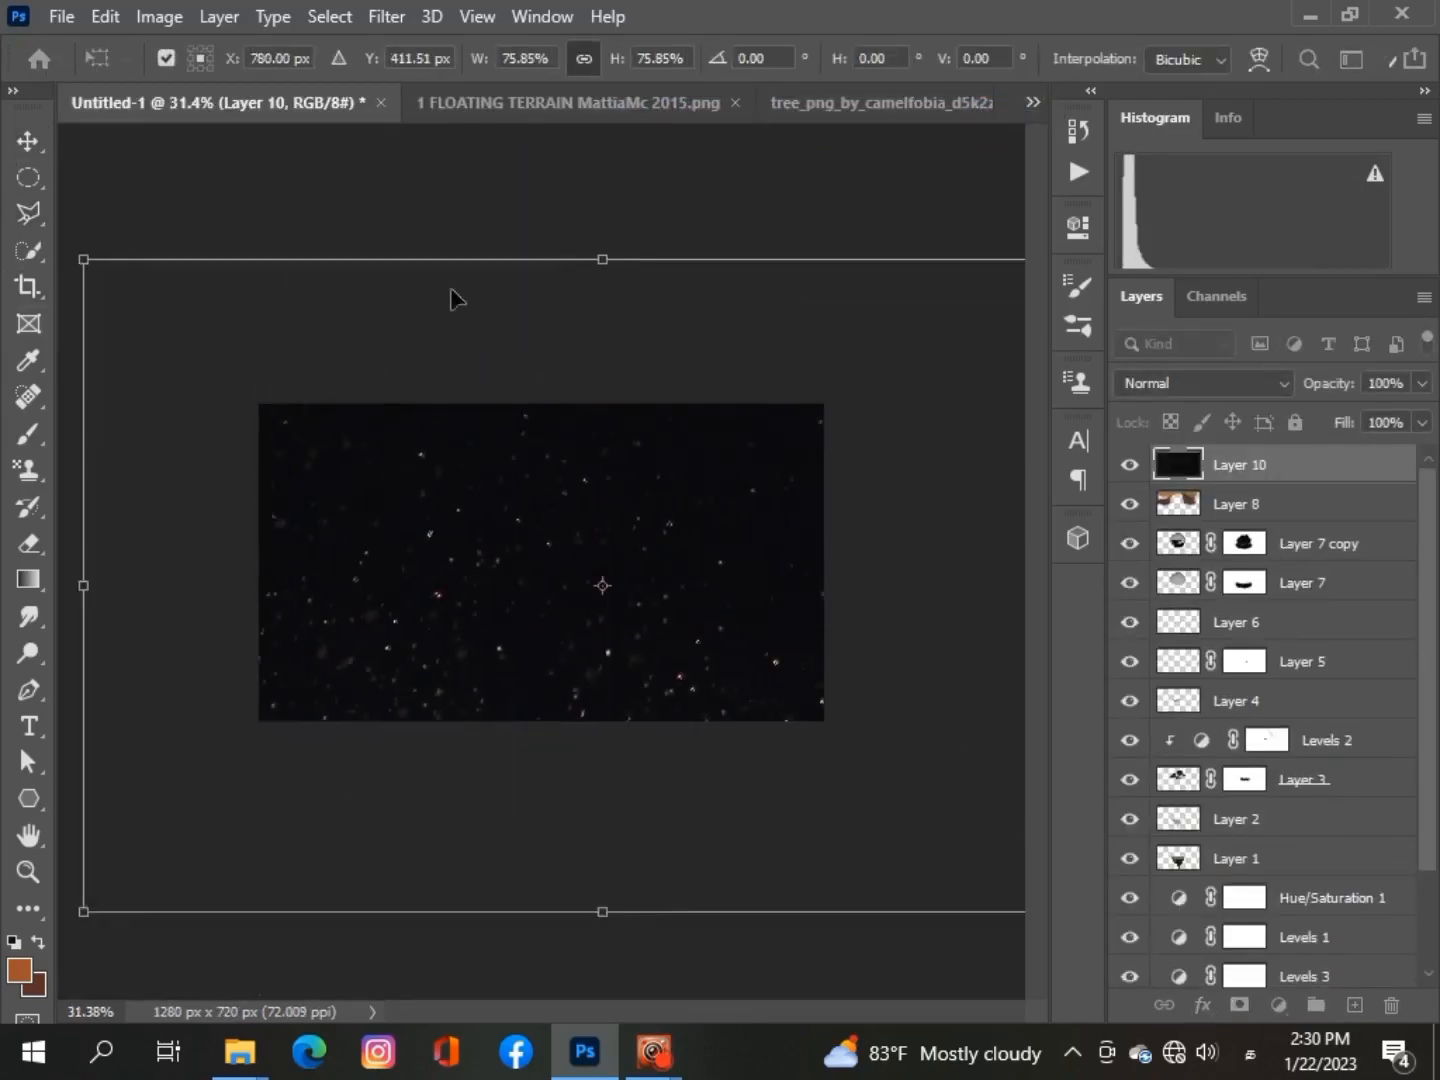
drag(601, 257, 604, 525)
drag(581, 658, 553, 509)
drag(881, 374, 688, 495)
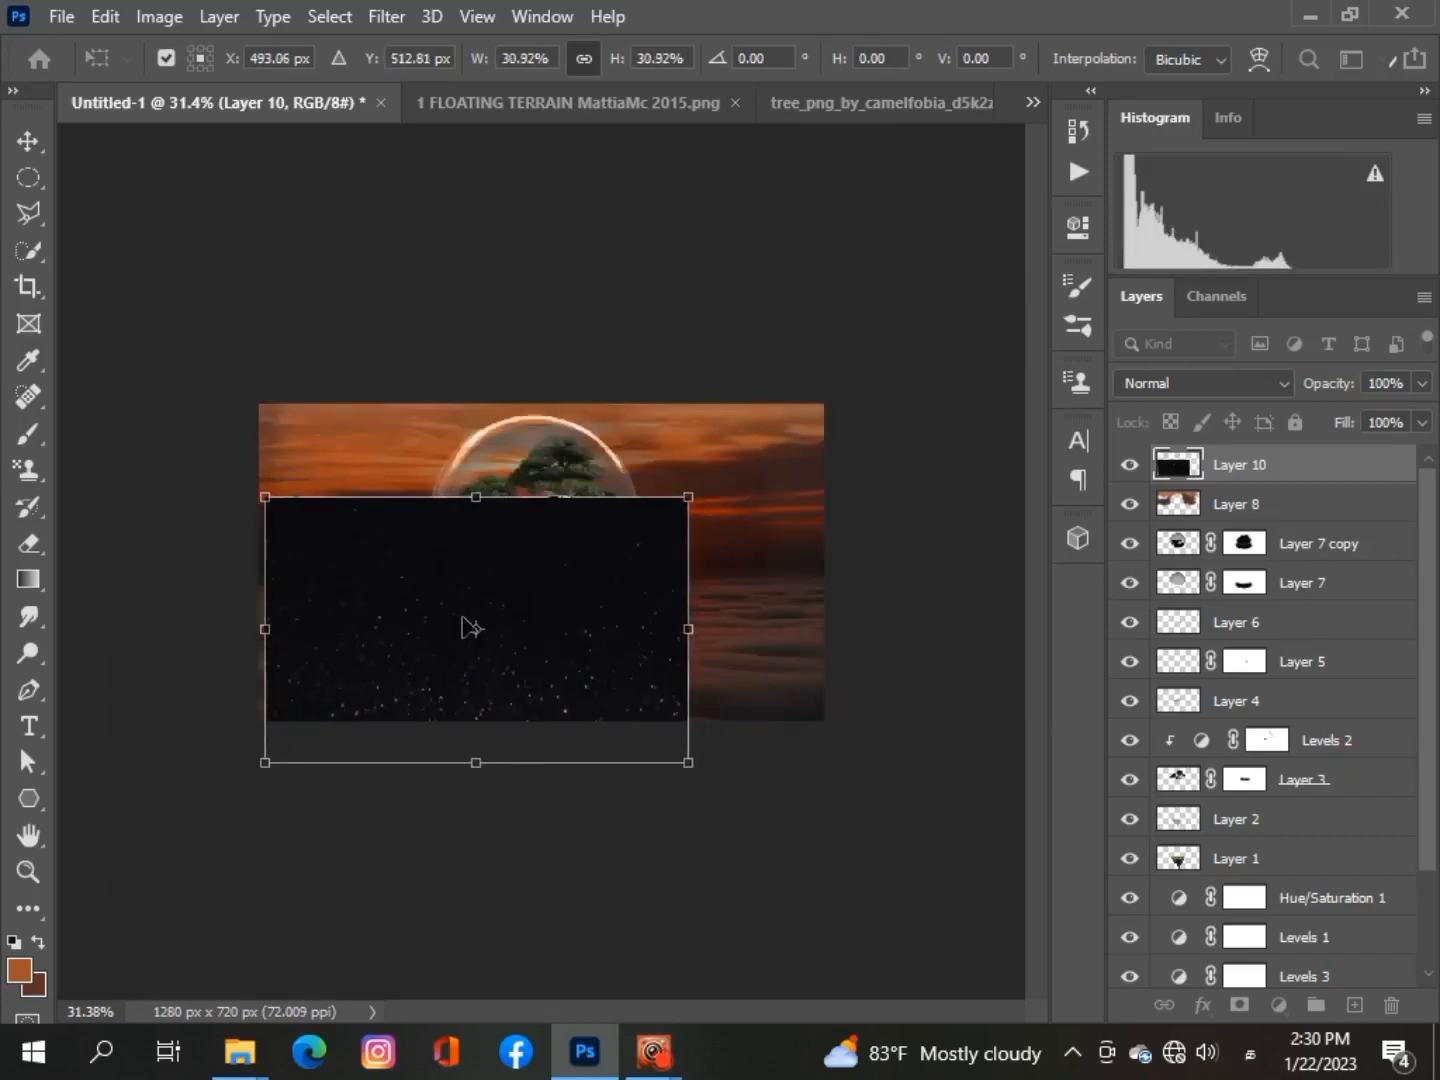
drag(466, 630, 514, 554)
drag(733, 689, 791, 722)
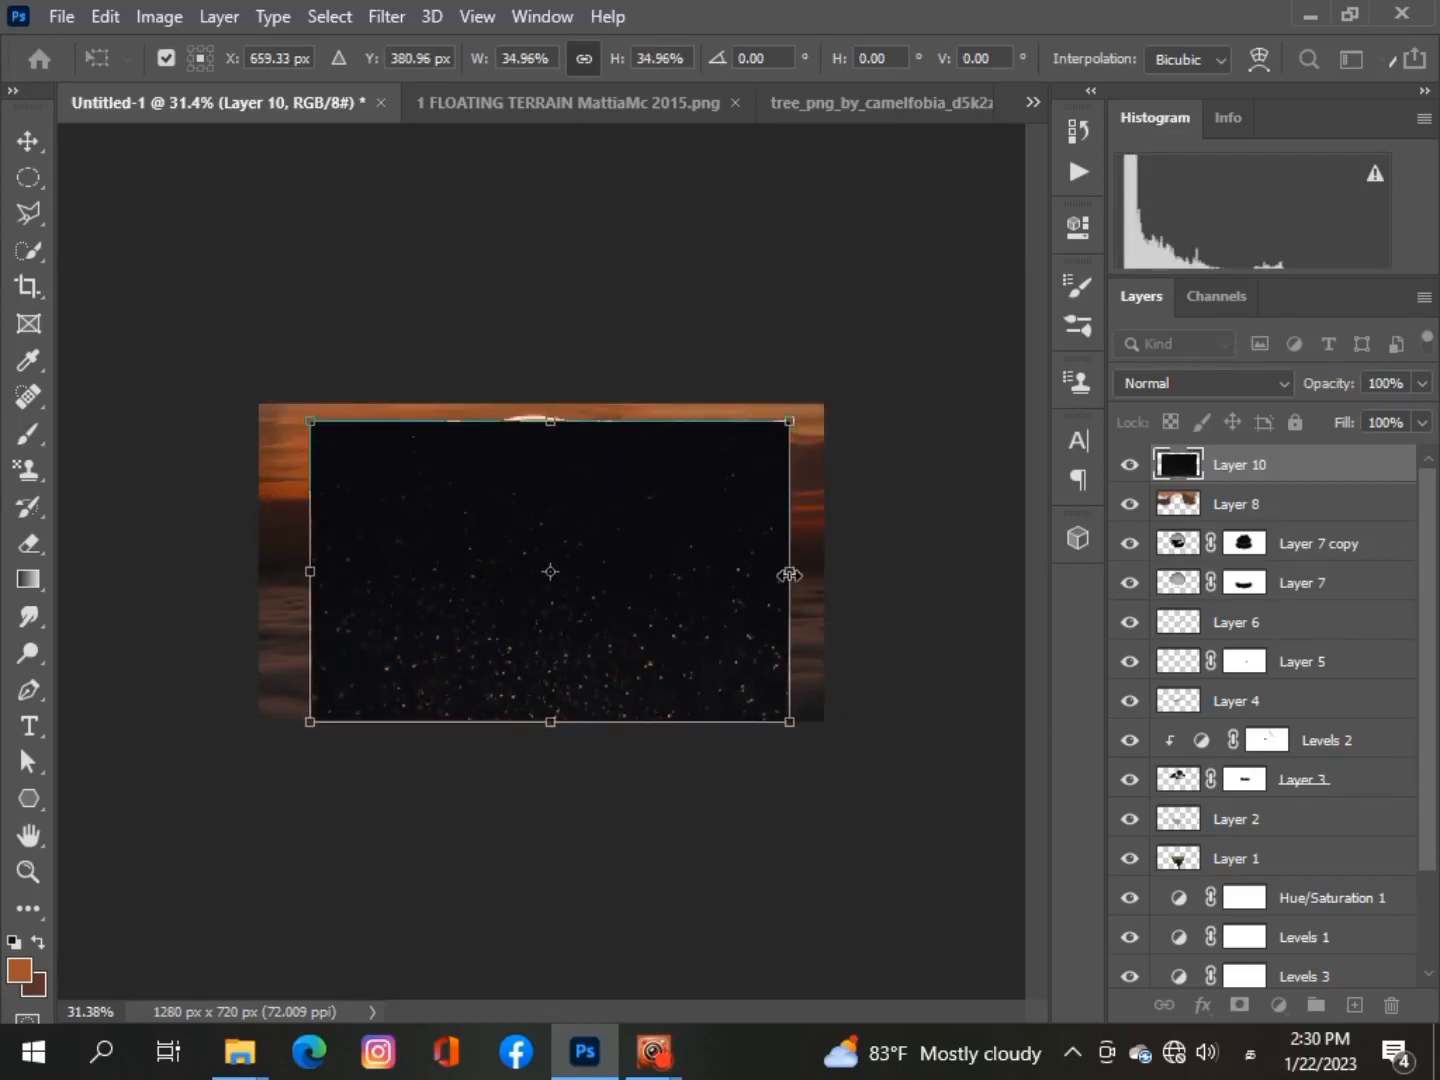
Stretch the sparks layer to 41.93% width and 37.02% height to cover the whole canvas
drag(787, 572, 832, 574)
drag(311, 572, 262, 578)
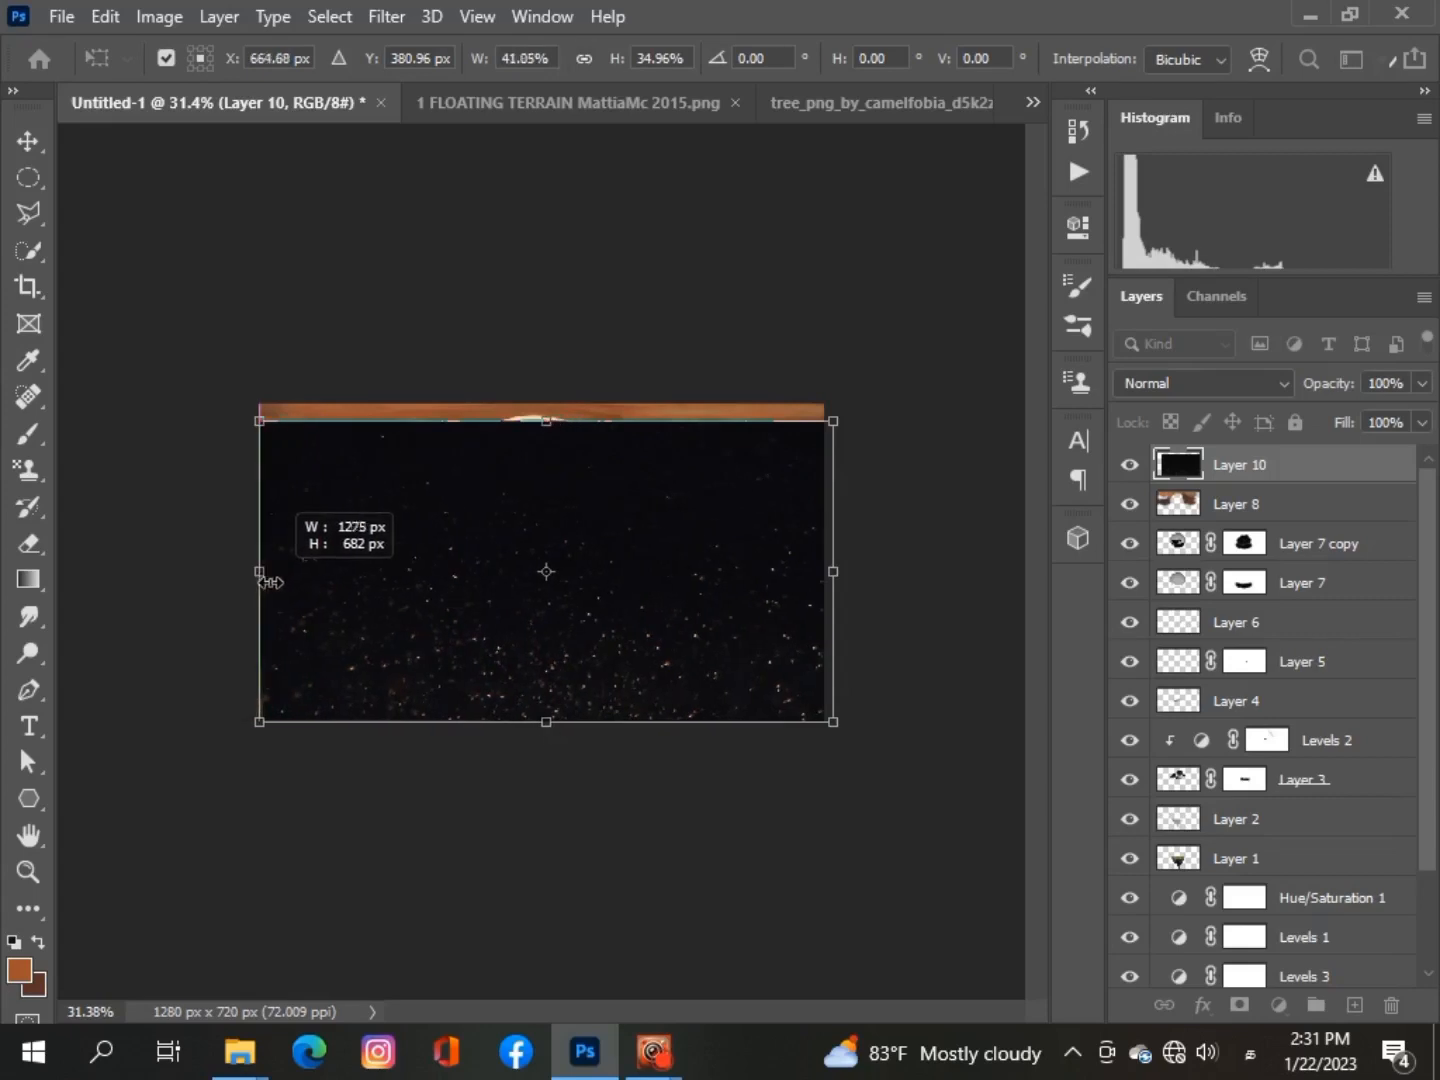
drag(546, 410, 546, 402)
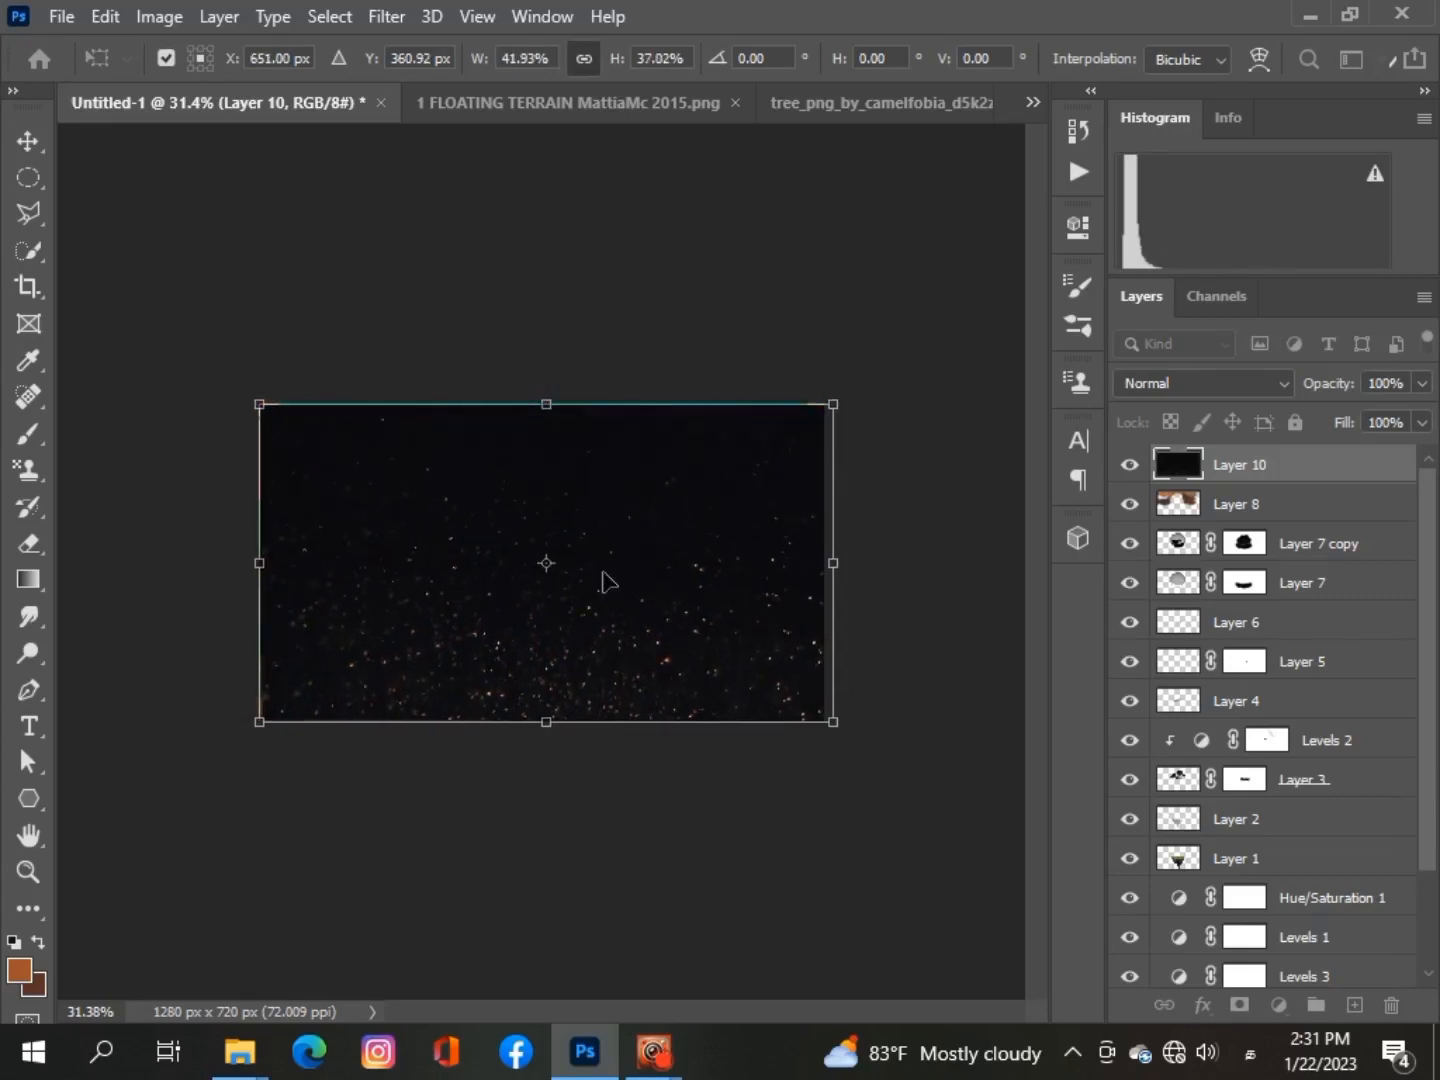
Apply the transform and set the blend mode of the sparks layer to Lighten
key(Return)
click(1281, 382)
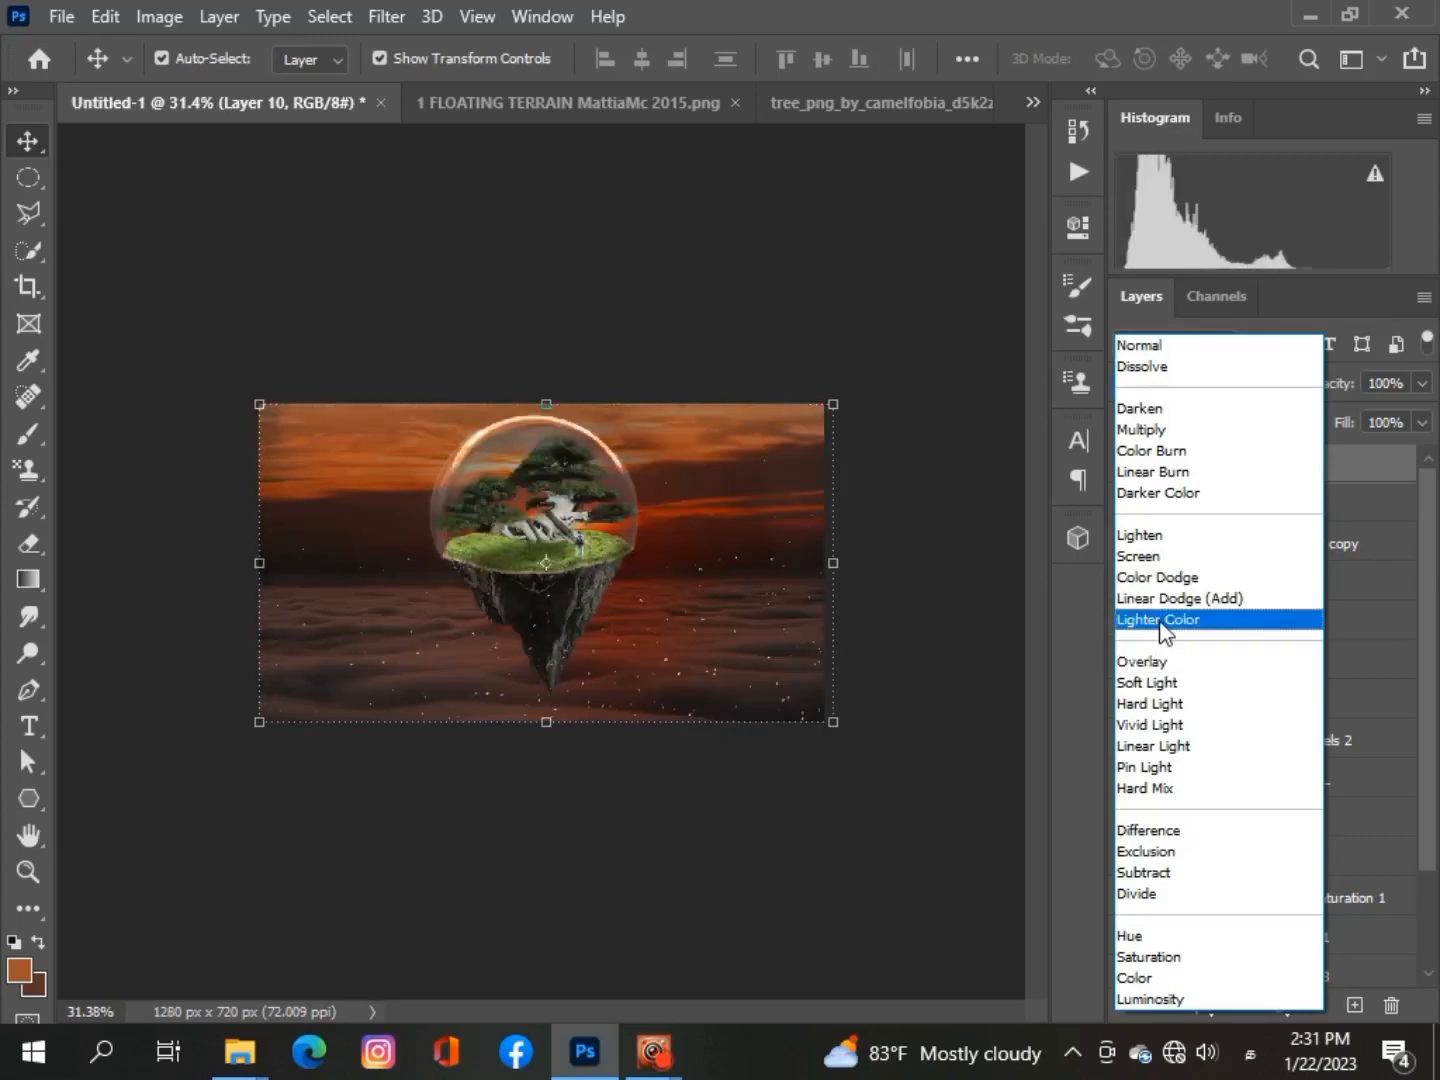
click(1150, 536)
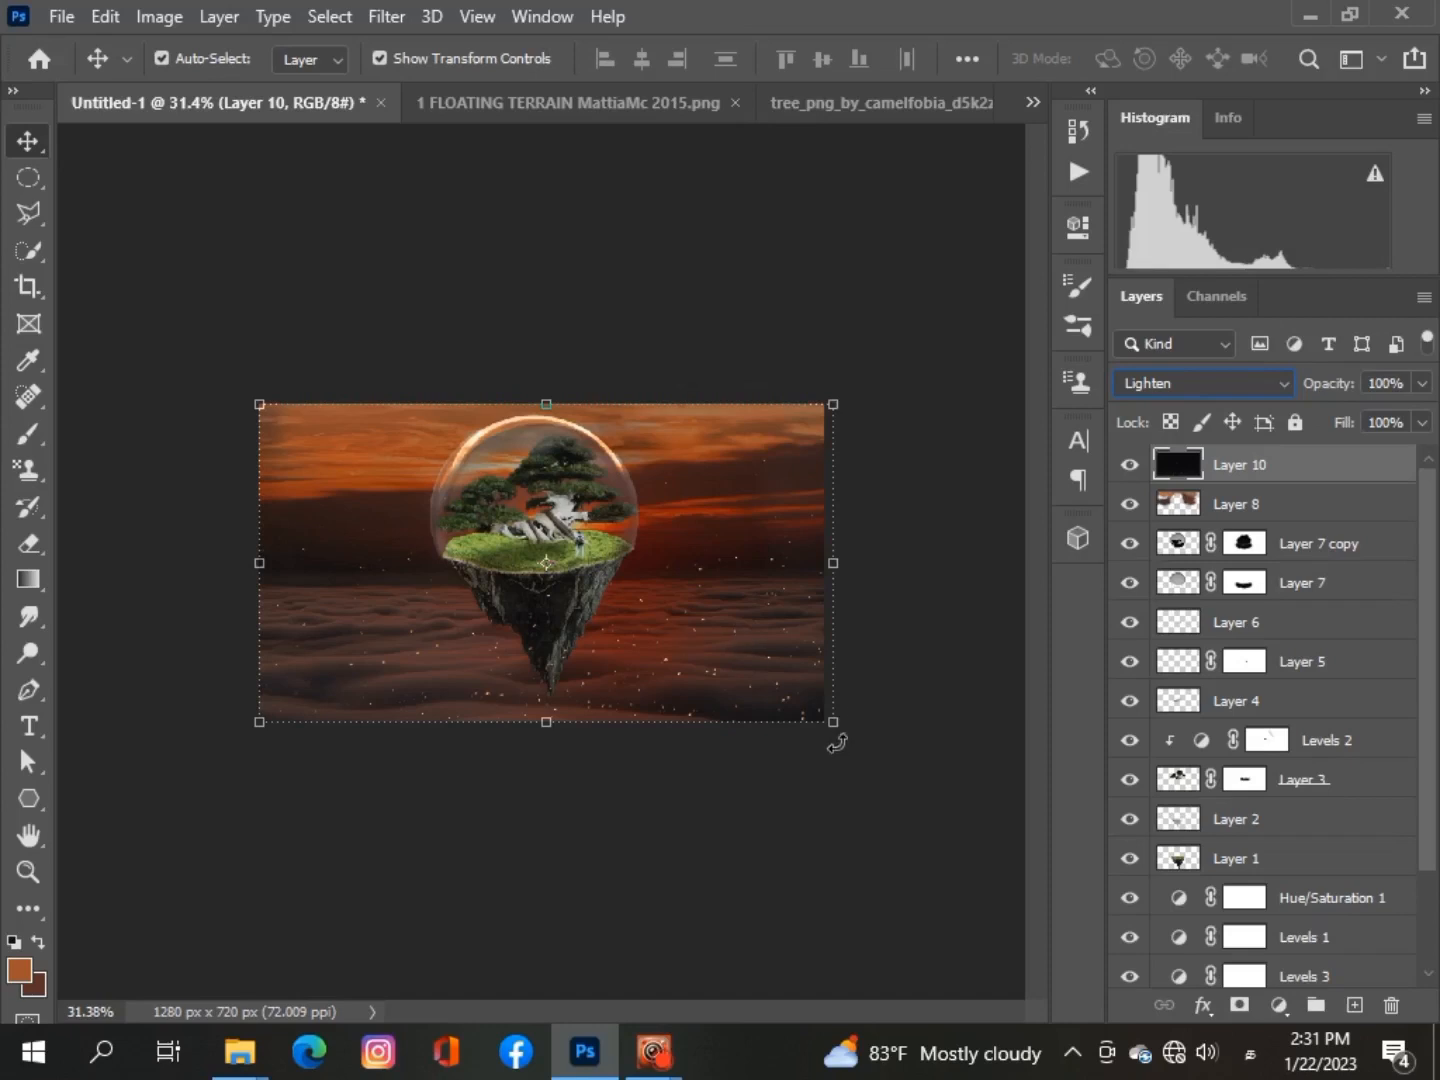
Enlarge the sparks layer to about 120% width, stretch it slightly taller and position it so it covers the whole canvas
drag(833, 721, 871, 745)
drag(604, 581, 565, 554)
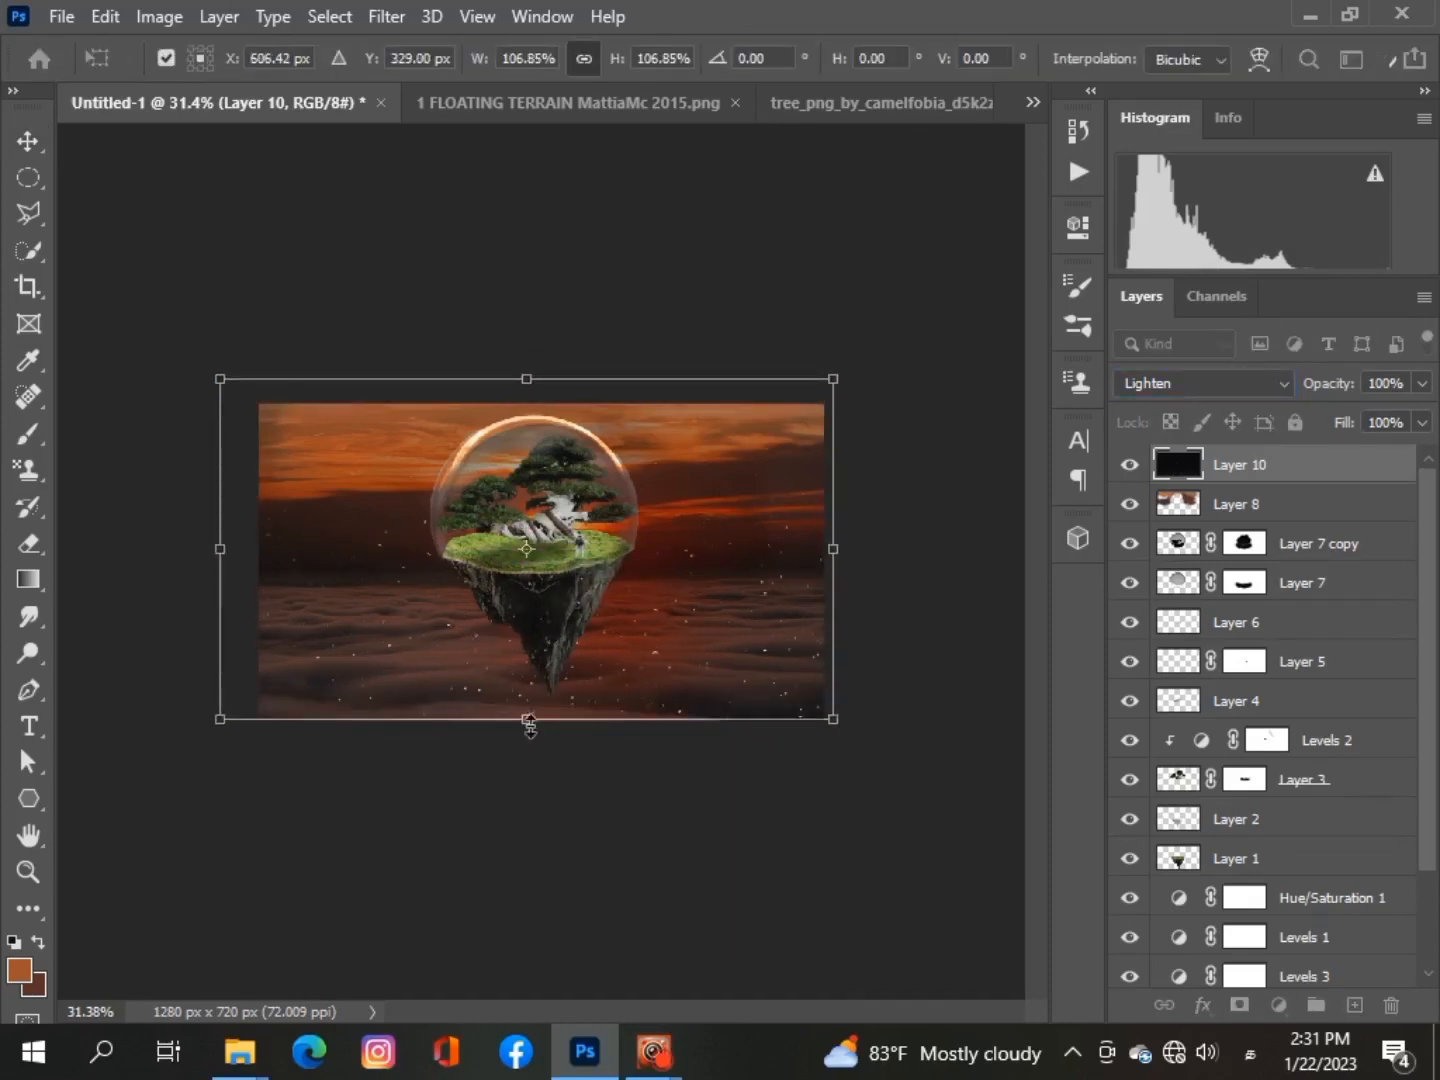
drag(530, 724, 526, 829)
drag(524, 564, 540, 491)
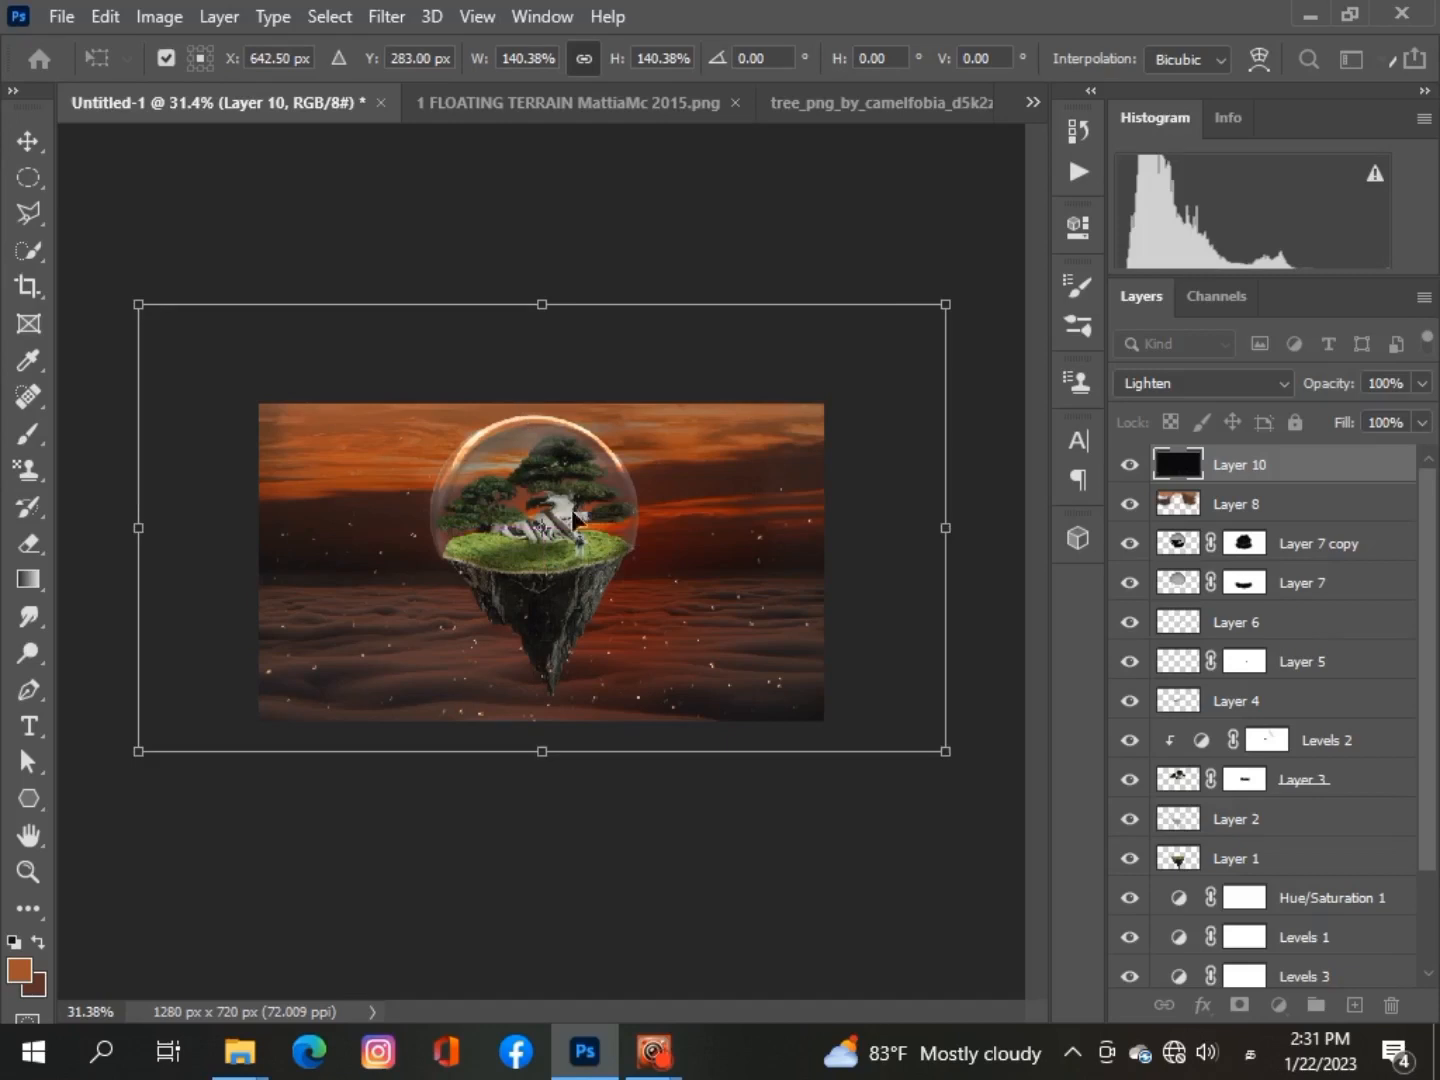
drag(946, 309, 830, 355)
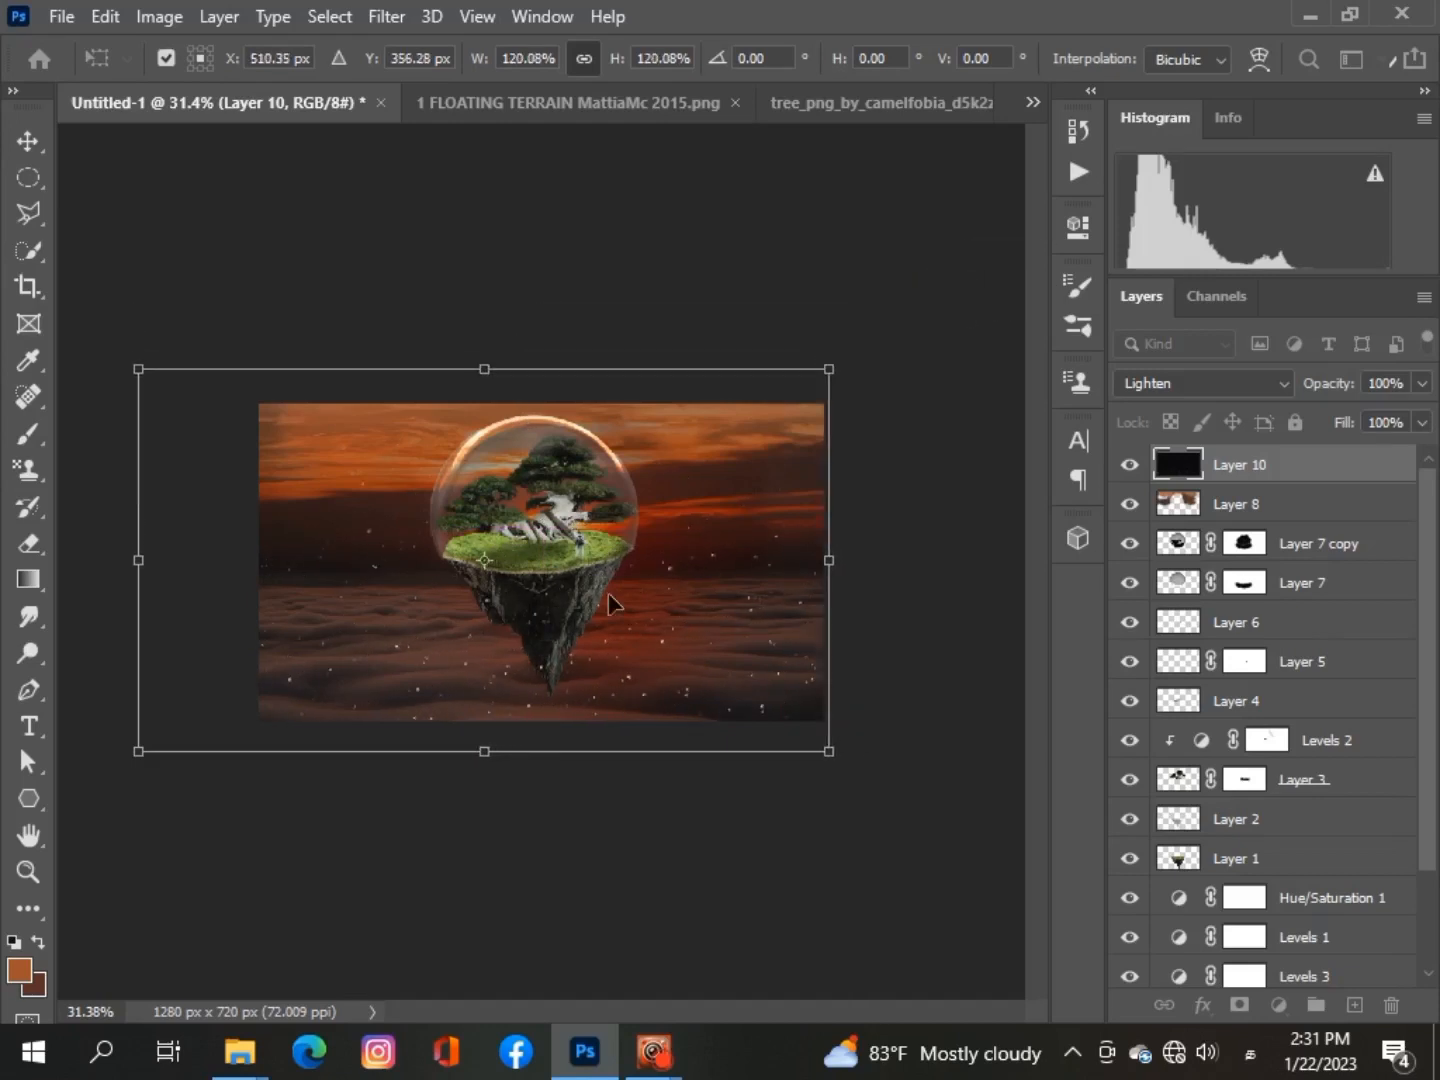
mouse_move(609, 601)
mouse_down()
mouse_move(608, 549)
mouse_move(614, 567)
mouse_up()
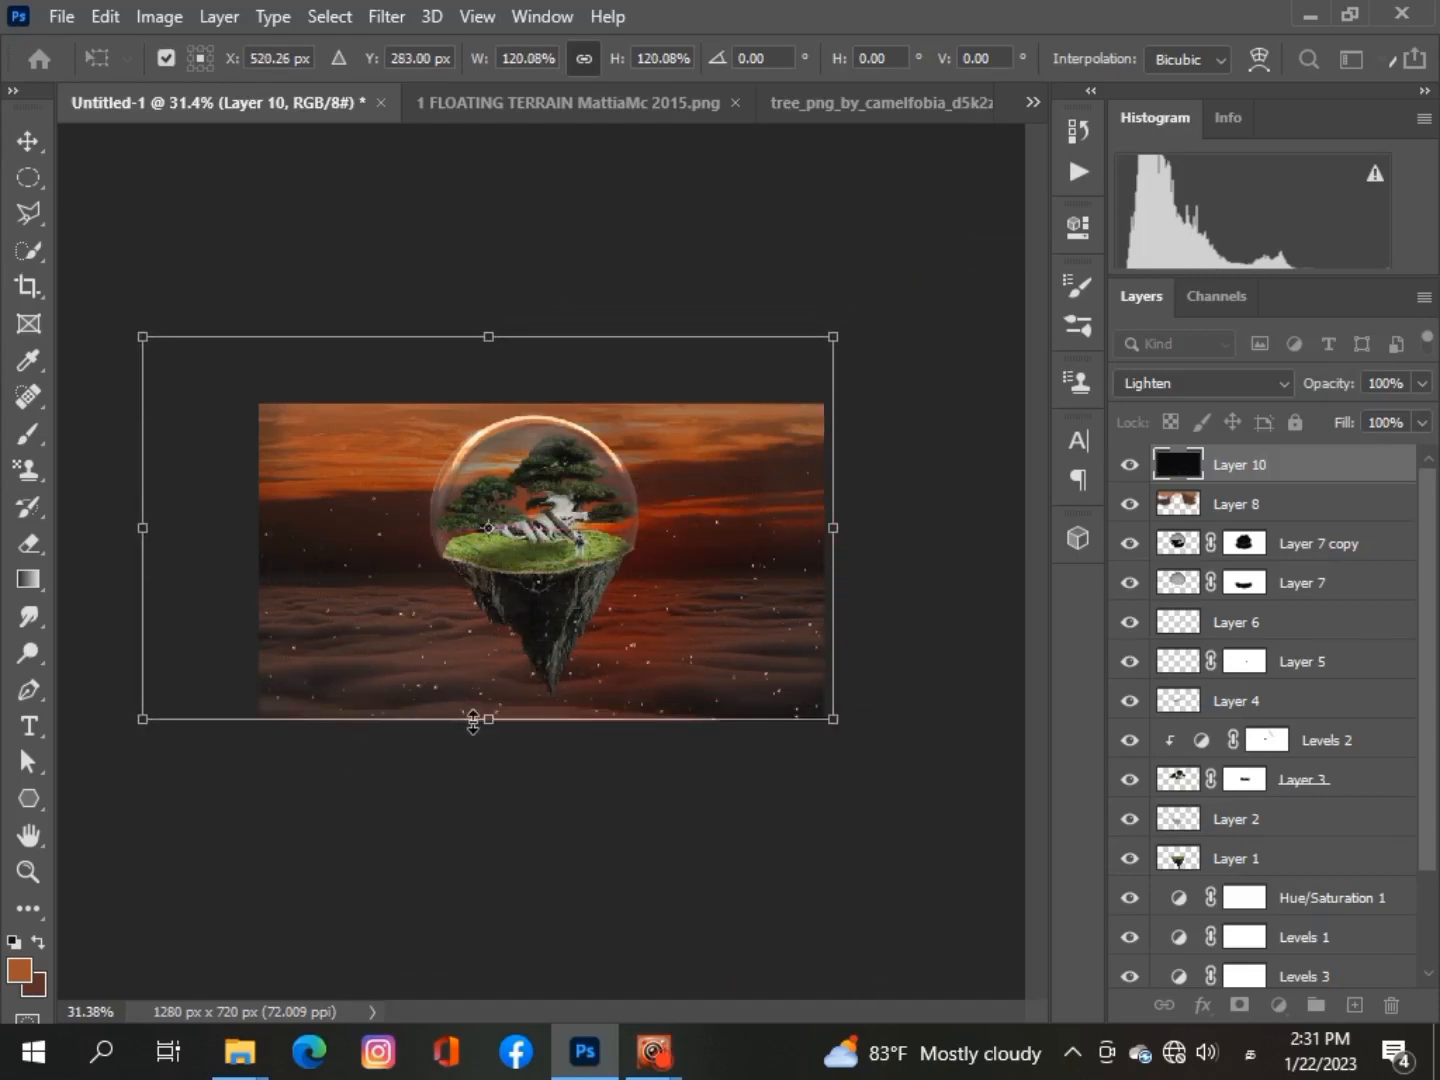
drag(473, 723, 473, 765)
drag(563, 618, 578, 574)
key(Return)
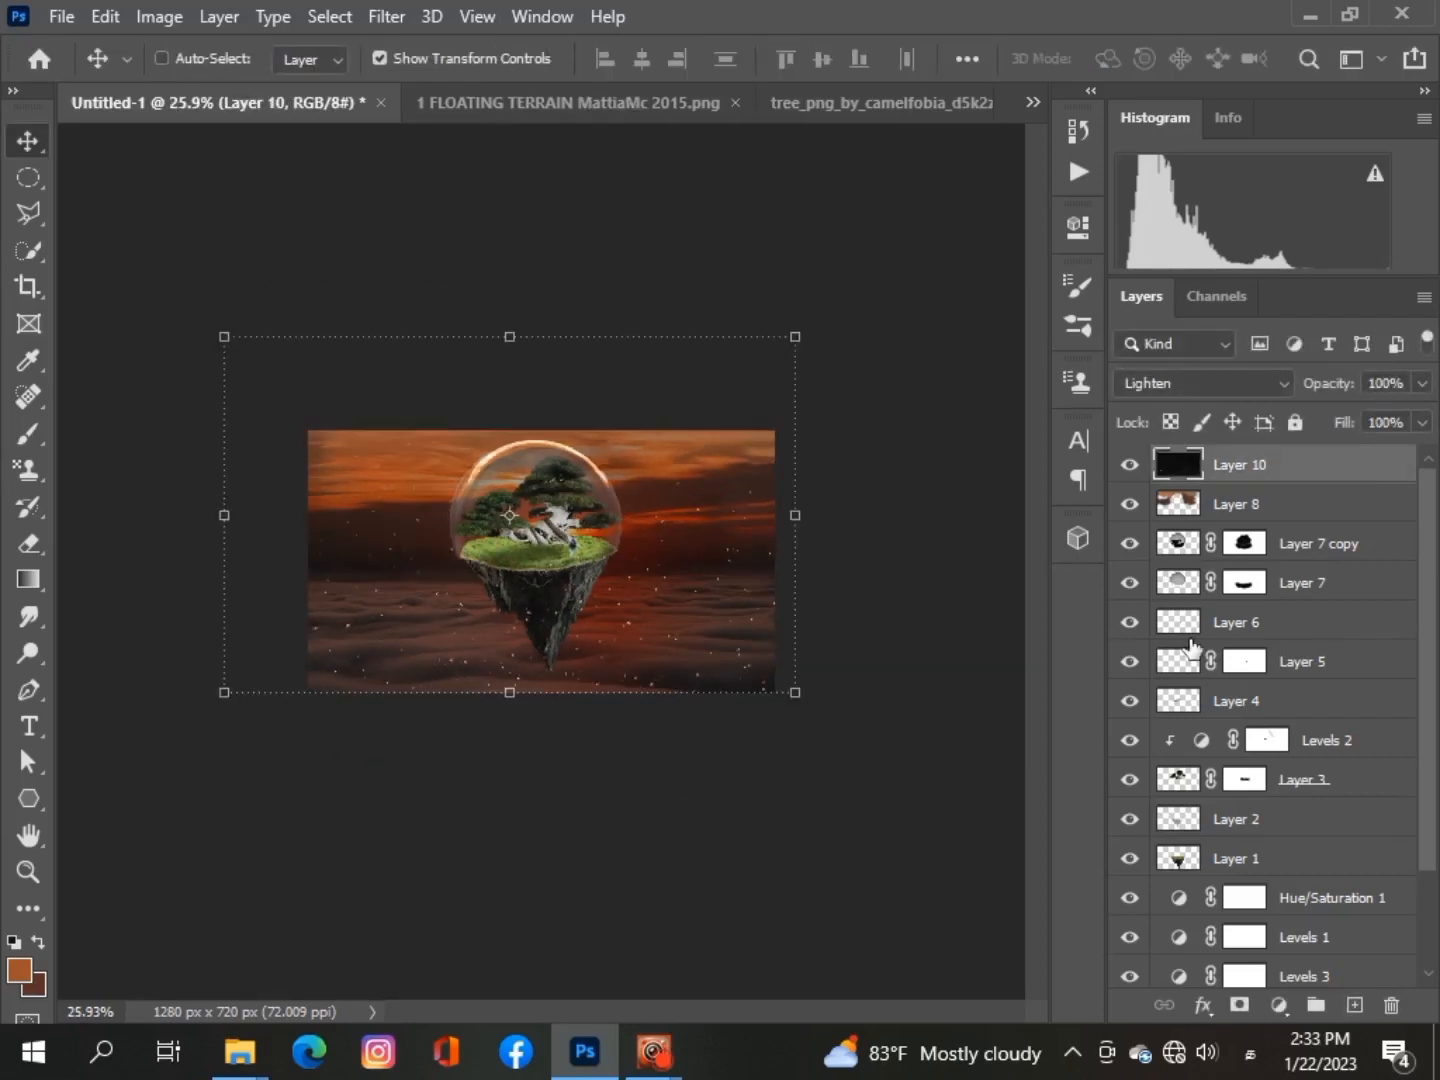
Start a Hue/Saturation adjustment on the sparks layer and raise the lightness to +10
key(ctrl+u)
drag(1015, 528, 949, 534)
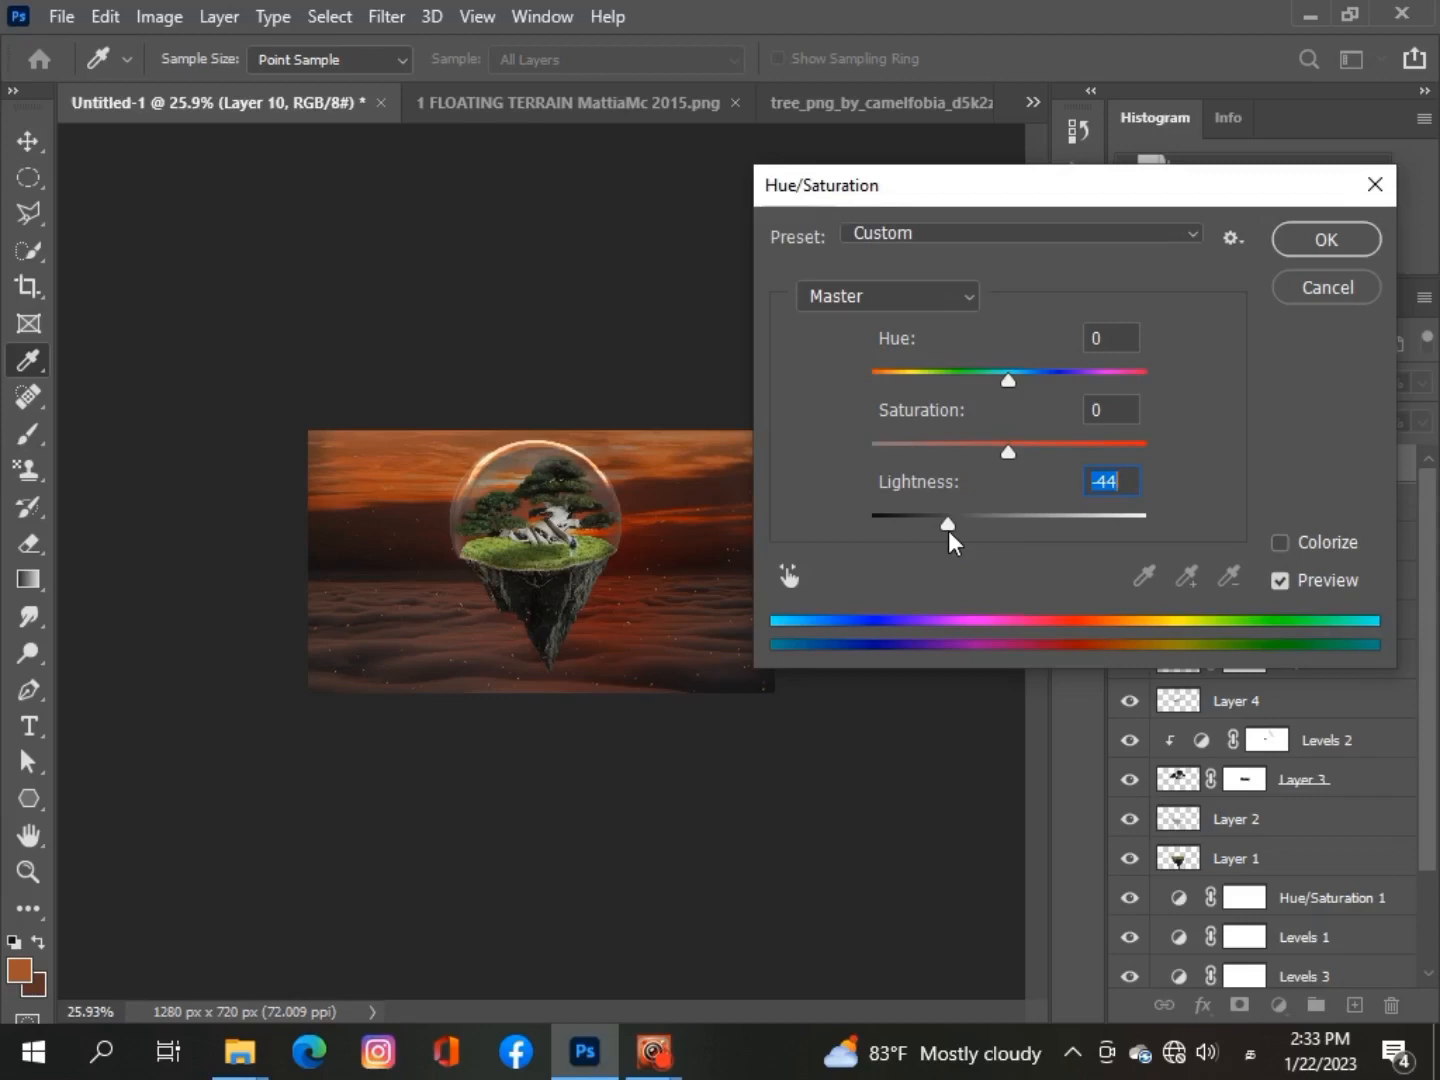
drag(956, 526, 1024, 525)
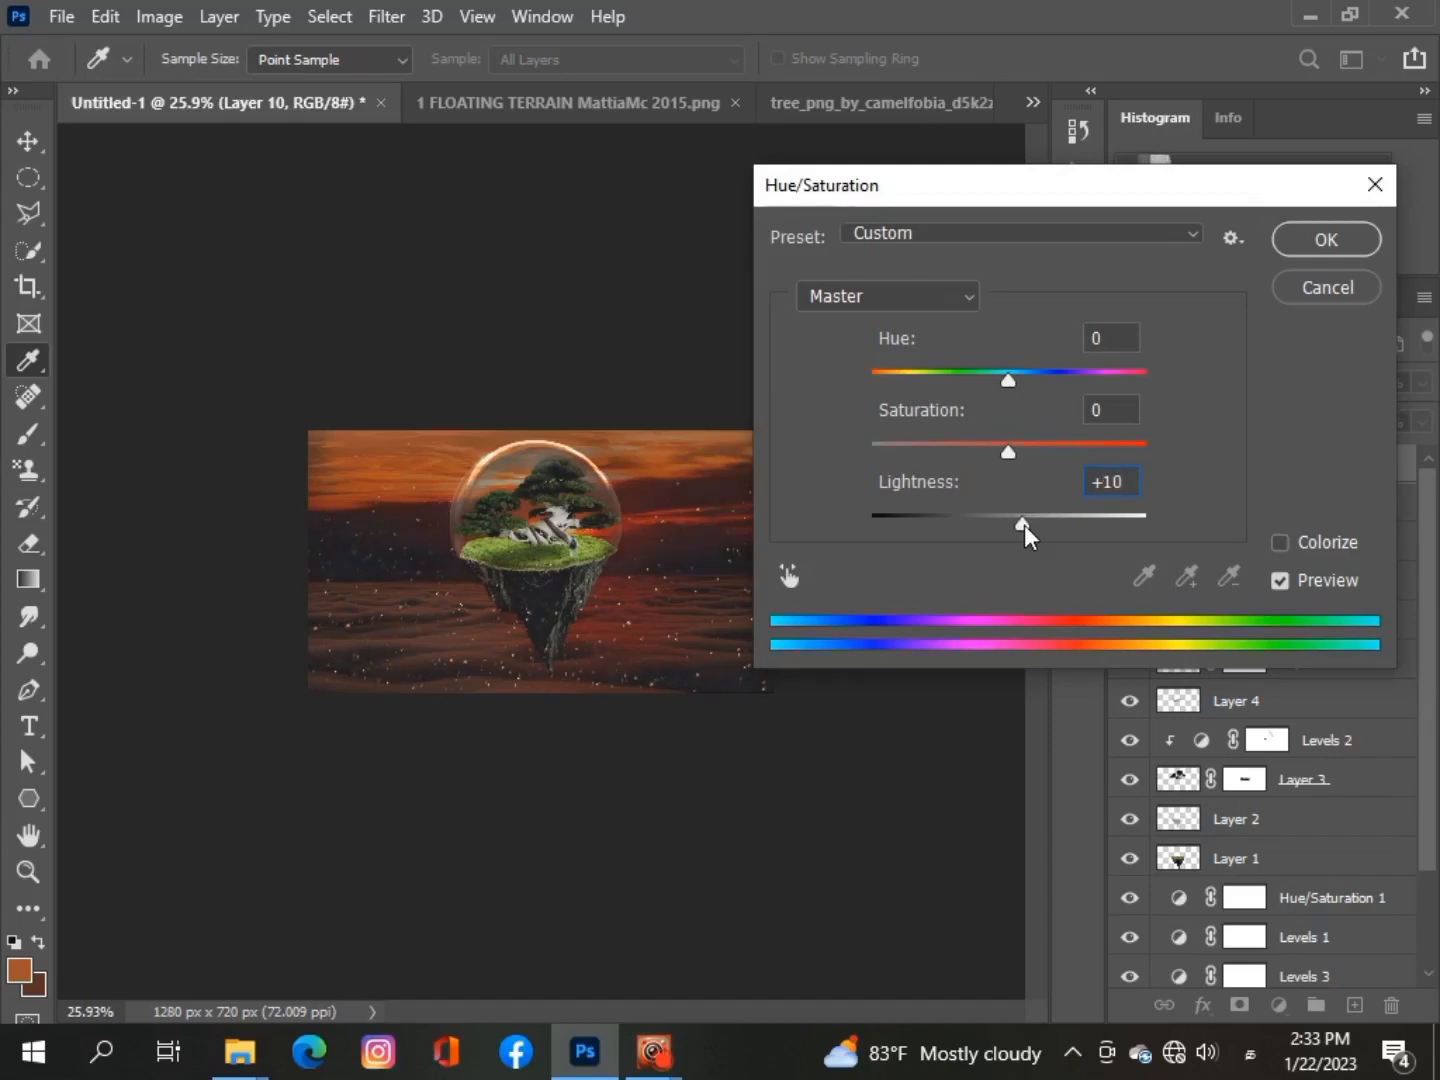
Try colorizing the sparks with hue 22 and saturation 37, and turn colorizing off again
click(1282, 542)
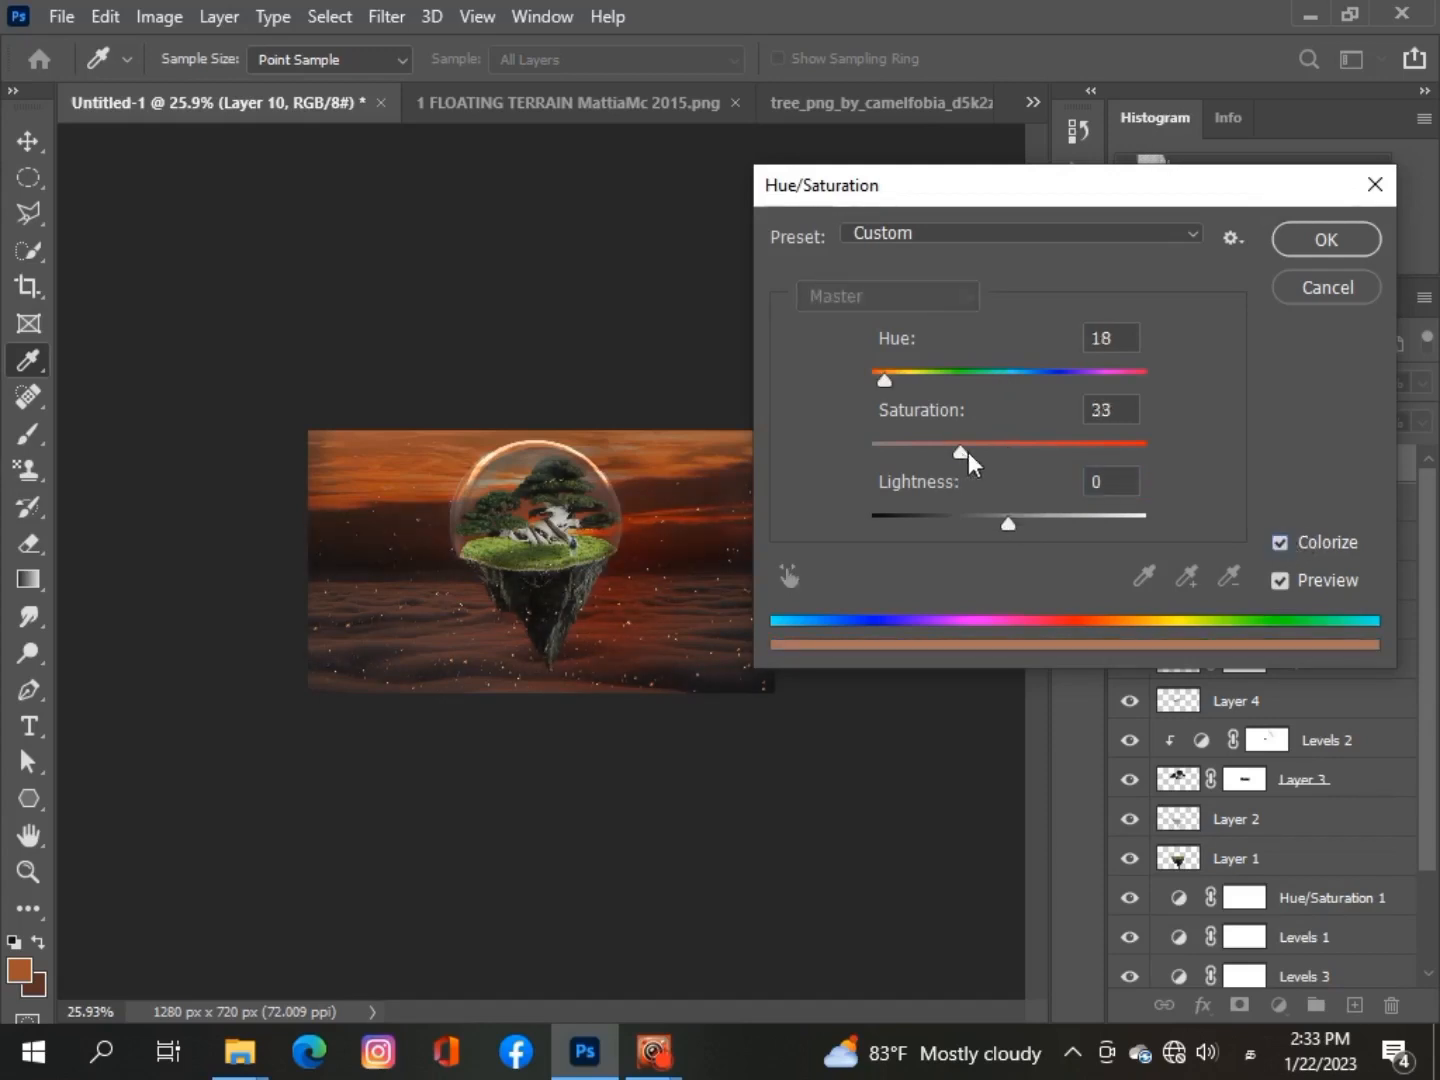
drag(1063, 455, 939, 453)
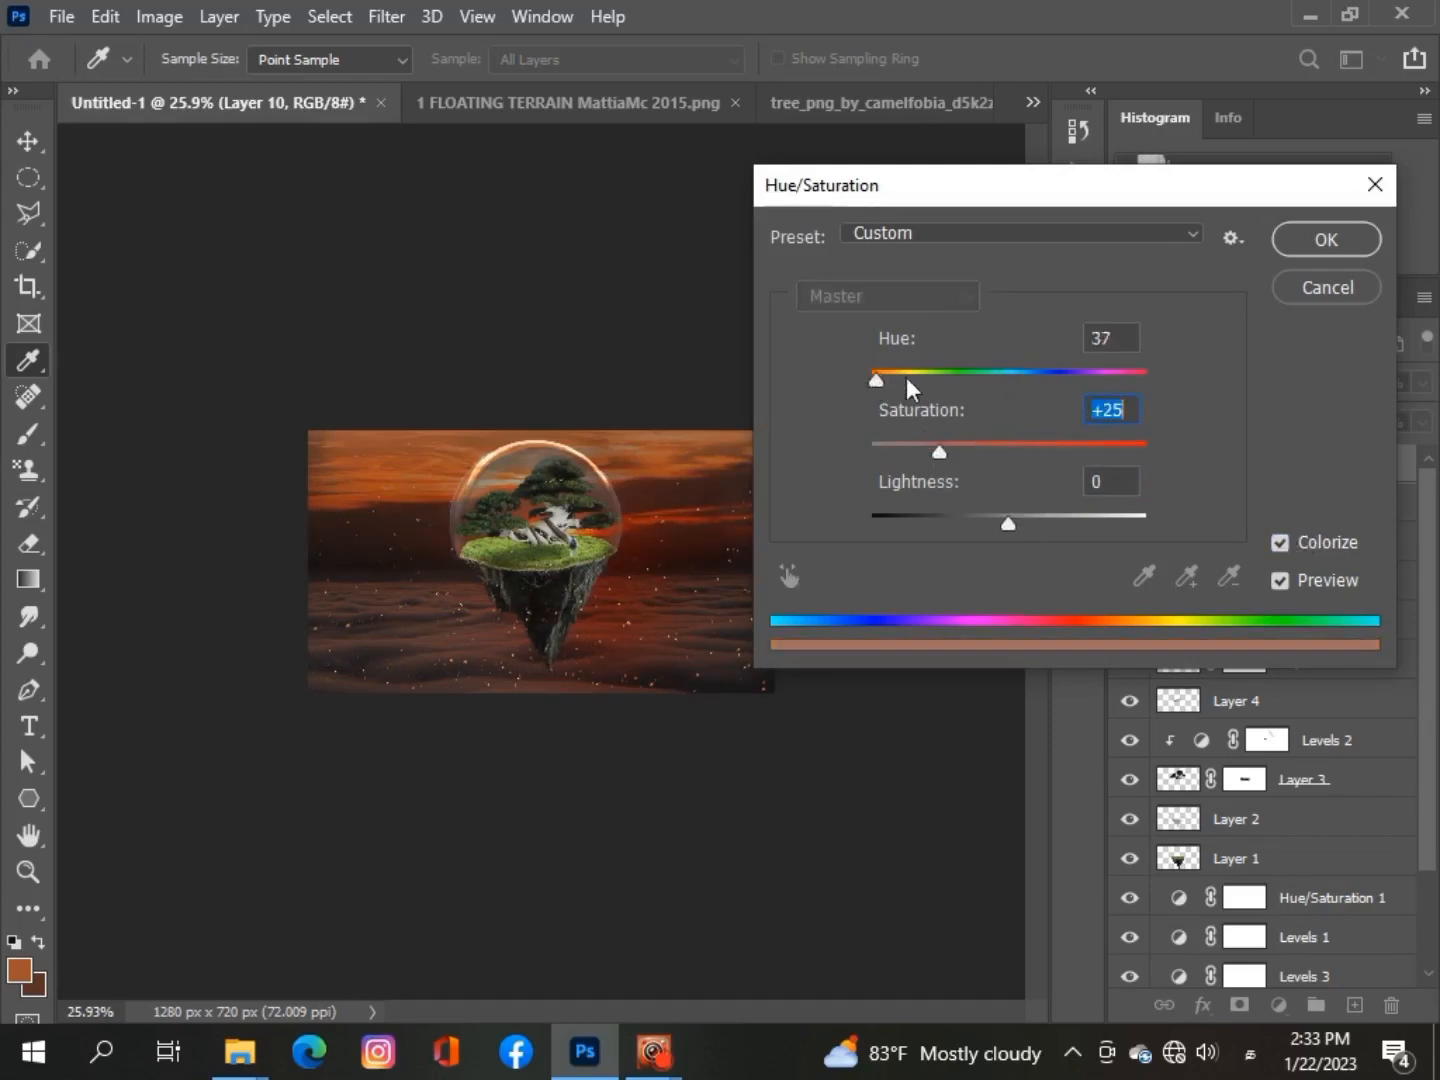
mouse_move(906, 377)
mouse_down()
mouse_move(937, 378)
mouse_move(889, 381)
mouse_up()
drag(939, 451, 973, 451)
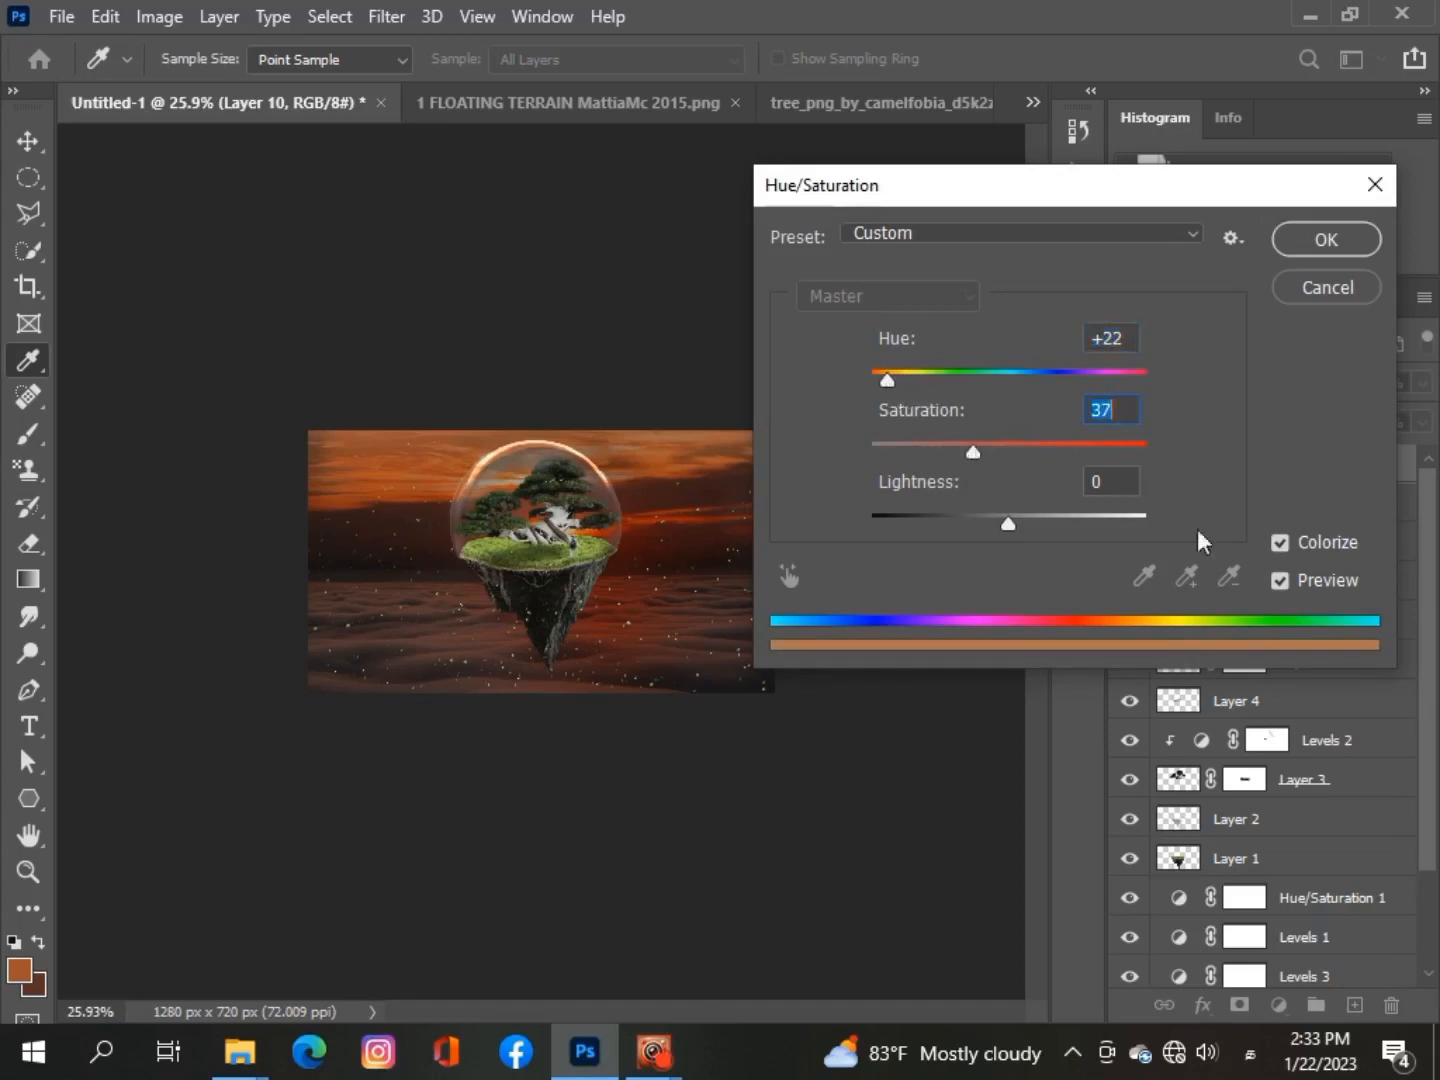
click(1279, 542)
Set the sparks layer's lightness to +11, strongly boost its saturation and apply the Hue/Saturation adjustment
mouse_move(1025, 527)
mouse_down()
mouse_move(1007, 527)
mouse_move(1025, 523)
mouse_up()
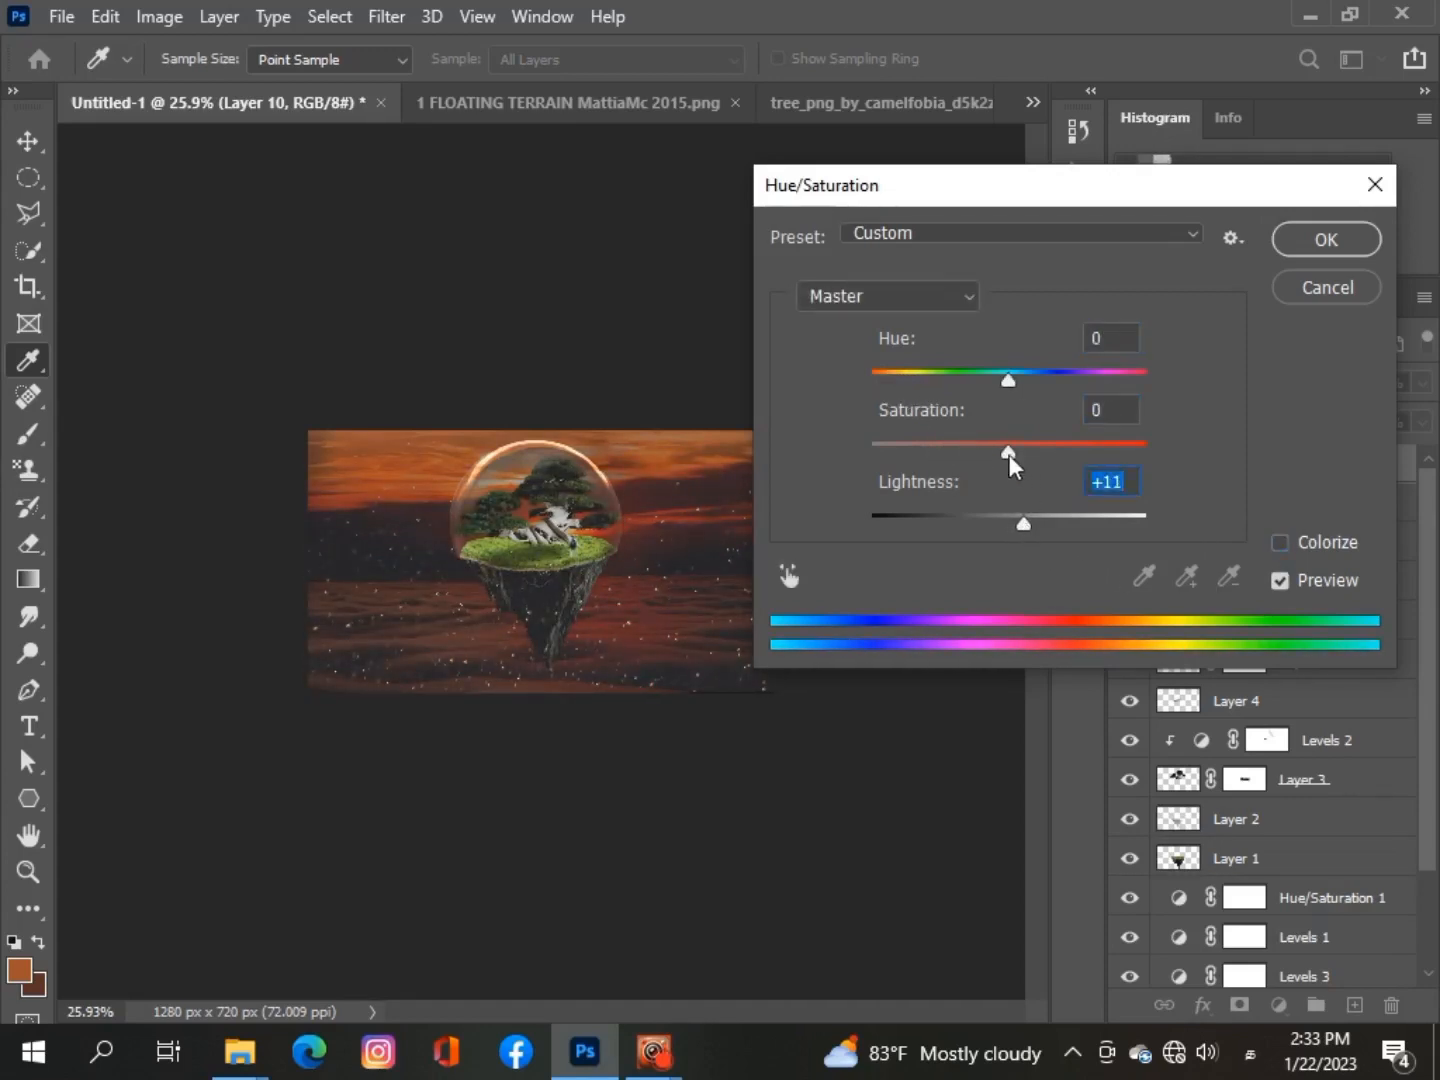
drag(1009, 455, 1085, 455)
drag(1008, 381, 1003, 426)
key(Return)
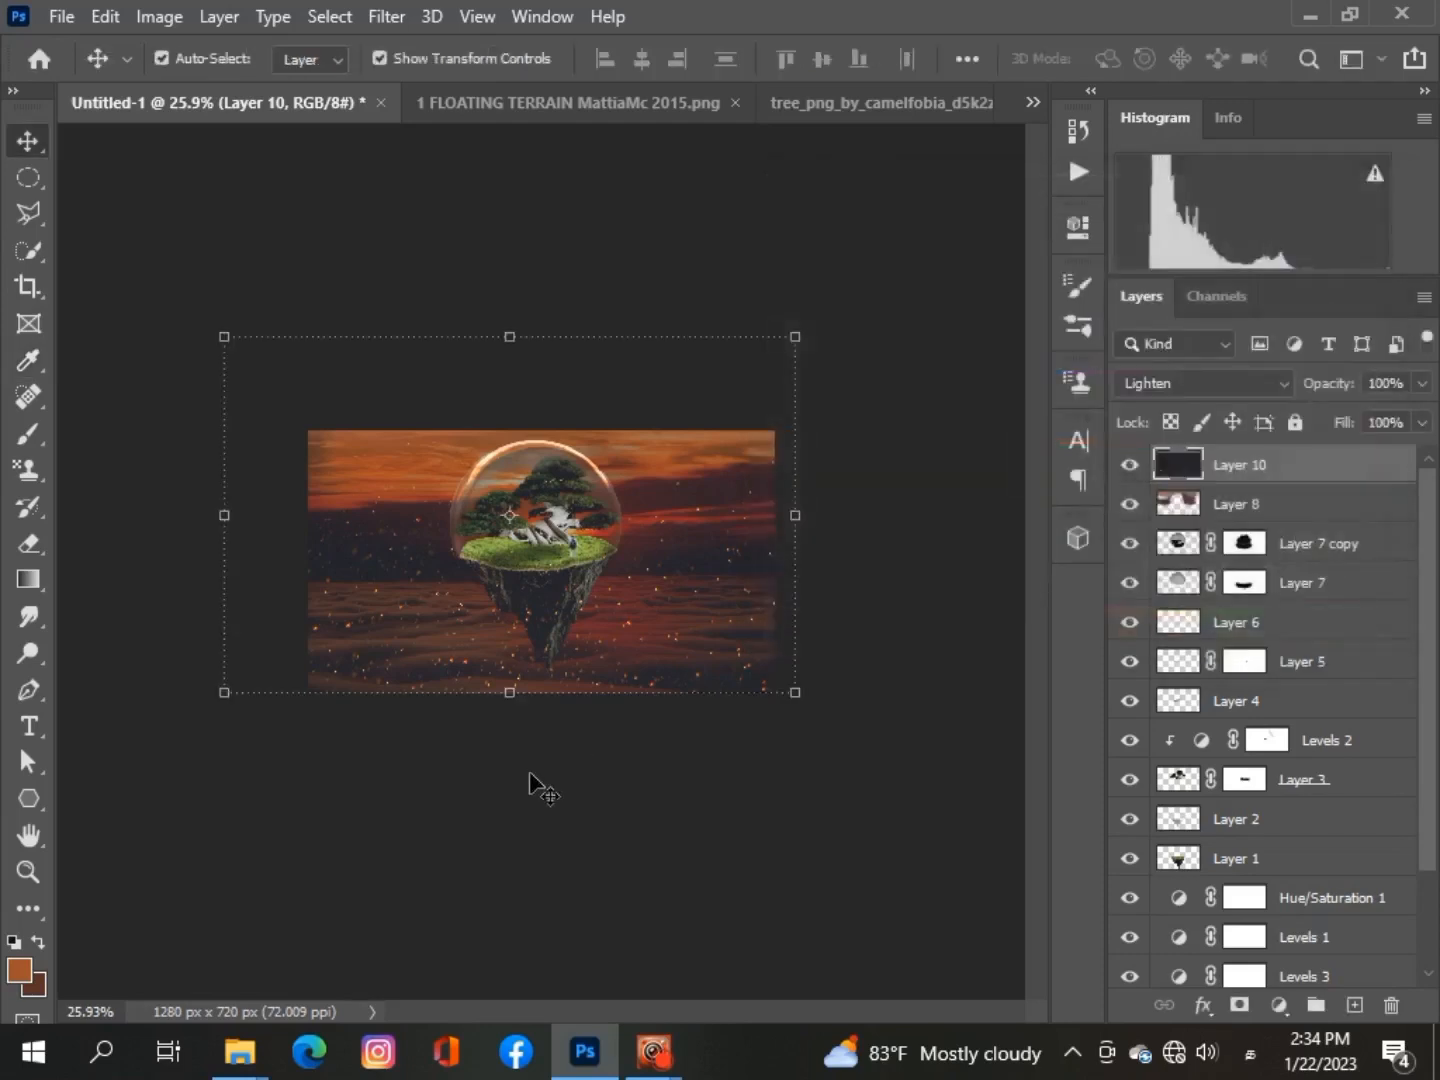
click(540, 789)
scroll(540, 790, down, 2)
scroll(540, 790, up, 4)
scroll(540, 790, down, 4)
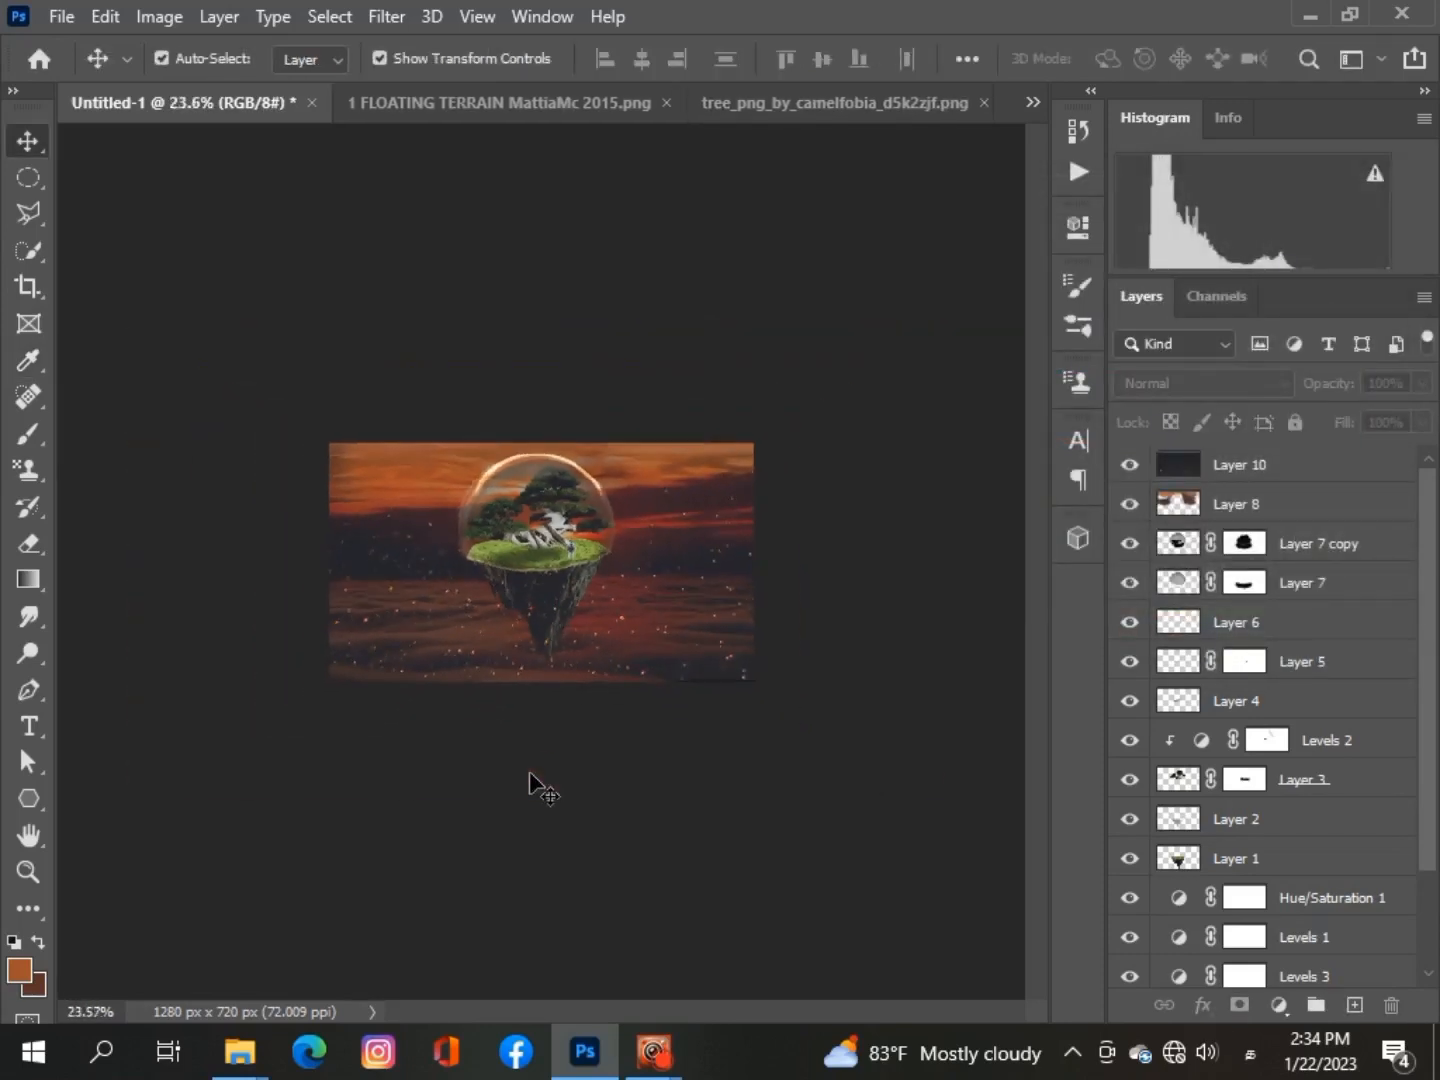
scroll(540, 790, up, 1)
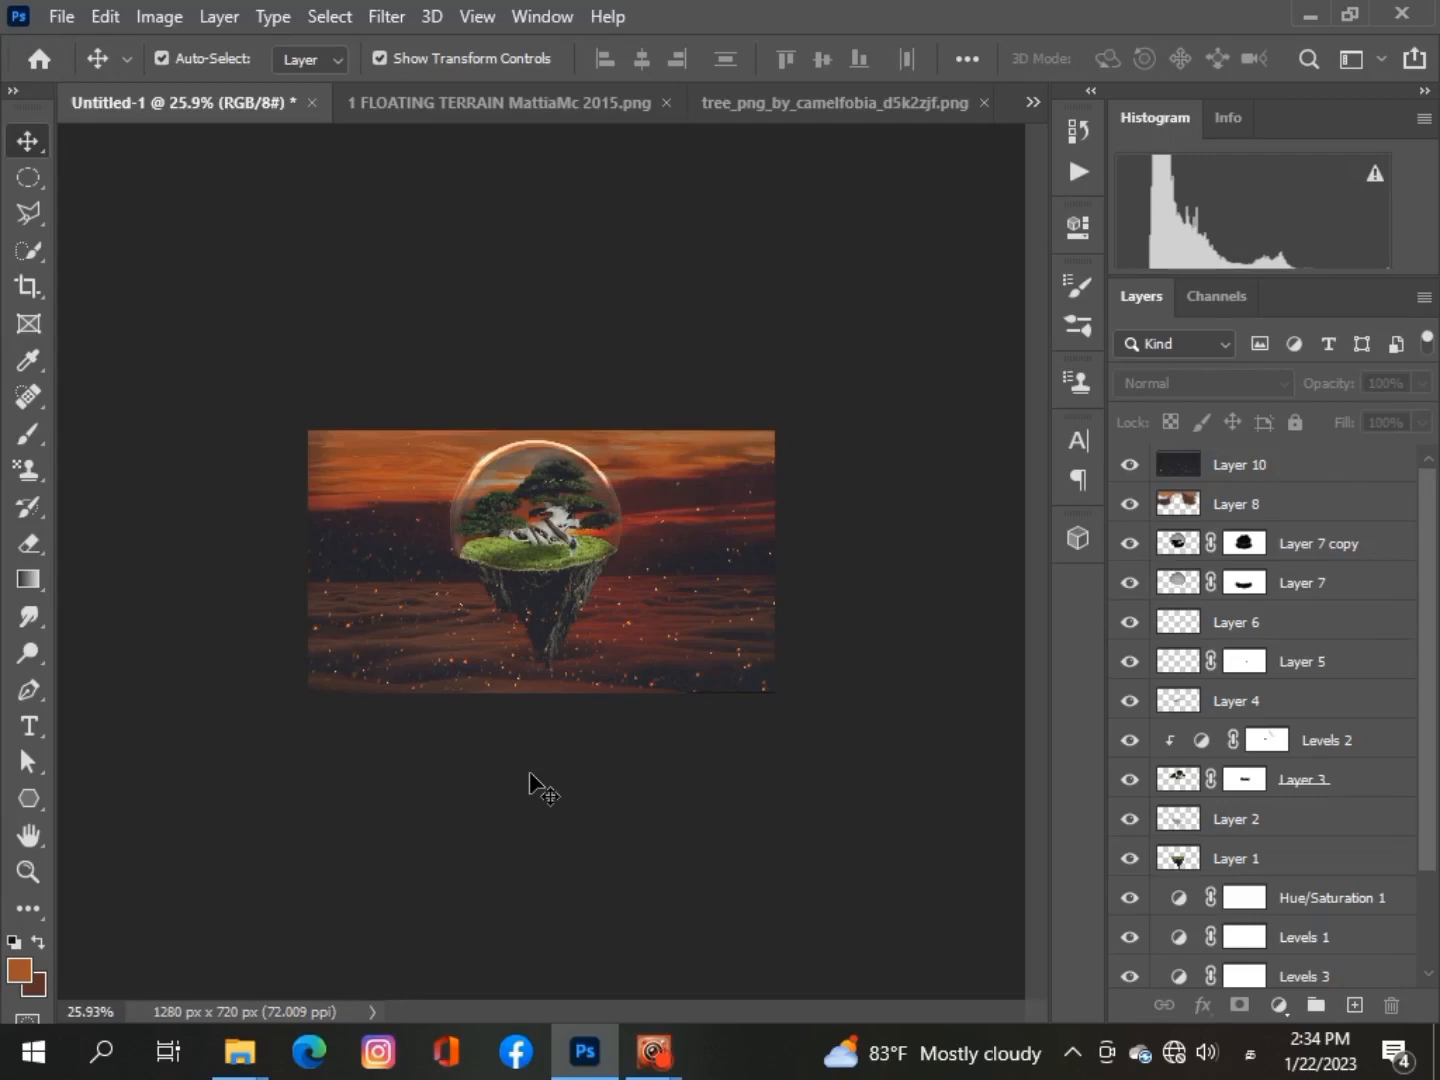
Apply Levels to the sparks layer with midtones at 1.06 and the white output level at 242
click(1291, 463)
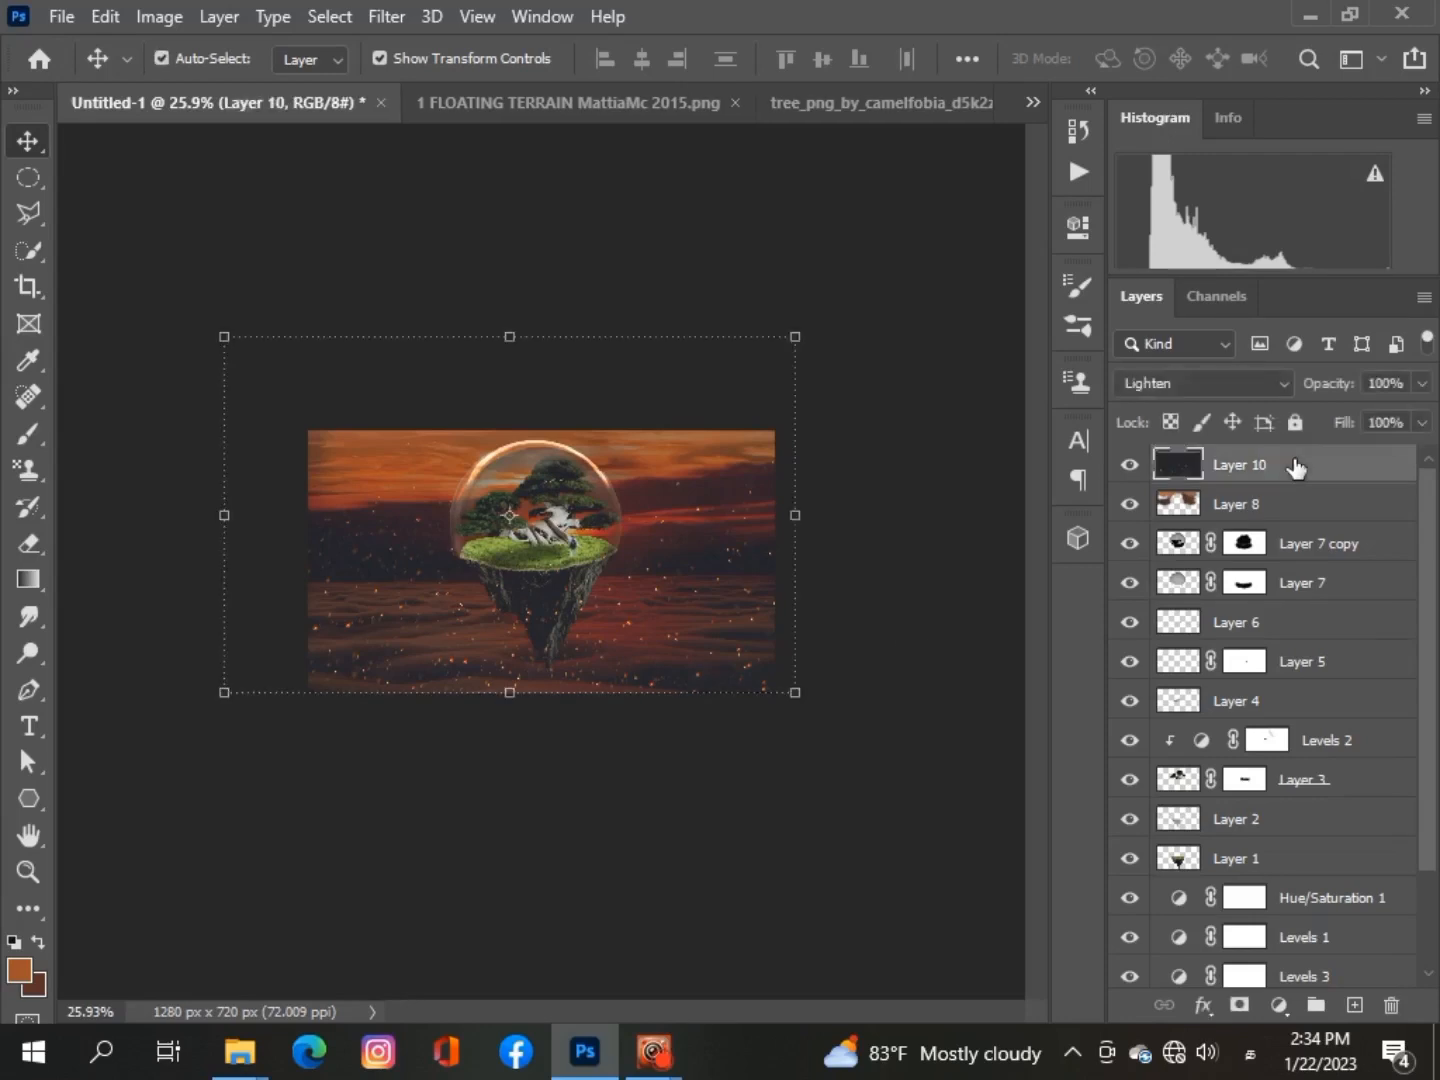
key(ctrl+l)
drag(770, 139, 1203, 255)
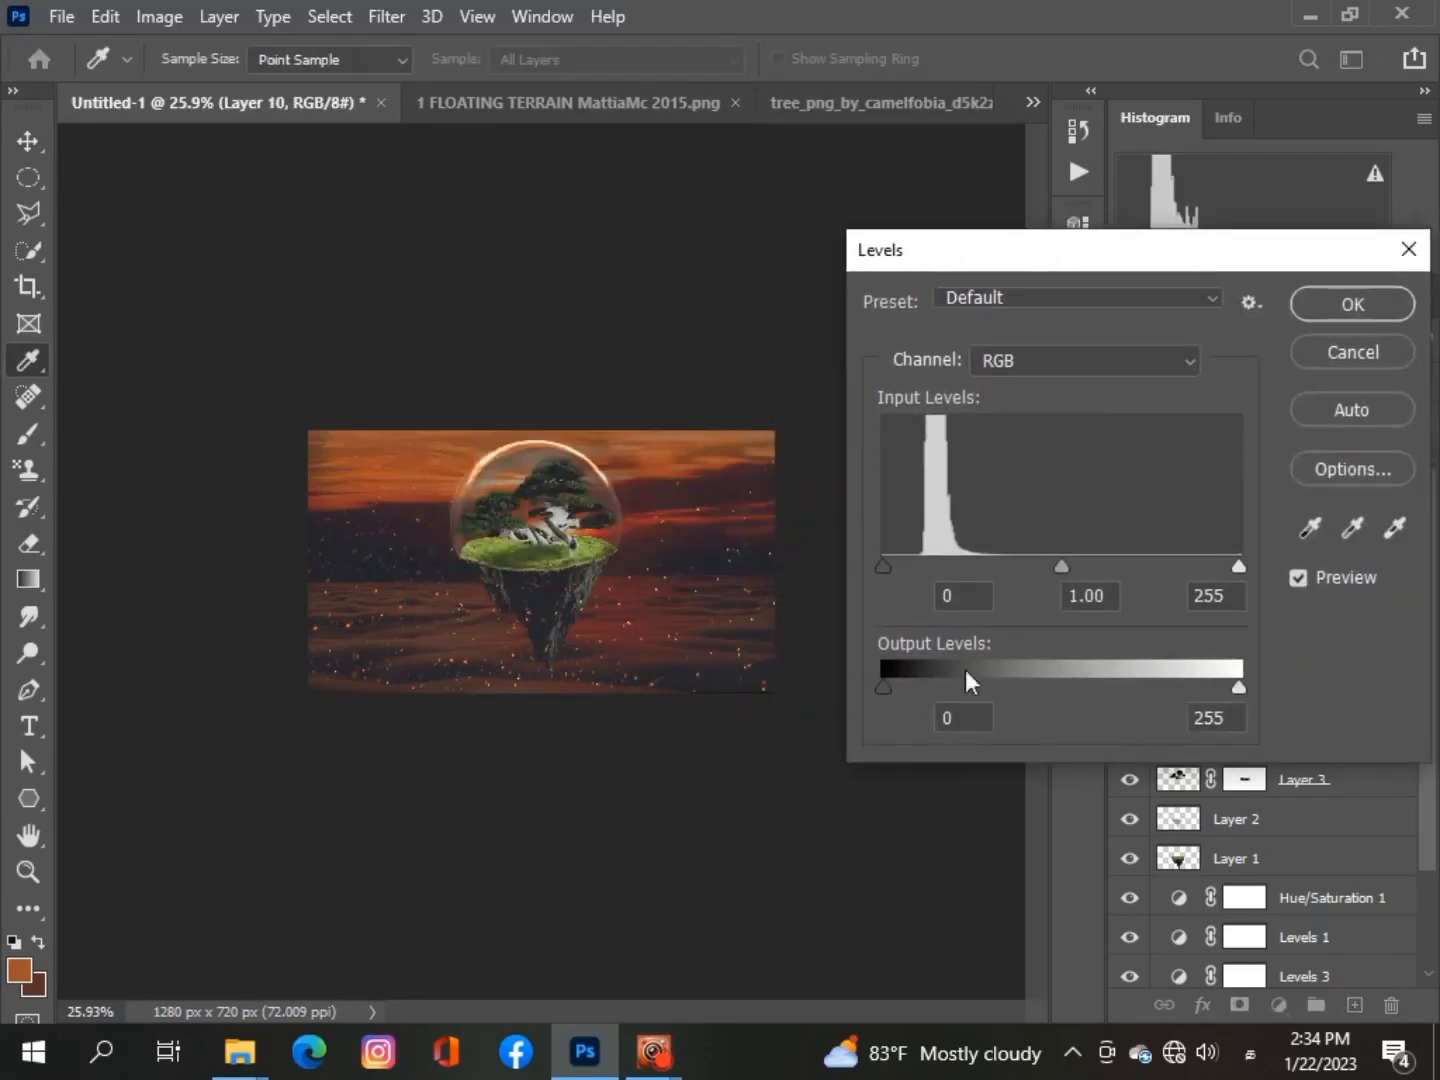
drag(1240, 689, 1198, 713)
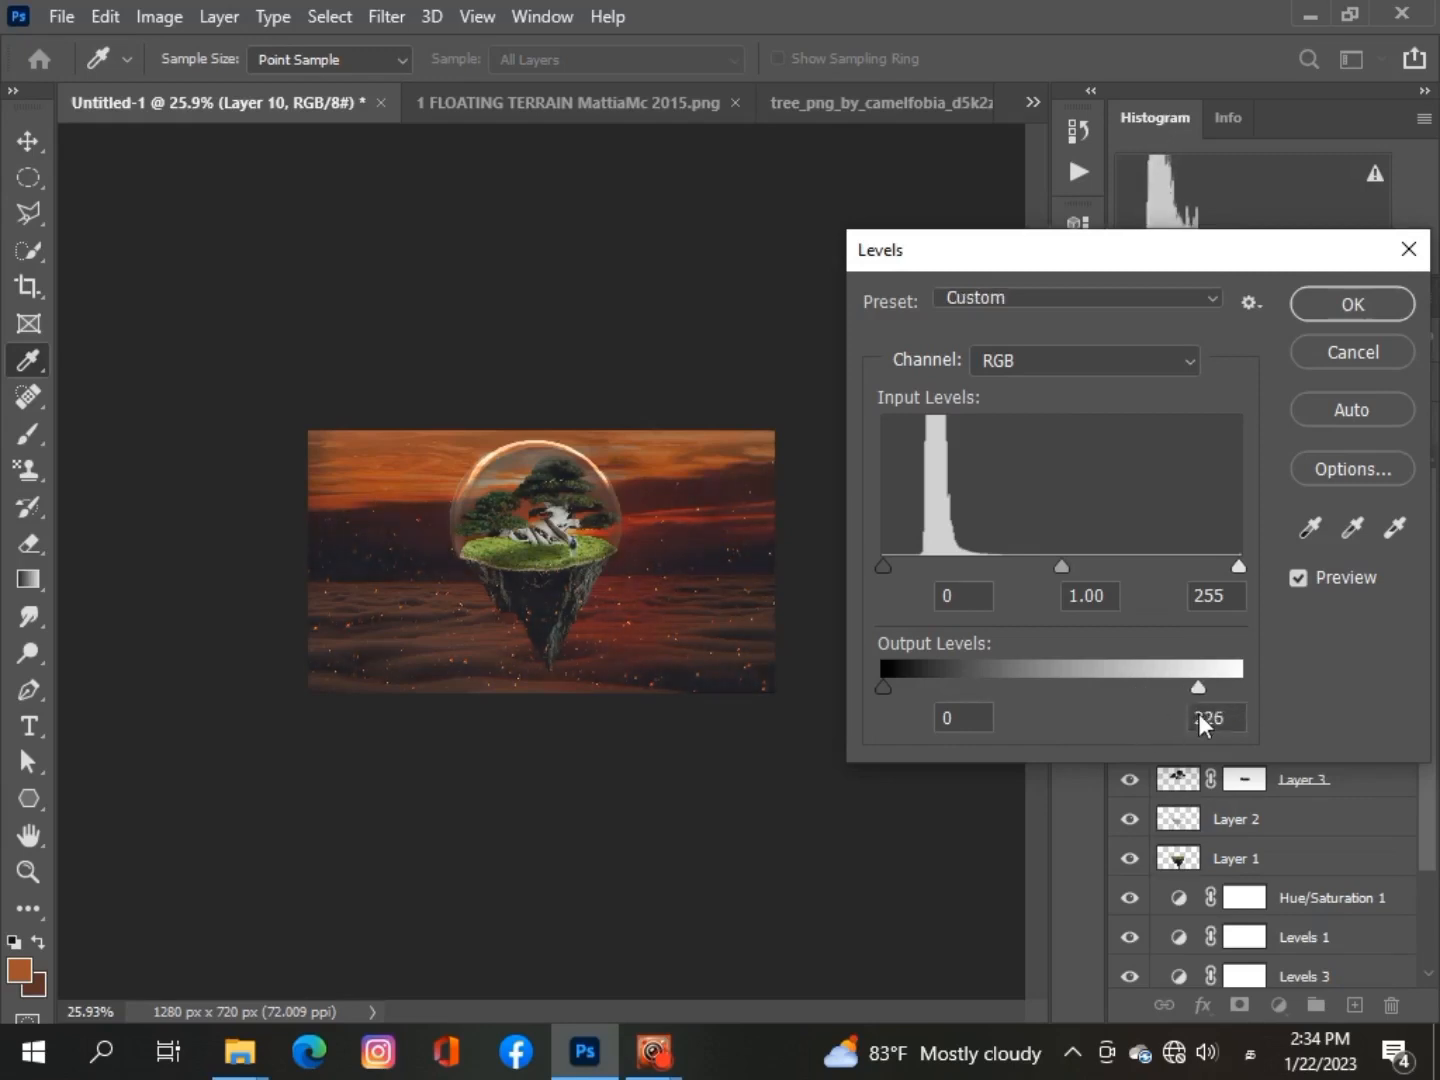
mouse_move(882, 688)
mouse_down()
mouse_move(903, 690)
mouse_move(880, 690)
mouse_up()
mouse_move(1201, 685)
mouse_down()
mouse_move(1221, 685)
mouse_move(1193, 689)
mouse_up()
drag(886, 567, 881, 566)
drag(1059, 568, 1054, 572)
drag(1193, 688, 1219, 684)
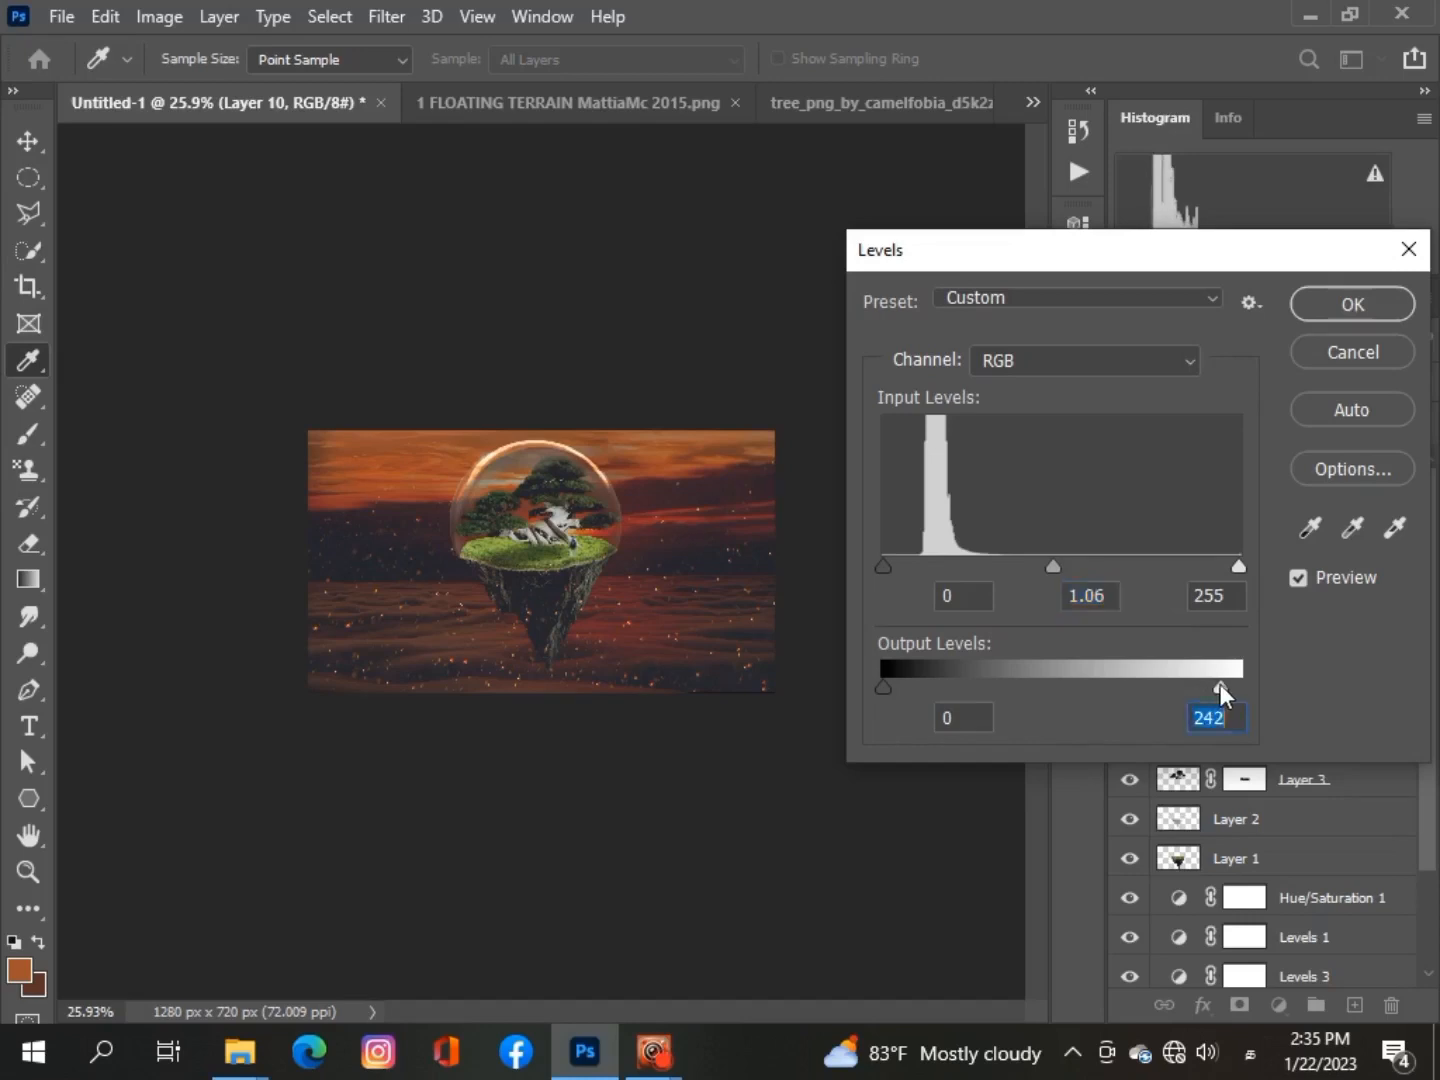
click(1372, 308)
Select the sparks layer and move it down over the lower part of the composite
click(675, 750)
click(1232, 475)
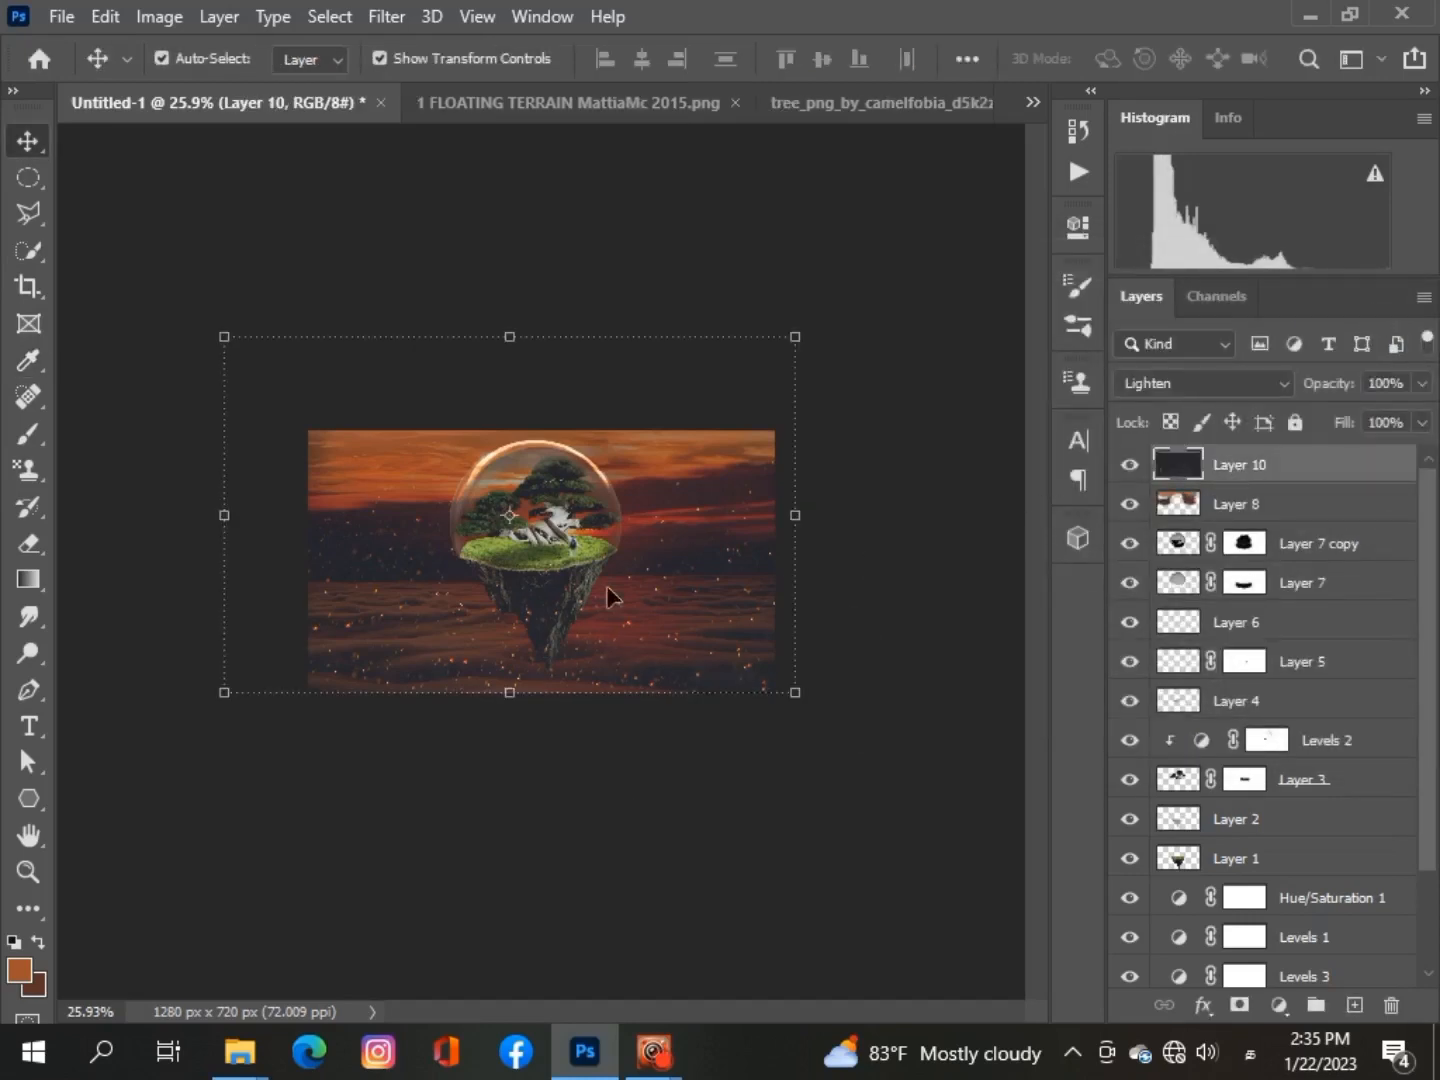
drag(621, 594, 626, 678)
Try shrinking the sparks layer to about 89%, shifting it across the canvas and lowering its upper edge to the horizon
drag(789, 770, 746, 745)
drag(212, 752, 225, 744)
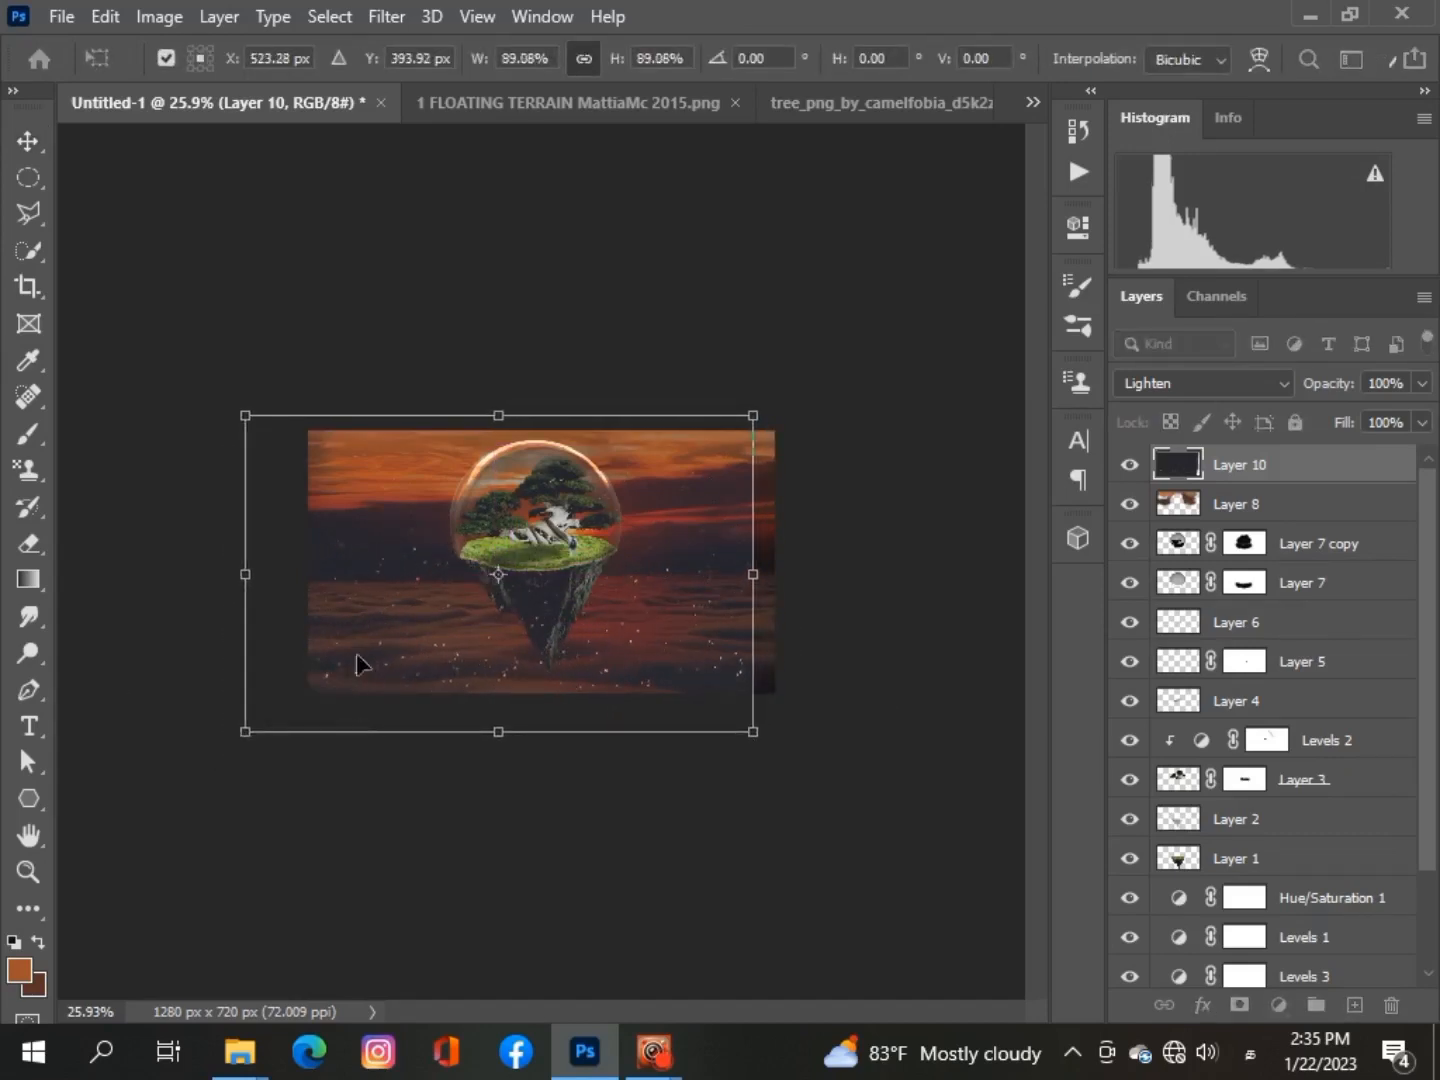
drag(360, 665, 420, 655)
drag(532, 418, 534, 540)
click(29, 142)
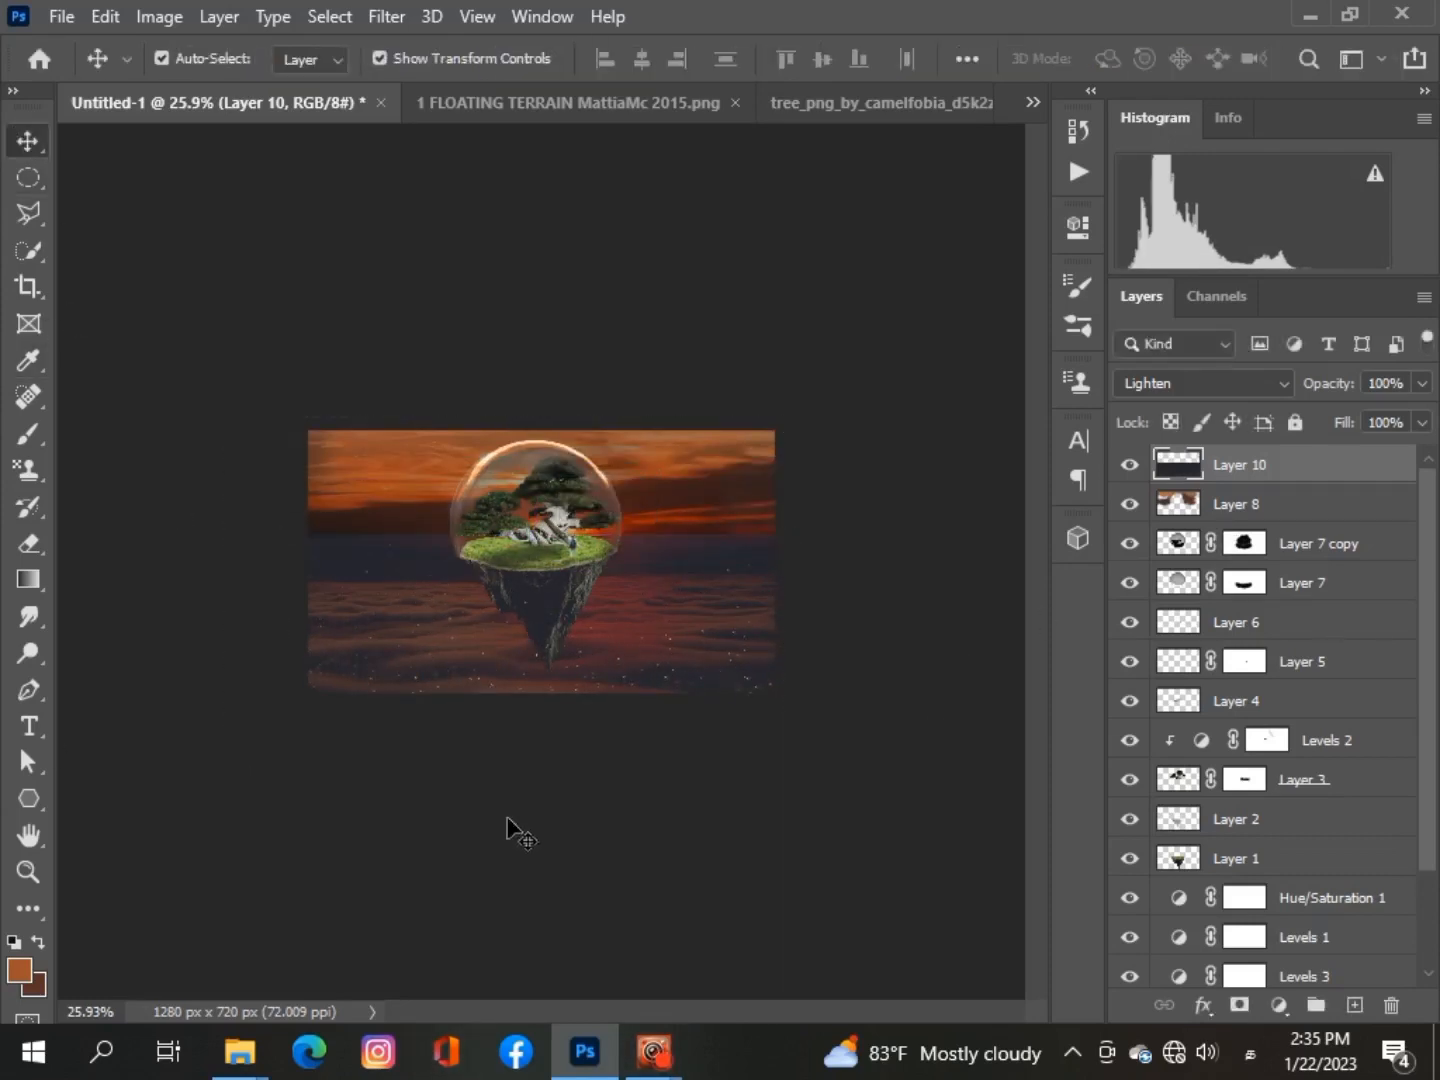
Create a new layer above the sparks layer for painting with the Brush tool
click(512, 849)
scroll(511, 850, up, 5)
scroll(512, 850, down, 3)
click(29, 434)
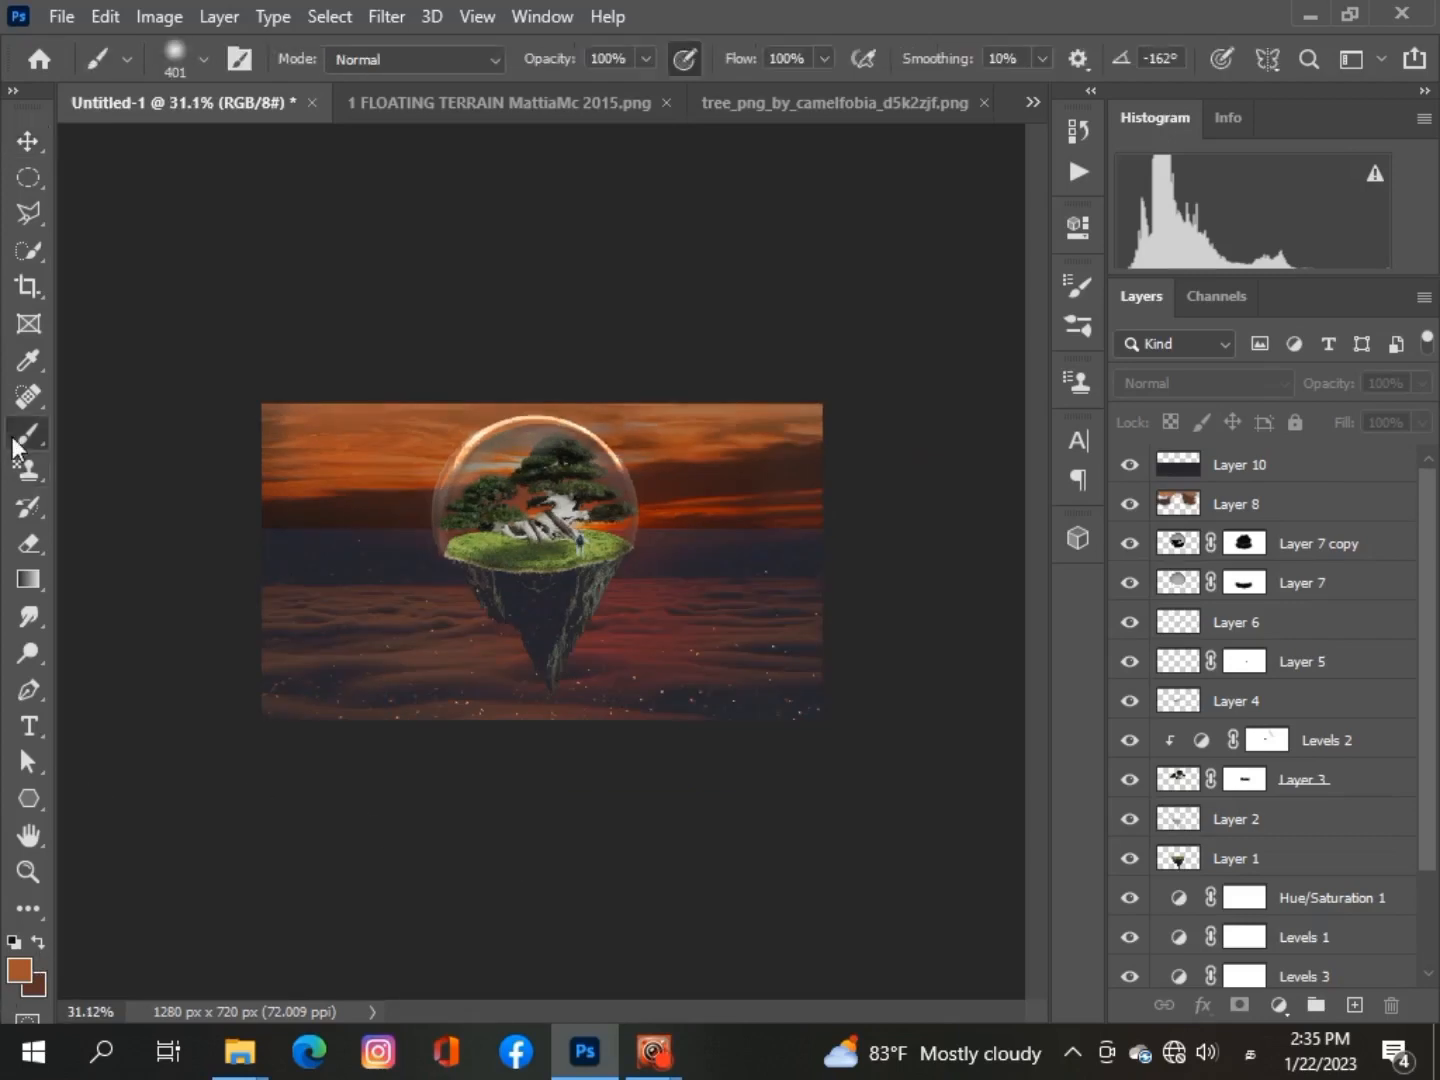
click(1355, 1003)
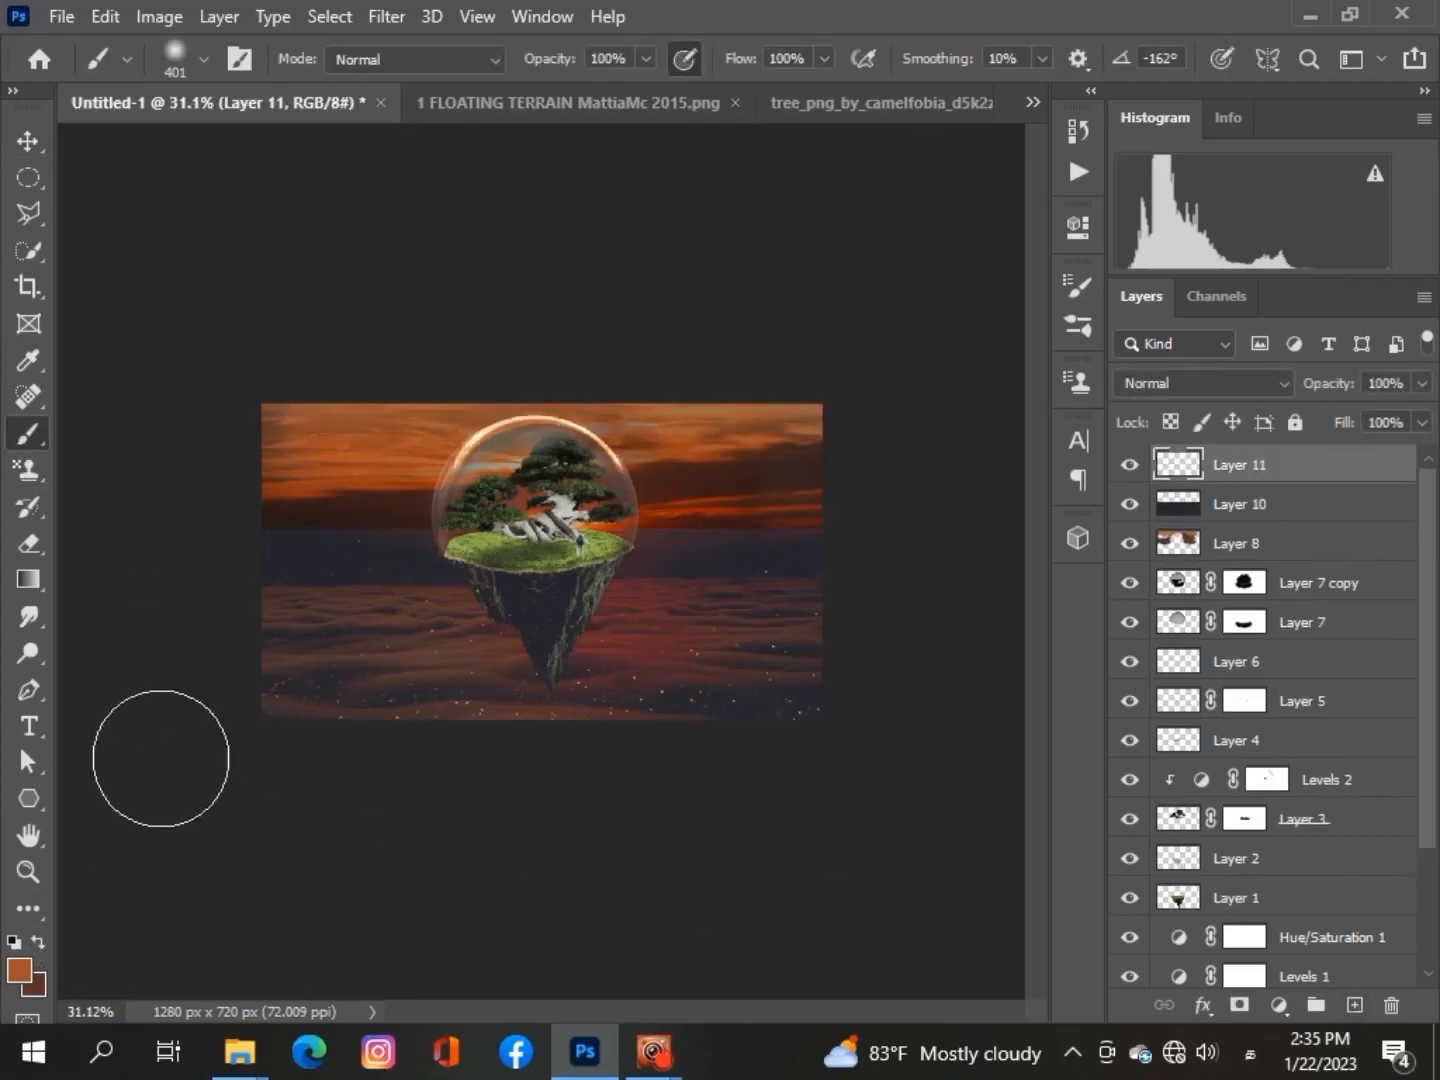
Try brush dabs beside the island over the hard horizon edge, using a dark brown sampled from the sky, and undo them
click(321, 530)
key(ctrl+z)
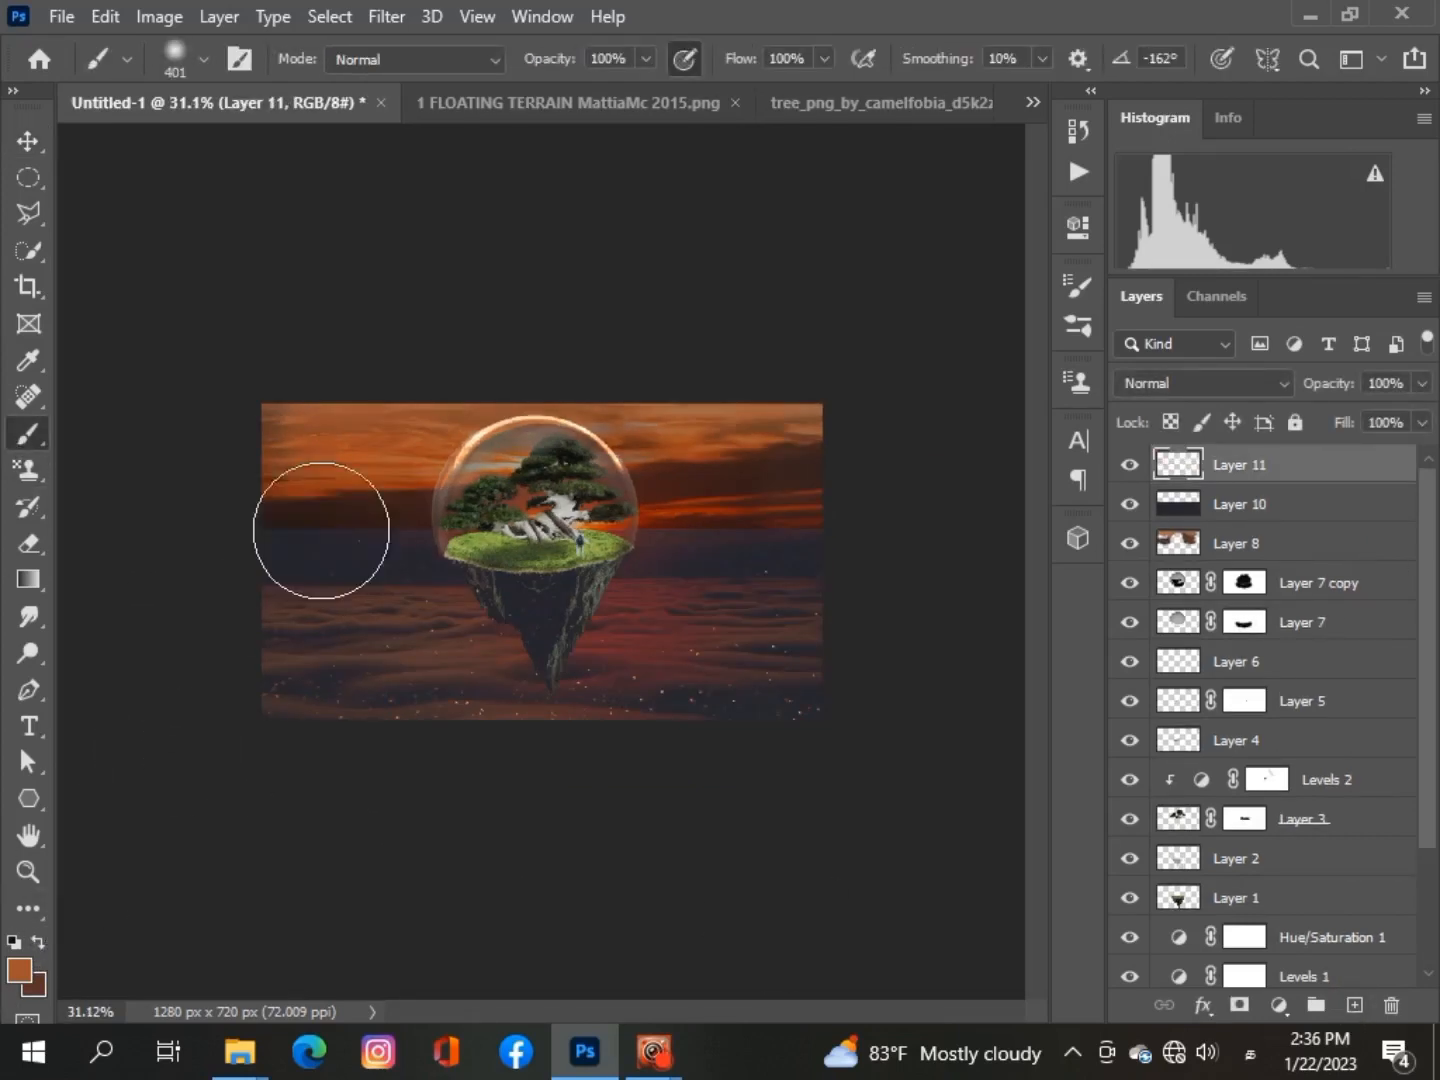
click(19, 968)
click(320, 525)
click(1318, 443)
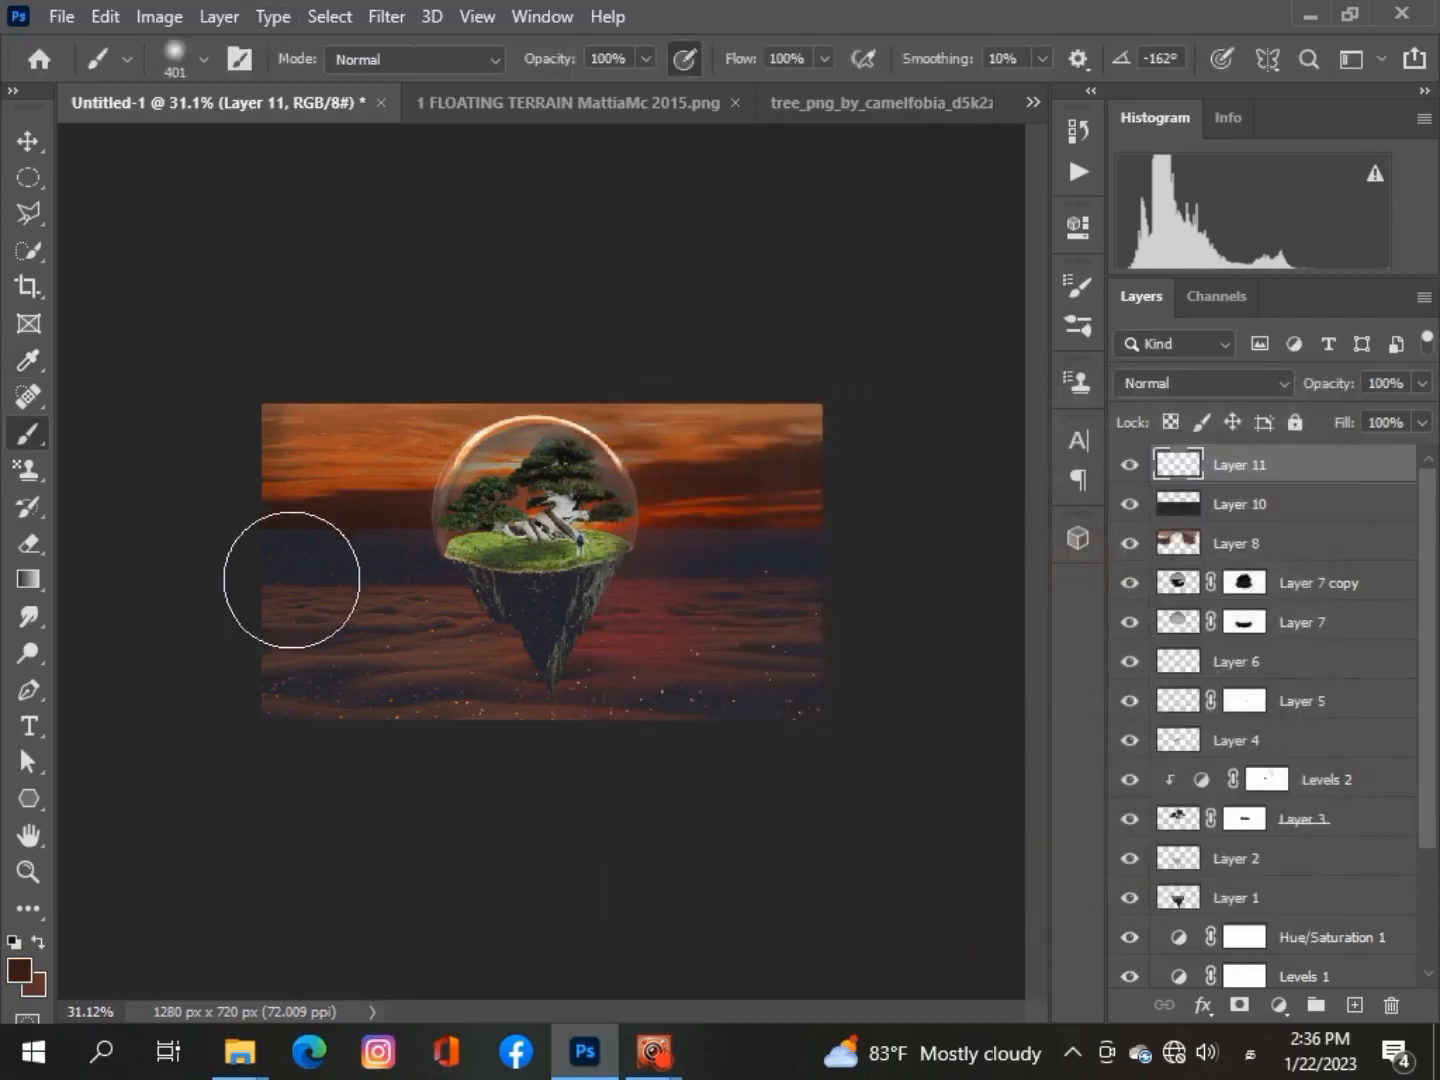
click(299, 566)
key(ctrl+z)
Set the brush size to 84 and try a dark brown stroke along the horizon between the island and the far cloud edge
key(ctrl+0)
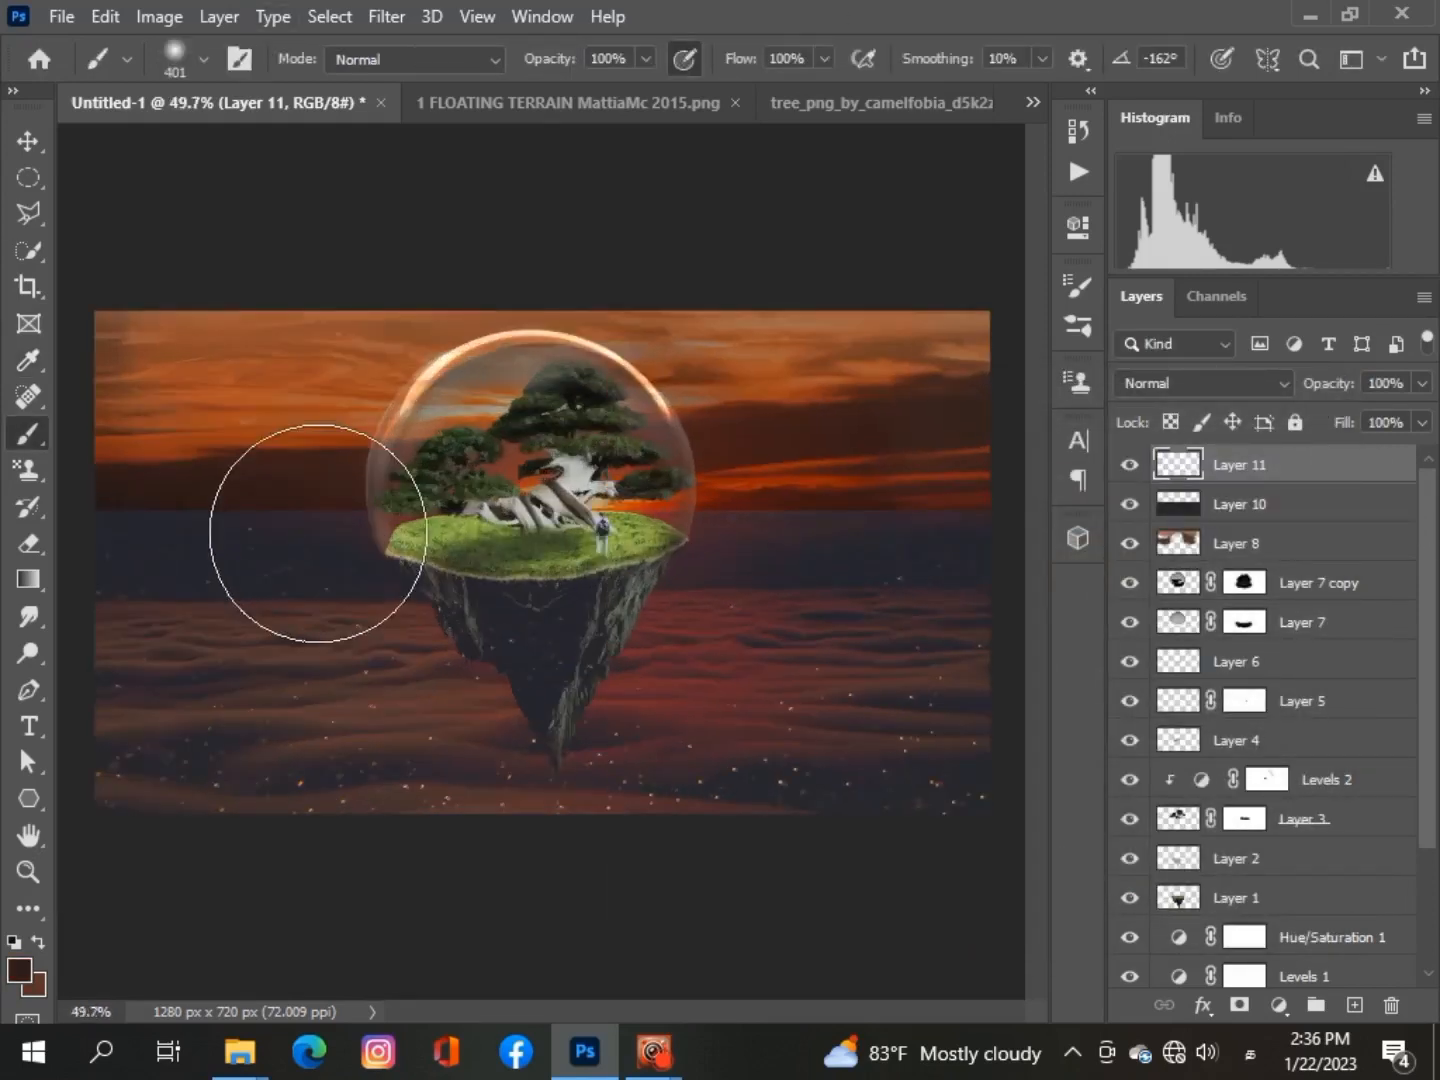
click(202, 69)
text(84)
key(Return)
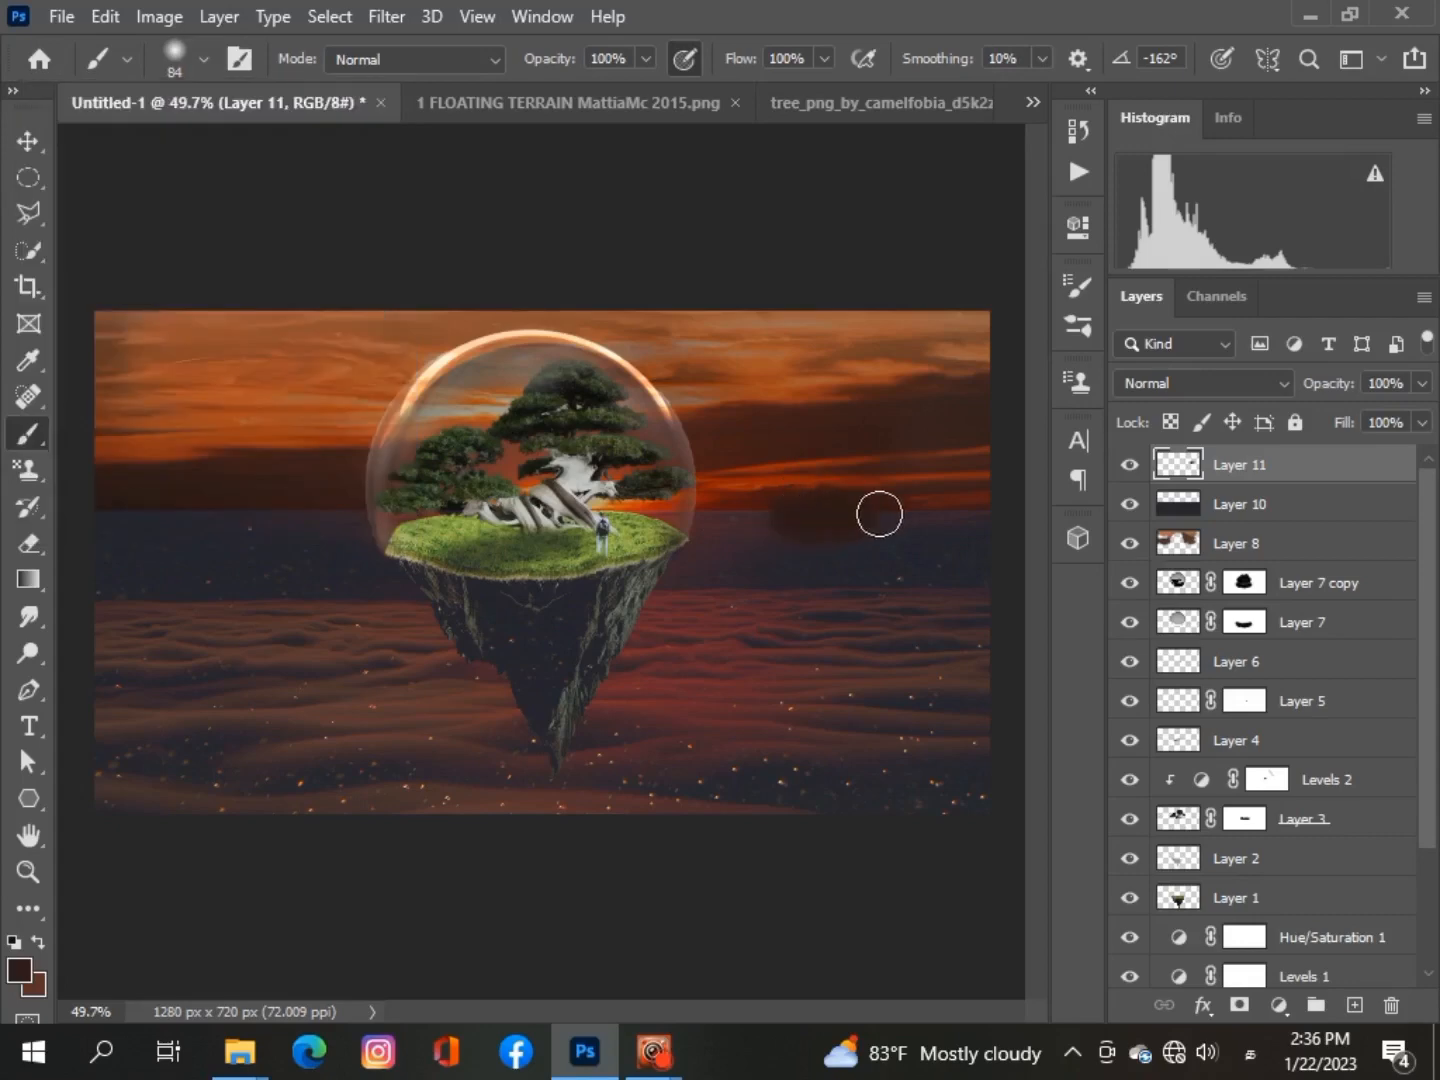
Pick a near-black foreground color and try a short stroke over the horizon near the canvas edge
click(20, 967)
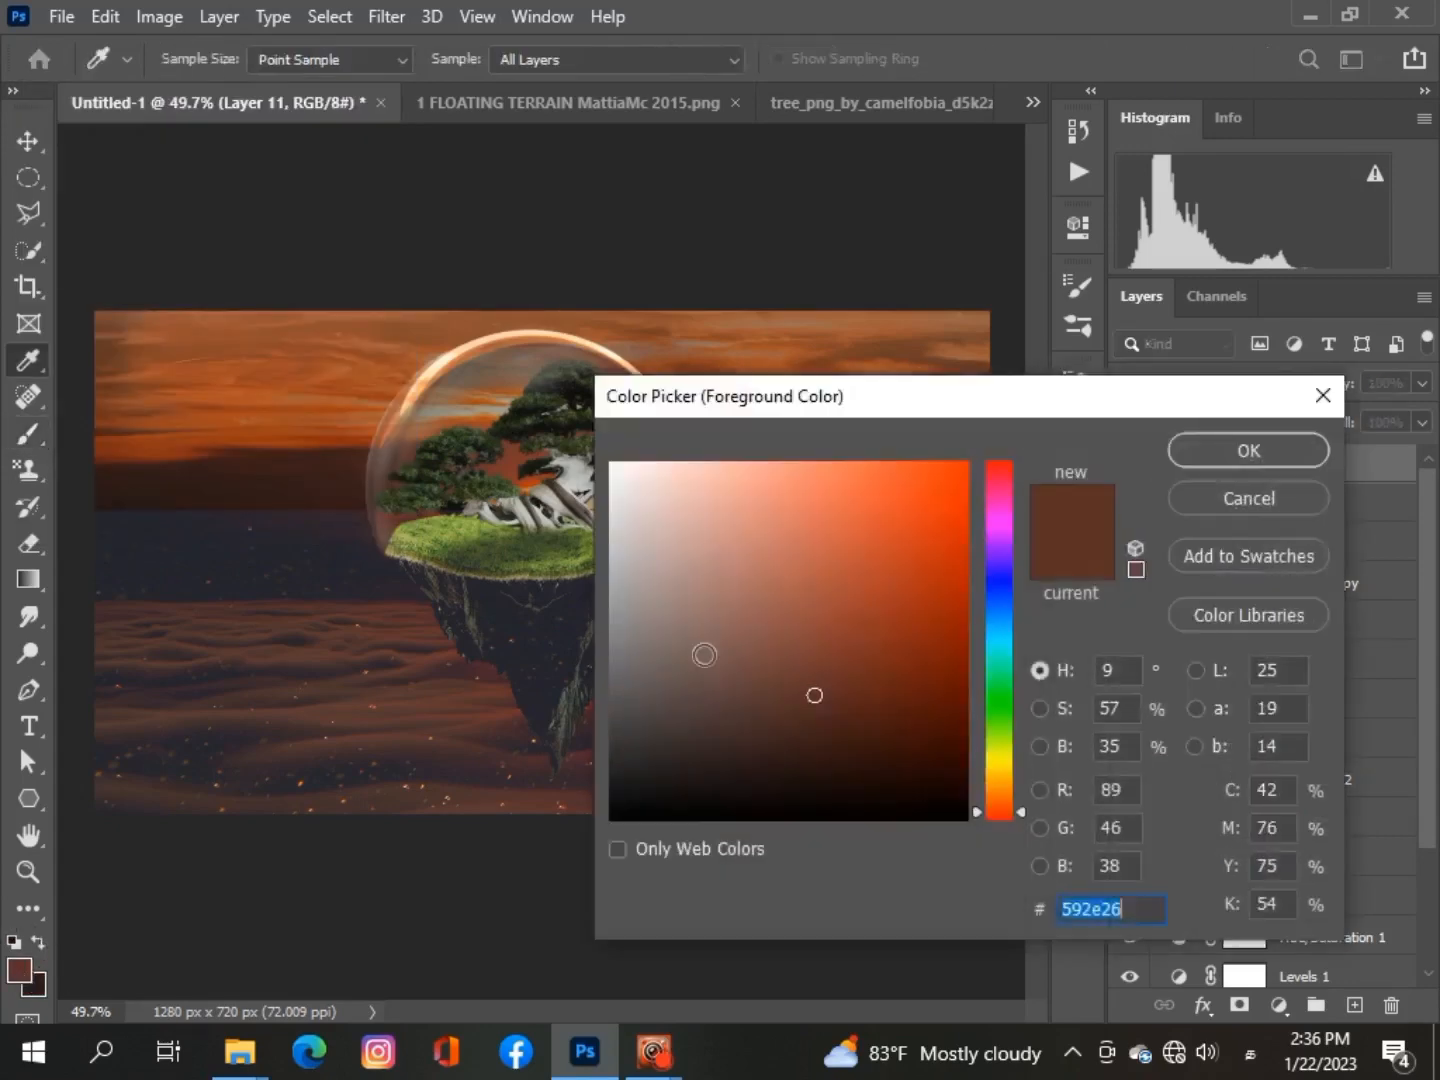
click(634, 806)
click(1248, 450)
drag(890, 510, 951, 514)
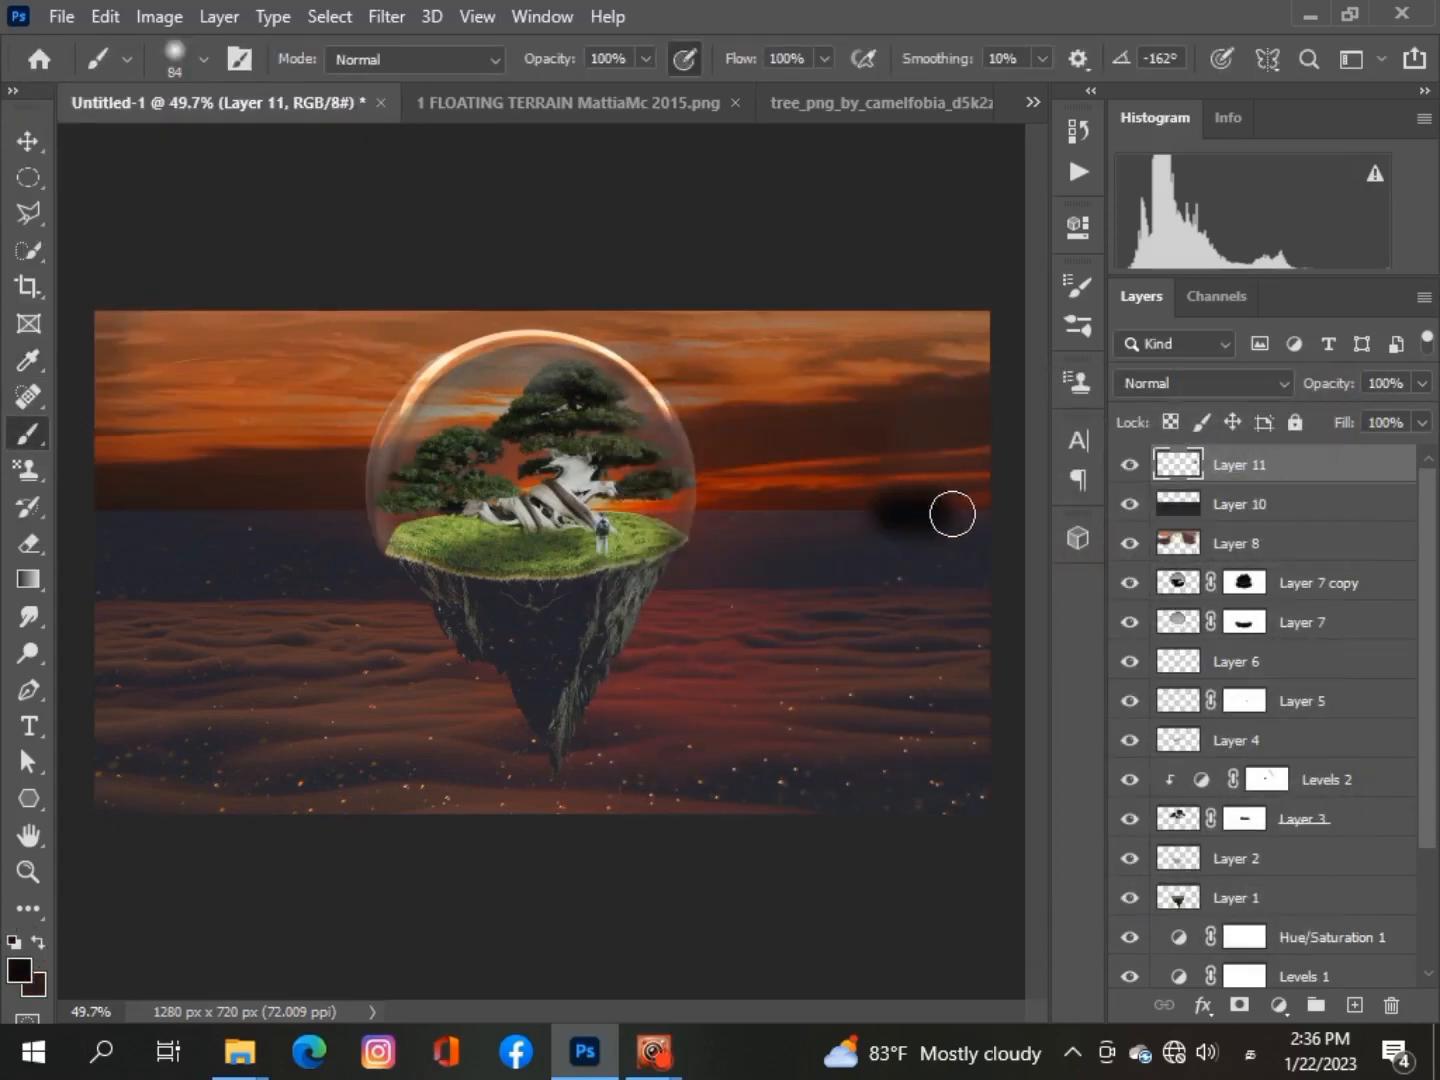
Undo the black stroke, remove the painting layer and revert the sparks layer to its size before the shrinking
key(ctrl+z)
scroll(566, 630, down, 2)
key(Delete)
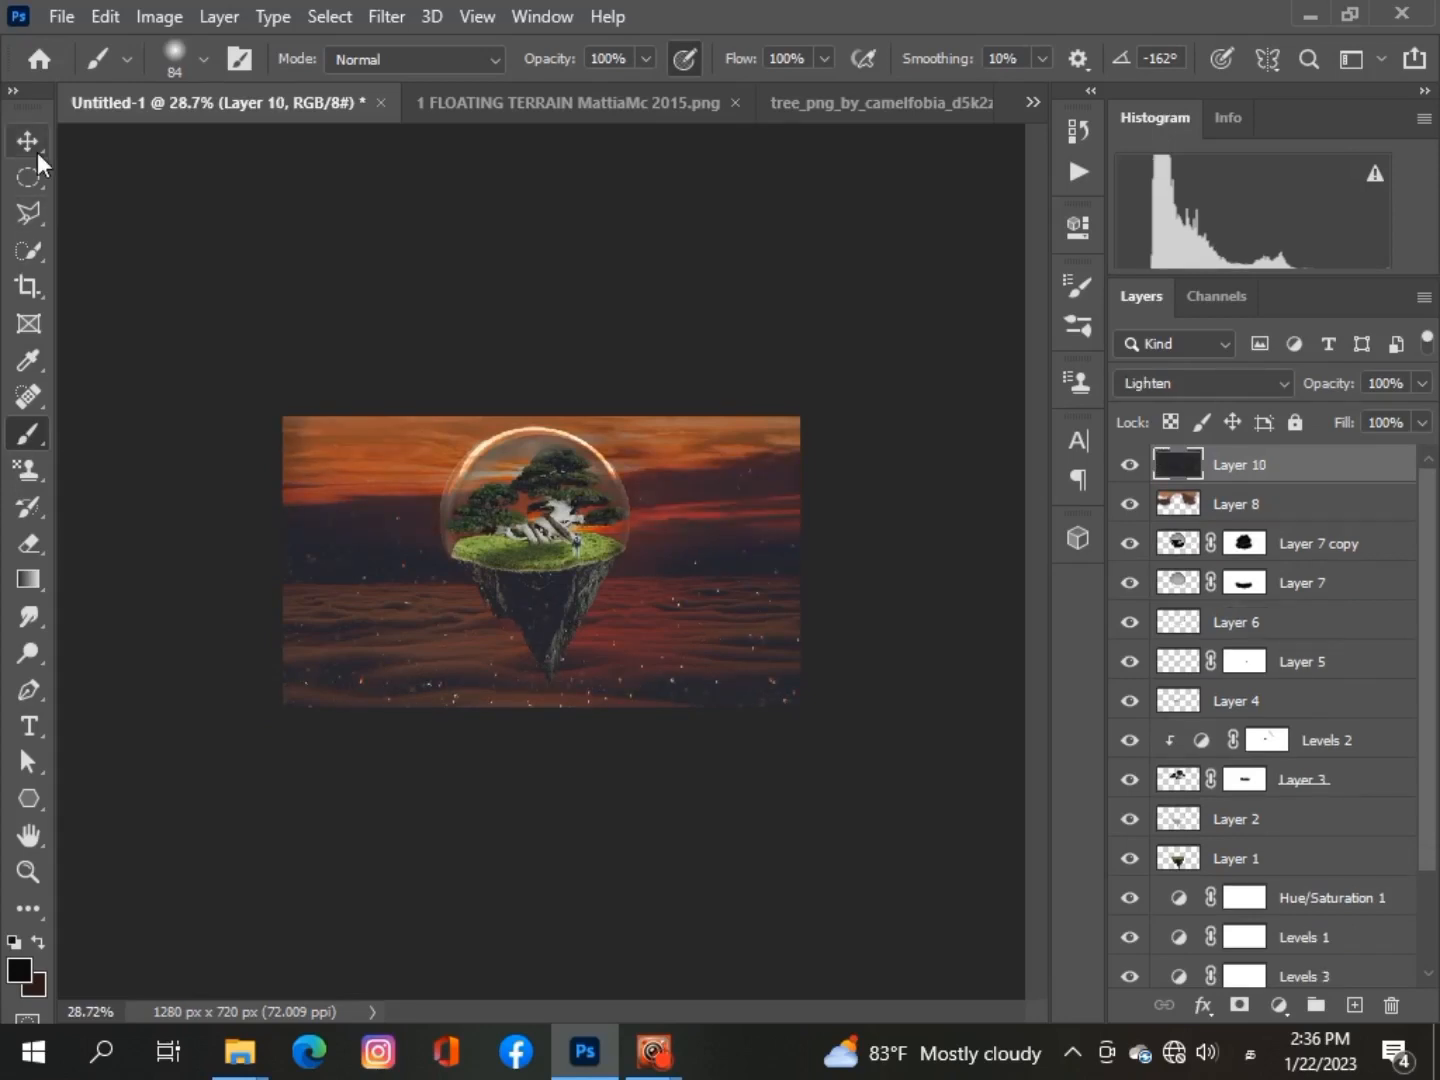
Move the sparks layer slightly further down with the Move tool, deselect it and check the composite
key(v)
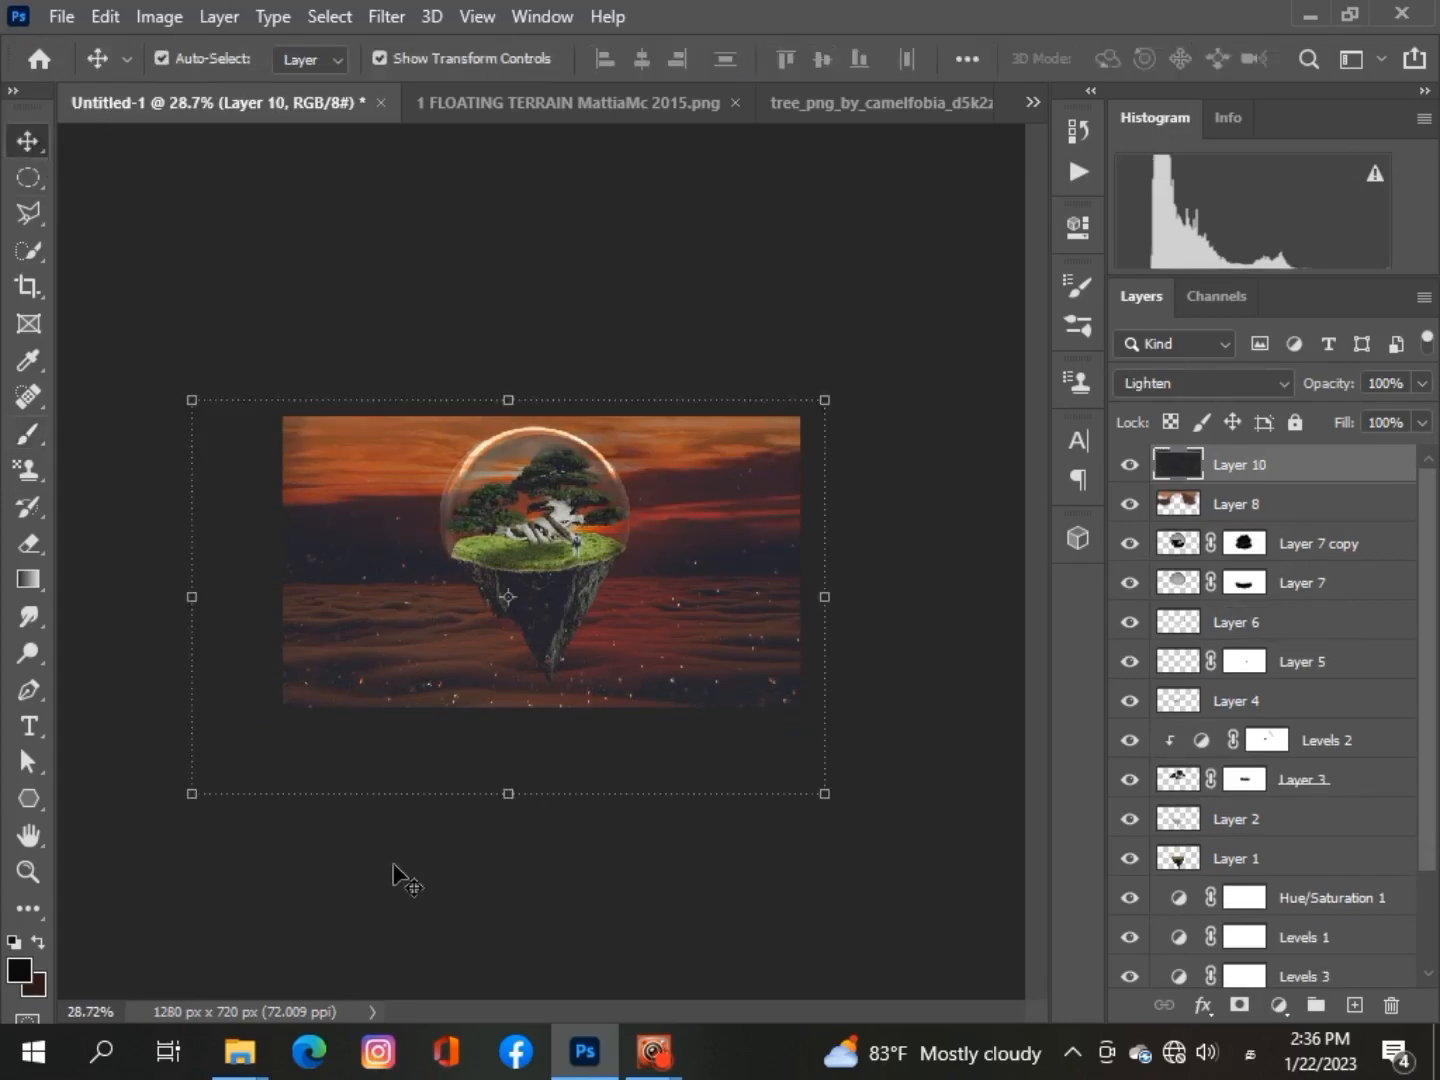
drag(563, 607, 562, 650)
click(636, 871)
scroll(636, 871, down, 2)
scroll(636, 871, up, 3)
scroll(636, 871, down, 2)
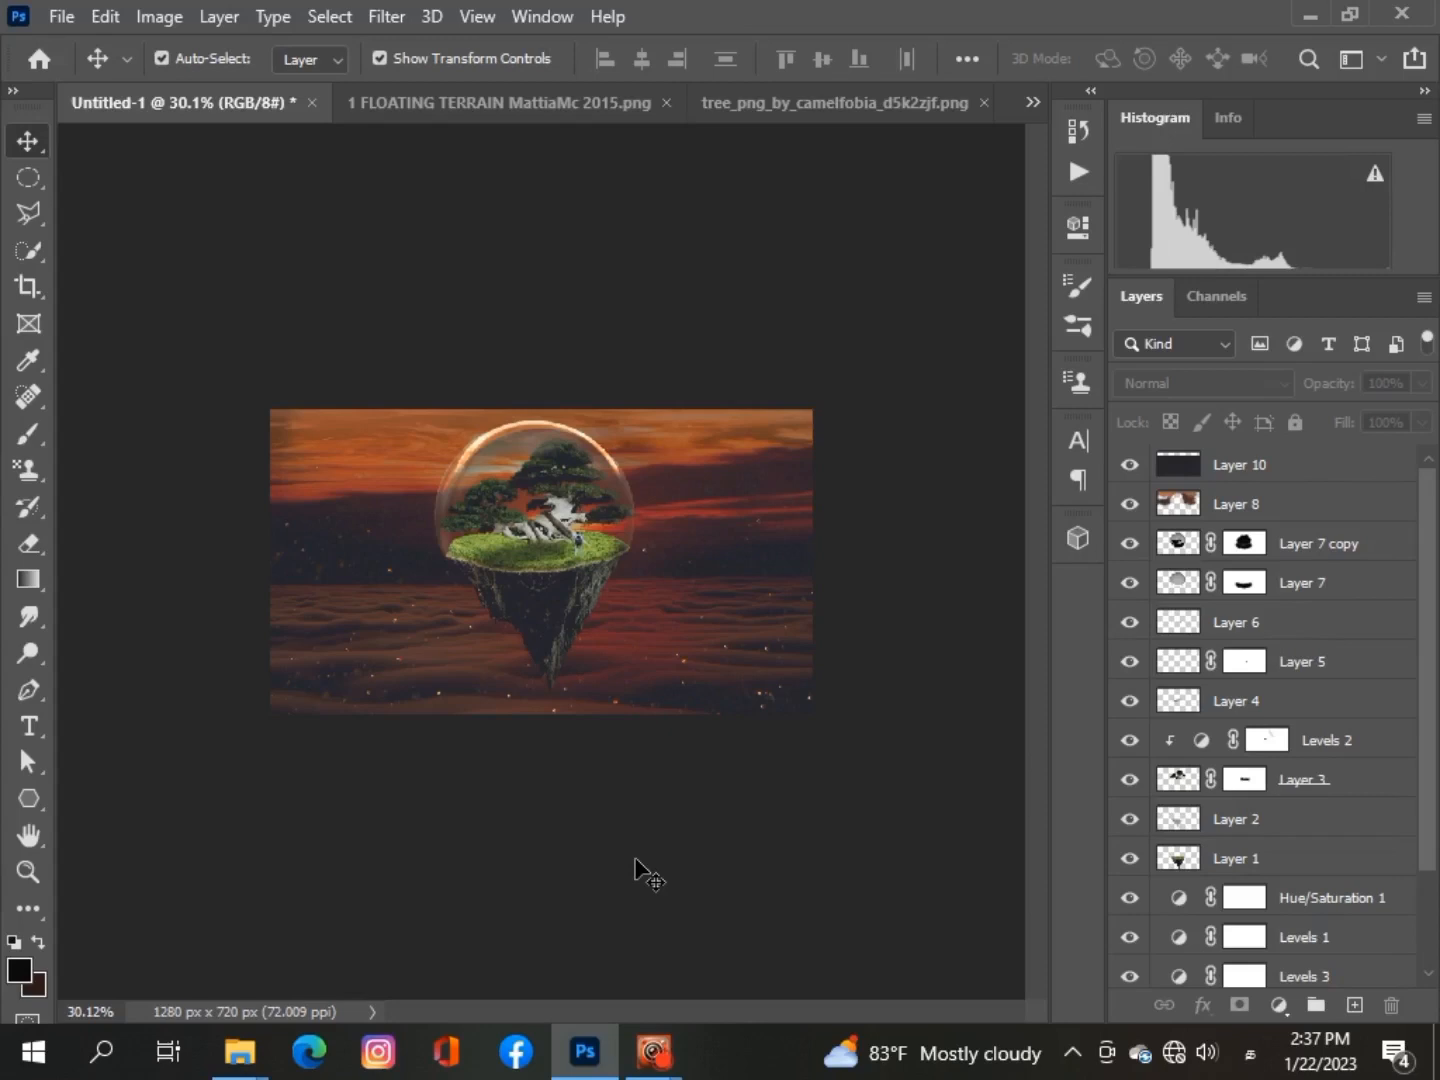
Scale the sparks layer down slightly, move it a little lower over the clouds and deselect it
click(298, 436)
click(401, 664)
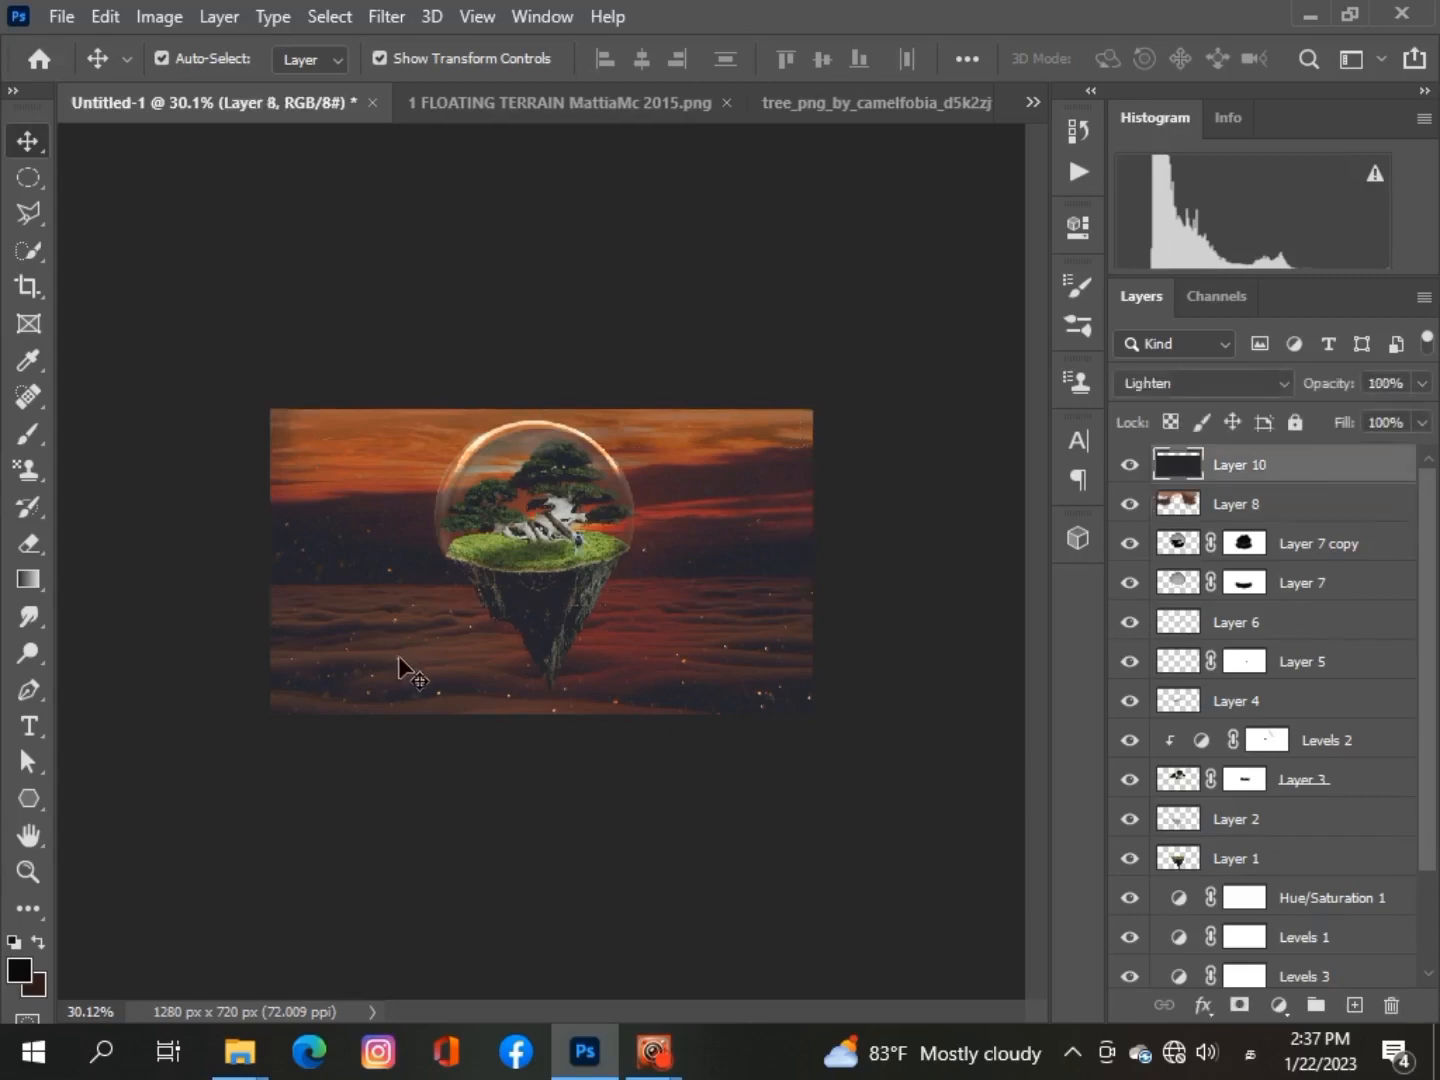
drag(173, 454, 218, 476)
drag(499, 640, 492, 659)
click(31, 143)
click(226, 405)
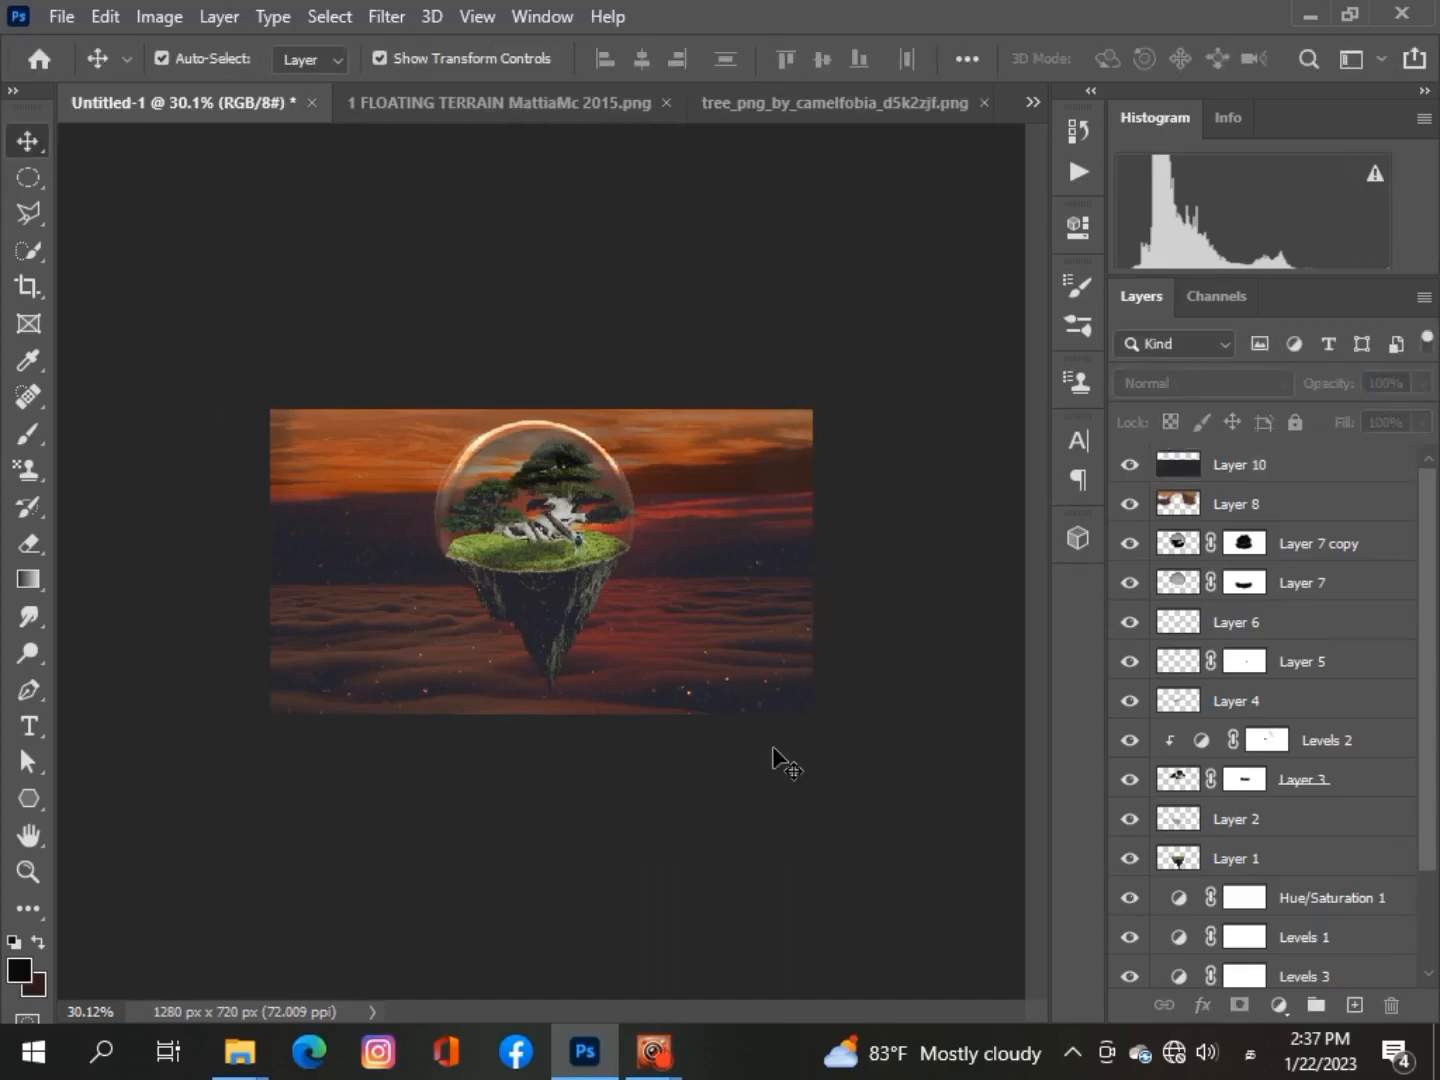
Add a layer mask to the sparks layer and ready the Brush tool for painting on it
click(1160, 473)
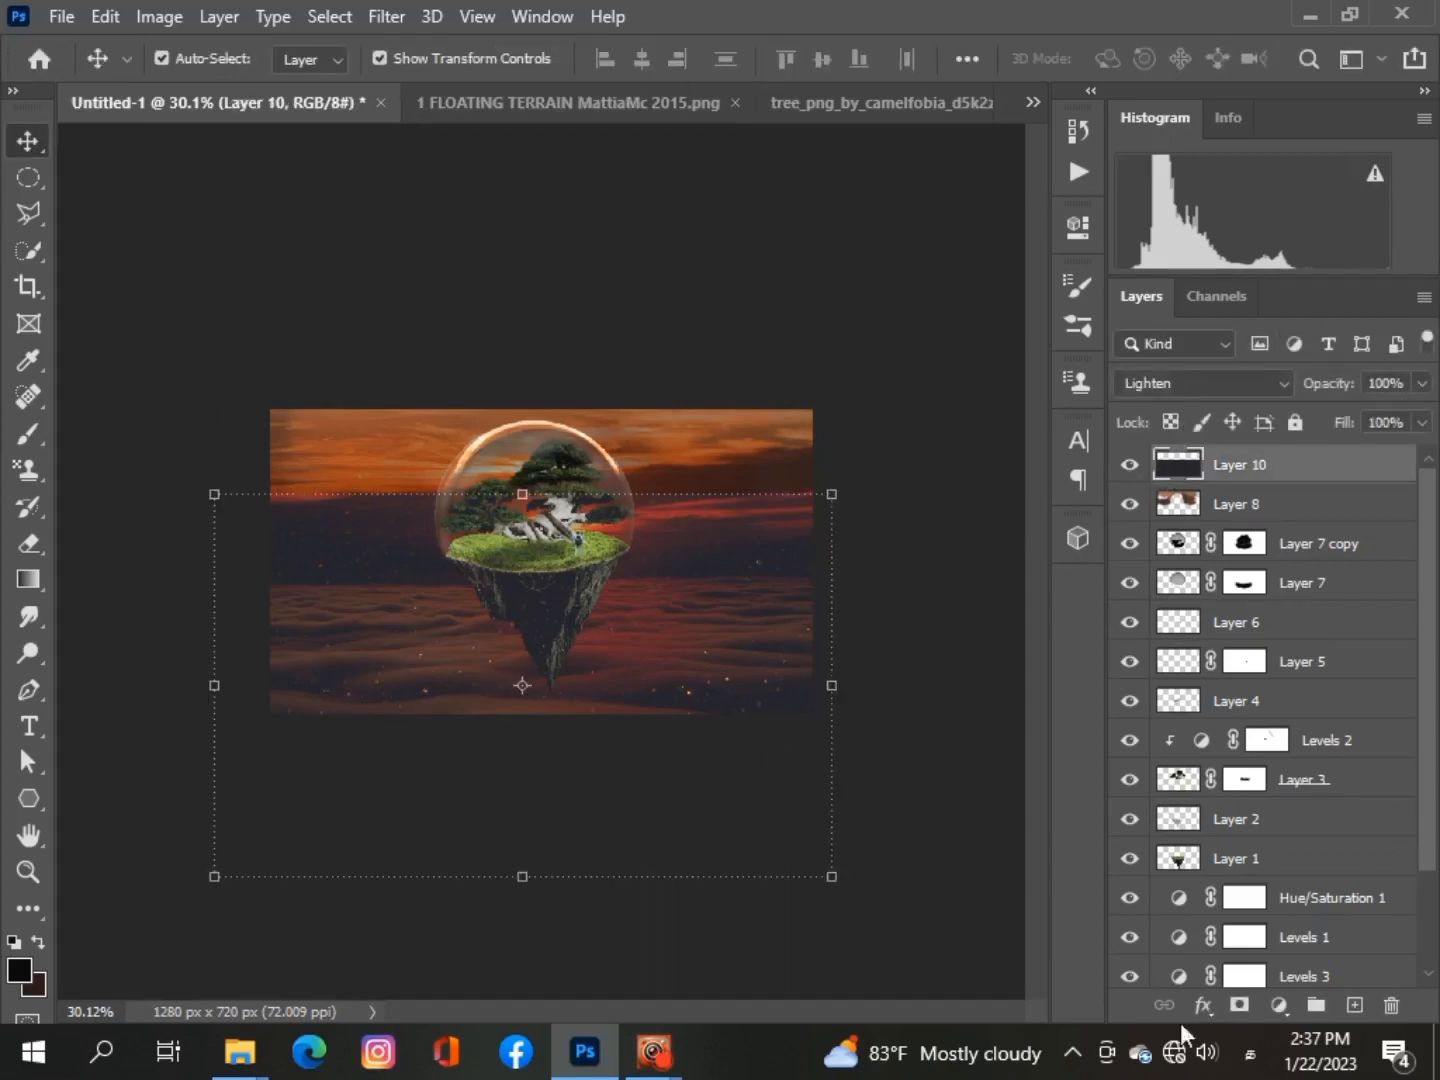
click(1240, 1005)
click(31, 433)
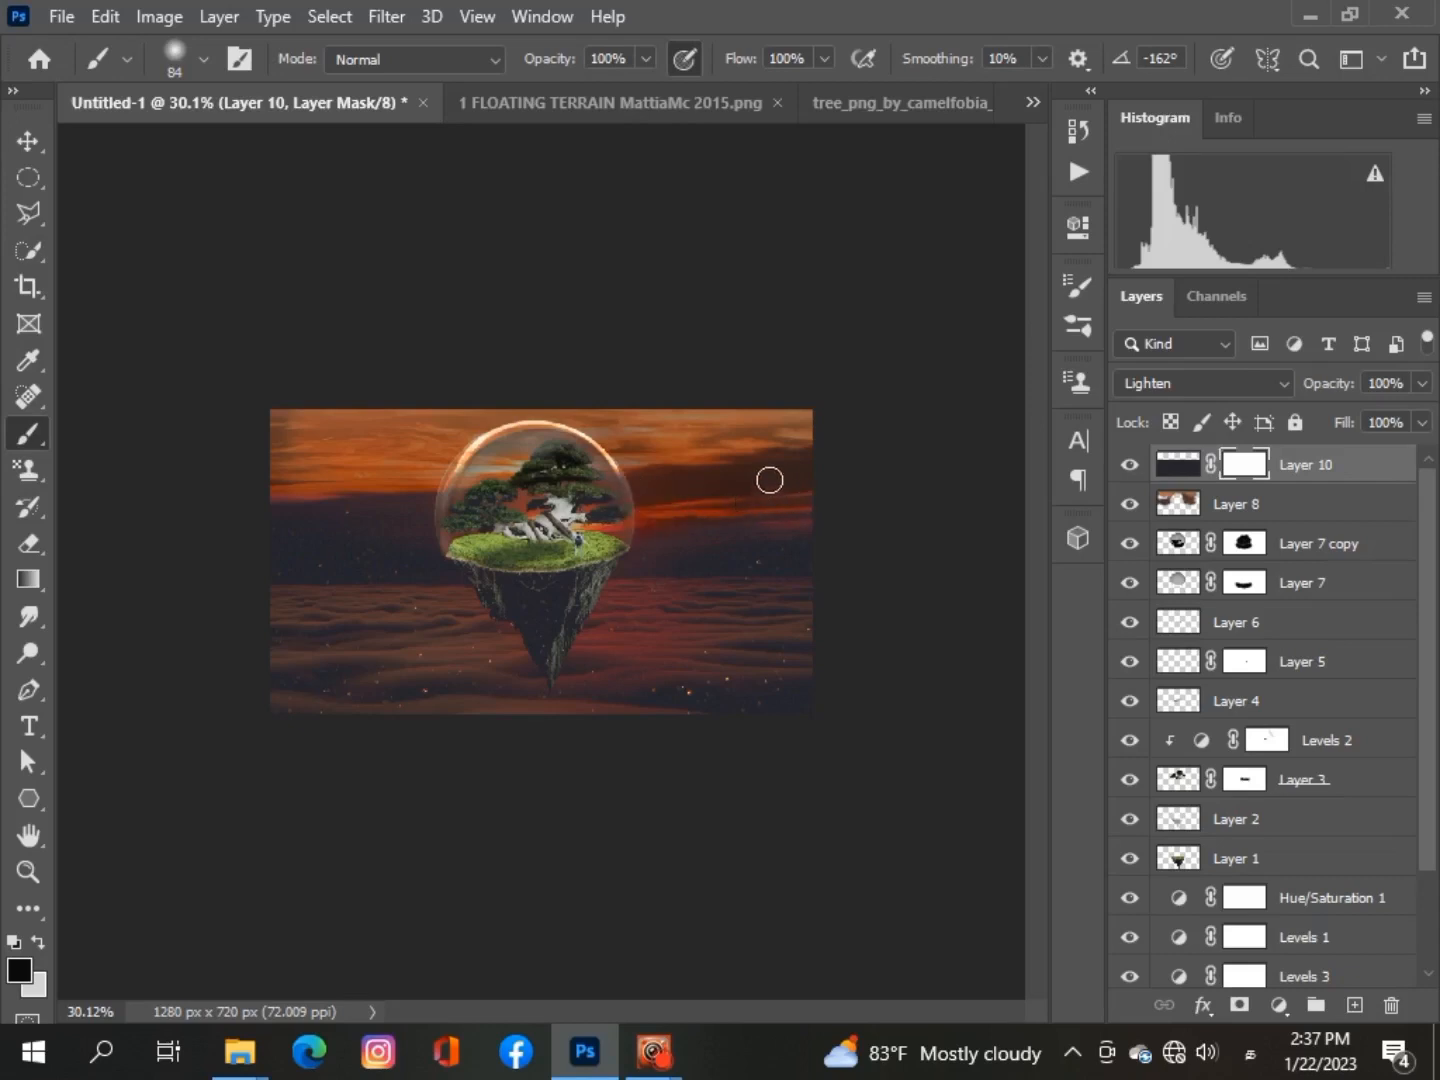
Try masking the sparks over the upper sky with the 84 px brush and lowering the layer's opacity to 67%, and undo both
drag(343, 480, 286, 512)
scroll(335, 671, up, 5)
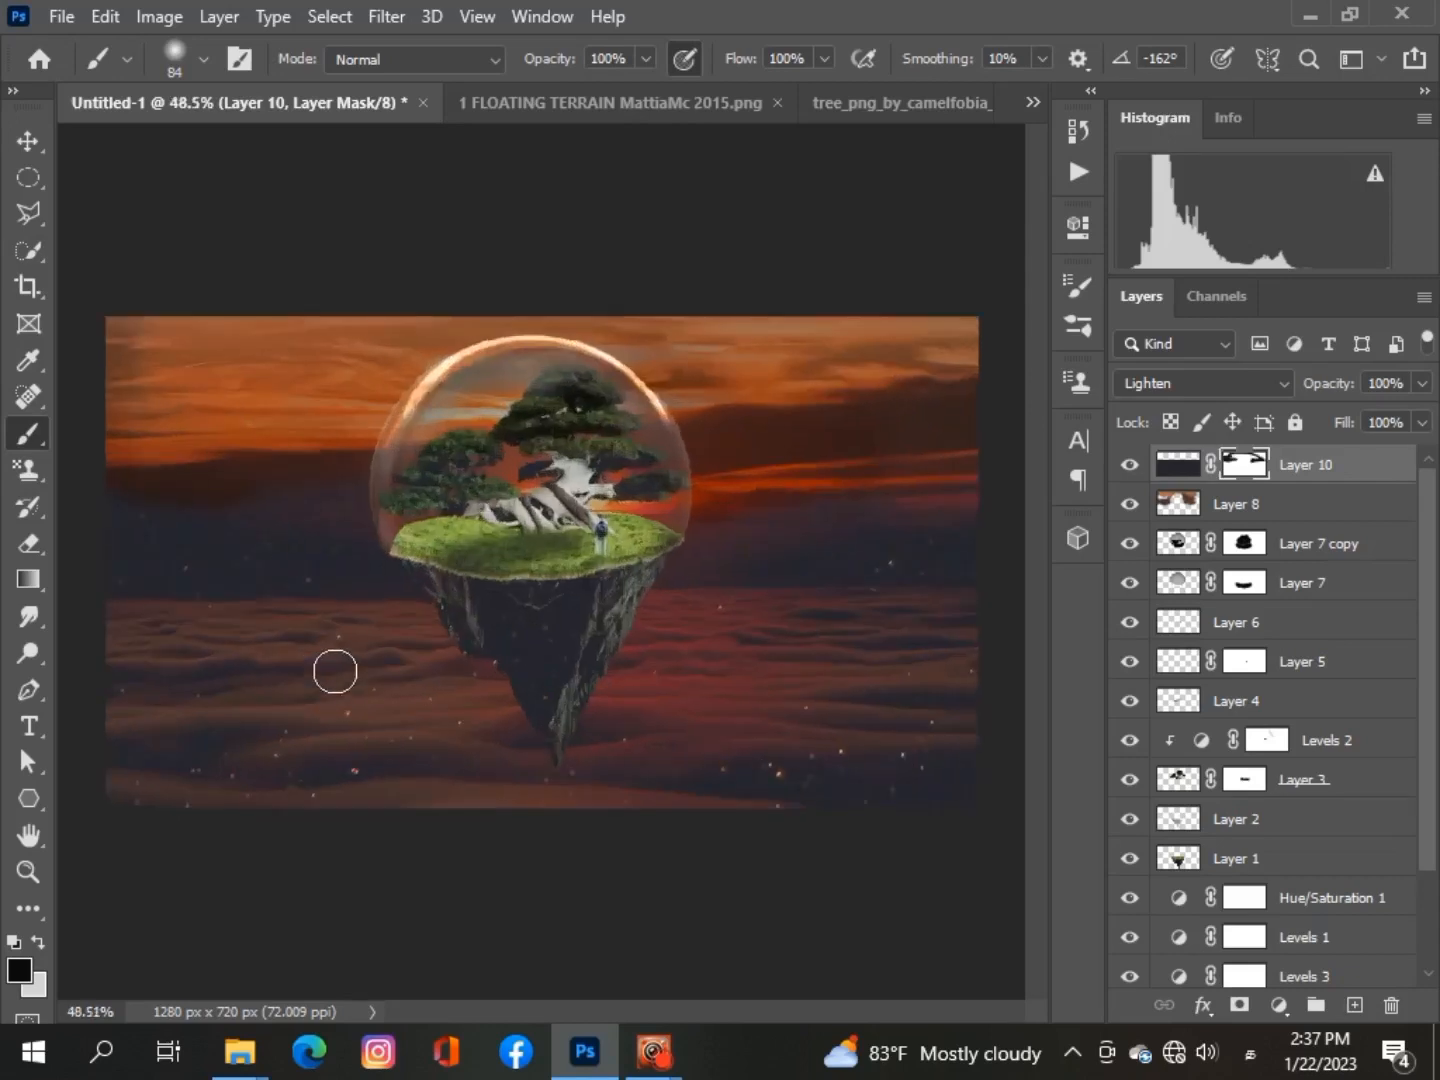
scroll(334, 671, down, 6)
click(1421, 382)
drag(1425, 412, 1372, 433)
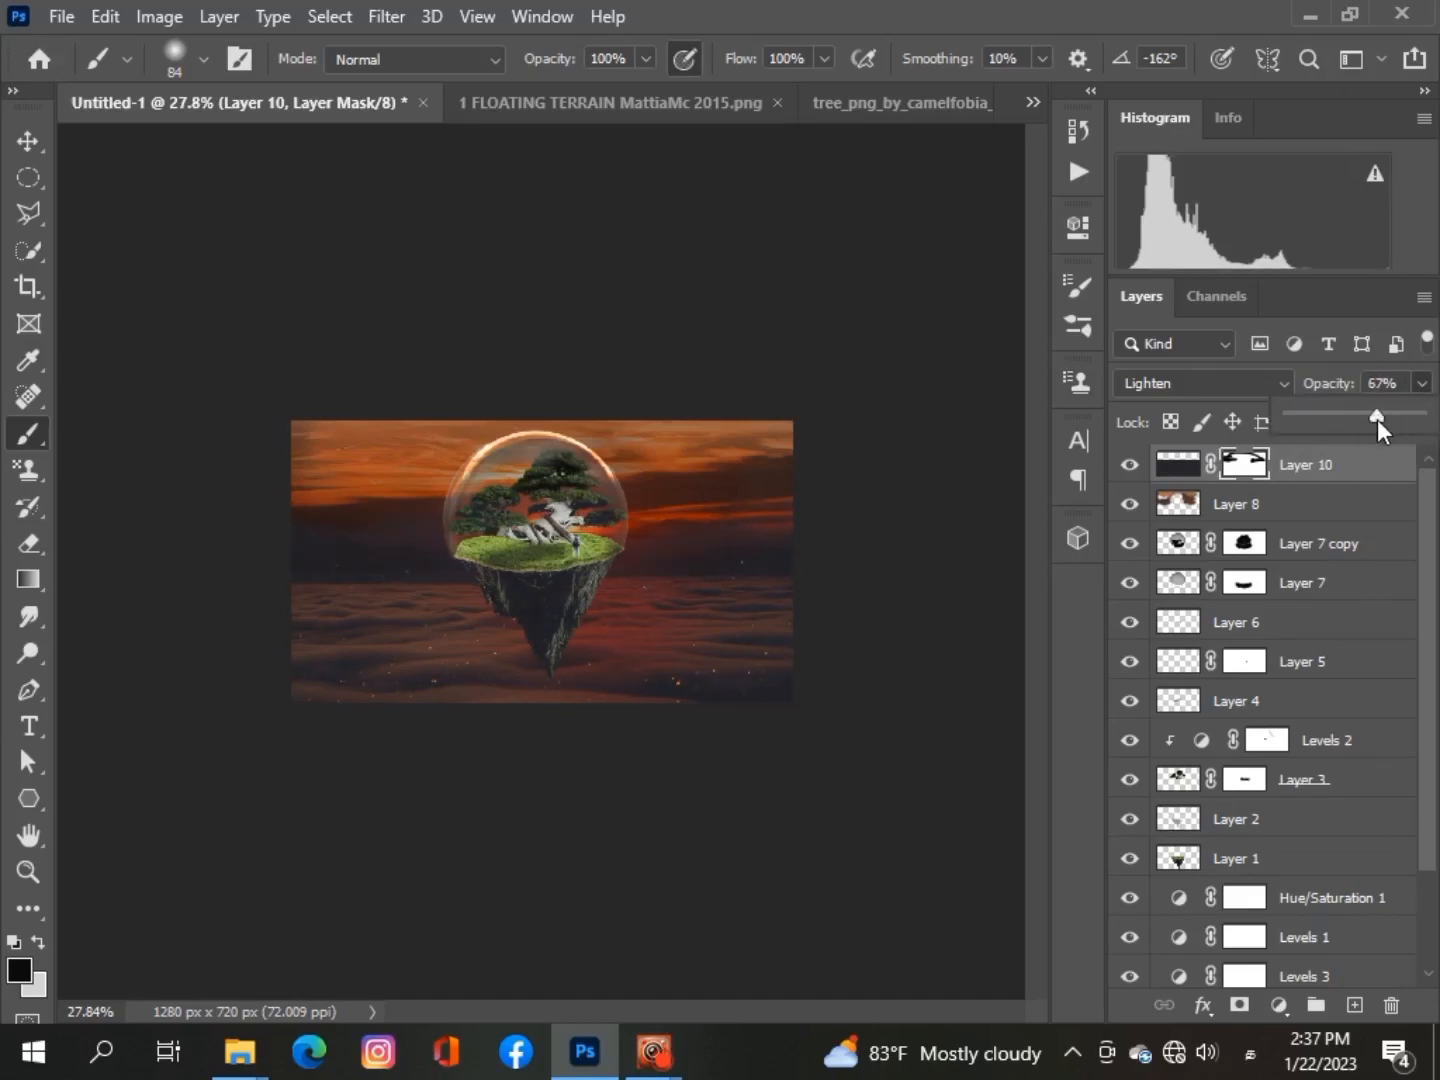
scroll(477, 820, up, 5)
scroll(477, 821, down, 5)
key(ctrl+z)
key(ctrl+z)
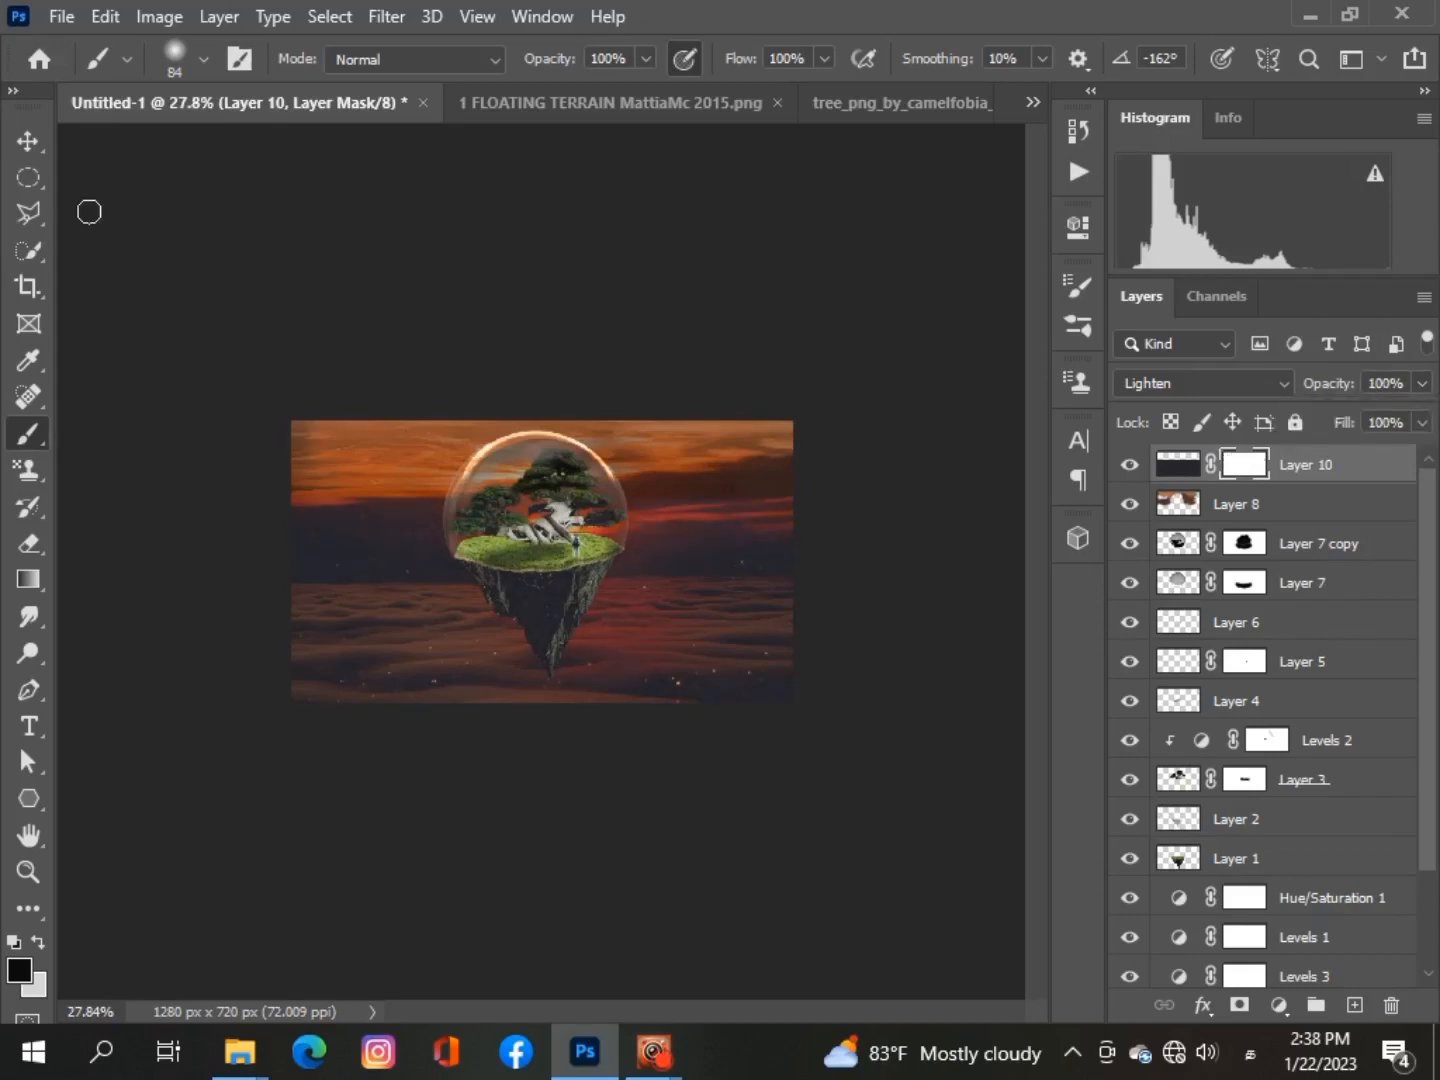
Enlarge the brush to 354 px and paint black on the sparks layer's mask across the sky to hide the layer's upper edge
click(192, 59)
key(bracketright)
key(bracketright)
key(bracketright)
key(bracketright)
key(bracketright)
key(bracketright)
key(bracketright)
key(bracketright)
key(bracketright)
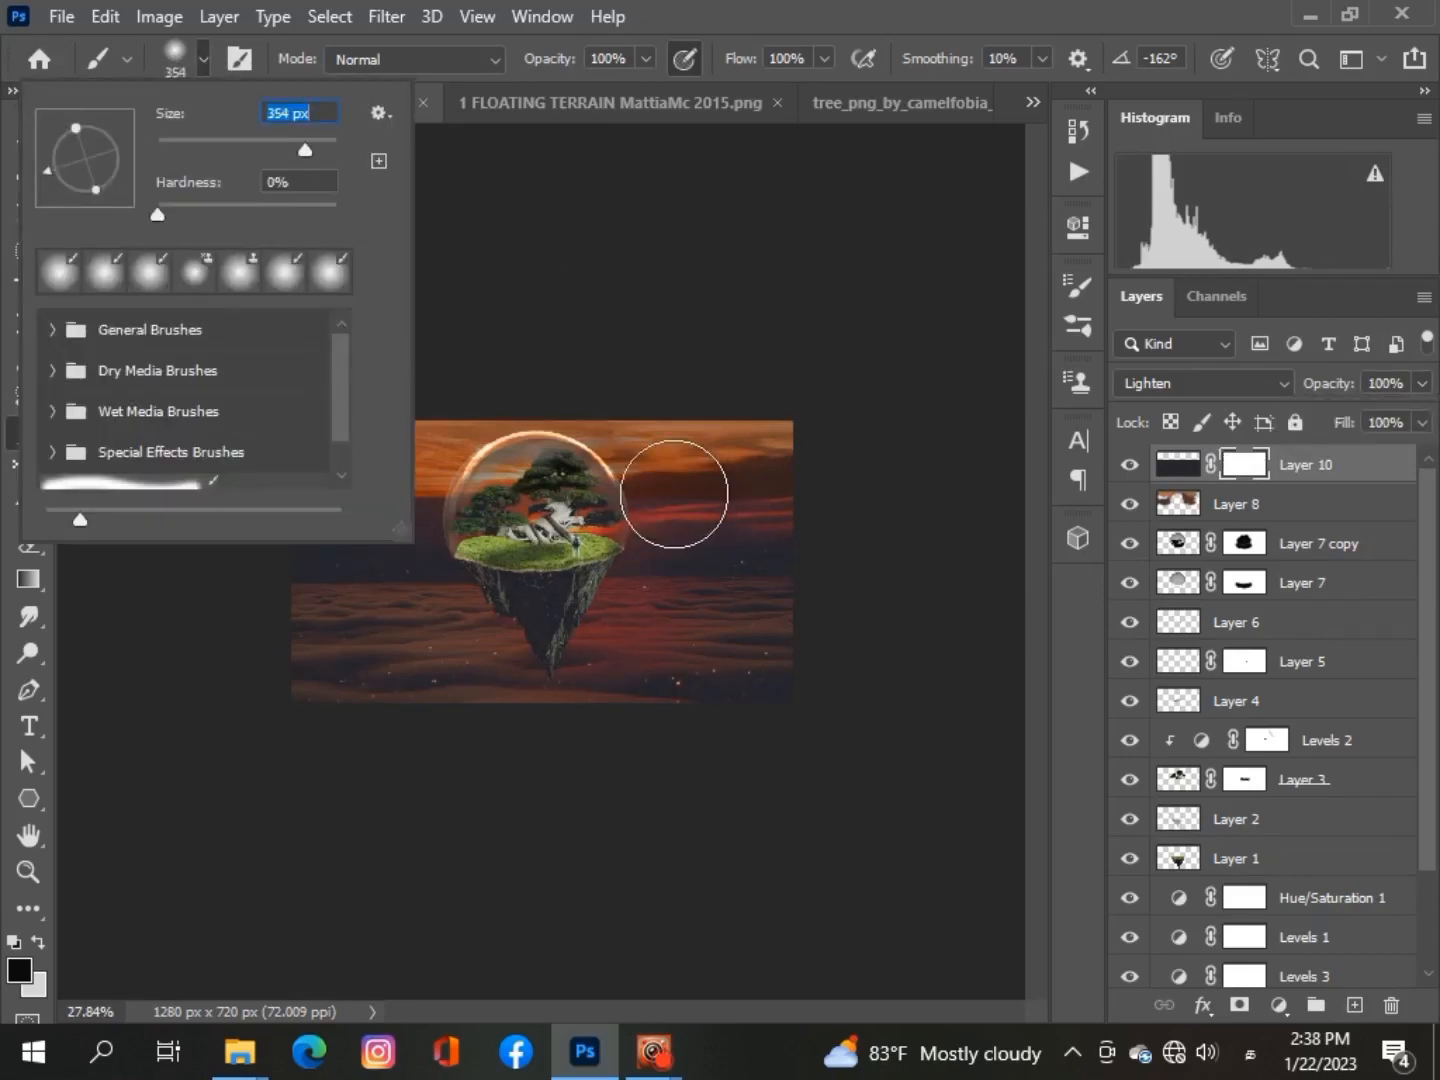
click(674, 493)
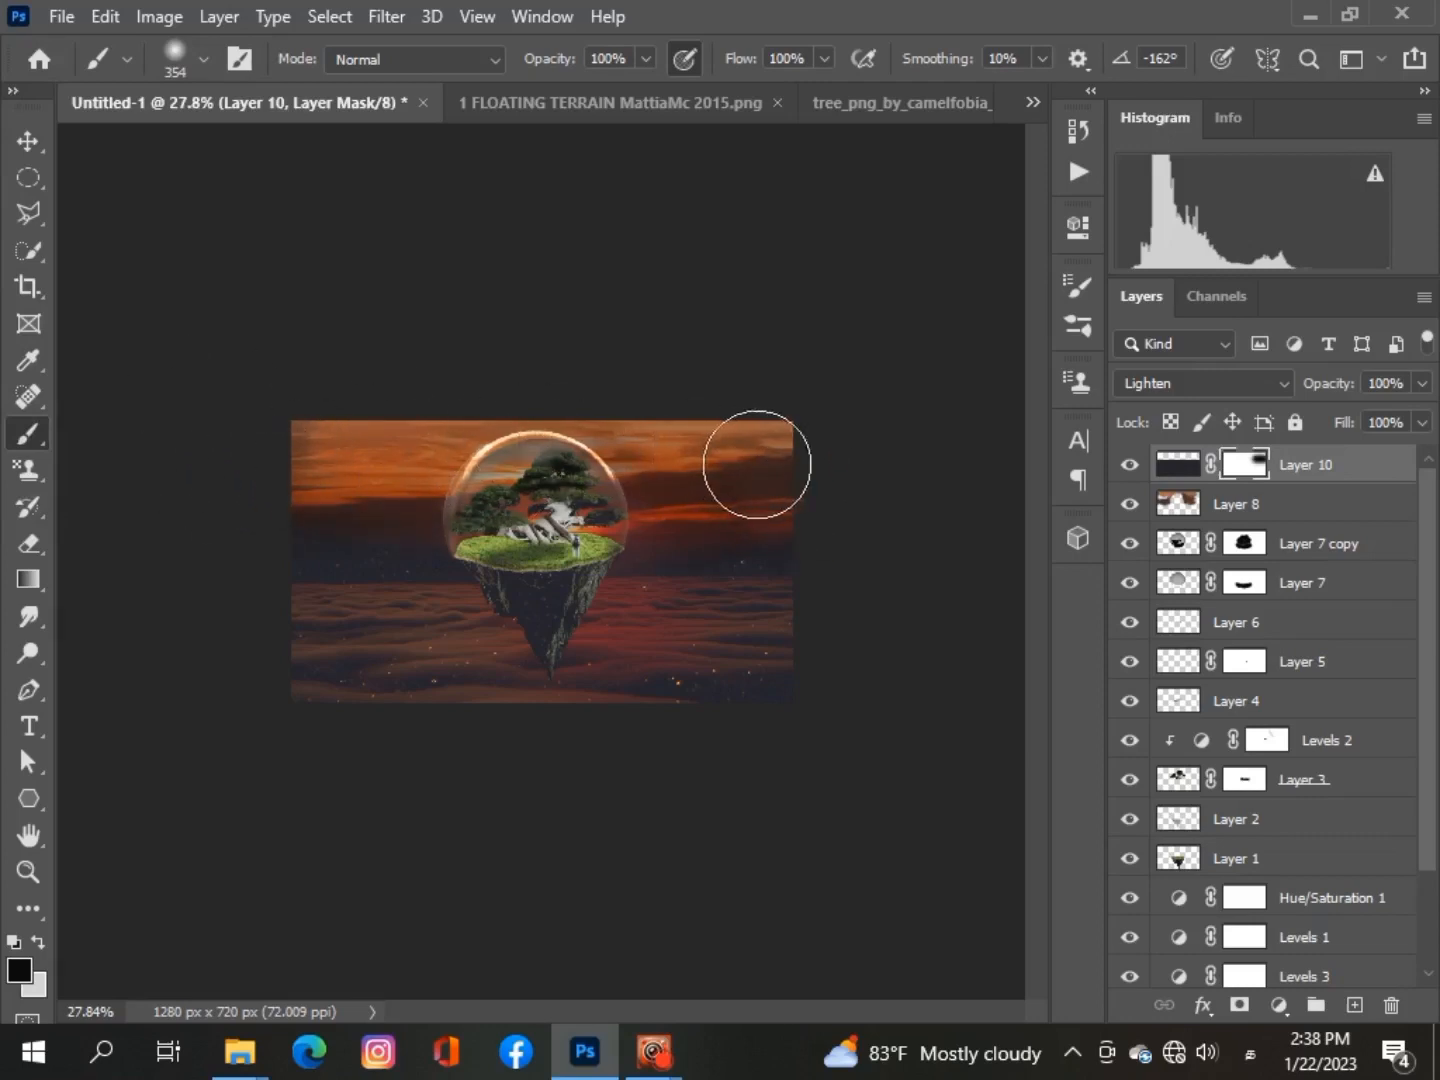
scroll(211, 589, down, 1)
scroll(215, 589, up, 3)
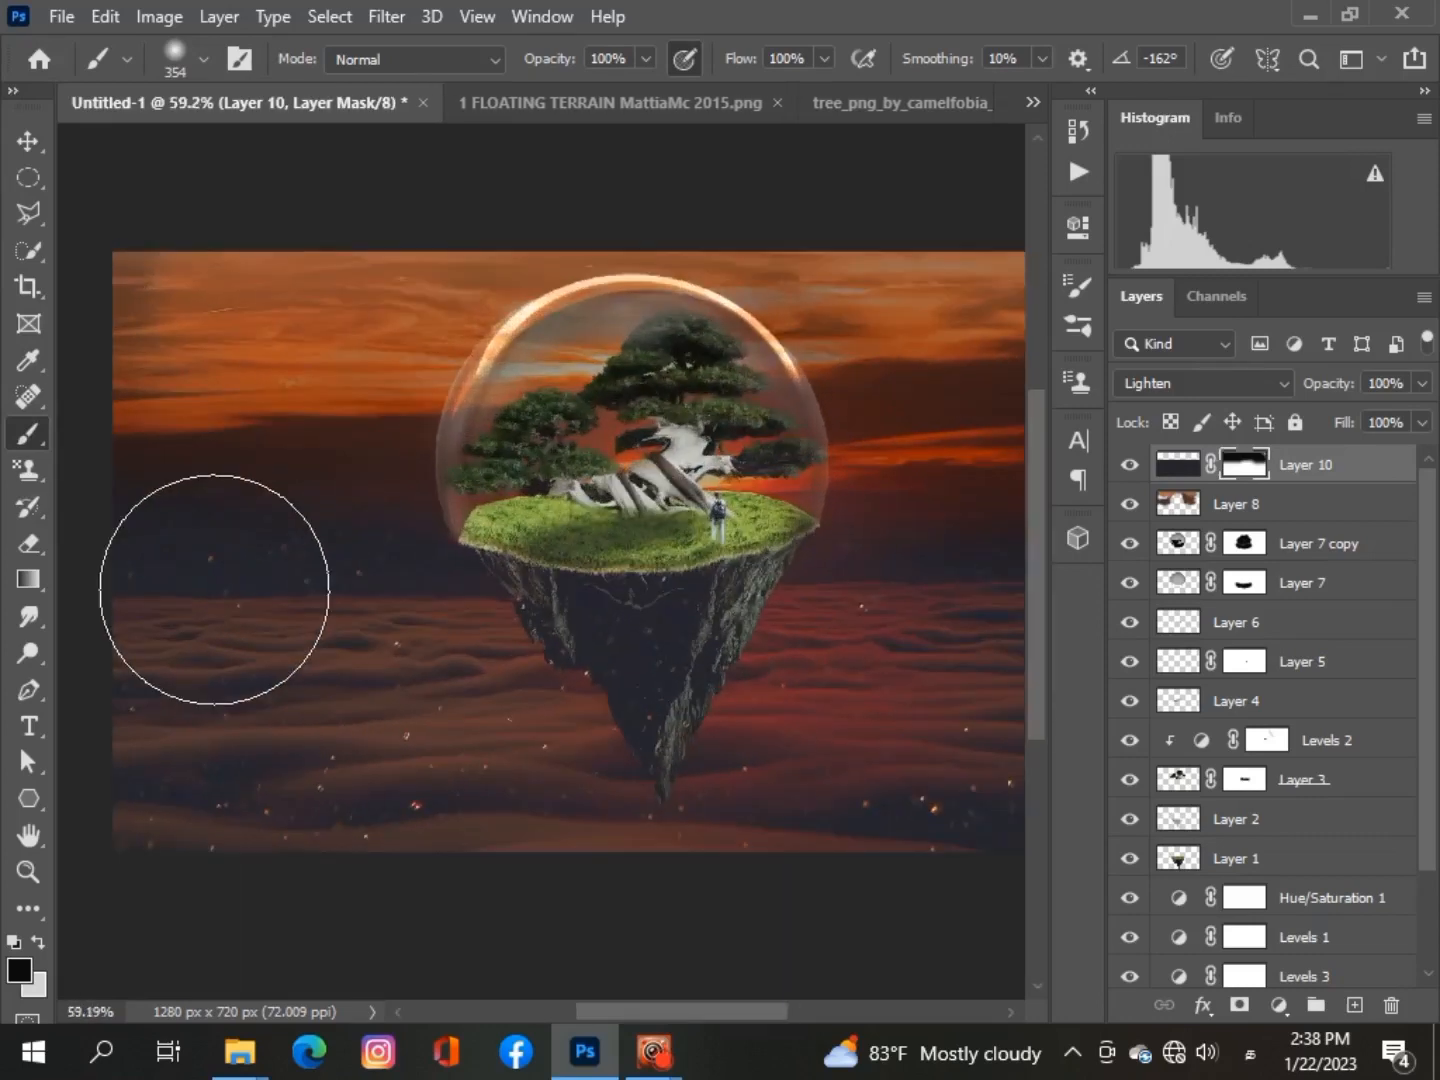
scroll(212, 588, down, 3)
scroll(338, 447, up, 1)
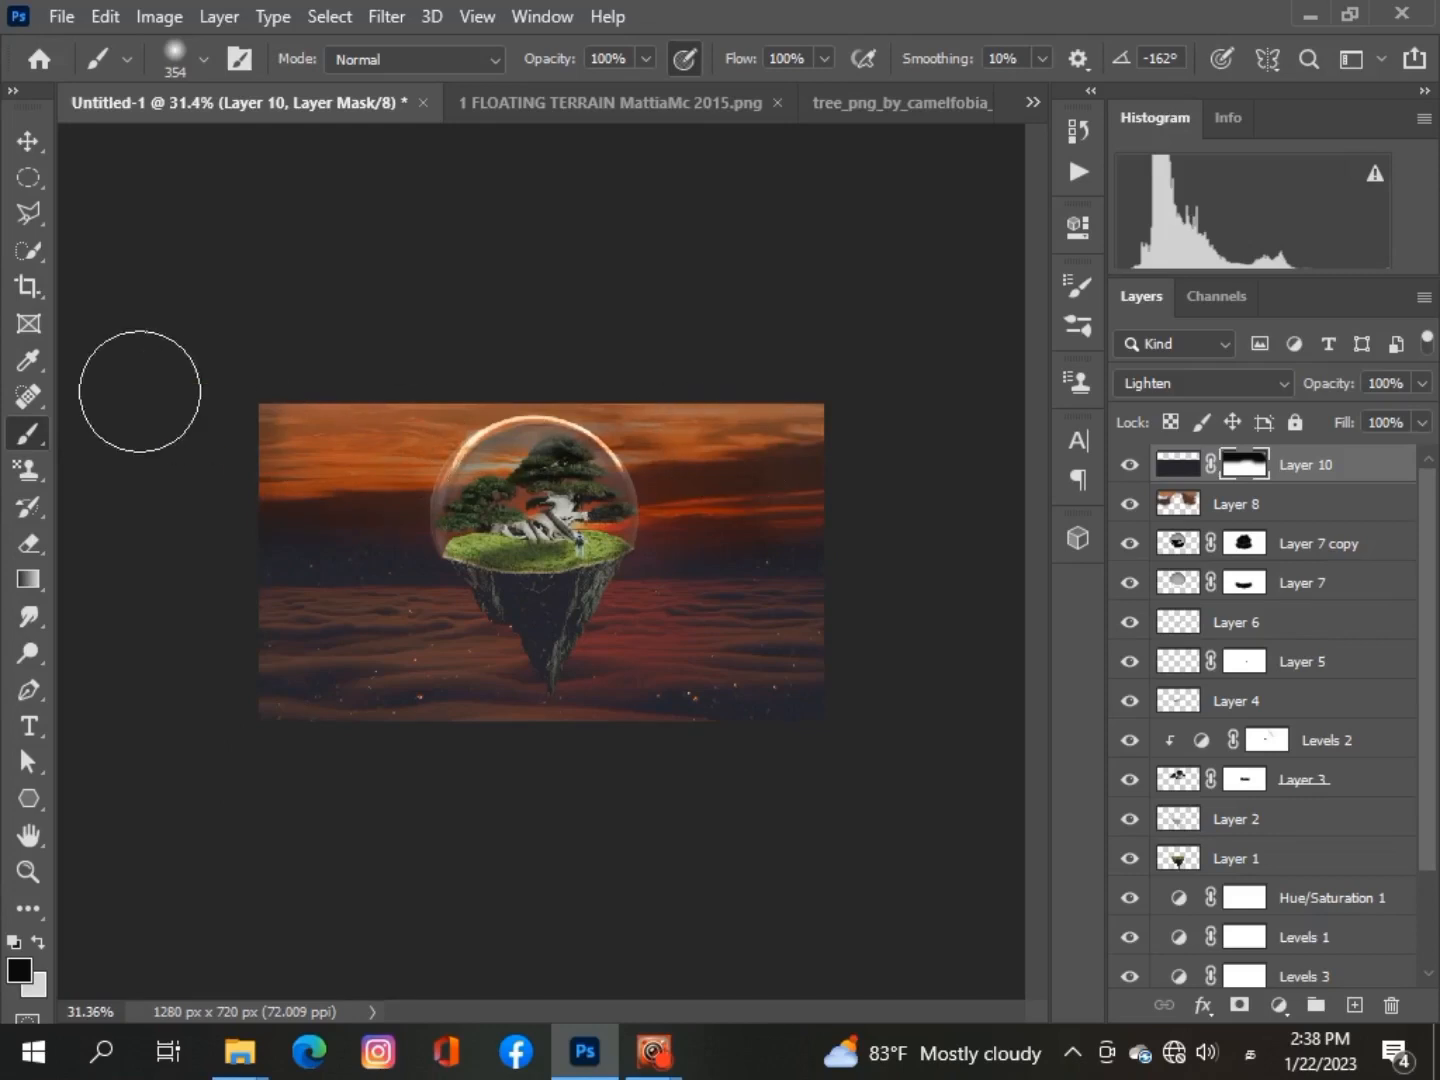
Swap to the light gray foreground and paint across the lower clouds on the sparks layer's mask to bring back the sparks
click(40, 945)
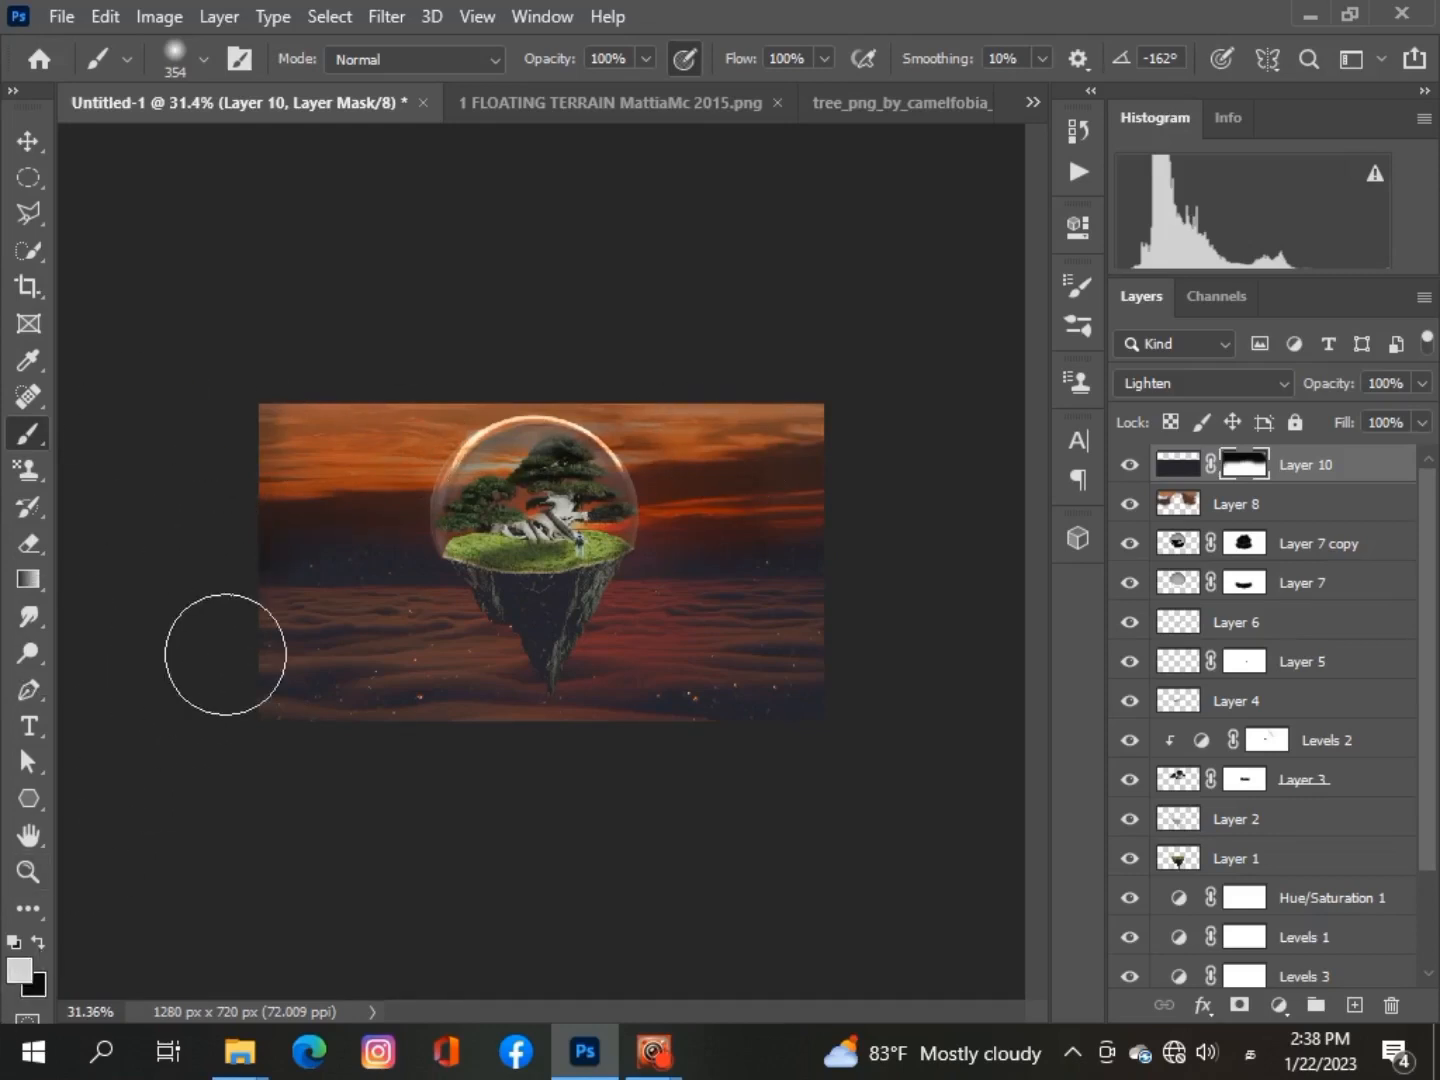
mouse_move(225, 655)
mouse_down()
mouse_move(538, 716)
mouse_move(797, 684)
mouse_up()
drag(450, 649, 801, 635)
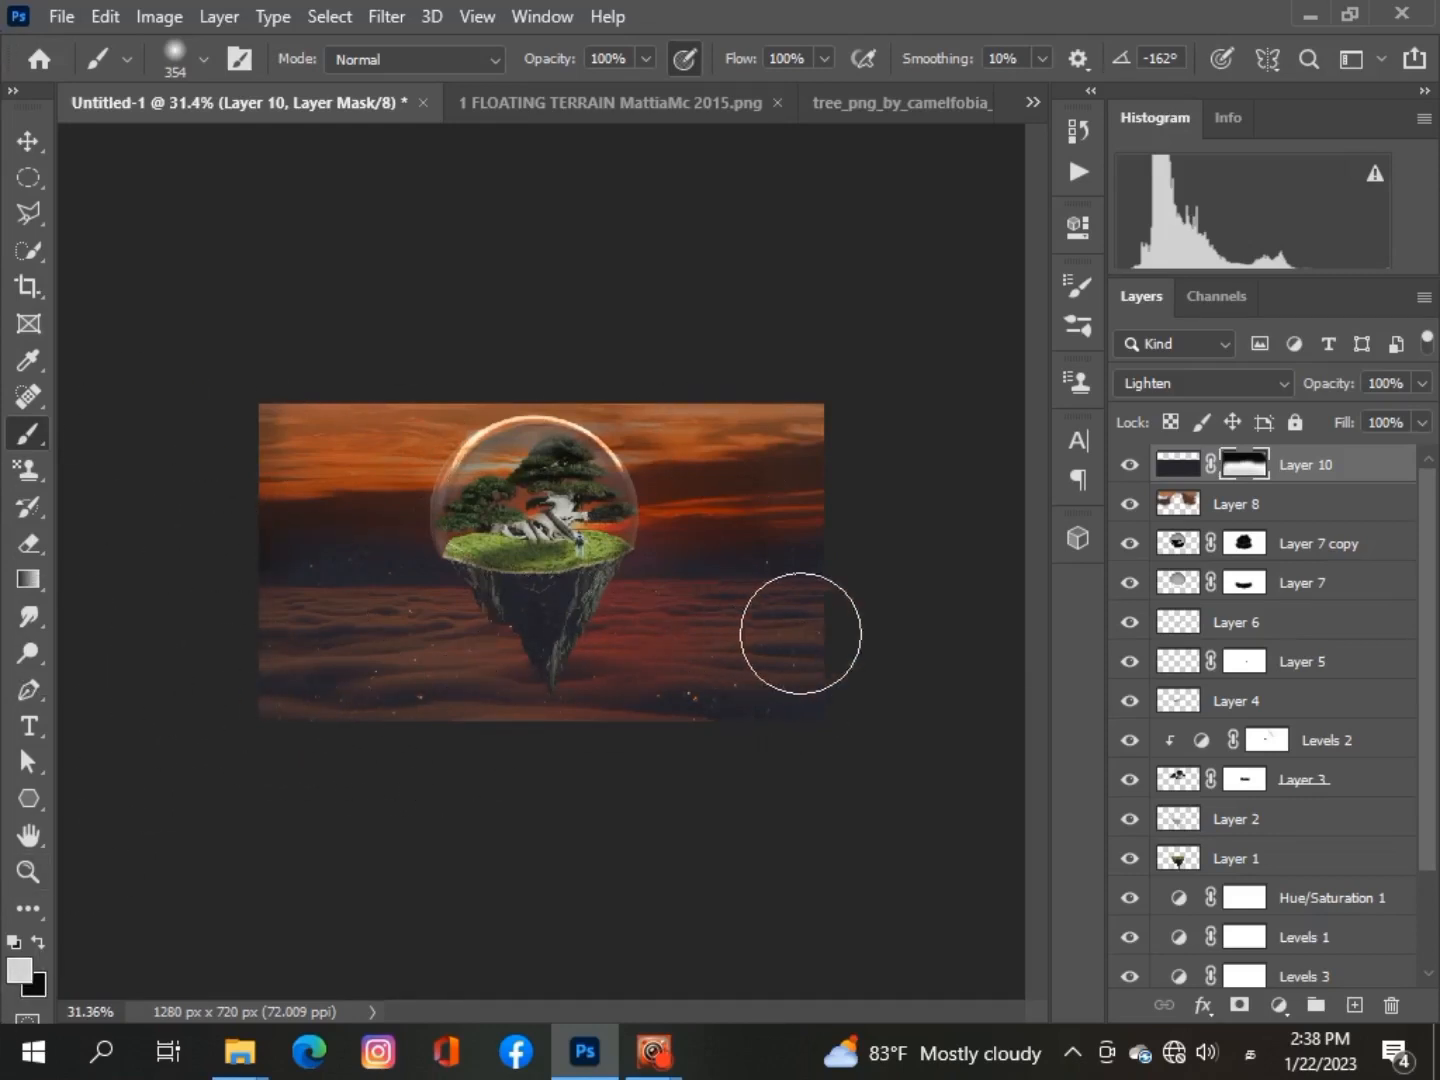
scroll(560, 800, up, 1)
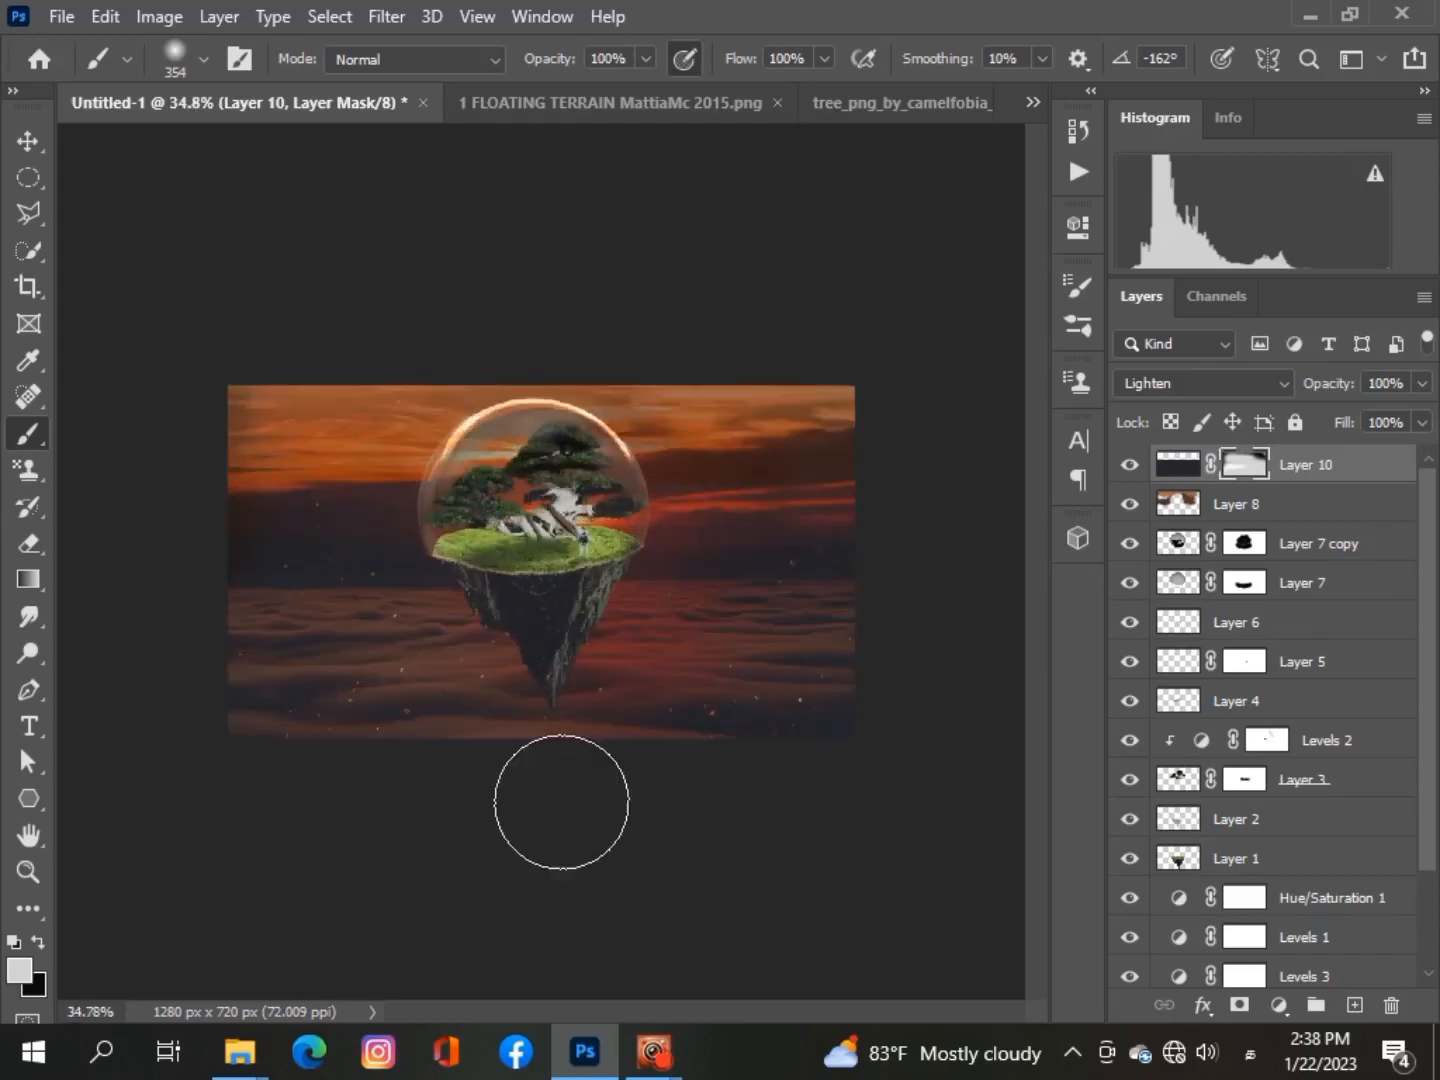
Switch the foreground back to black and reduce the brush opacity for softer mask painting
click(40, 943)
scroll(70, 761, down, 3)
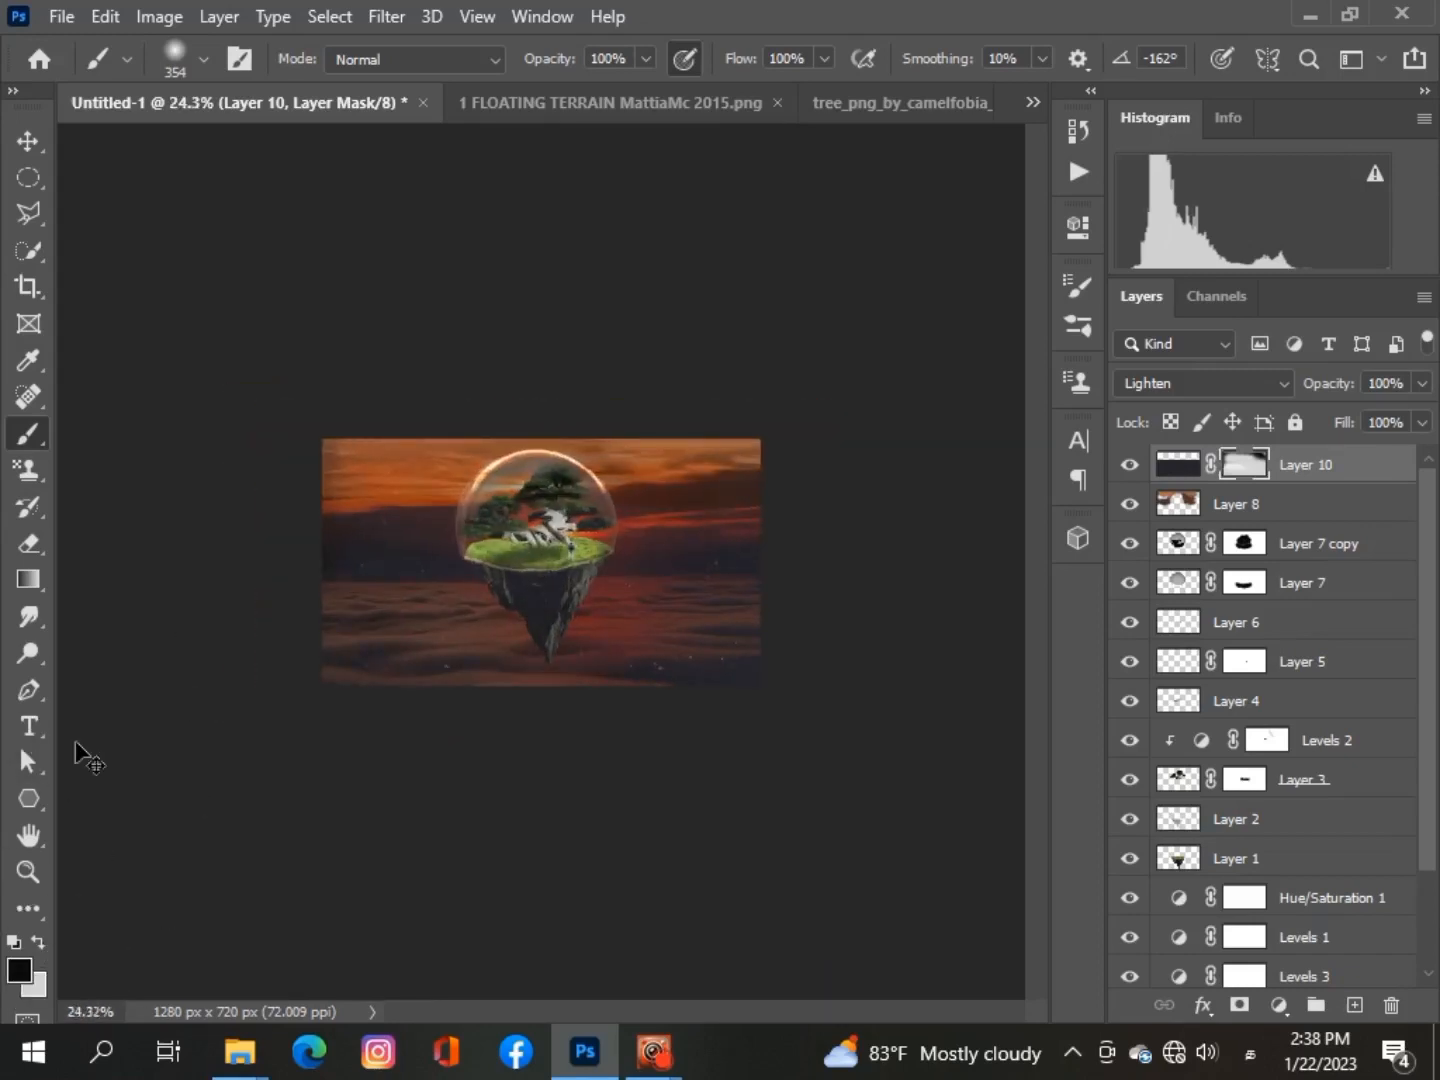
click(646, 58)
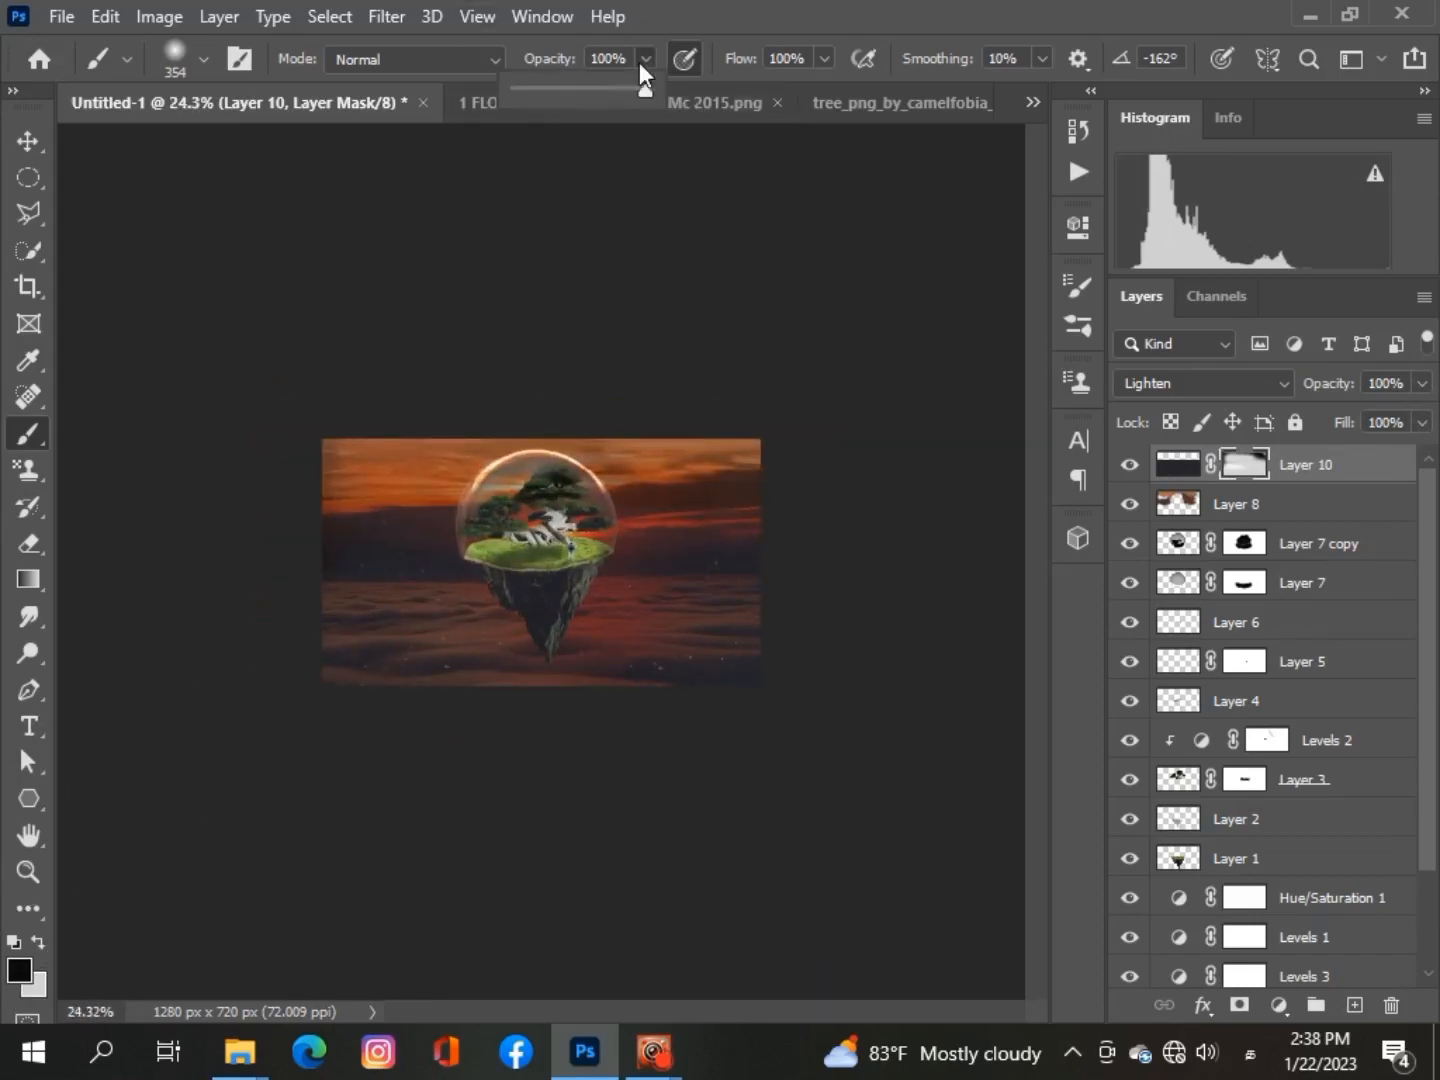
drag(640, 85, 549, 84)
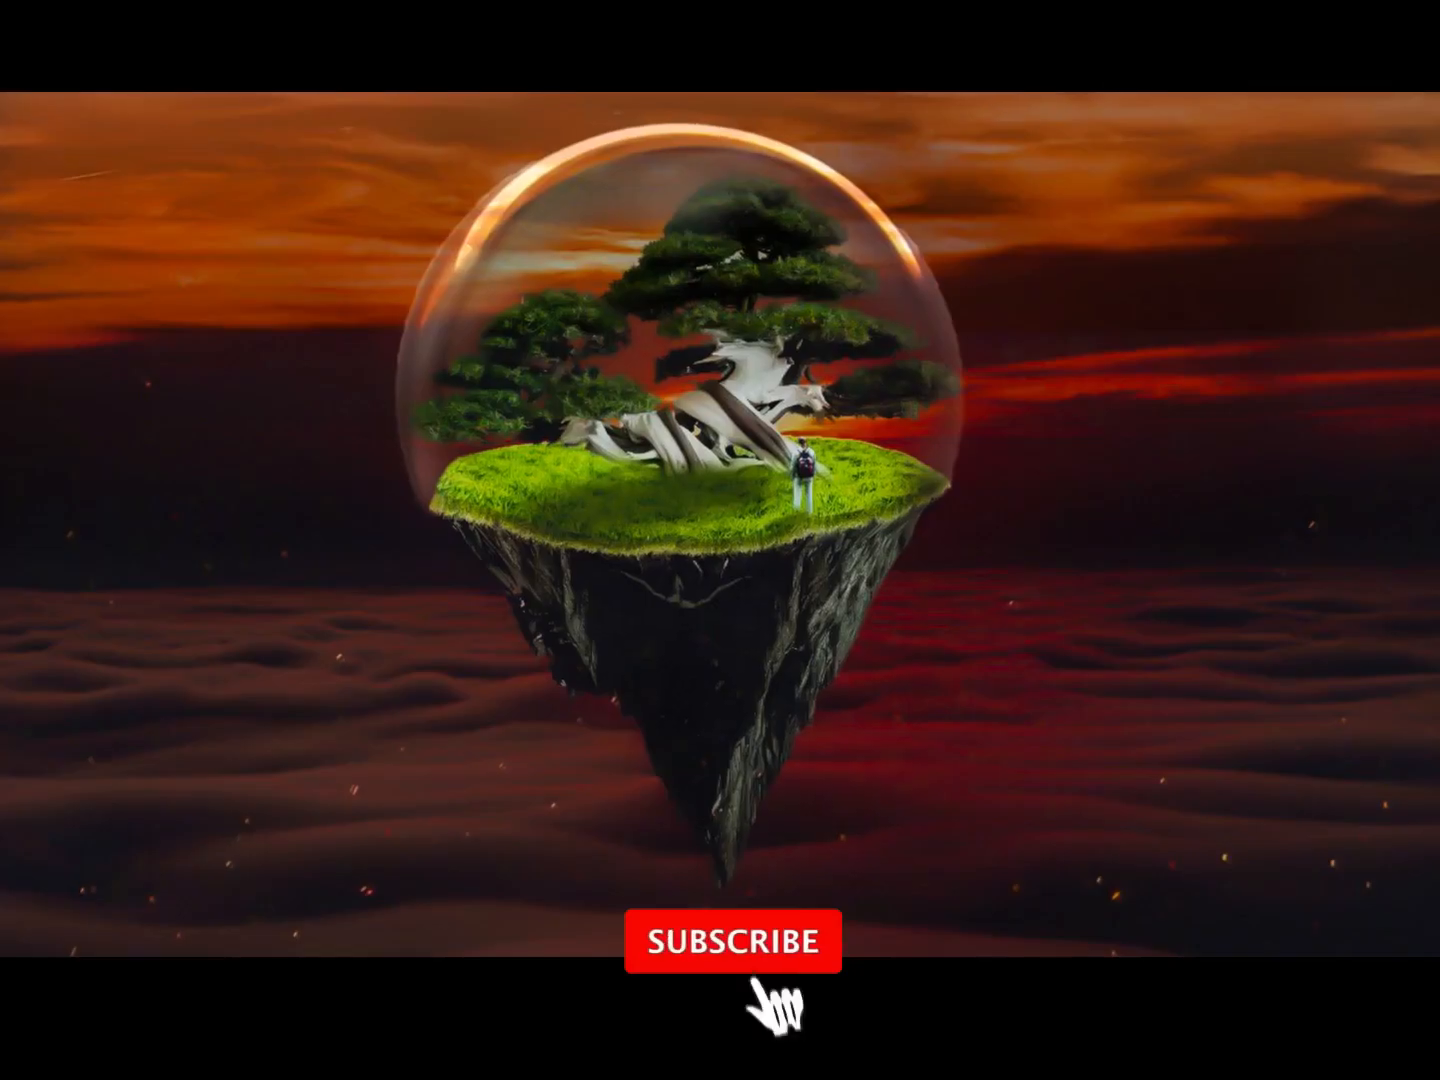